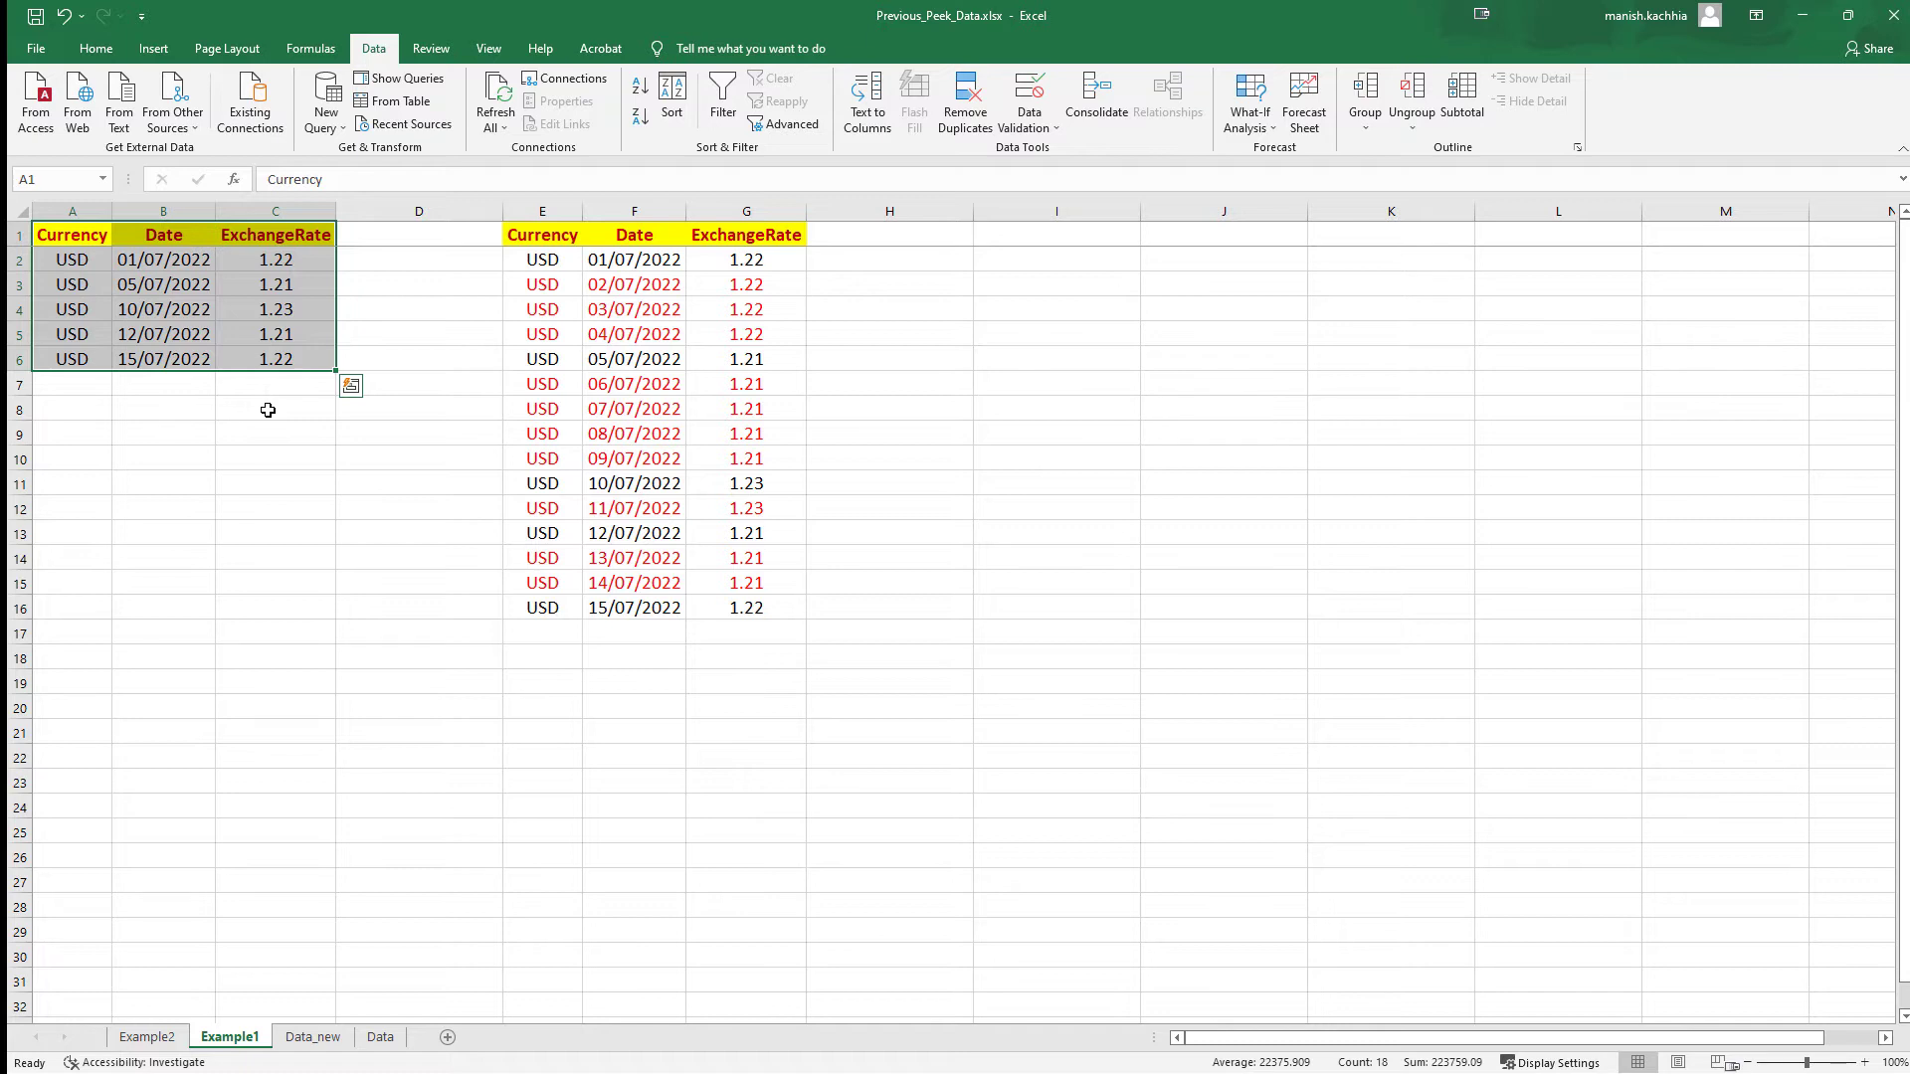
Step: Compare the source exchange-rate table in A1:C6 with the filled-in daily table in E1:G16 on sheet Example1
click(165, 260)
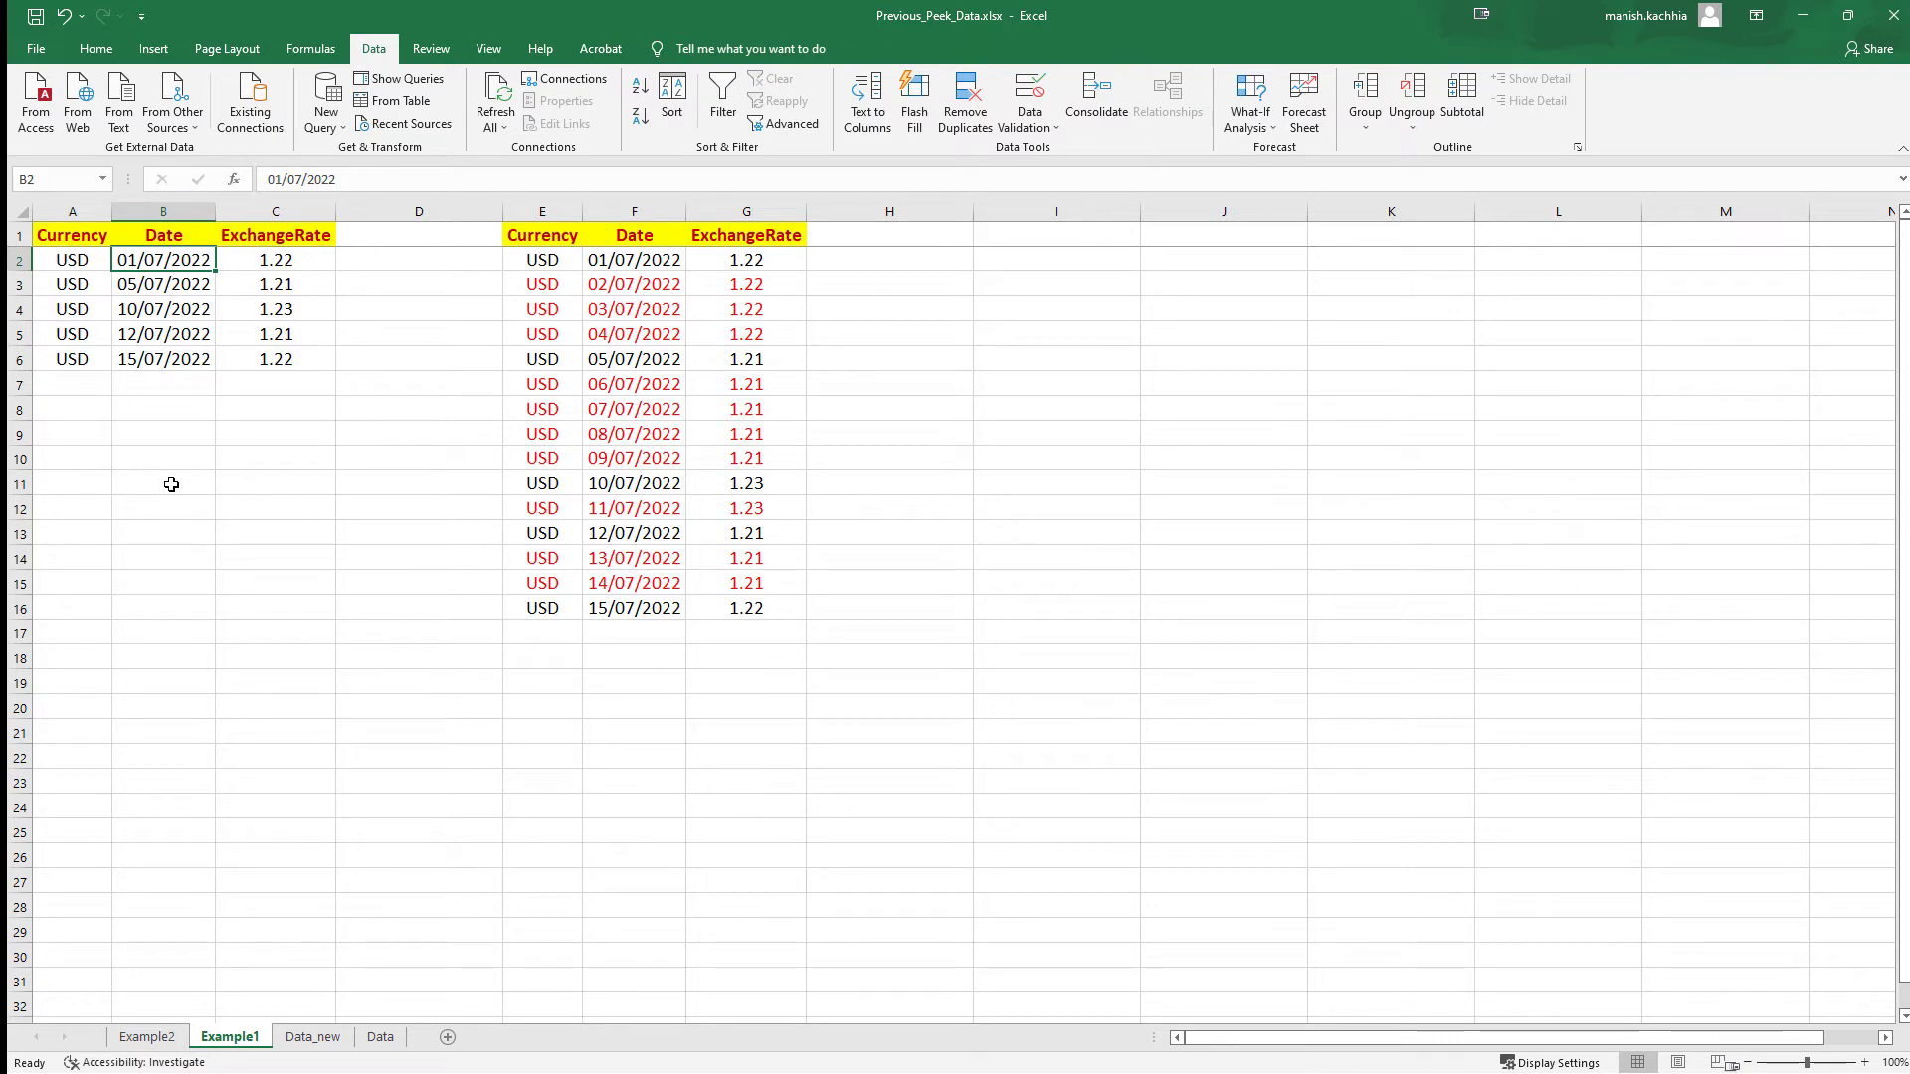
click(307, 263)
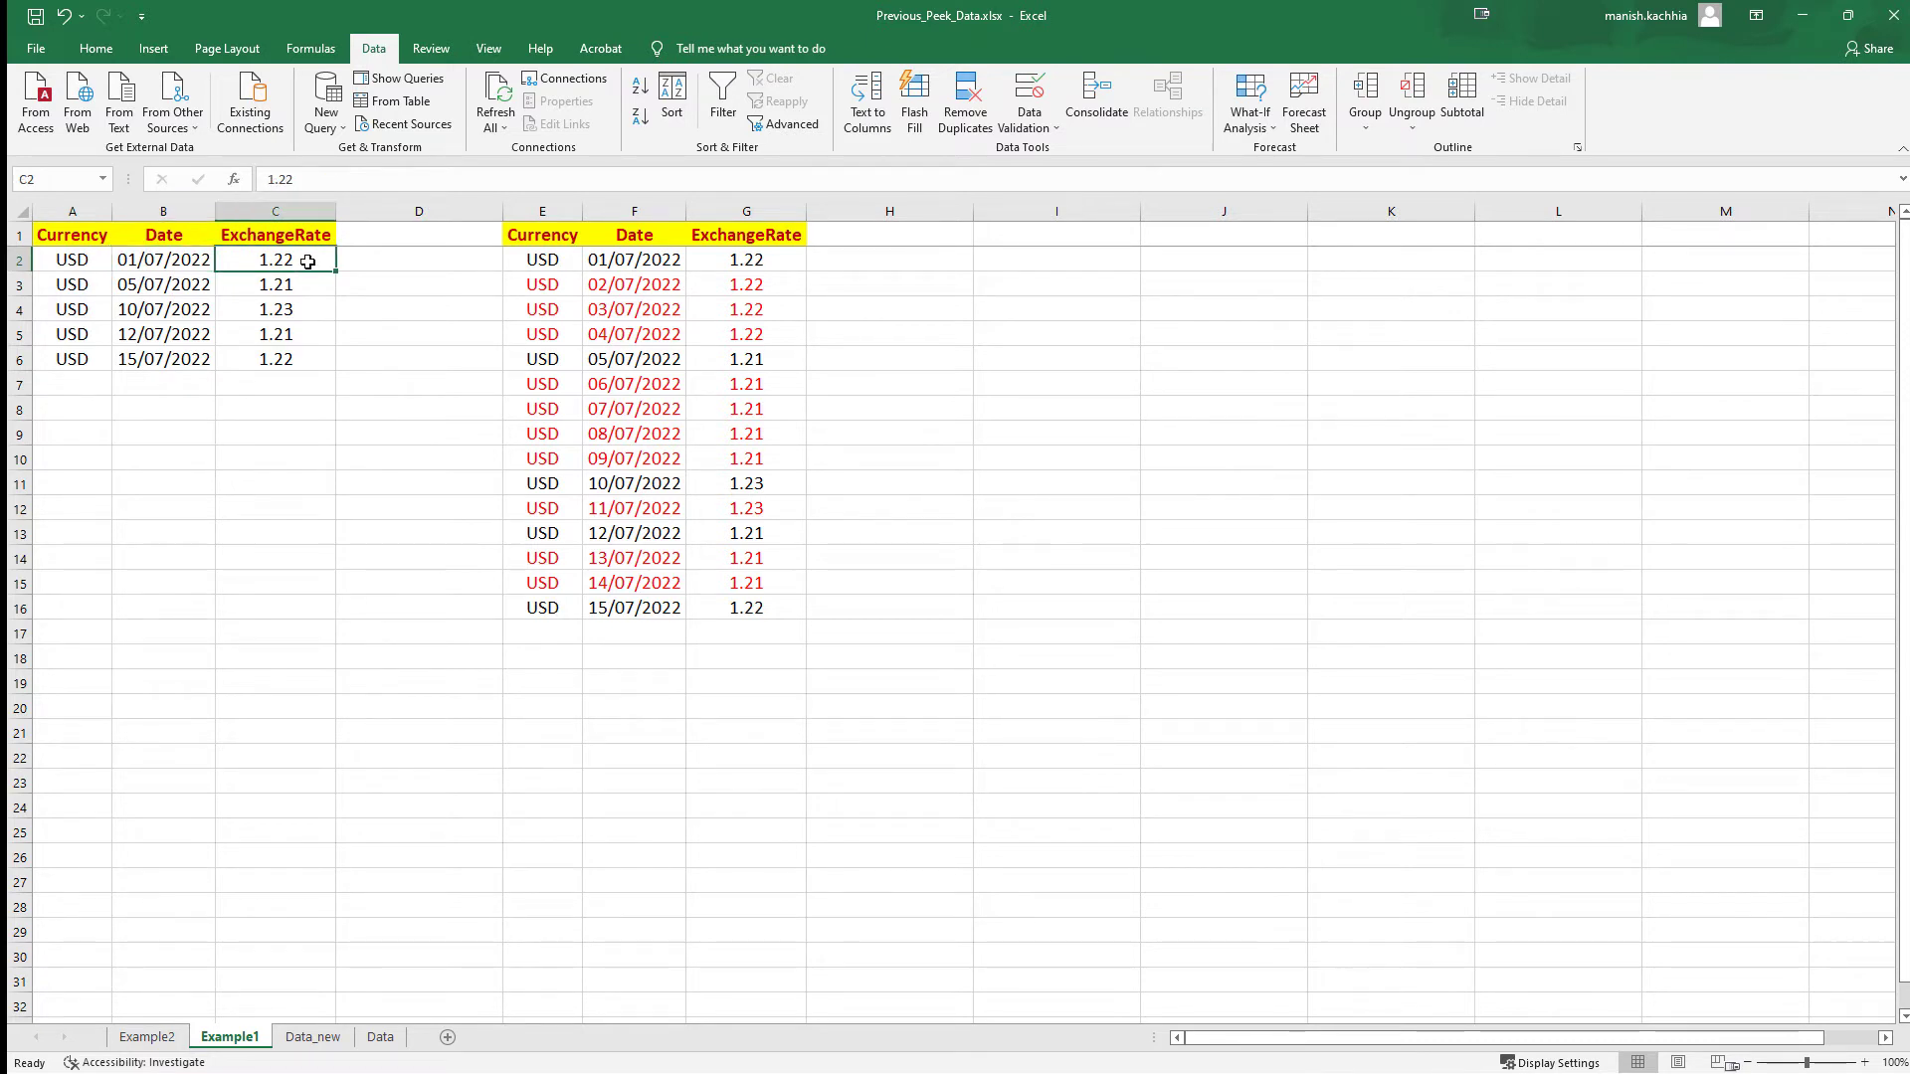
click(177, 258)
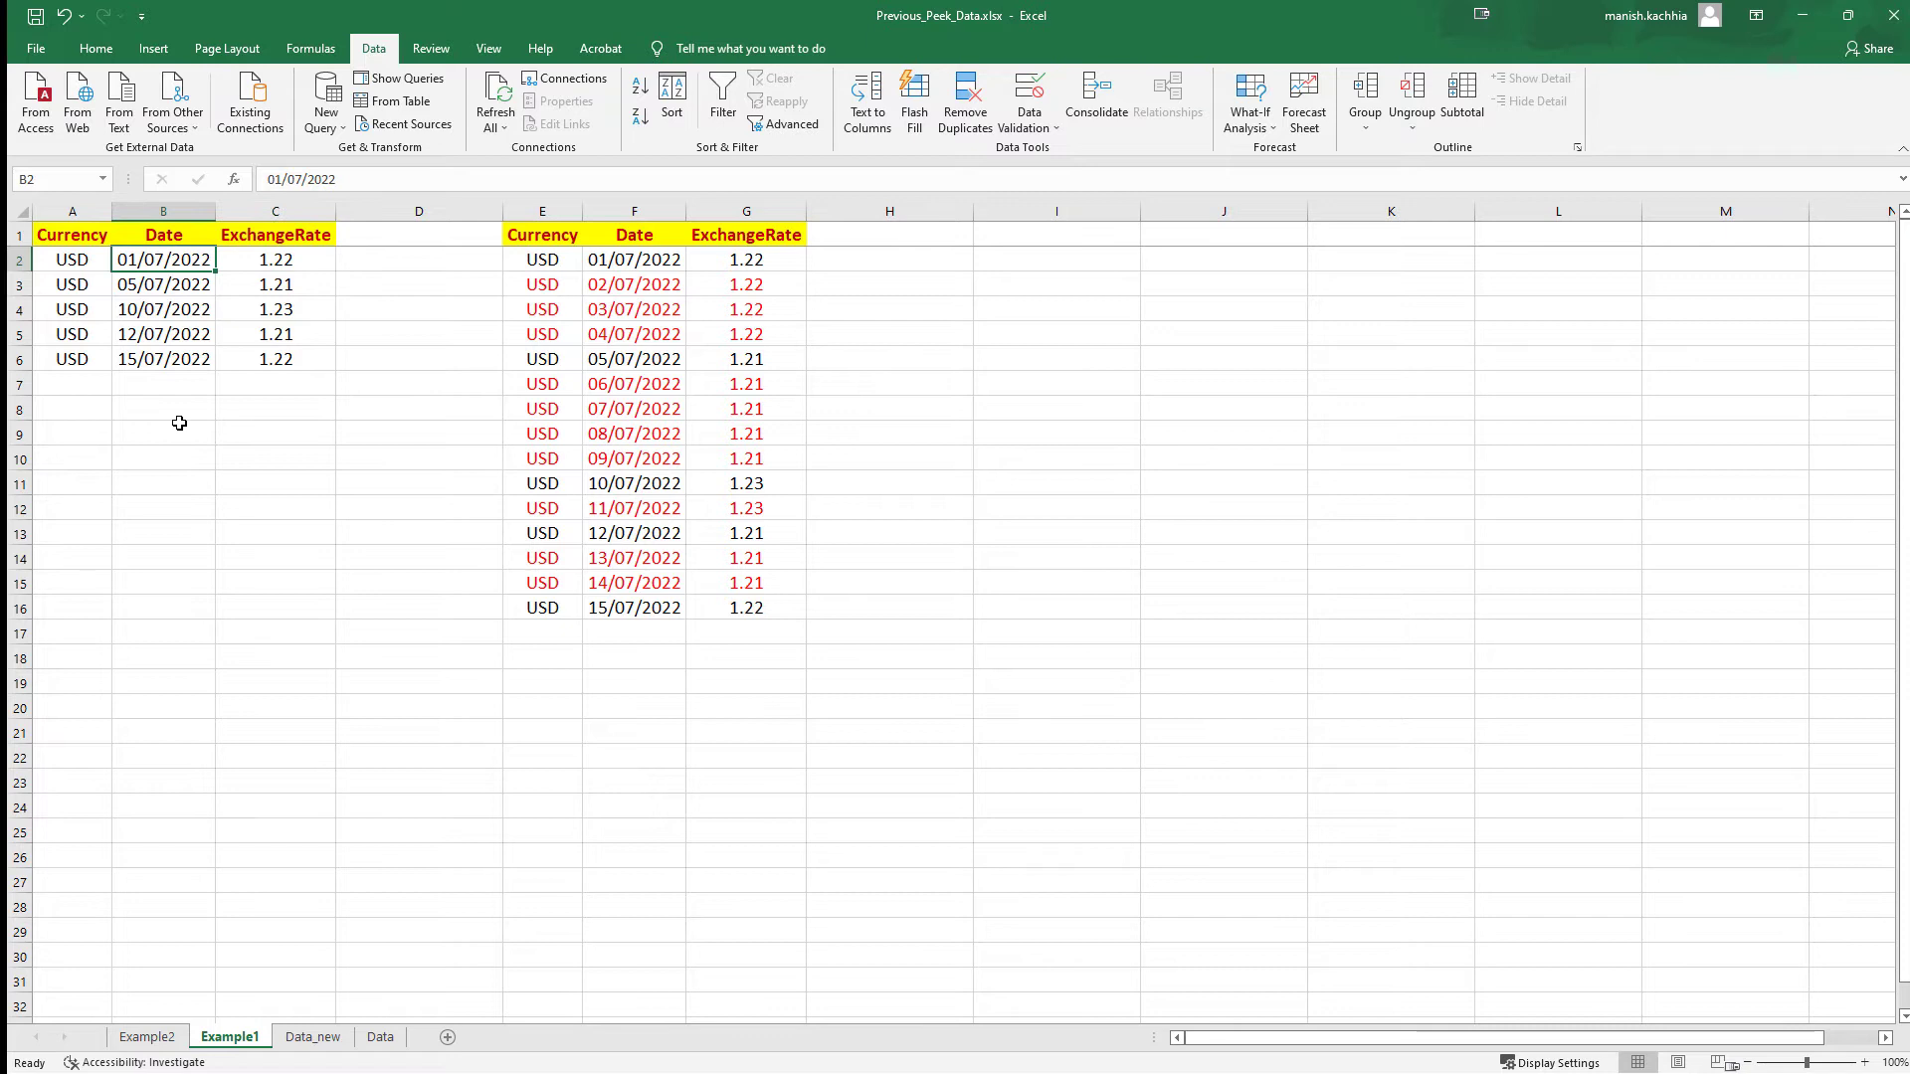
click(275, 434)
drag(75, 285, 273, 286)
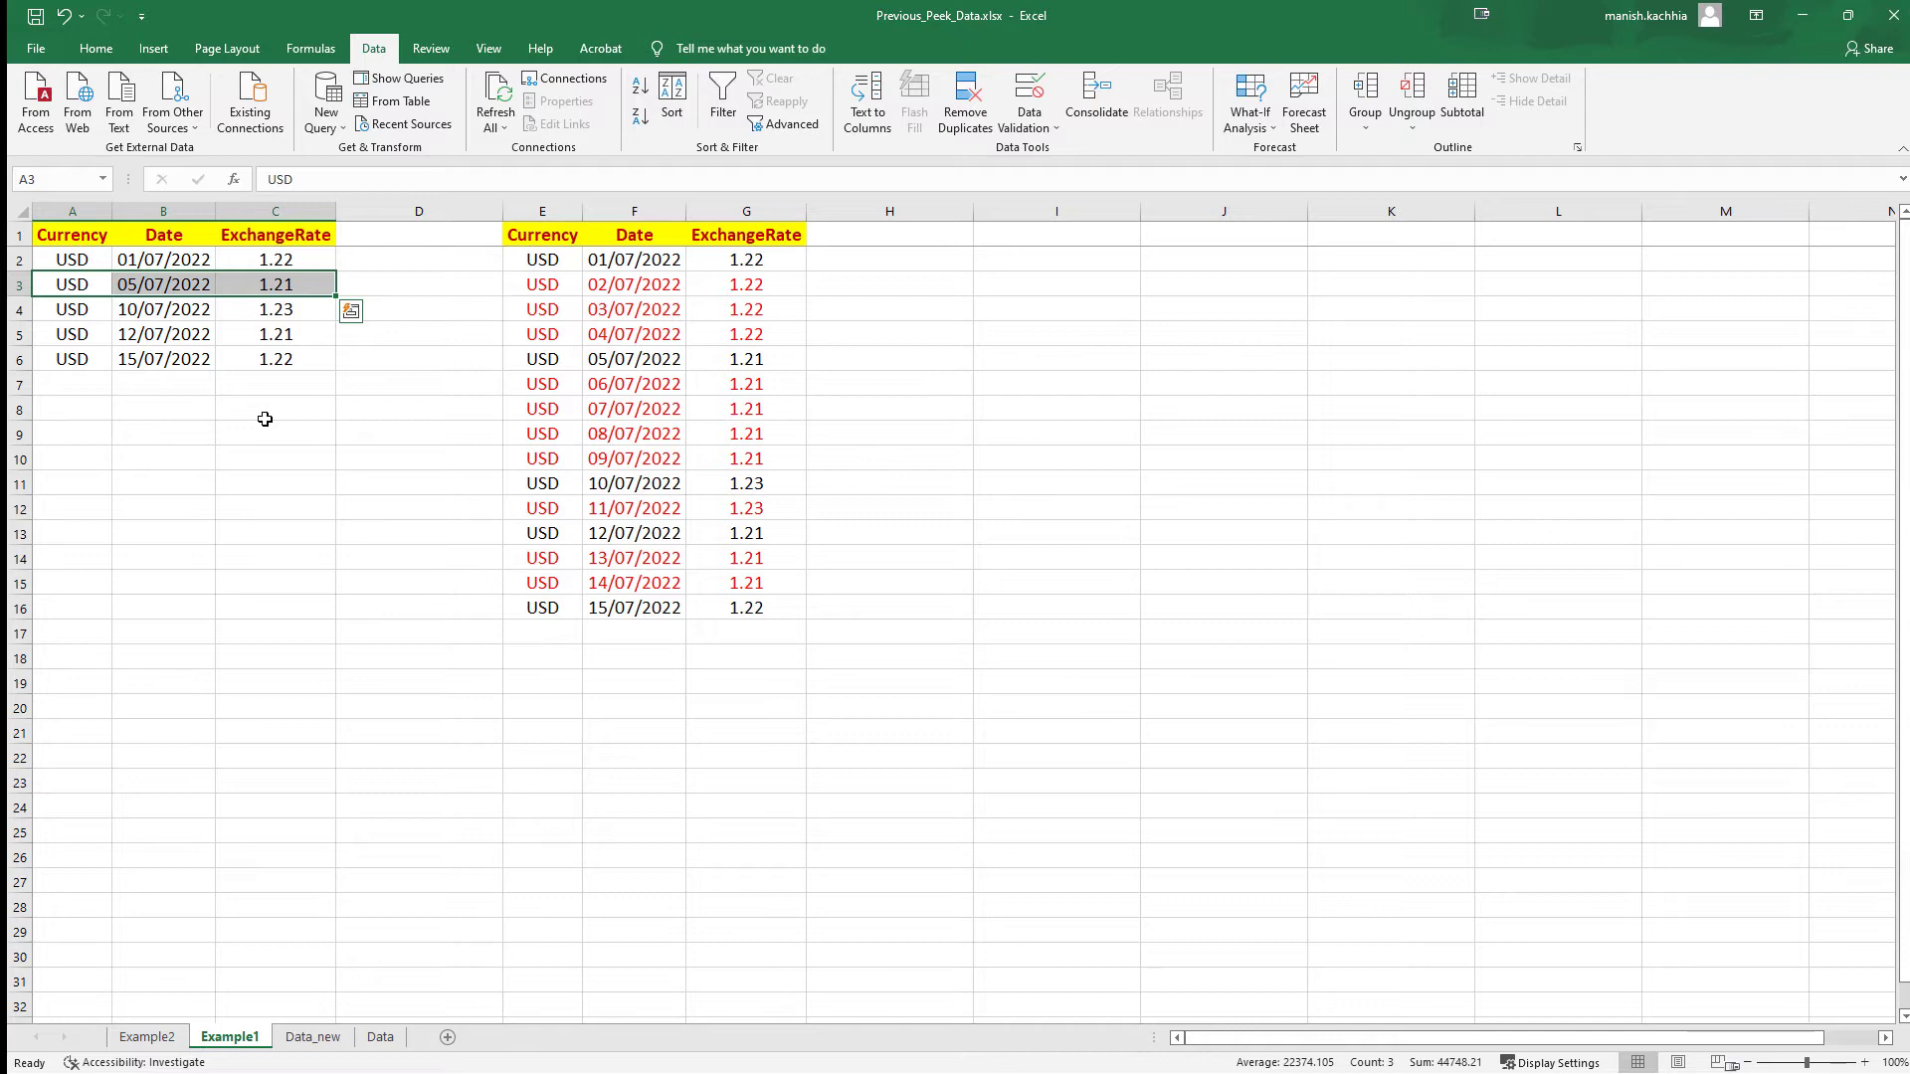
click(283, 238)
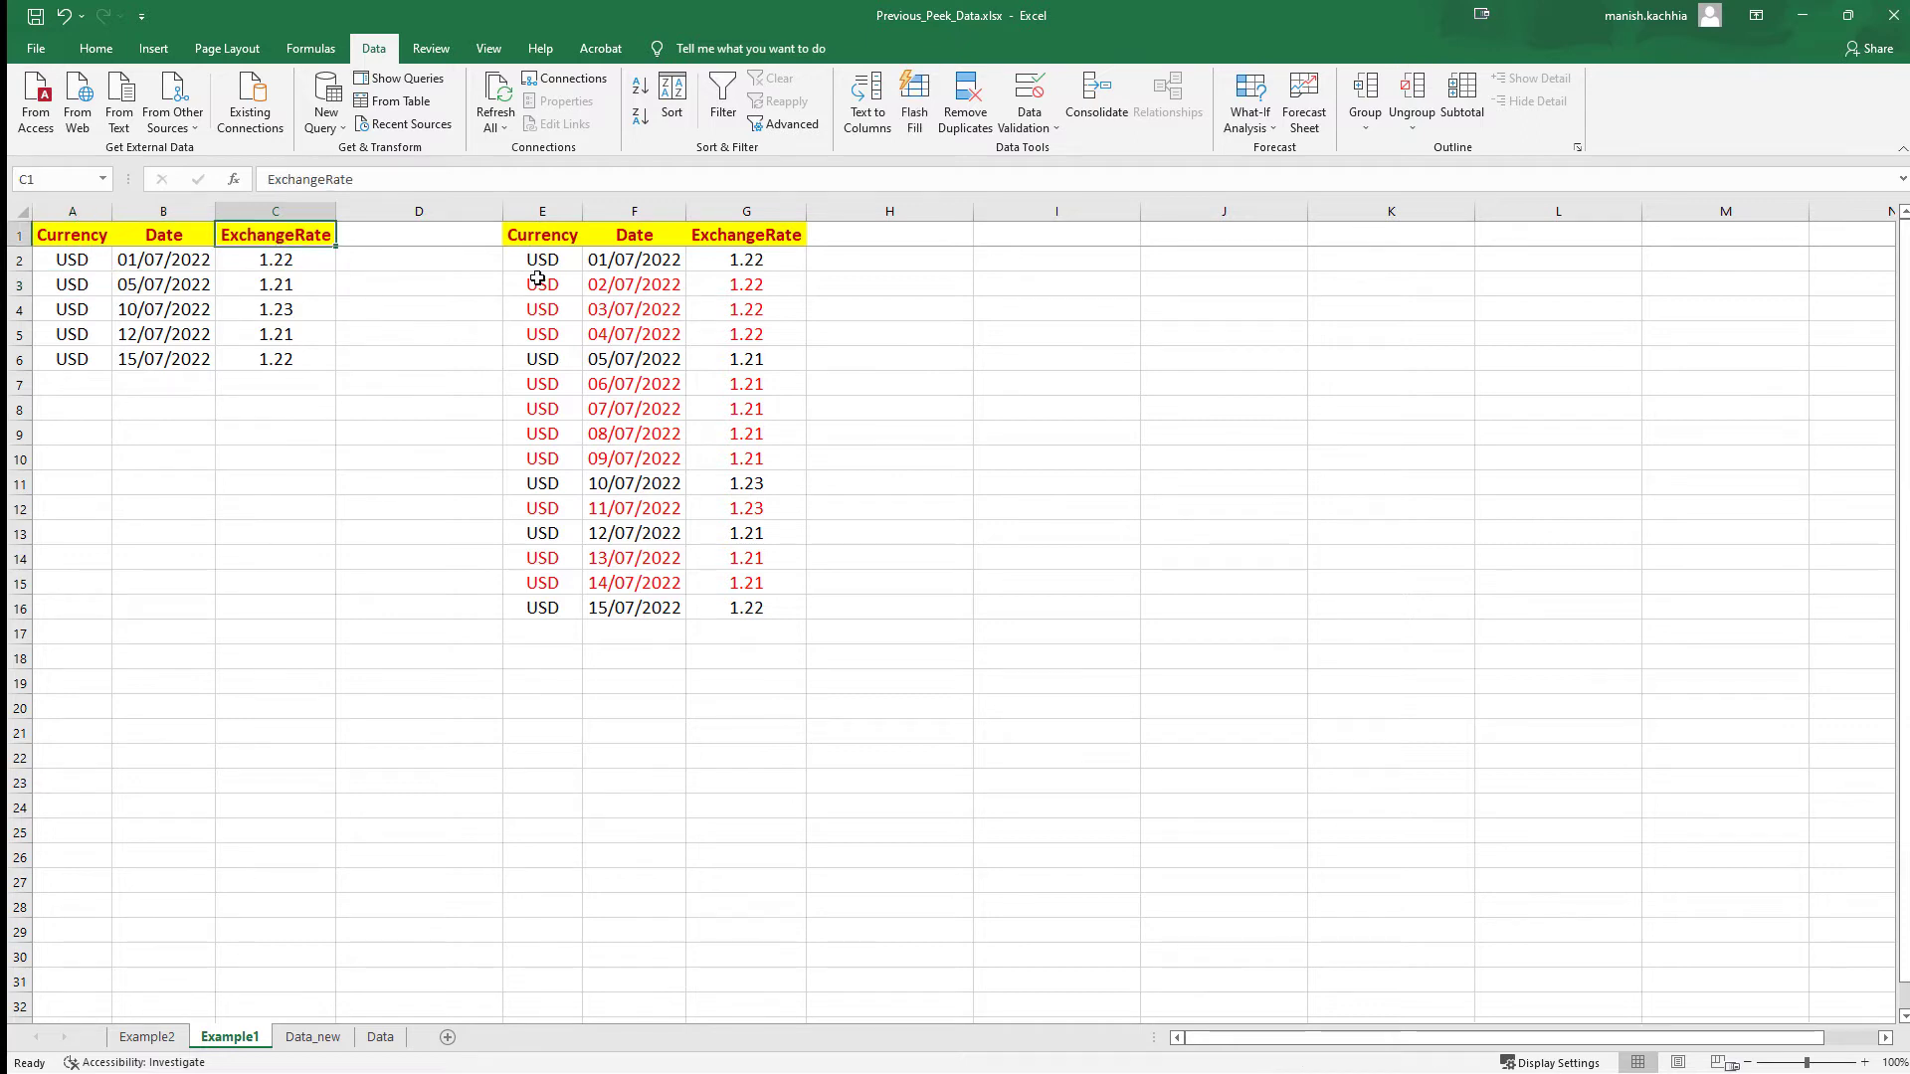
drag(537, 279, 753, 333)
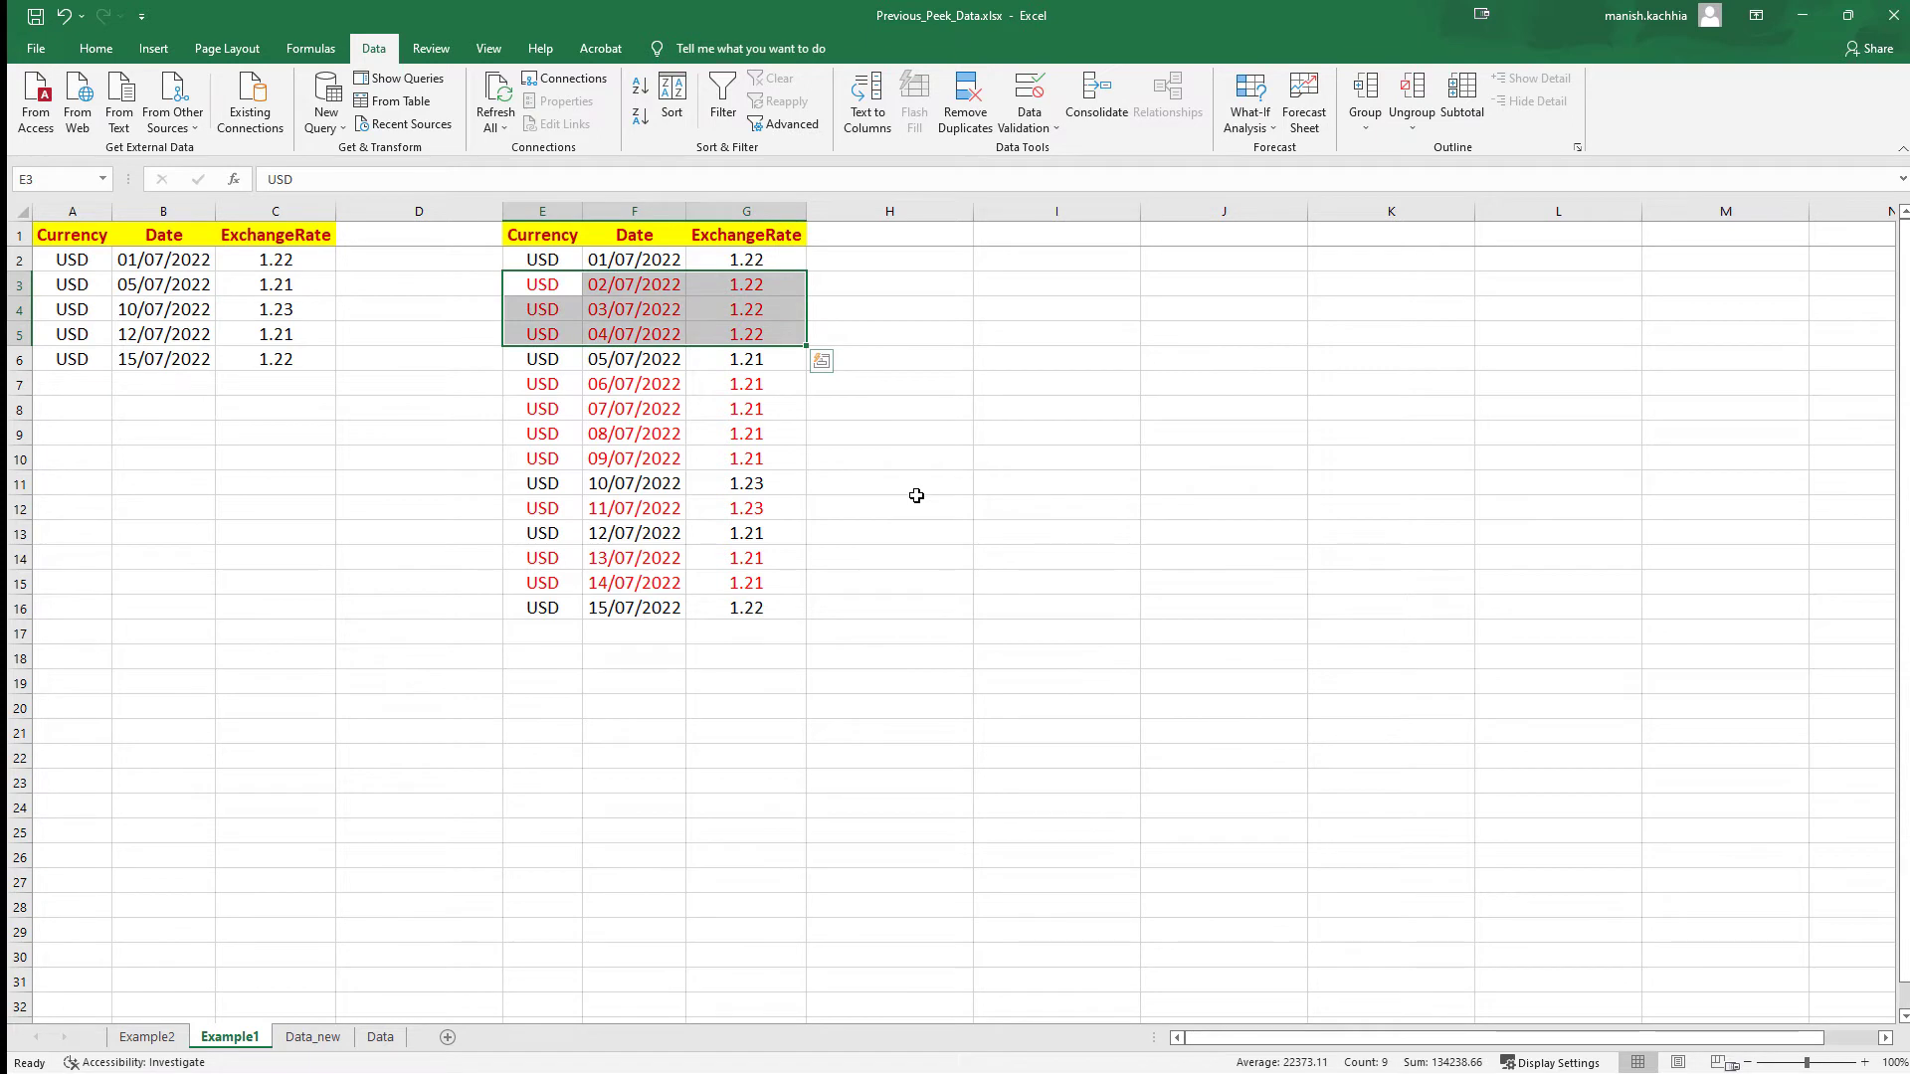
click(151, 314)
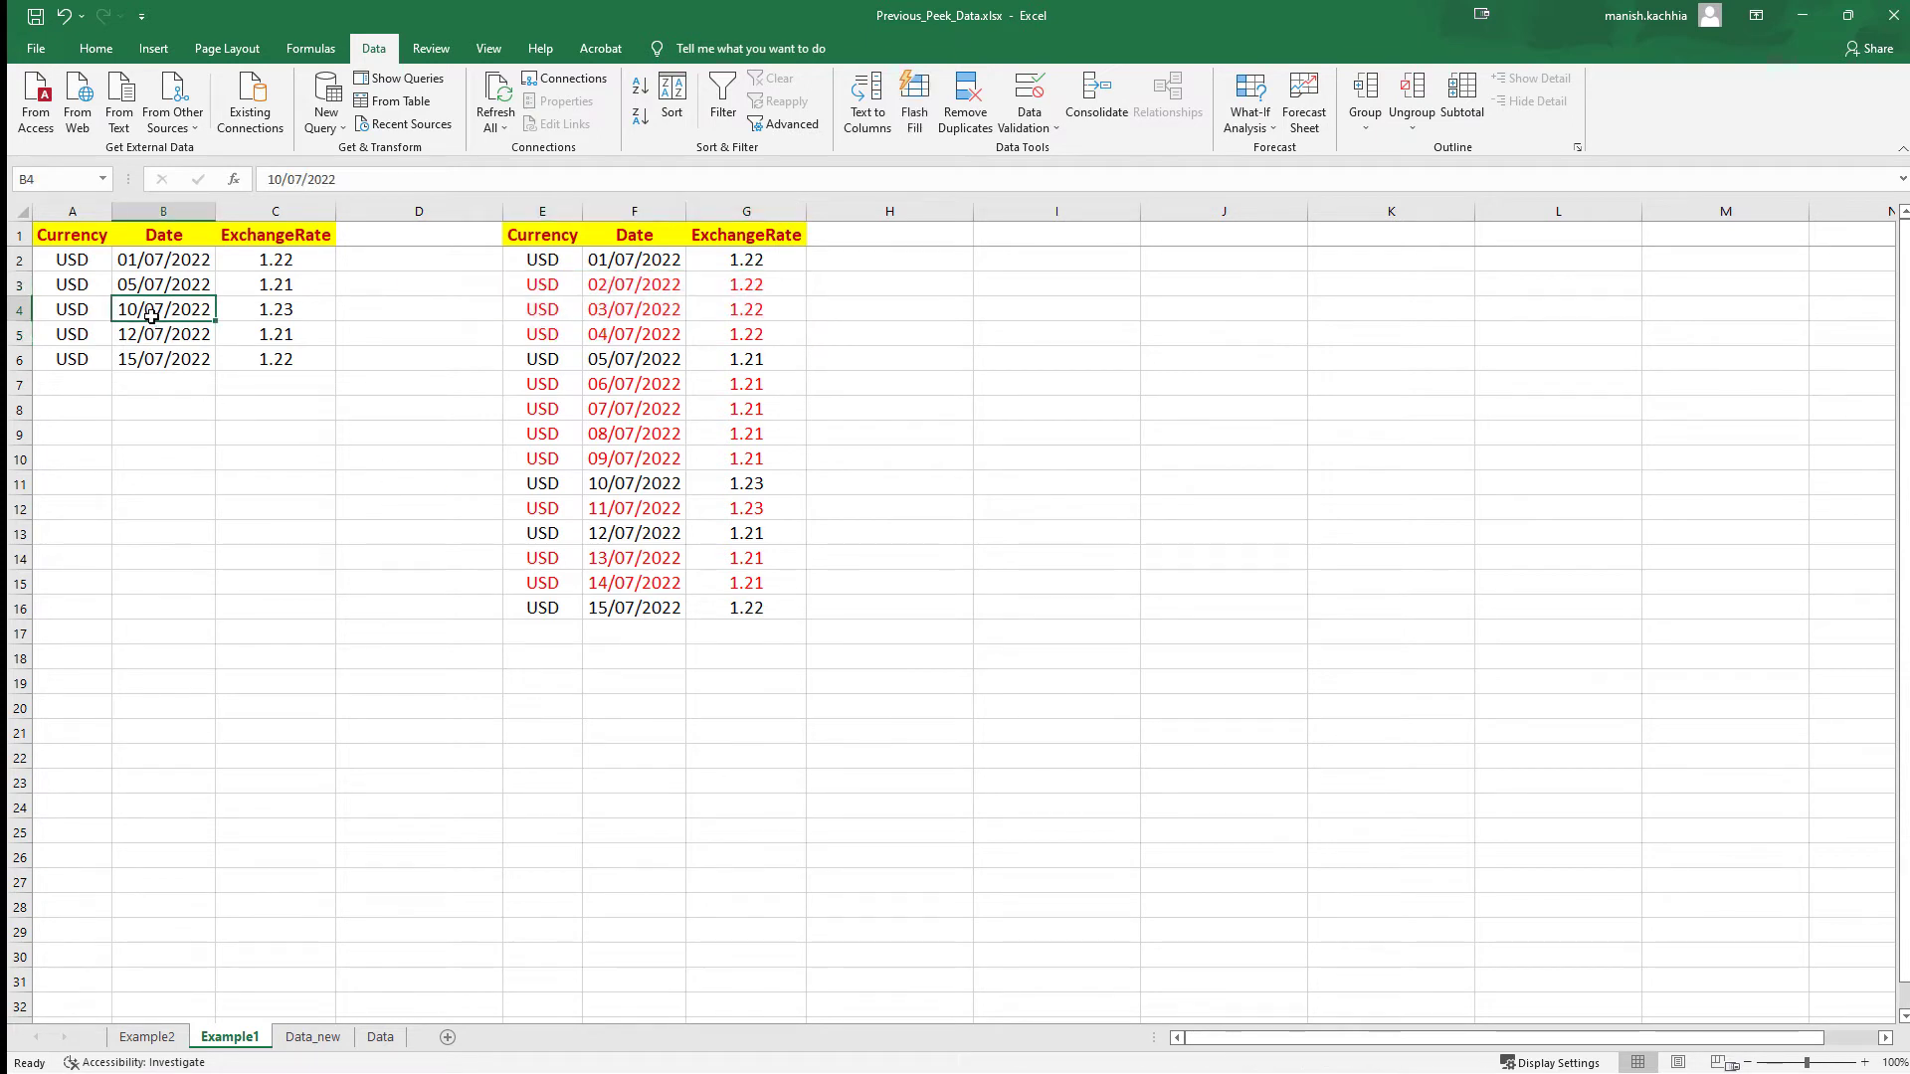
click(251, 286)
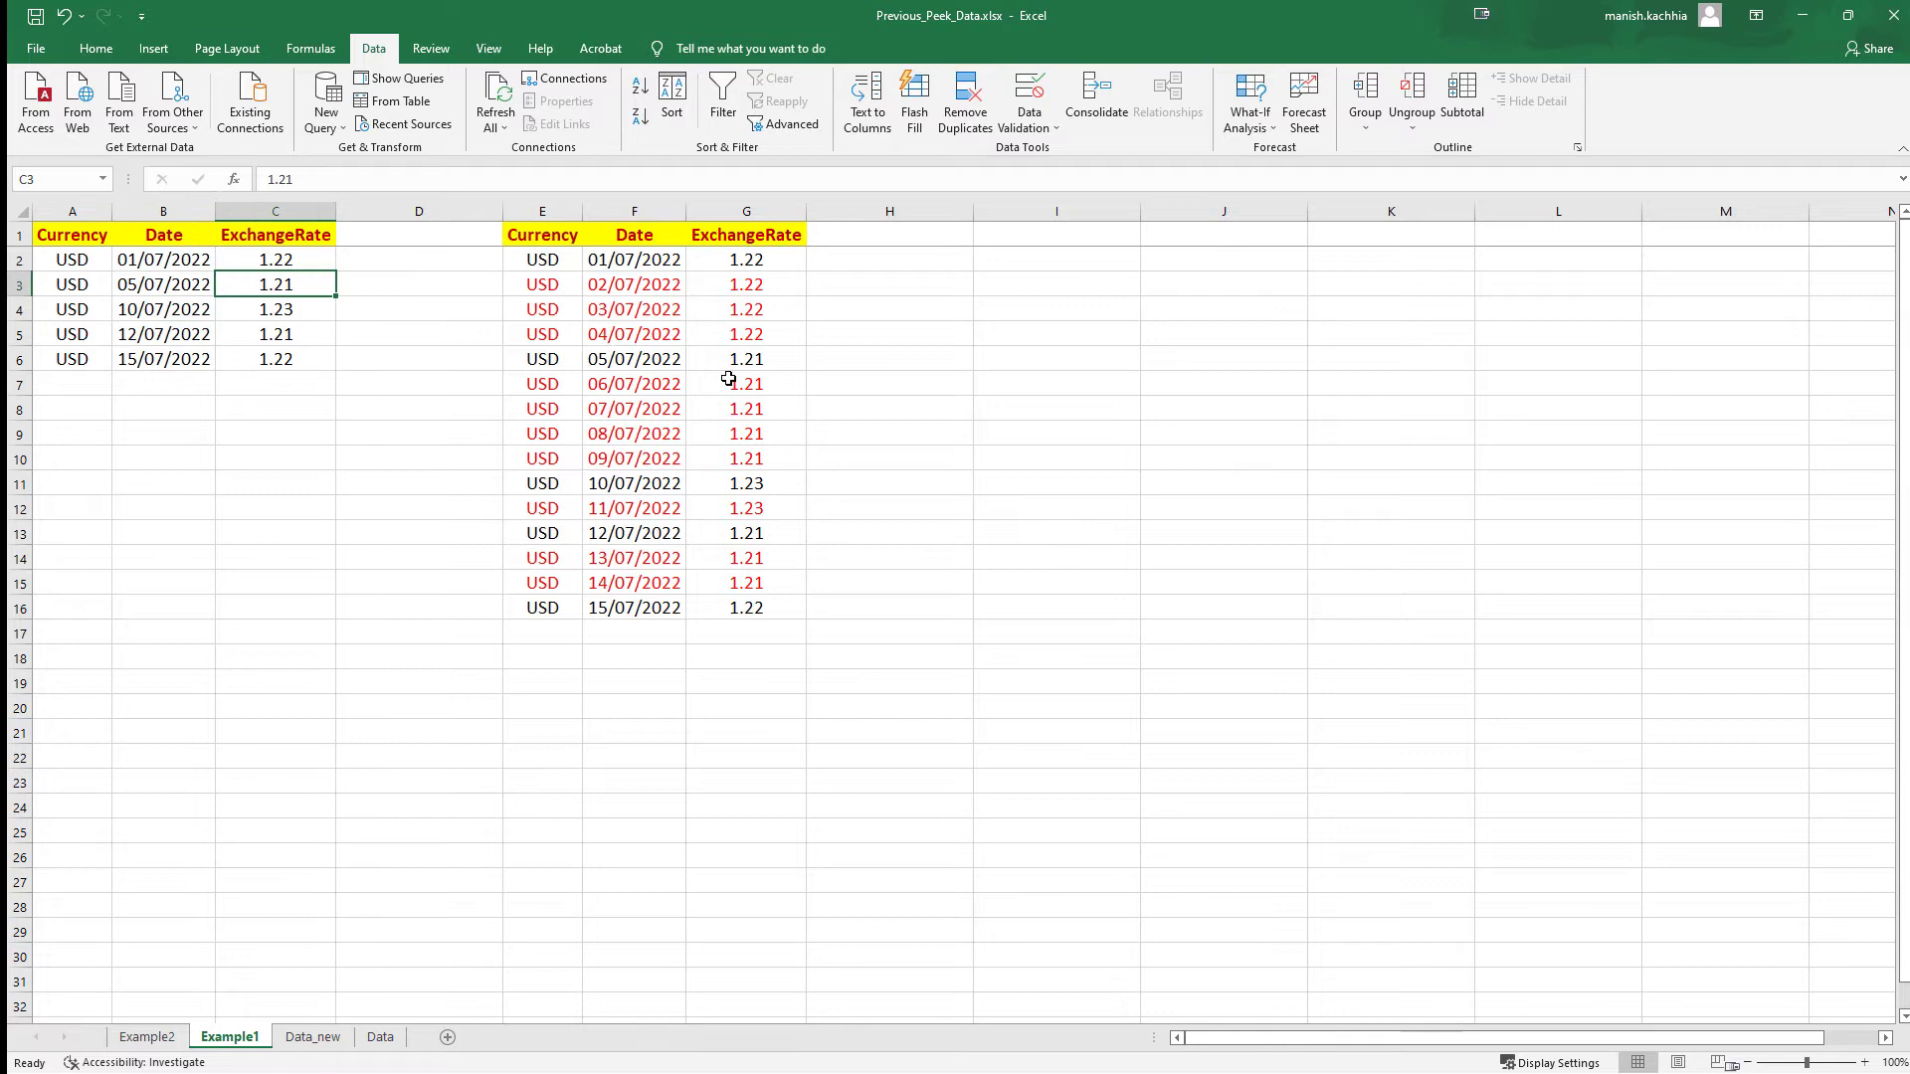
drag(729, 379, 734, 456)
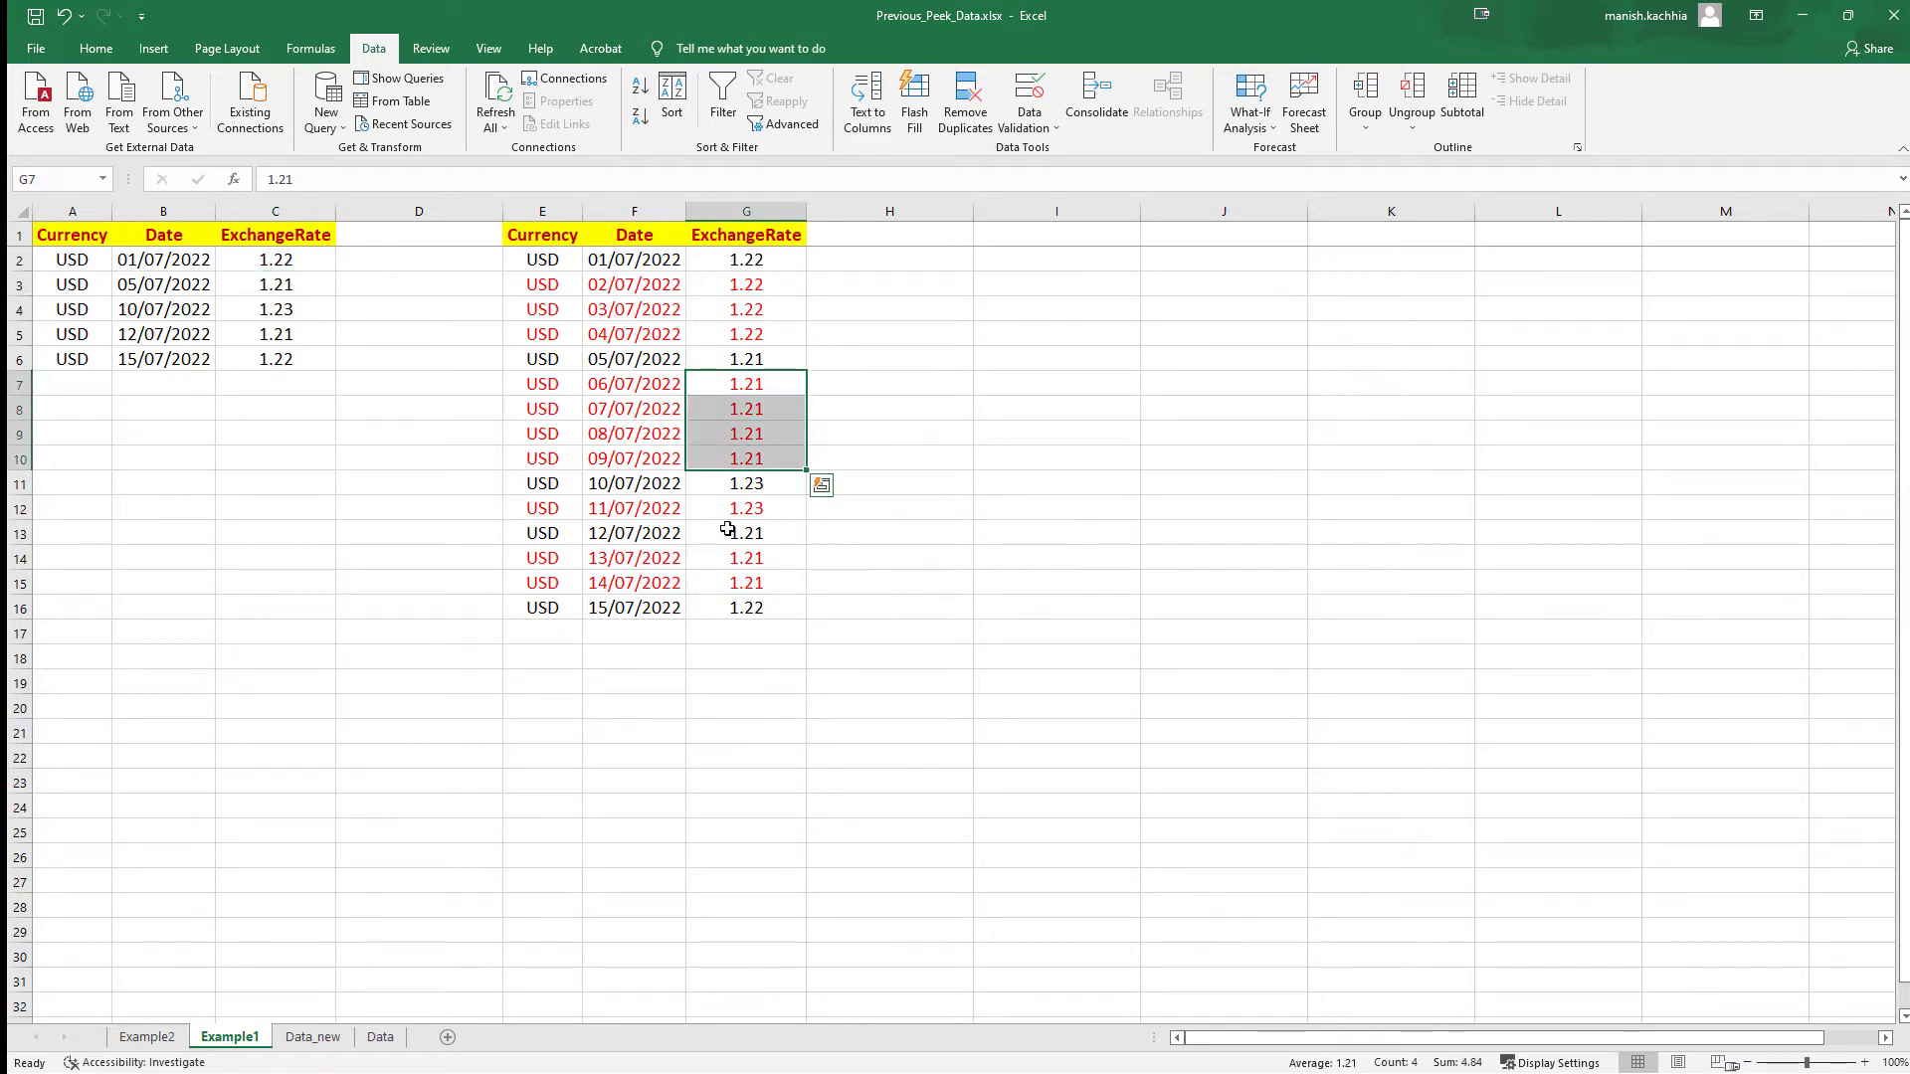
click(732, 693)
drag(85, 241, 258, 356)
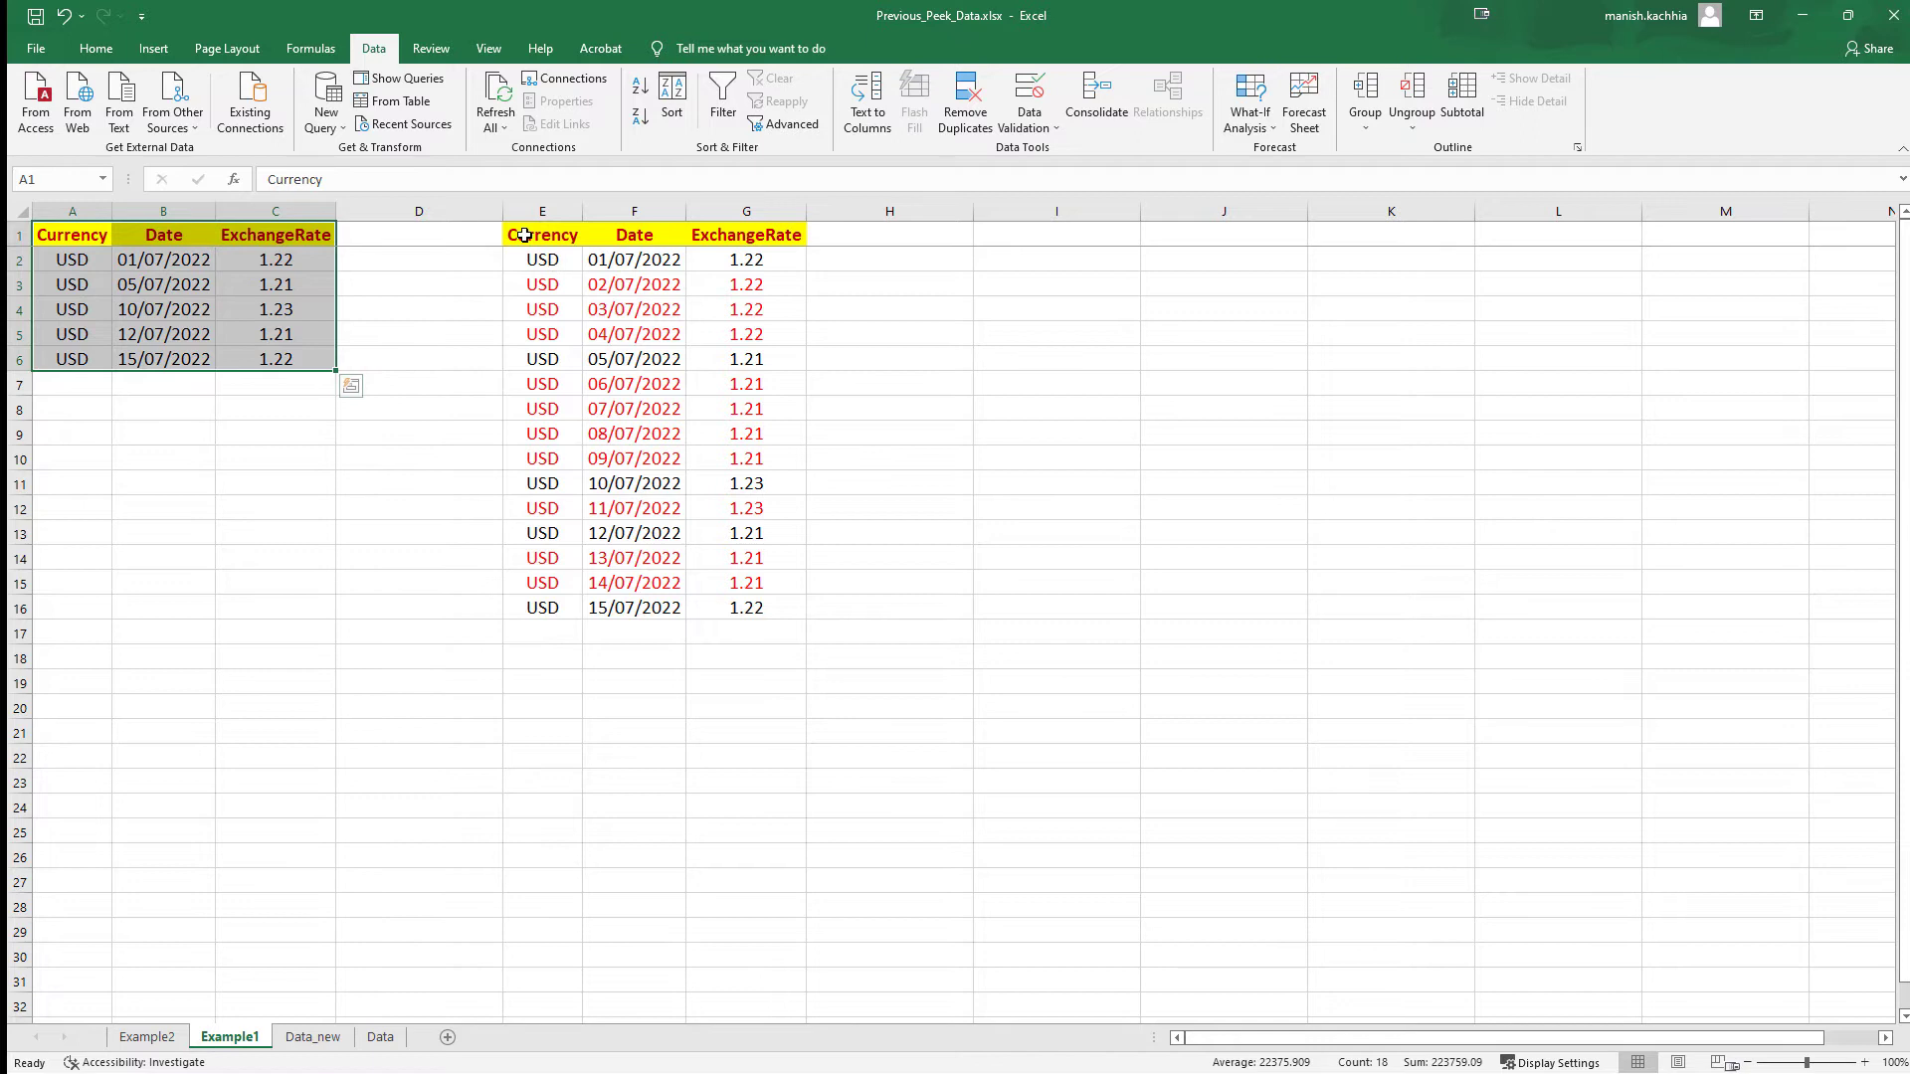
drag(513, 237, 778, 605)
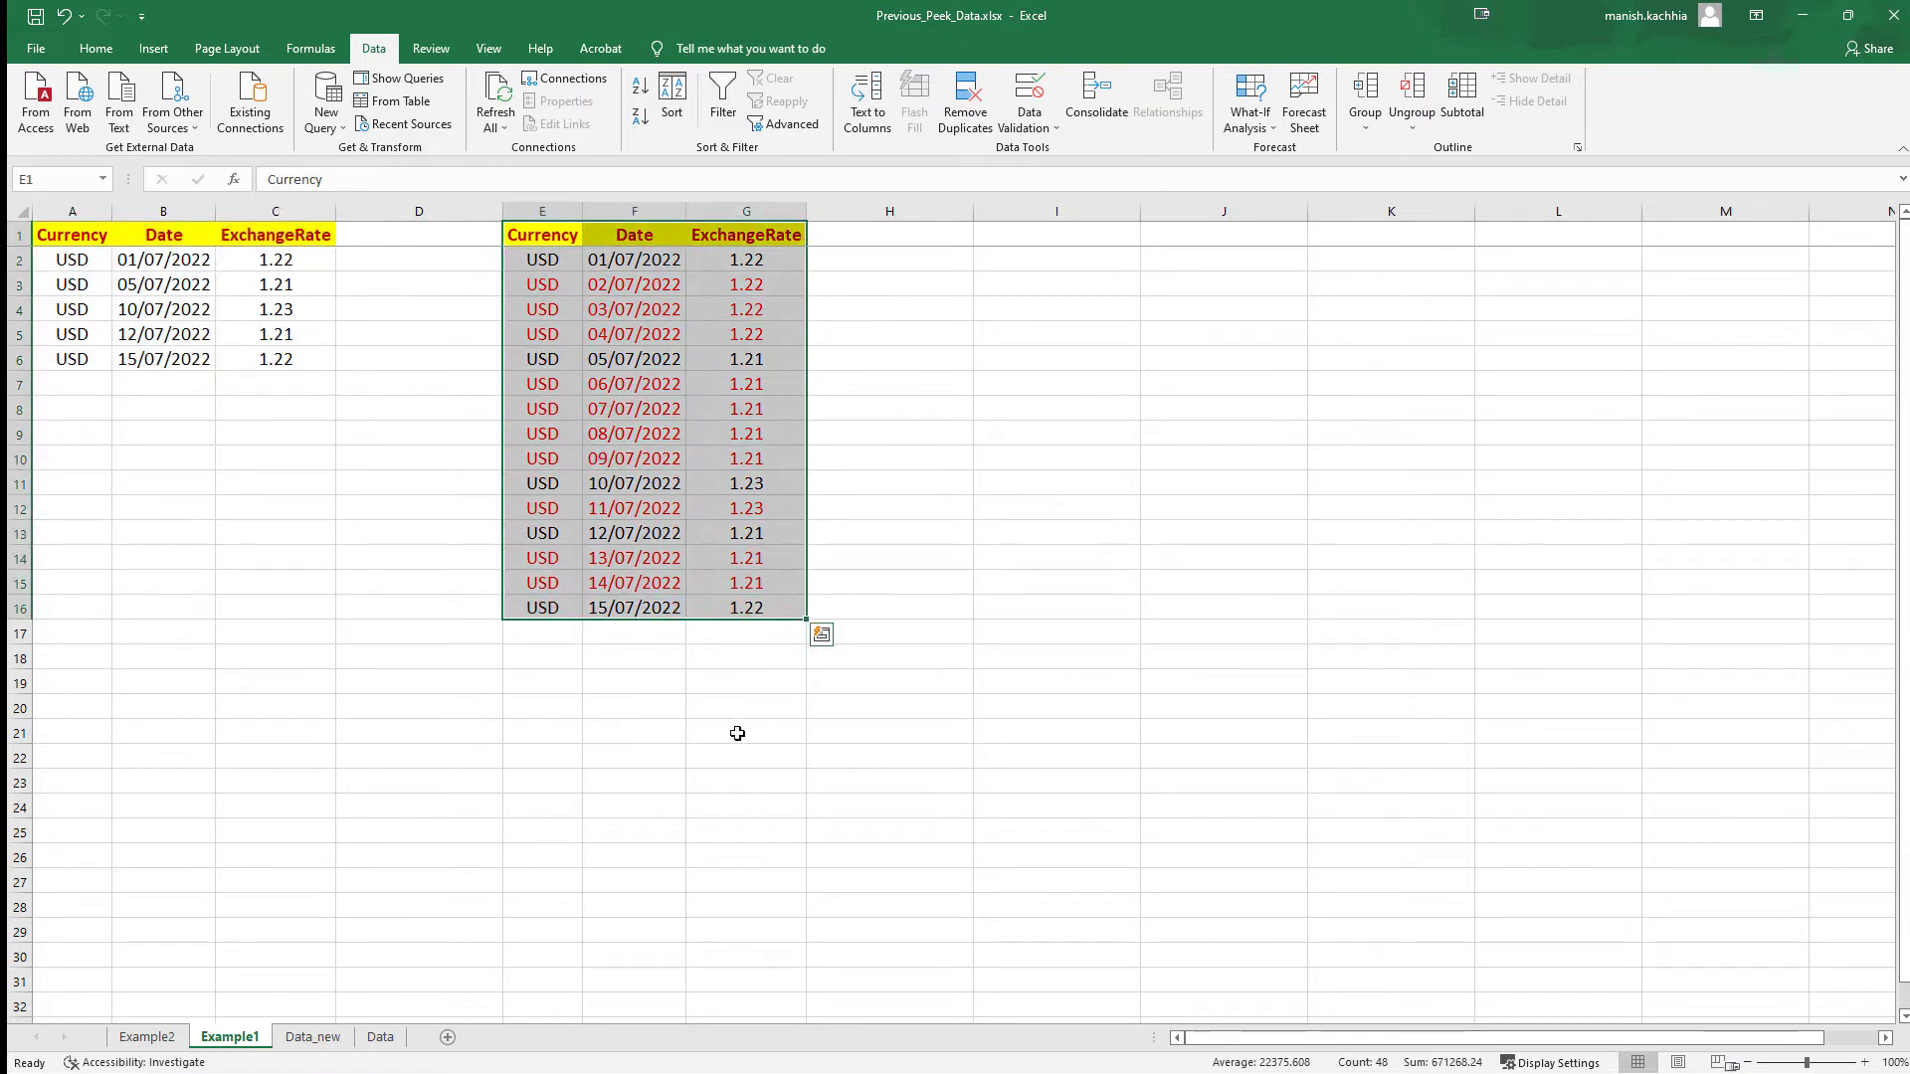
Step: In Qlik Sense, insert a load script for Currency, Date and ExchangeRate from sheet Example1 of Previous_Peek_Data.xlsx and load the data
key(alt+Tab)
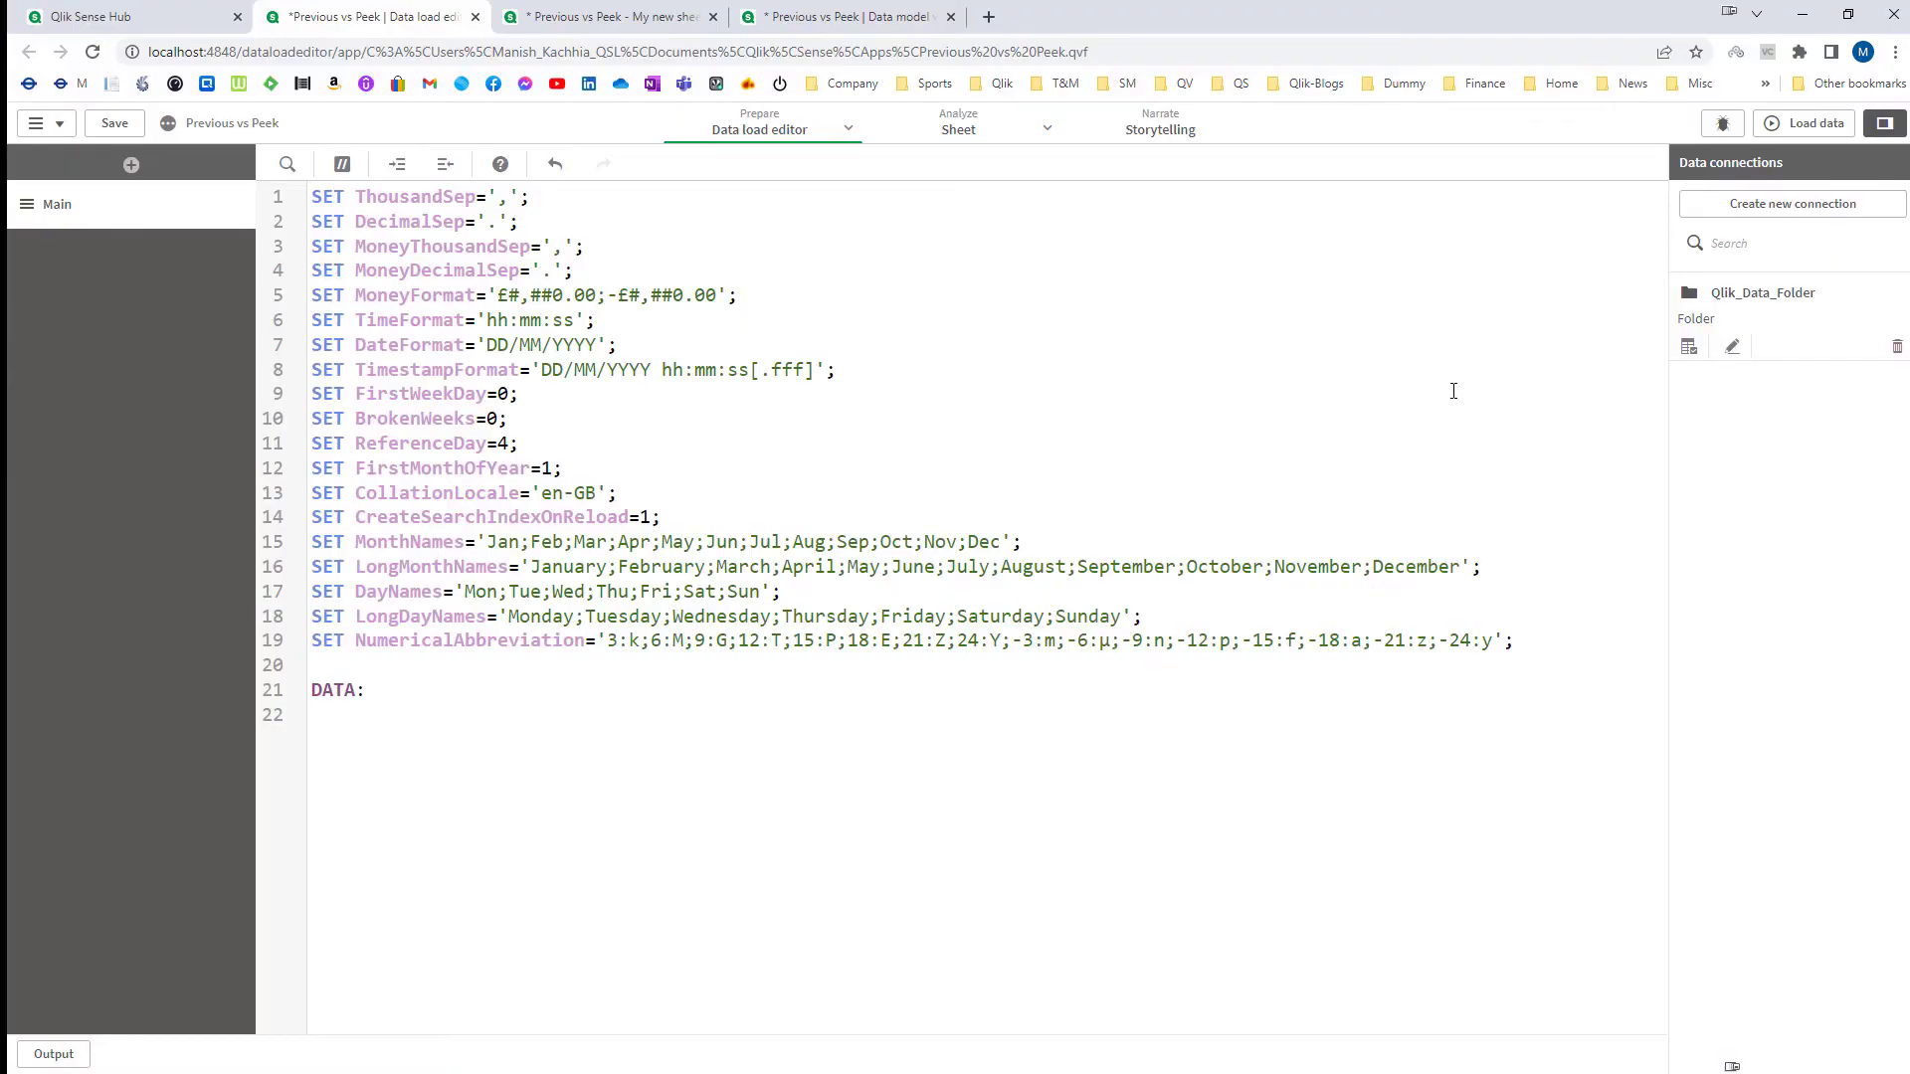
click(1690, 348)
click(268, 463)
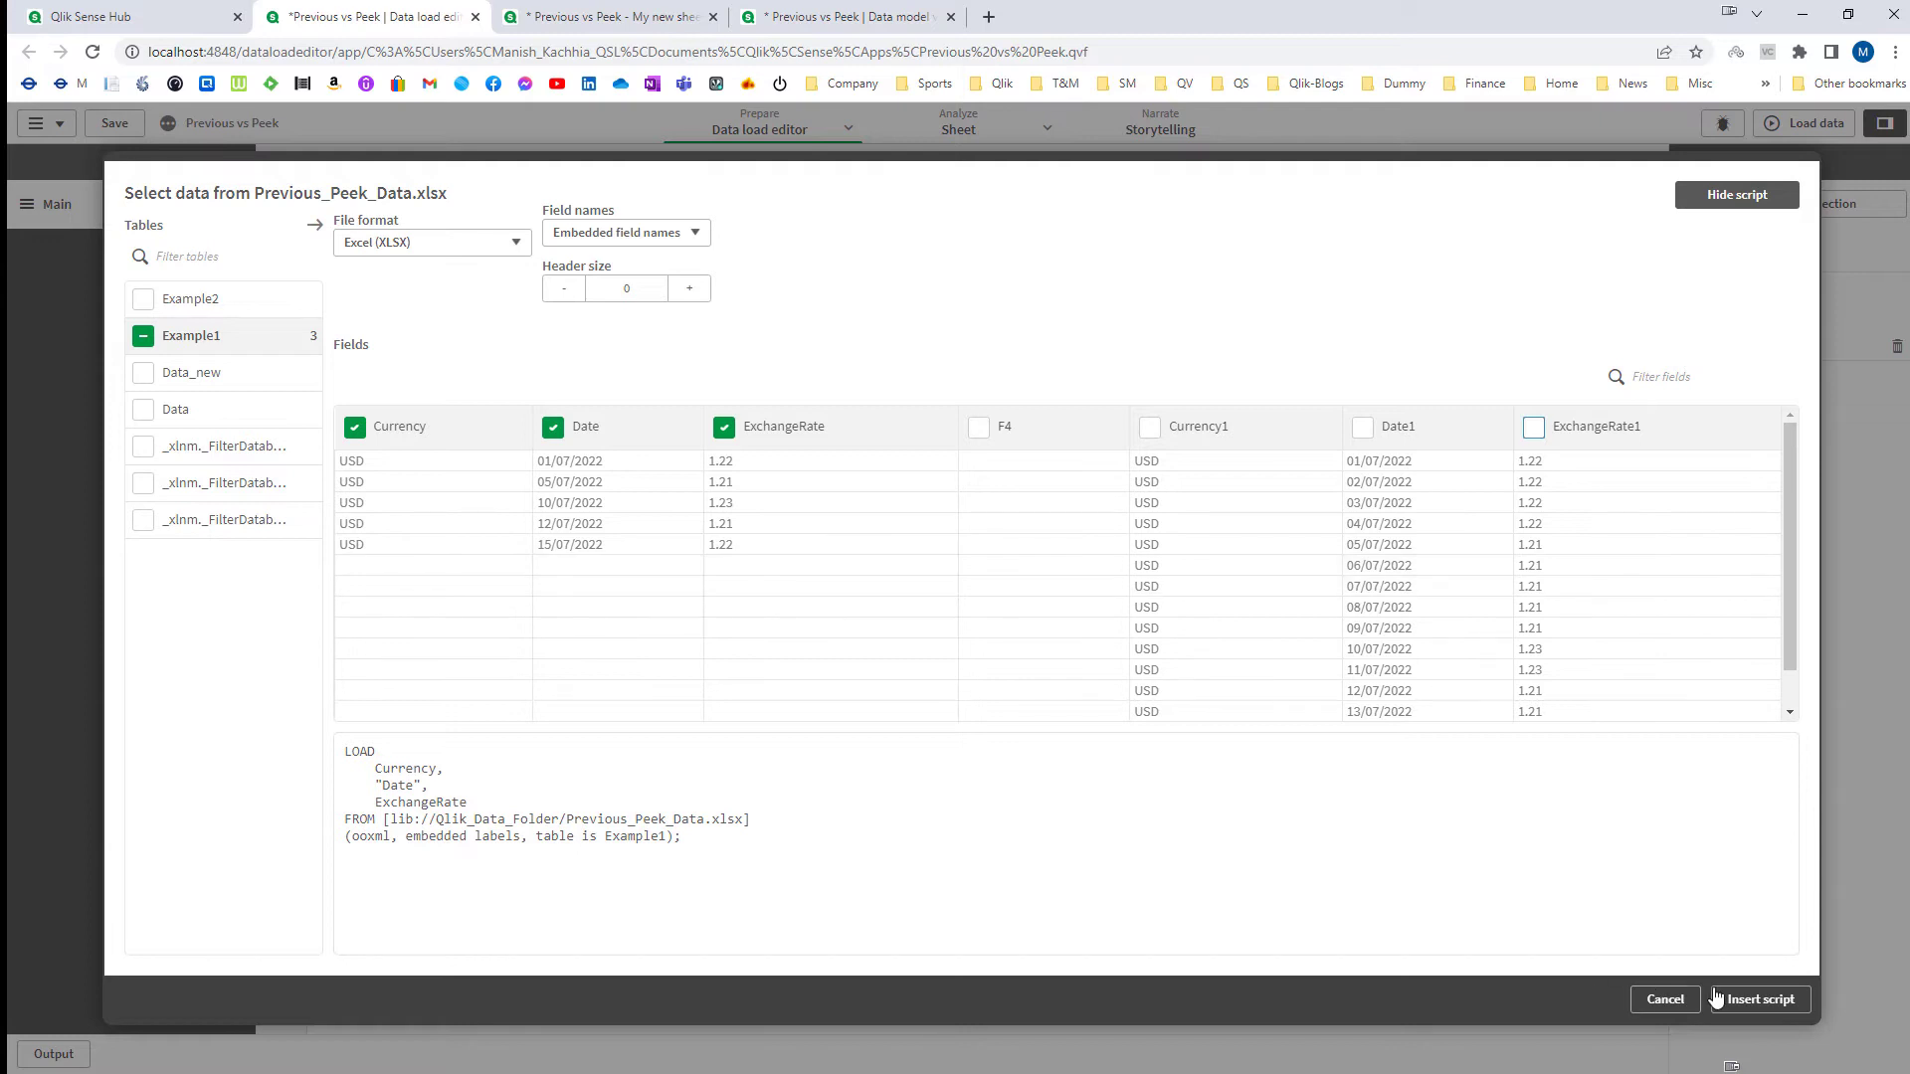
click(1729, 998)
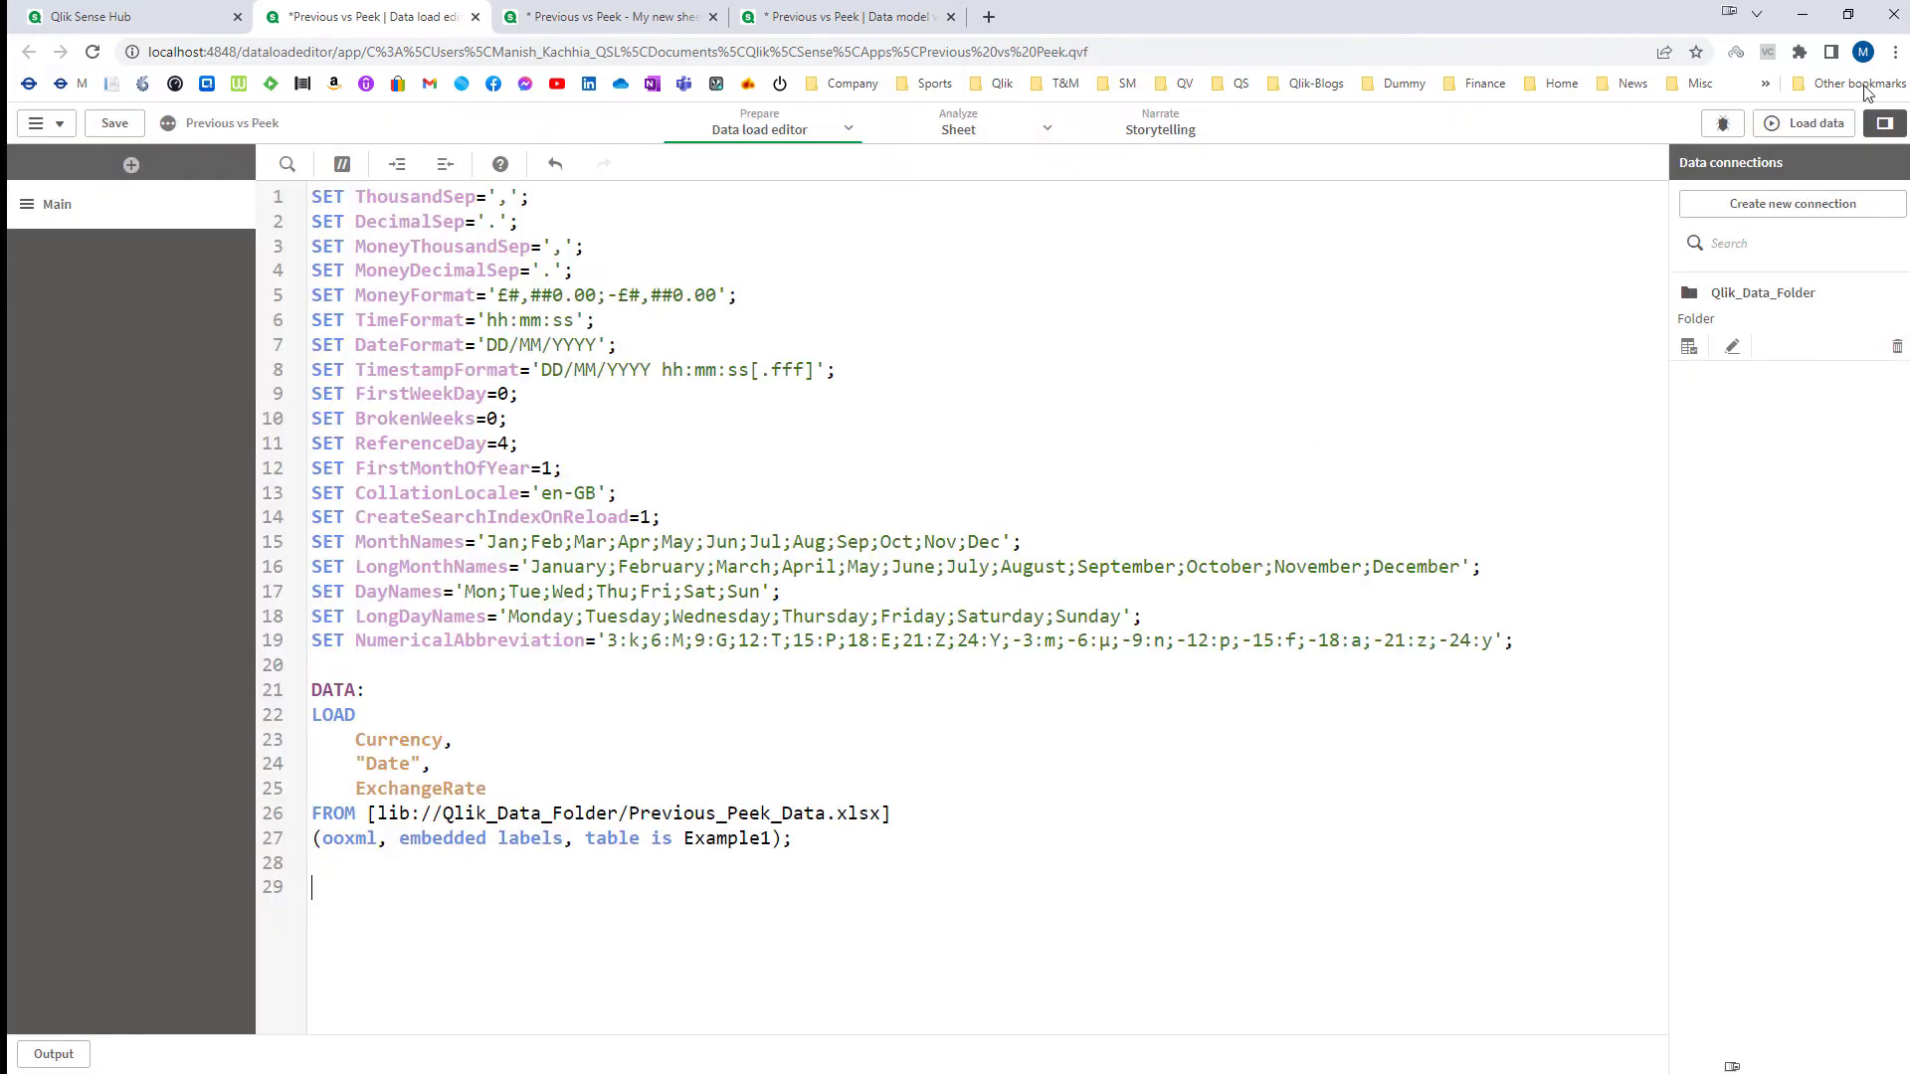
click(1809, 124)
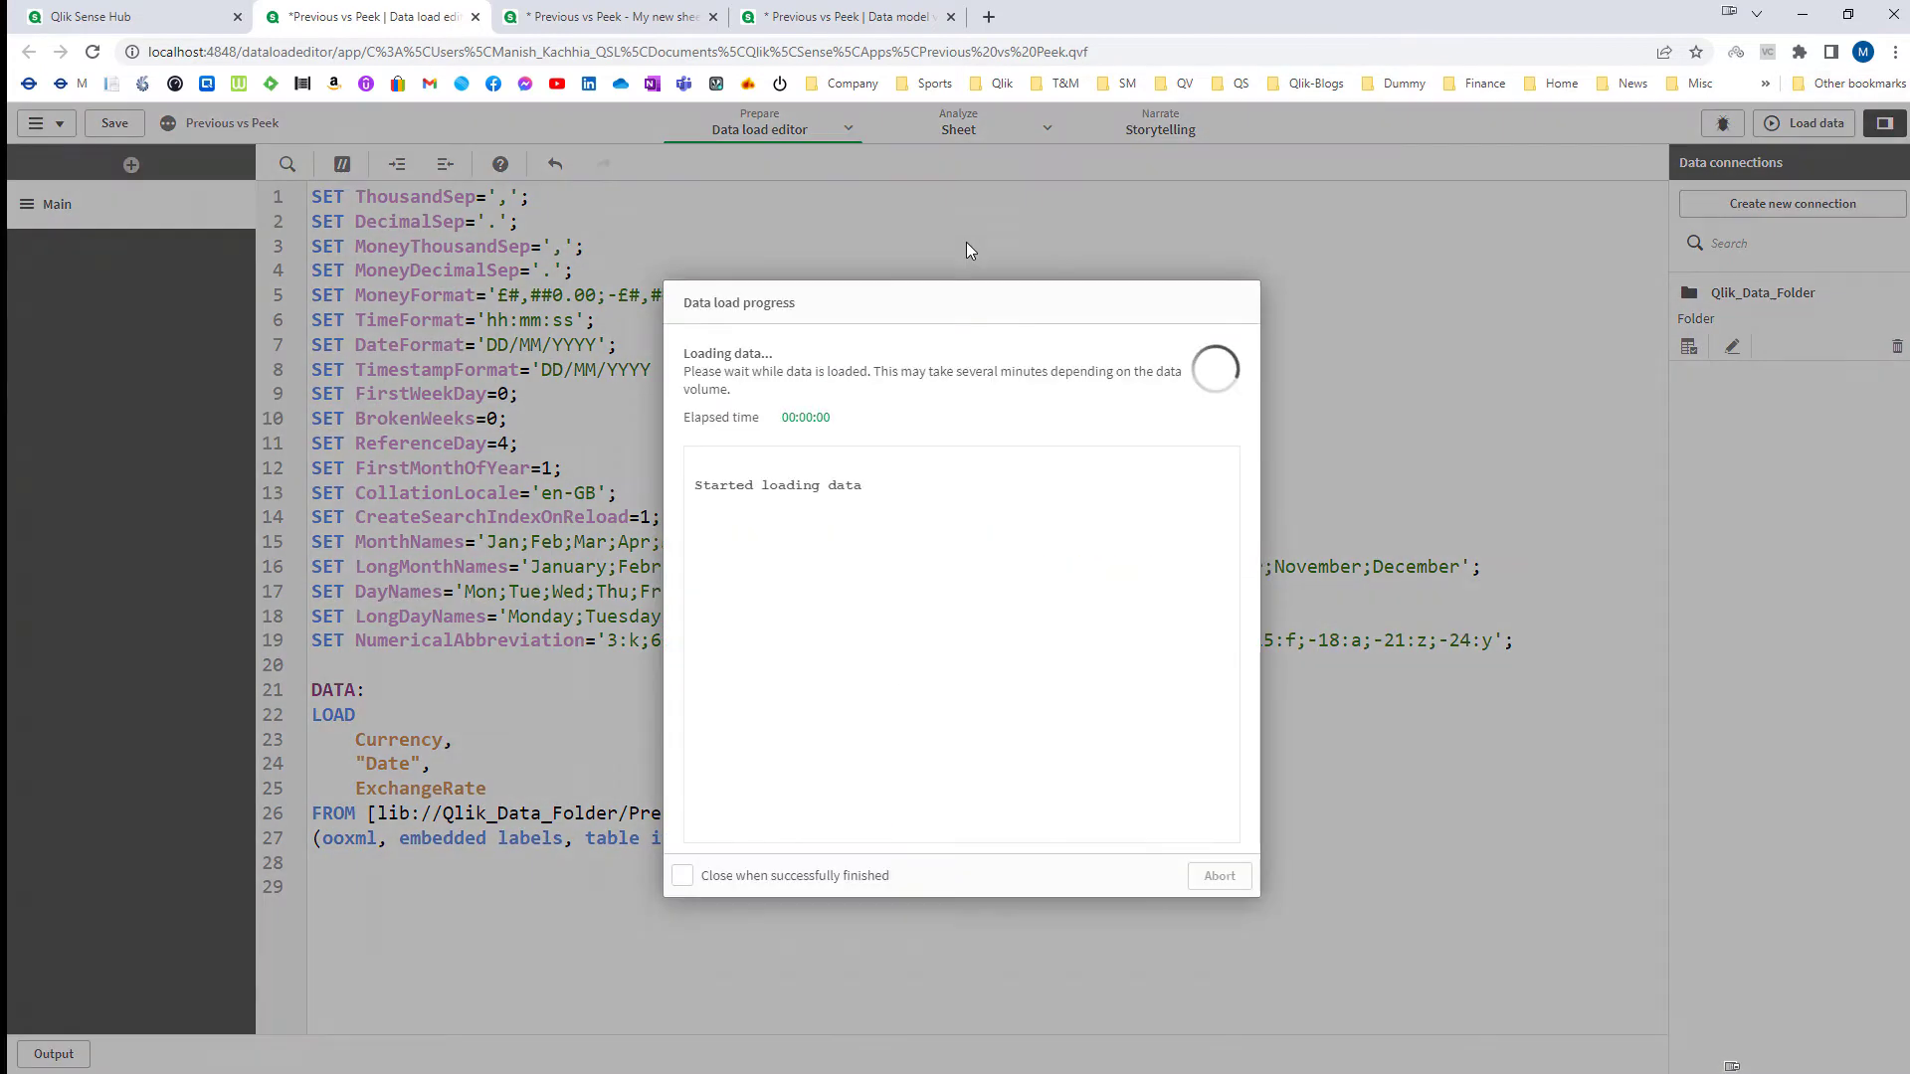
Step: Add a table to the sheet My new sheet with the columns Currency, Date and ExchangeRate
click(640, 8)
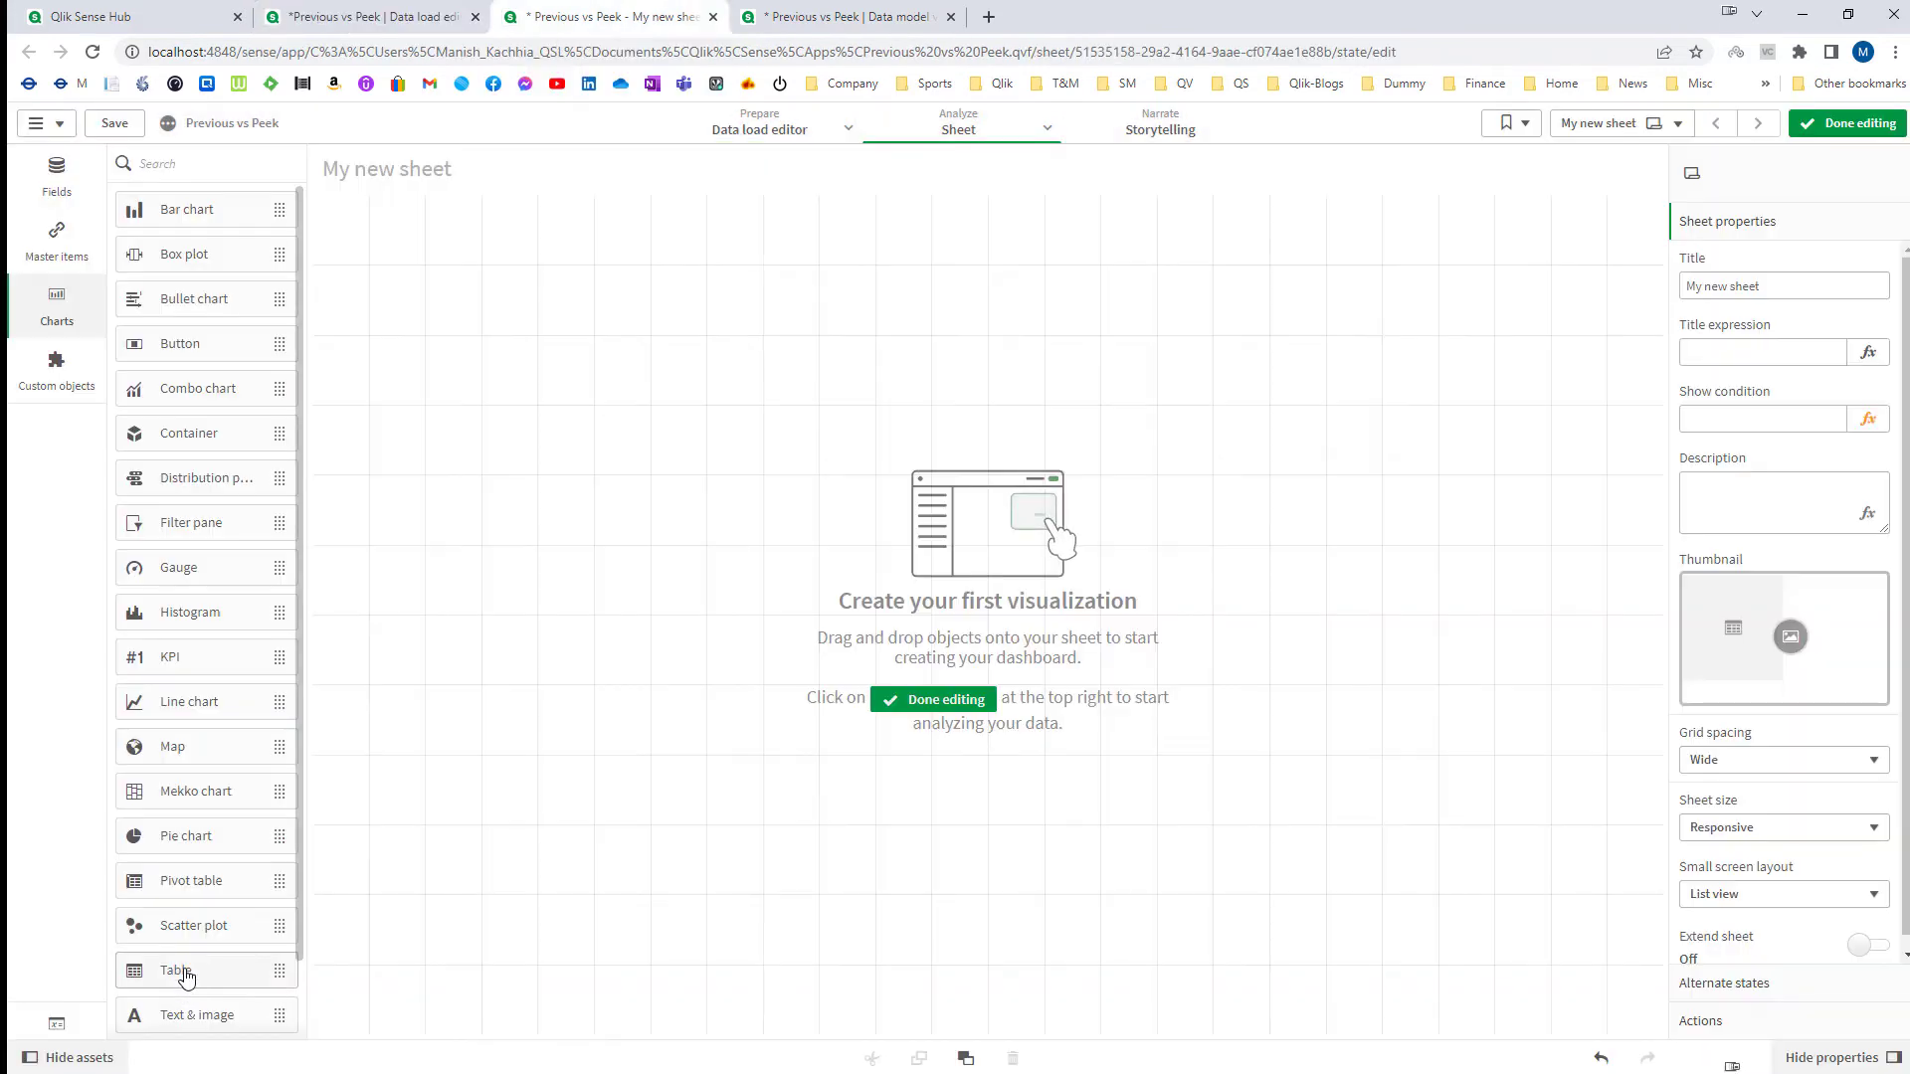
drag(188, 976, 497, 299)
click(36, 175)
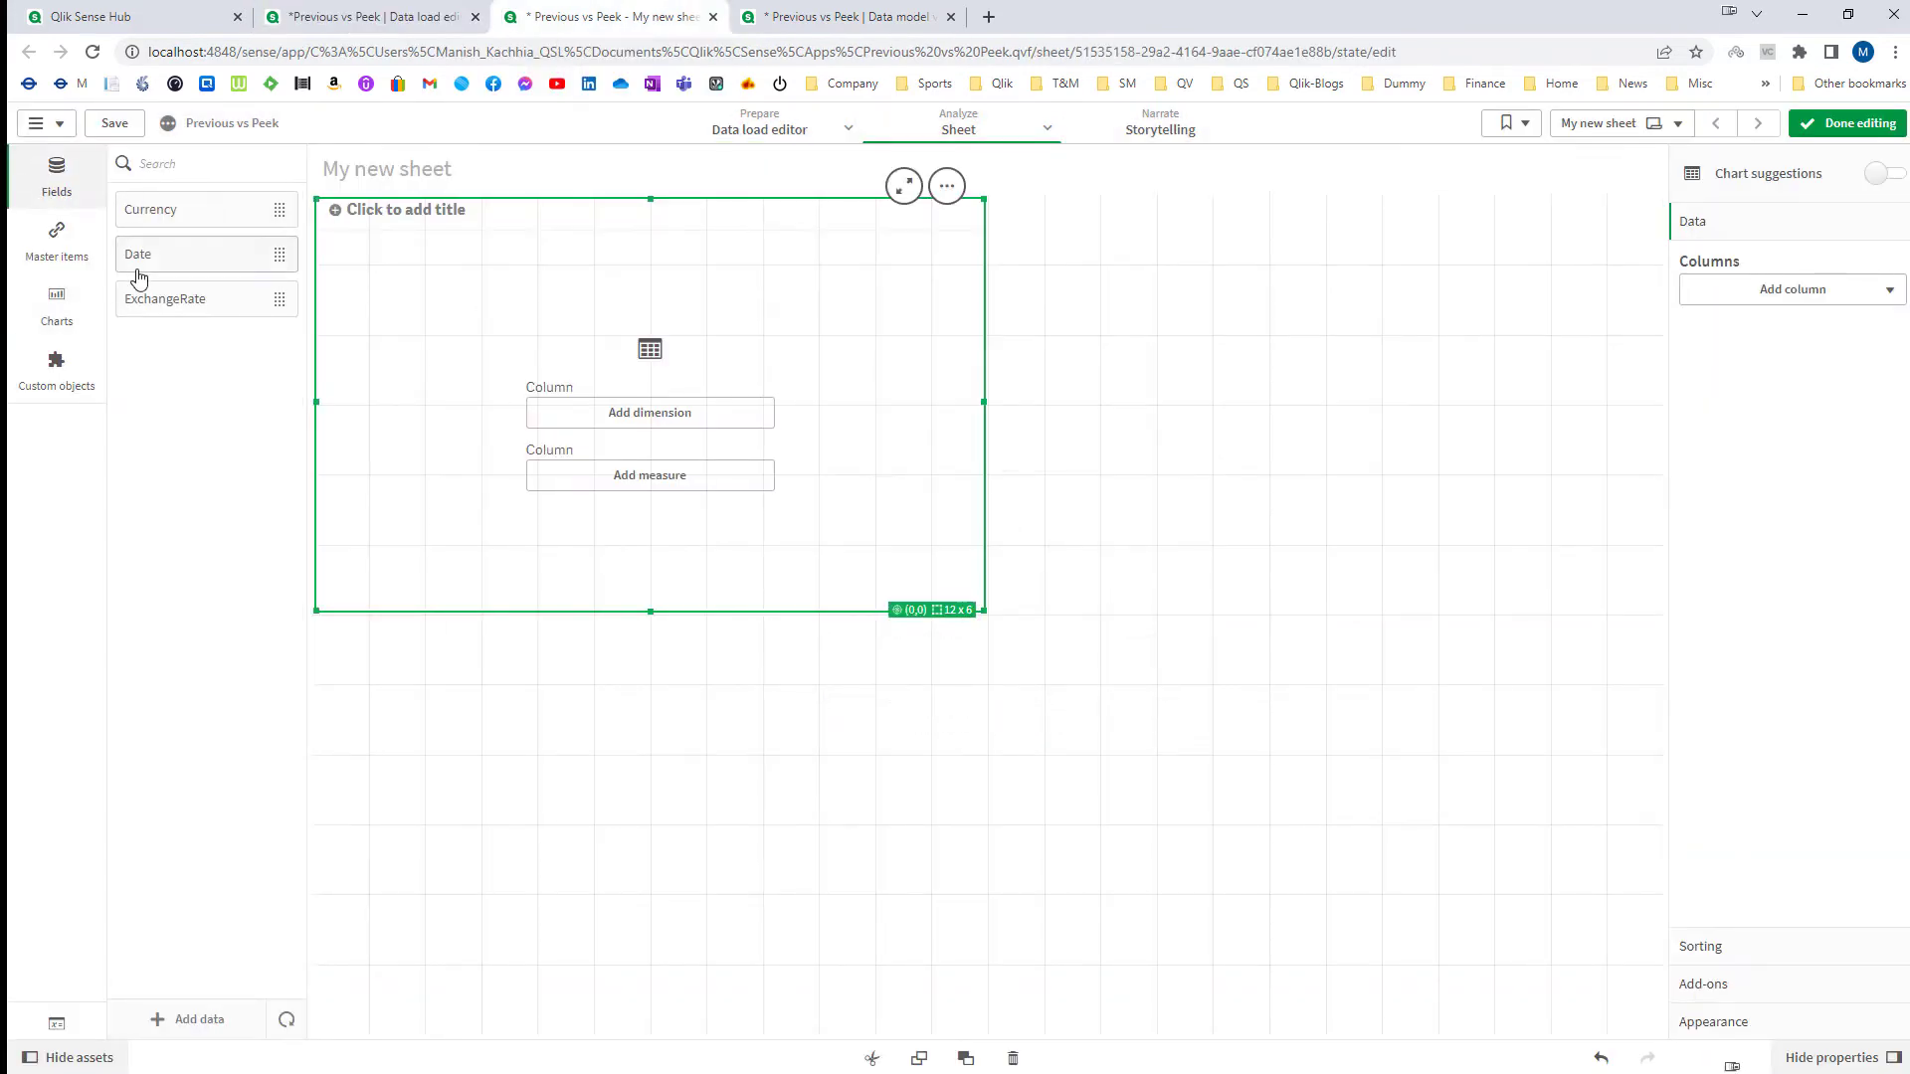
drag(170, 212, 673, 379)
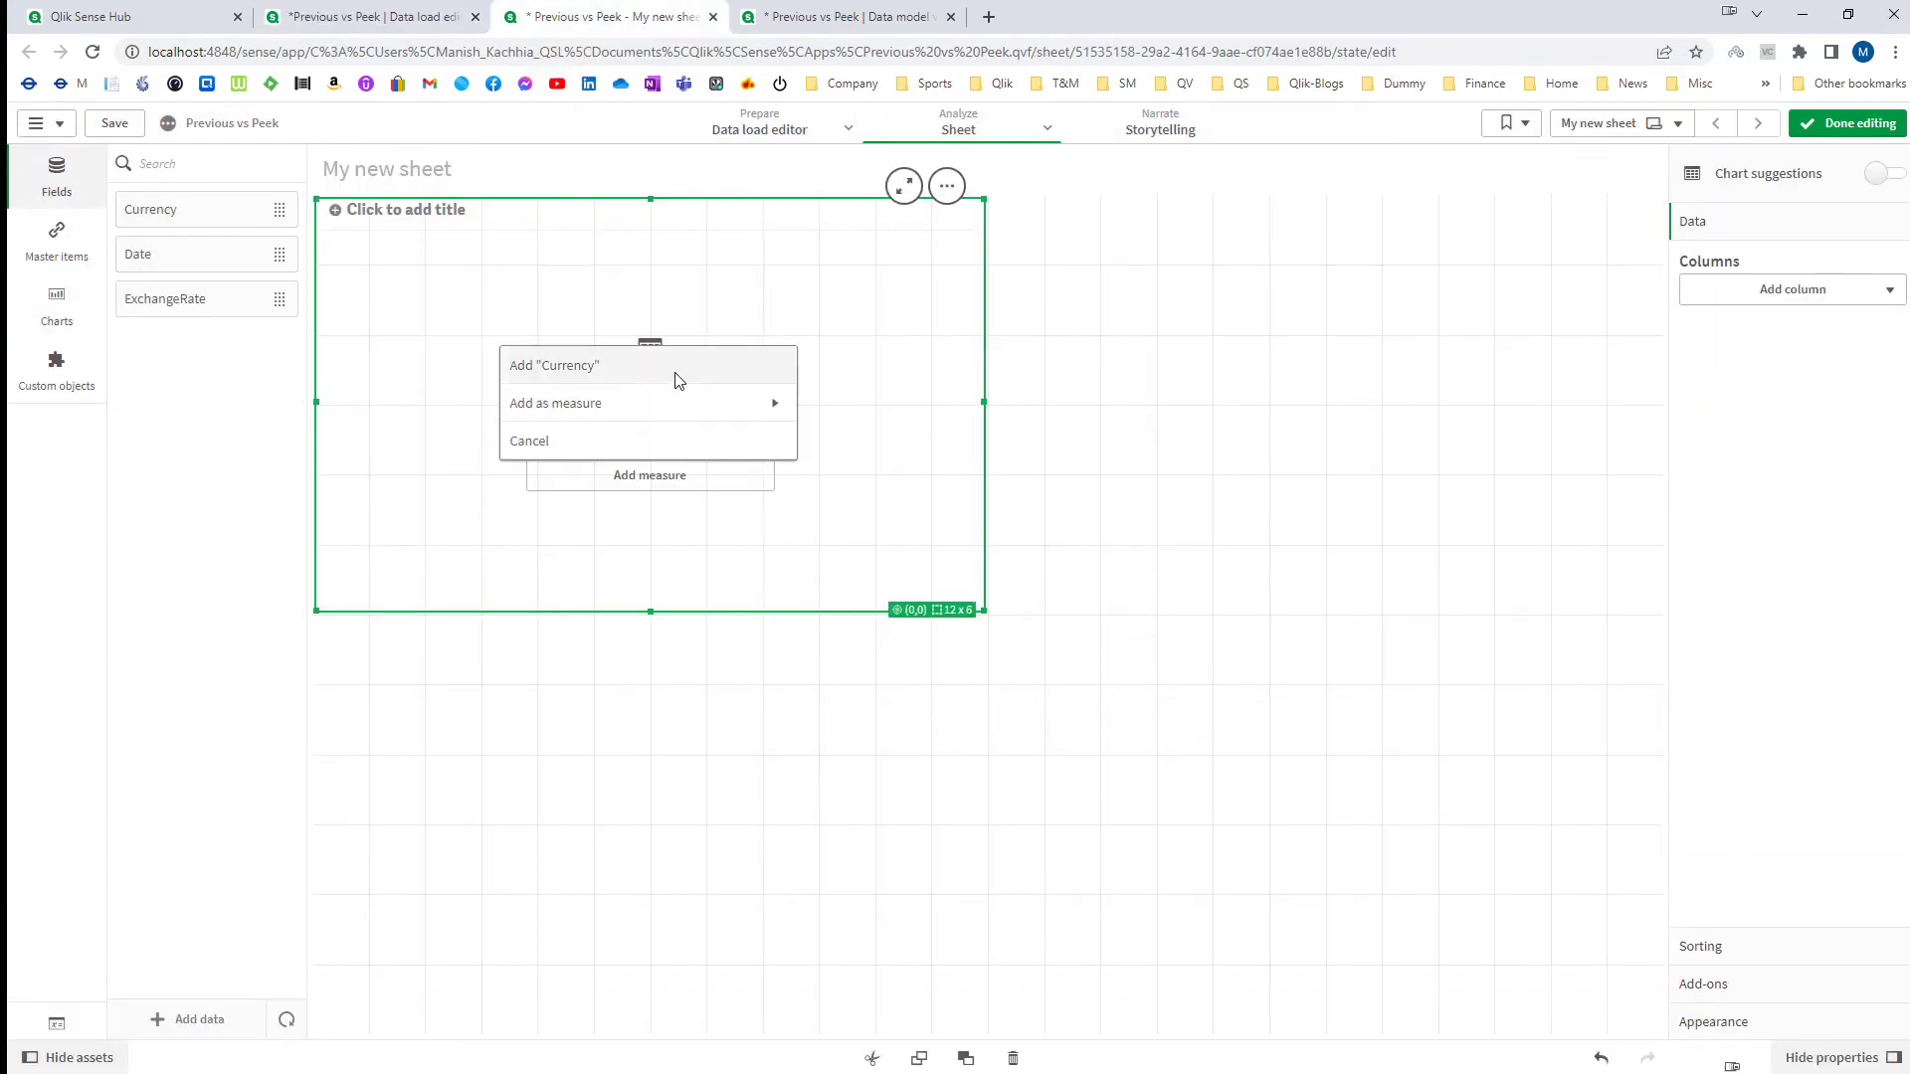
click(226, 260)
click(631, 338)
click(232, 309)
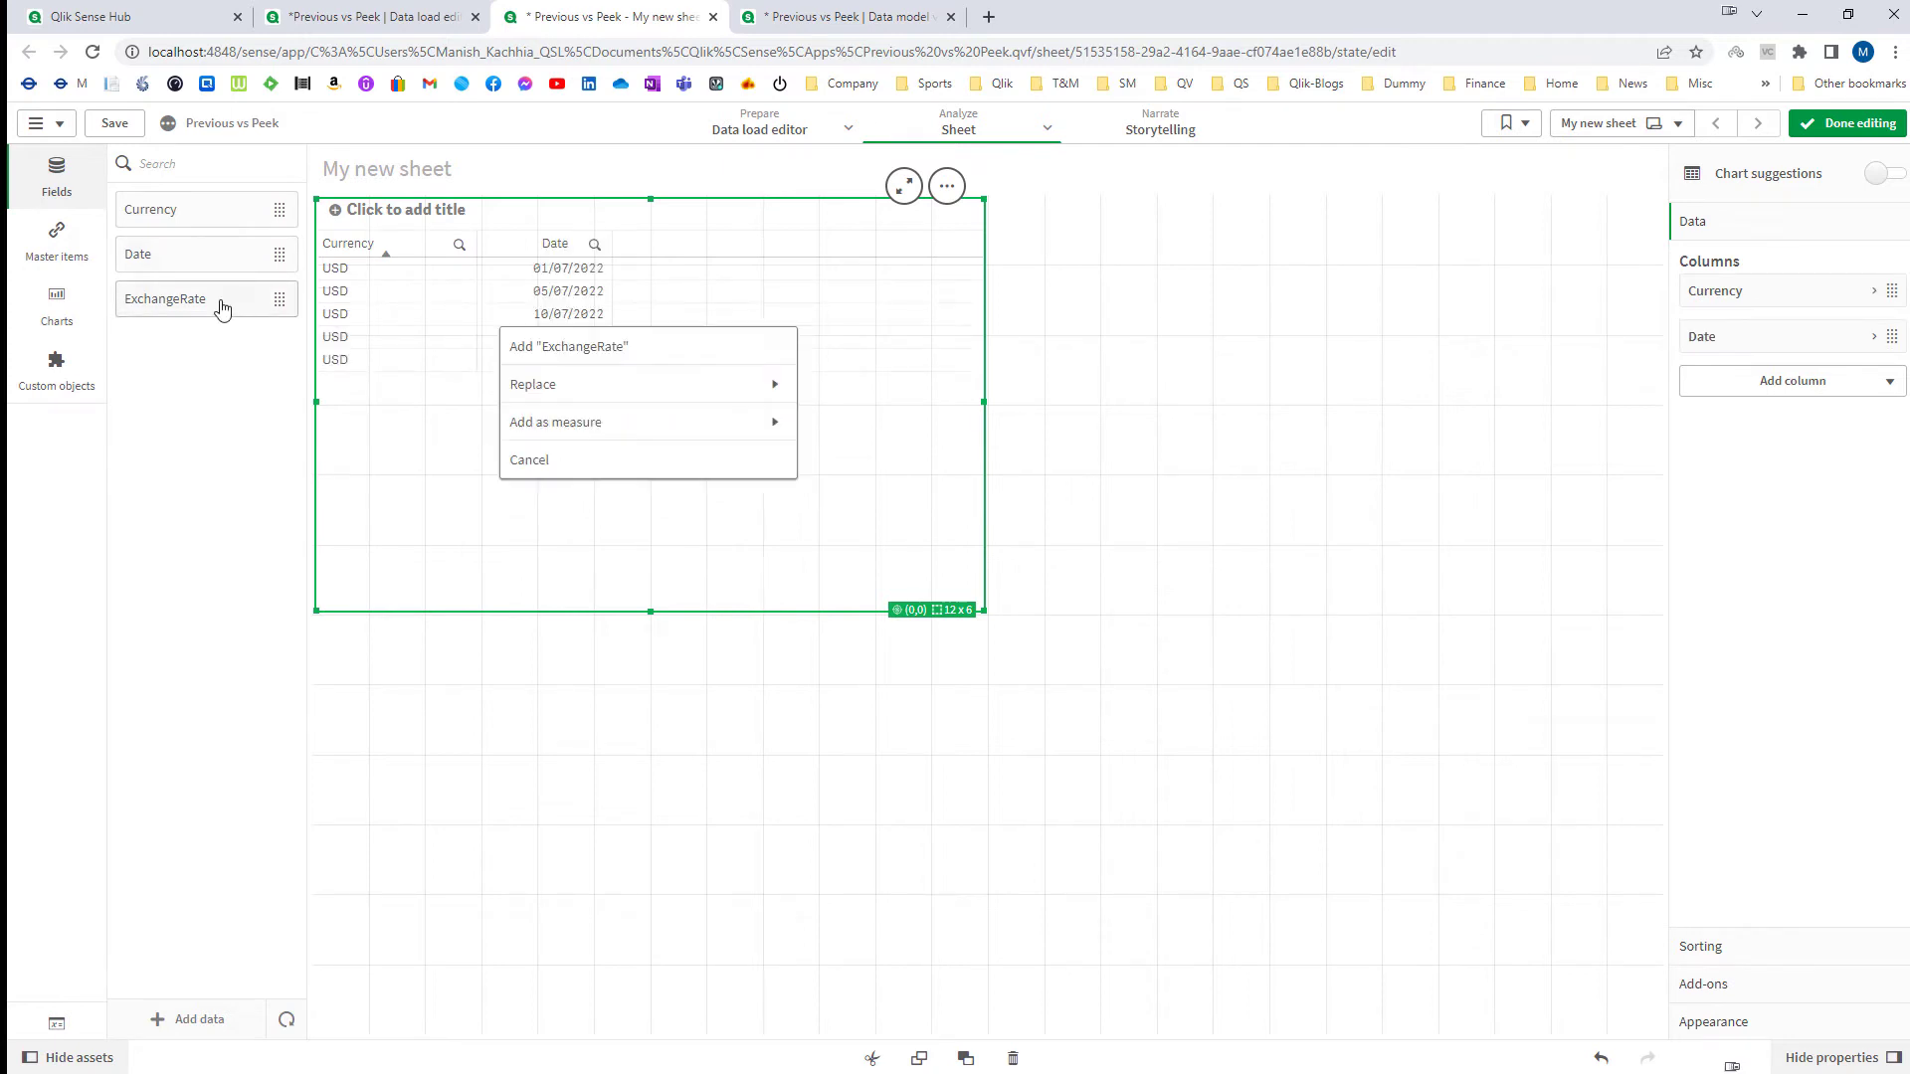
click(636, 344)
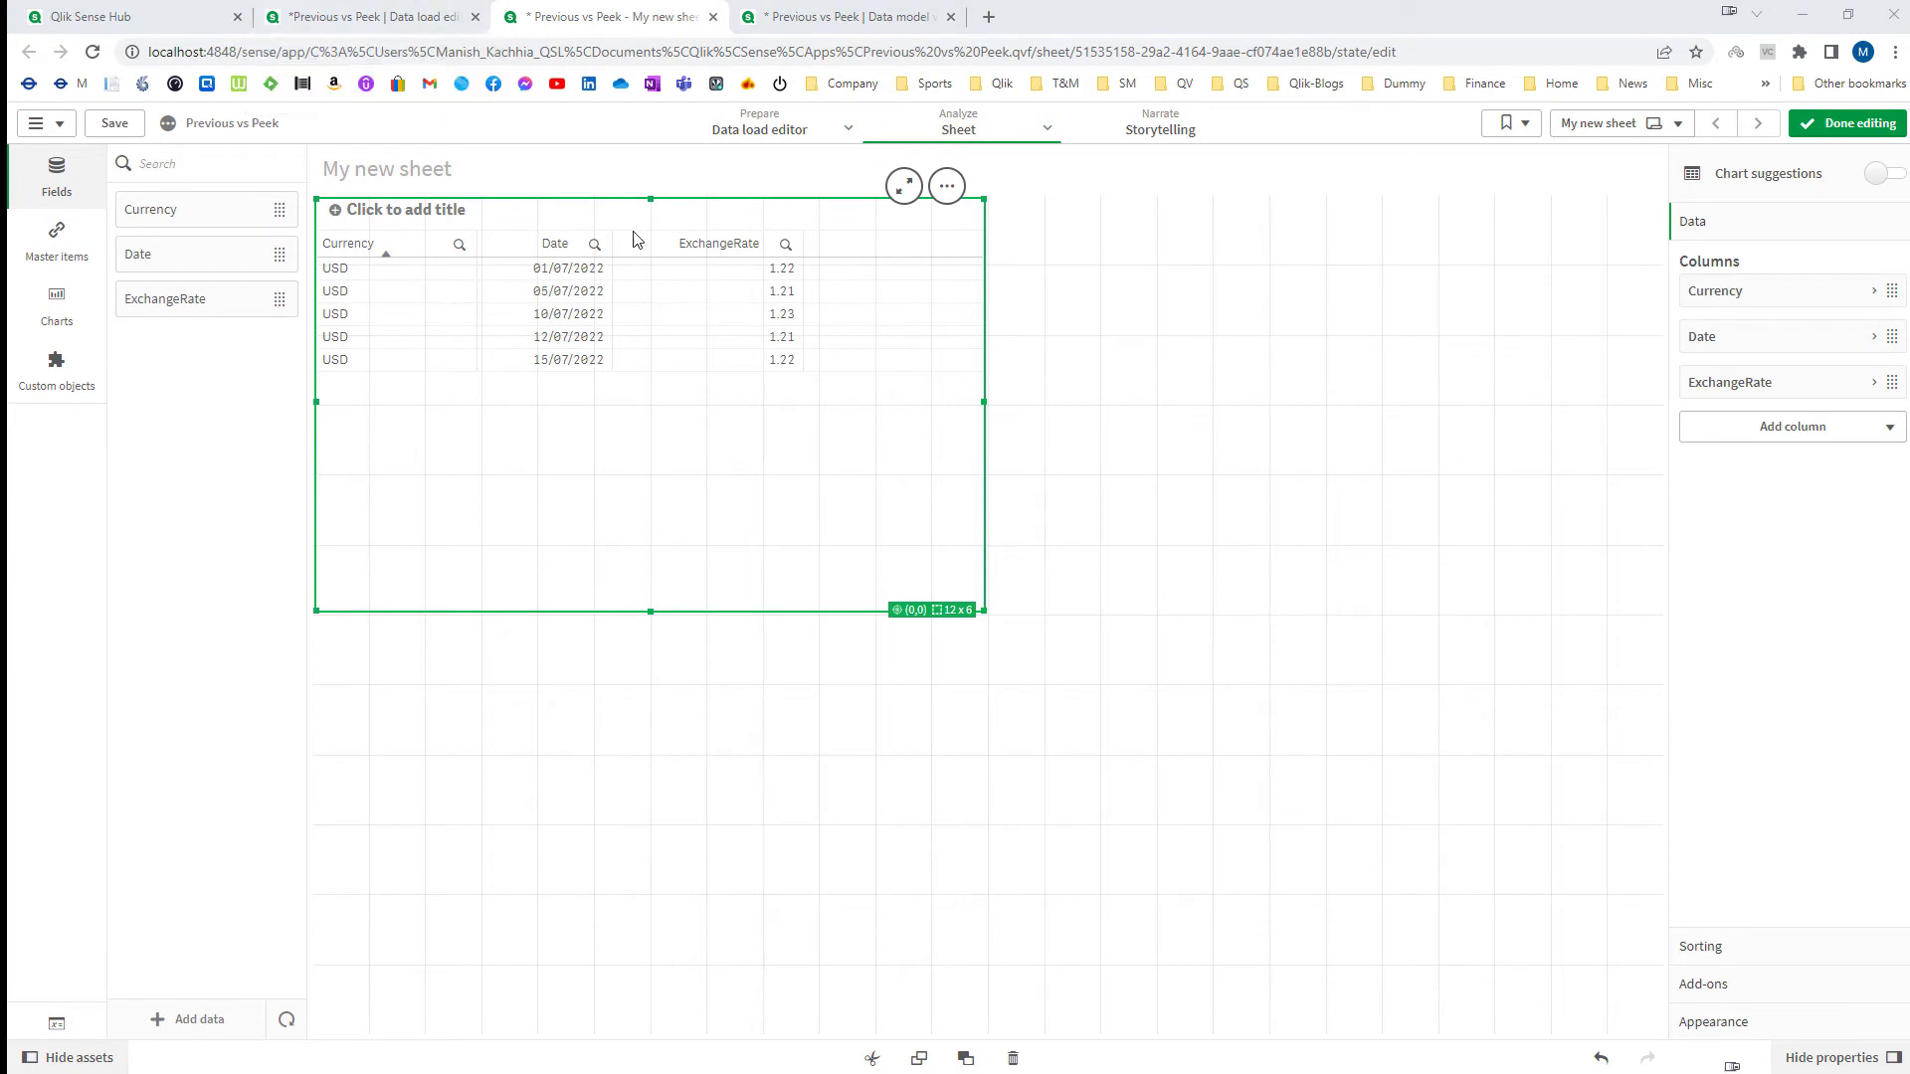
Step: In the data load editor, start a second Load statement with the Currency field below the DATA table script
click(391, 24)
click(1218, 877)
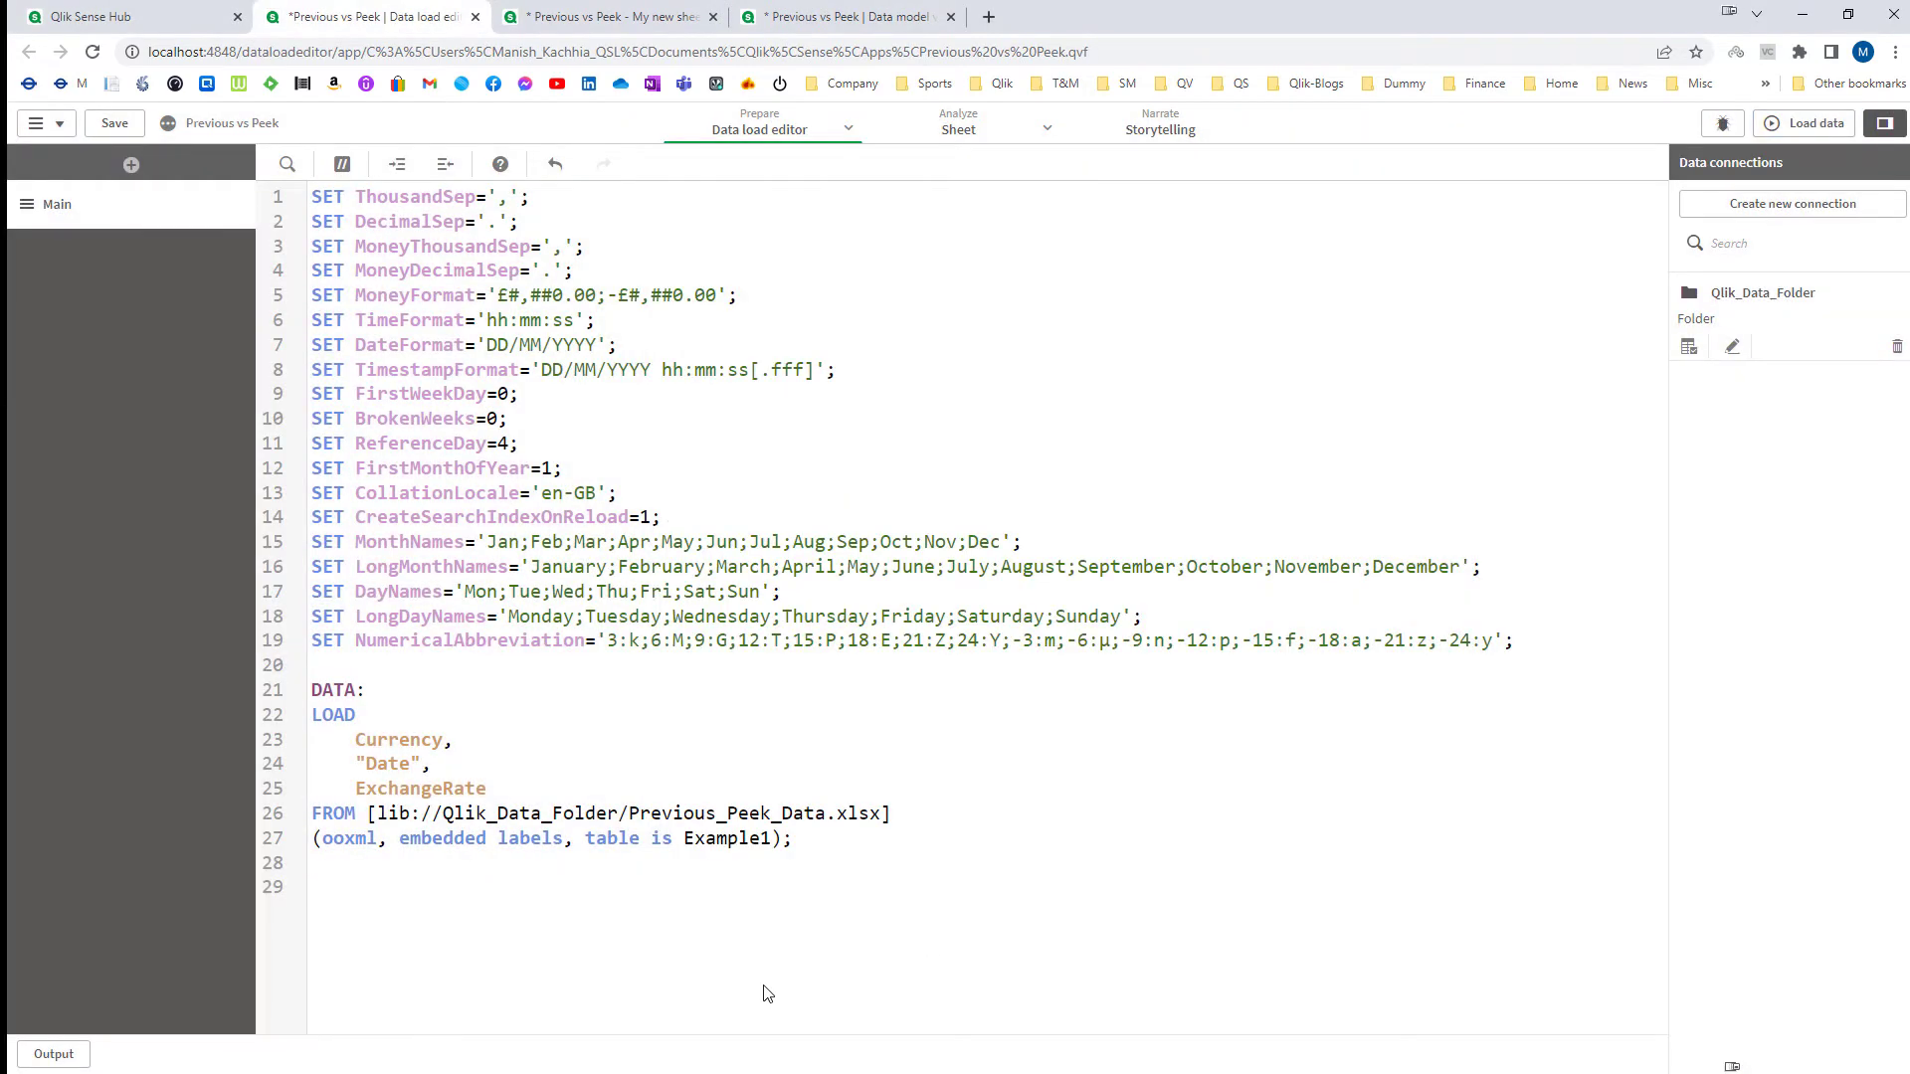
text(Loa)
key(BackSpace)
text(d Cur)
key(Return)
key(Return)
Step: Move the DATA script and the new Load statement out of the Main section into a newly created script section
key(Down)
key(shift+Down)
key(shift+Down)
key(shift+Down)
key(shift+Down)
key(shift+Down)
key(shift+Down)
key(shift+Down)
key(shift+Down)
key(shift+Down)
key(shift+Down)
key(ctrl+c)
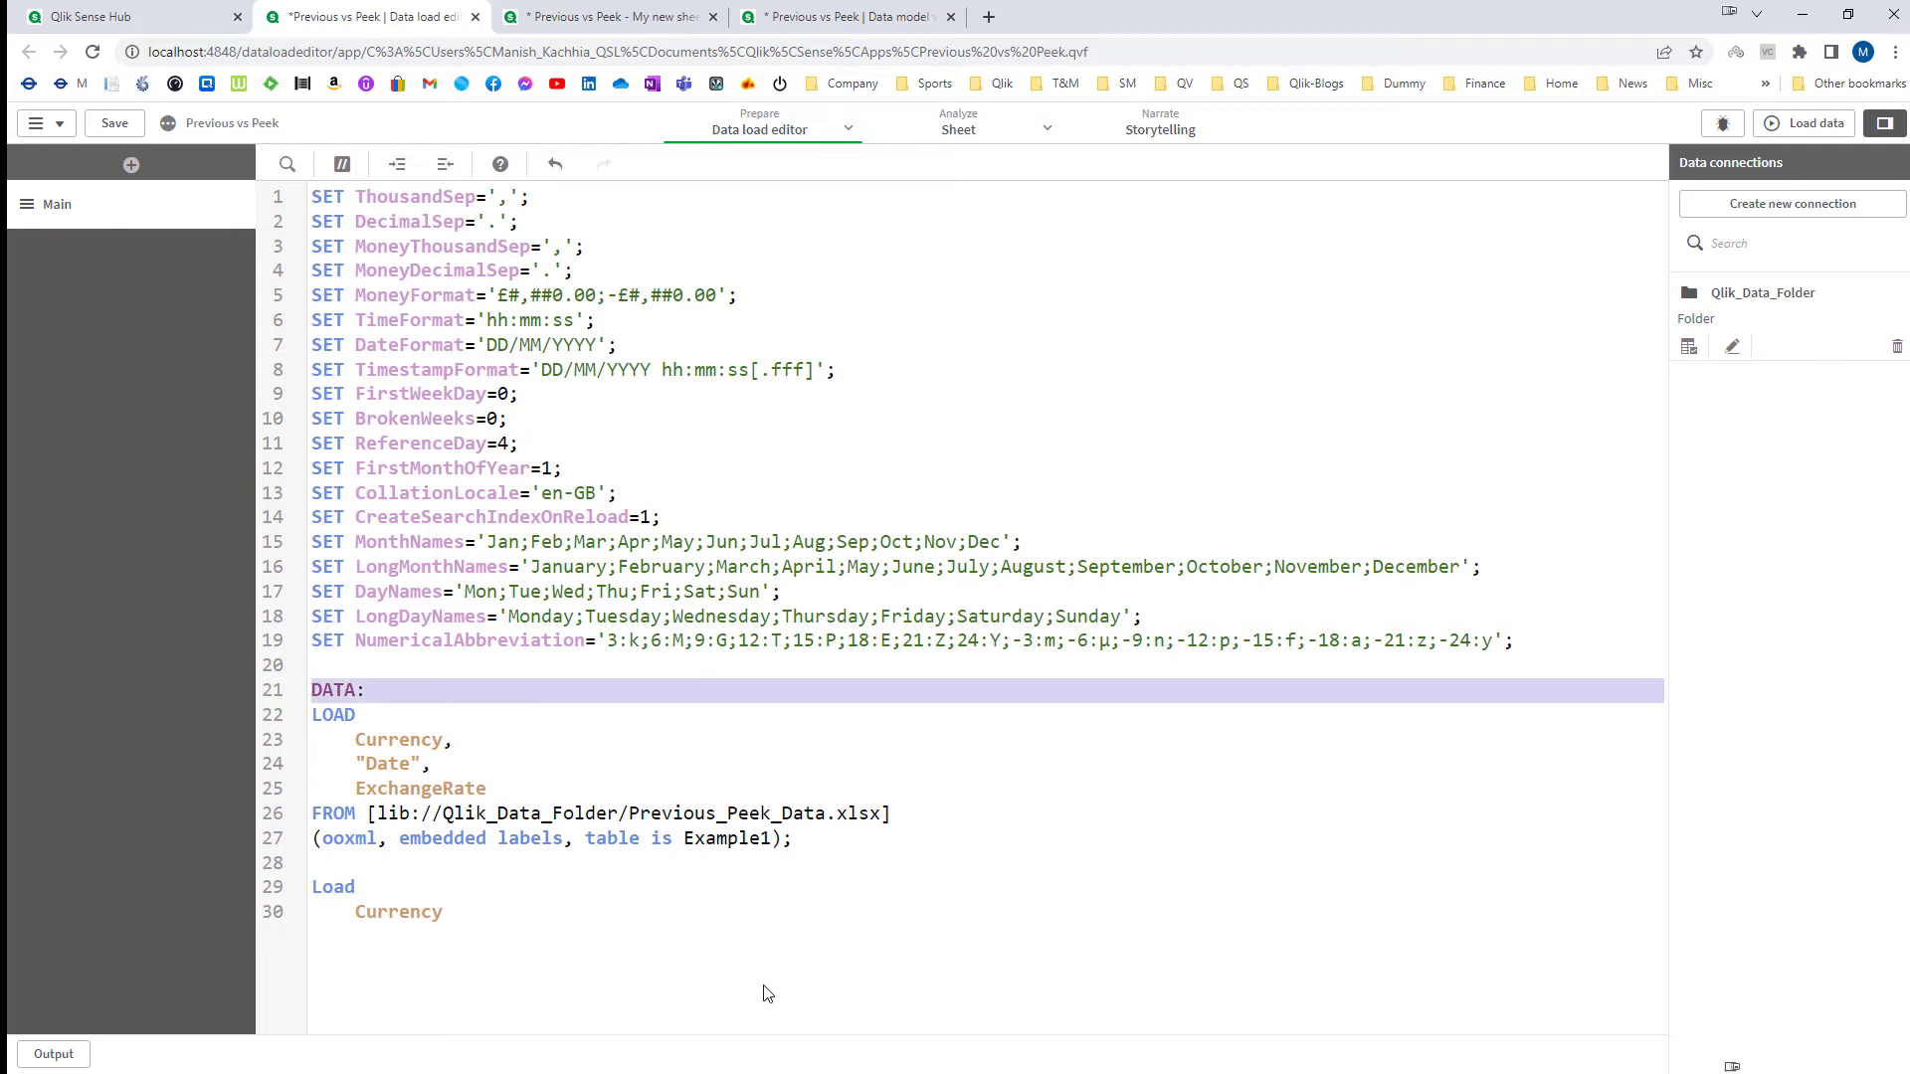
key(Delete)
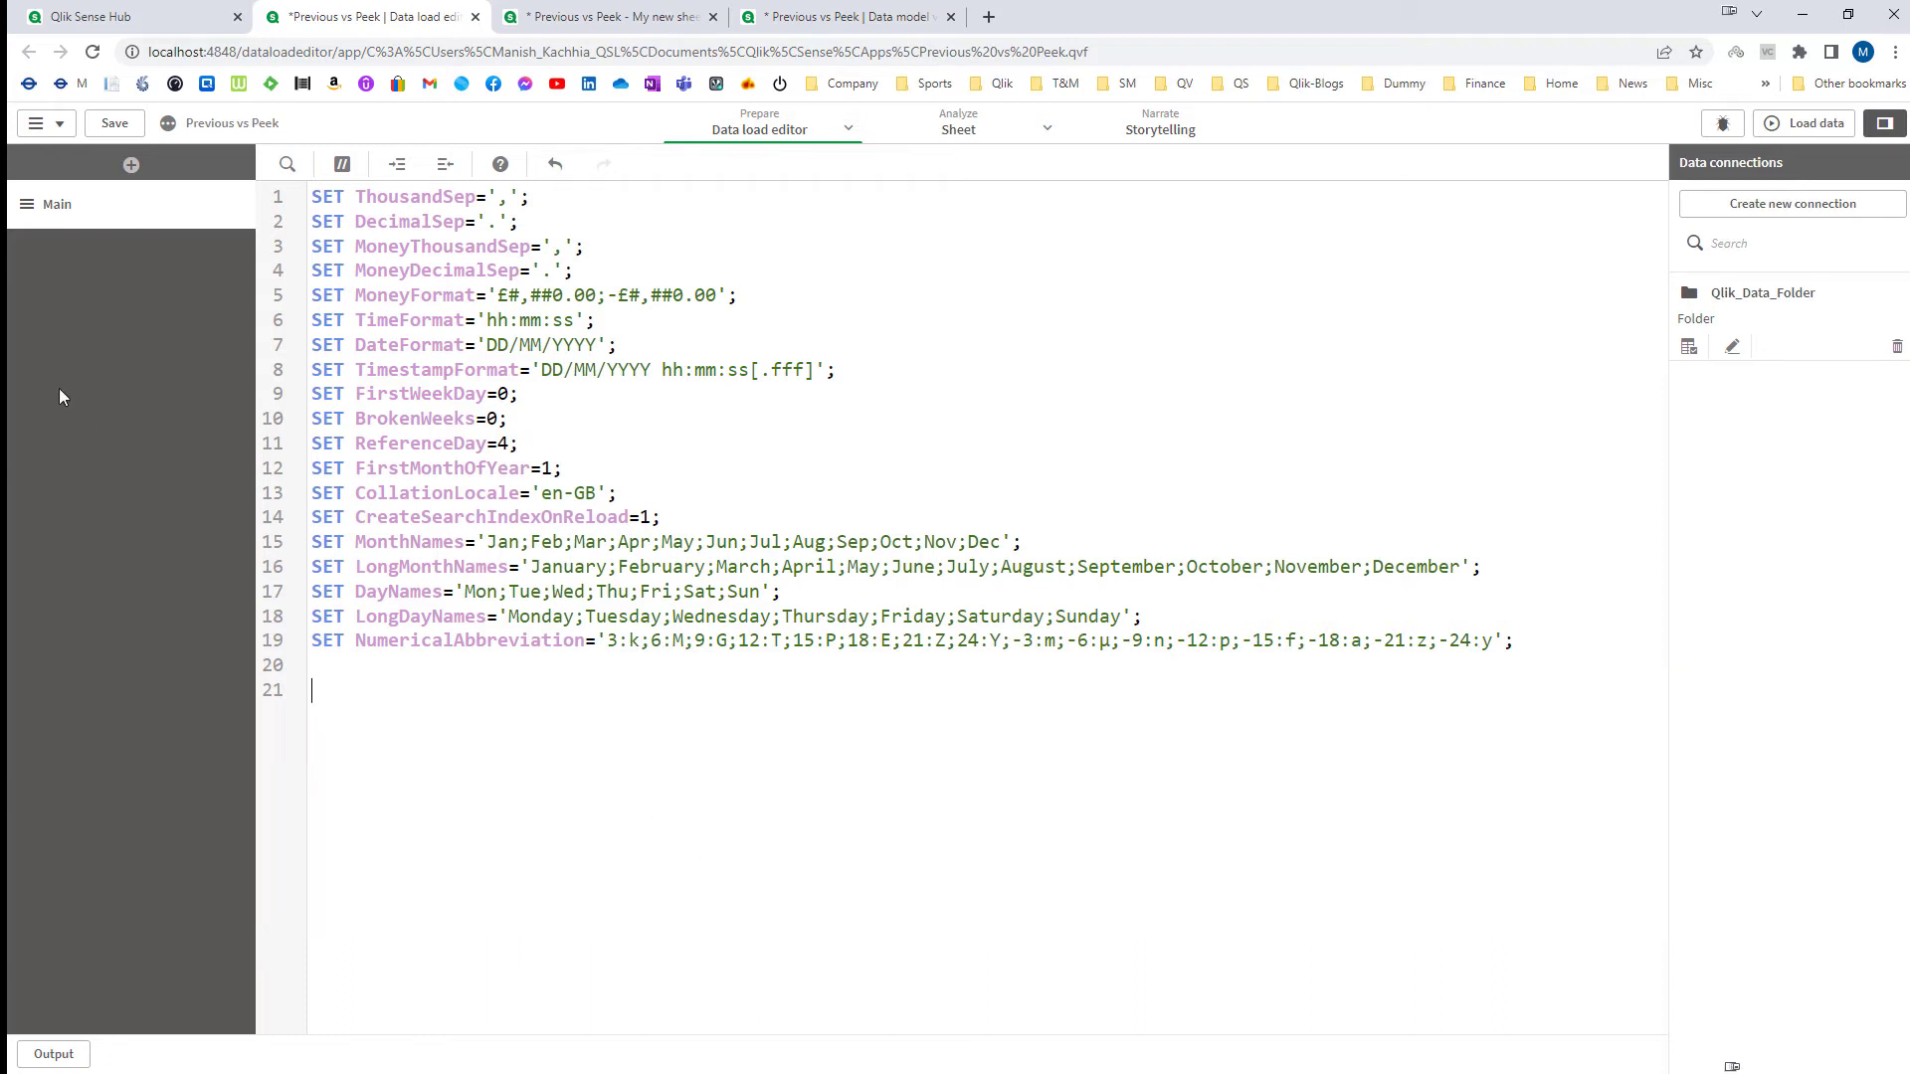
click(114, 122)
click(131, 164)
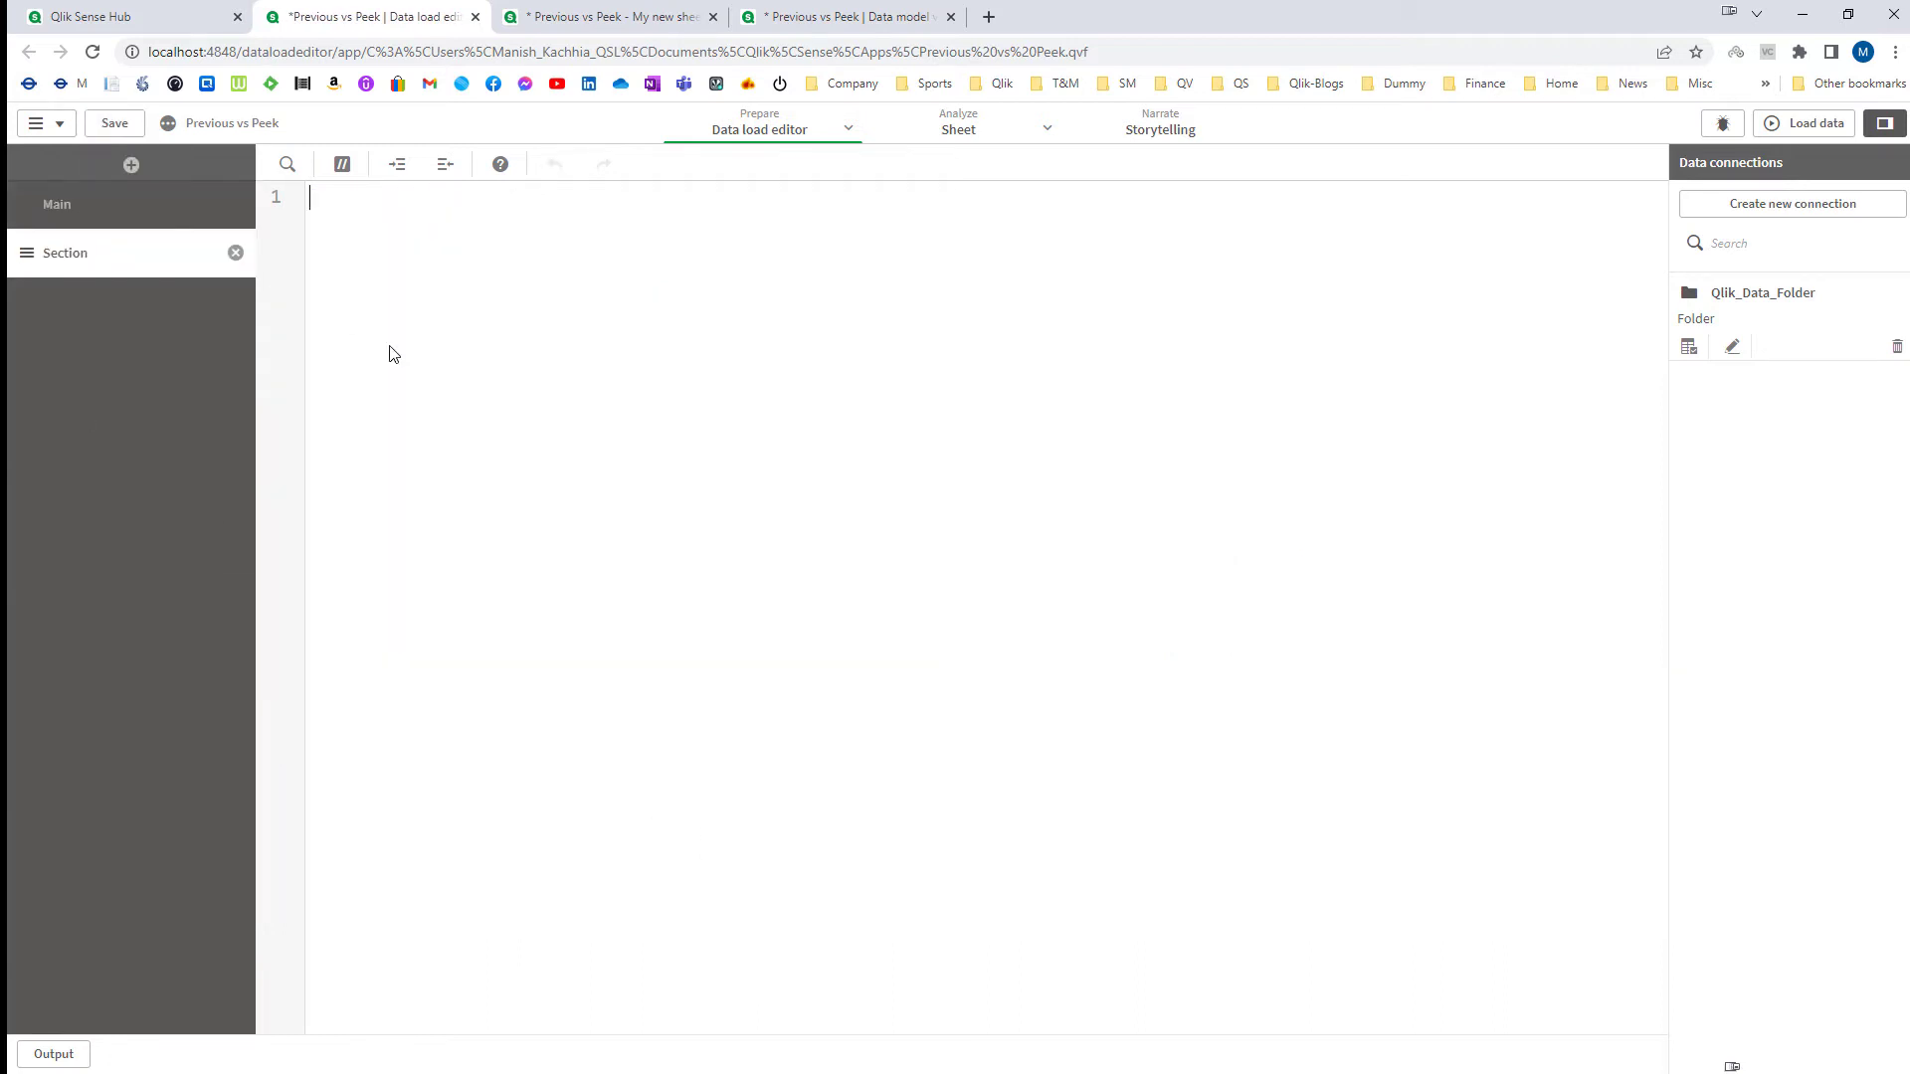
key(ctrl+v)
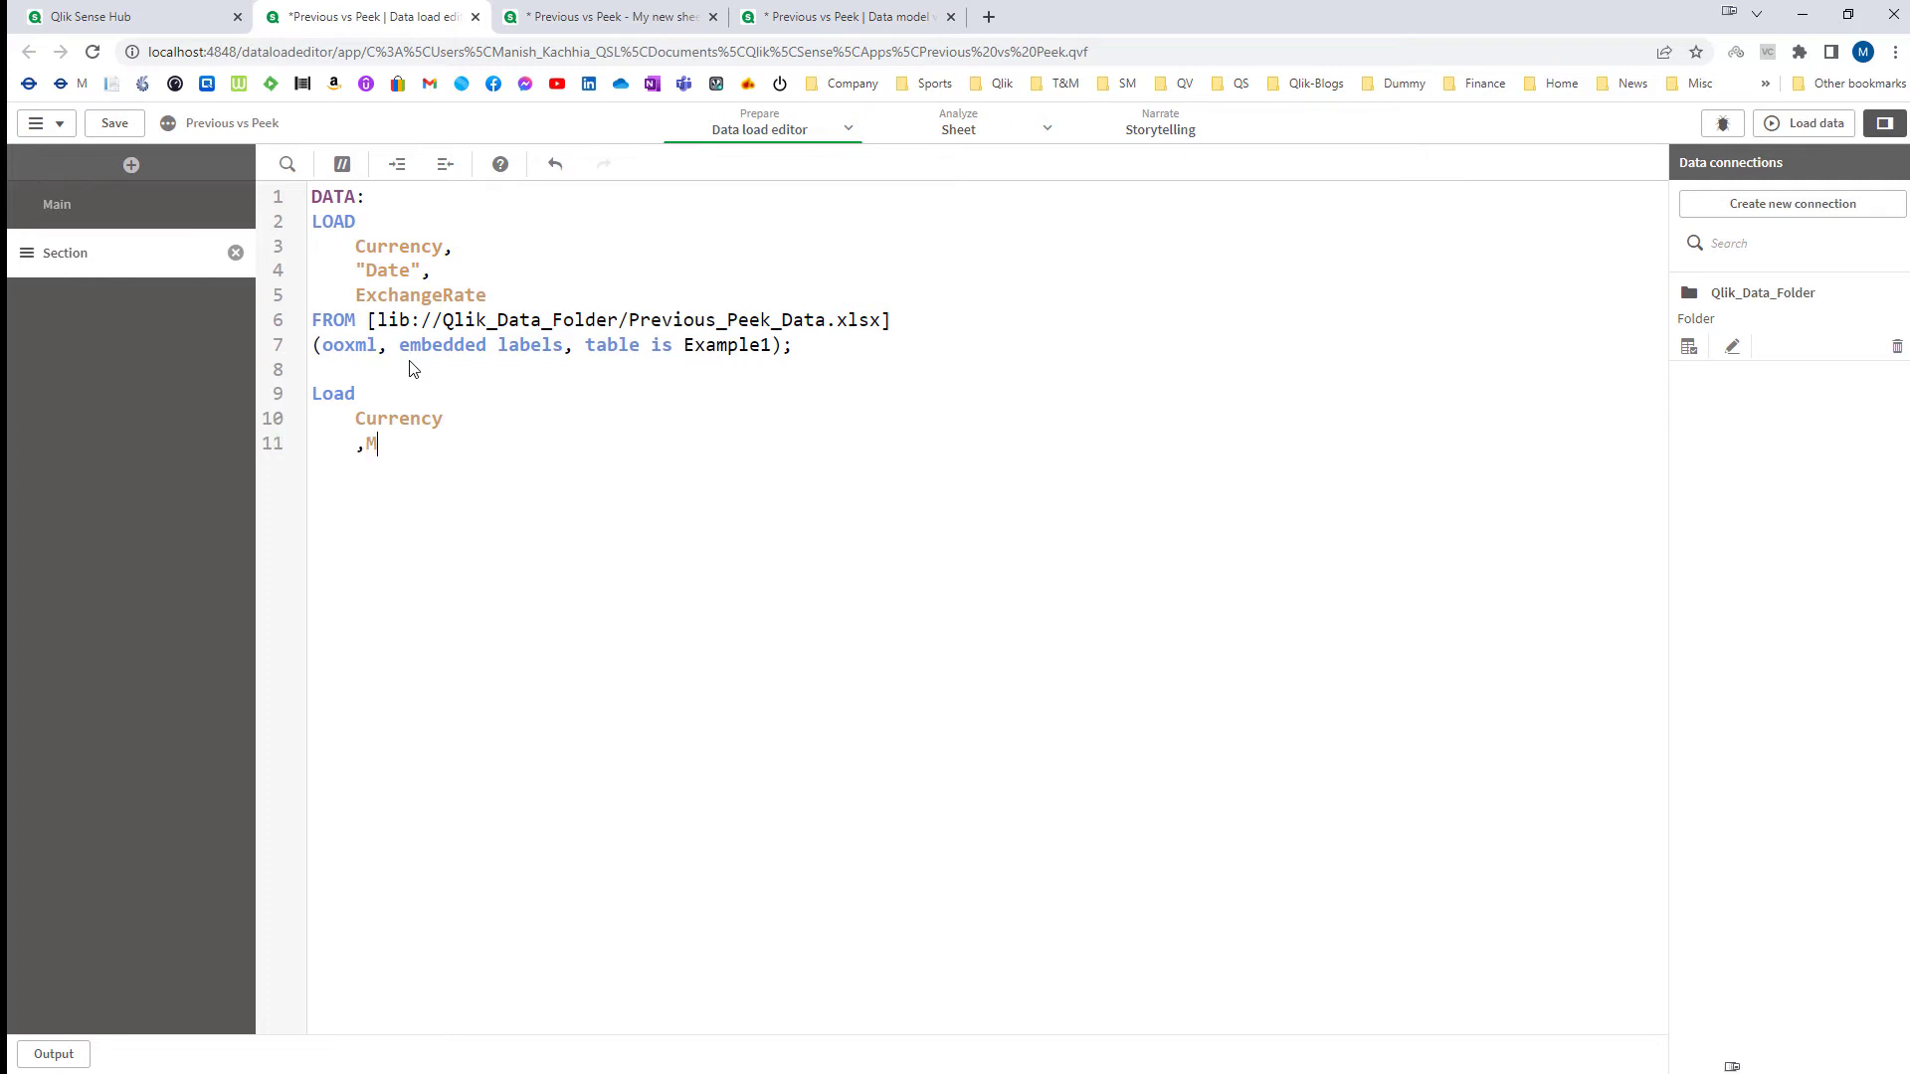
Step: Add Min(Date) as MinDate and Max(Date) as MaxDate to the second Load statement after Currency
text(in(Date) as)
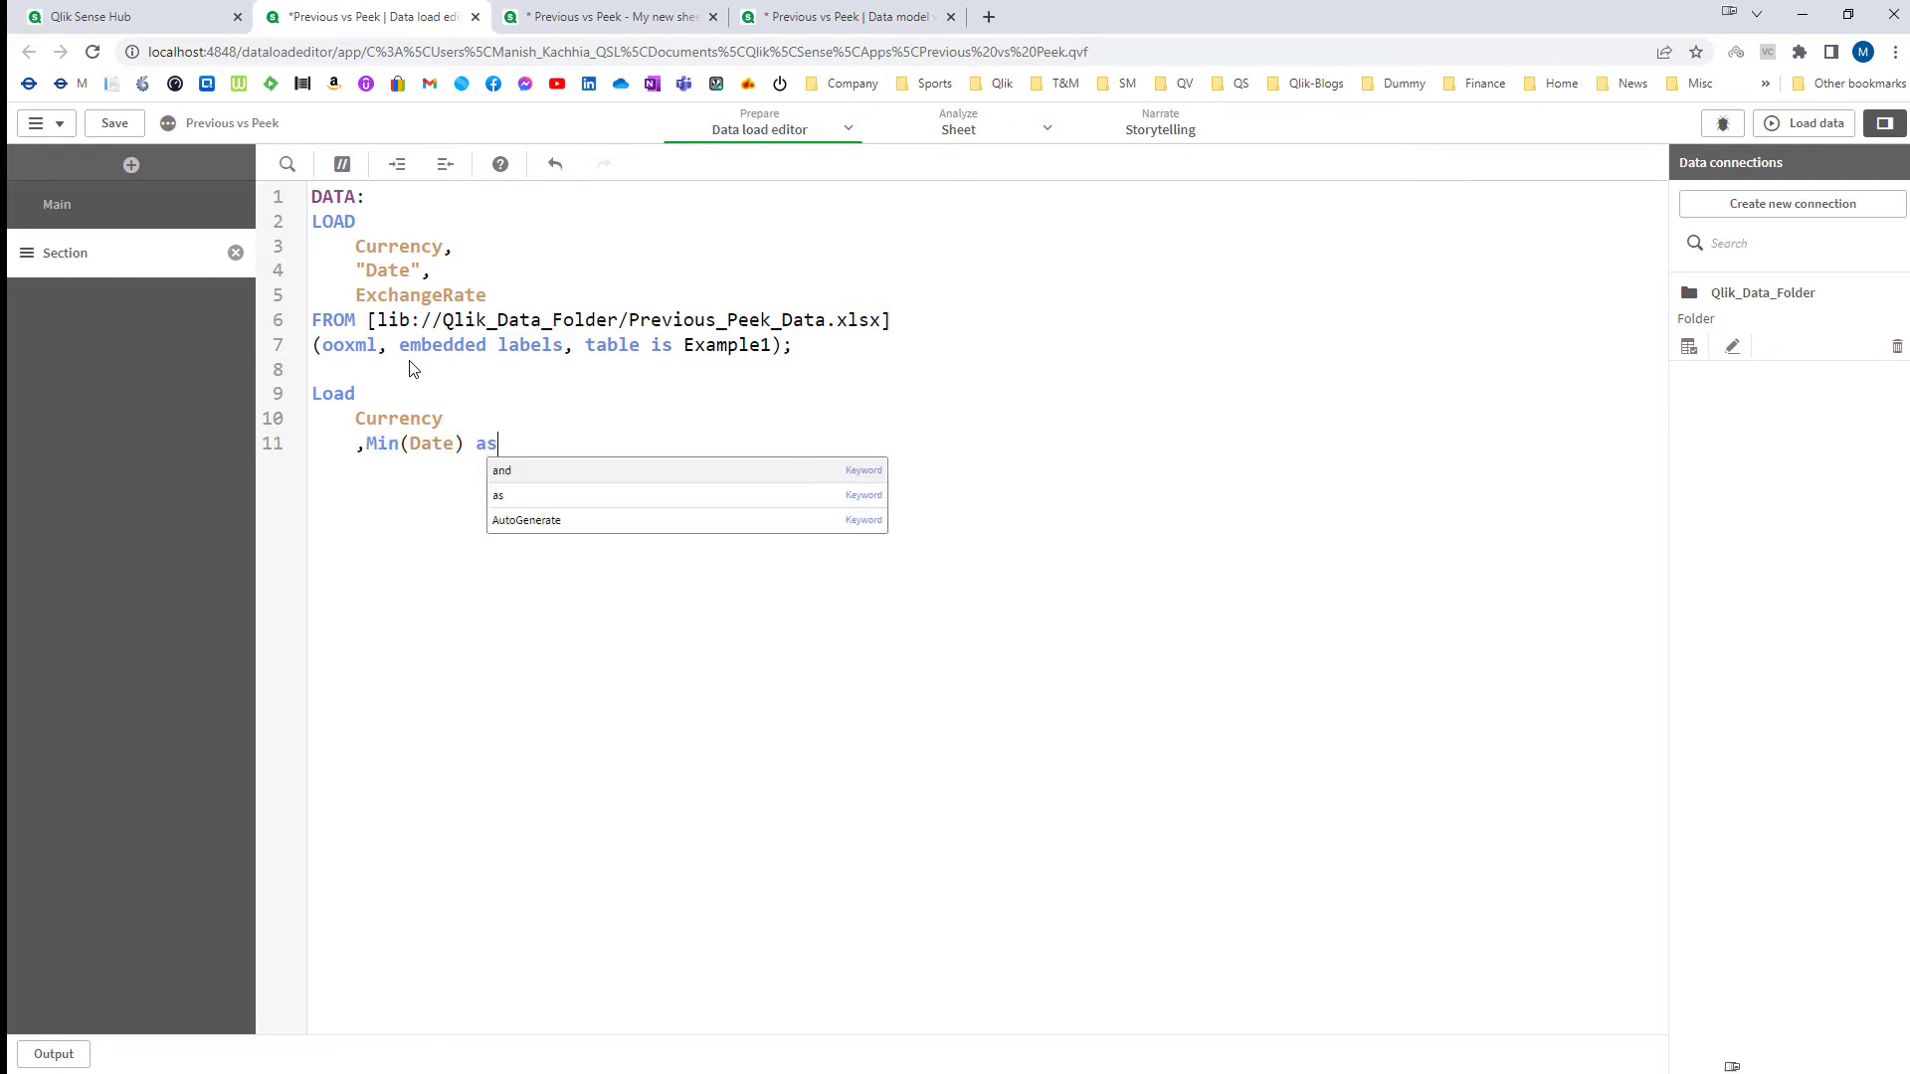
text( MinDate)
key(Return)
text(,)
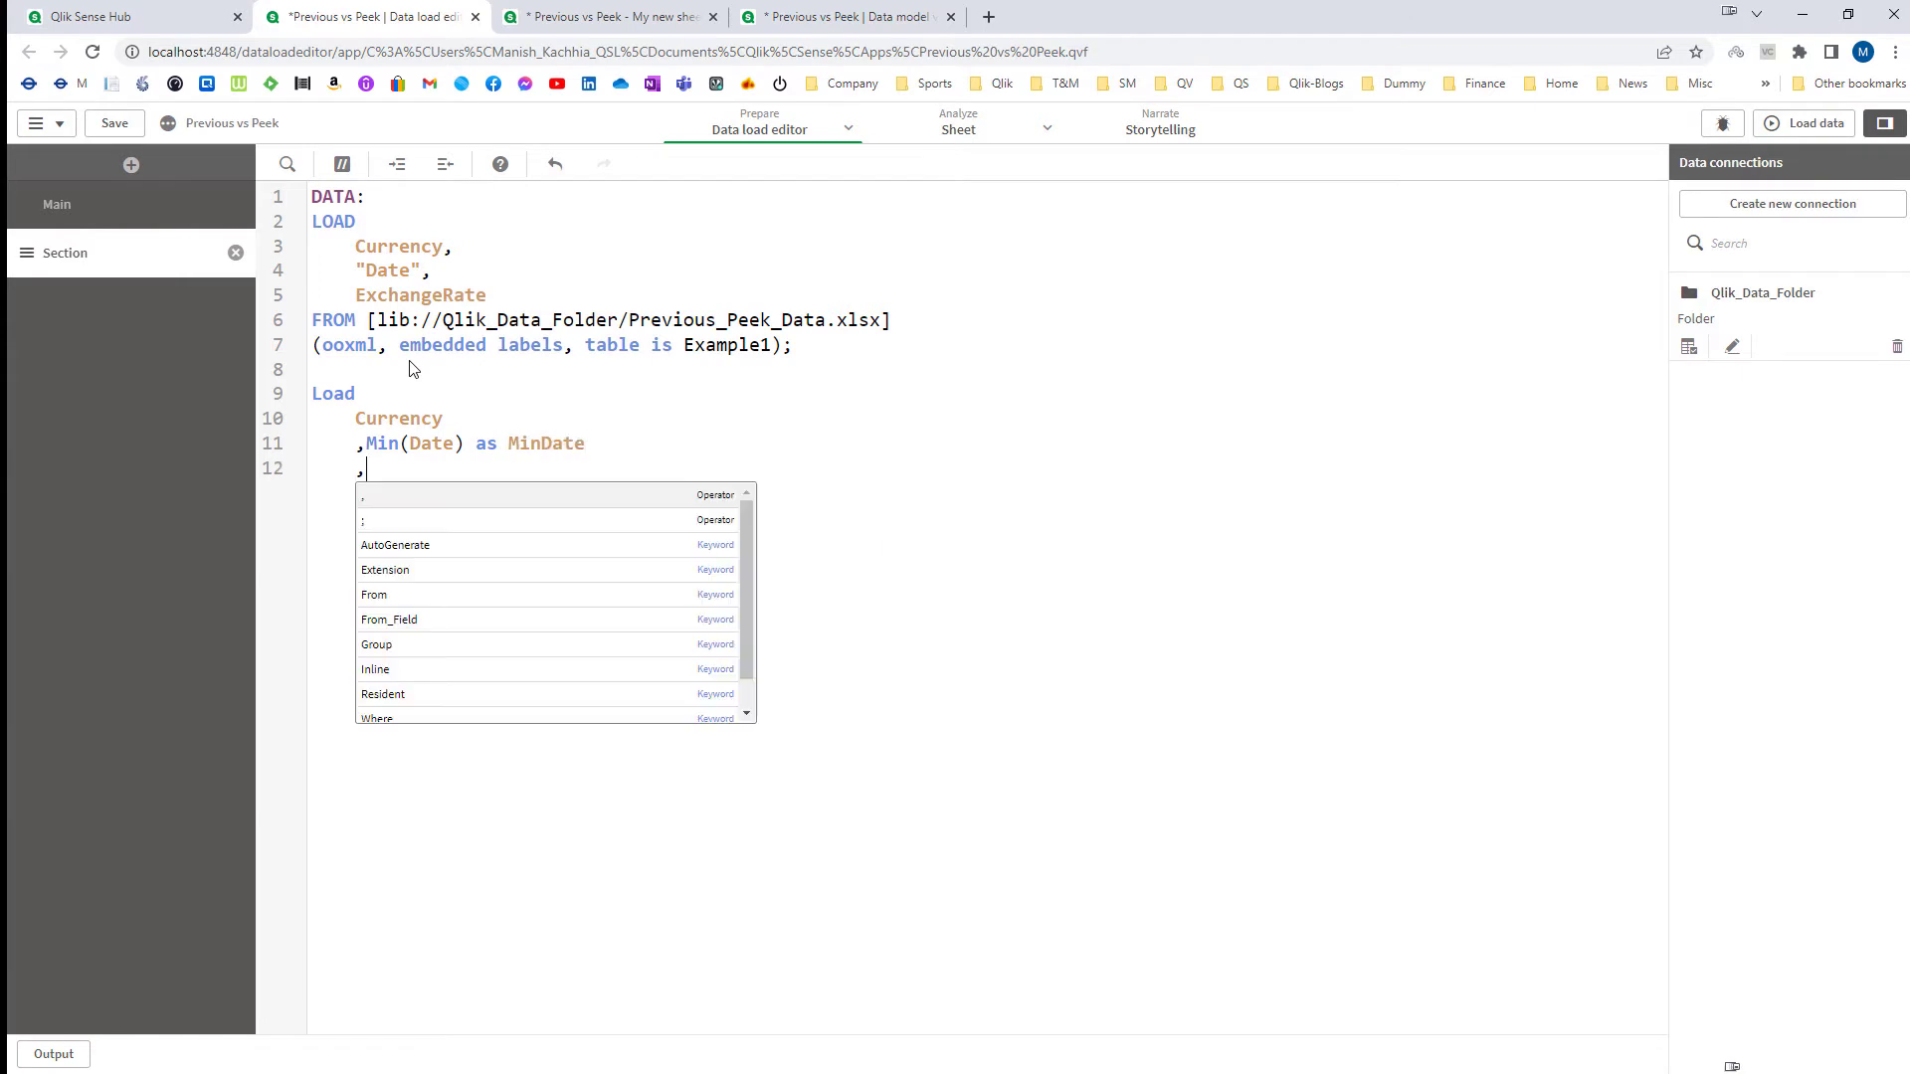
text(Max(Date) as M)
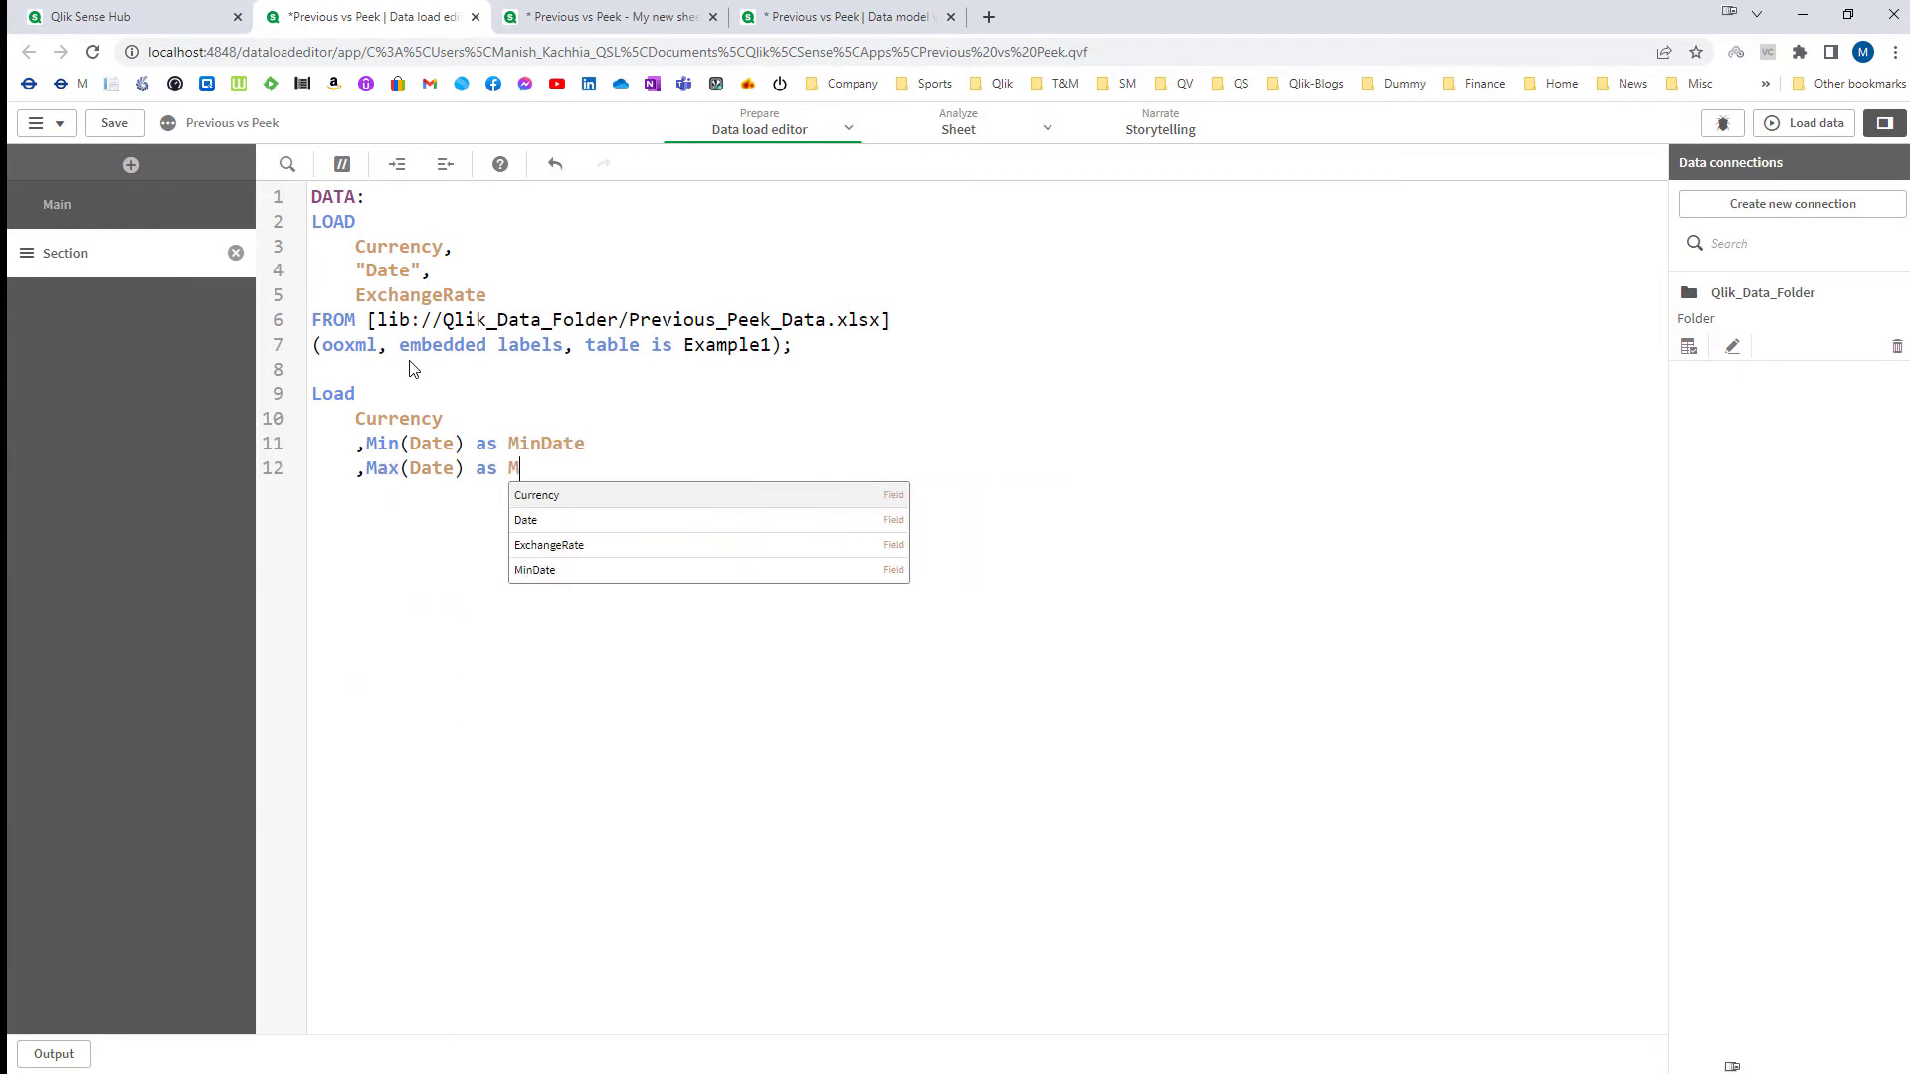
text(axDate)
key(Return)
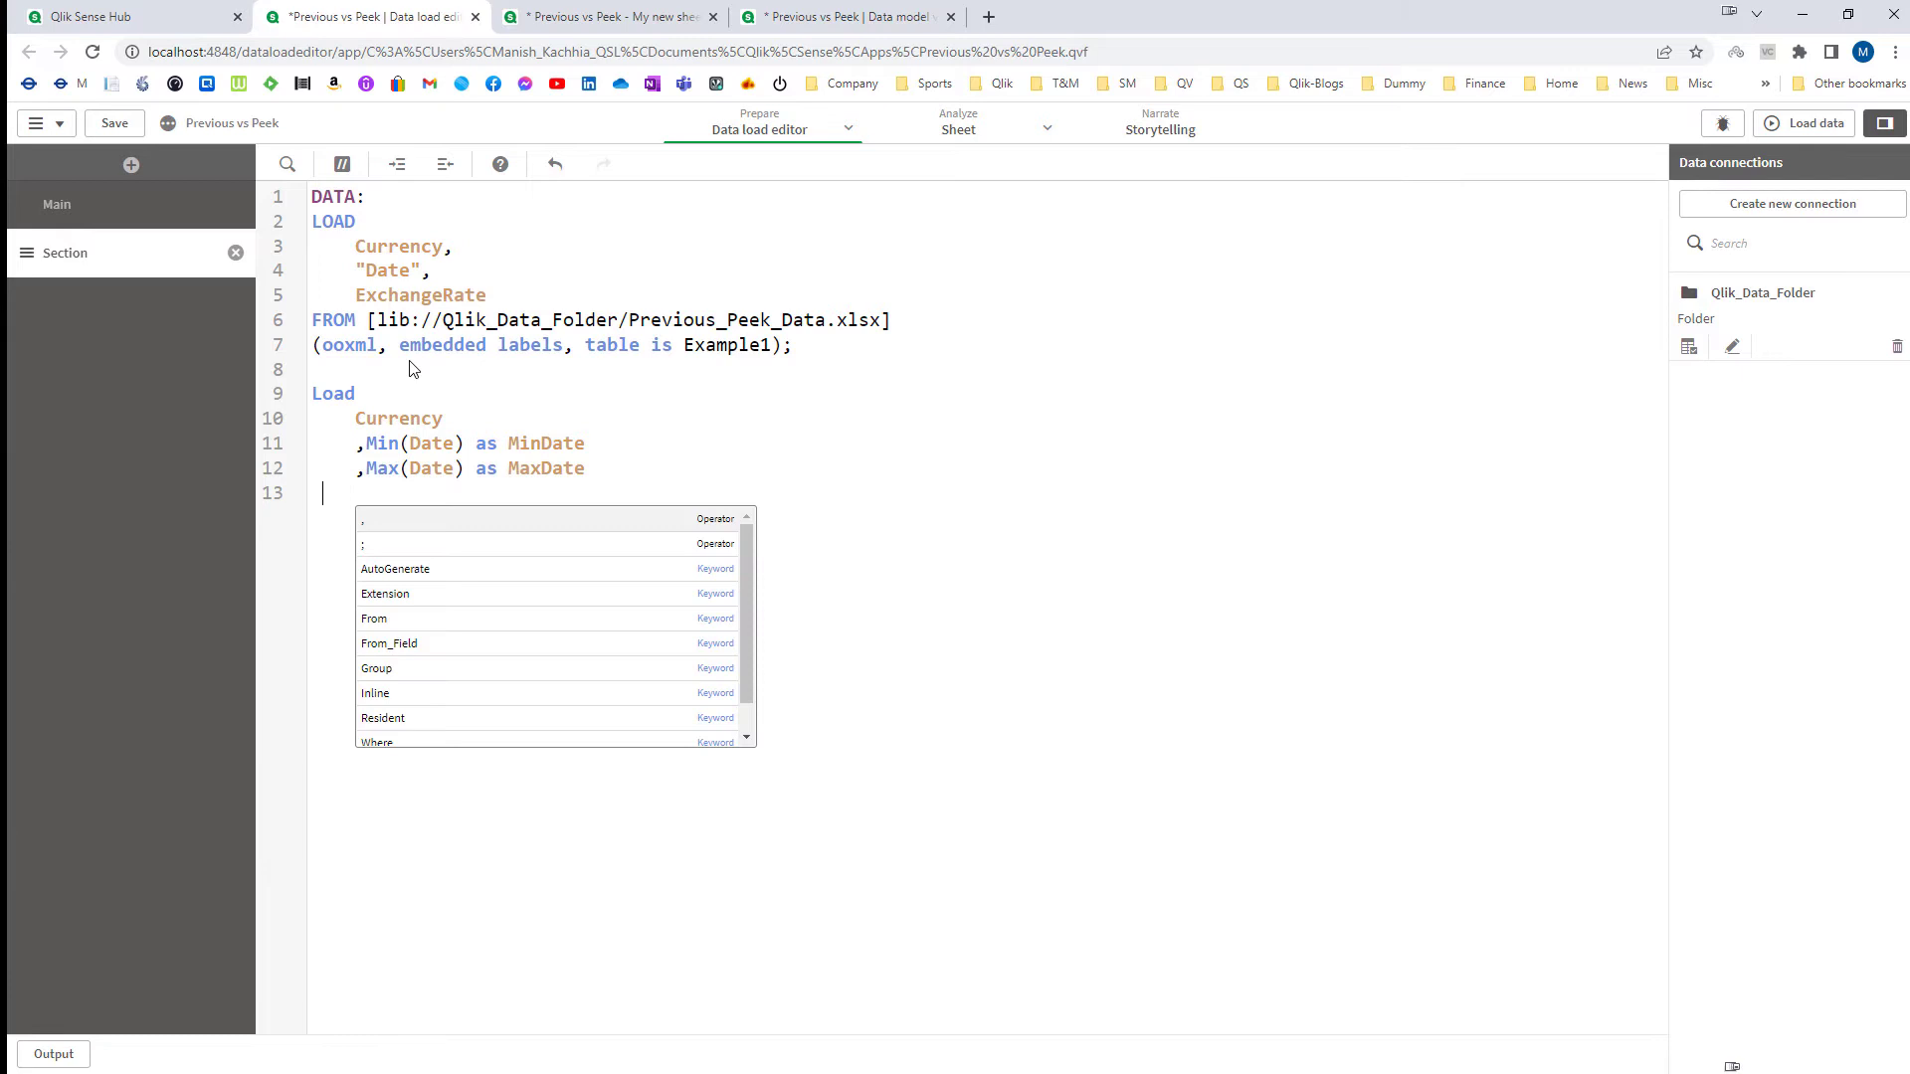
Step: Complete the second Load statement with Resident DATA and Group By Currency
text(Resident D)
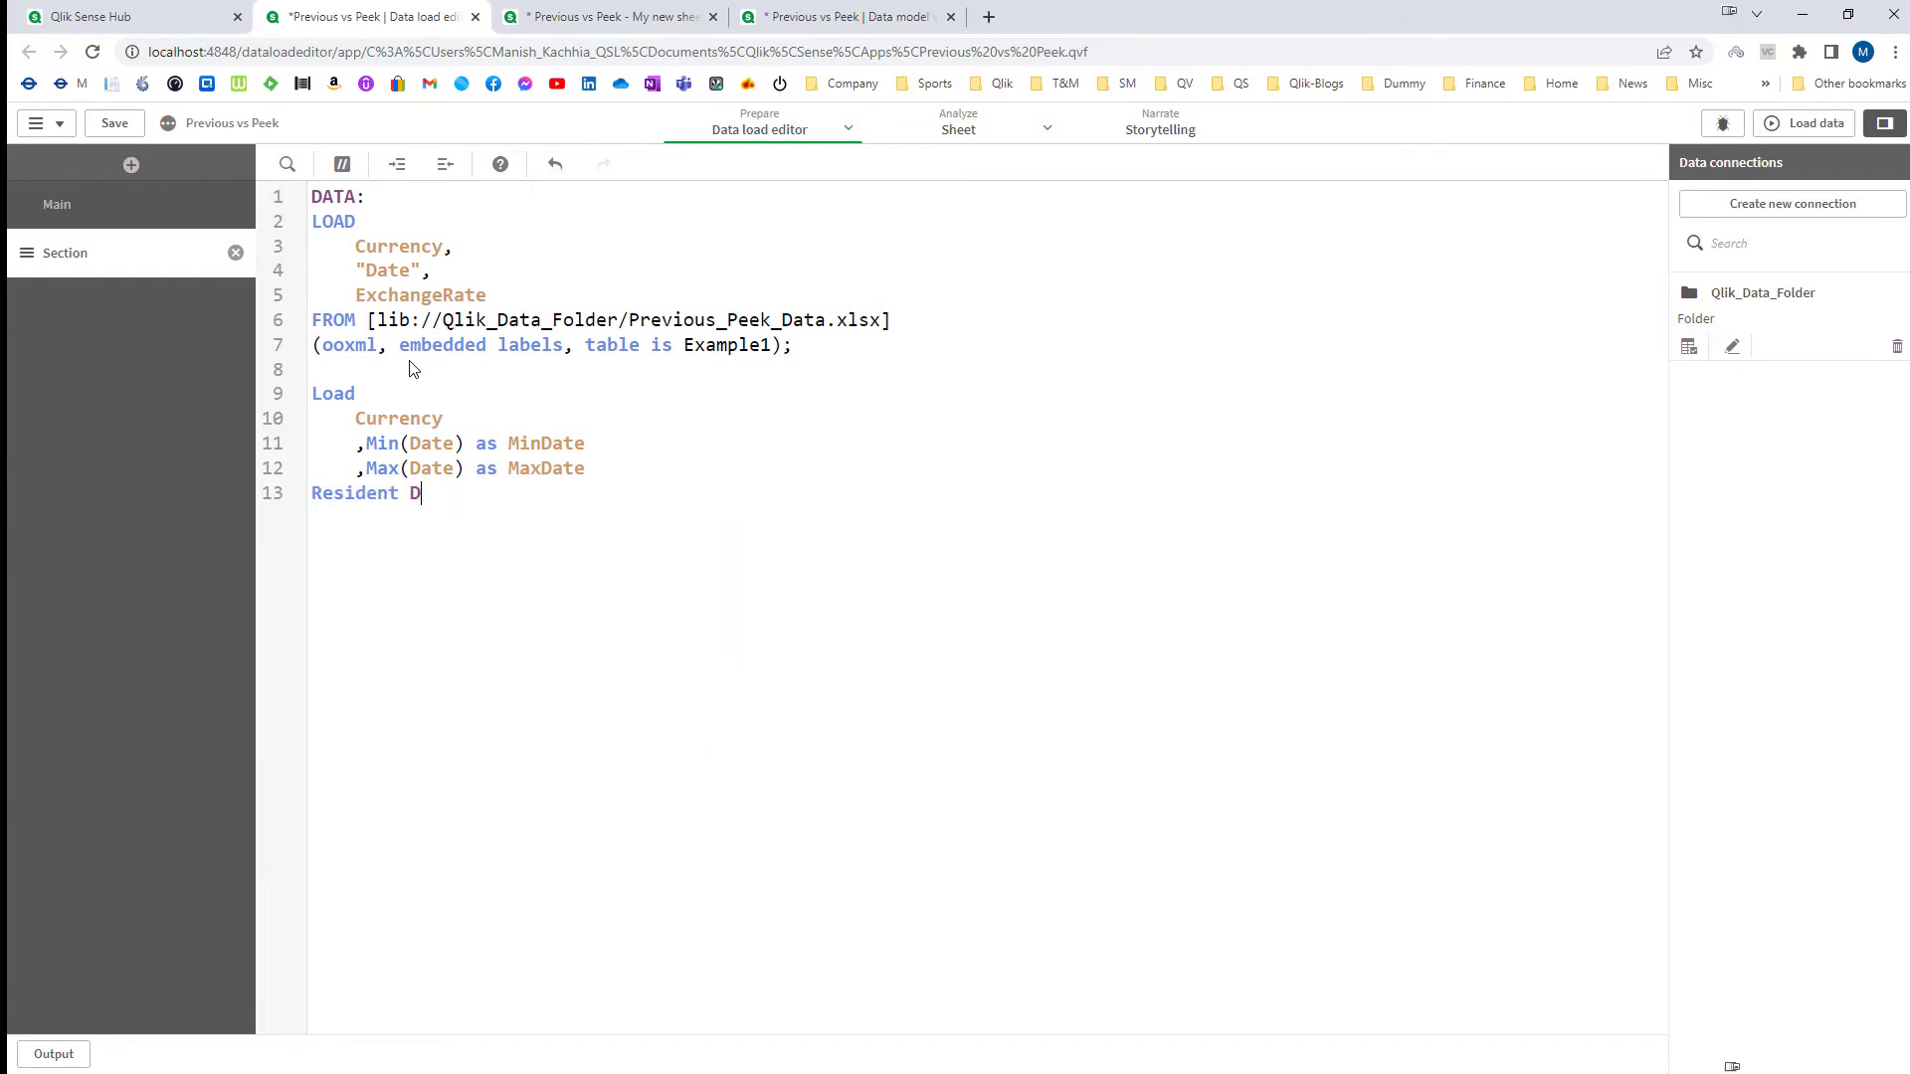
text(ATA)
key(Return)
text(Group By )
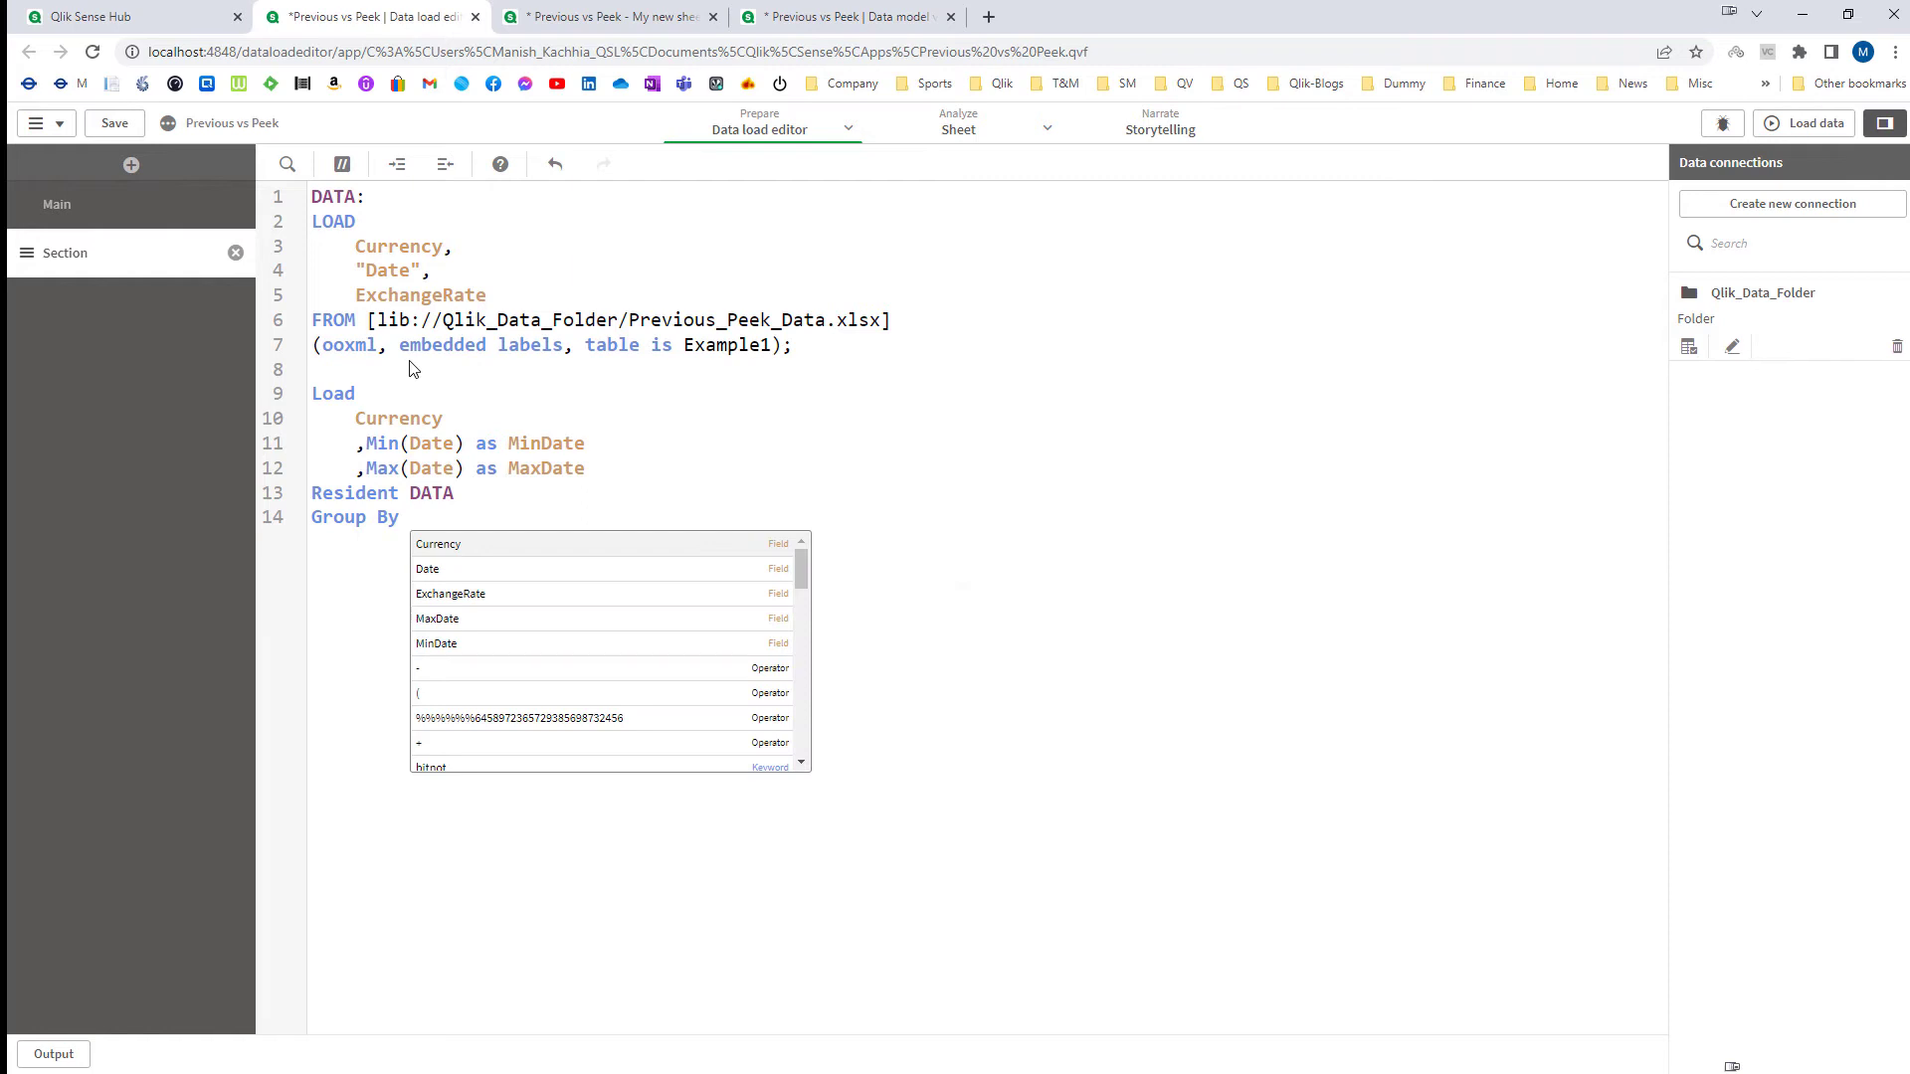
text(C)
key(Return)
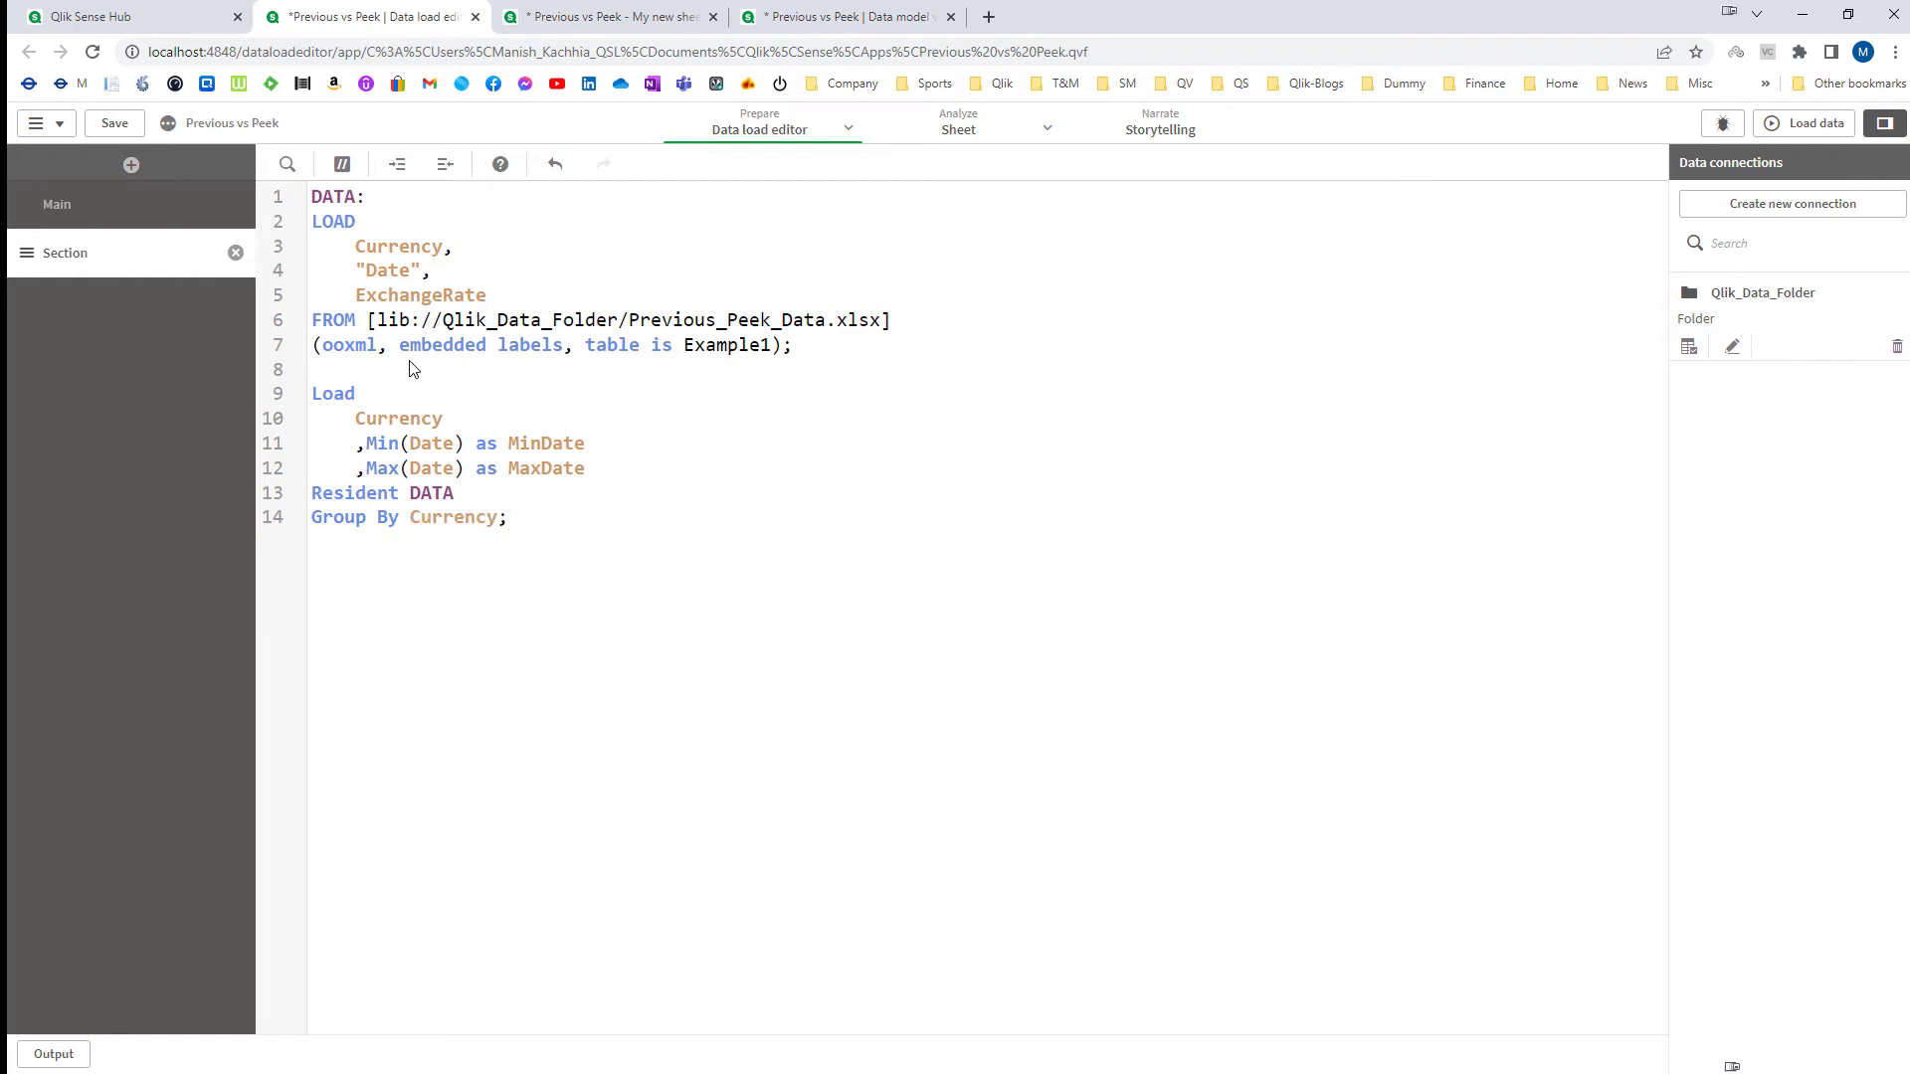
Step: Label the second Load statement as table Temp_Date on a line above it
key(Return)
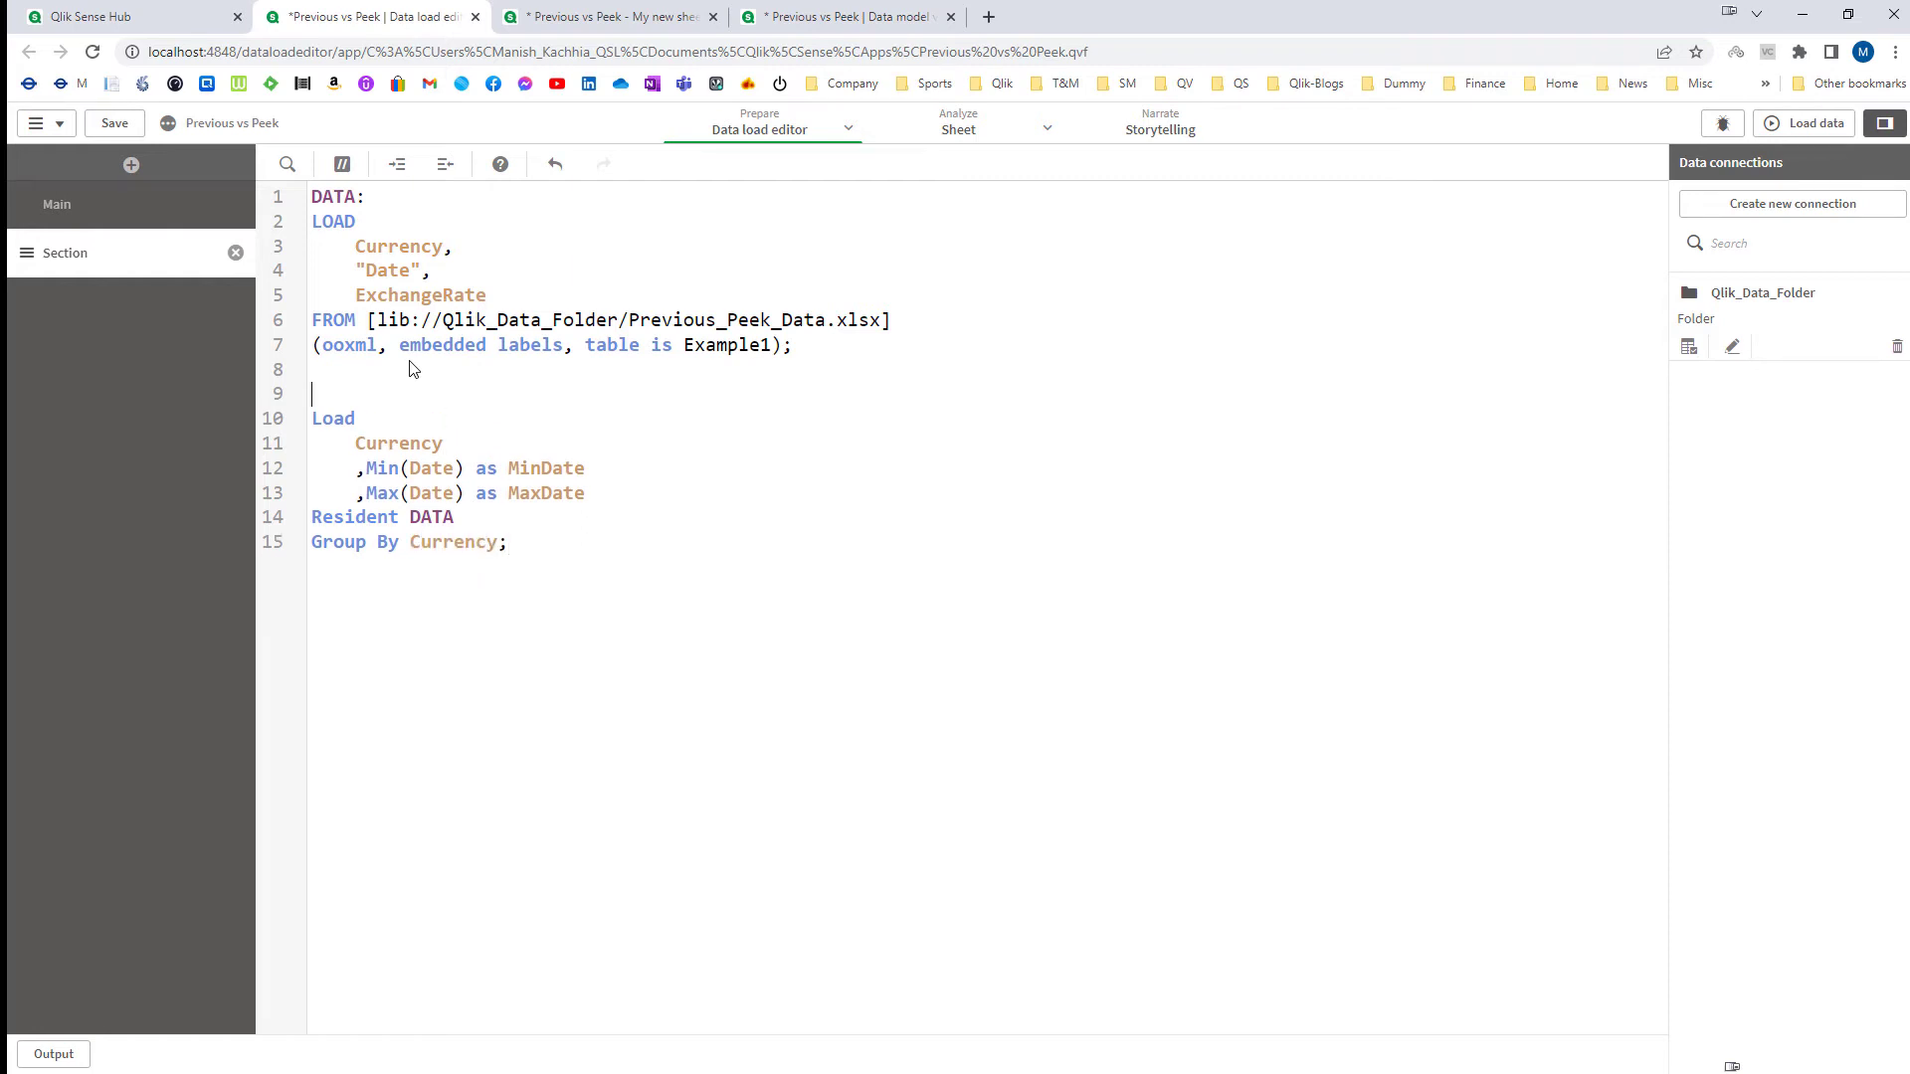
text(Tem)
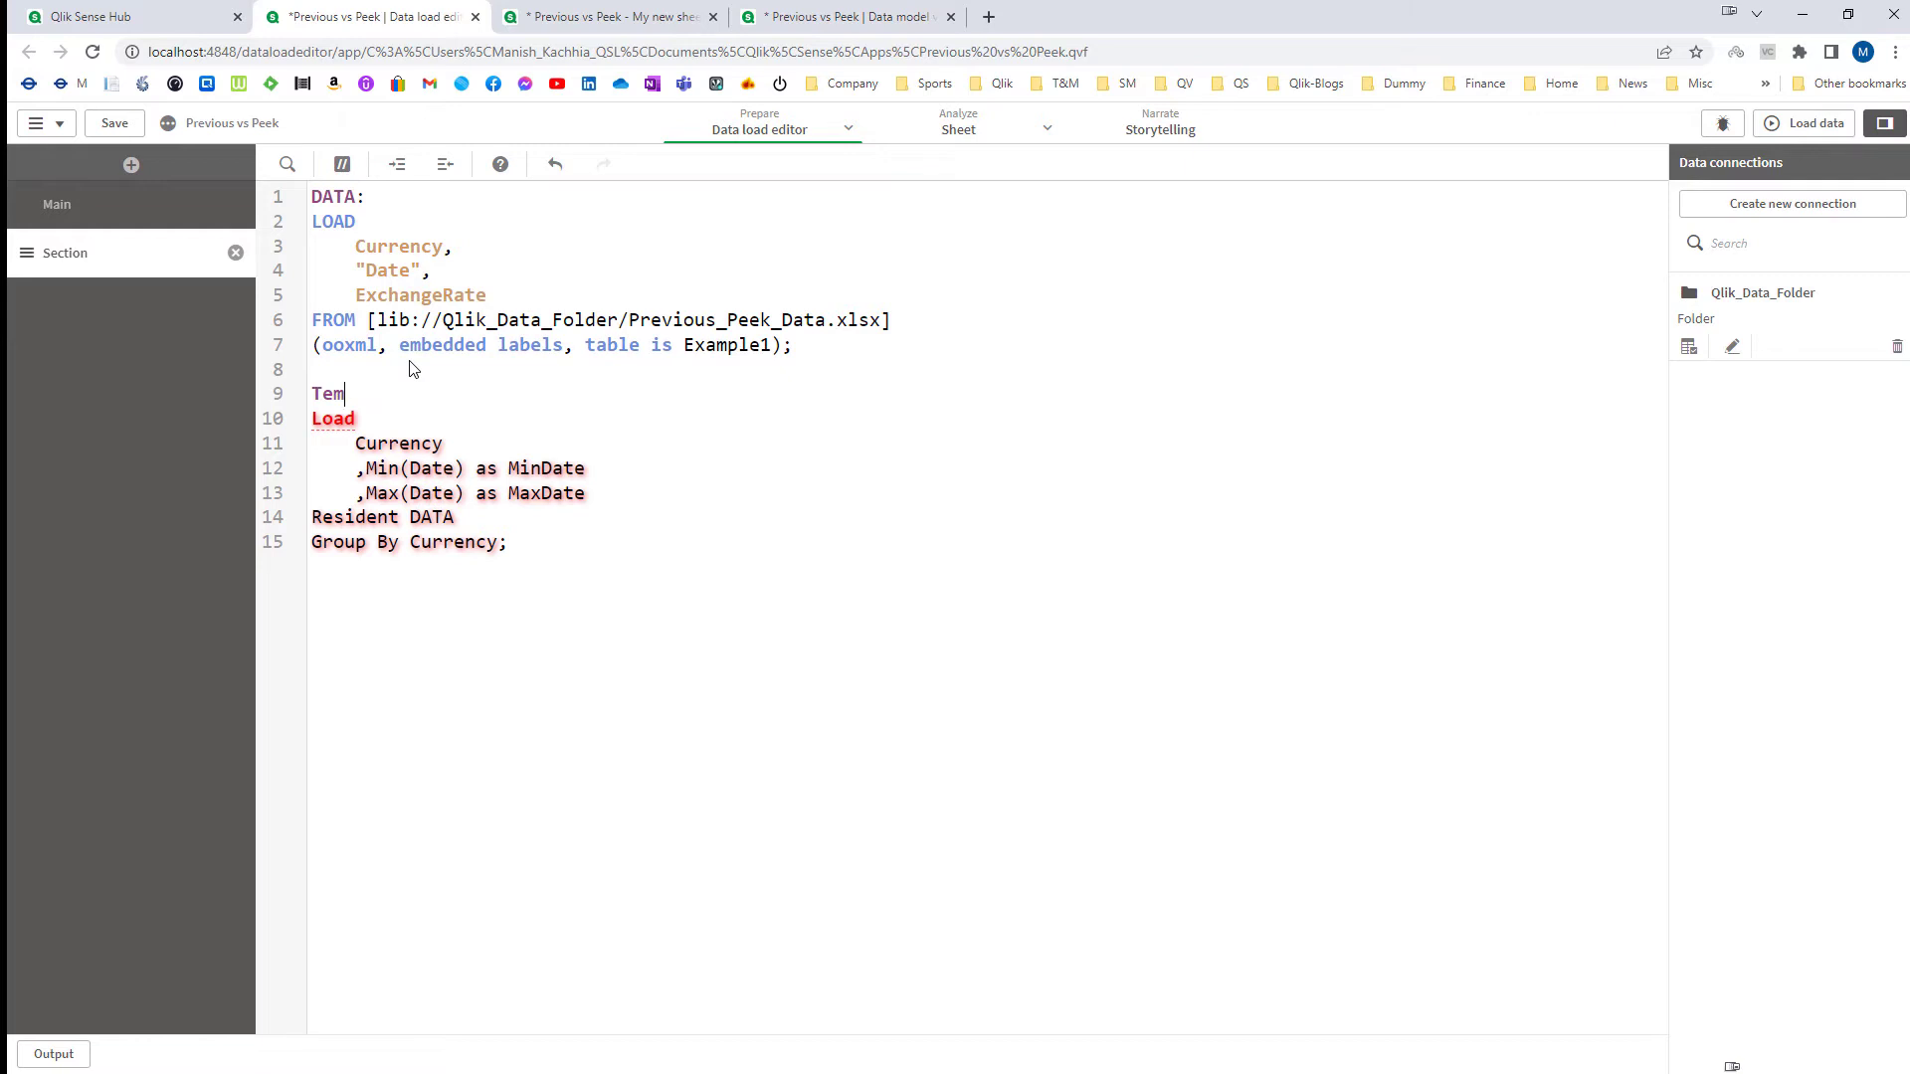
text(p_Date:)
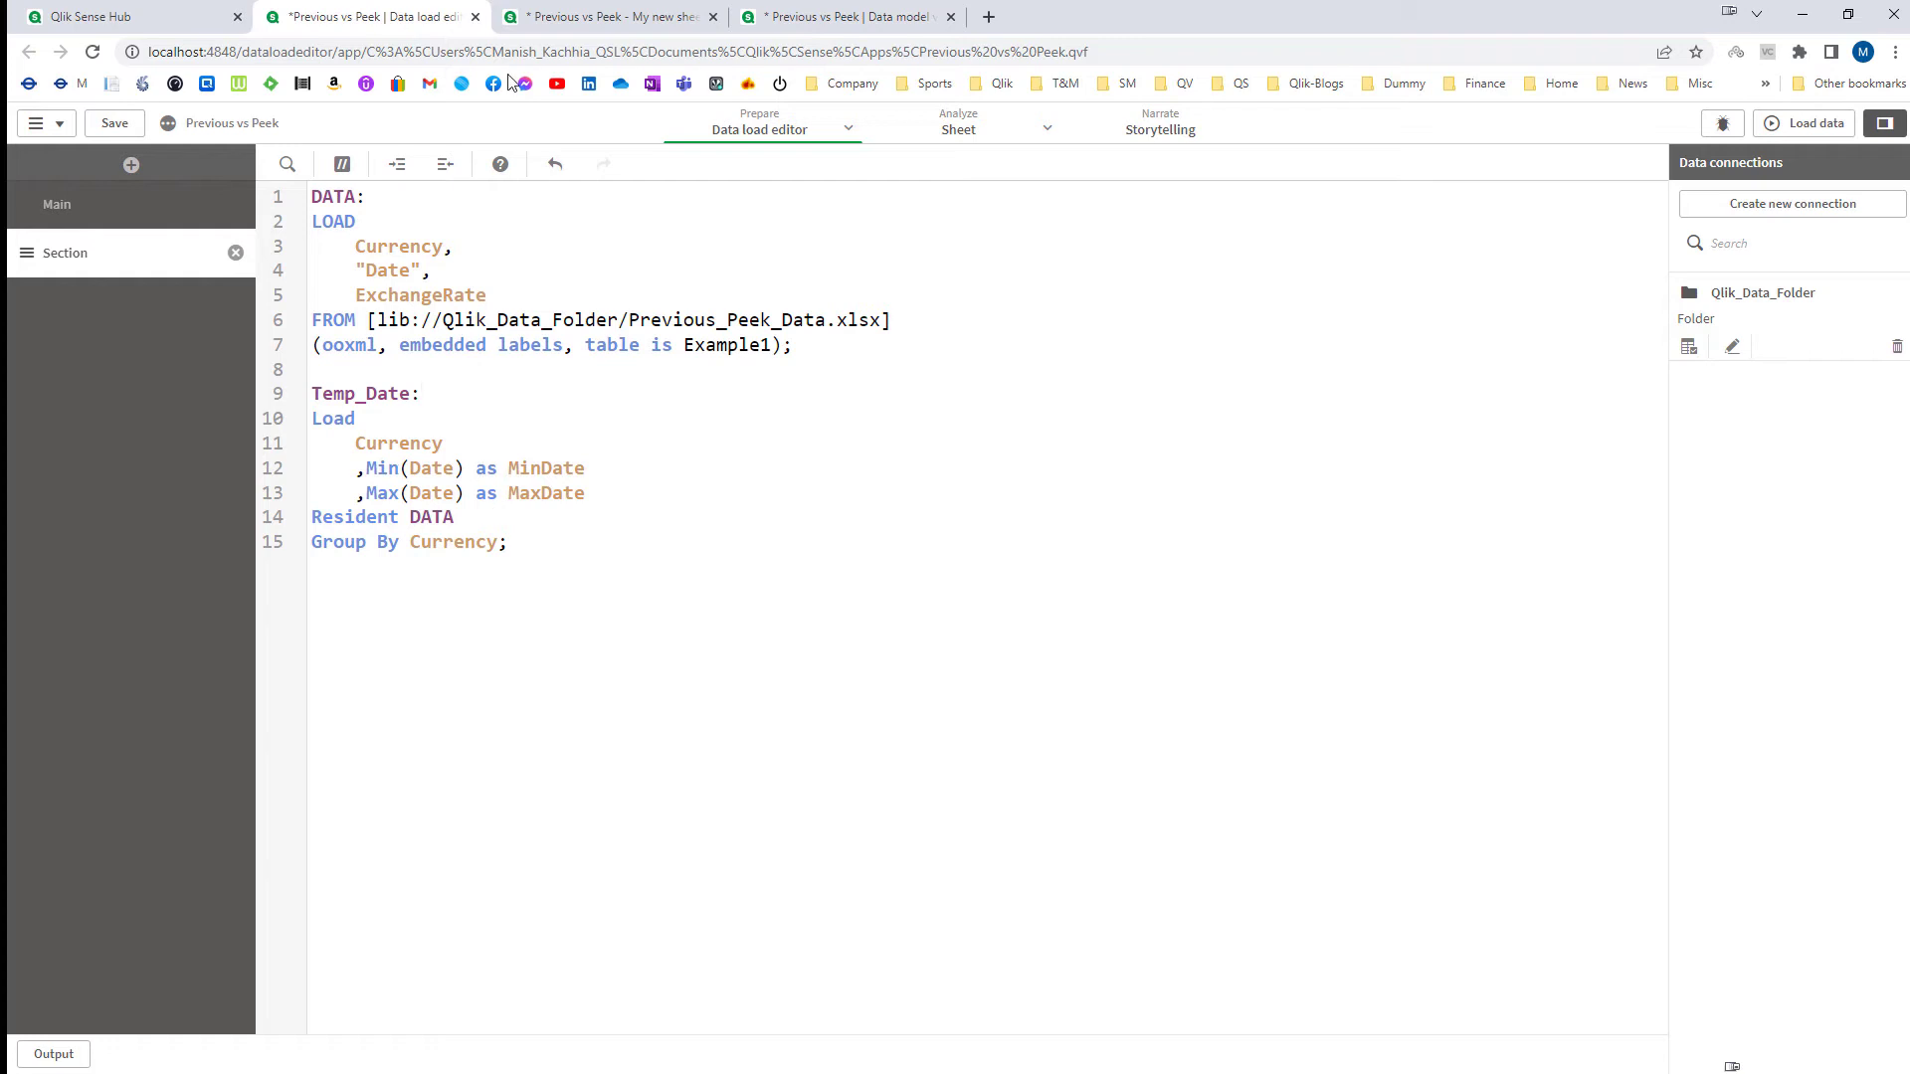
Step: Load the data with the current script and add an empty table beside the exchange-rate table on My new sheet
click(1819, 124)
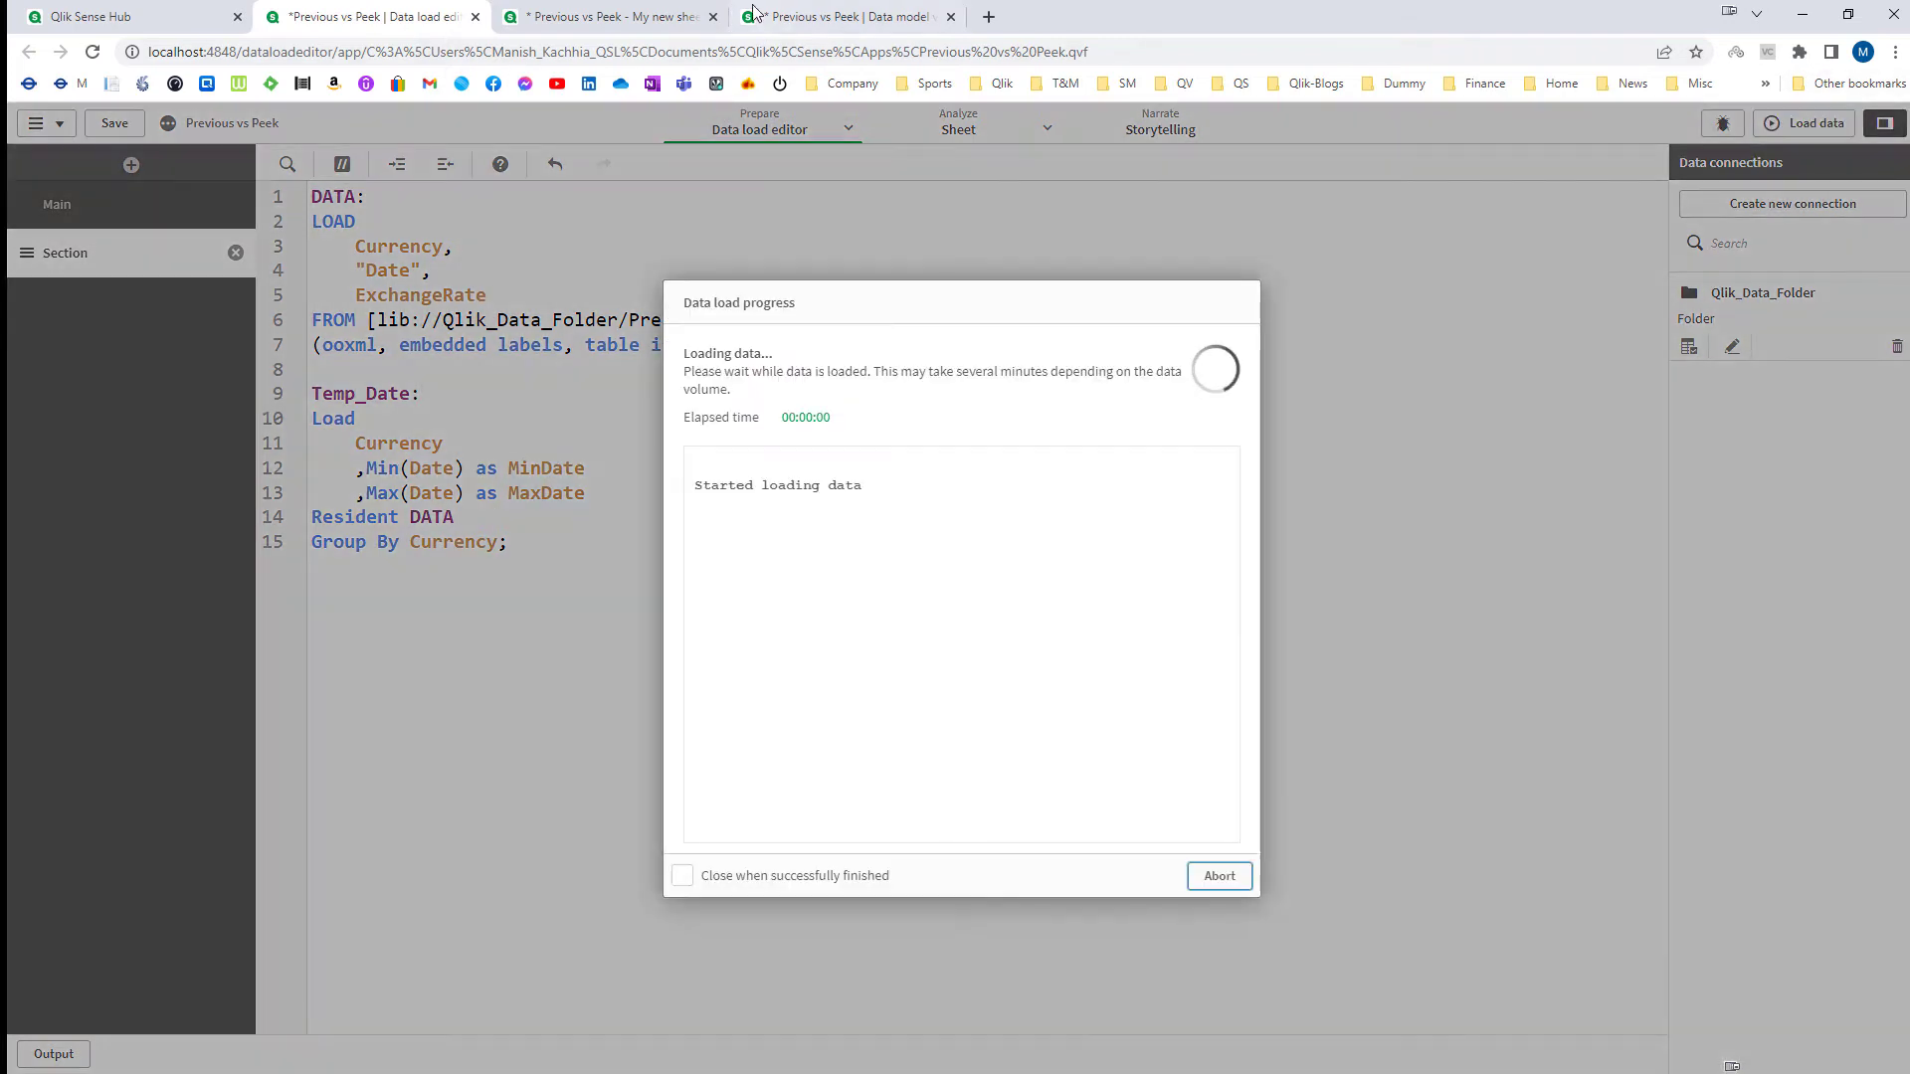
click(609, 12)
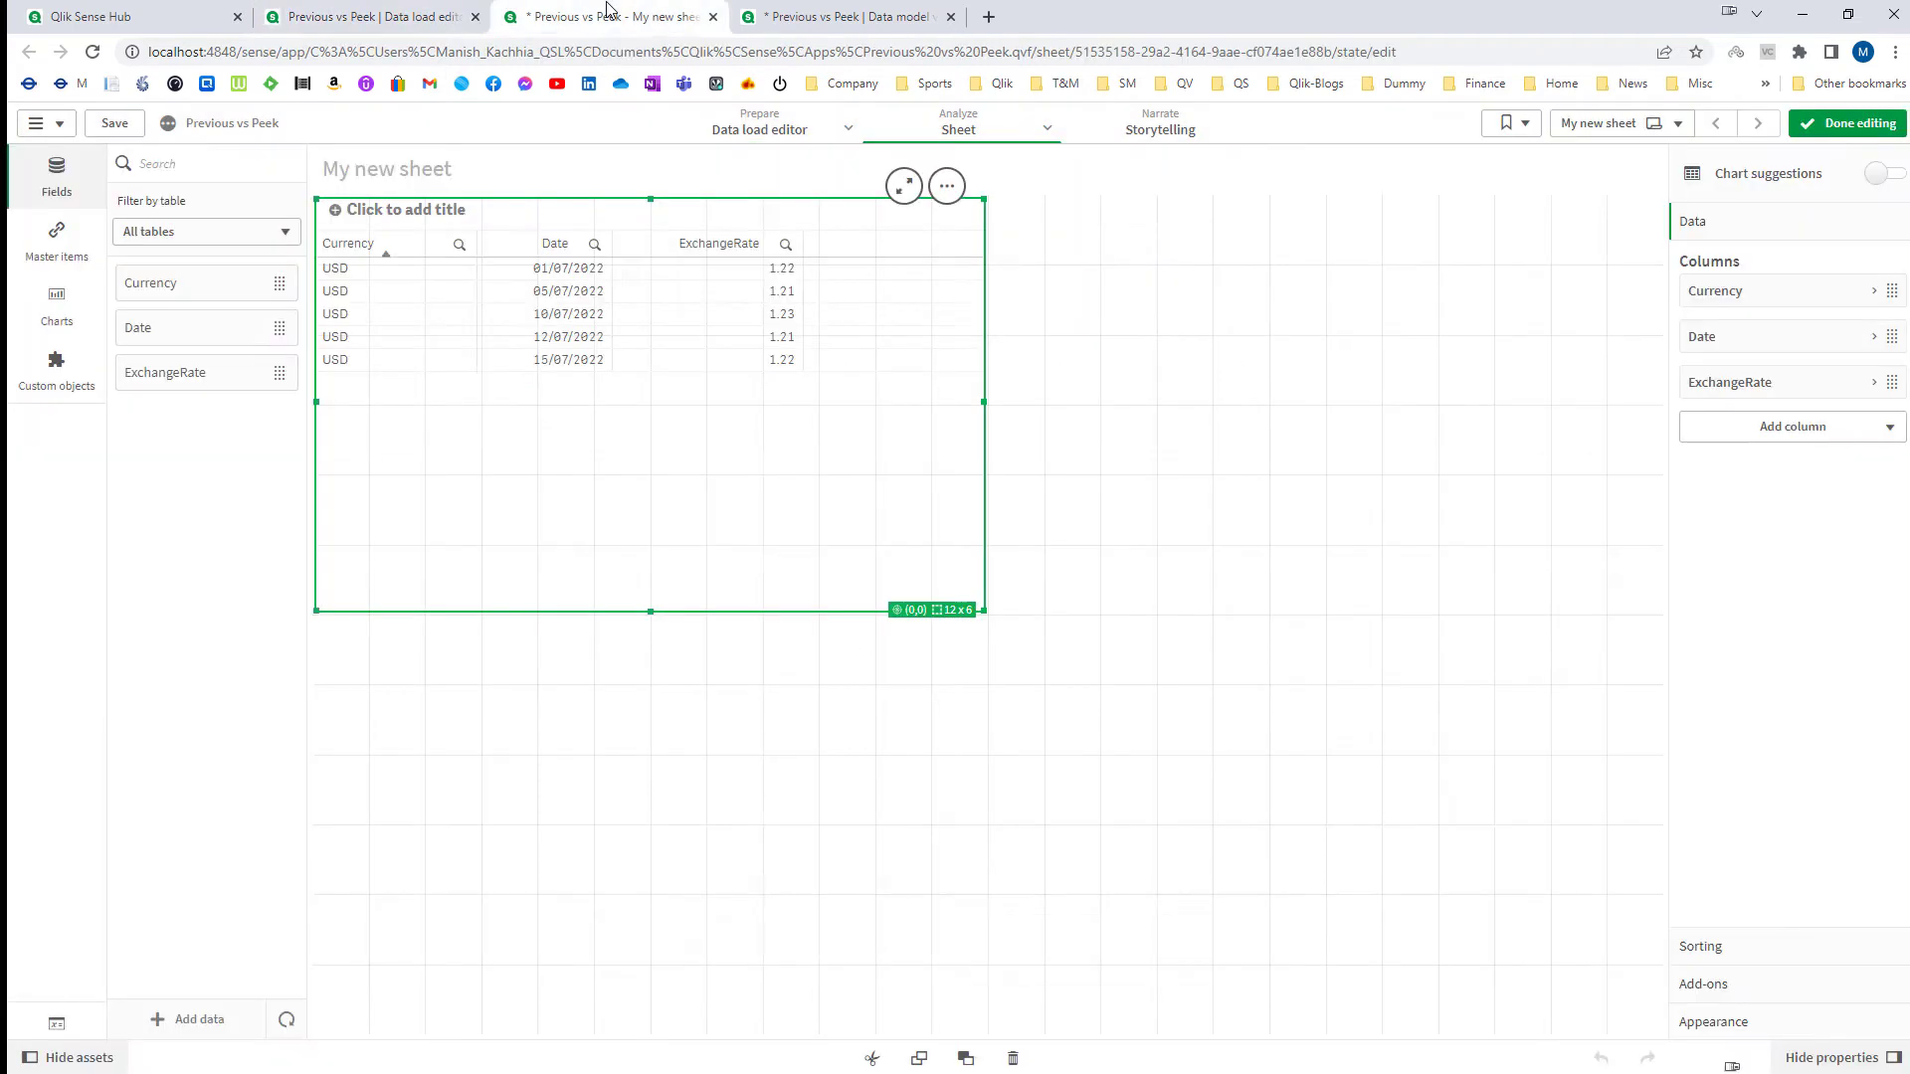
click(57, 304)
drag(172, 994, 1189, 353)
Step: Filter the field list to the Temp_Date table and add its Currency field as a column of the empty table
click(62, 187)
click(164, 231)
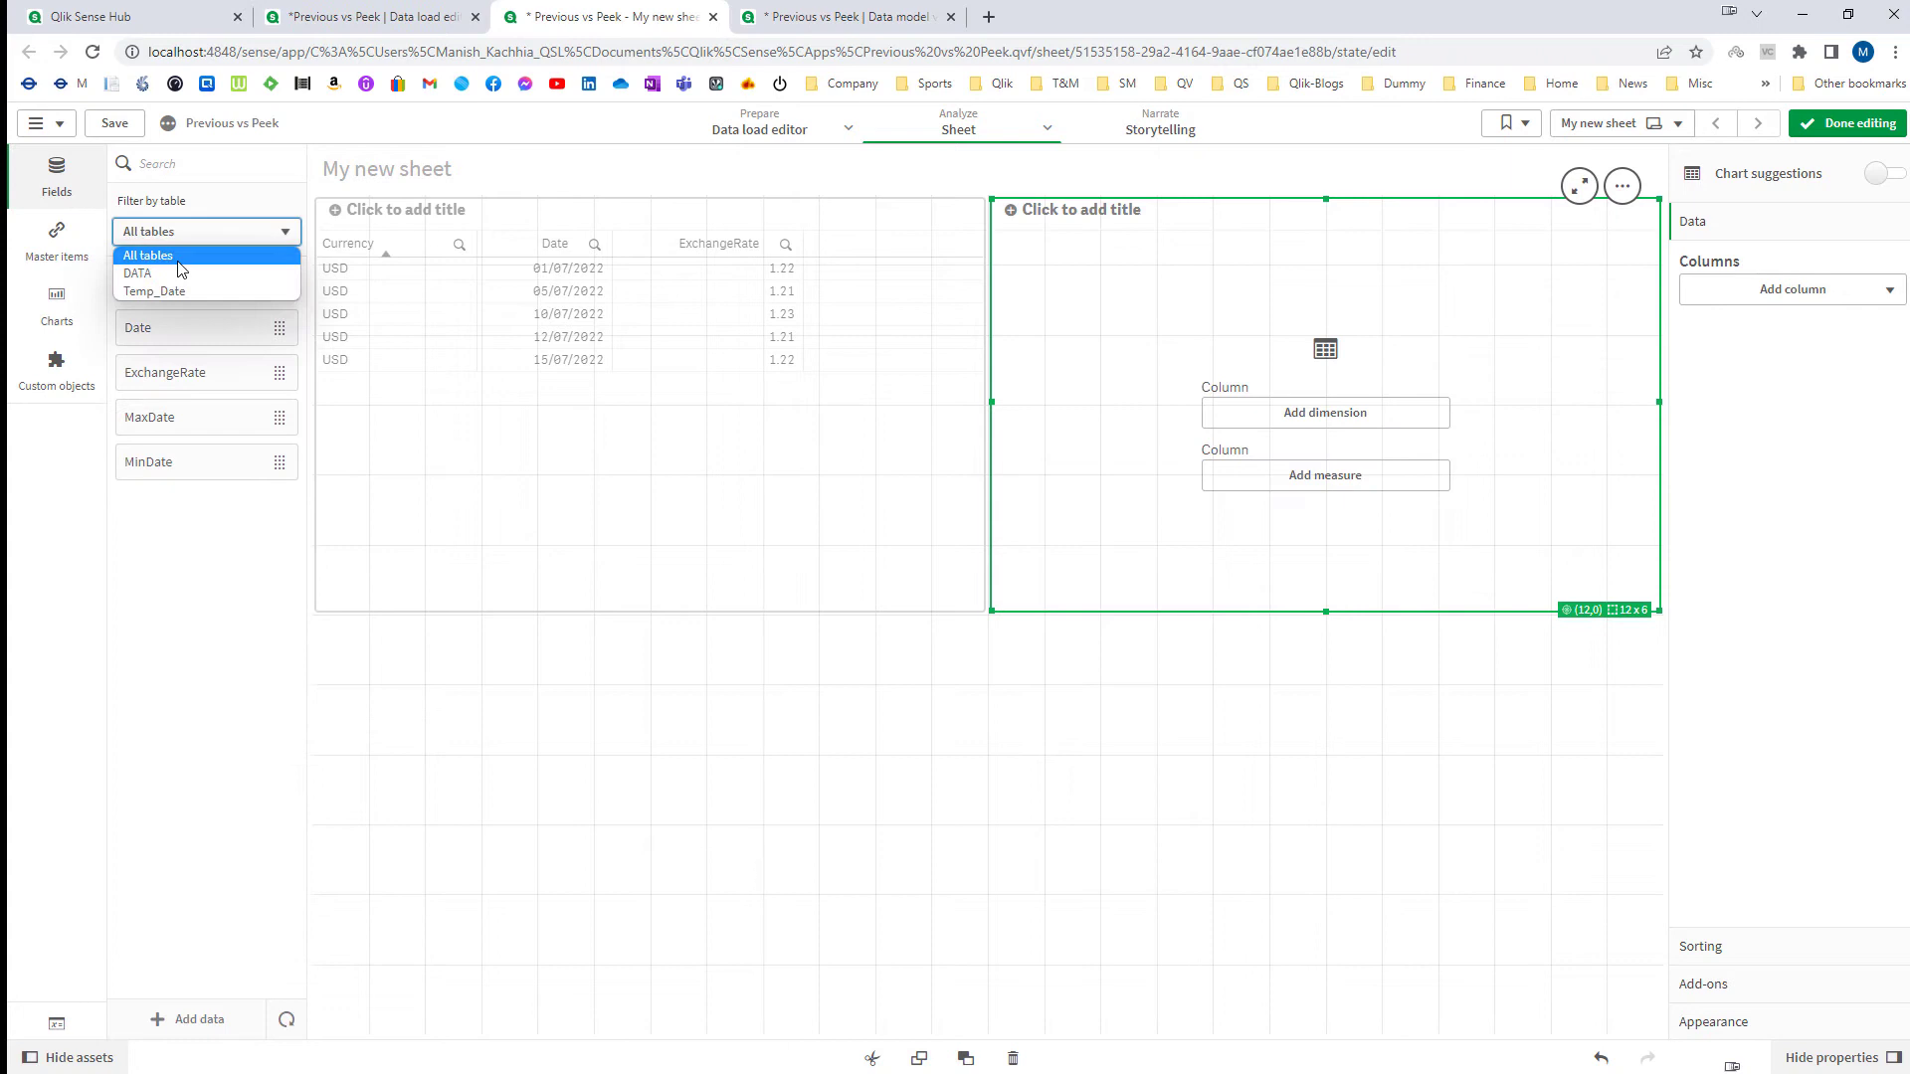
click(154, 290)
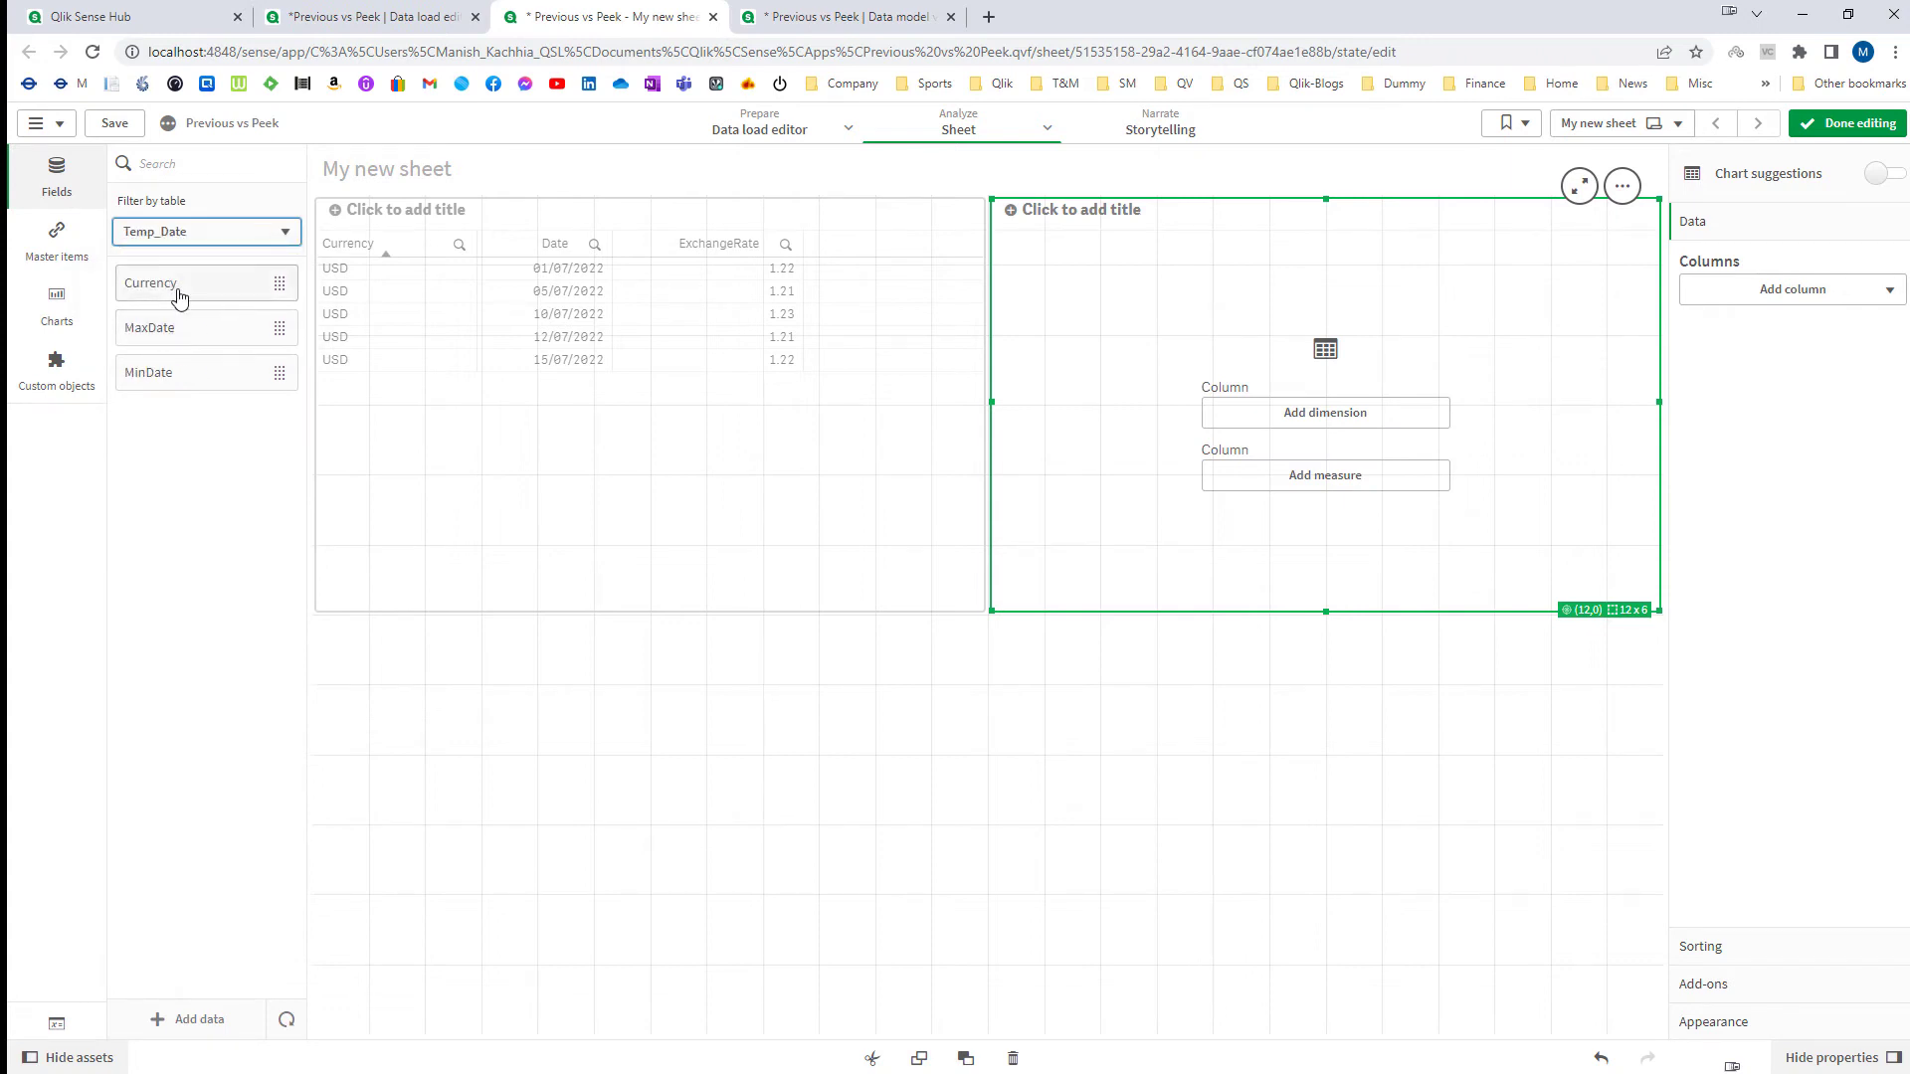
drag(170, 287, 1114, 374)
click(1204, 373)
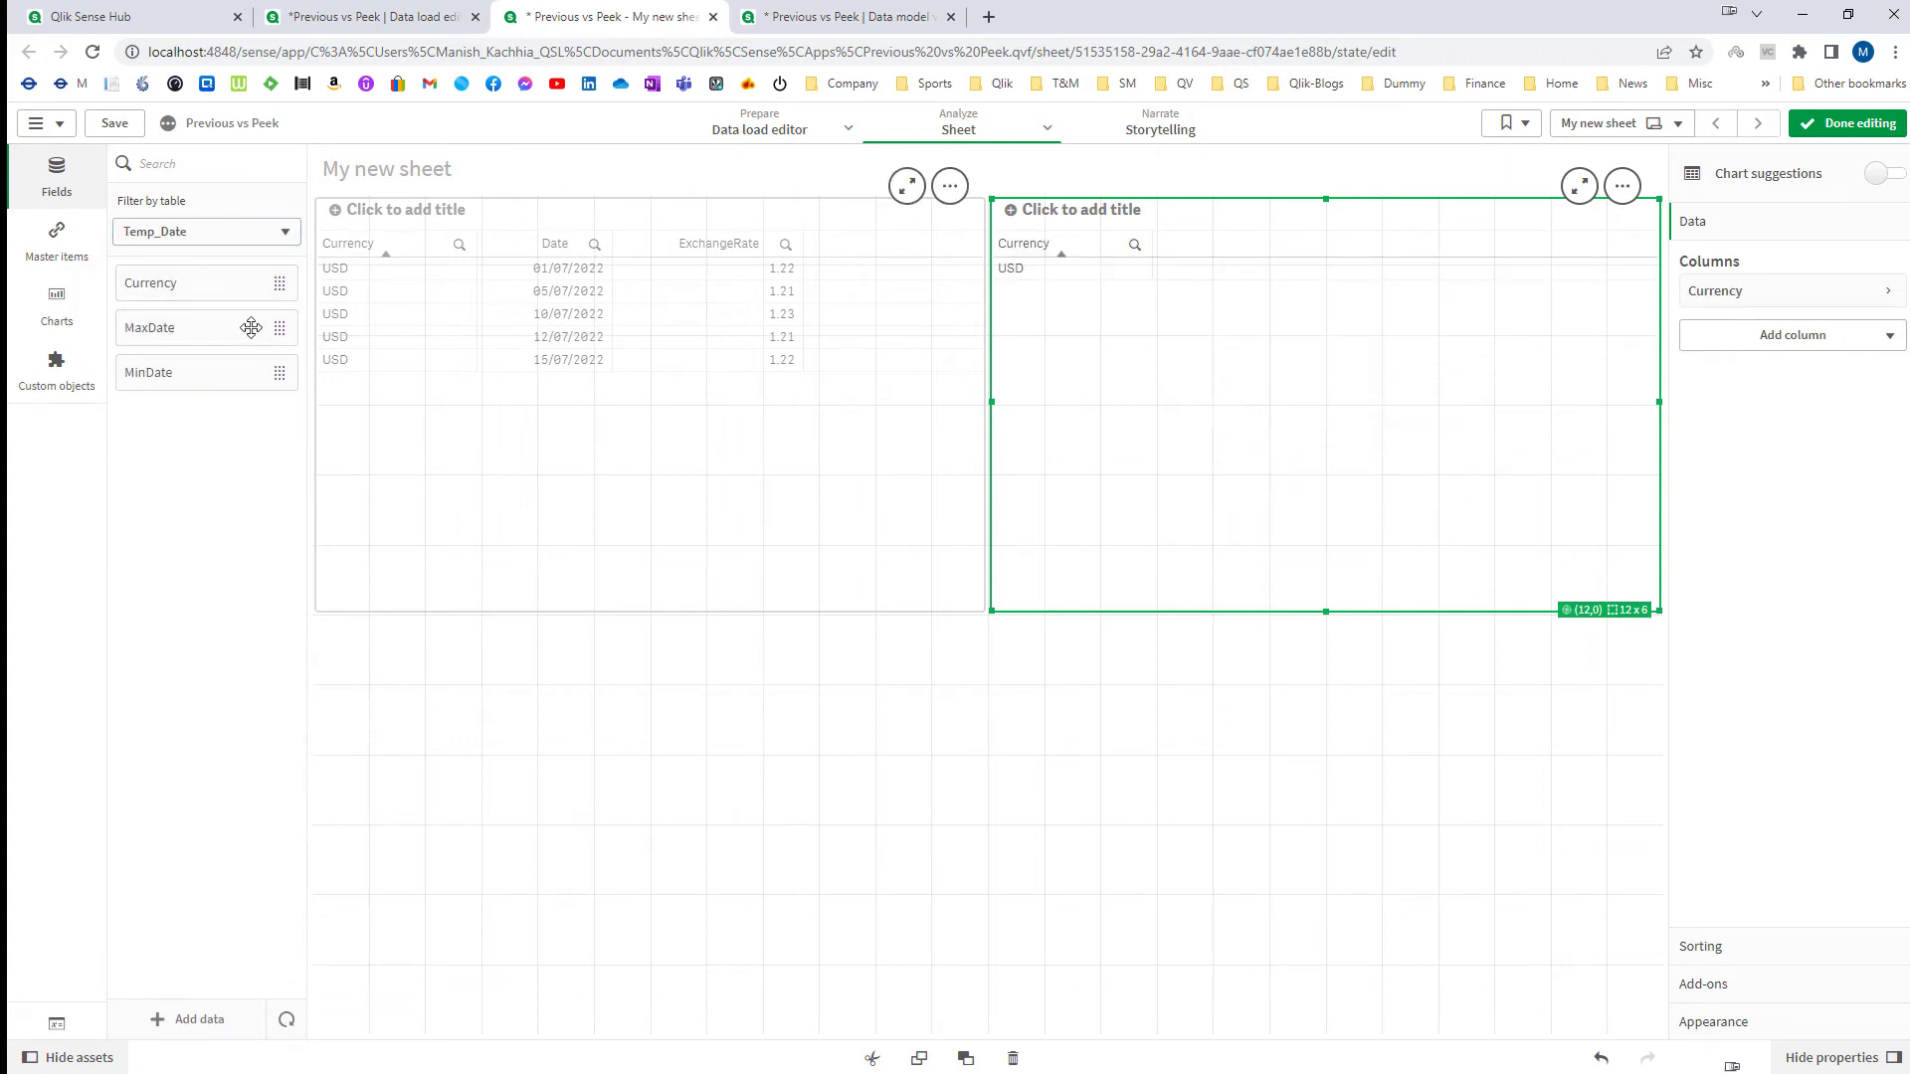
Step: Add MinDate and MaxDate as columns after Currency in the new table and finish editing the sheet
click(179, 328)
click(202, 376)
click(202, 376)
click(1258, 350)
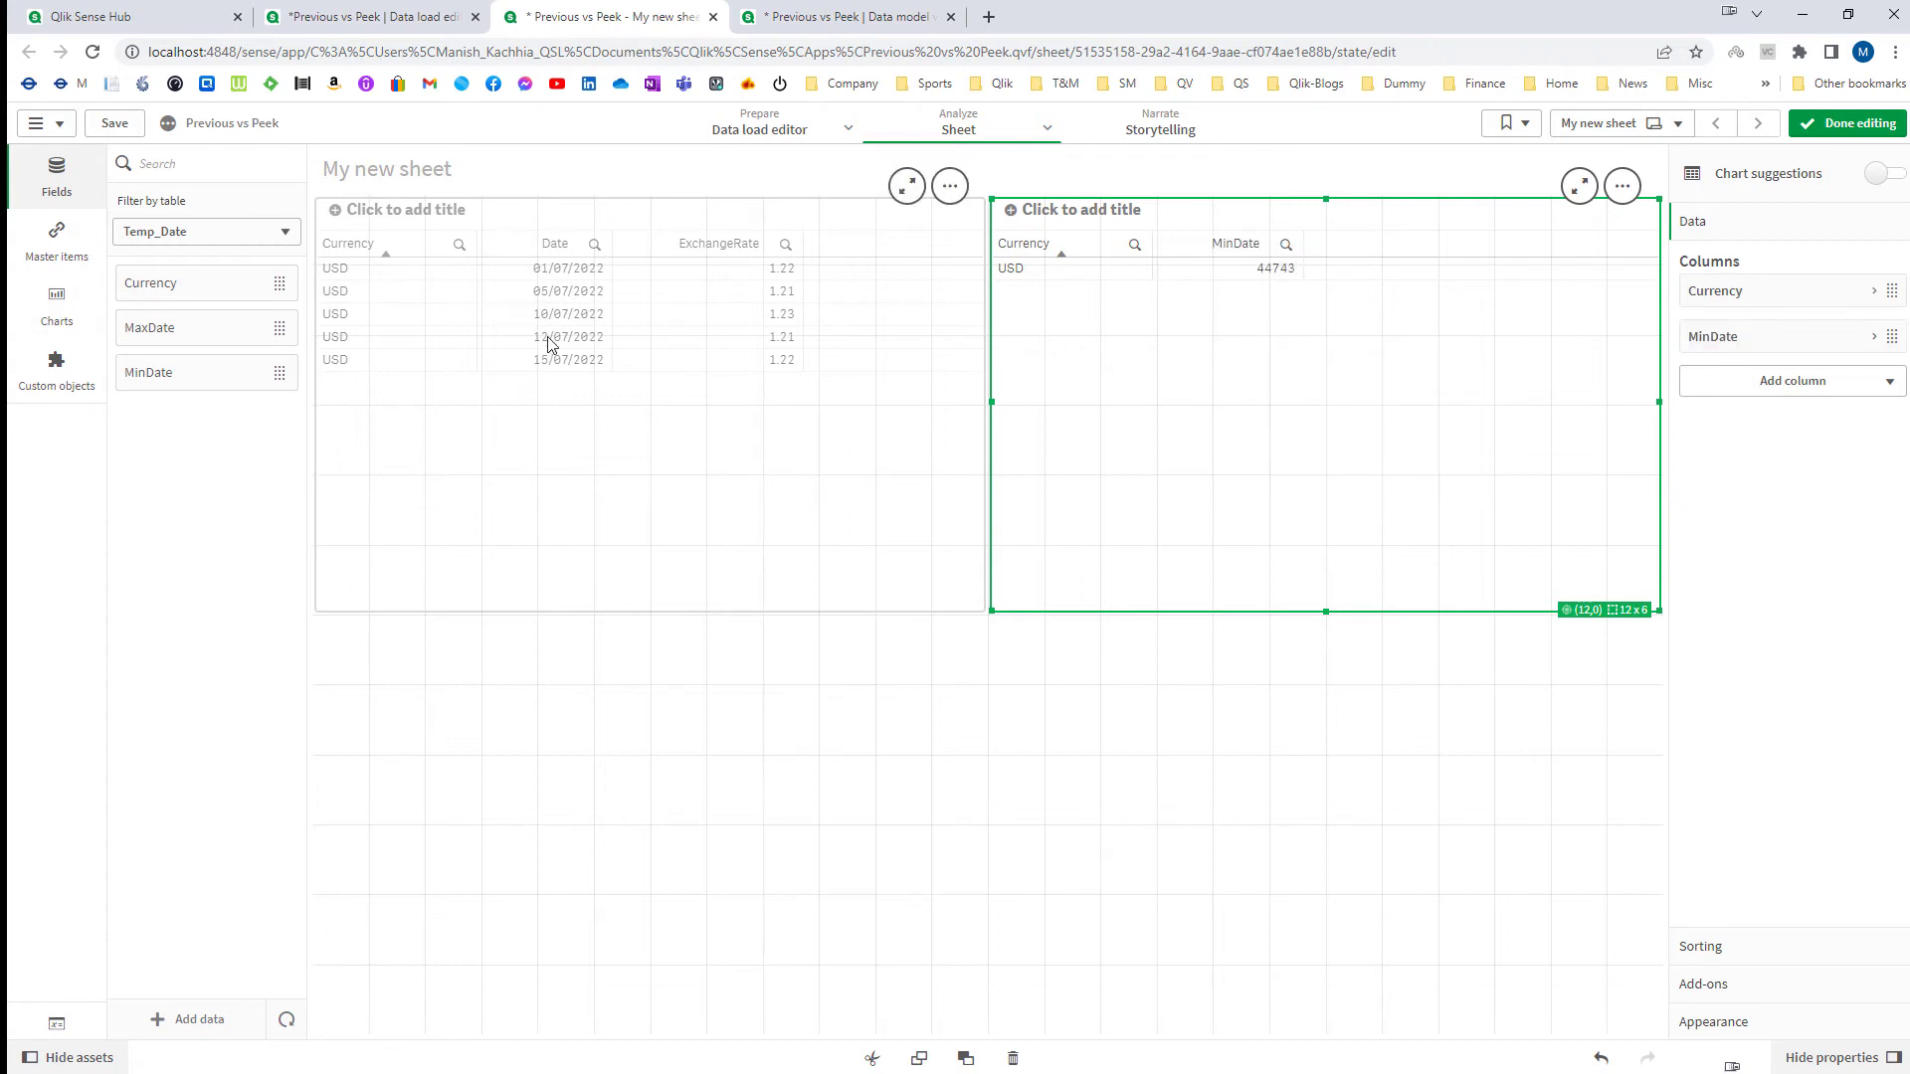
click(209, 328)
click(1207, 349)
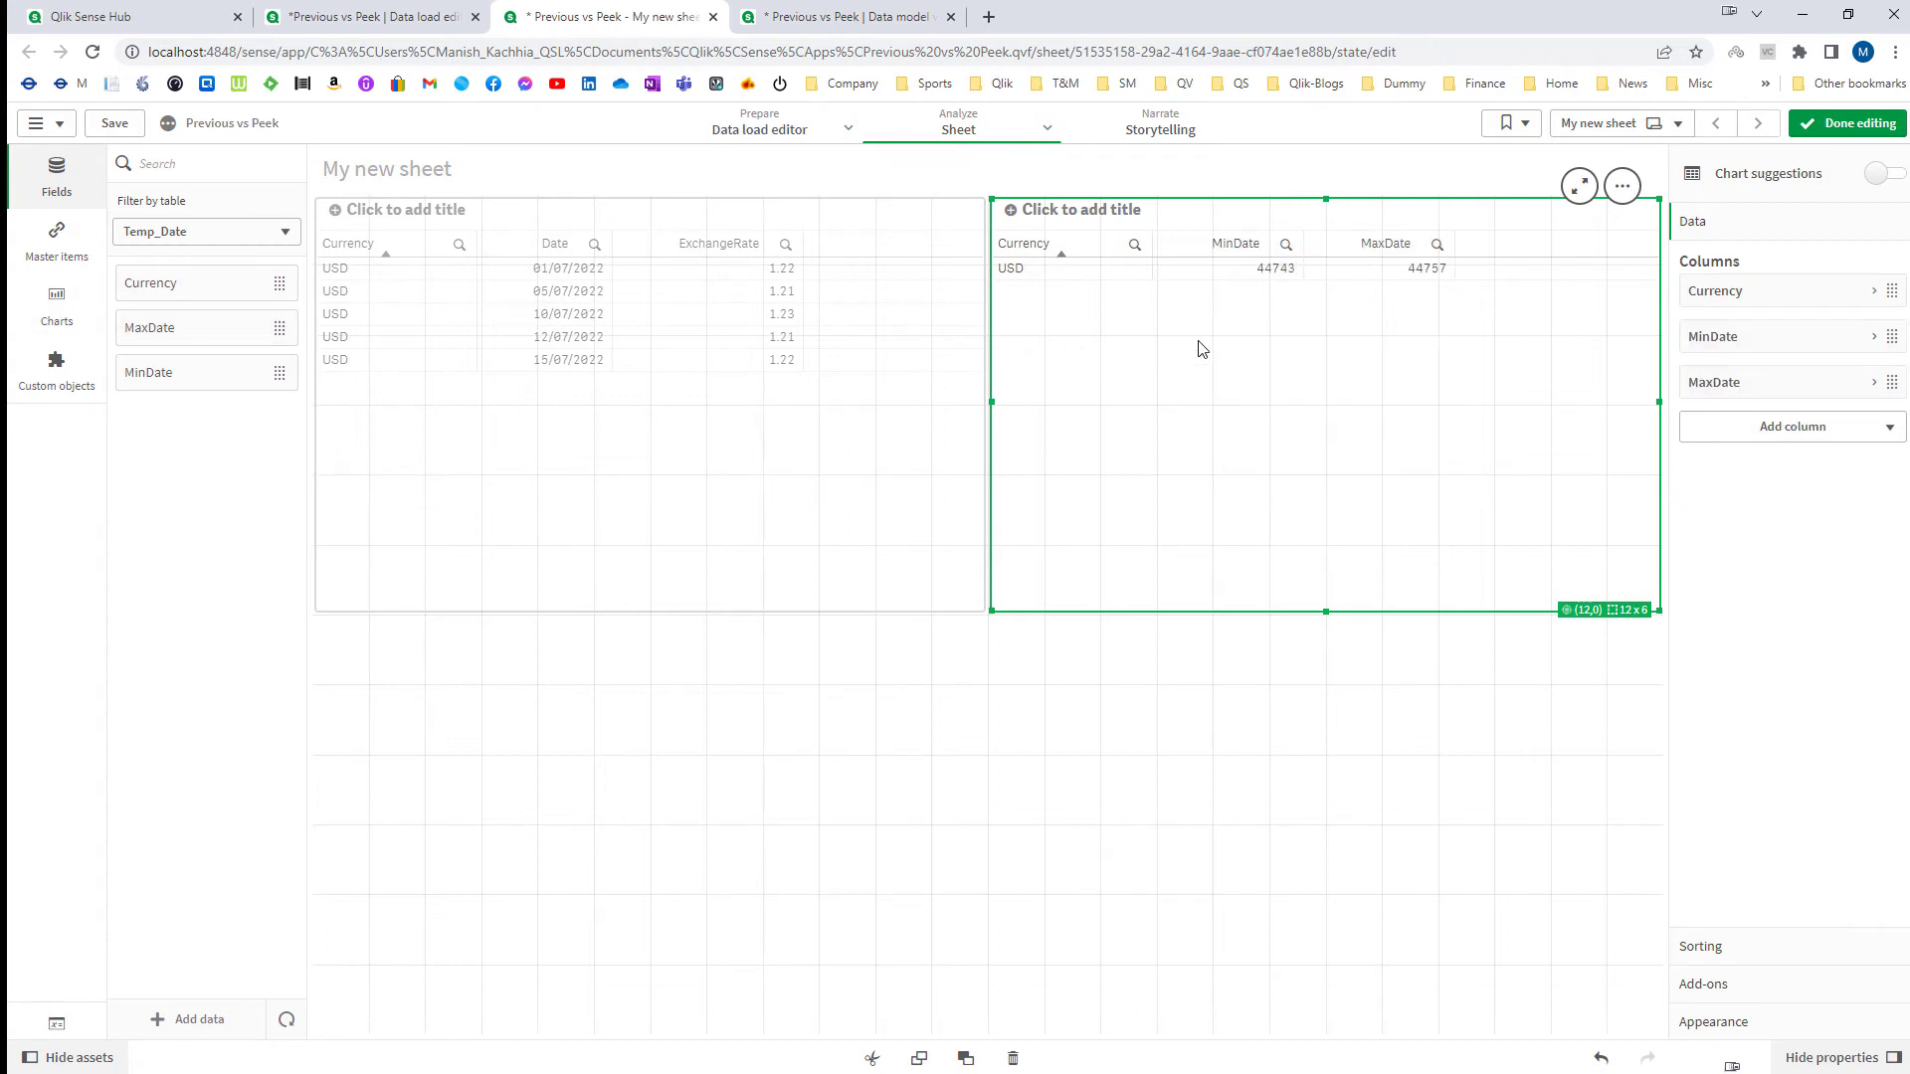
click(1880, 130)
Step: Wrap Min(Date) and Max(Date) in the Date() function in the Temp_Date load of the script
click(378, 15)
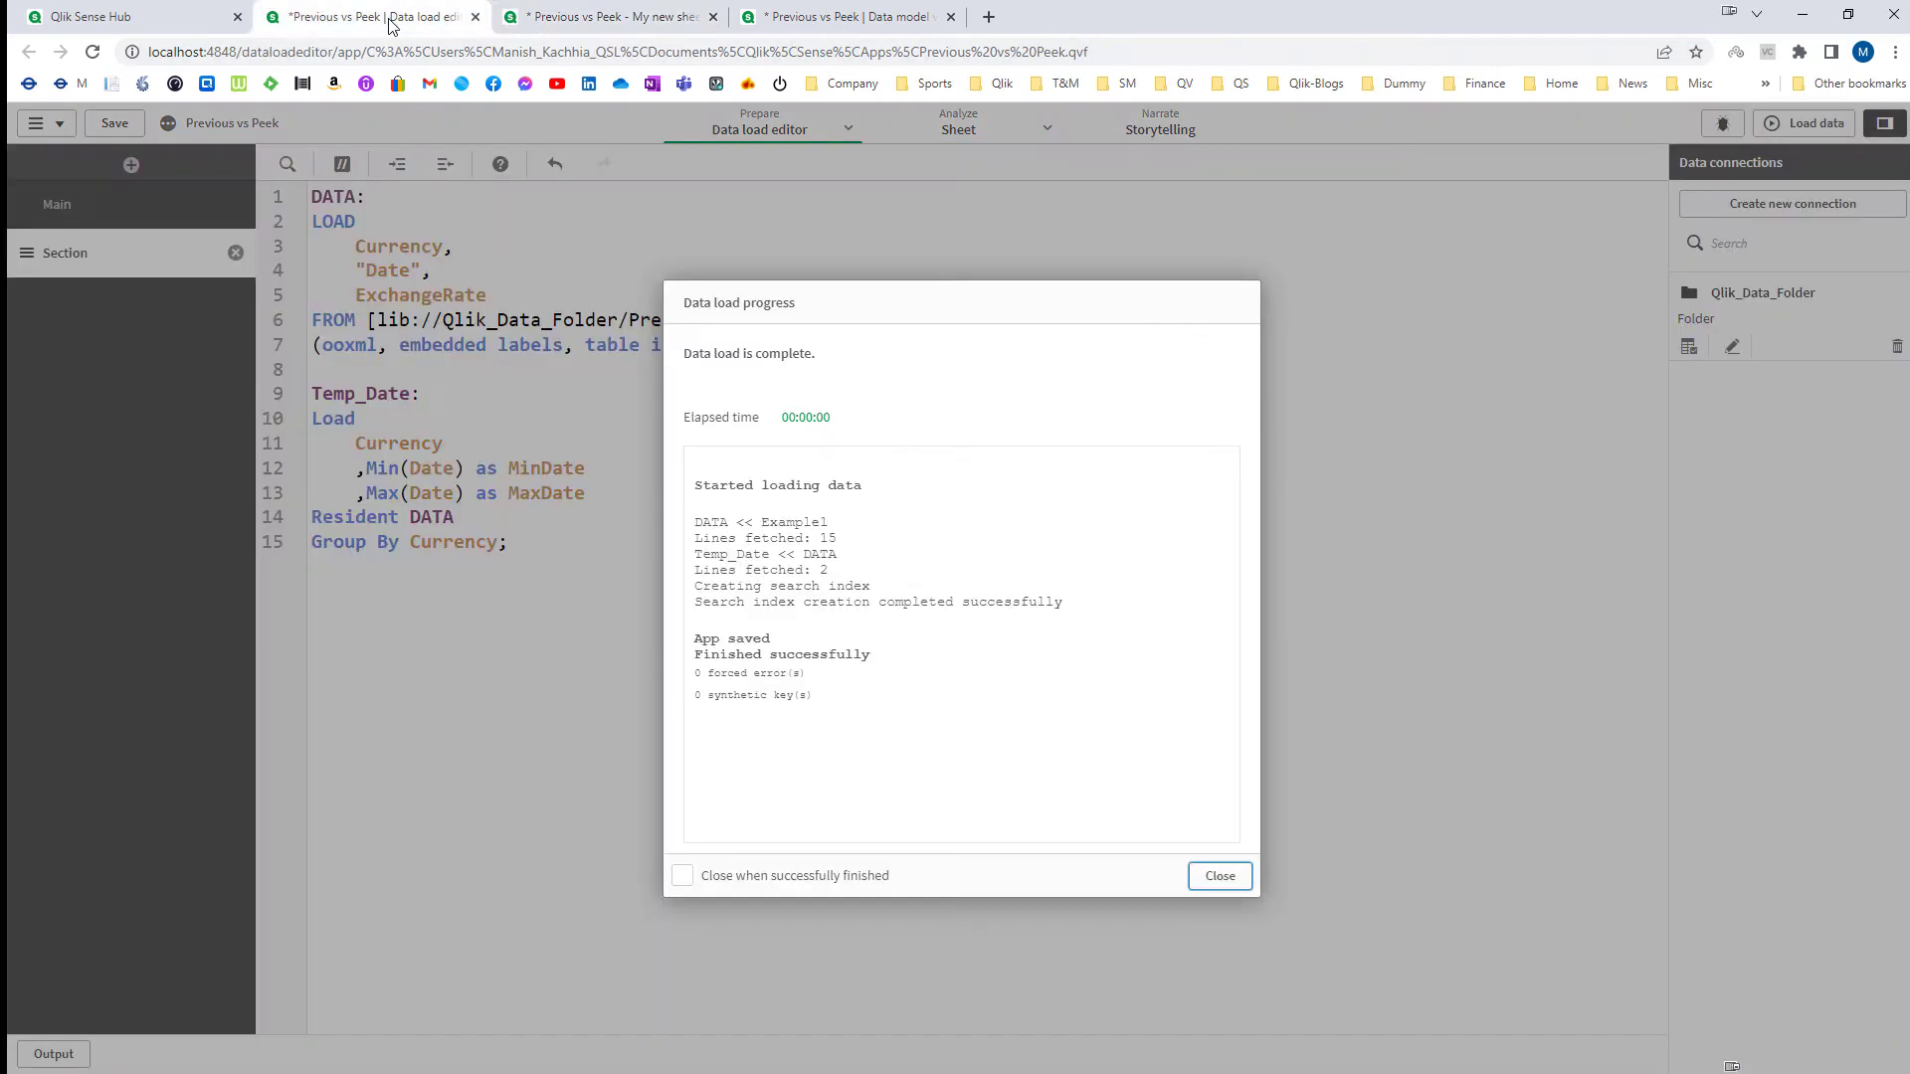
click(1216, 877)
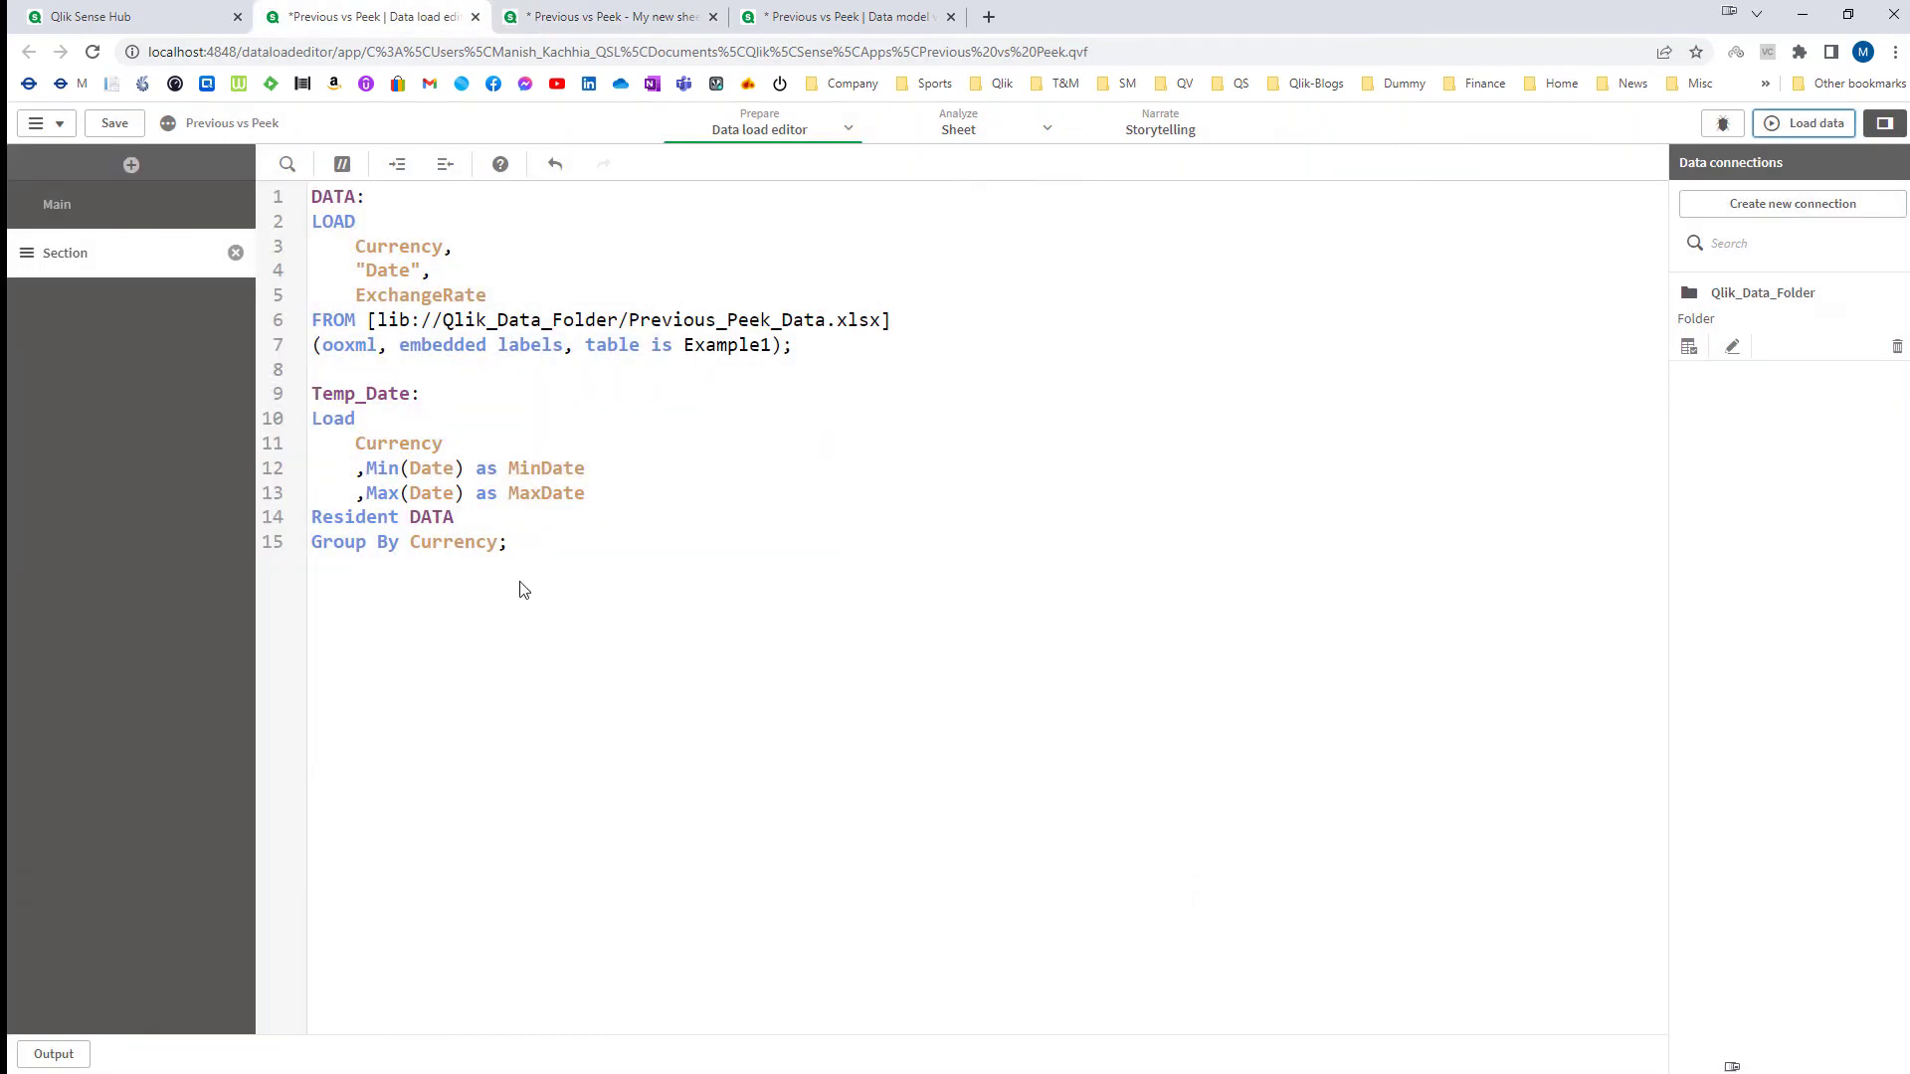
click(367, 469)
text(Date()
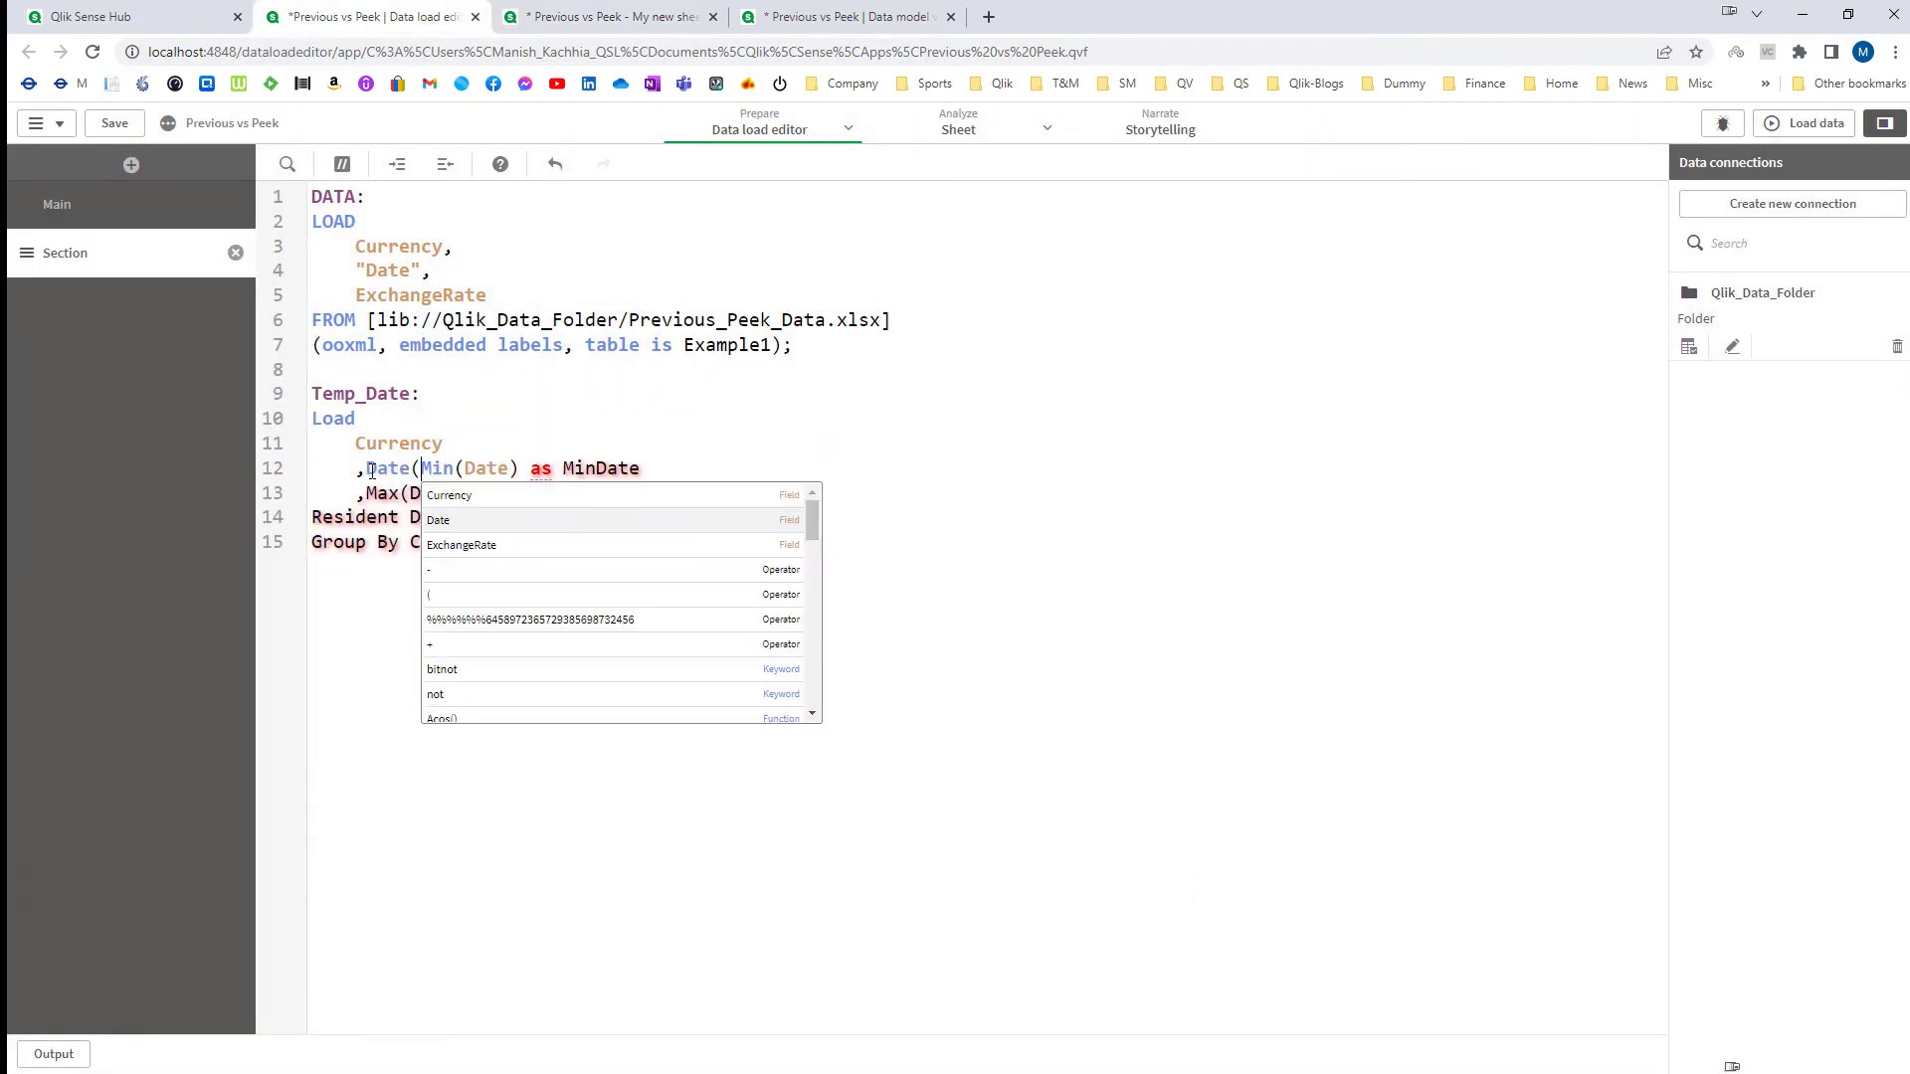
key(Right)
key(Right)
key(Right)
key(Right)
key(Right)
key(Right)
key(Right)
key(Right)
key(Right)
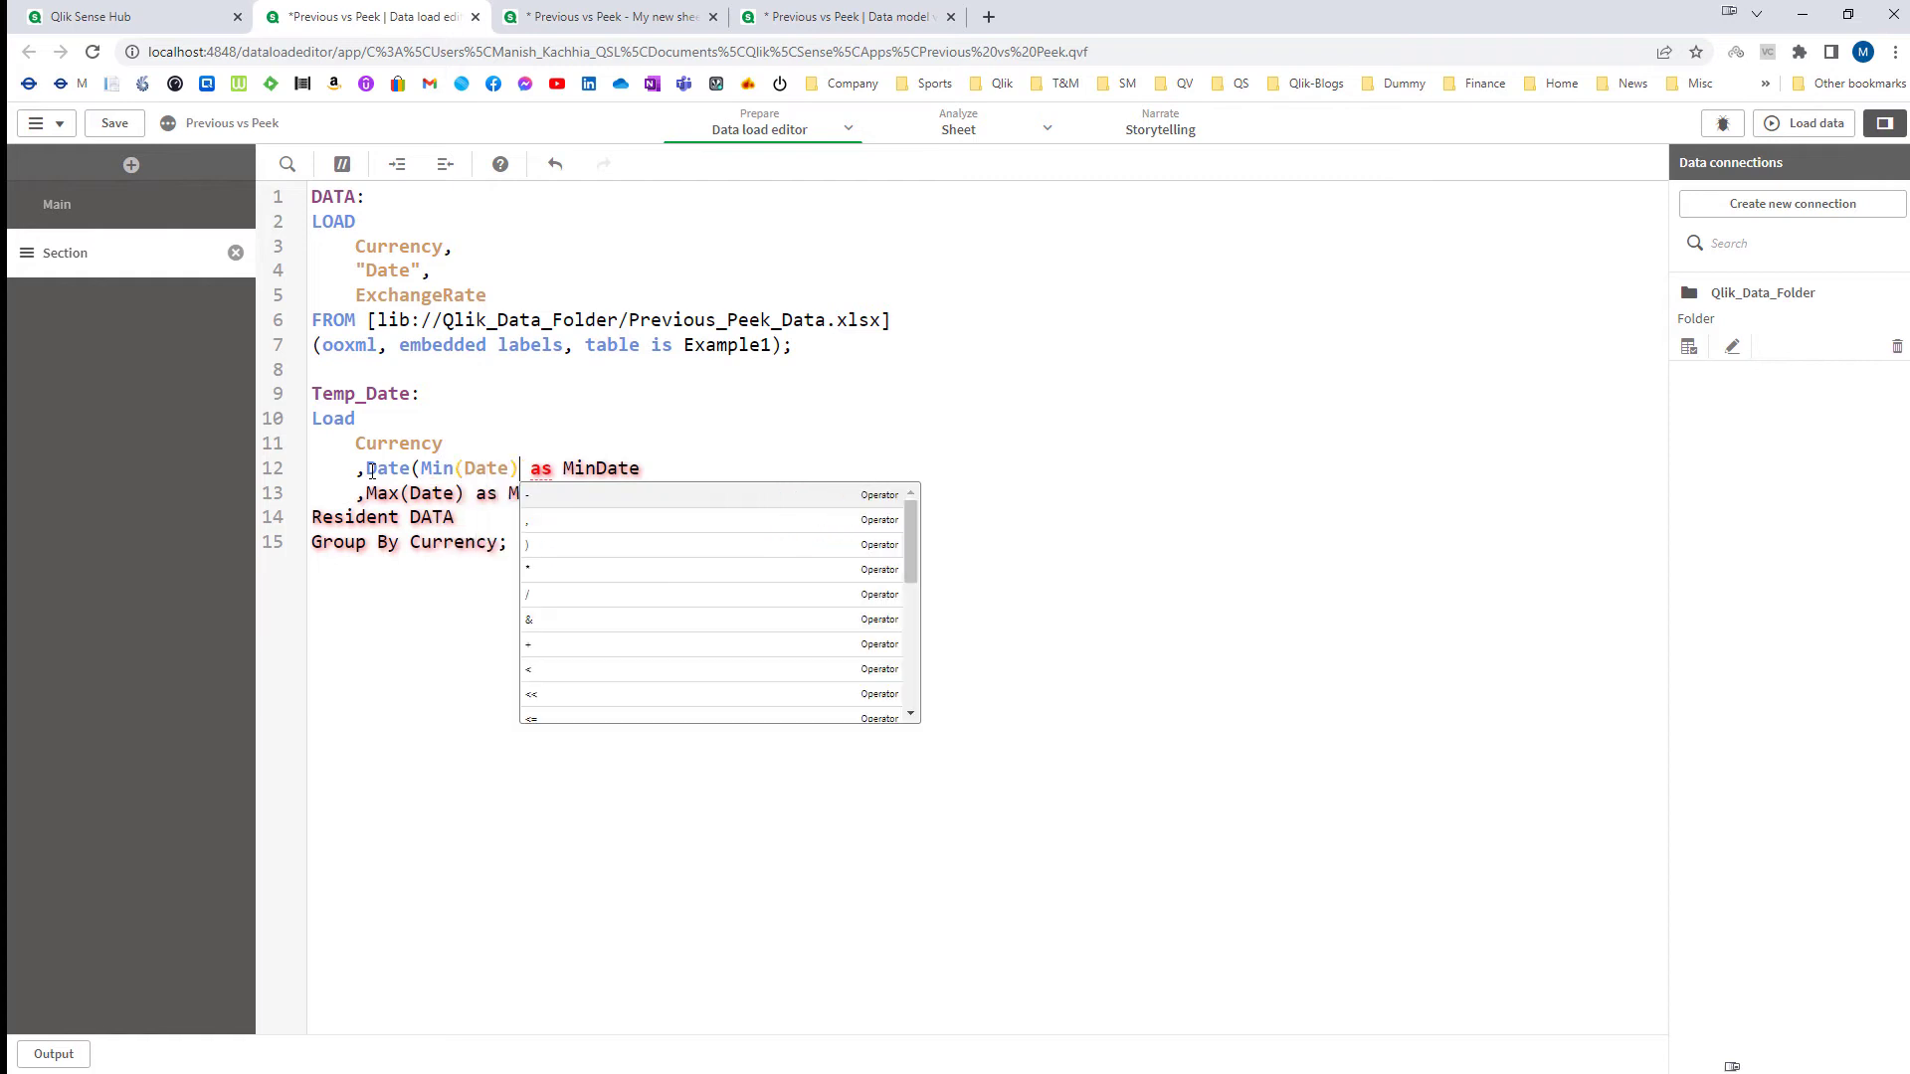
text())
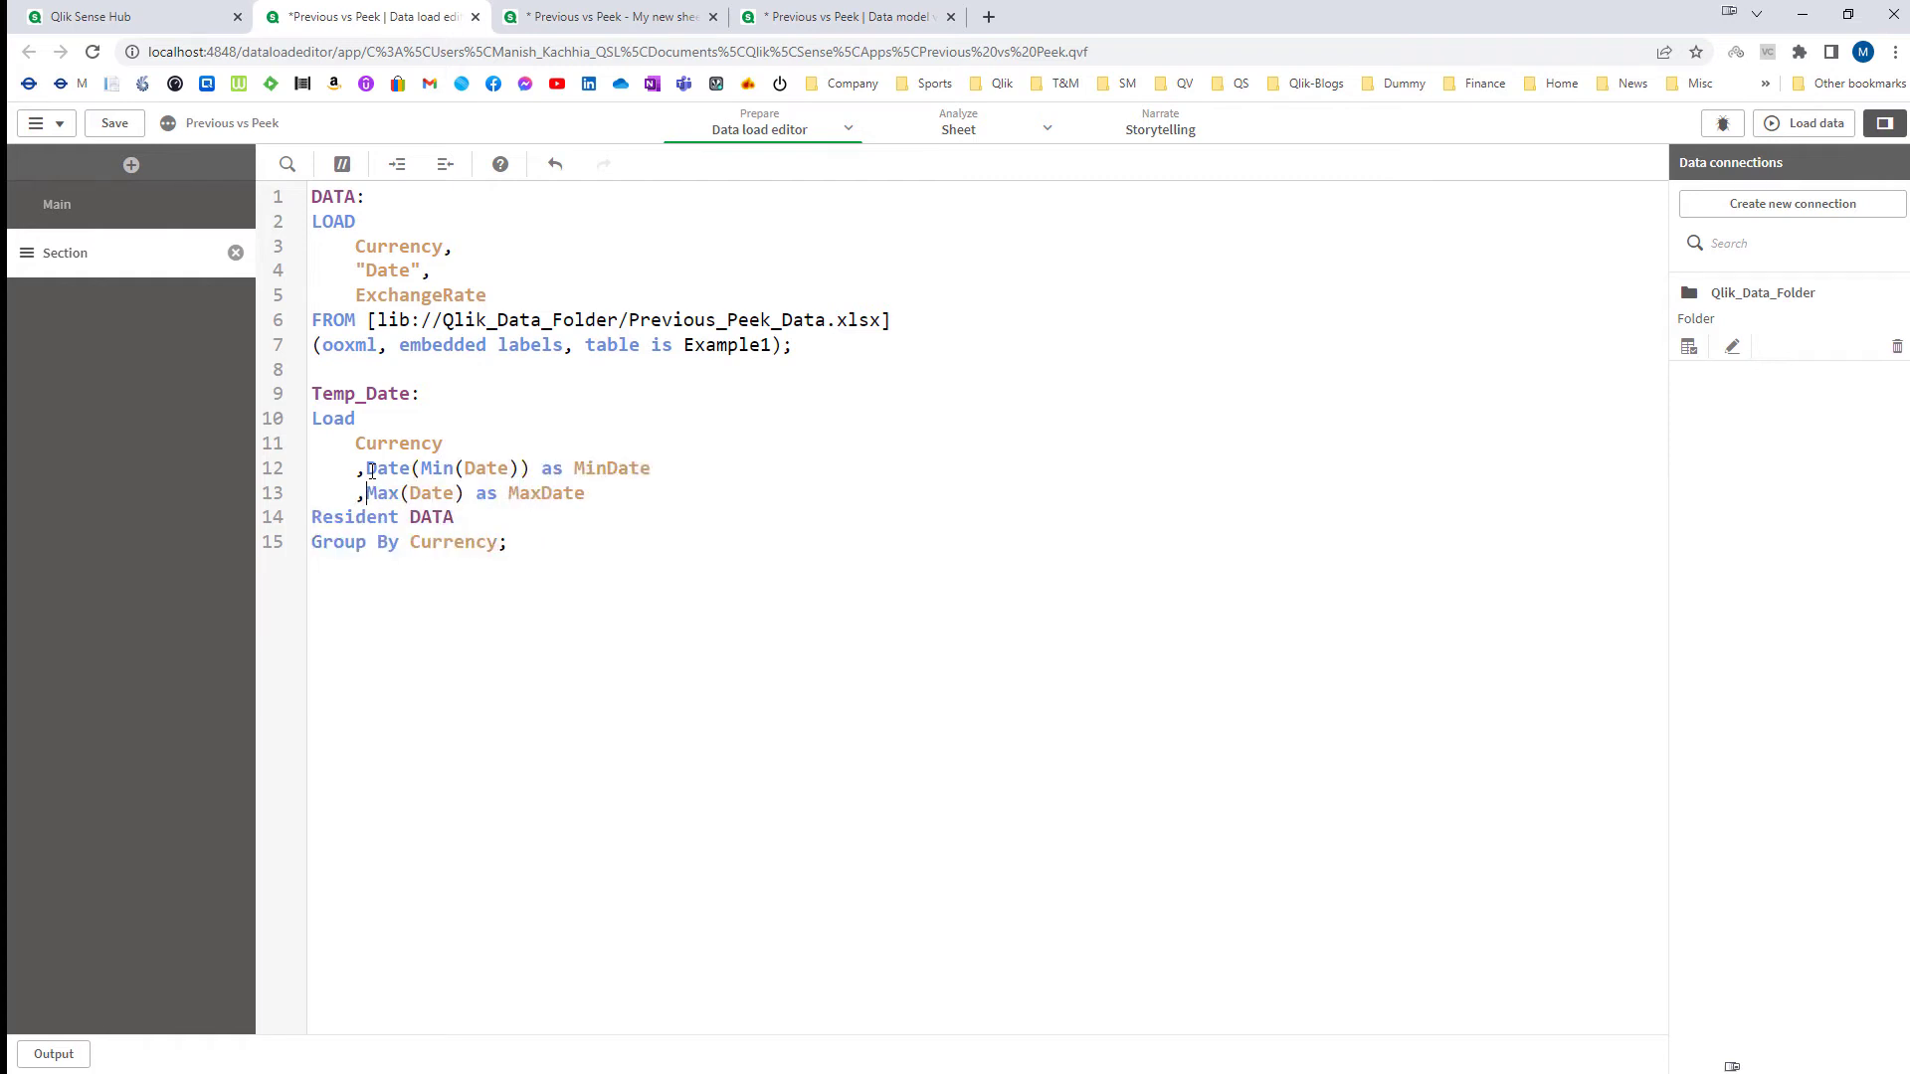
text(Date()
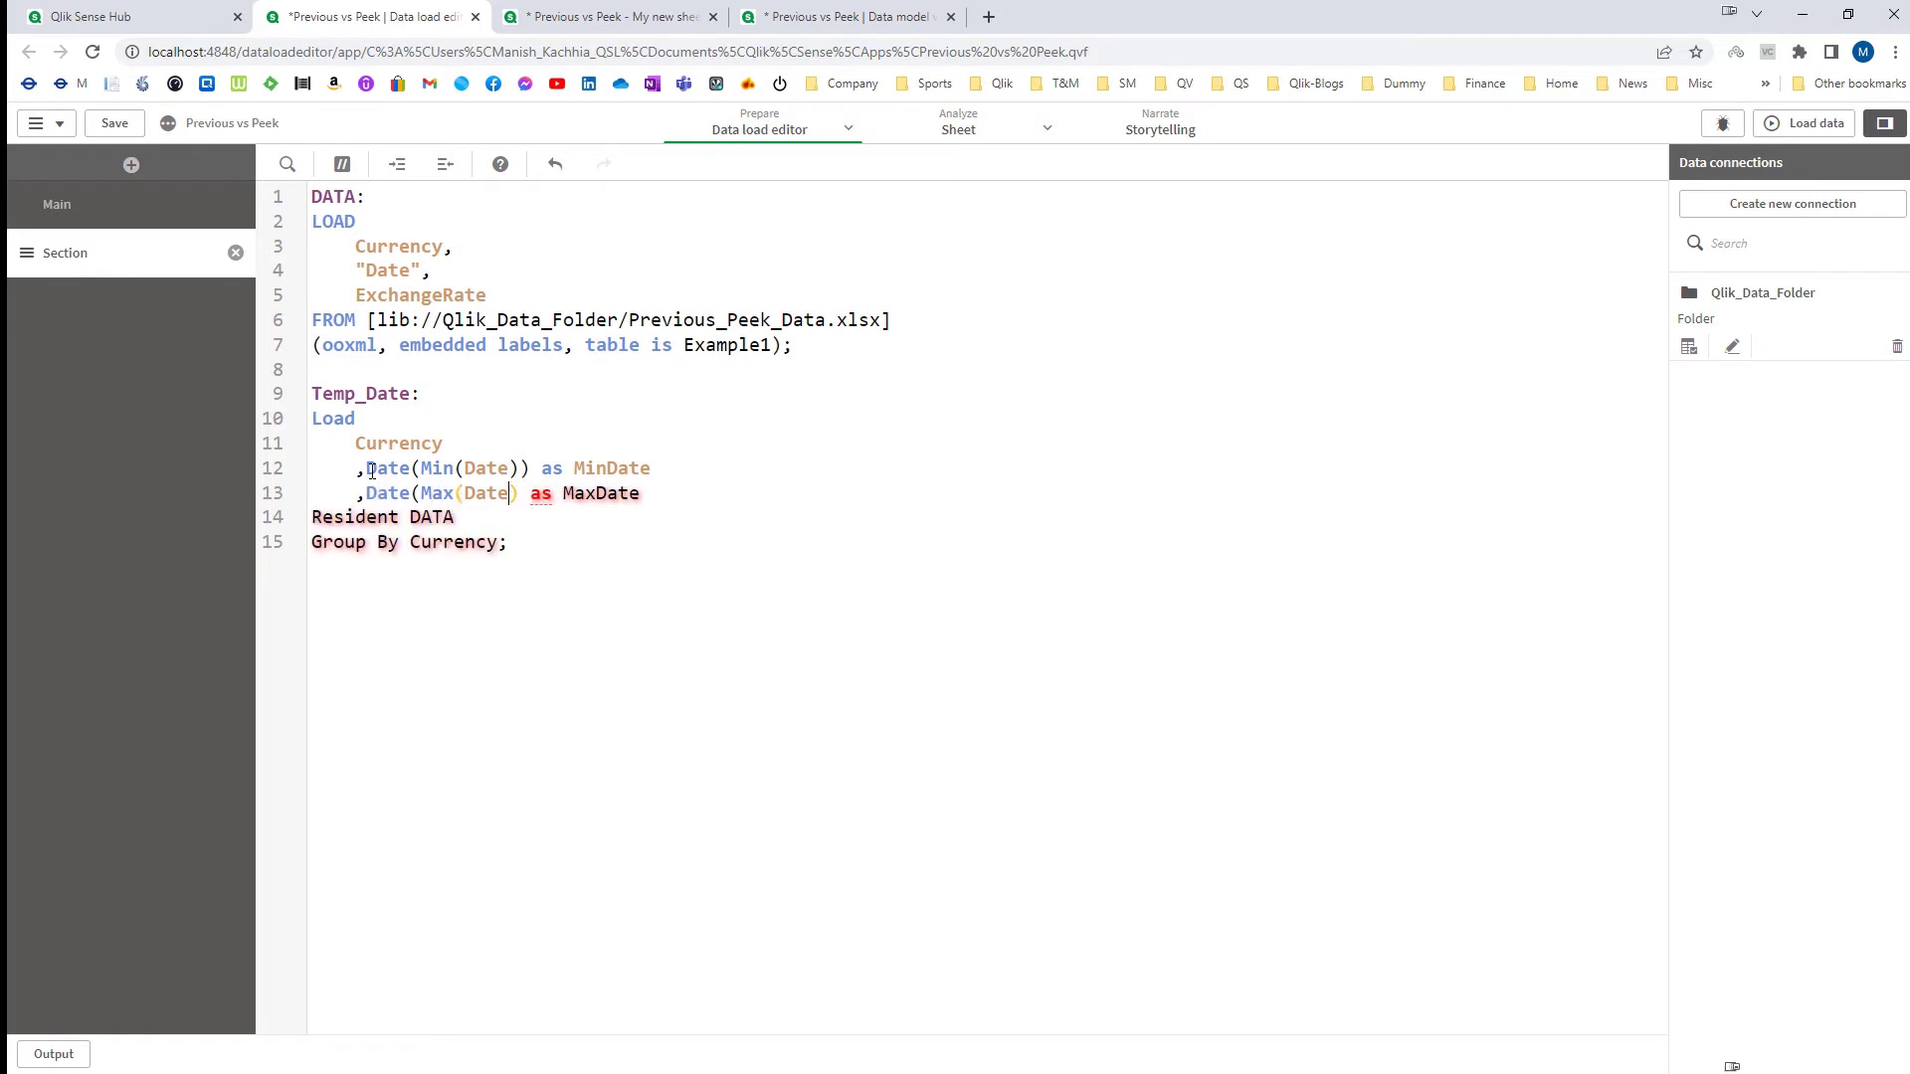
text())
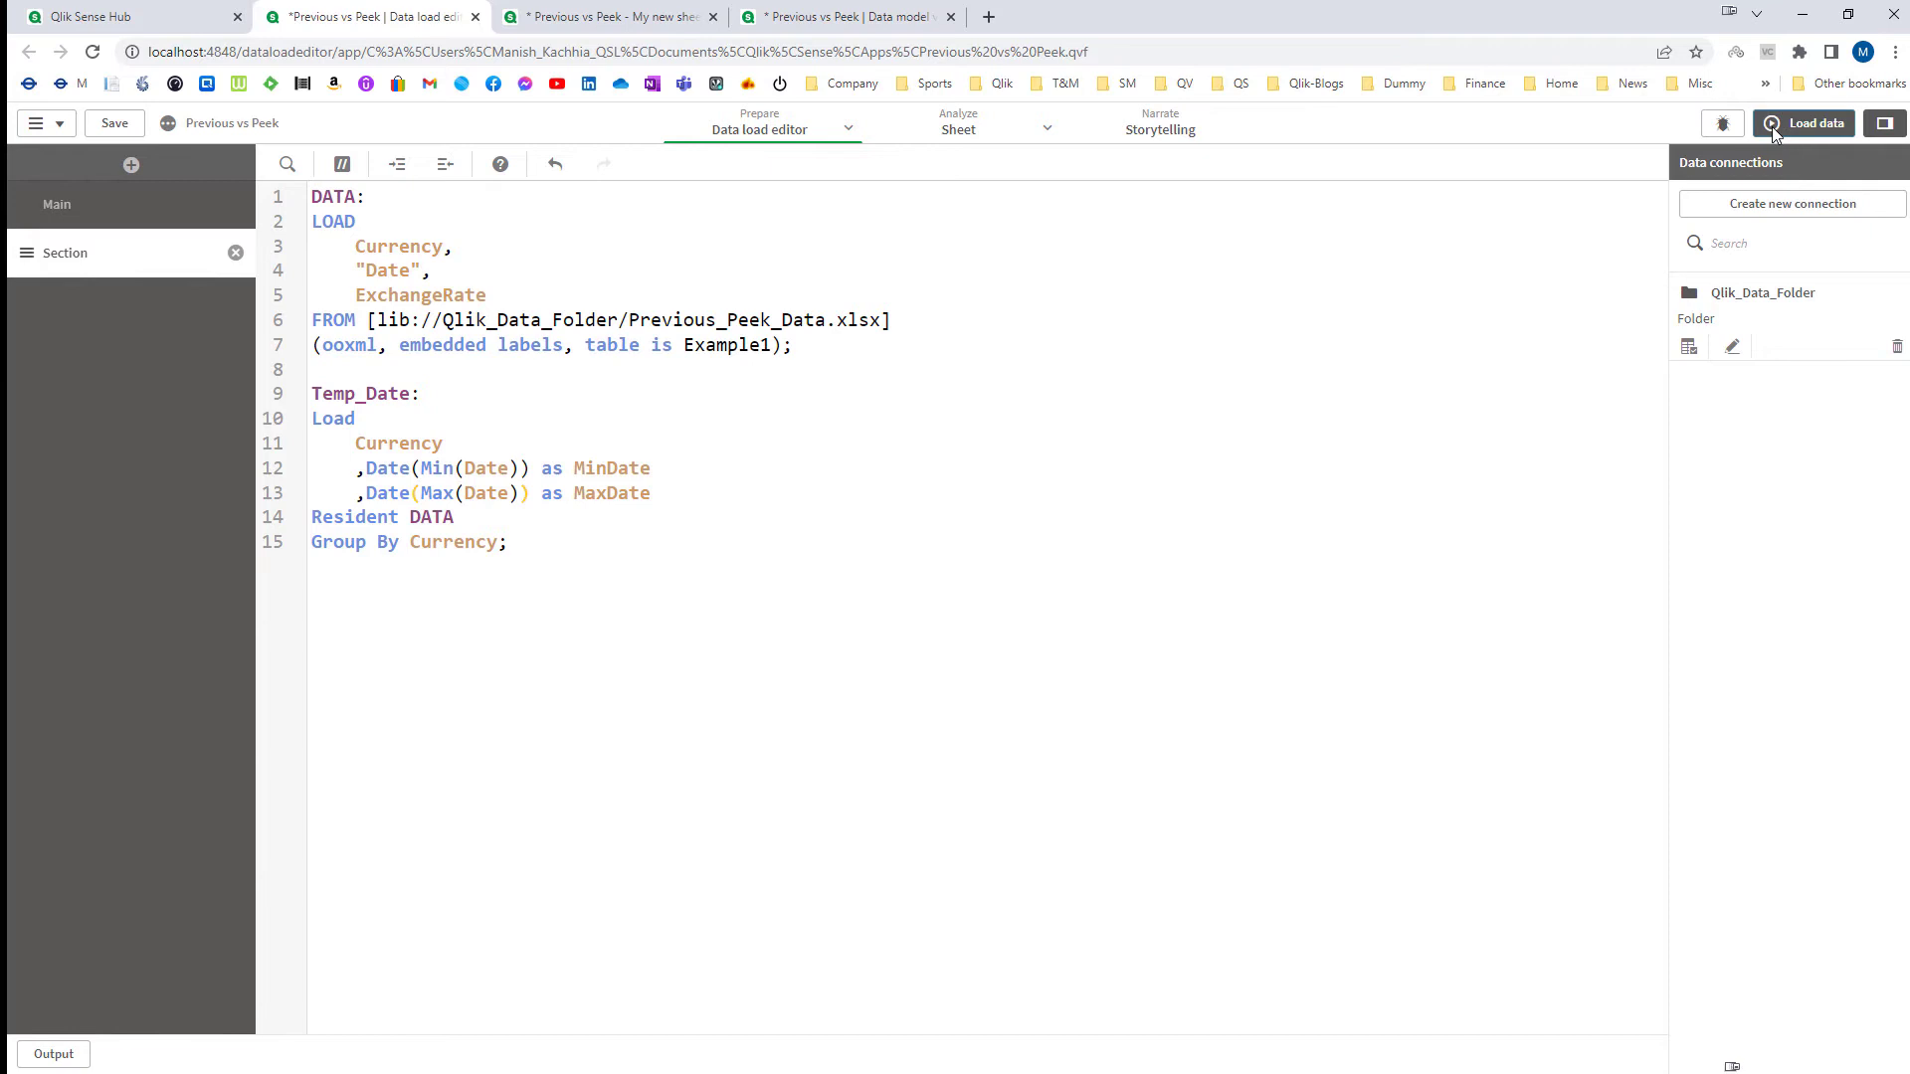
Step: Reload the data, check the MinDate and MaxDate formats on the sheet, and return to the load script
click(1806, 122)
click(611, 8)
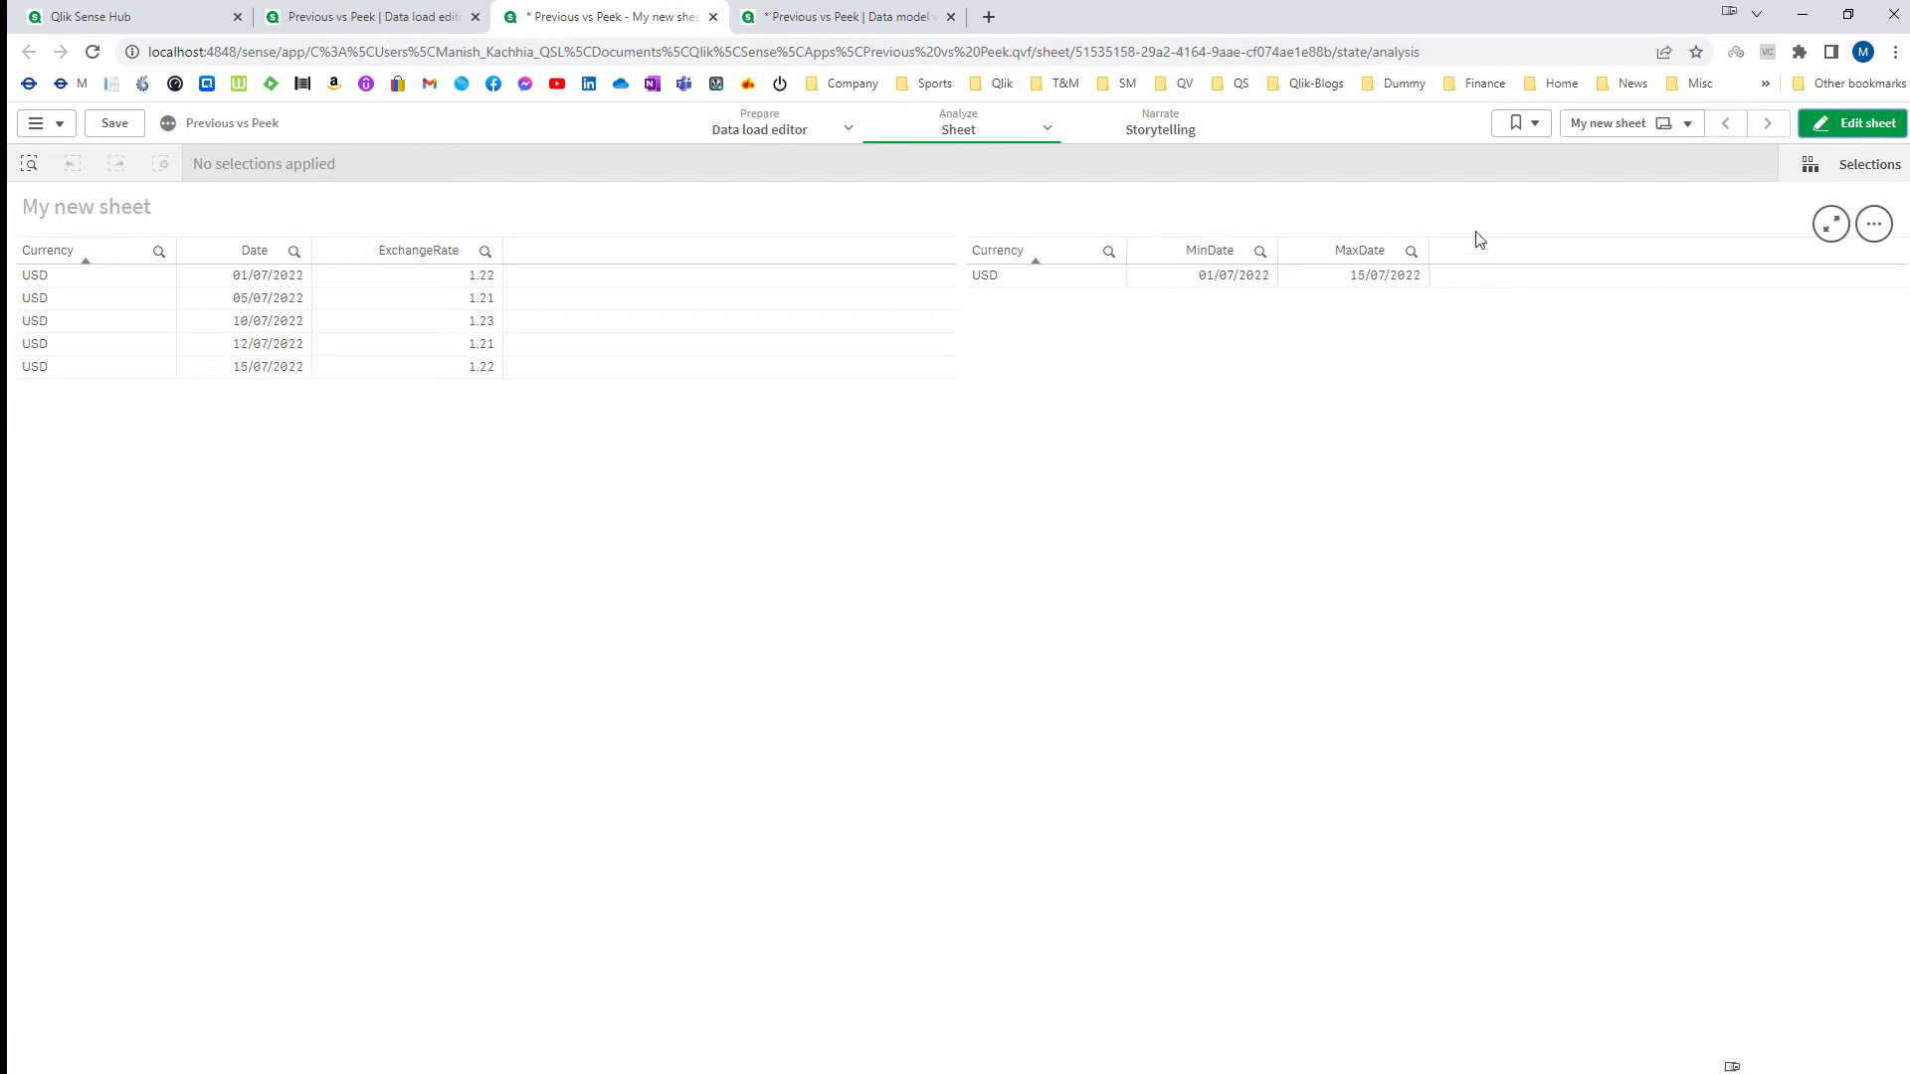
click(384, 17)
click(1197, 885)
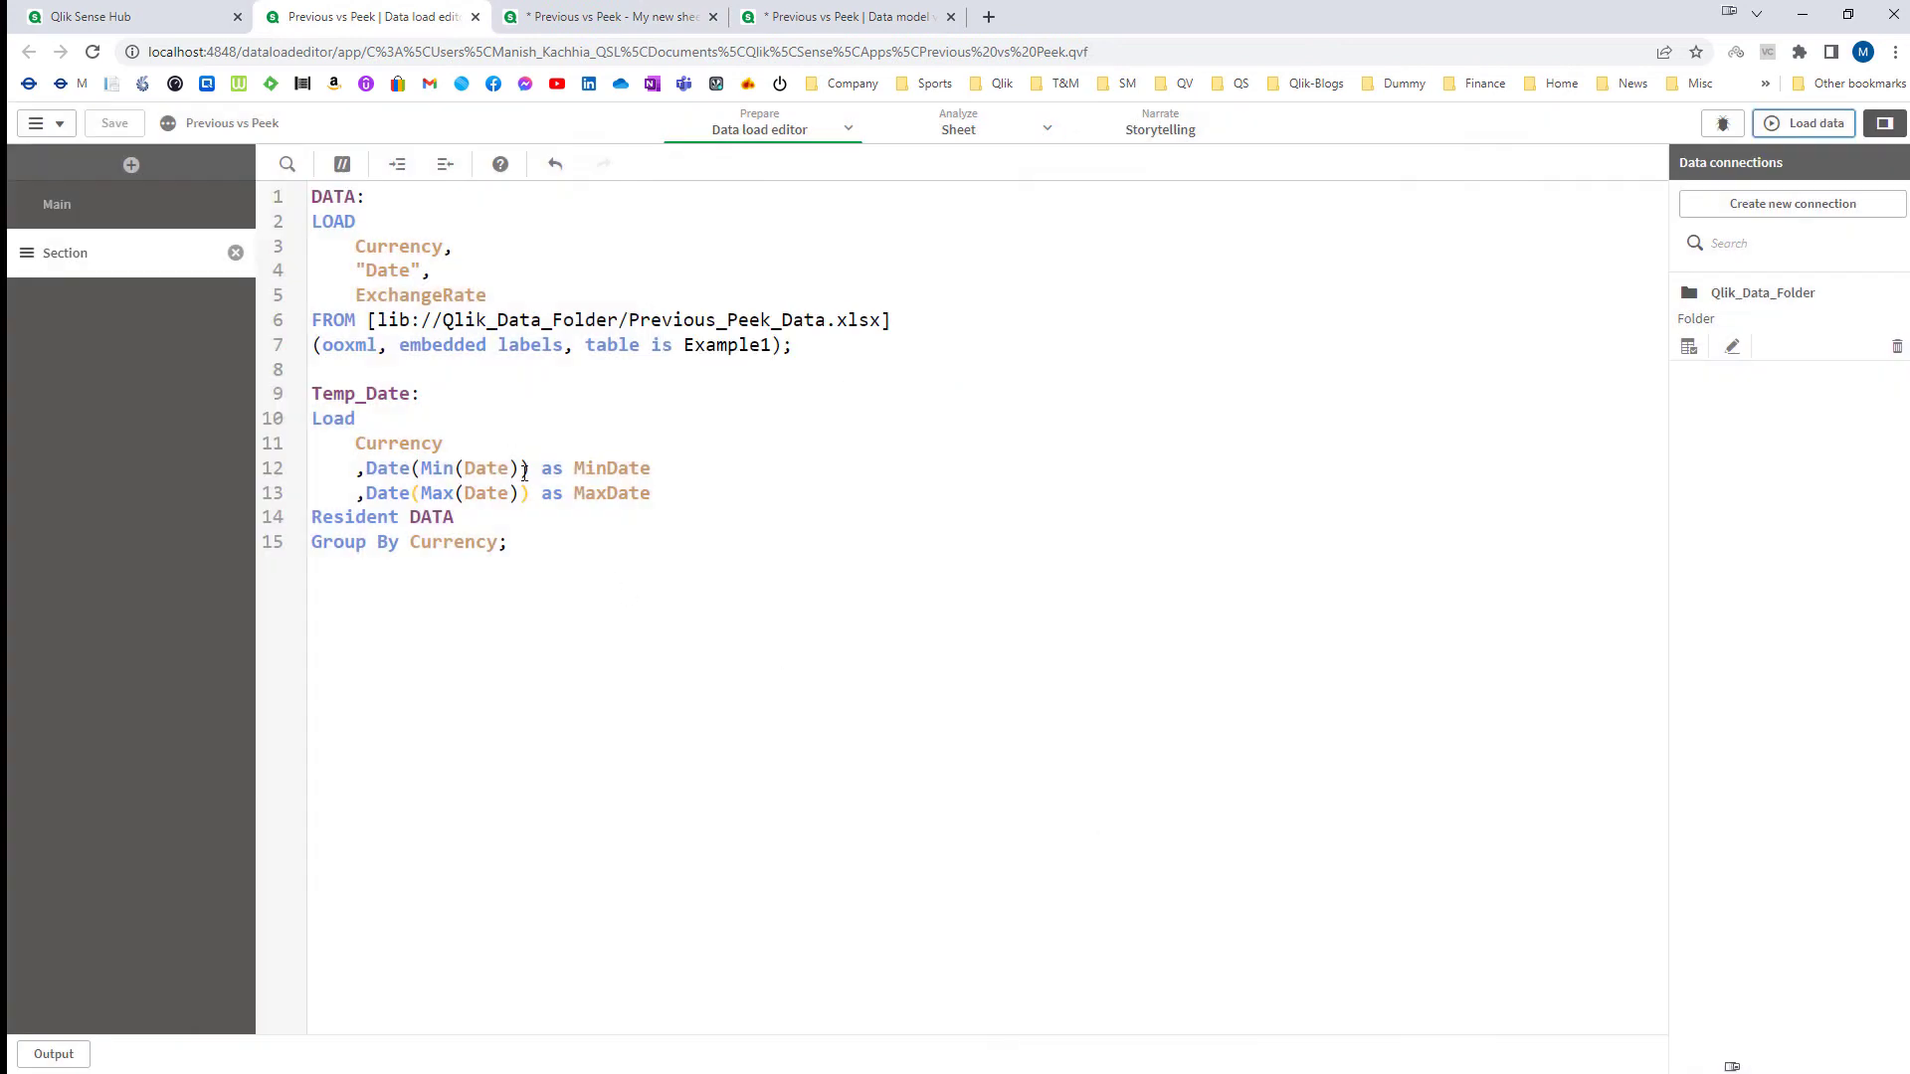
Step: Insert a preceding Load under the Temp_Date label with Currency and MinDate + IterNo() - 1 as TempDate
click(508, 396)
key(Return)
key(Up)
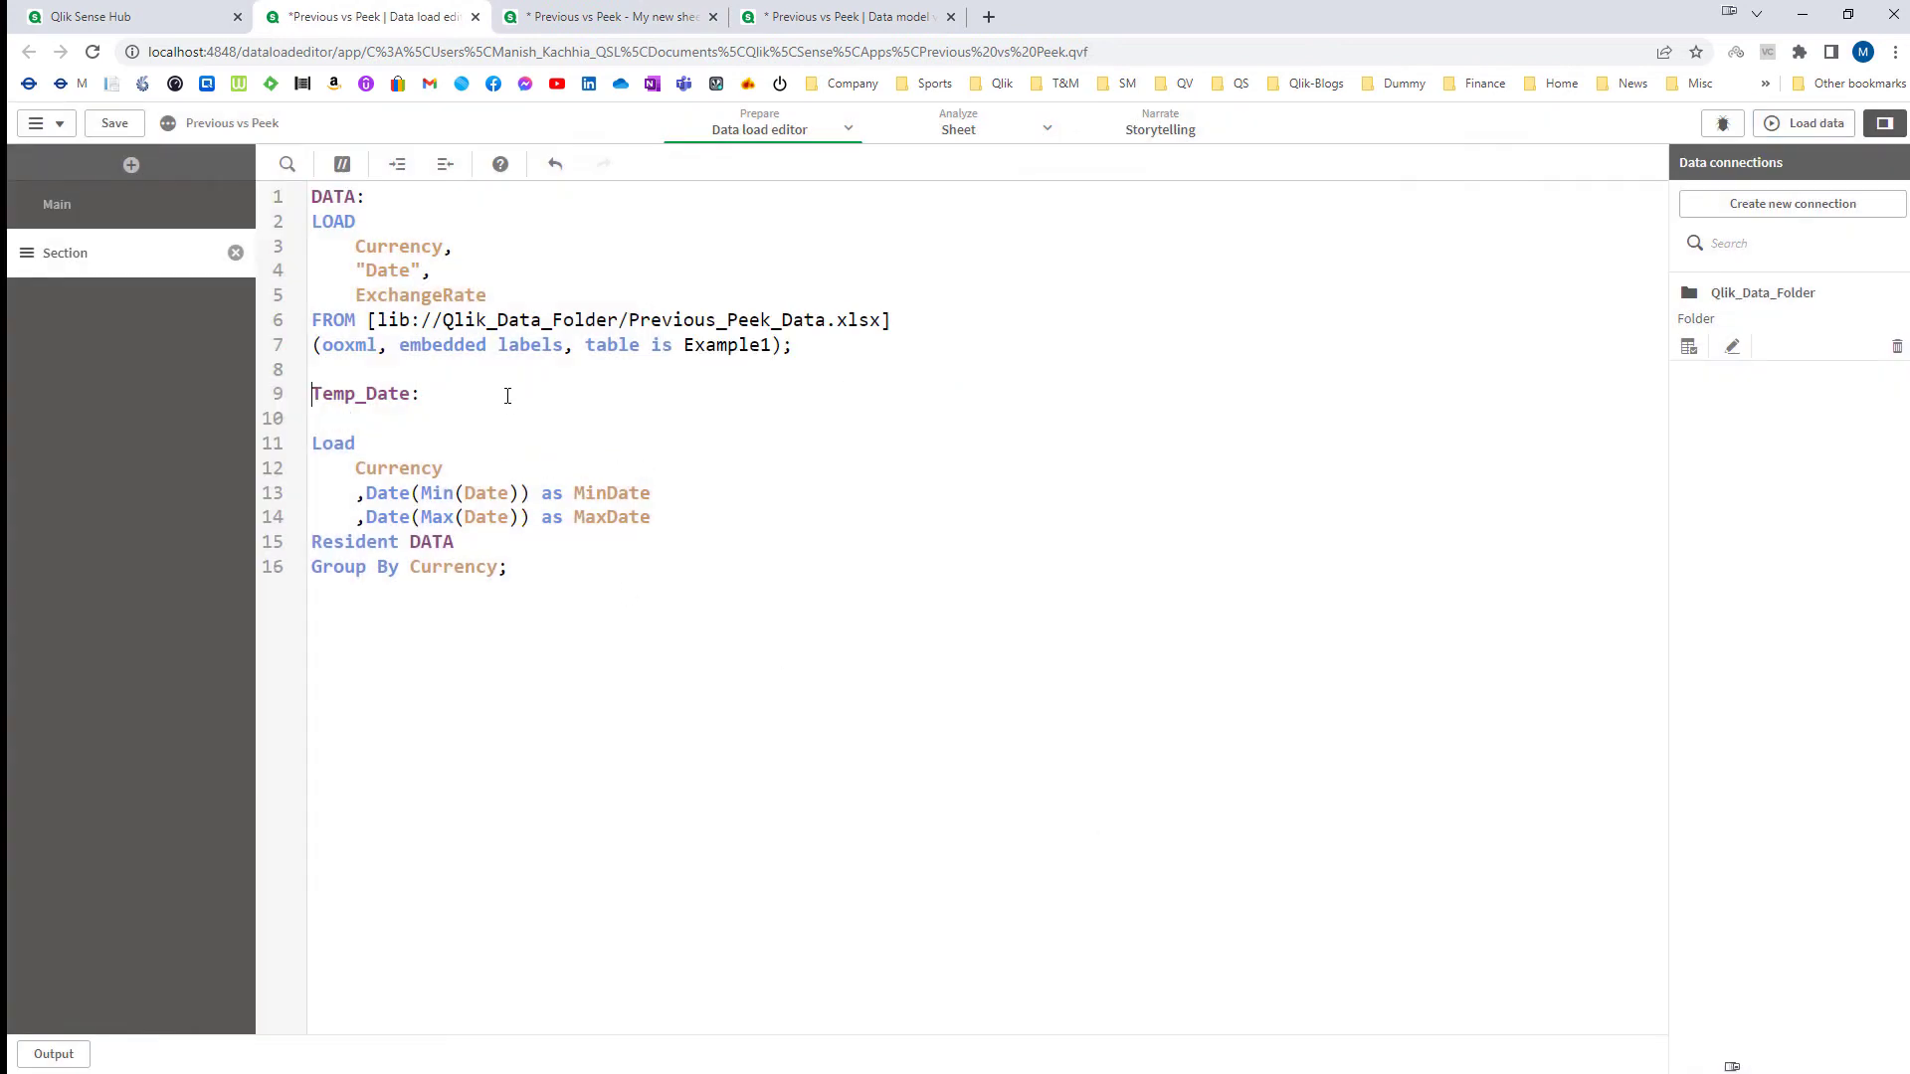
text(Load)
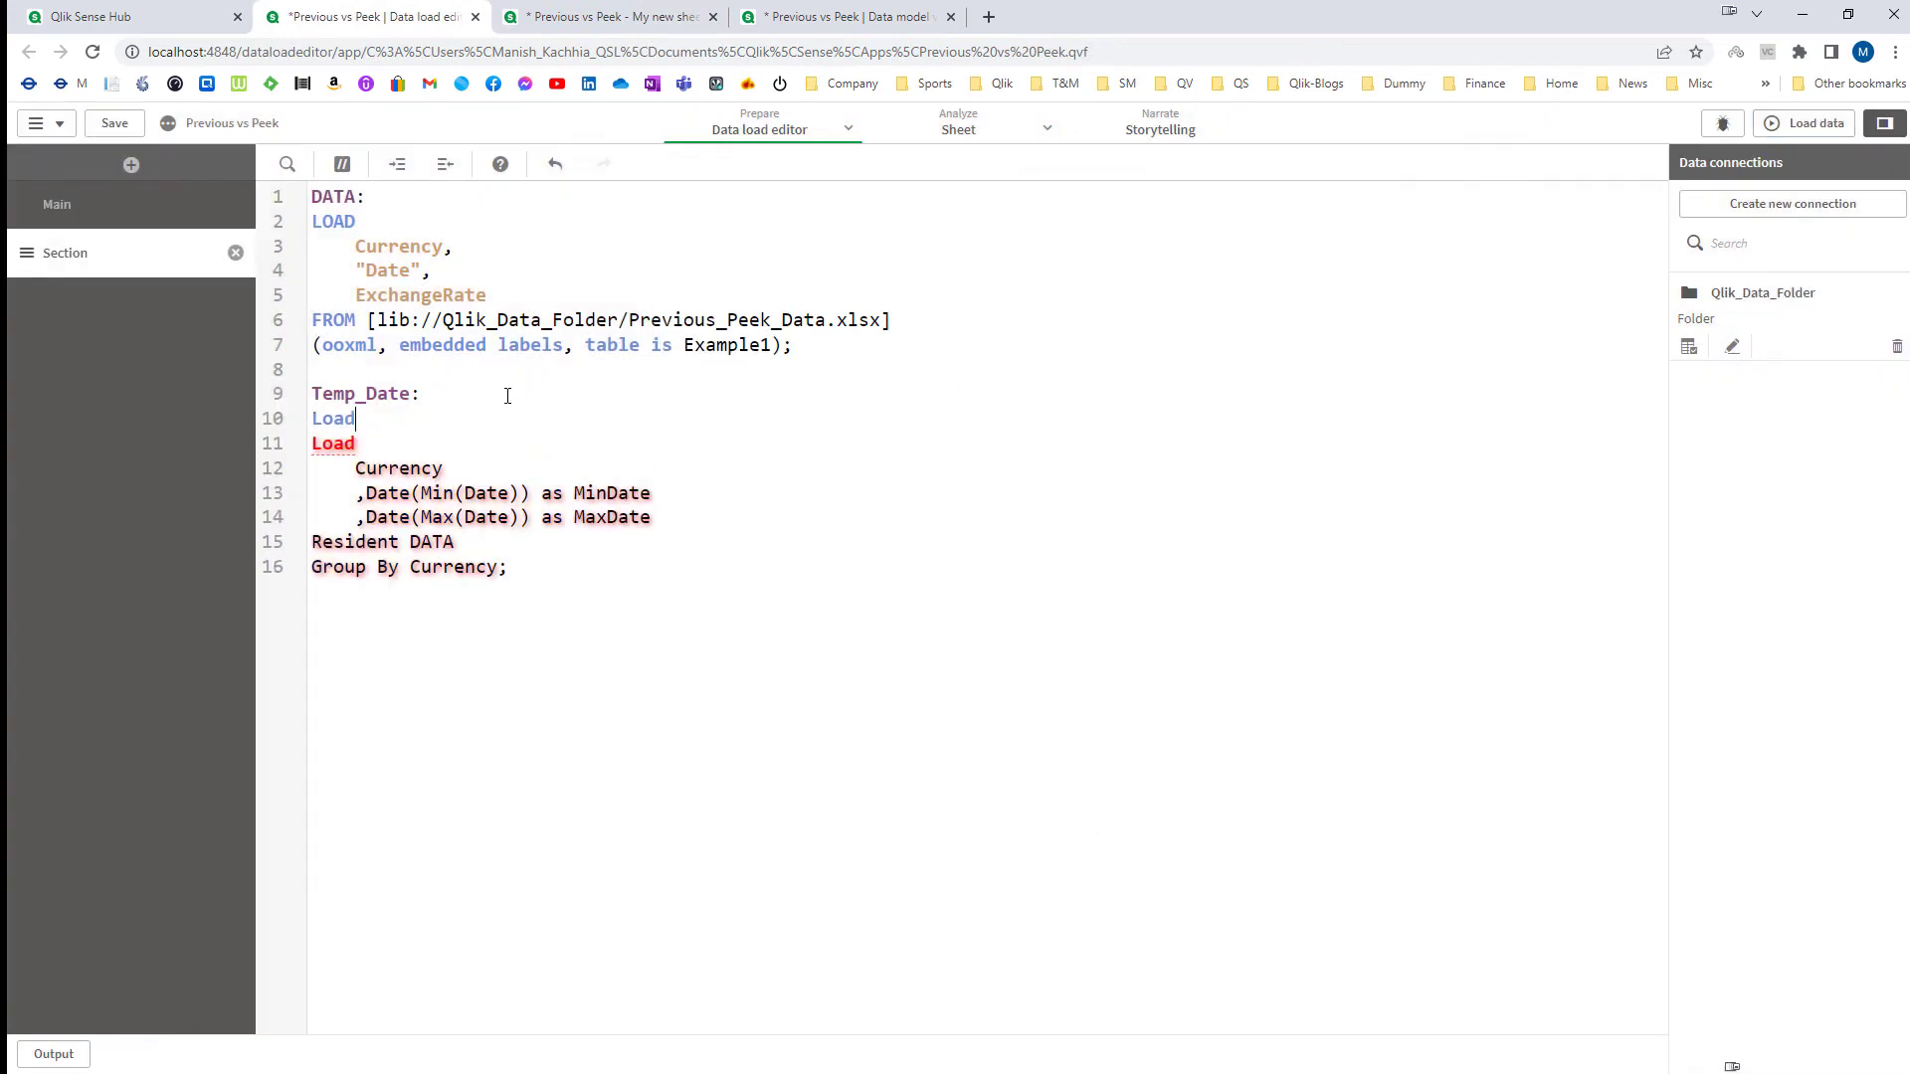
key(Tab)
key(Return)
text(Currency)
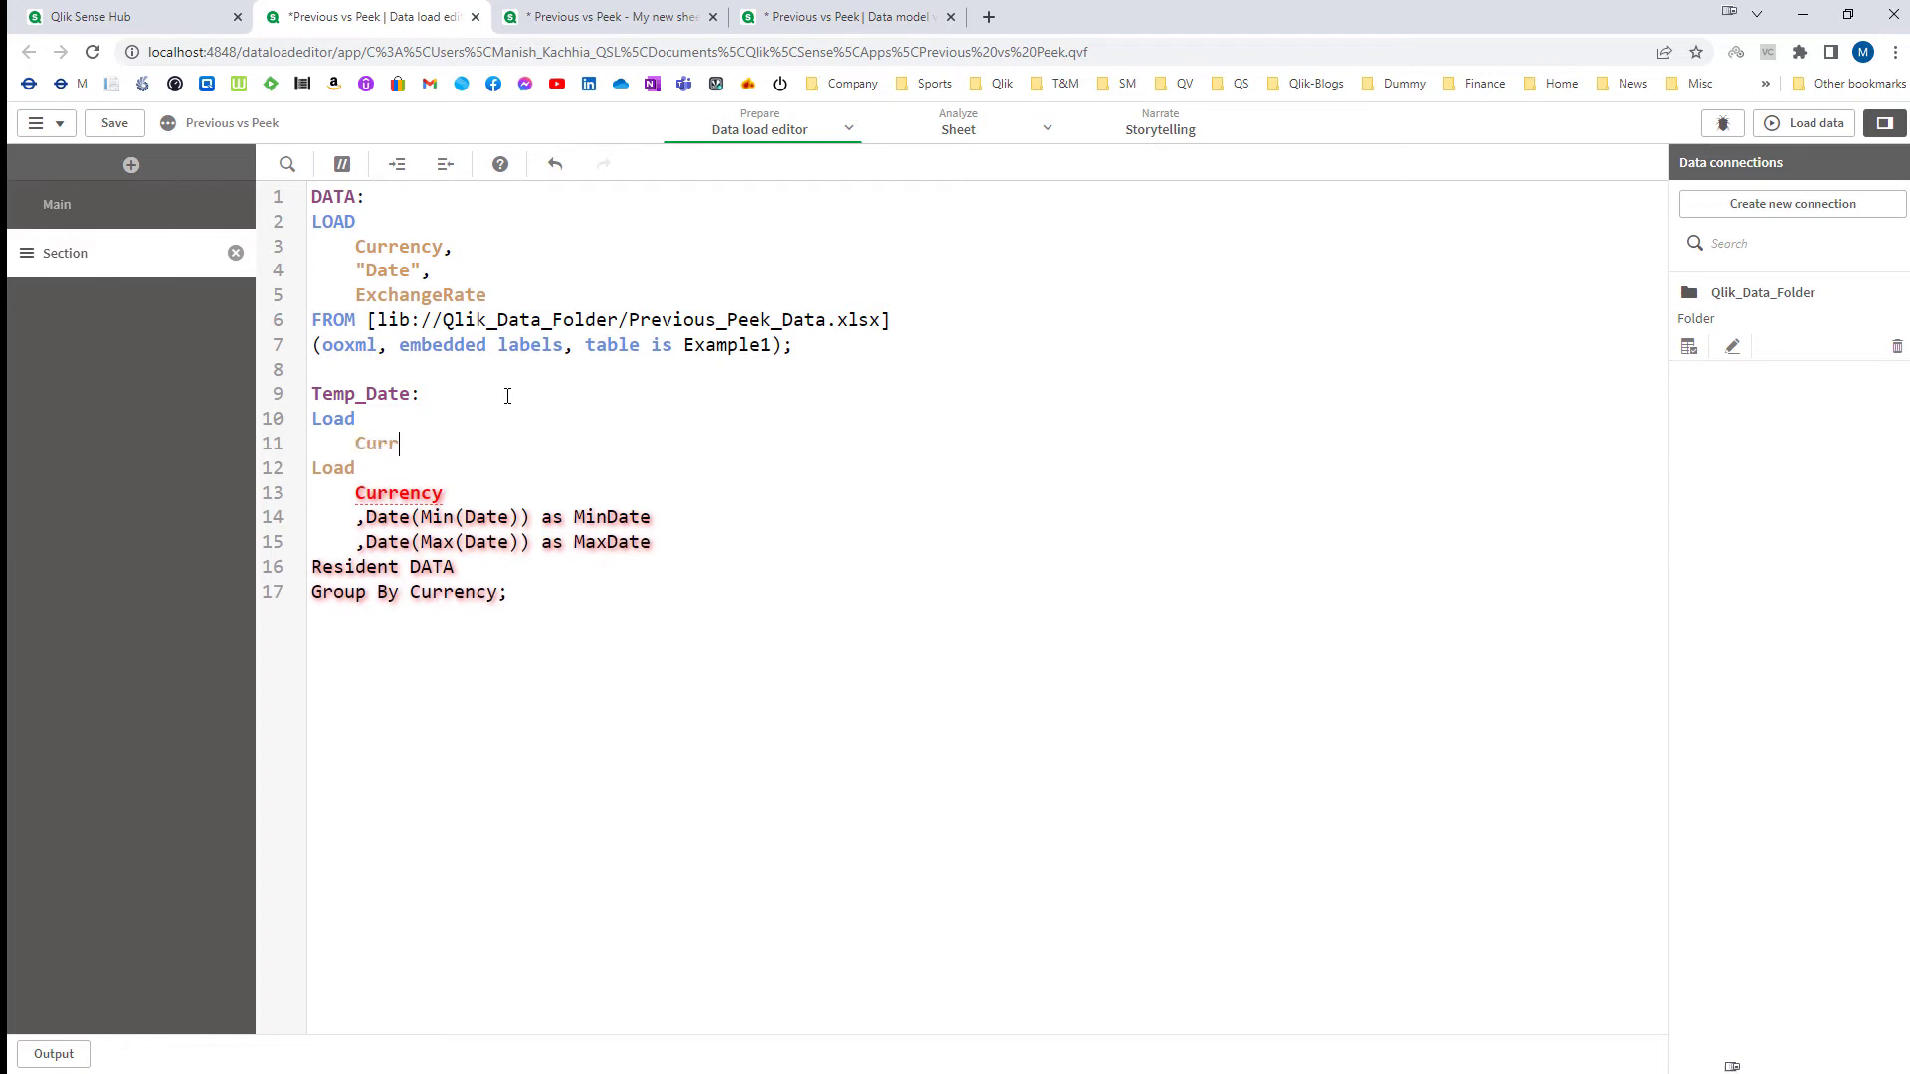
key(Return)
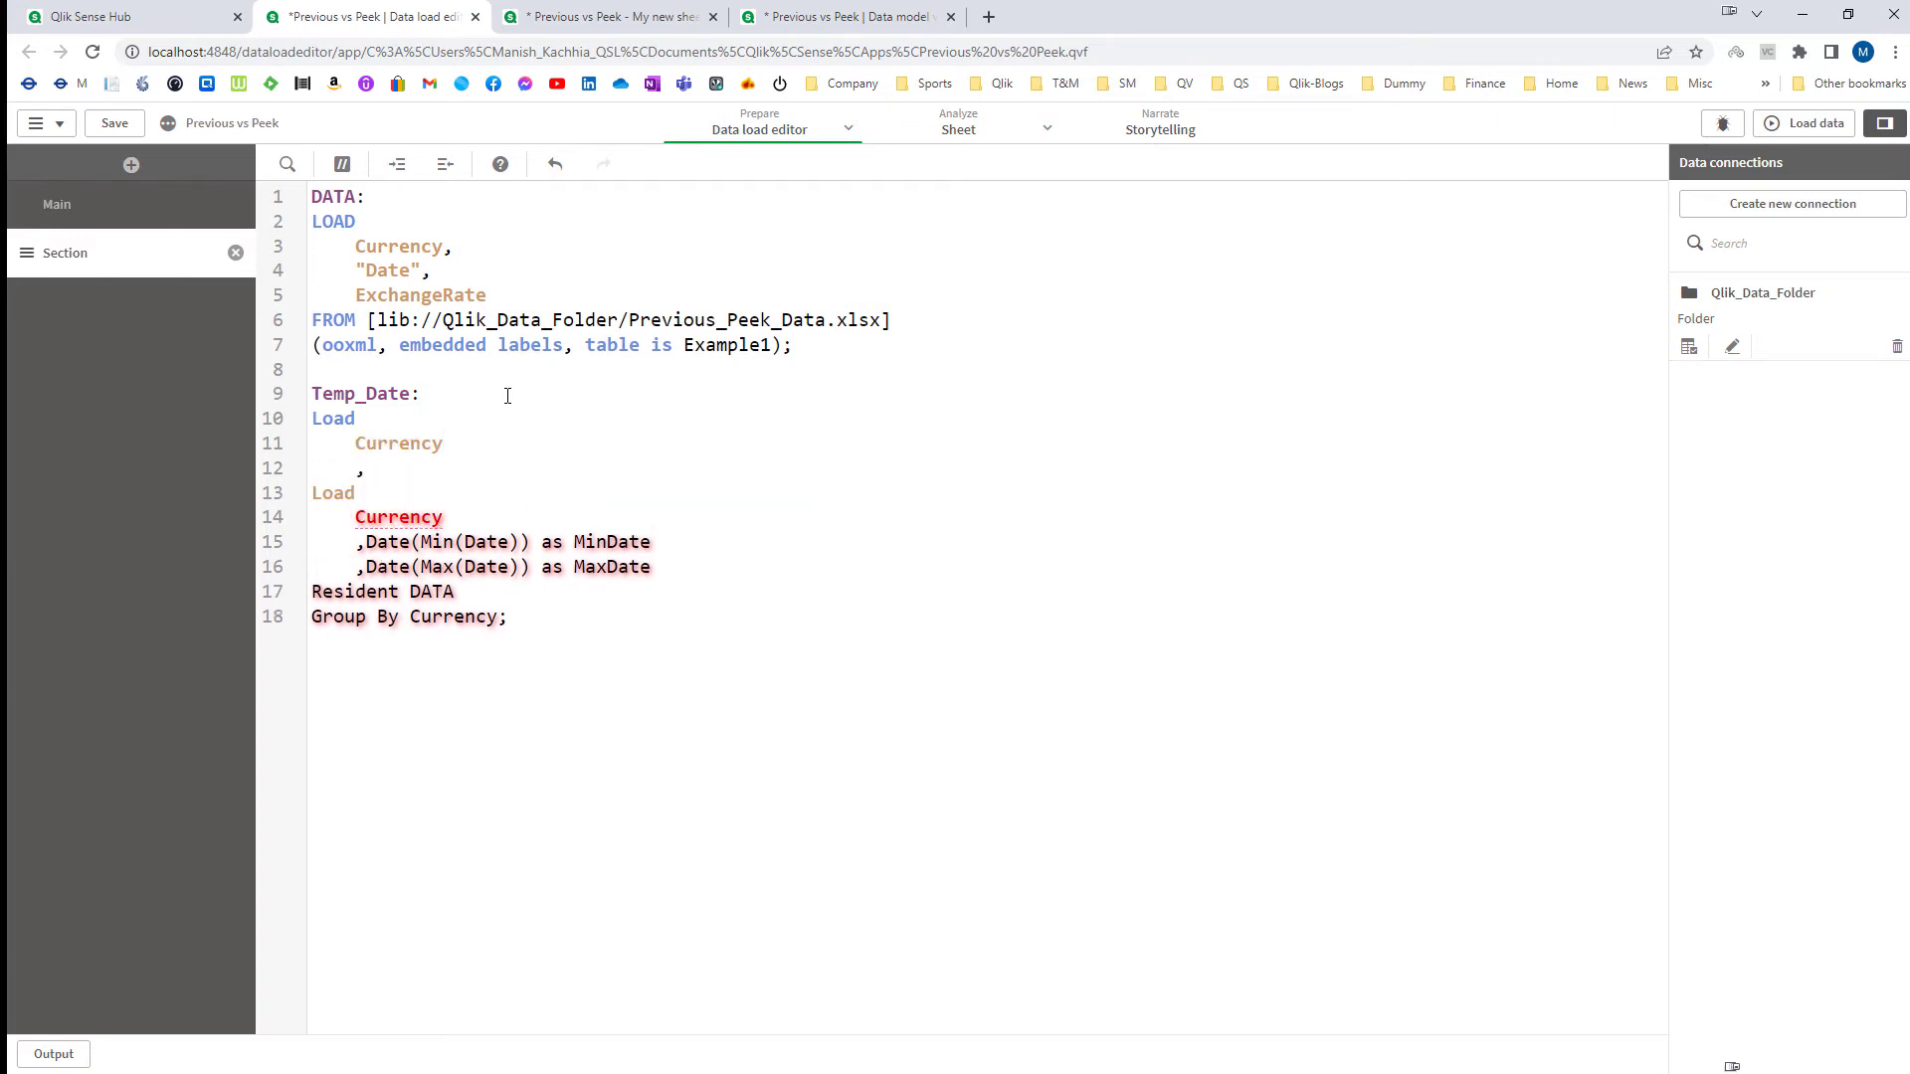
text(MinDate)
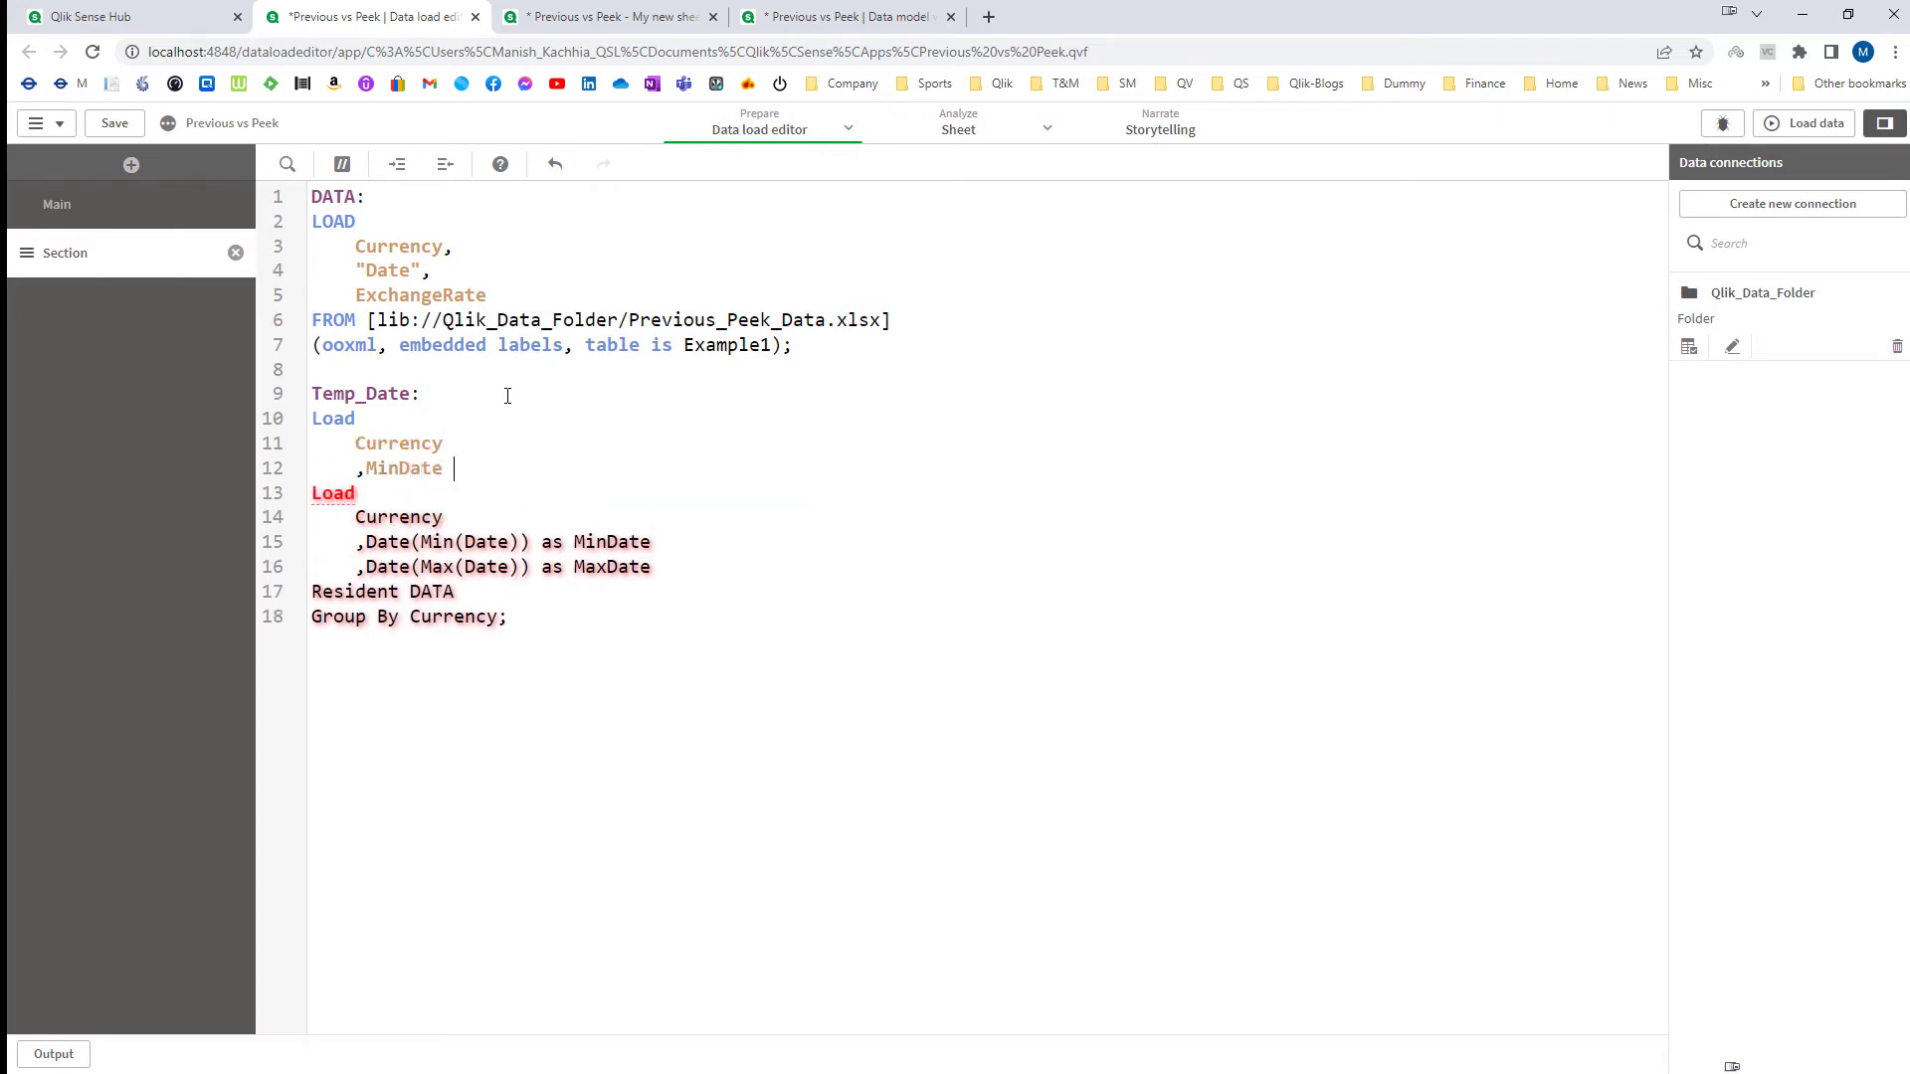
text( + IterNo() - 1 as TempDate)
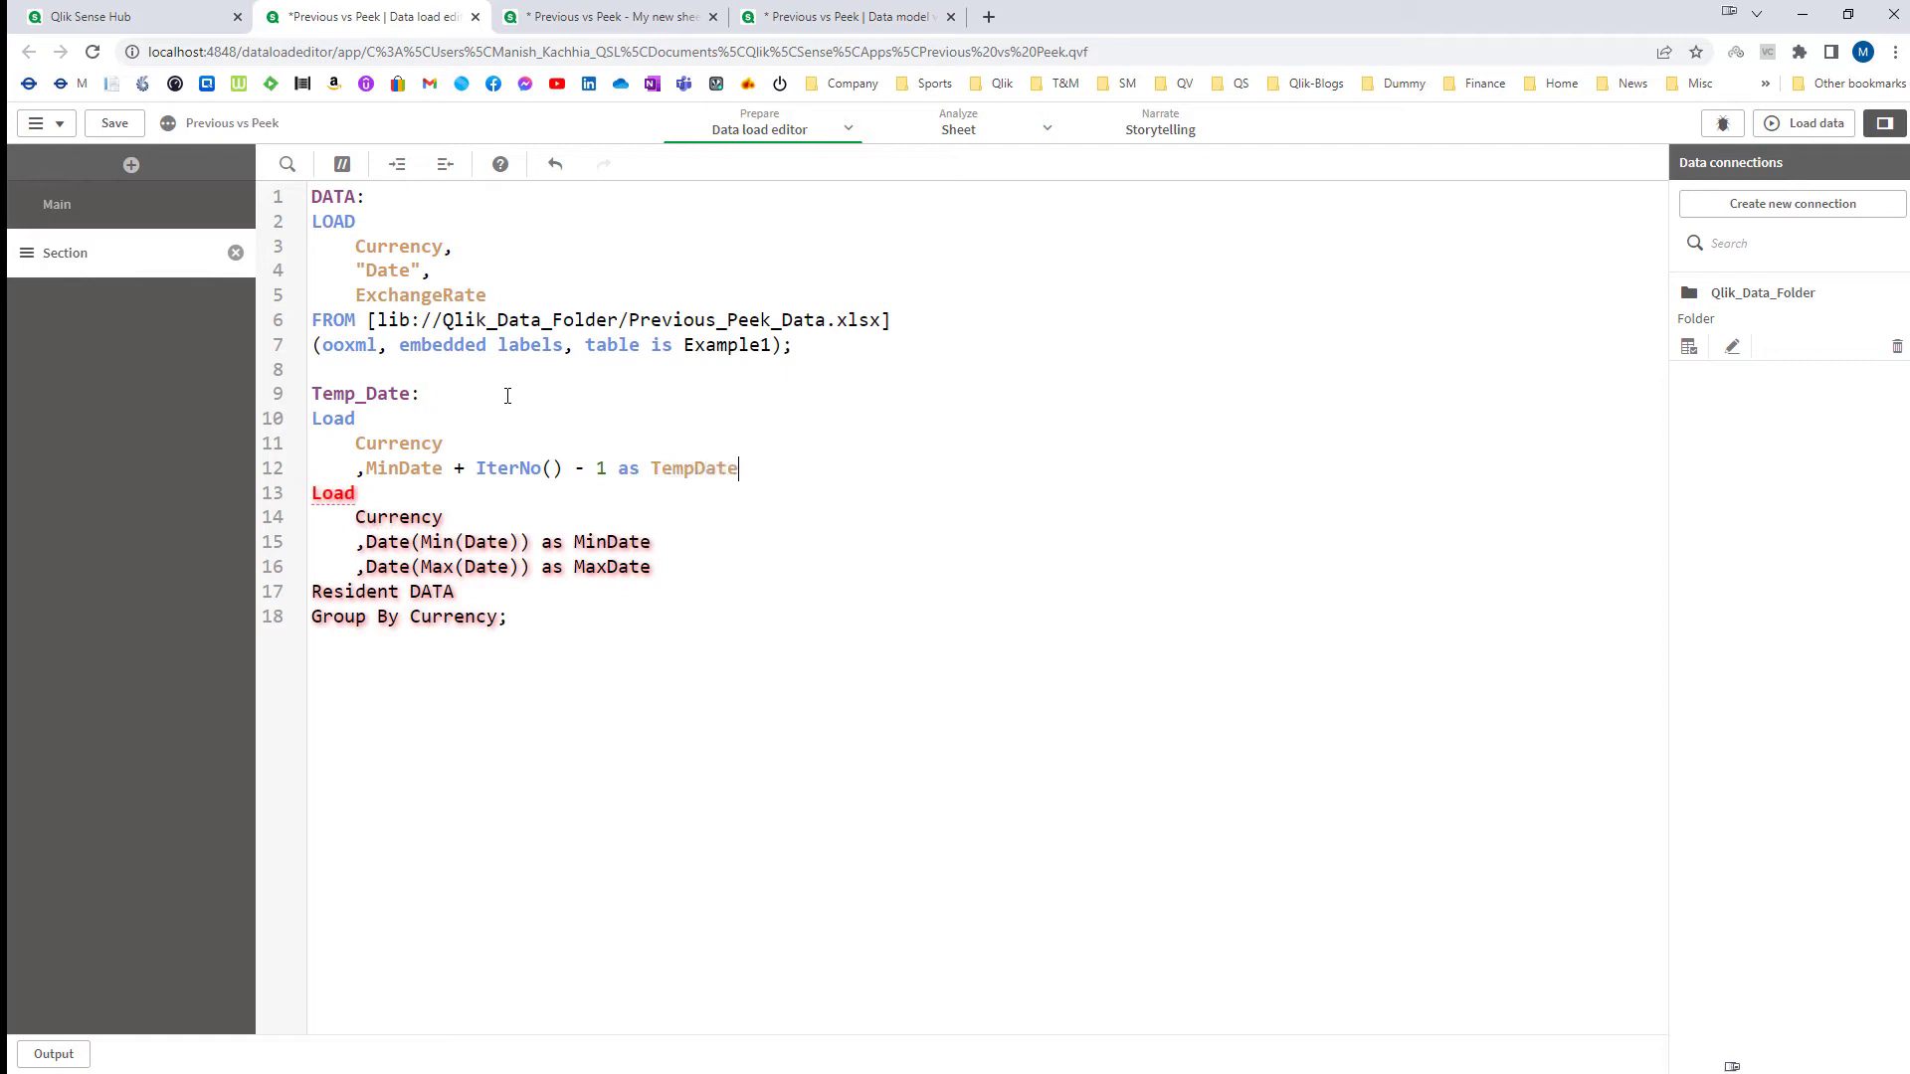
Step: End the preceding Load with the clause While MinDate + IterNo() - 1 <= MaxDate; and select the whole labelled block
key(Return)
text(While)
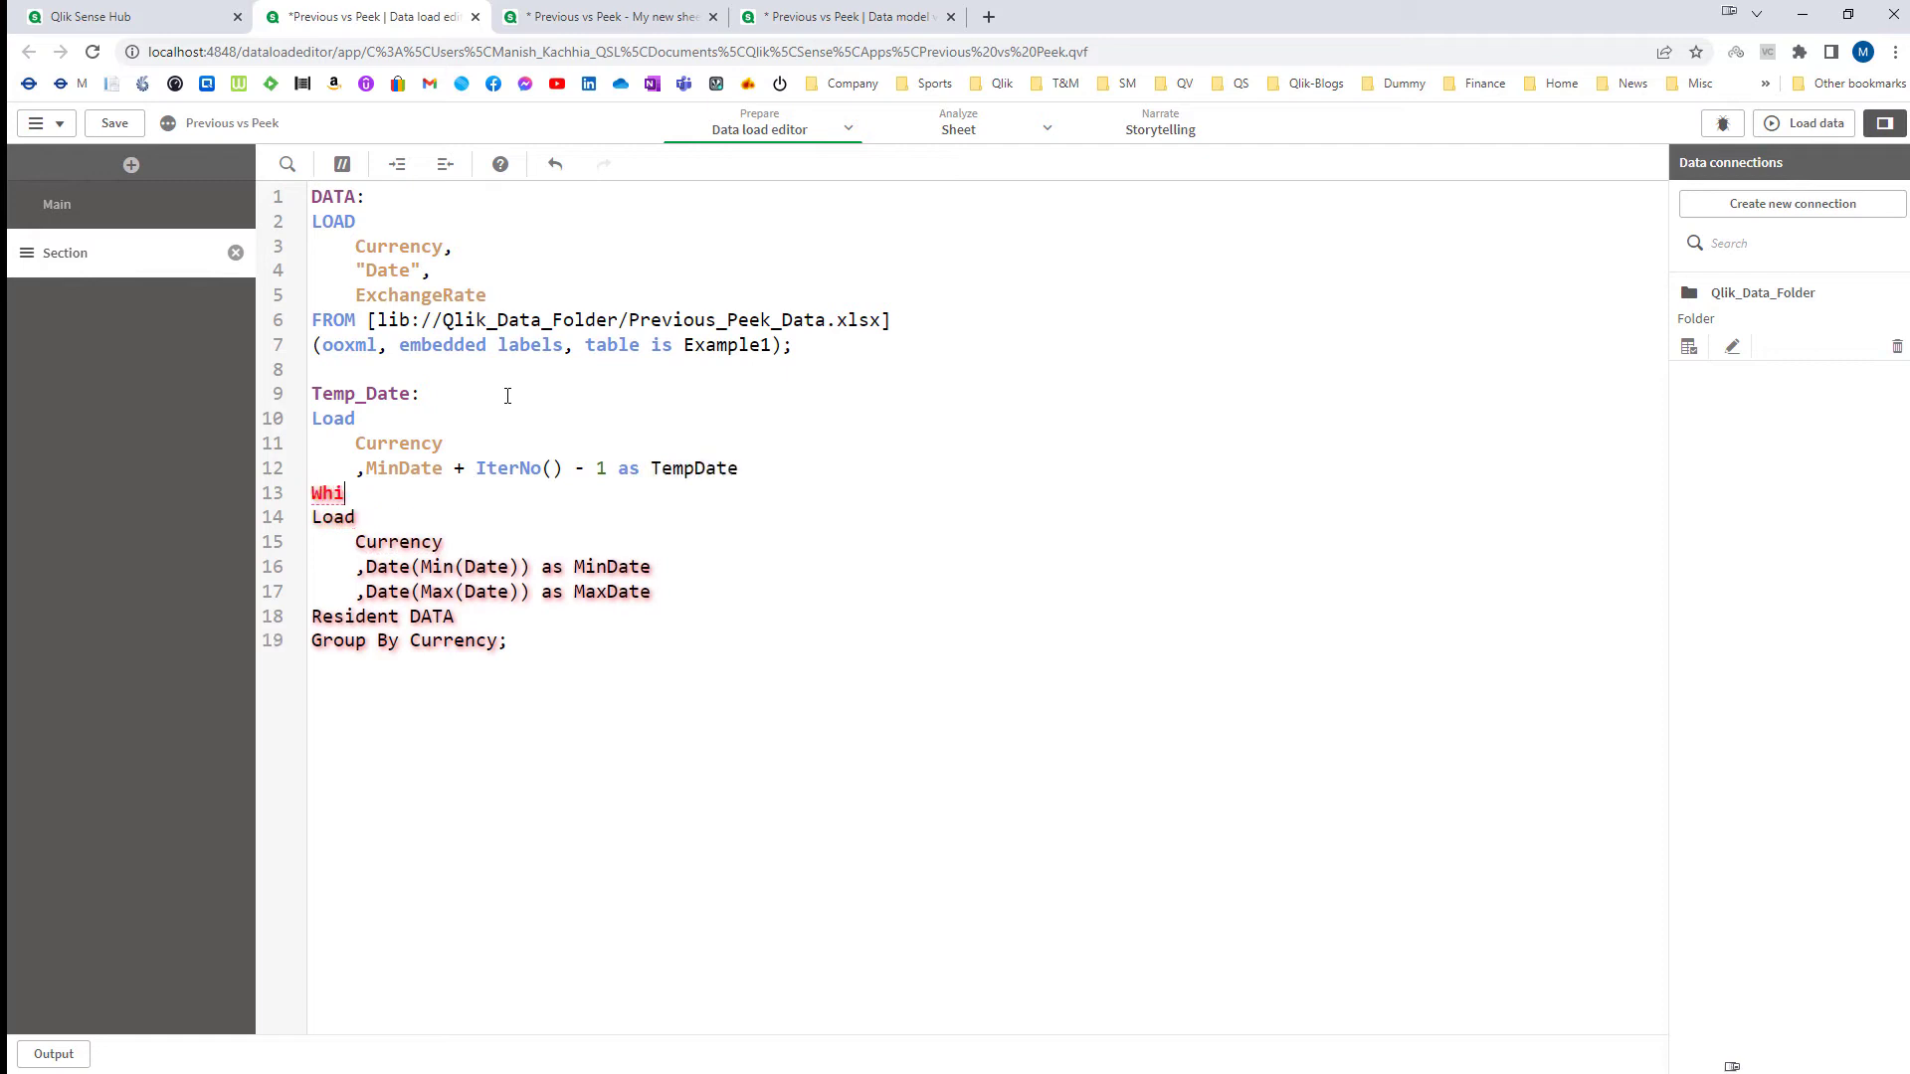
key(Up)
drag(467, 468, 604, 476)
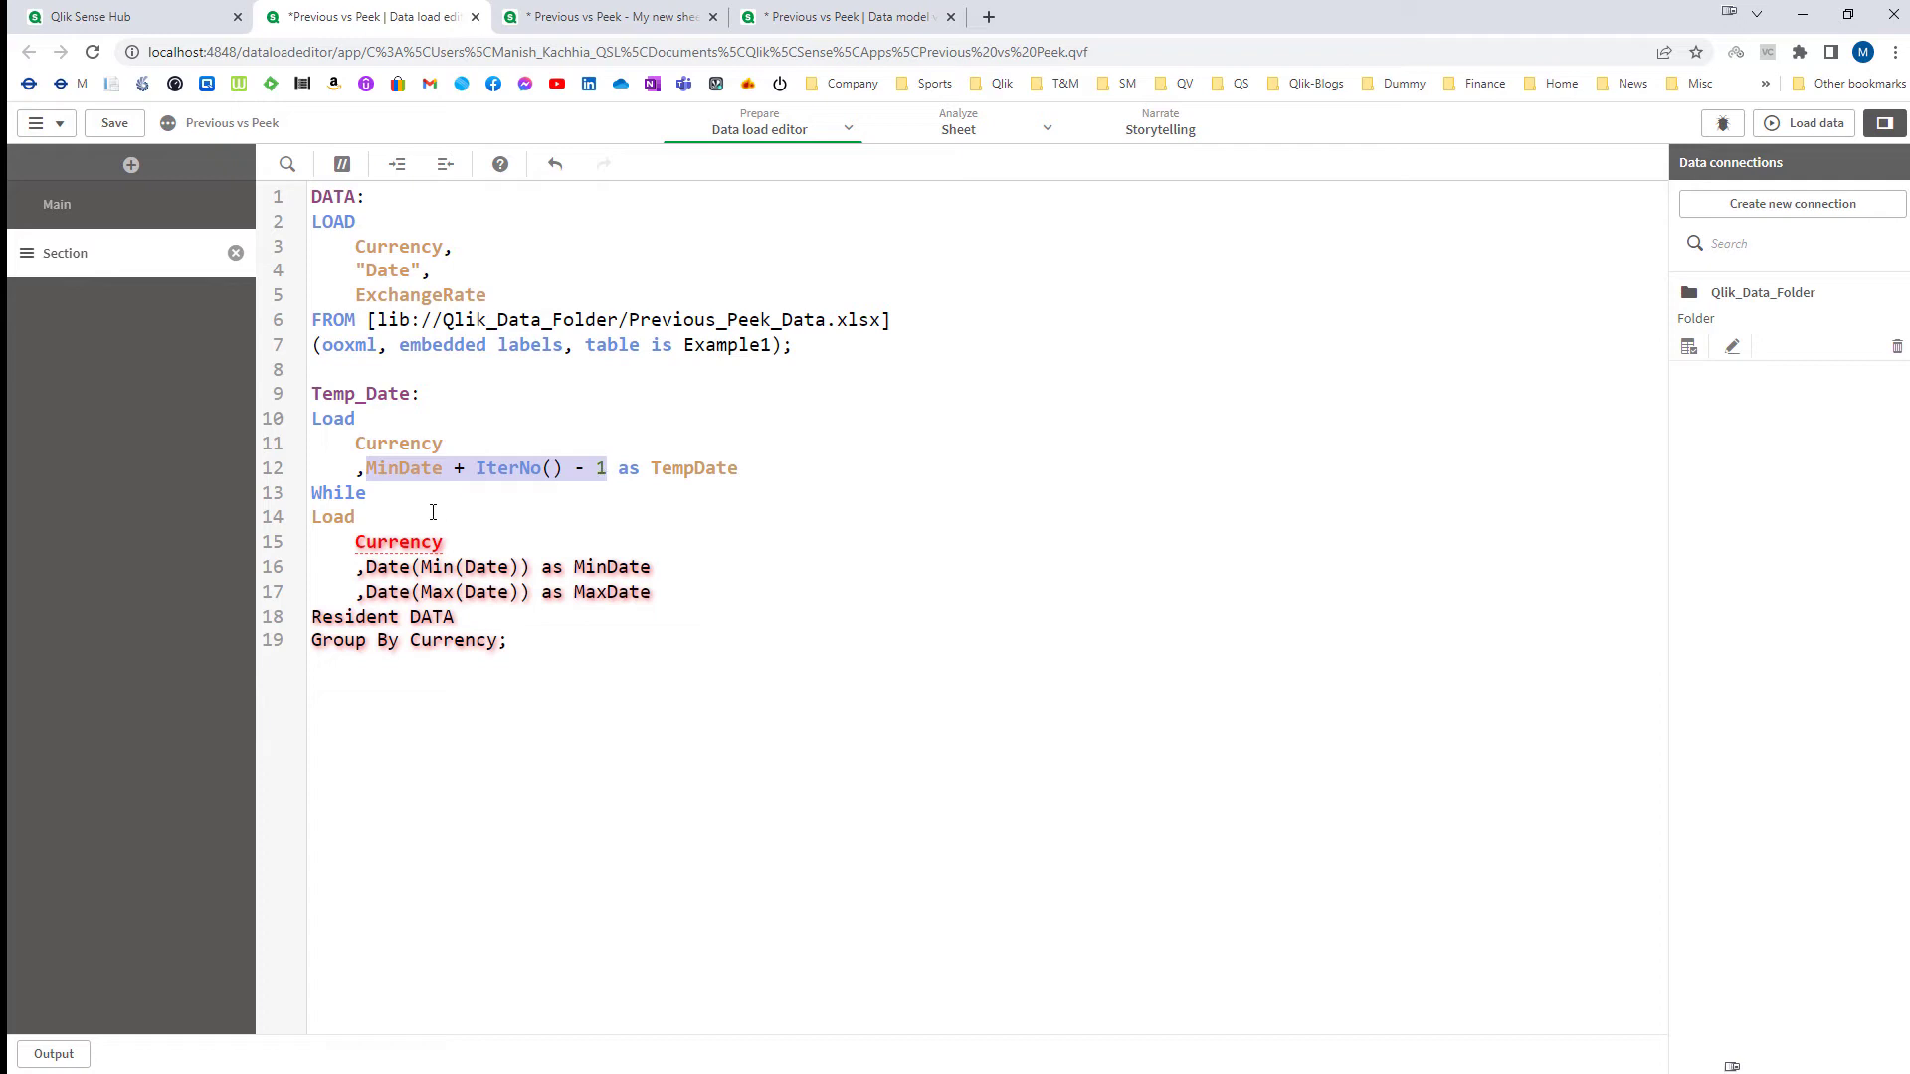
key(ctrl+c)
key(Down)
key(ctrl+v)
text(<)
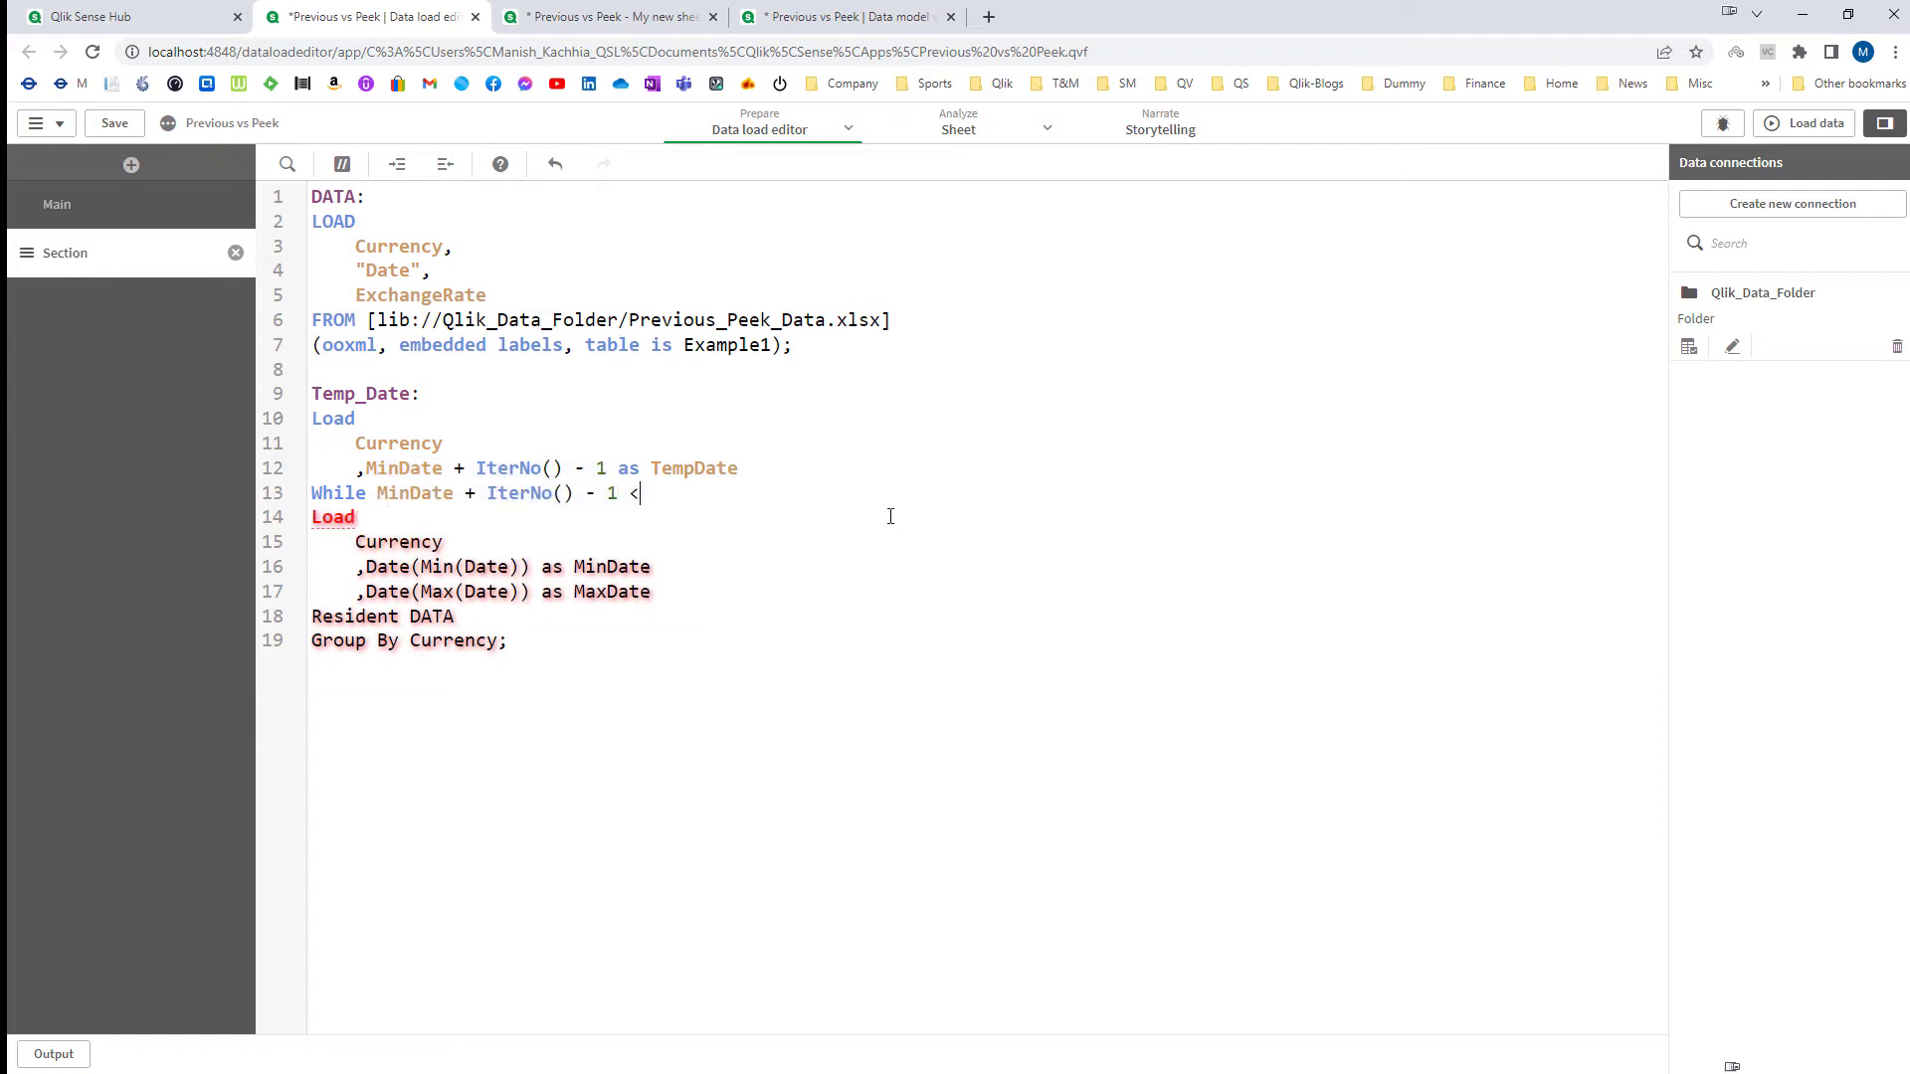
text(= Max)
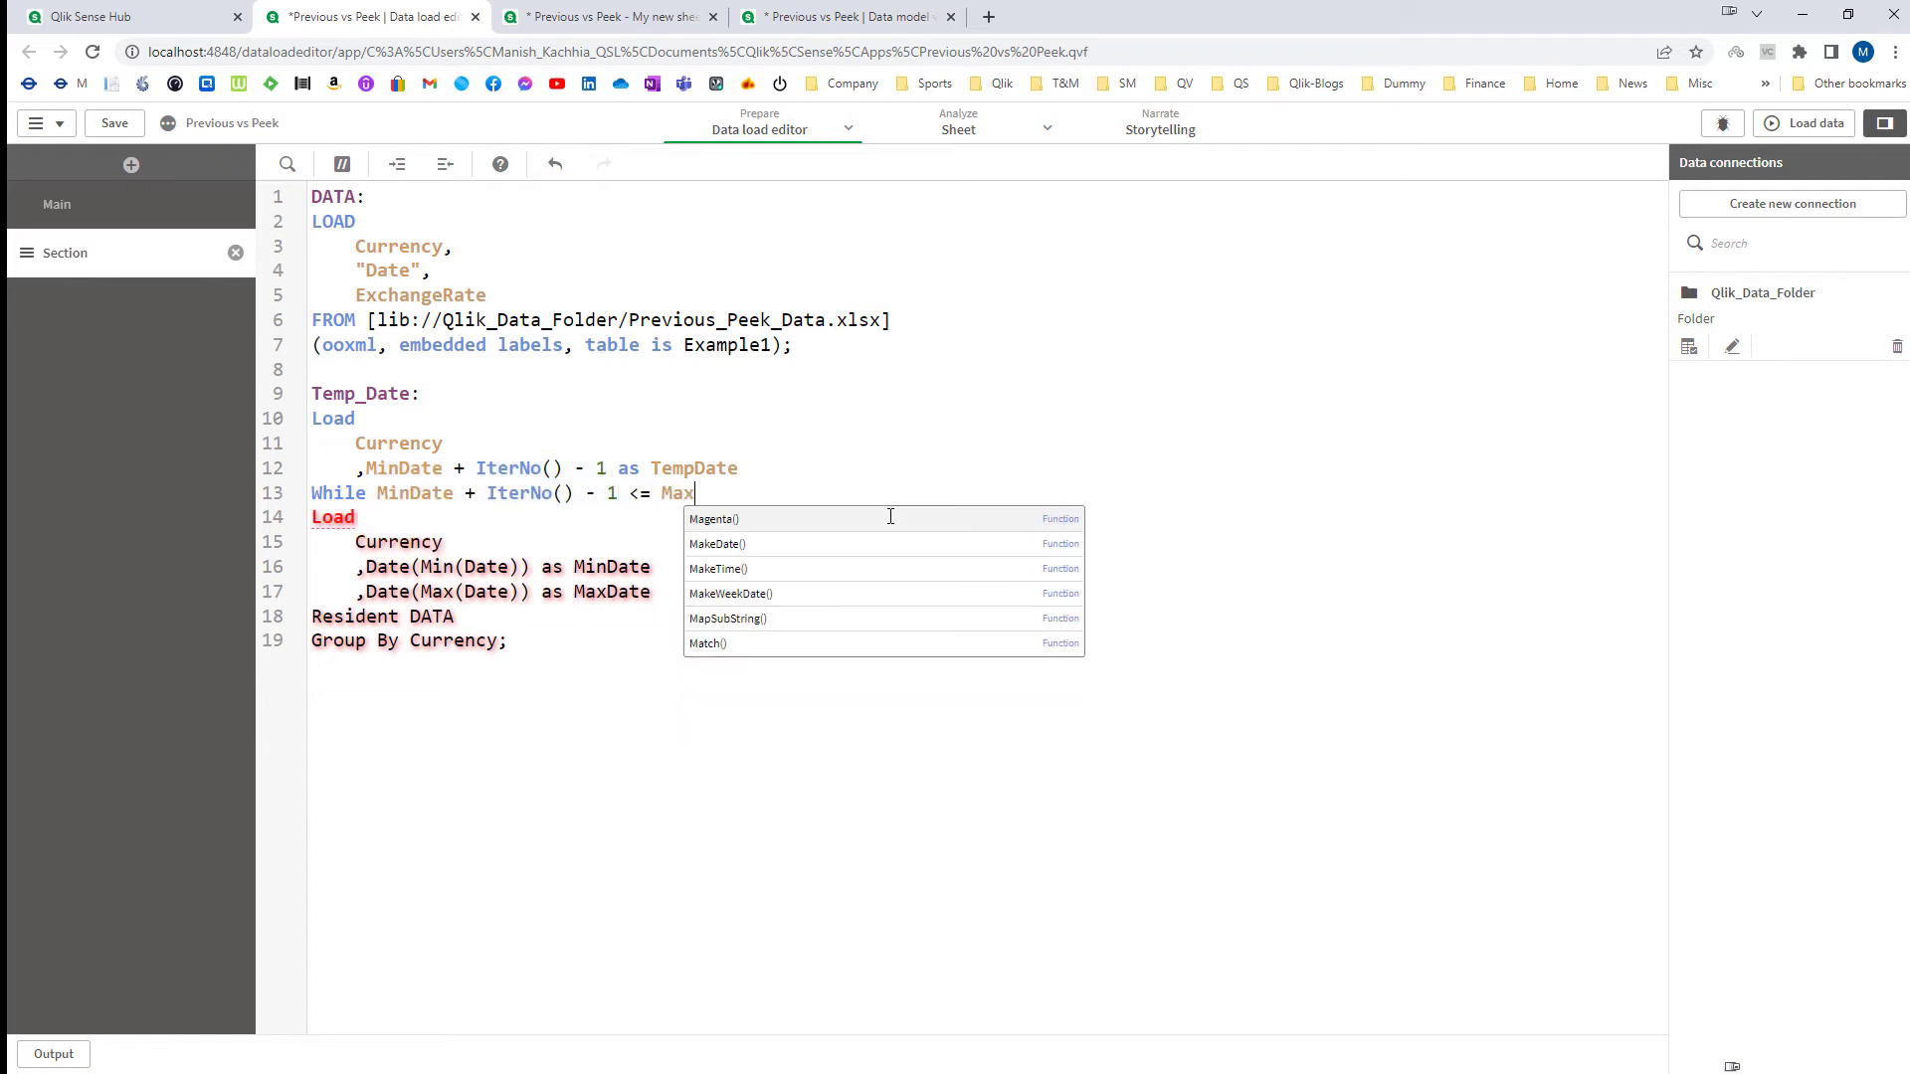
text(Date;)
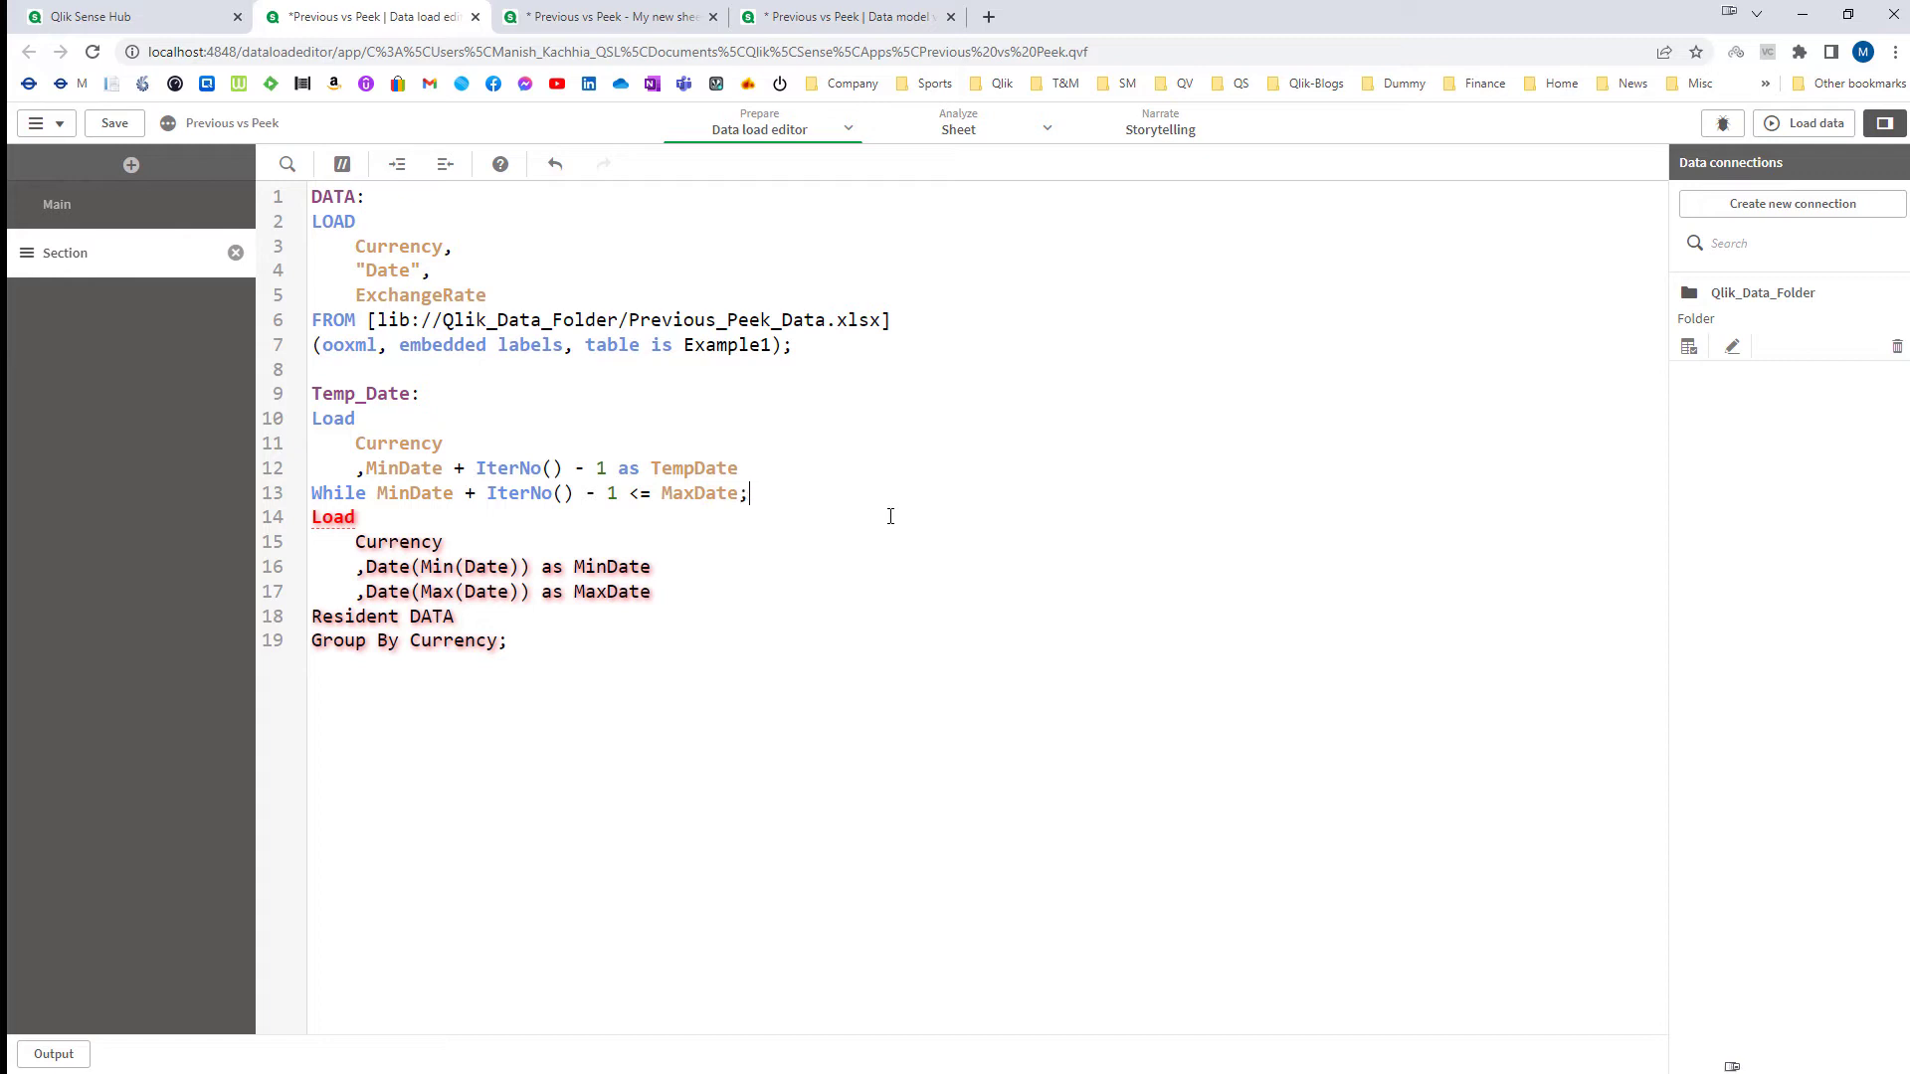
drag(749, 493, 297, 409)
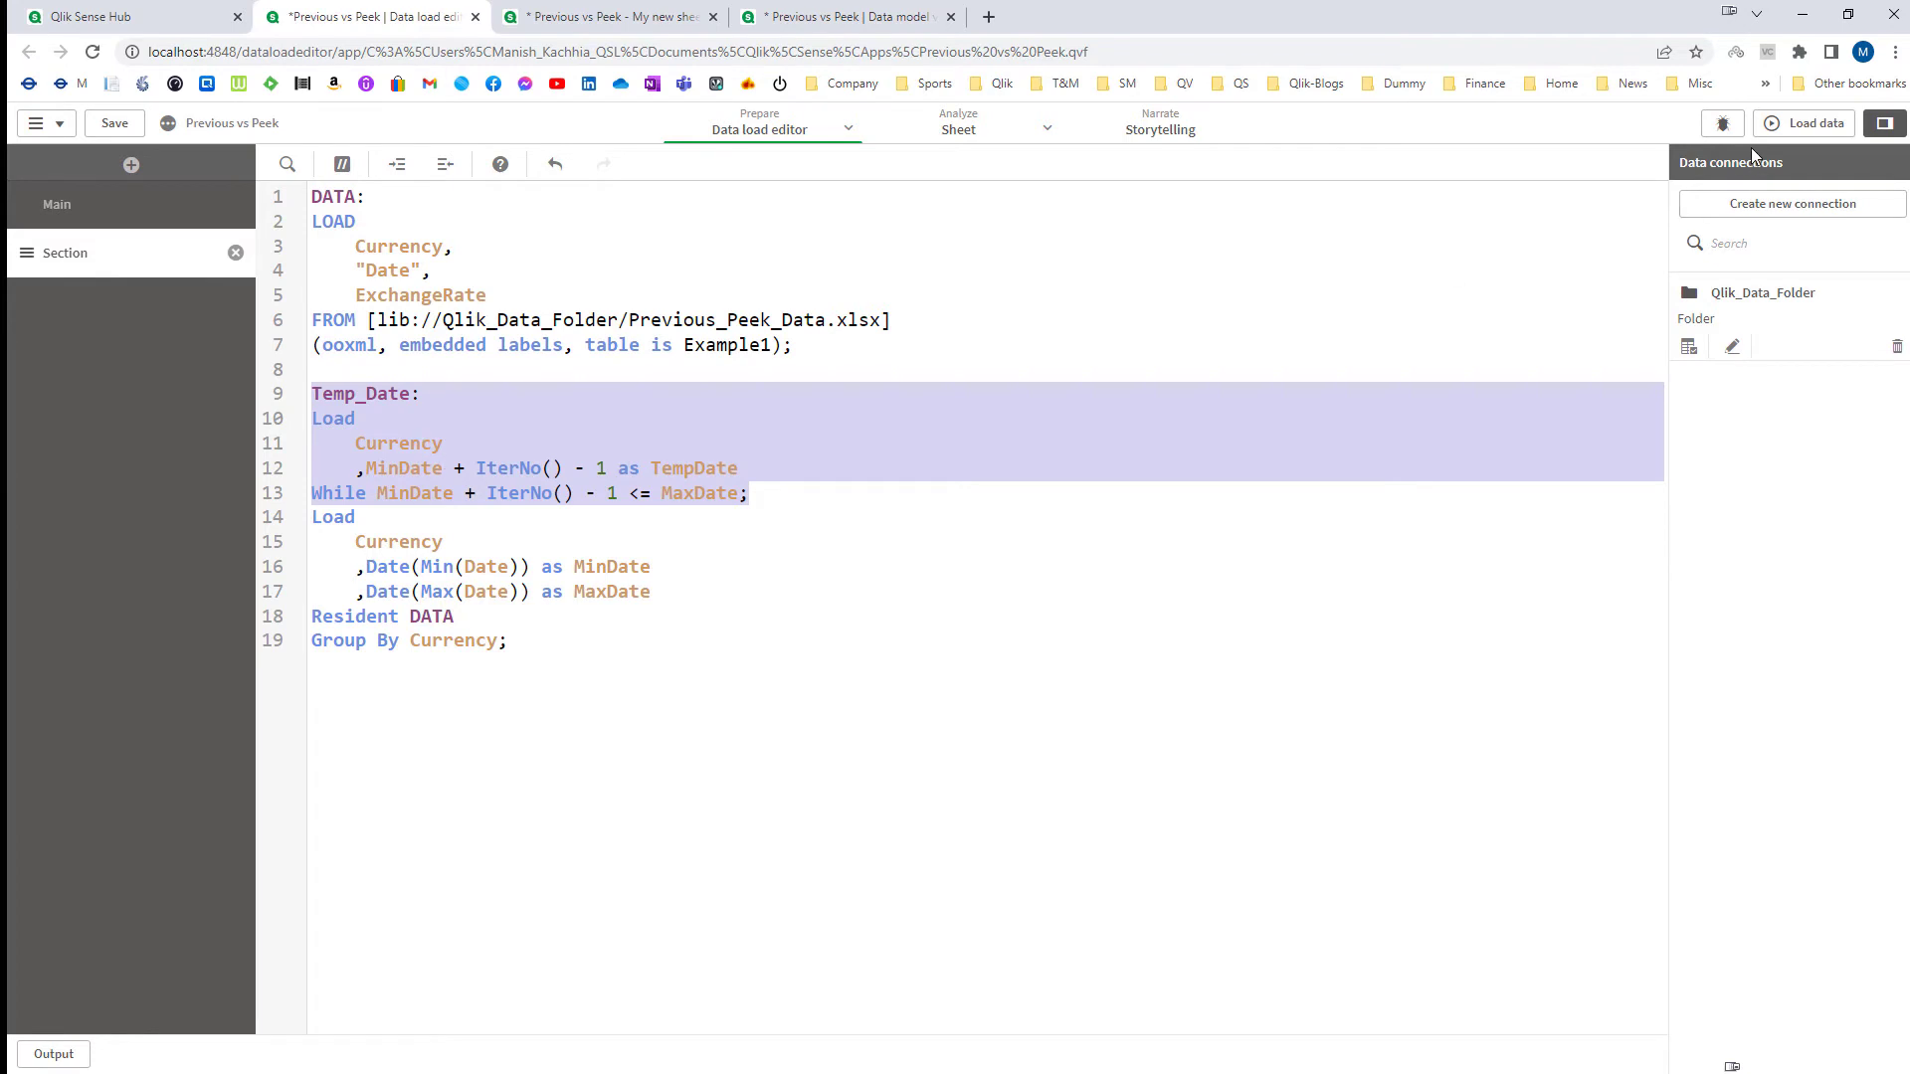
Step: Reload the data and remove the two invalid dimensions from the second table on the sheet
click(1805, 123)
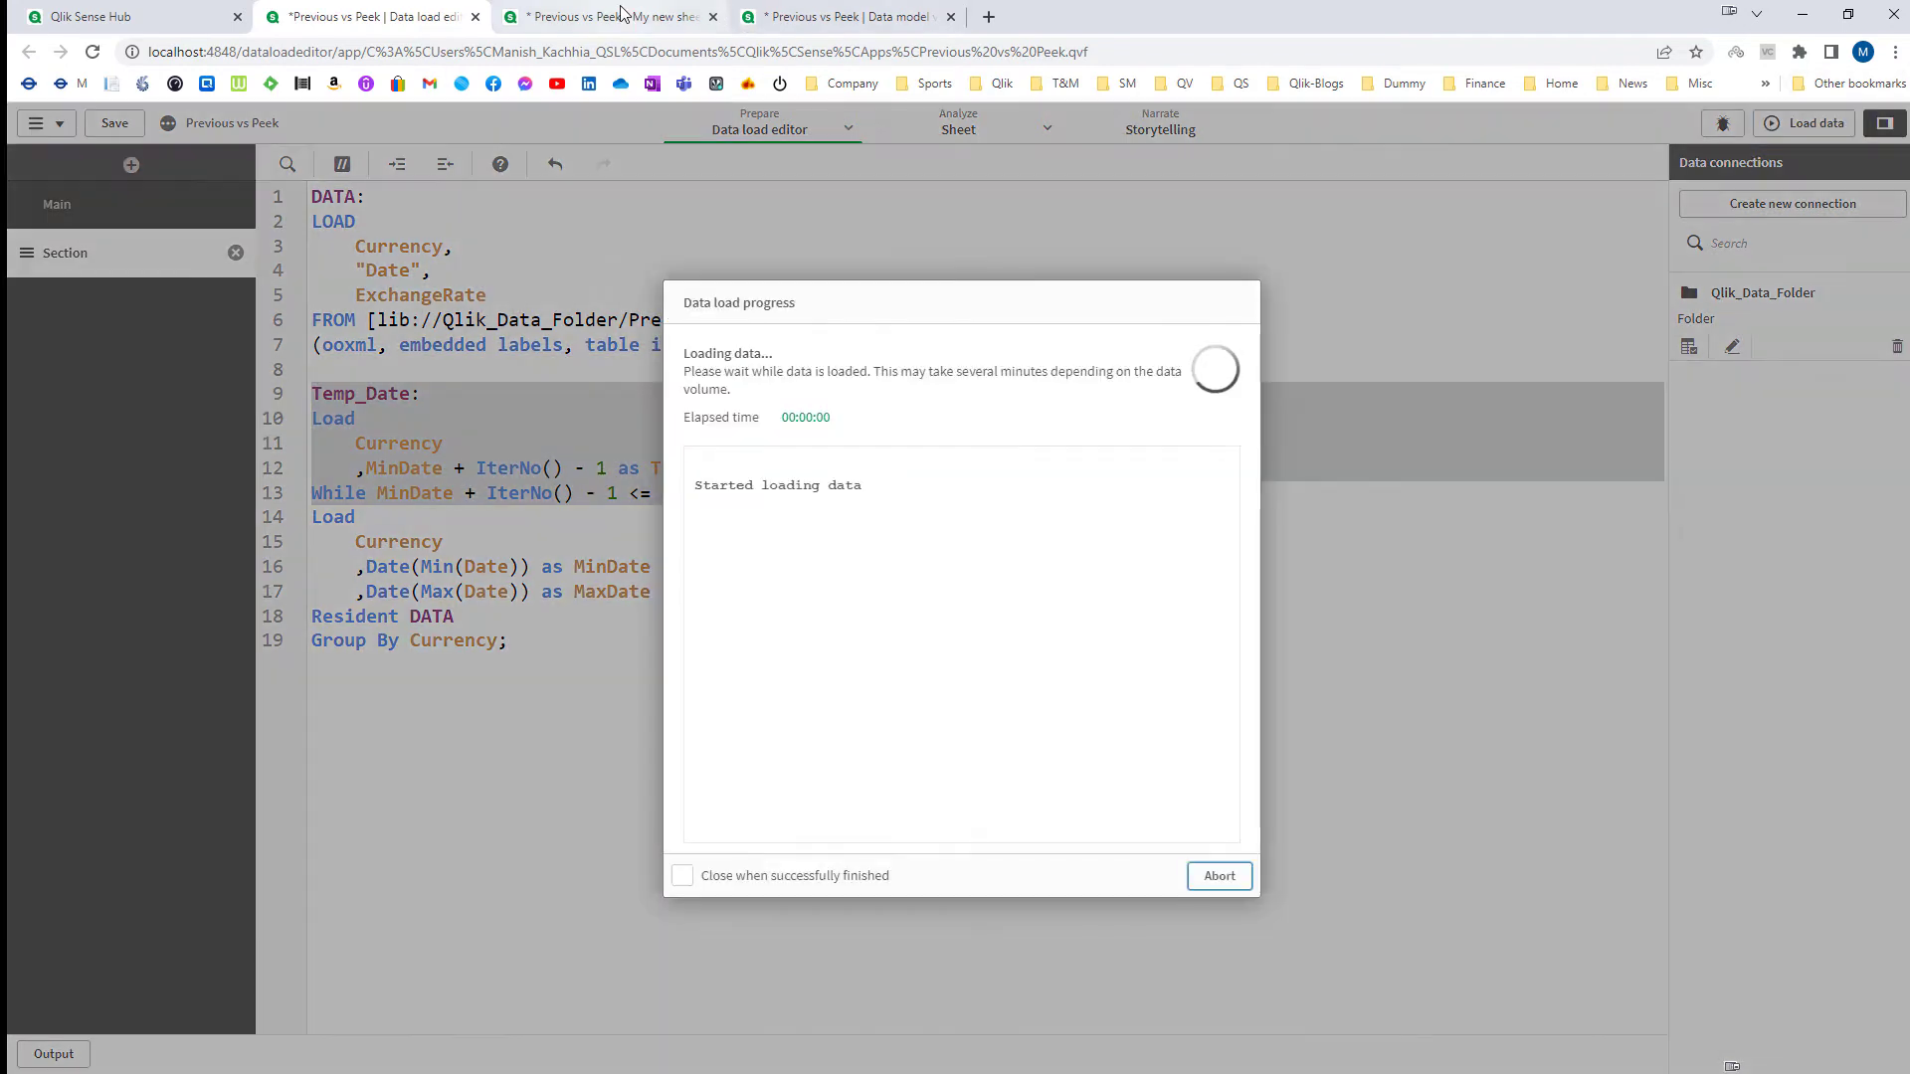
click(622, 14)
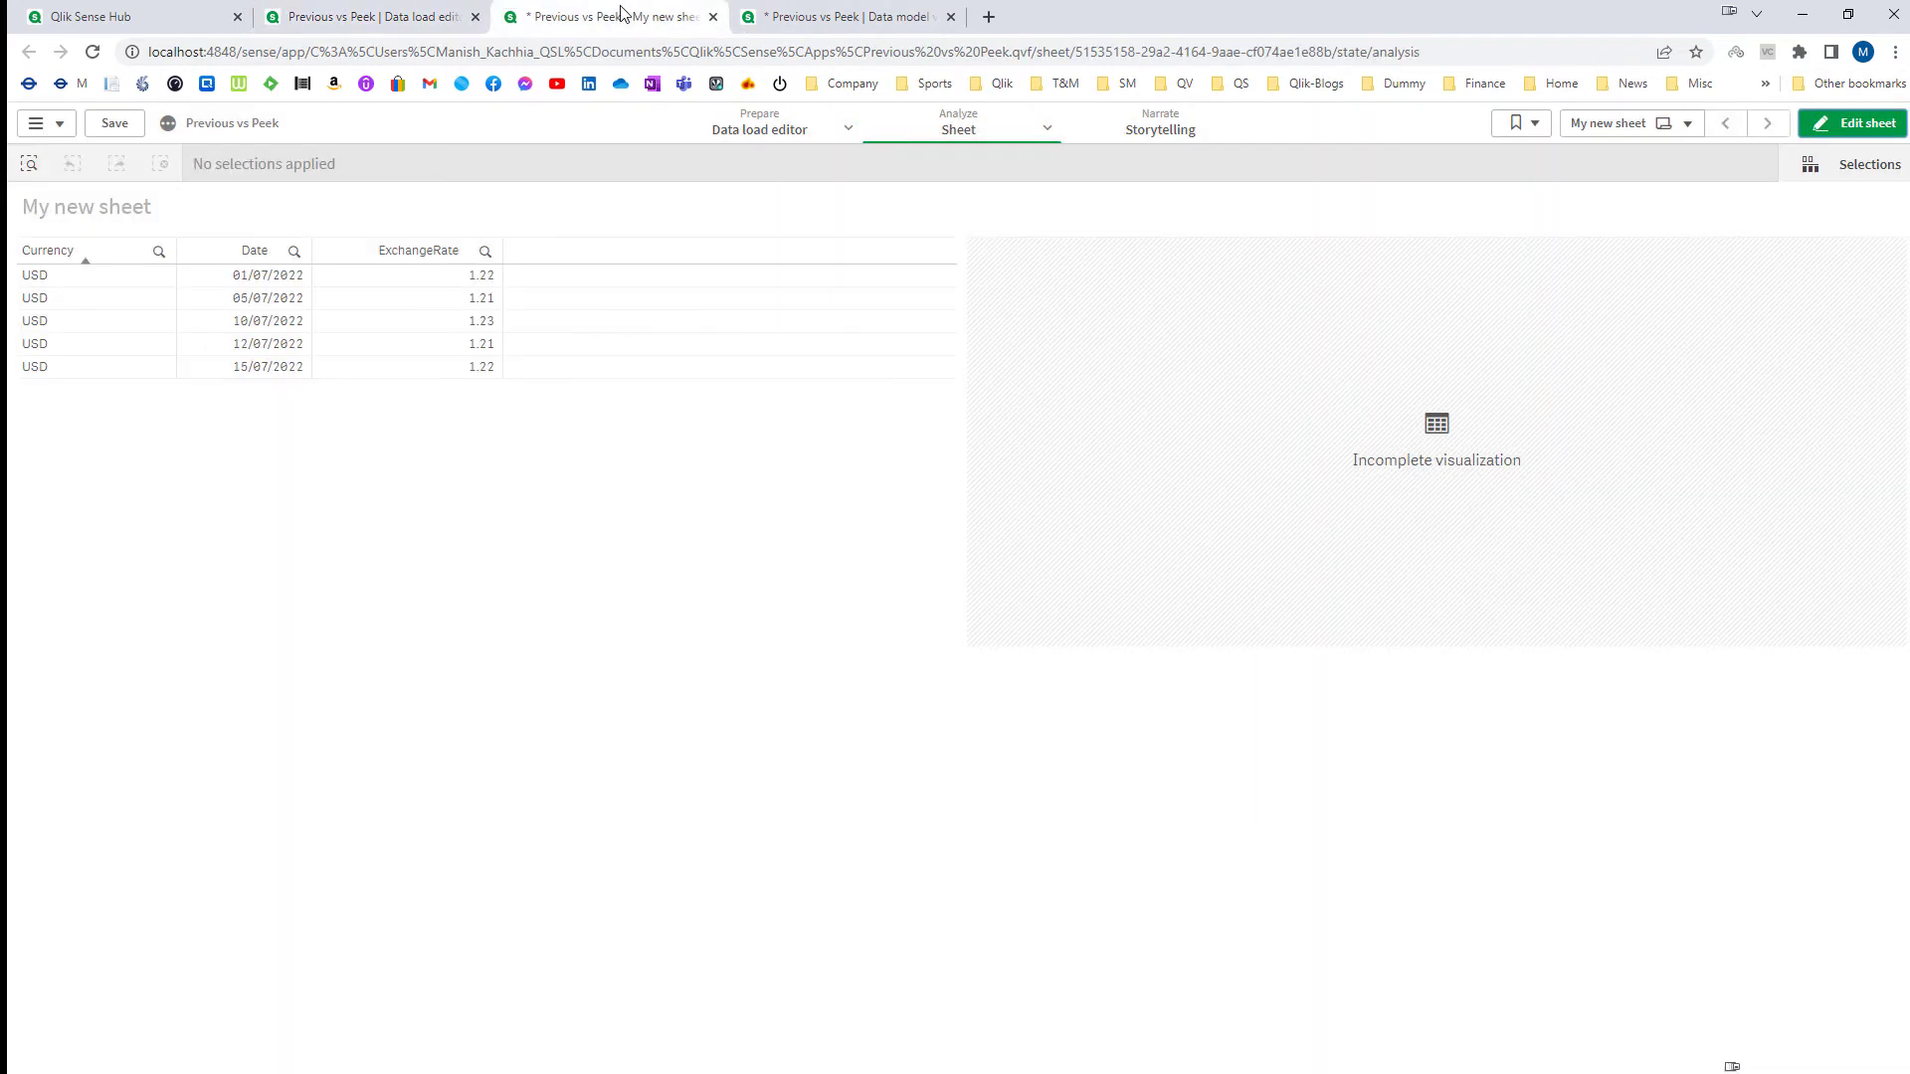
click(1820, 125)
click(1440, 443)
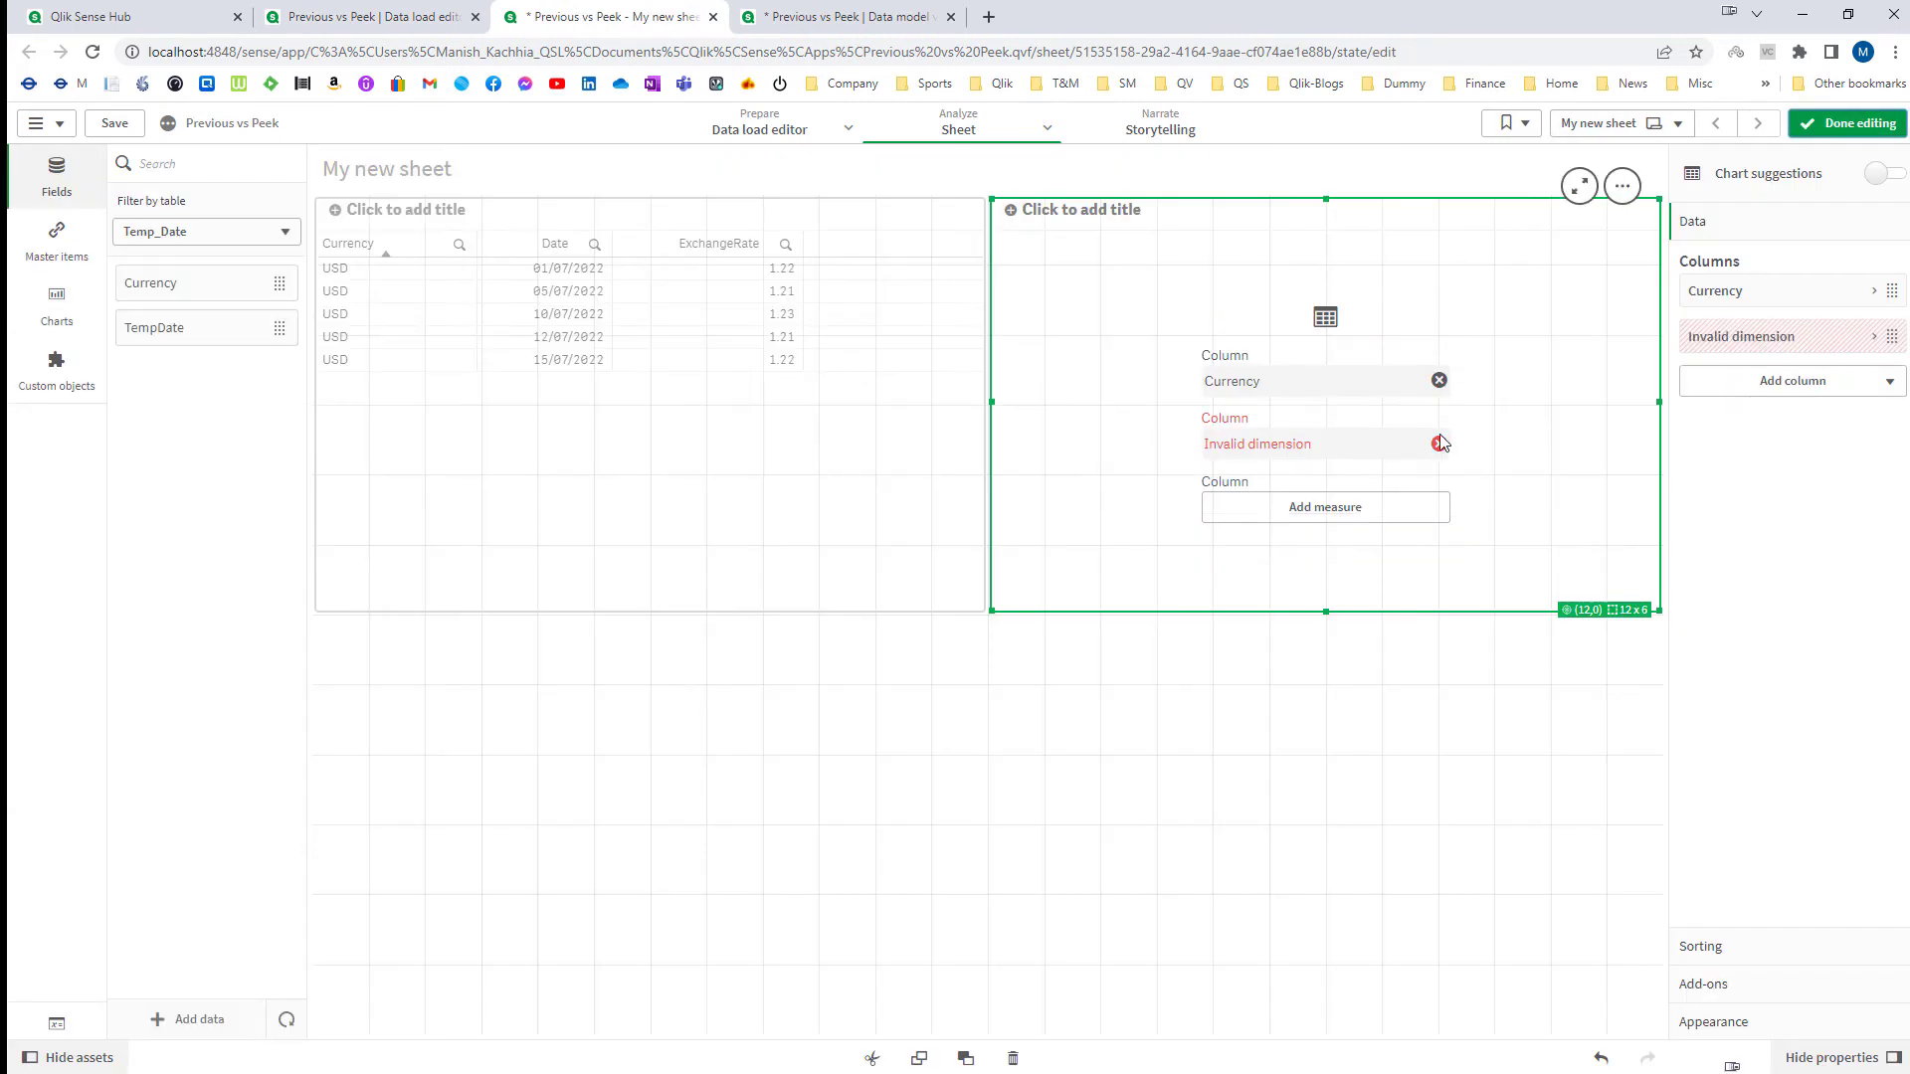
click(1440, 443)
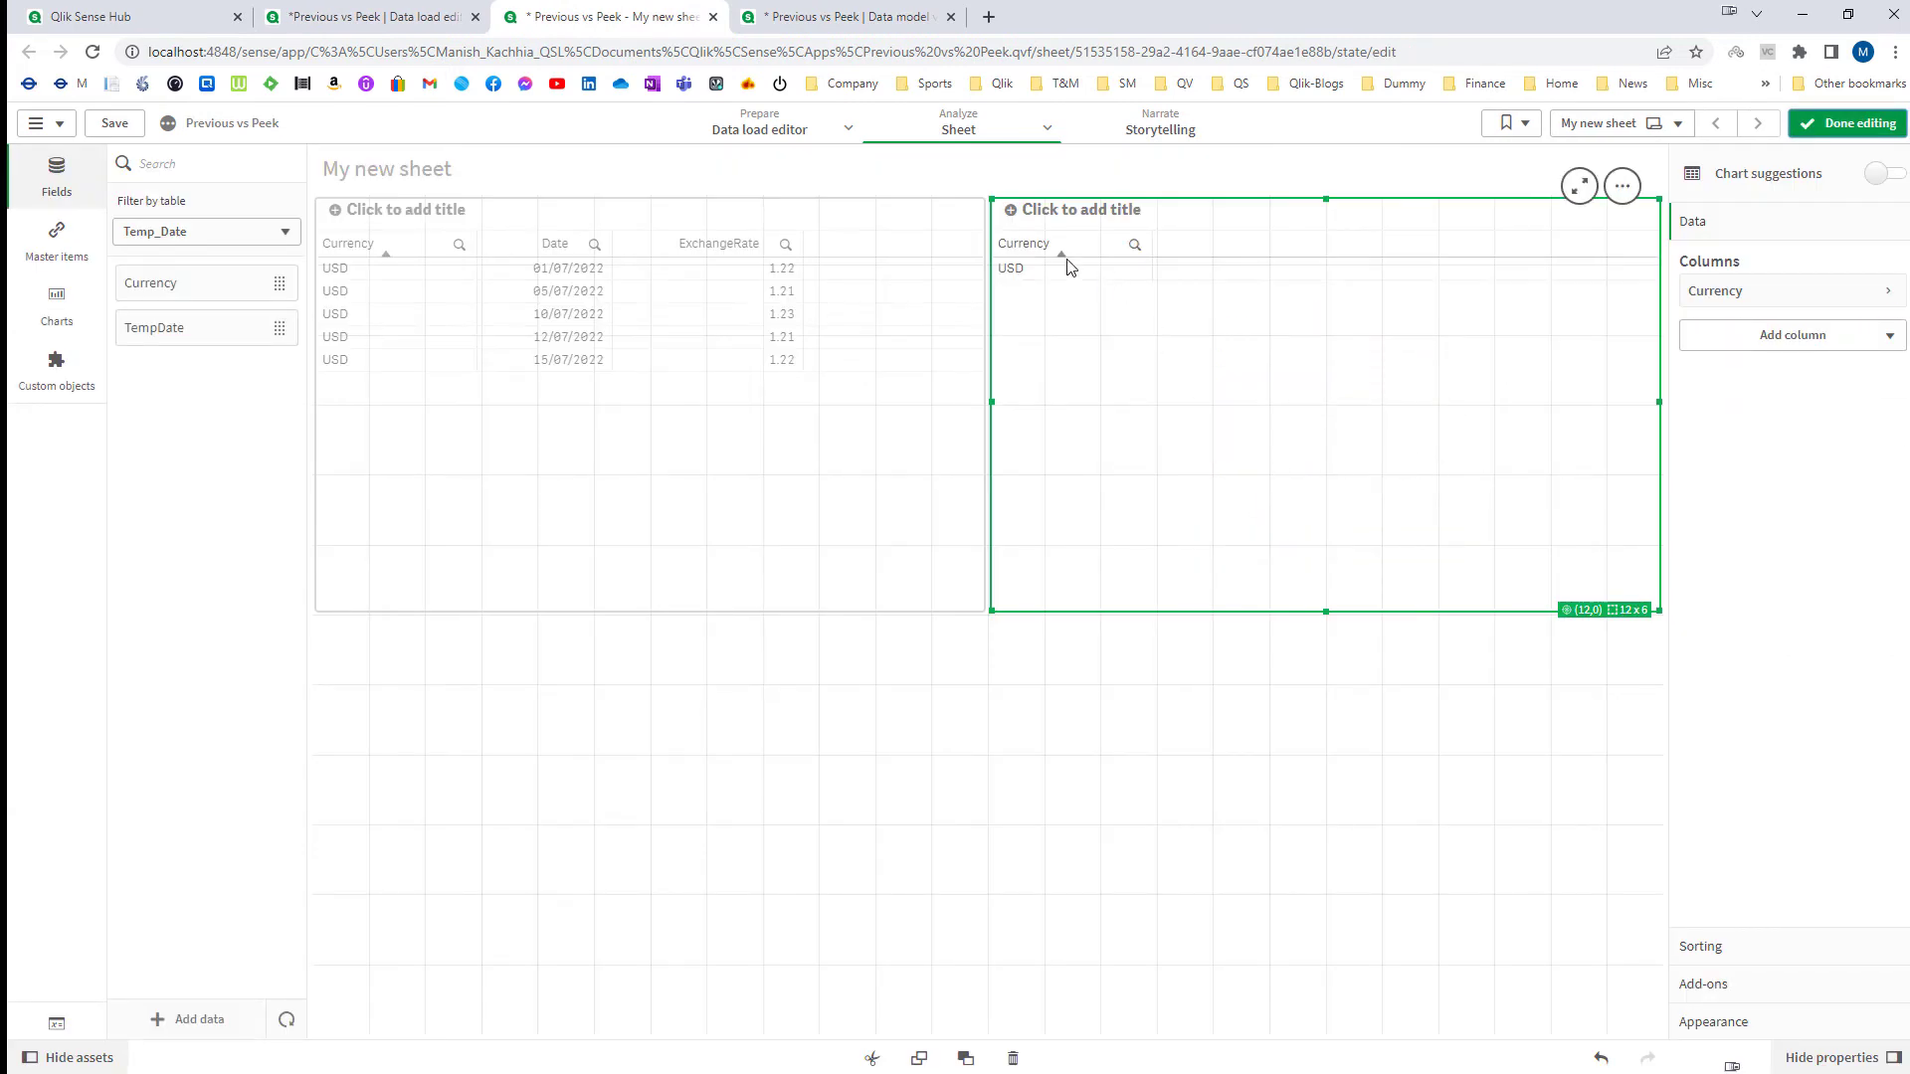
Step: Add TempDate to the second table, enlarge the table to 12 x 7 grid cells, and return to the load script
drag(175, 337, 1164, 349)
click(1189, 346)
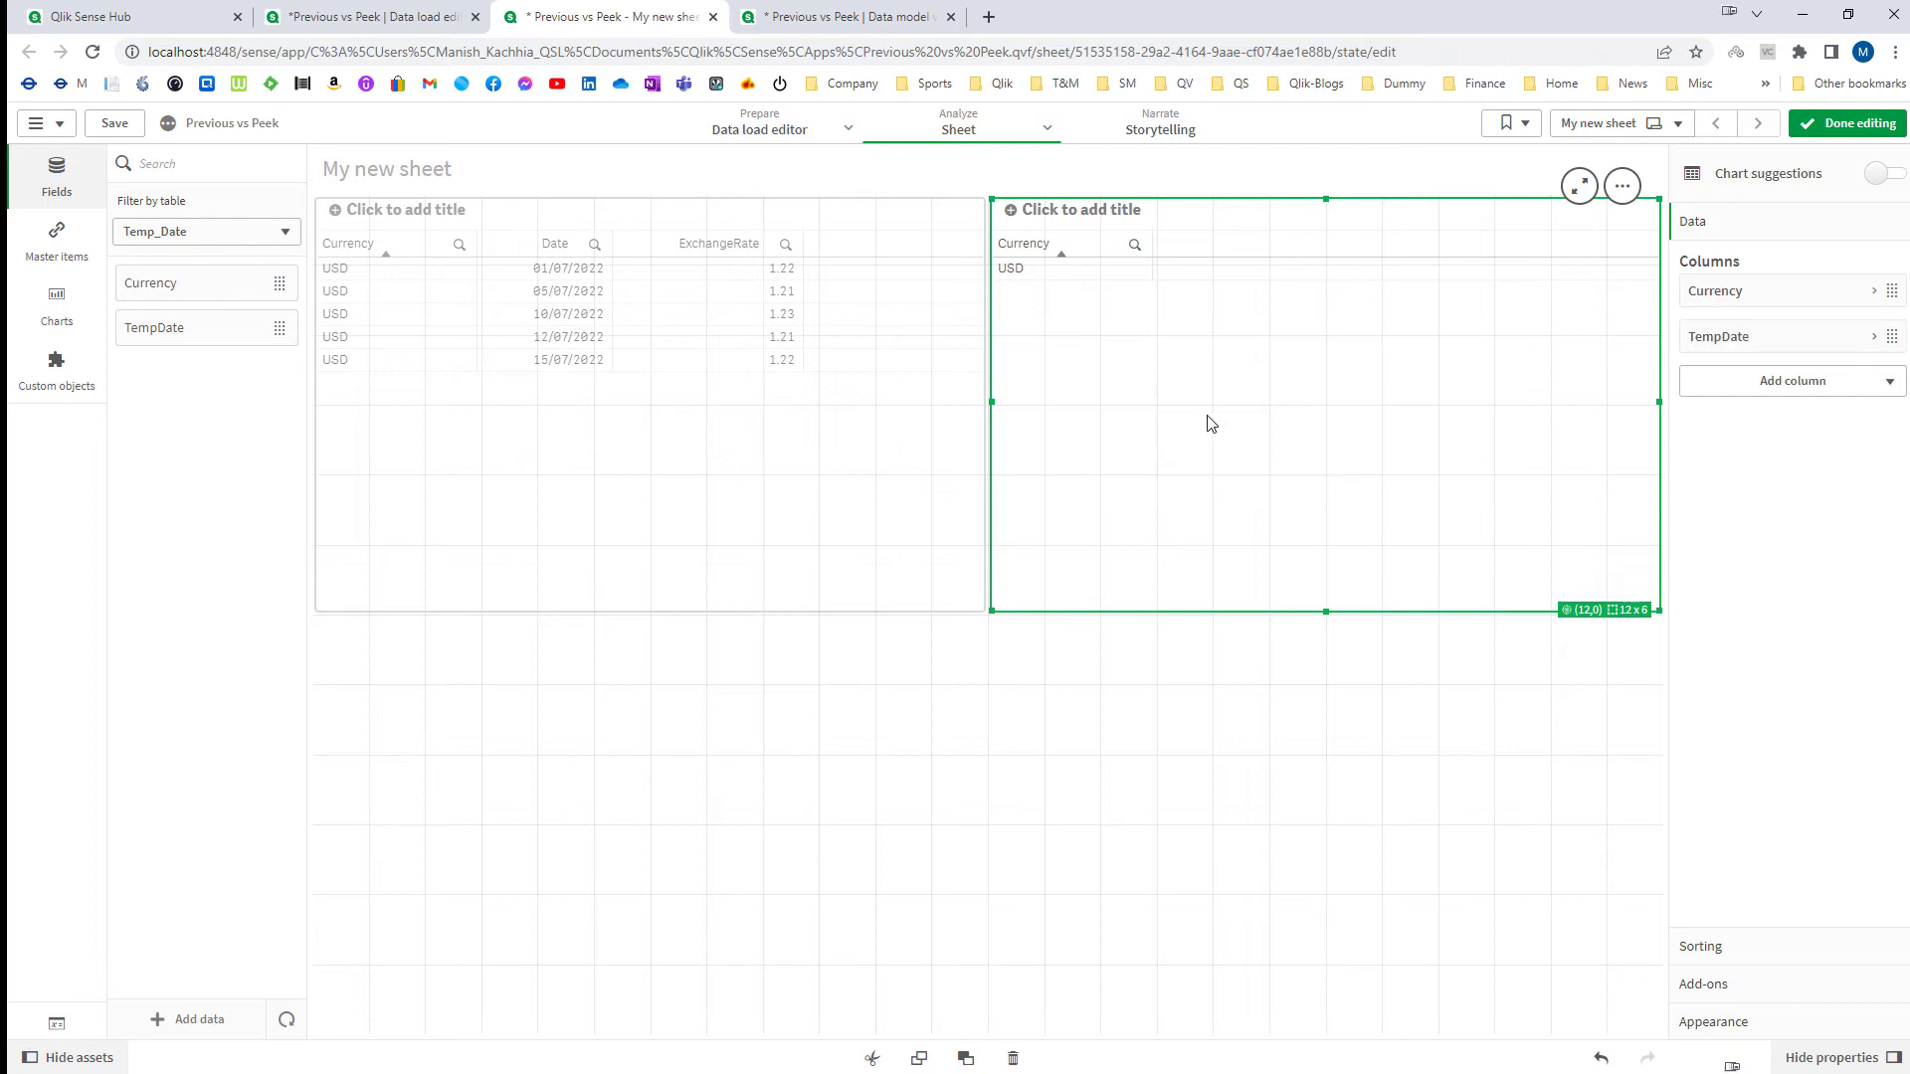
drag(1326, 612, 1311, 682)
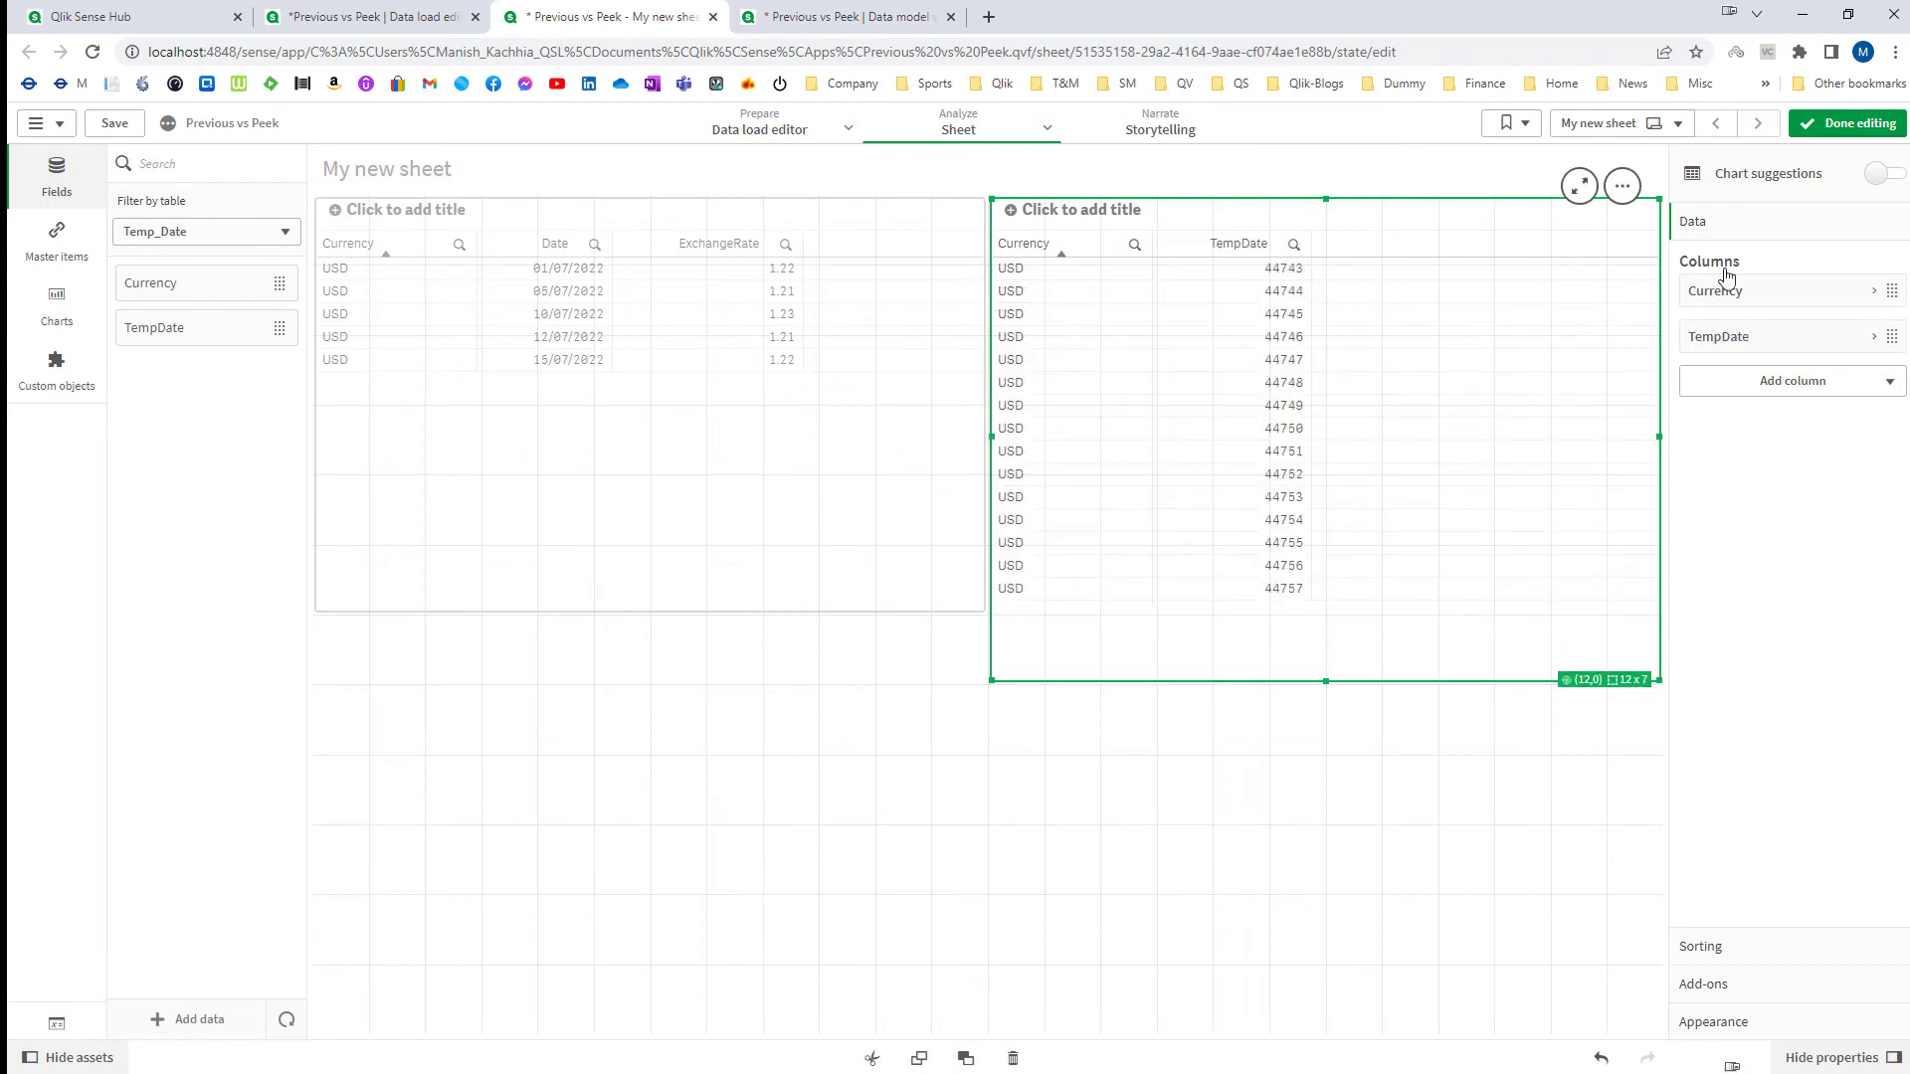
click(1848, 122)
click(370, 17)
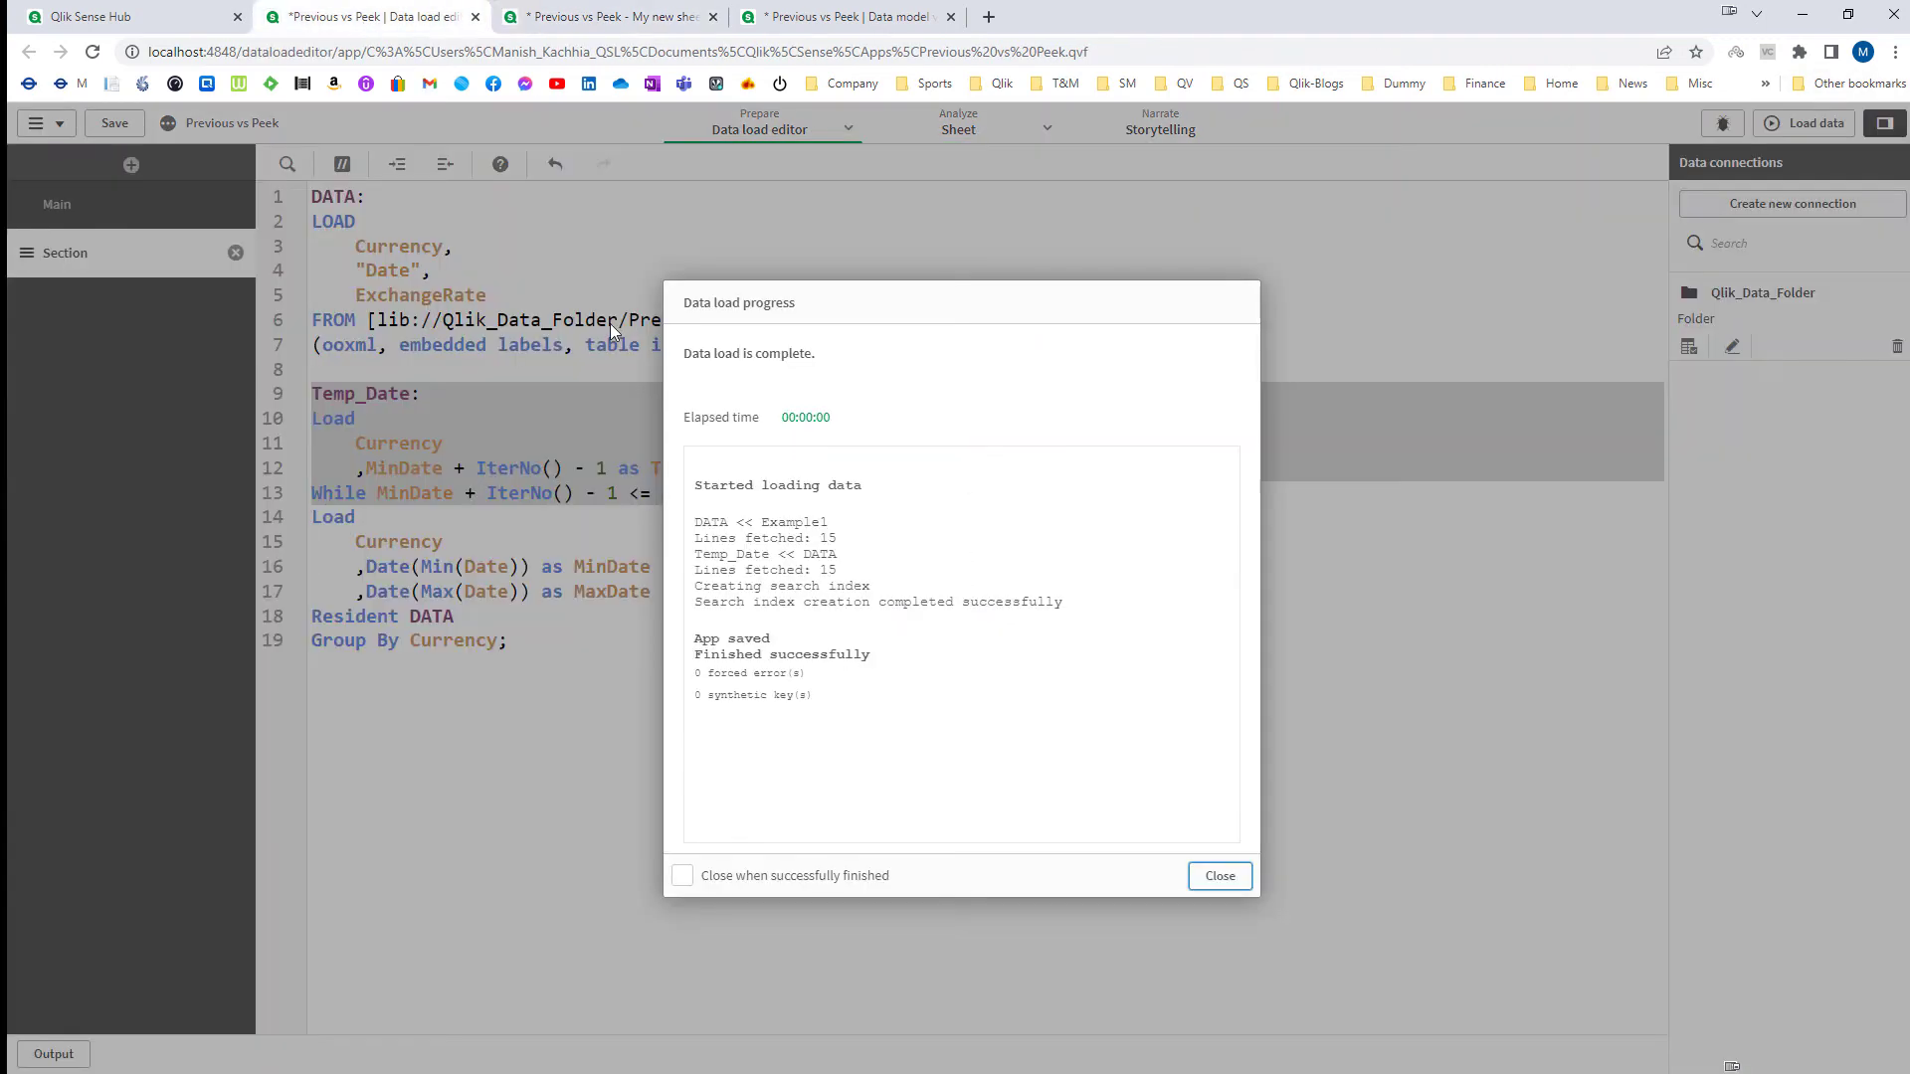
Step: Wrap the MinDate + IterNo() - 1 expression of the TempDate field in a Date() function
click(1205, 882)
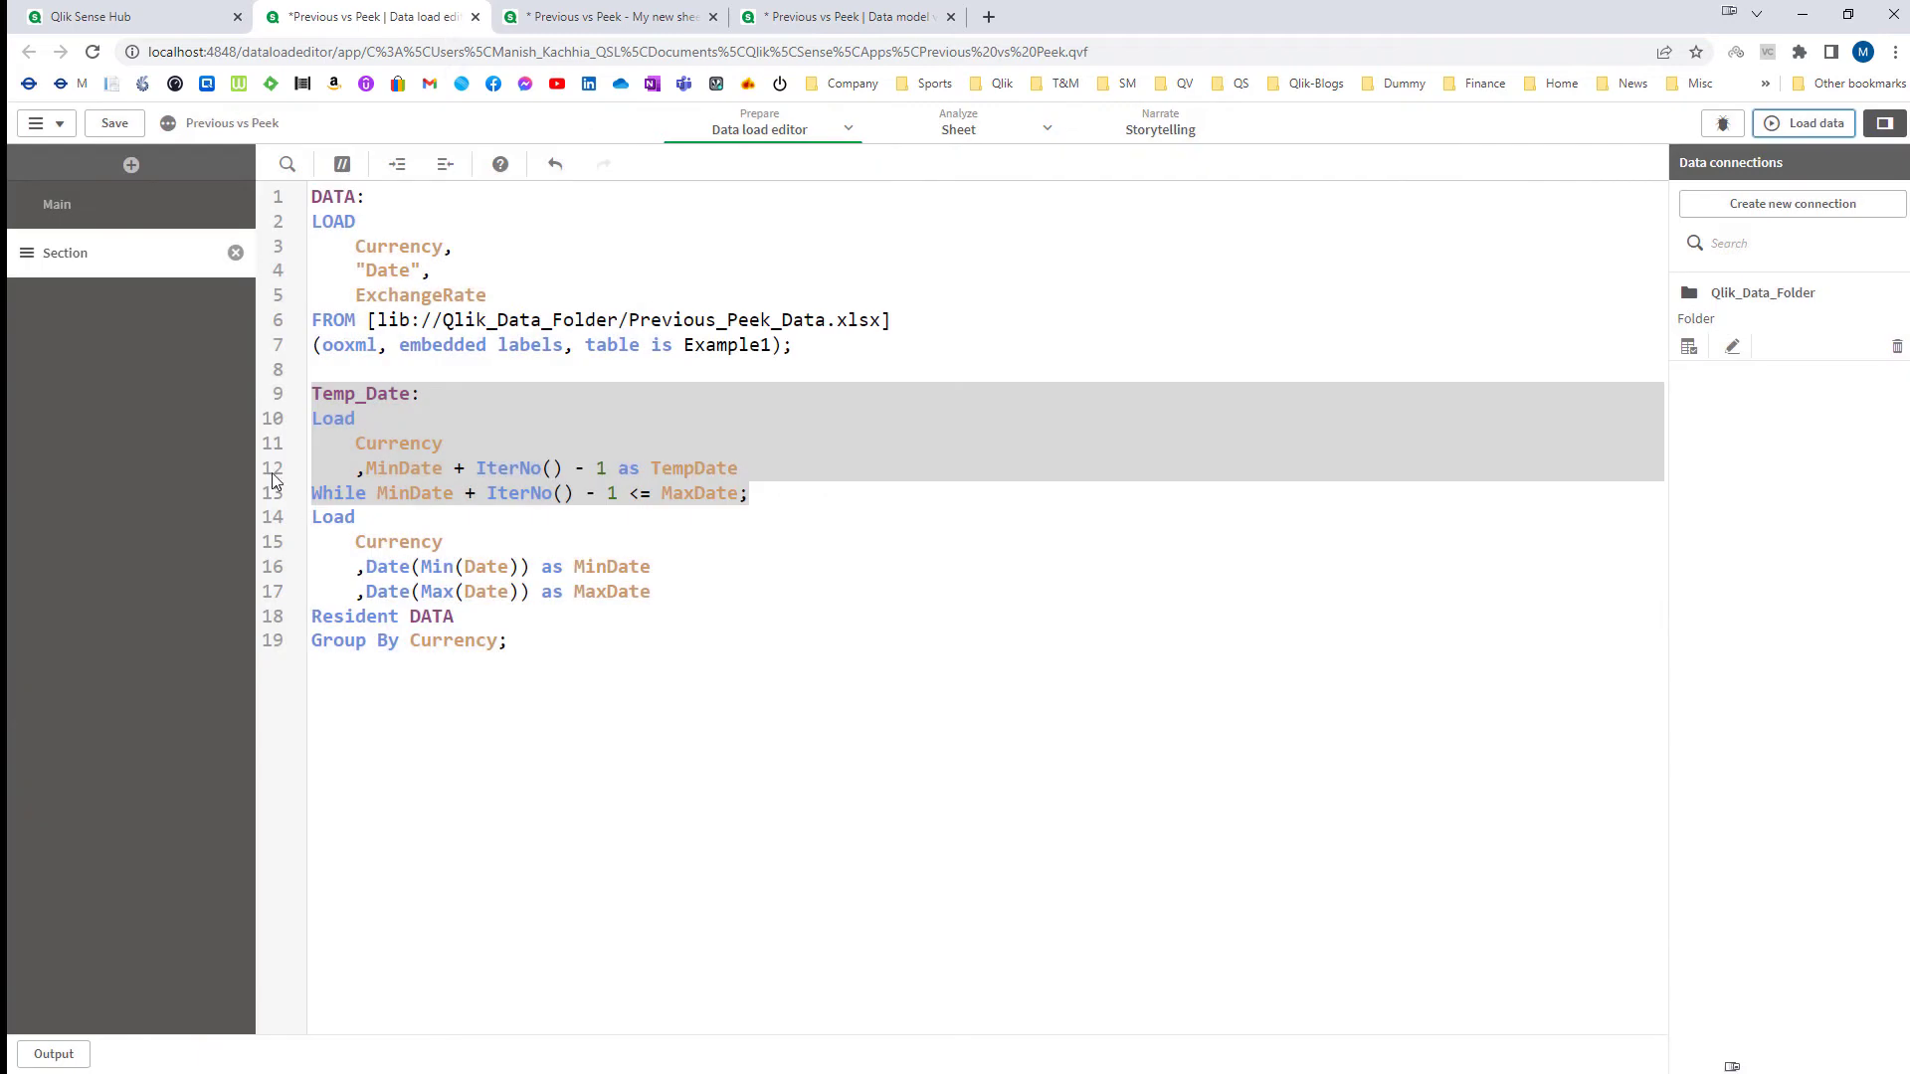
click(369, 468)
text(Date()
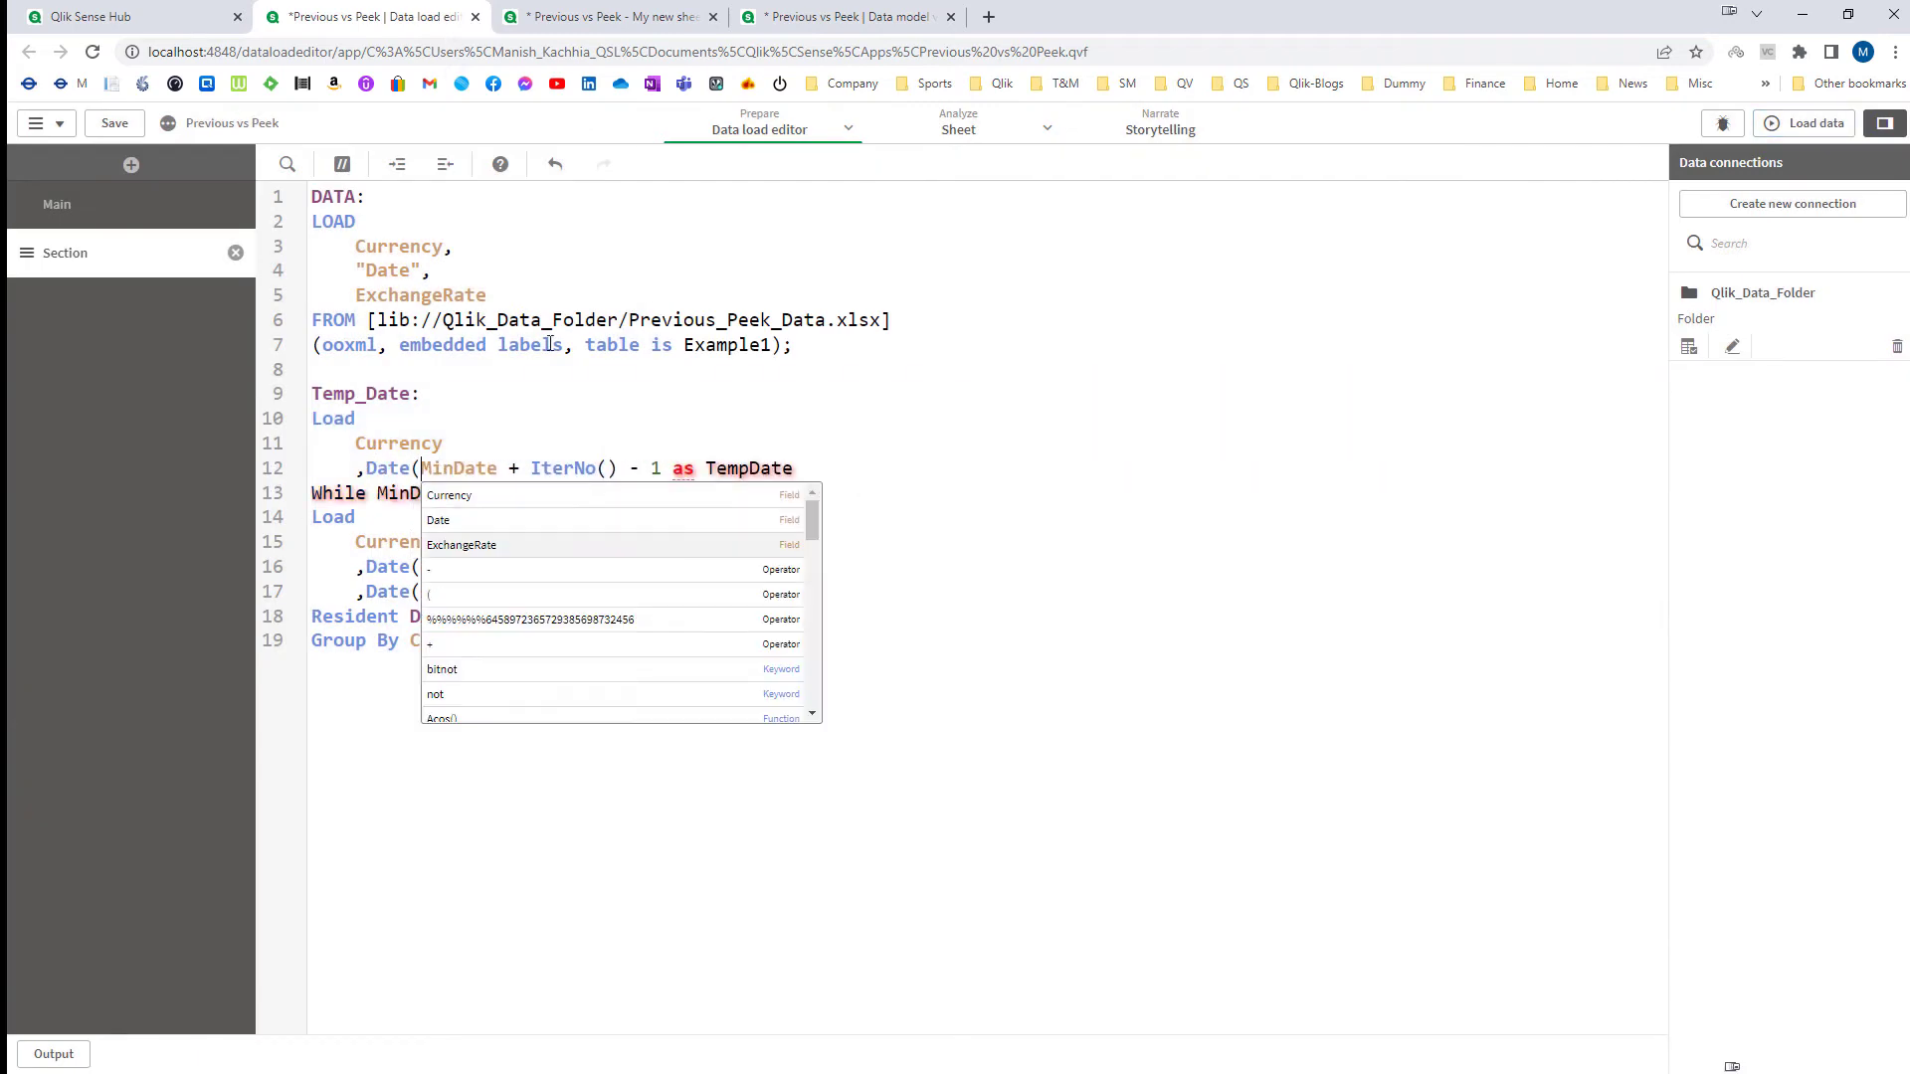
key(Right)
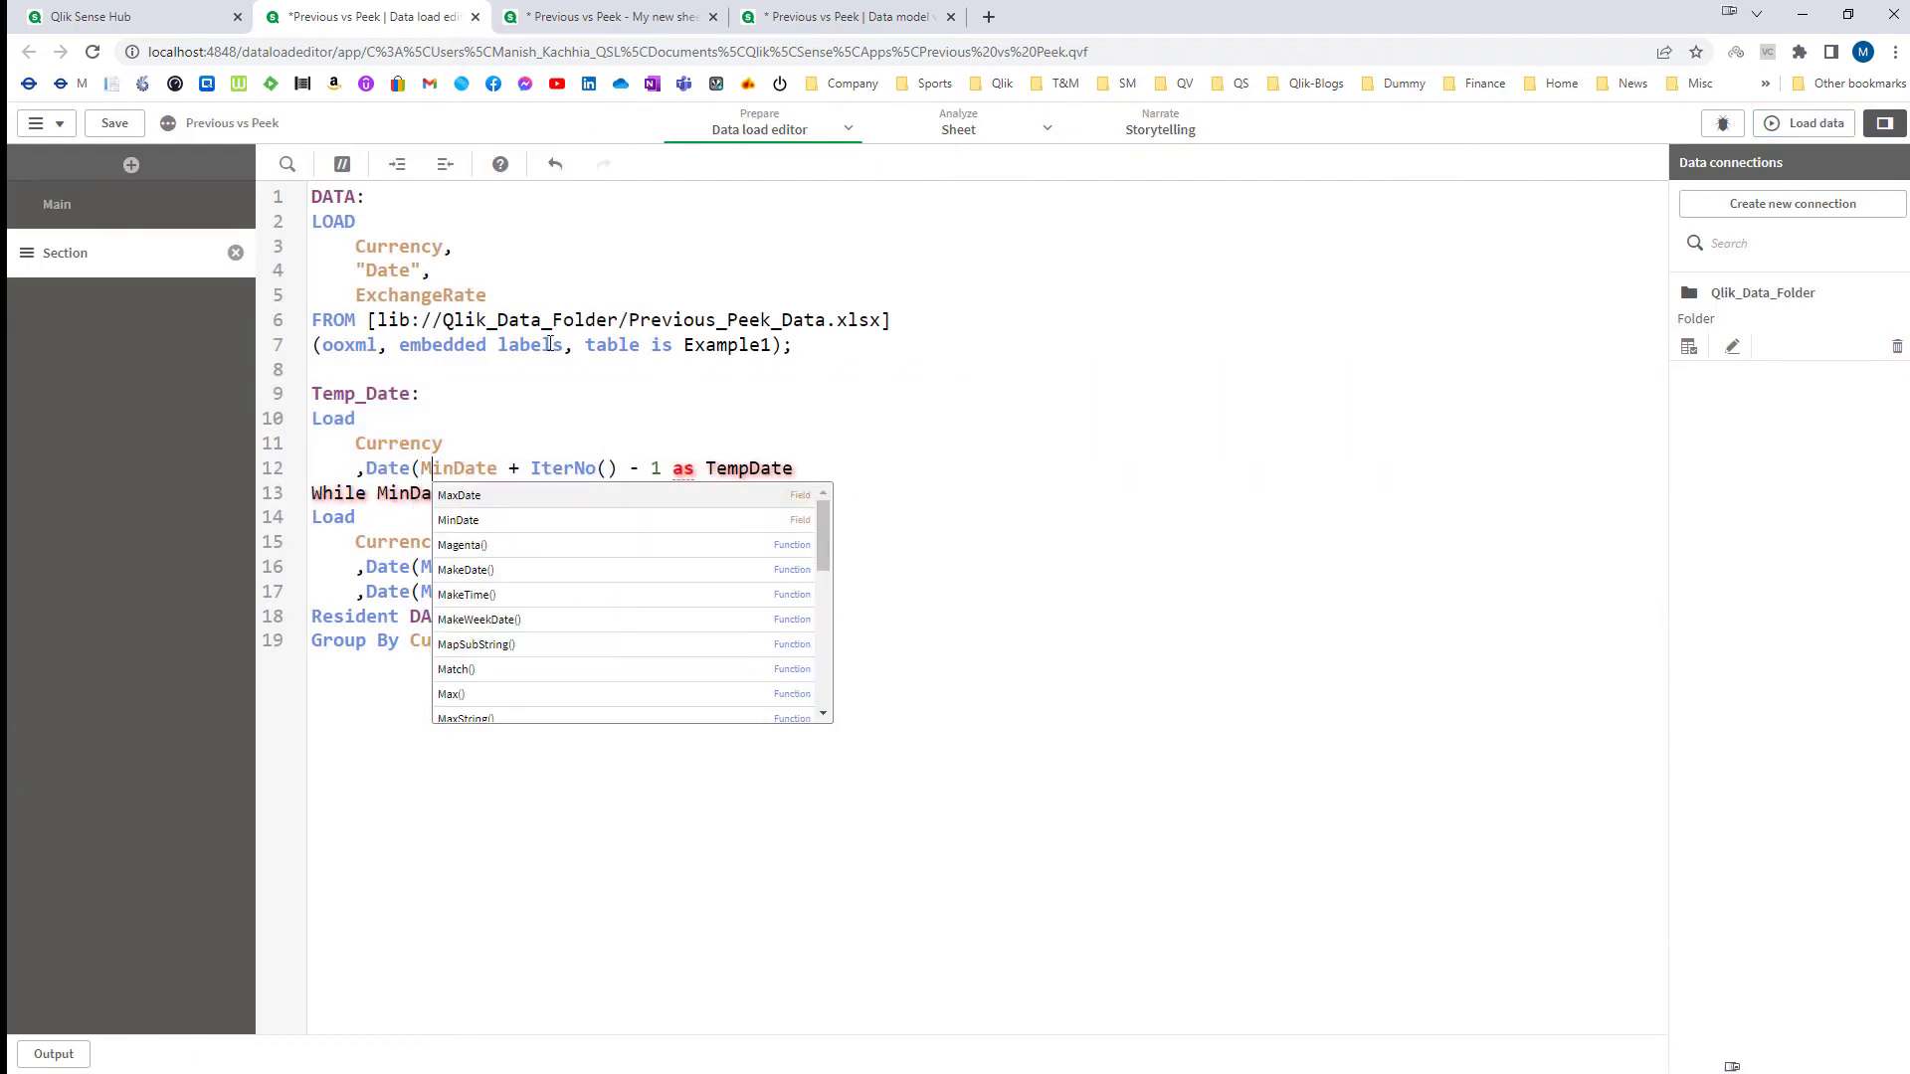
key(Right)
key(Right)
key(Right)
key(Right)
key(Right)
key(Right)
key(Right)
key(Right)
text())
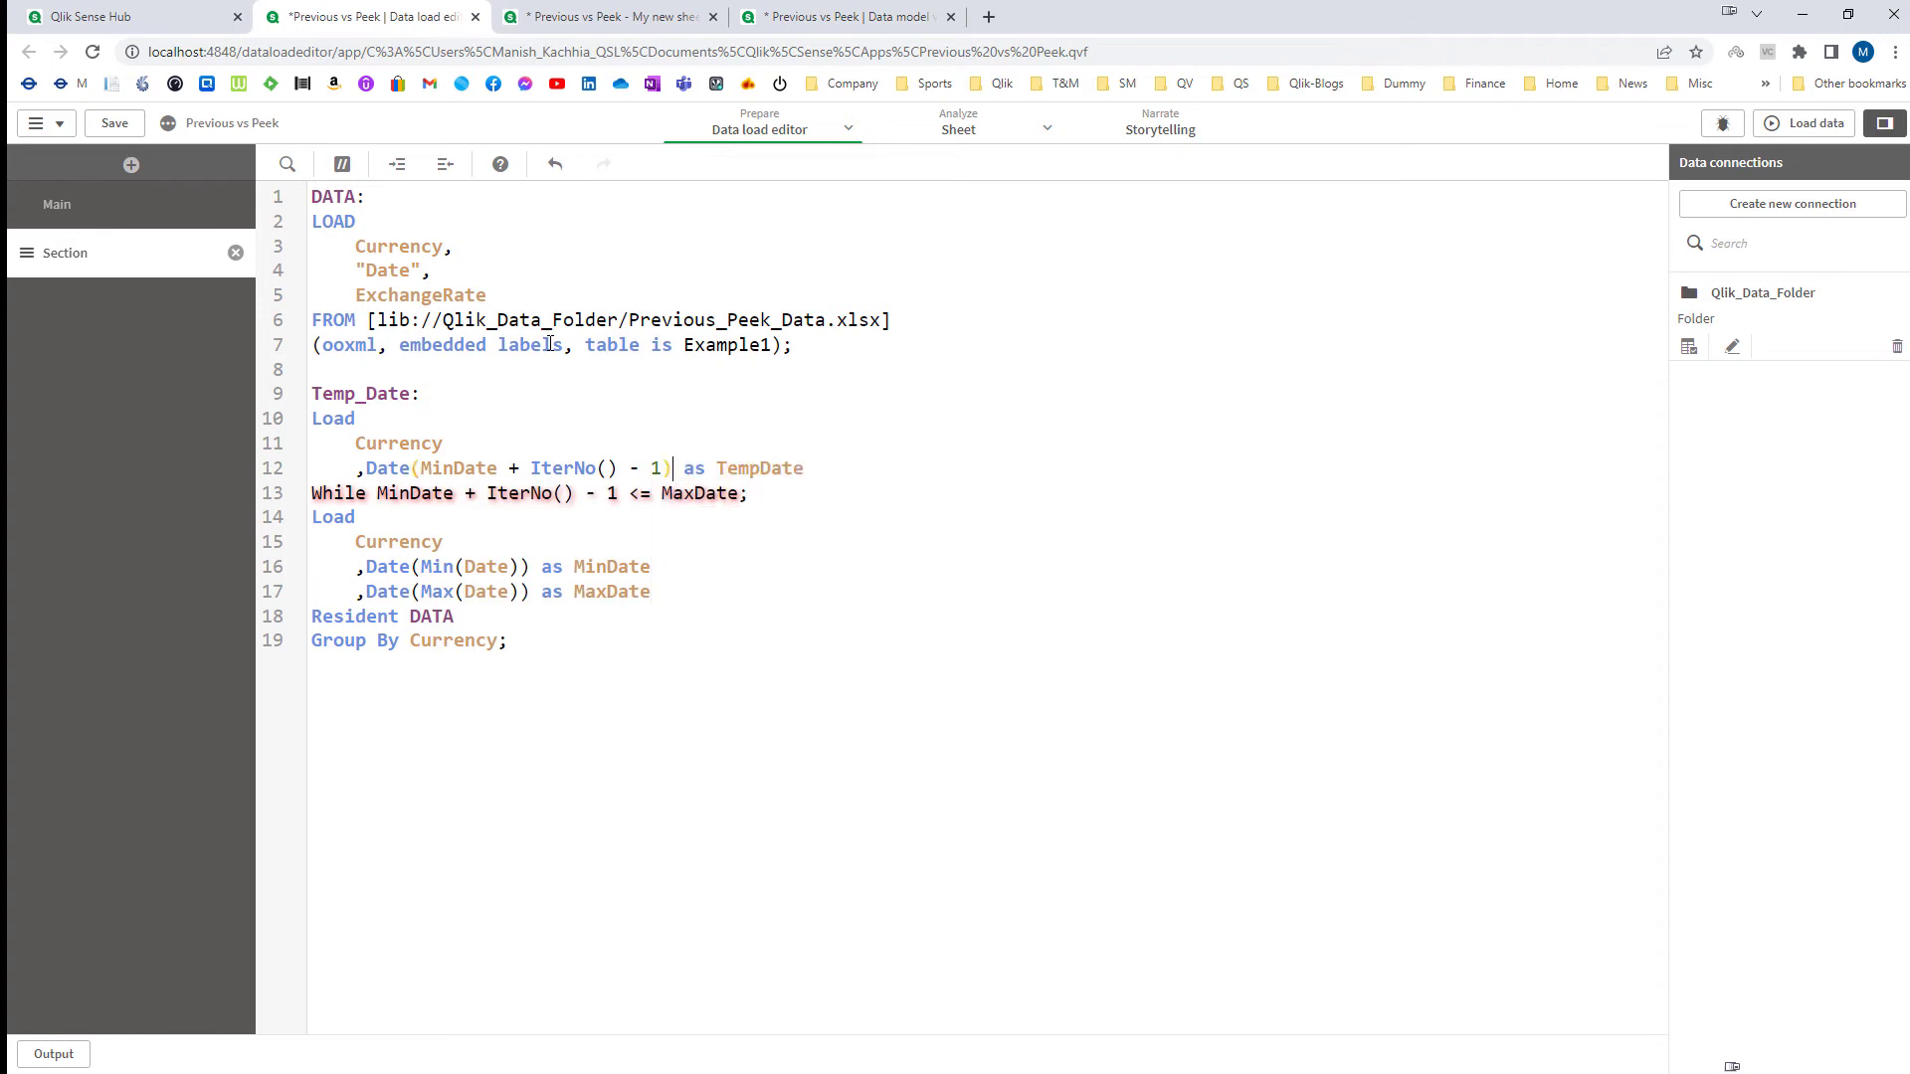
Step: Reload the data, check the TempDate values in the sheet's second table, and return to the load script
click(1806, 122)
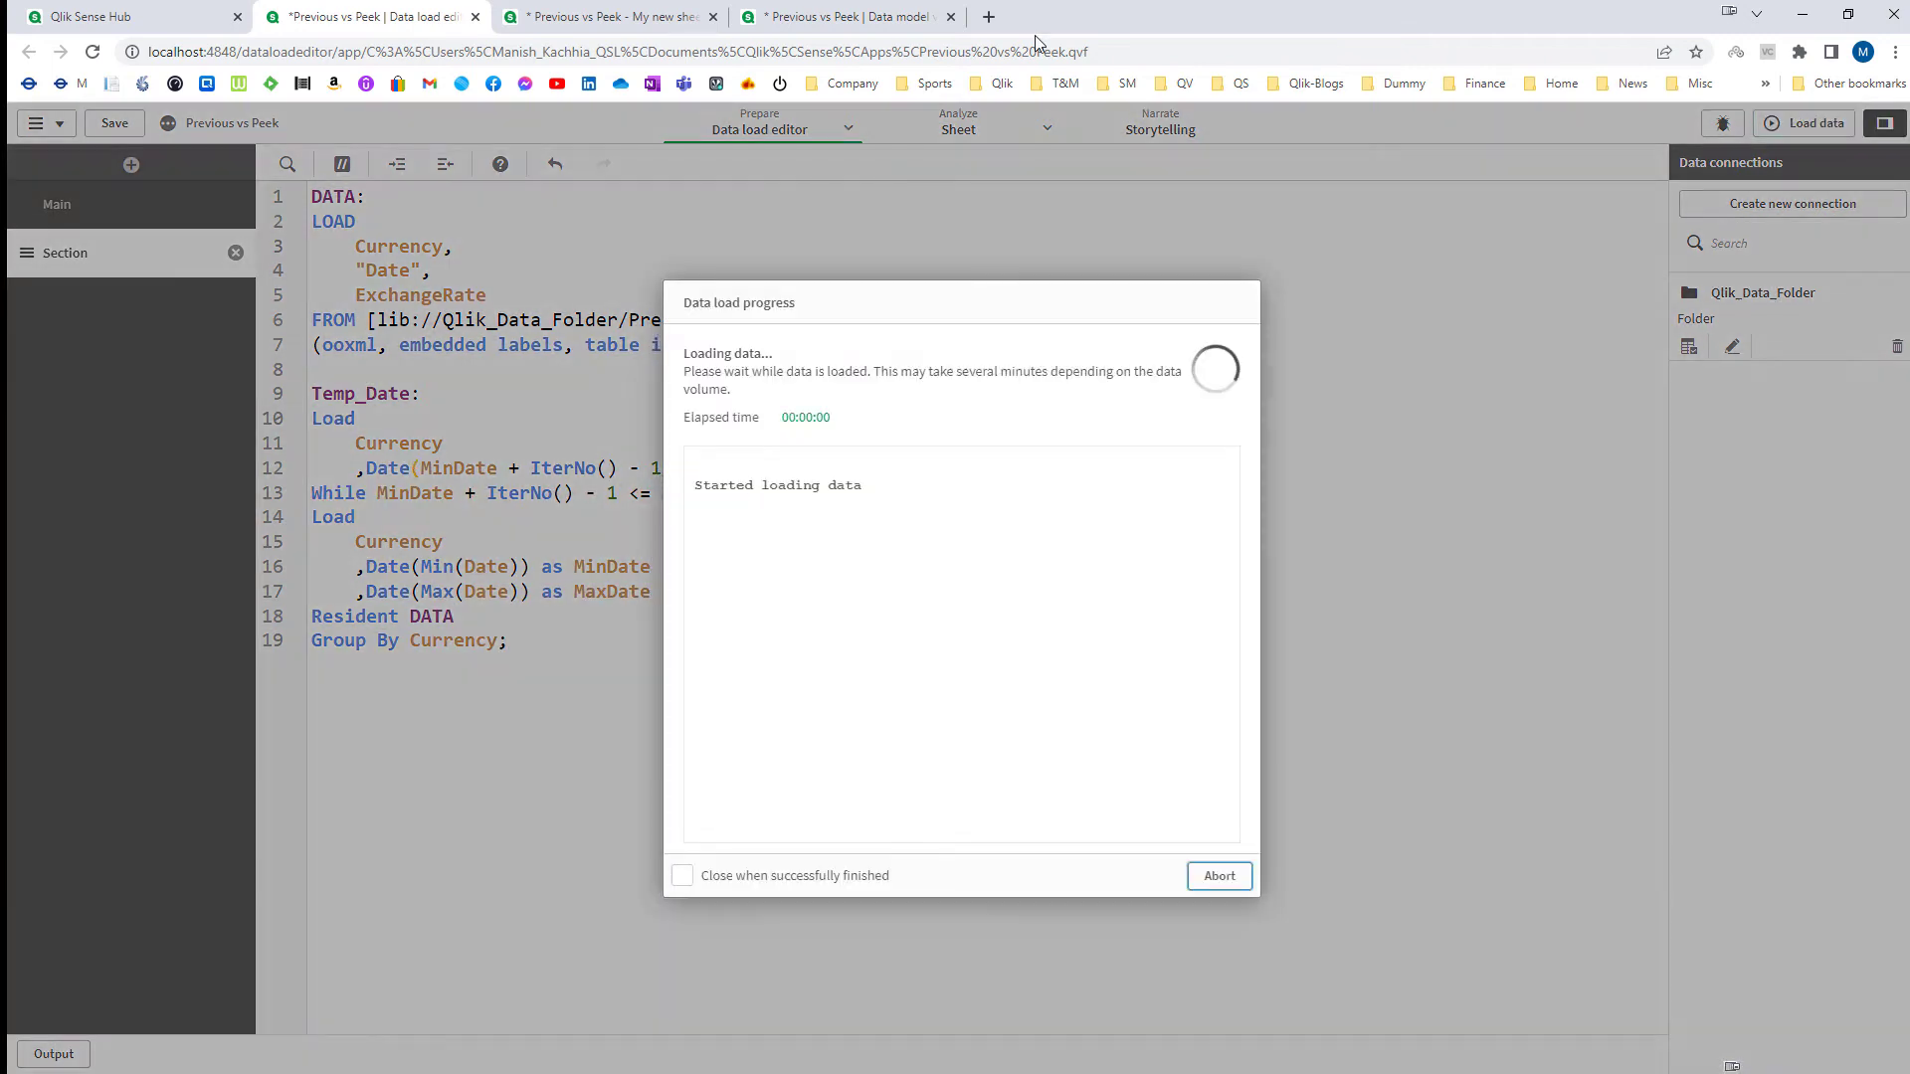
click(636, 17)
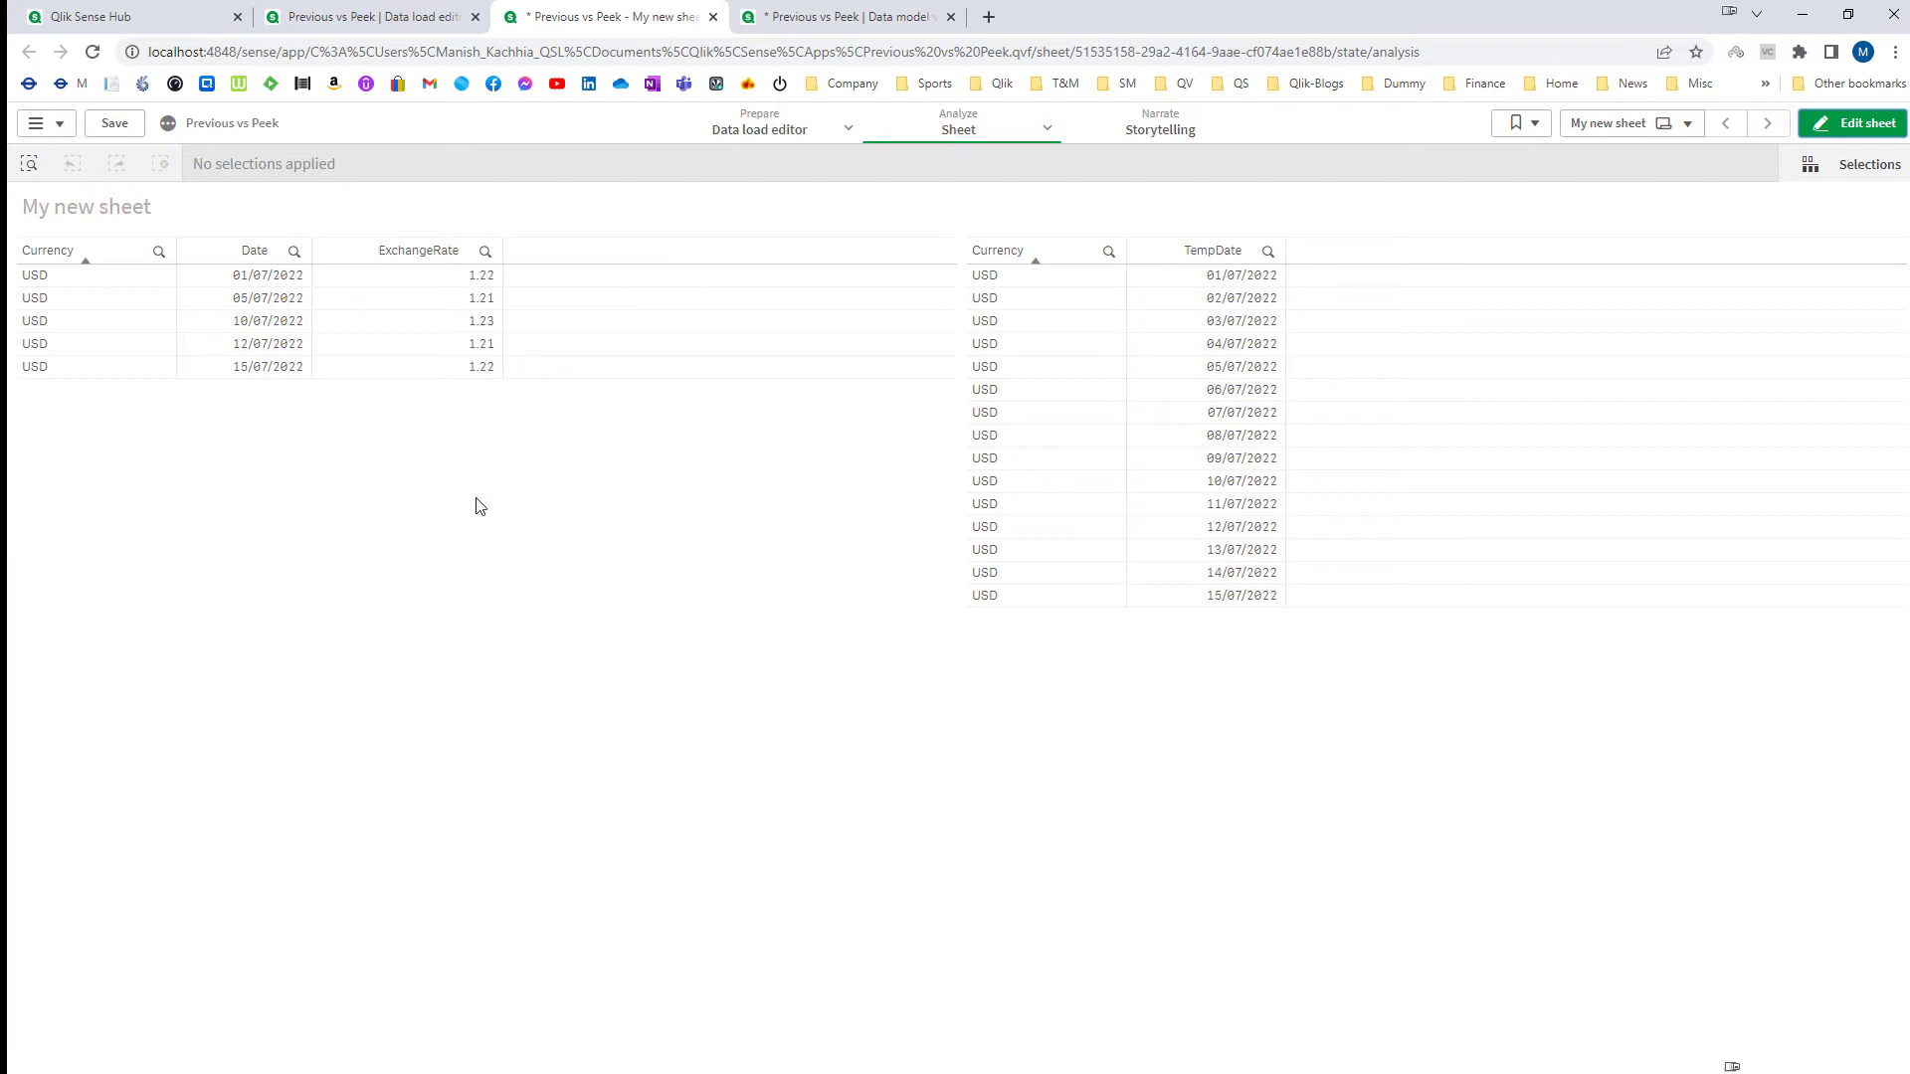
click(376, 22)
click(1220, 876)
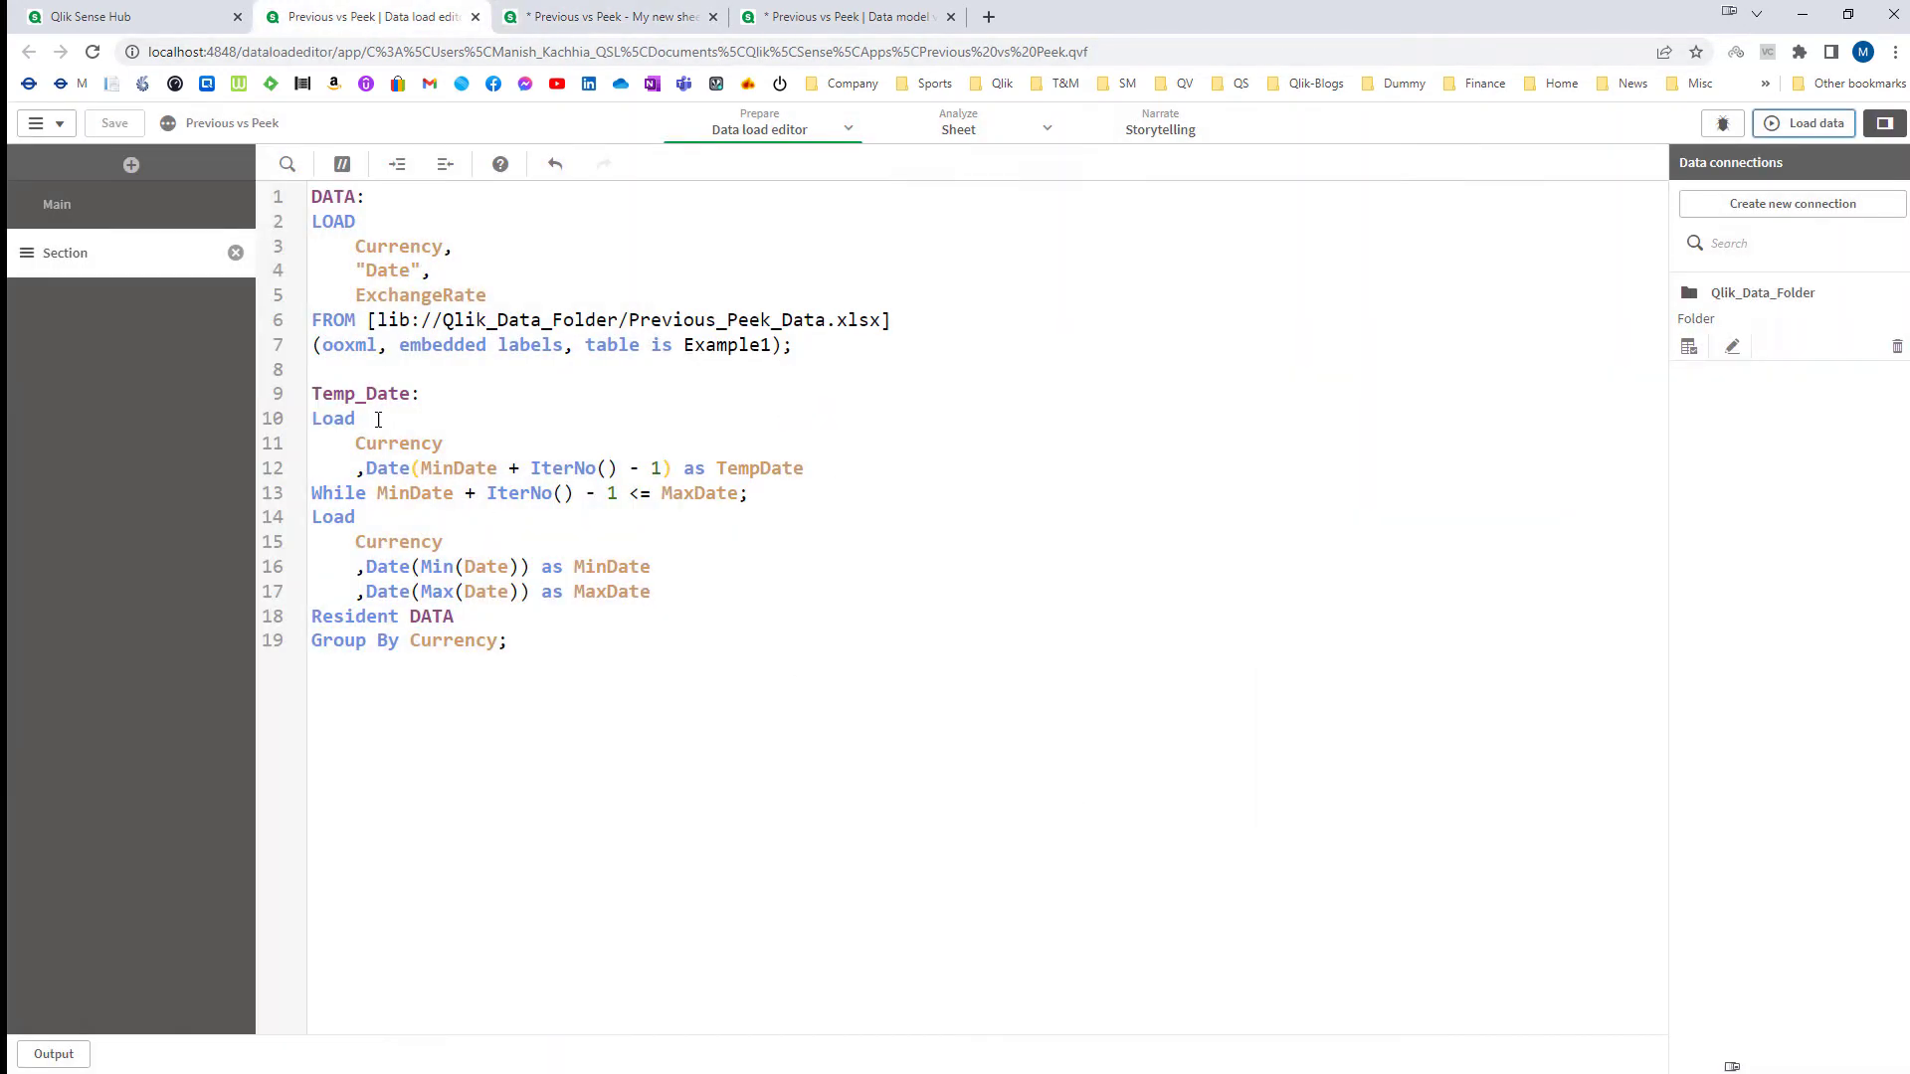
Step: Replace the Temp_Date label above the preceding Load with Concatenate(DATA)
double_click(376, 398)
key(Delete)
key(Delete)
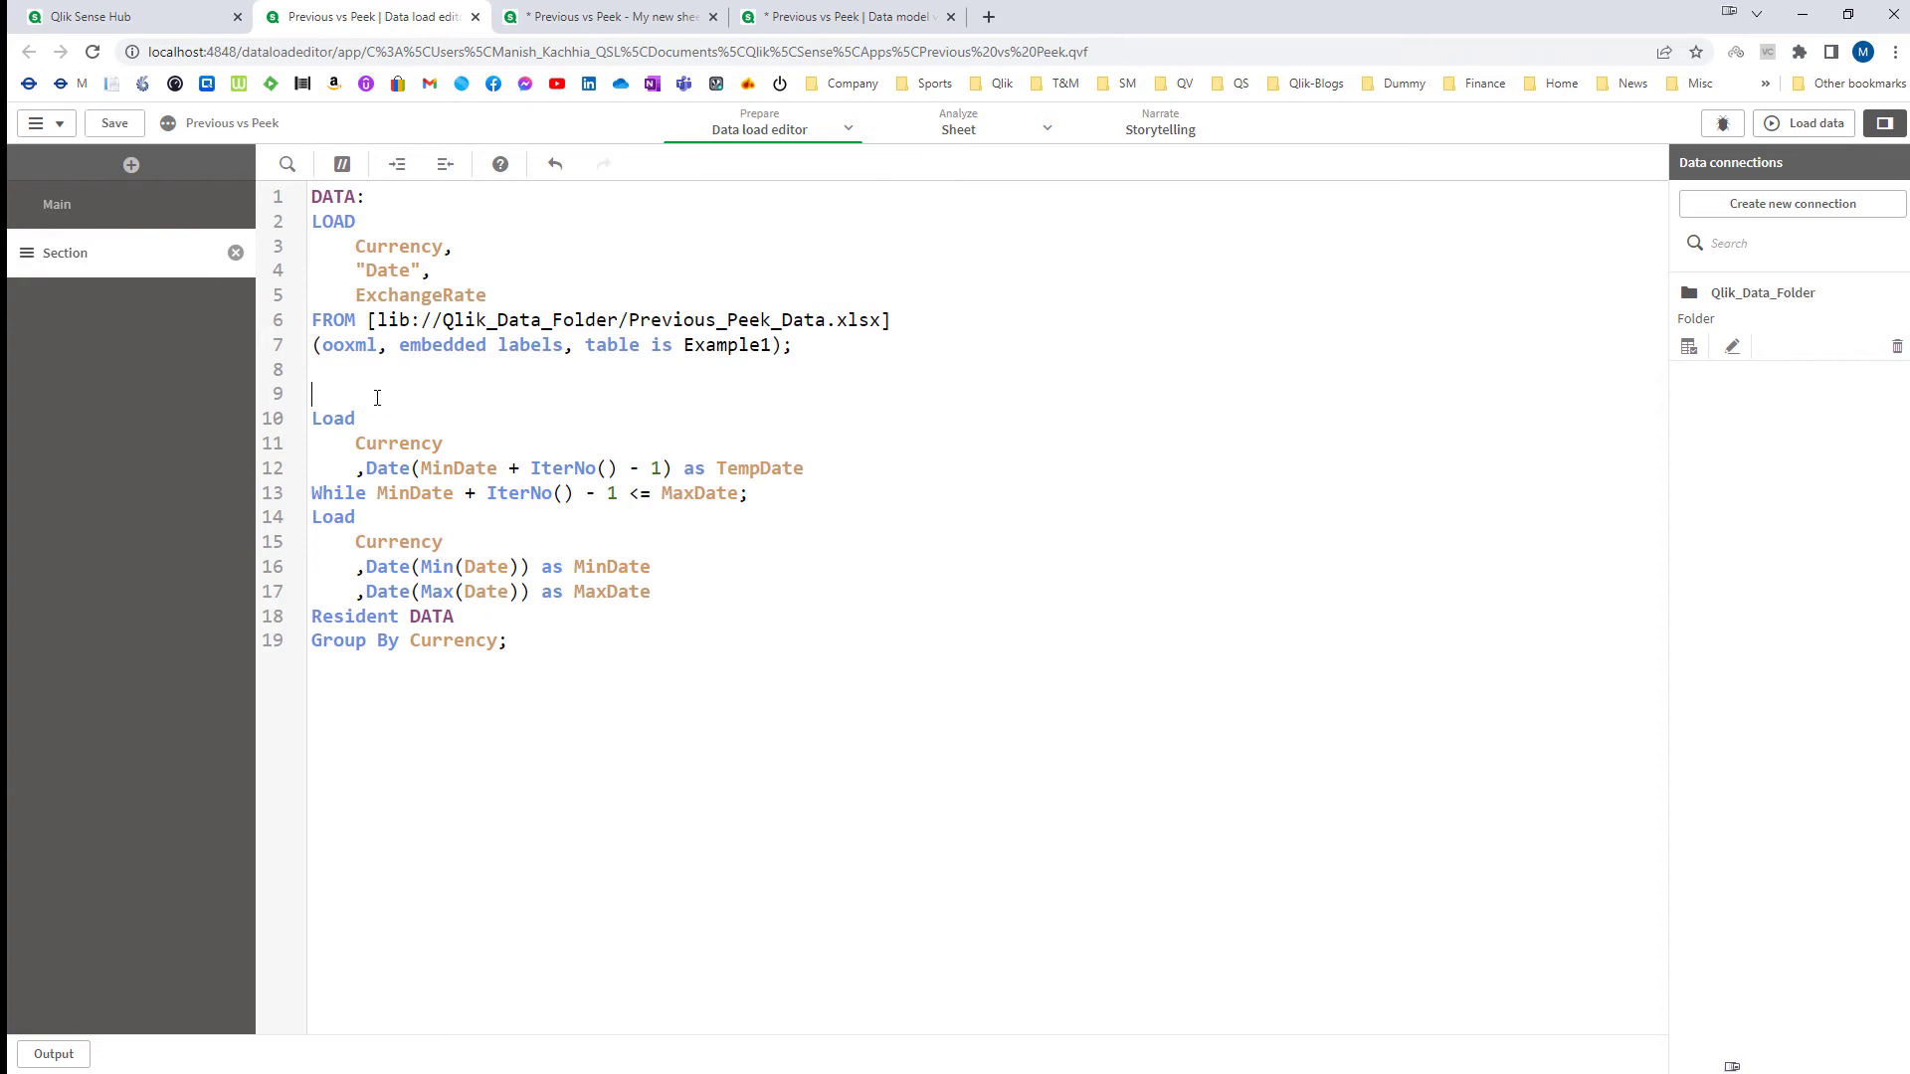
text(Concatenate()
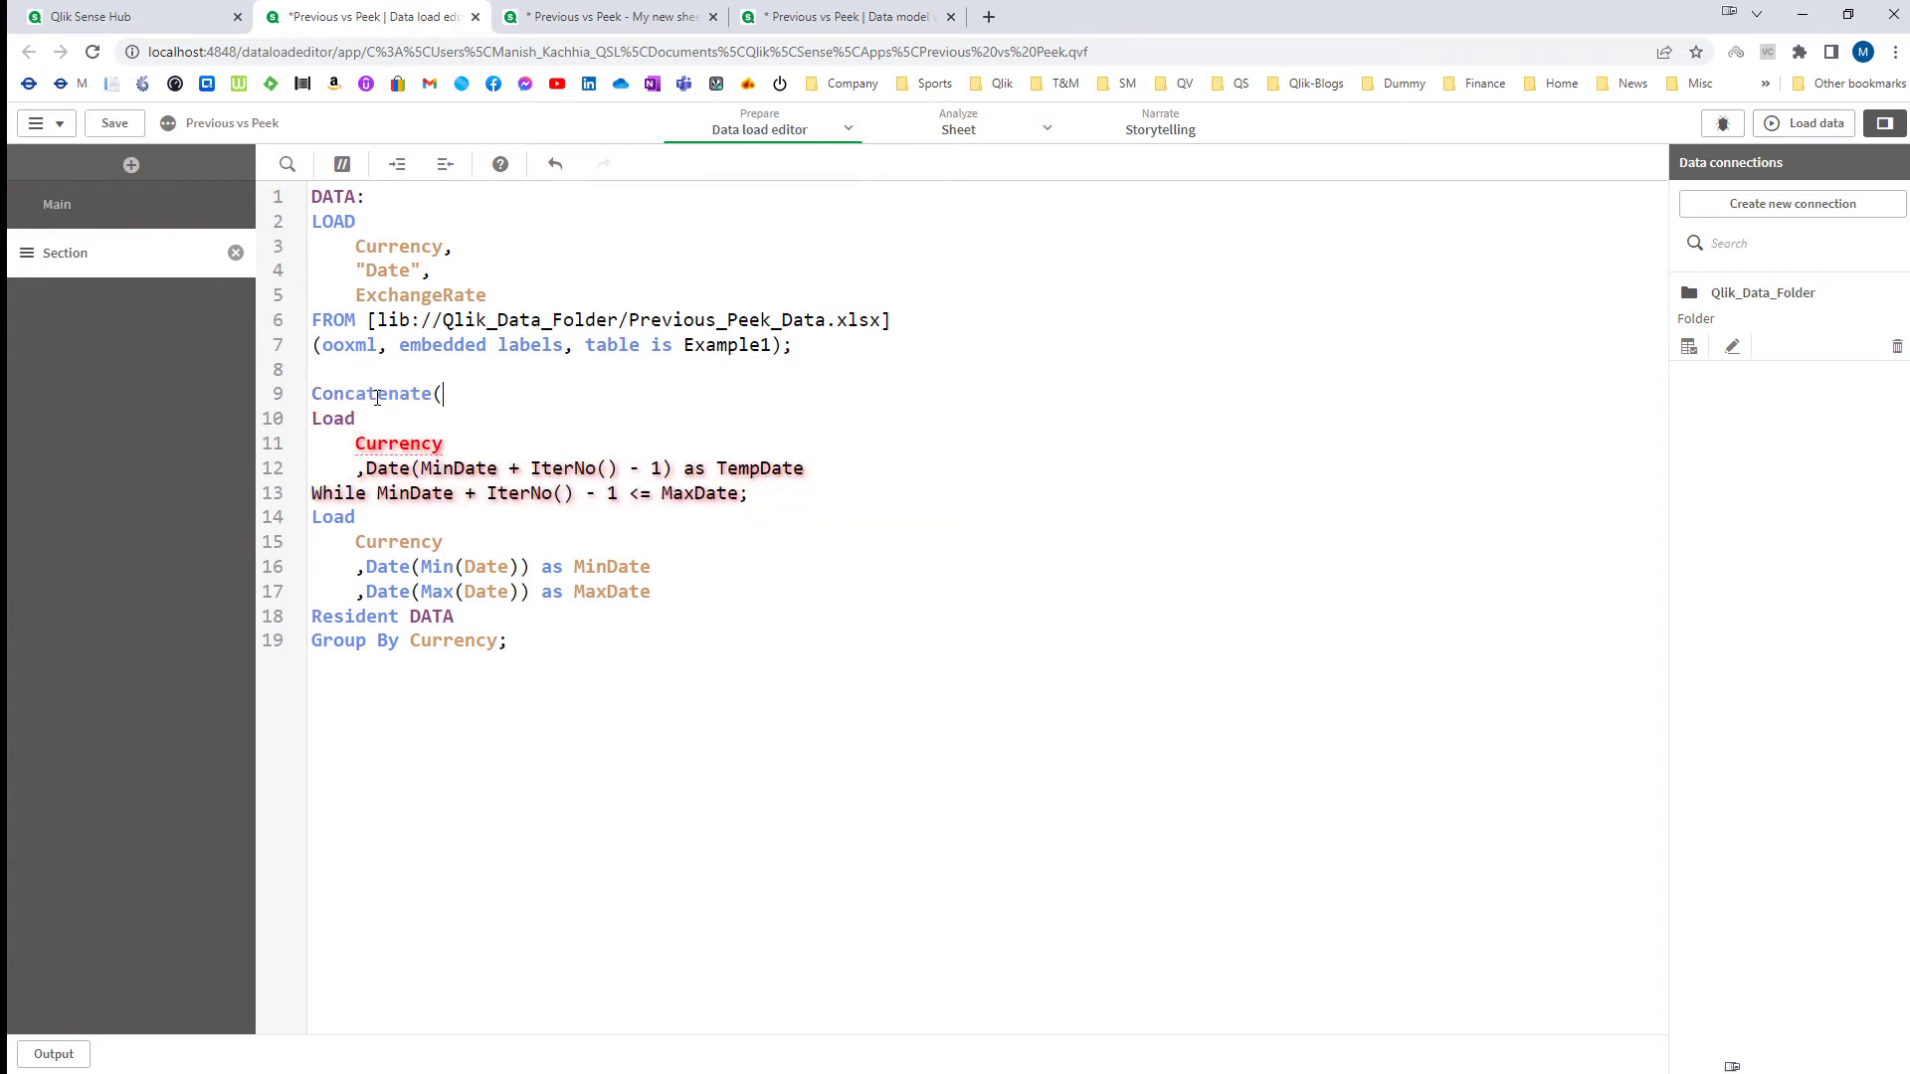
text(DATA))
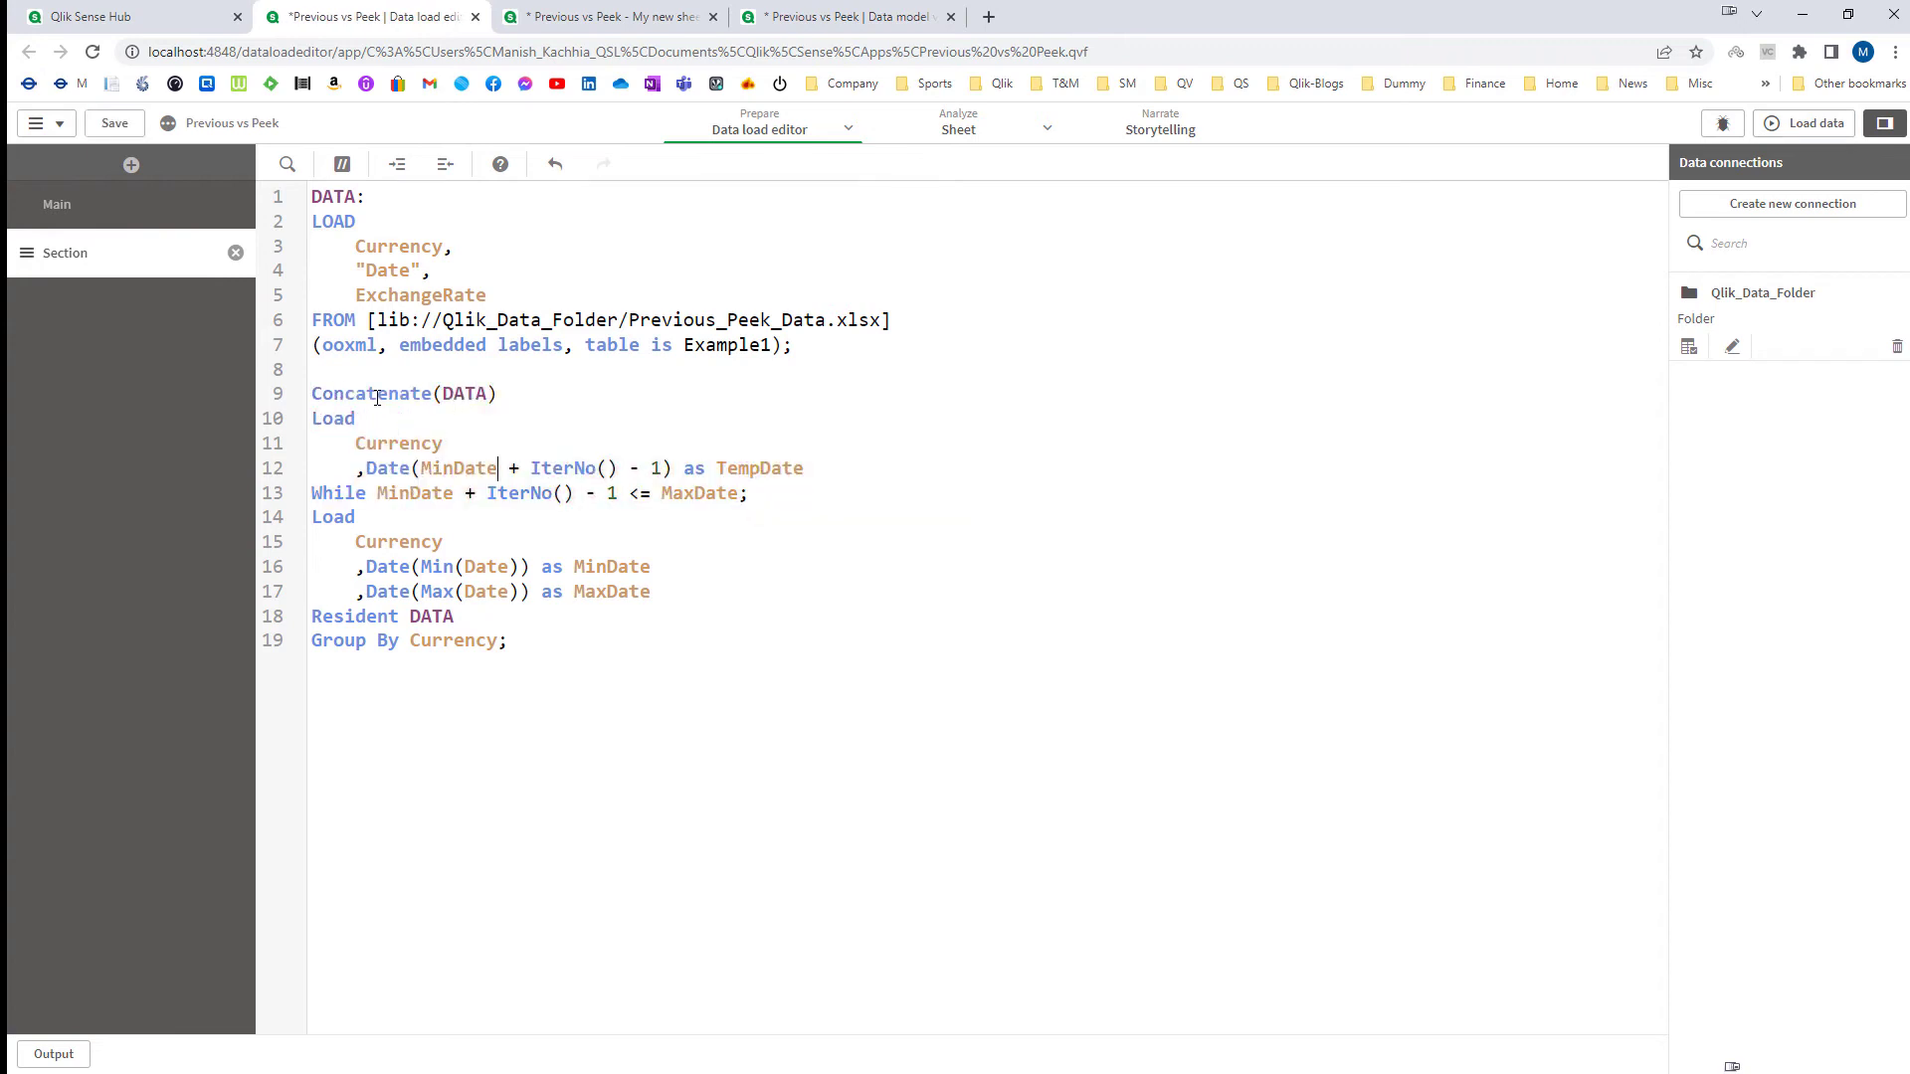
Step: Change the TempDate alias in the concatenated Load to Date
key(shift+Left)
key(shift+Left)
key(shift+Left)
key(shift+Left)
key(shift+Left)
key(shift+Left)
key(shift+Left)
key(shift+Left)
text(Date)
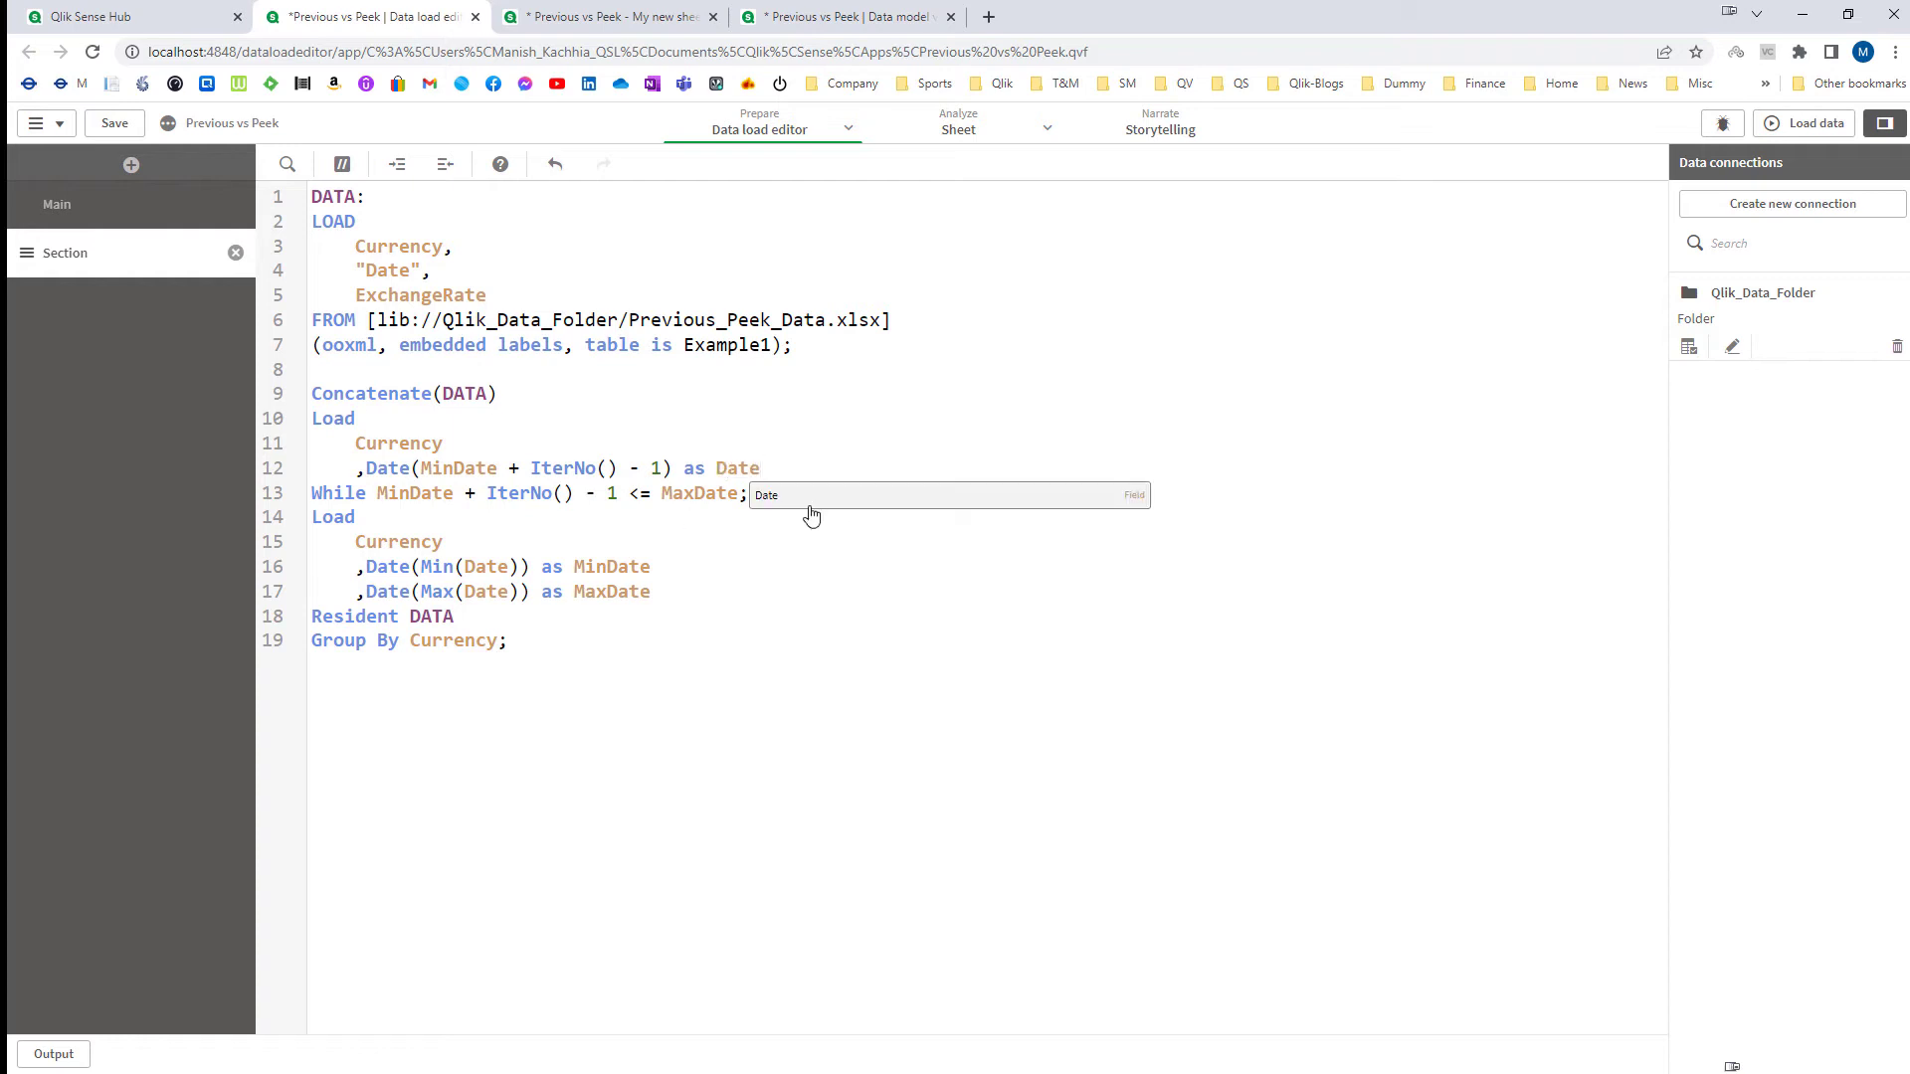
key(Return)
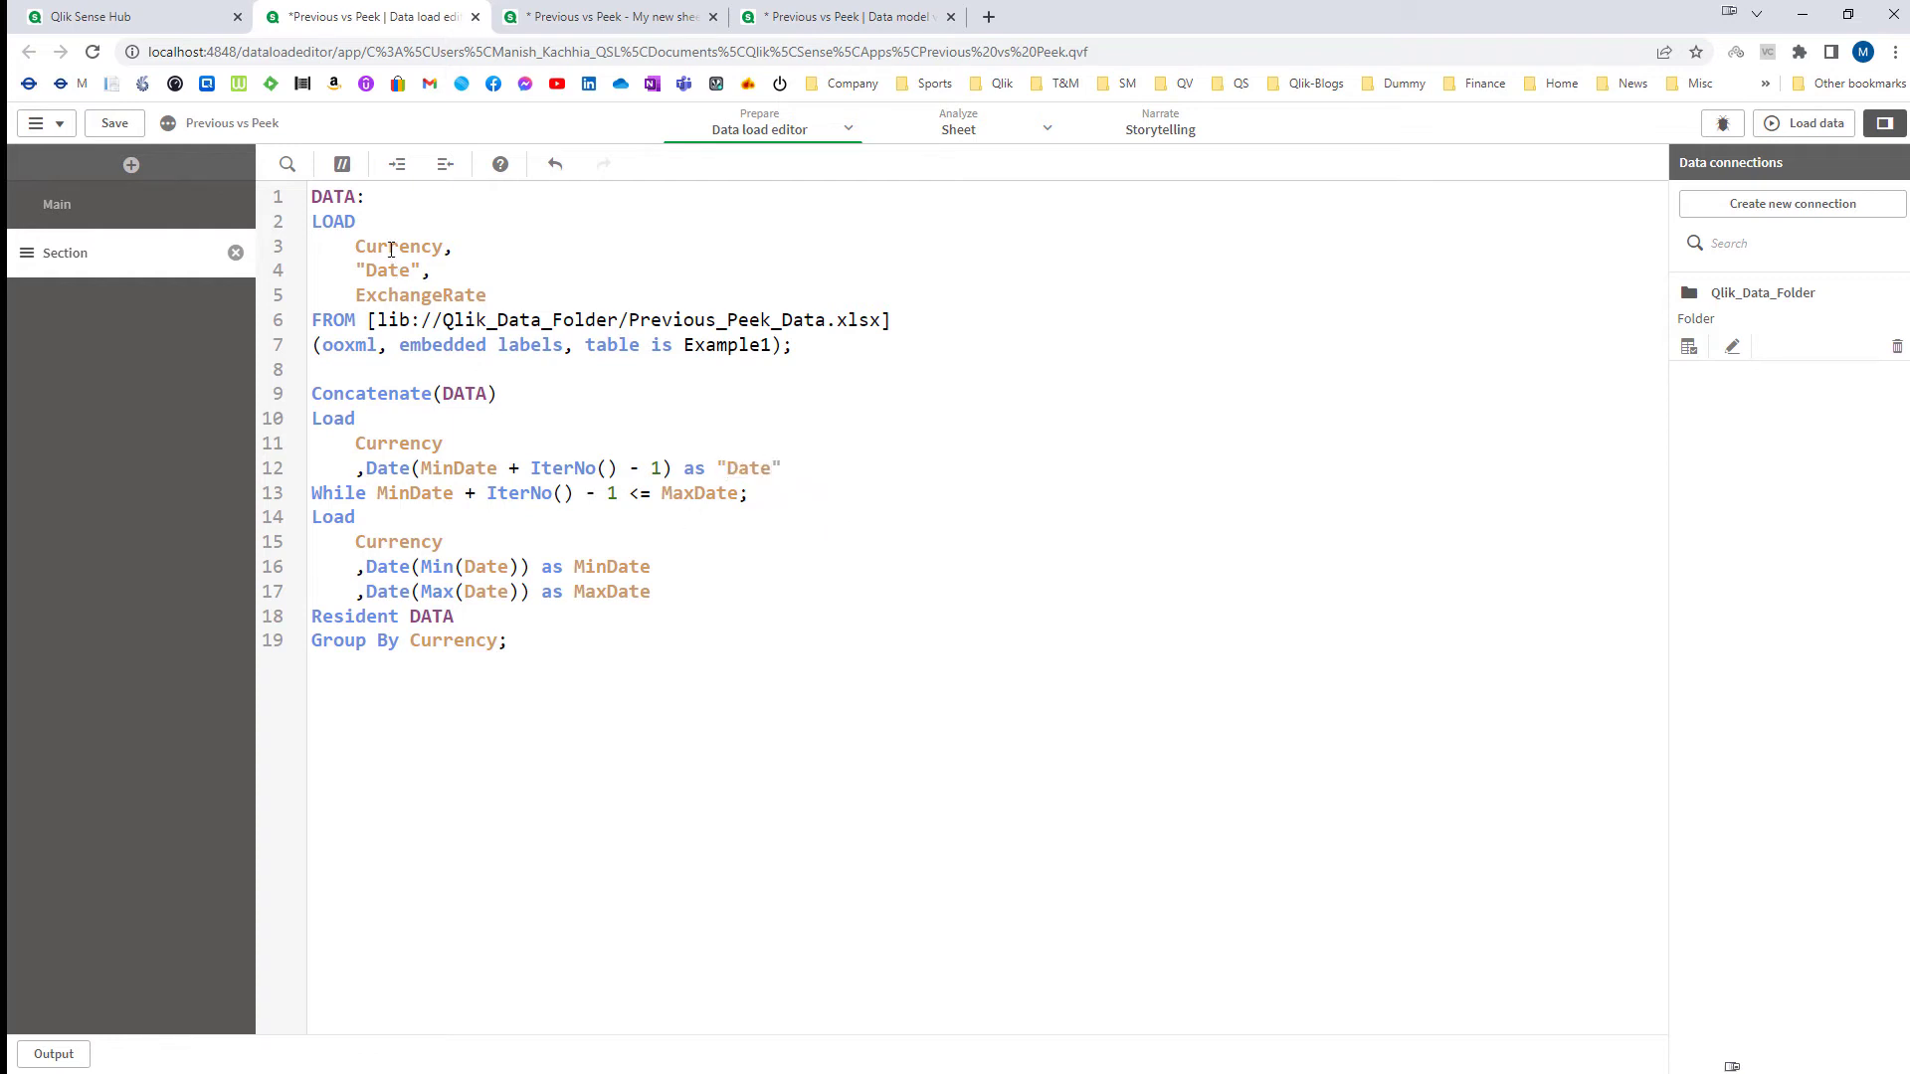
Step: Reload the data, examine the dates and exchange rates in the sheet's first table, and return to the load script
double_click(390, 249)
double_click(390, 269)
double_click(392, 294)
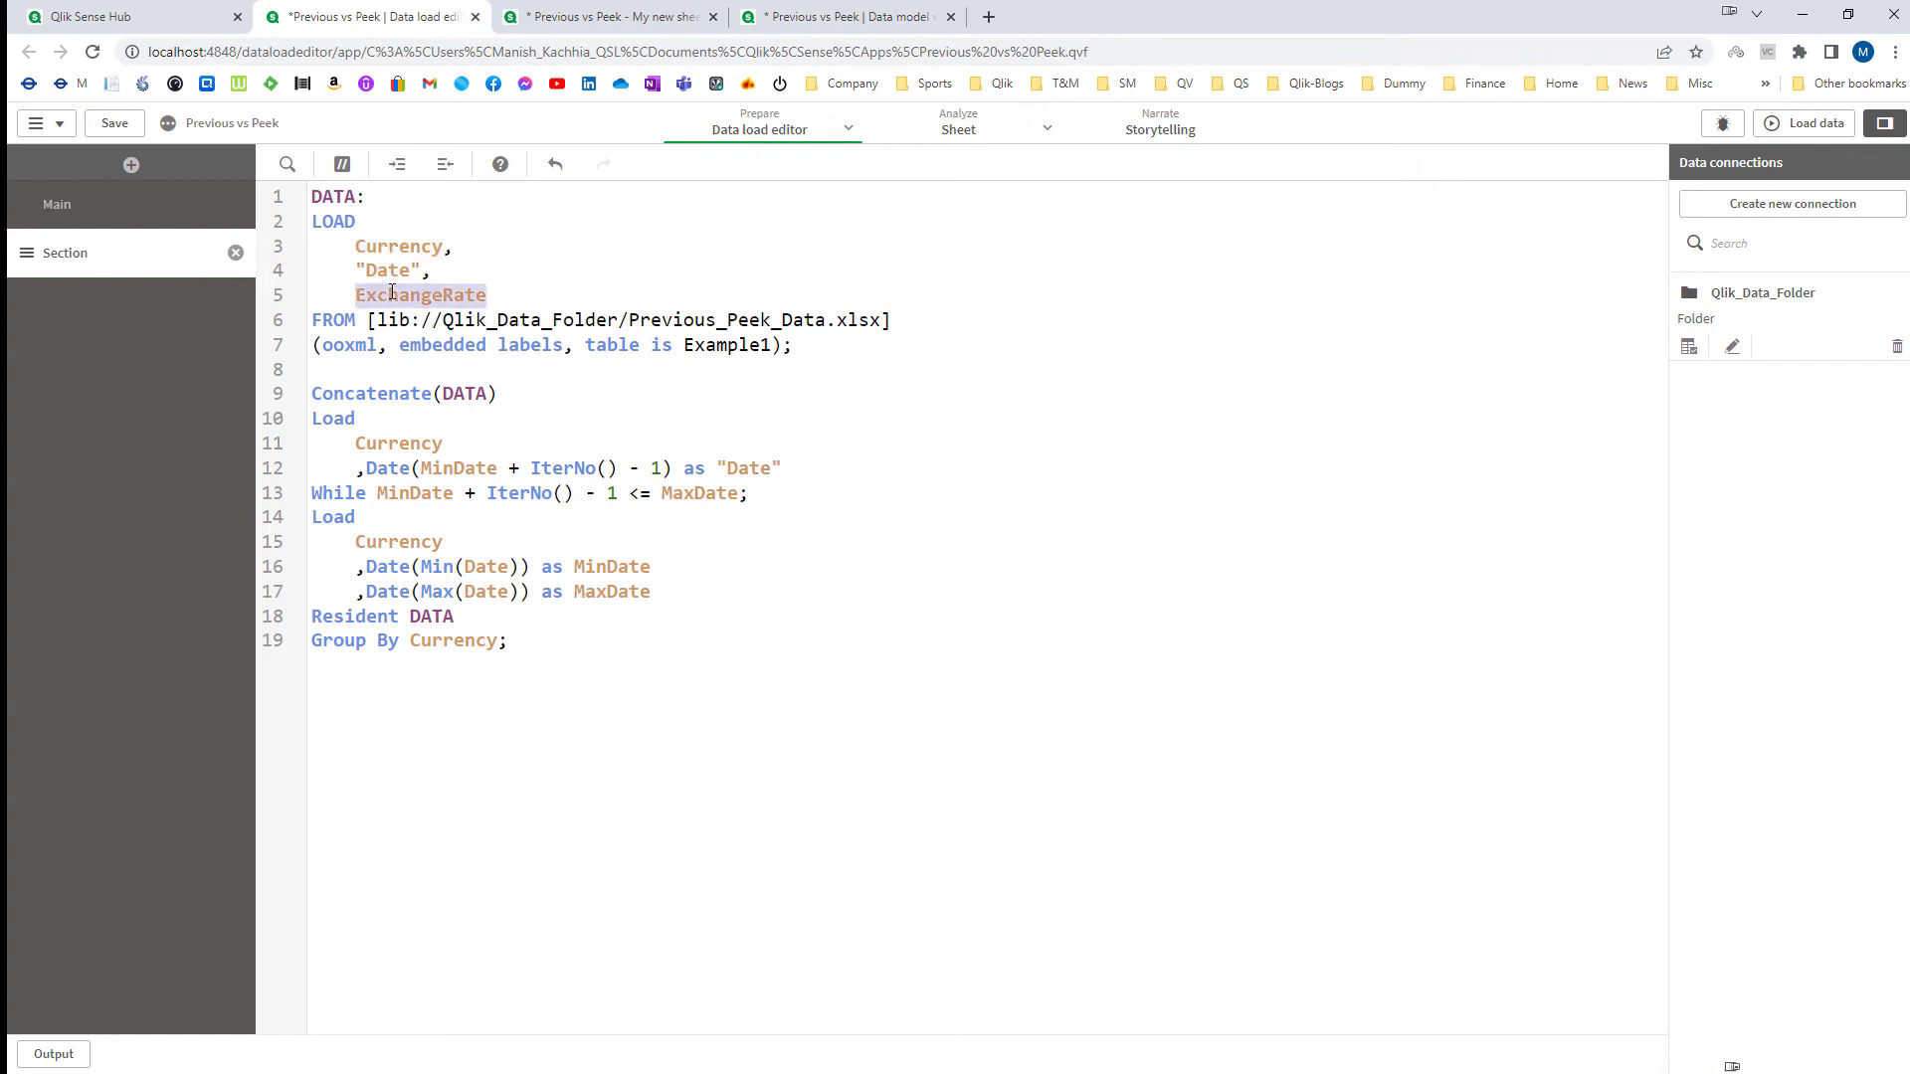
click(1805, 123)
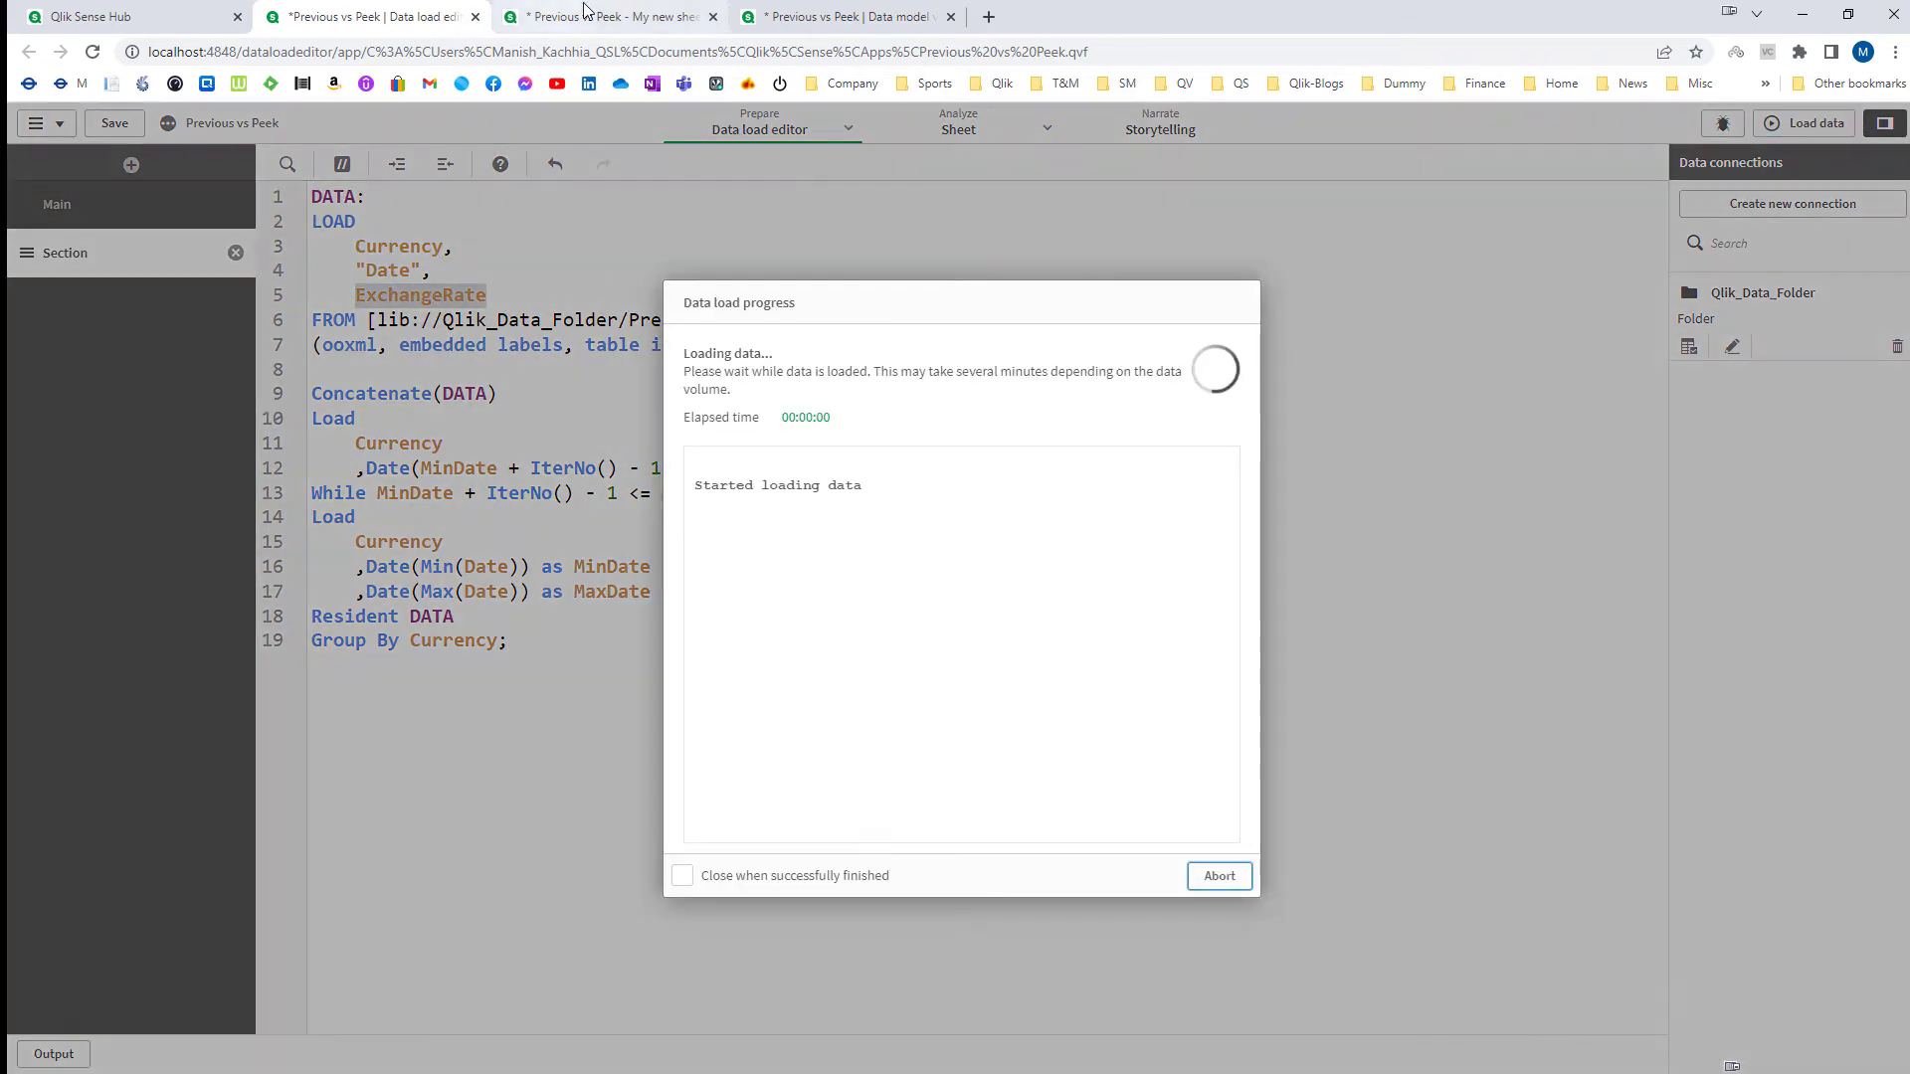
click(594, 8)
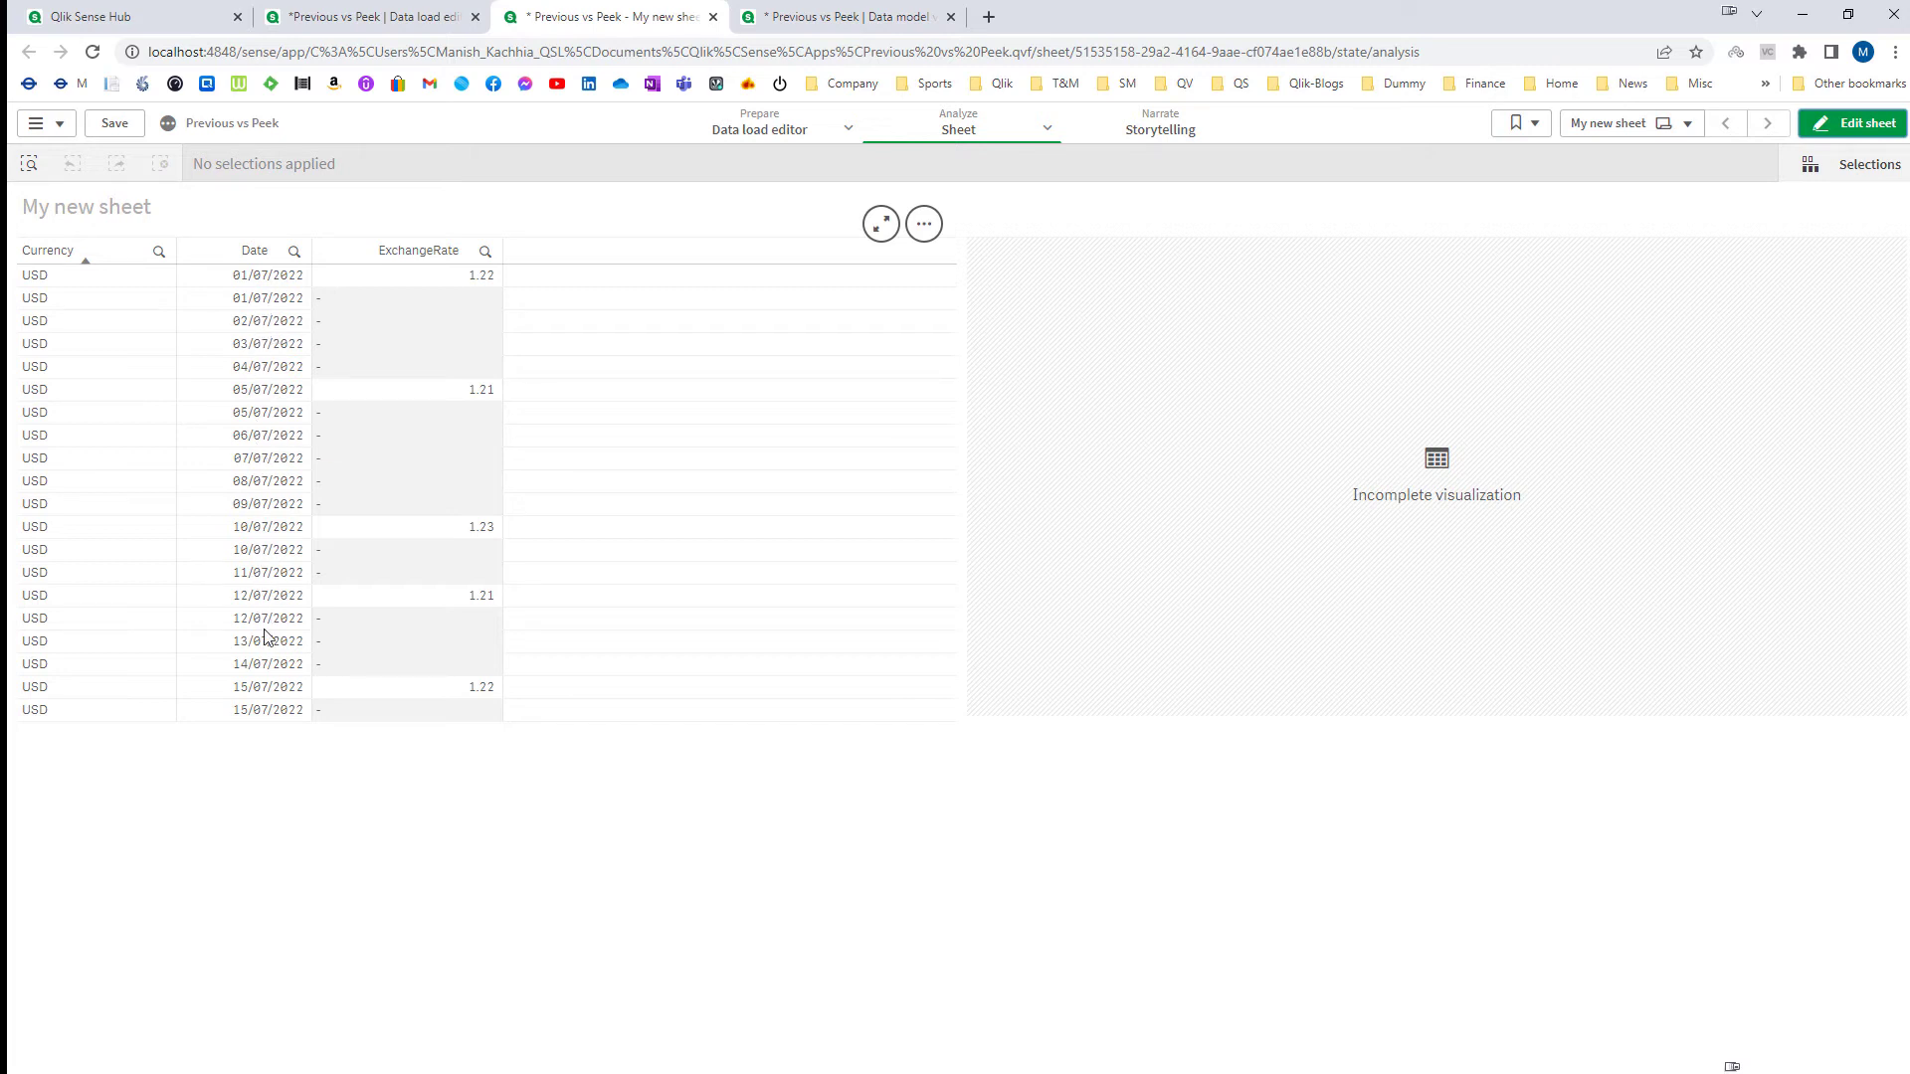
click(375, 28)
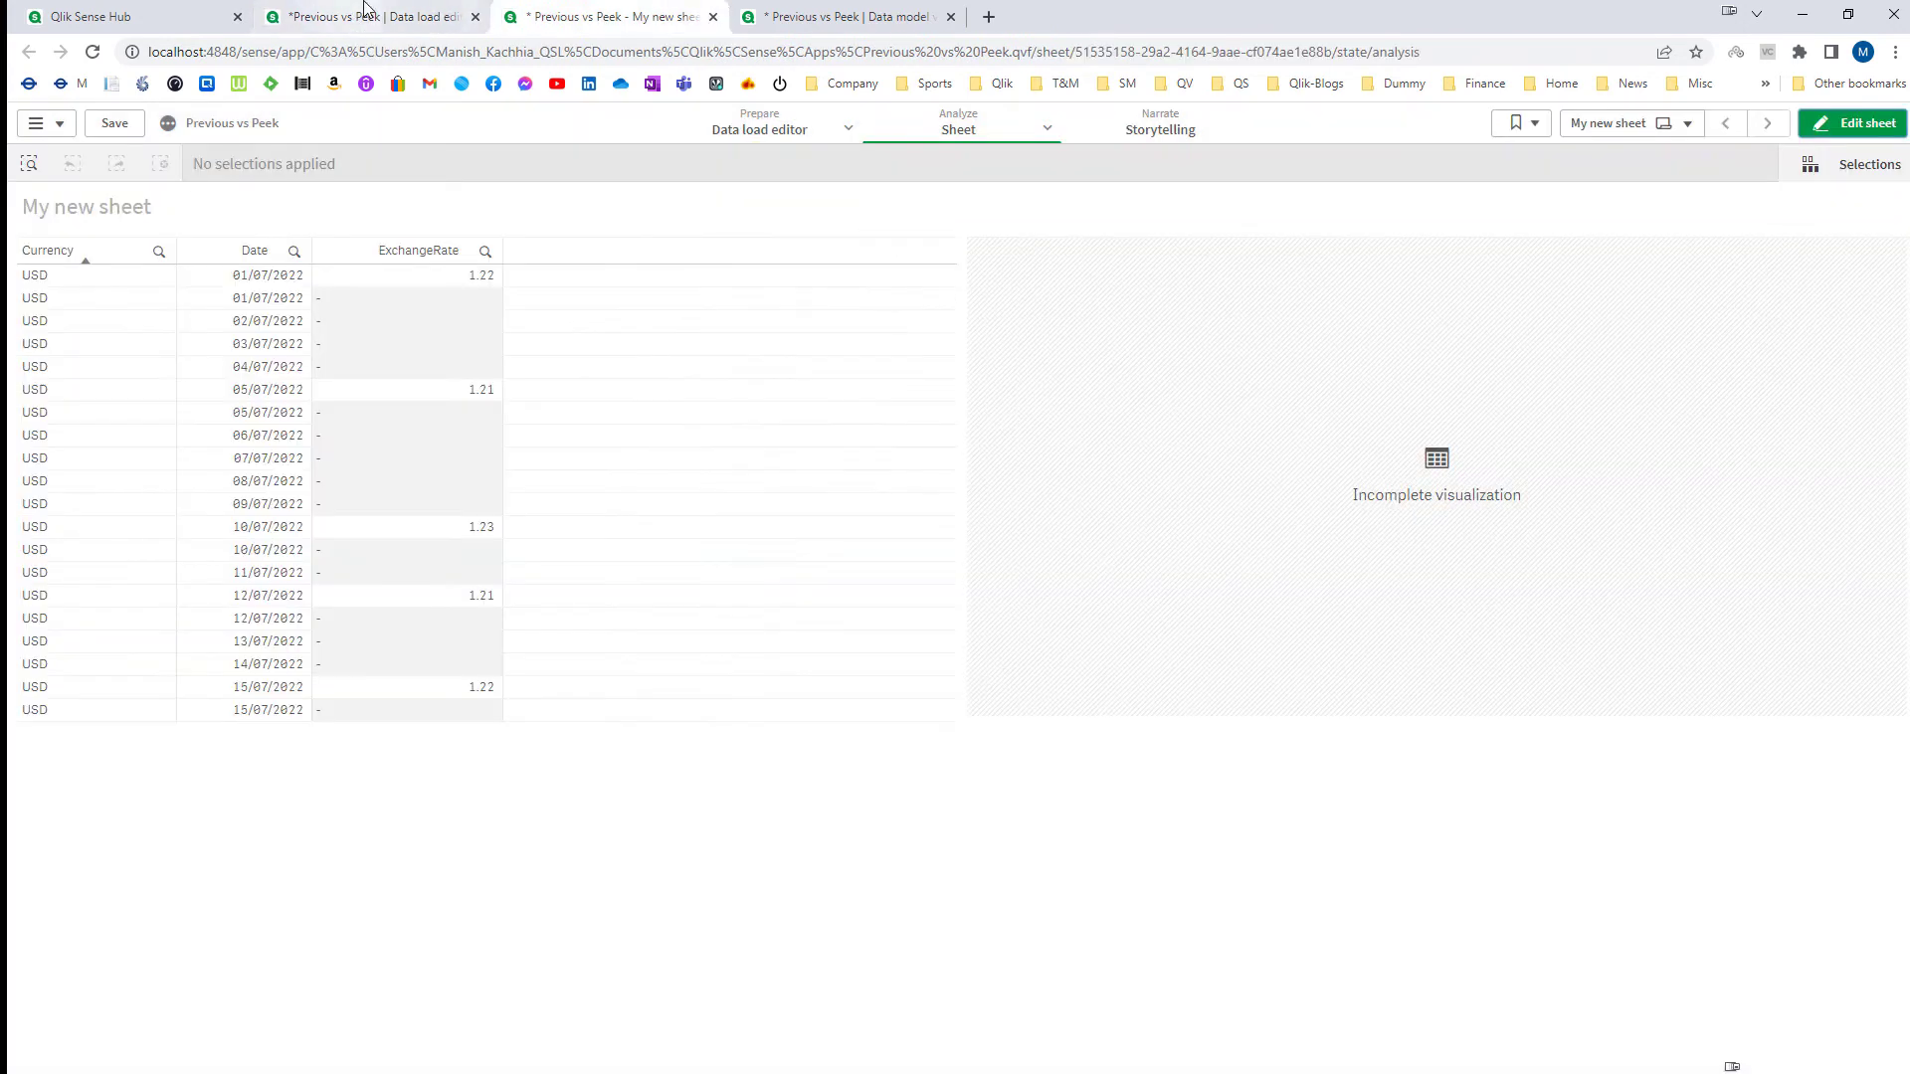
click(366, 12)
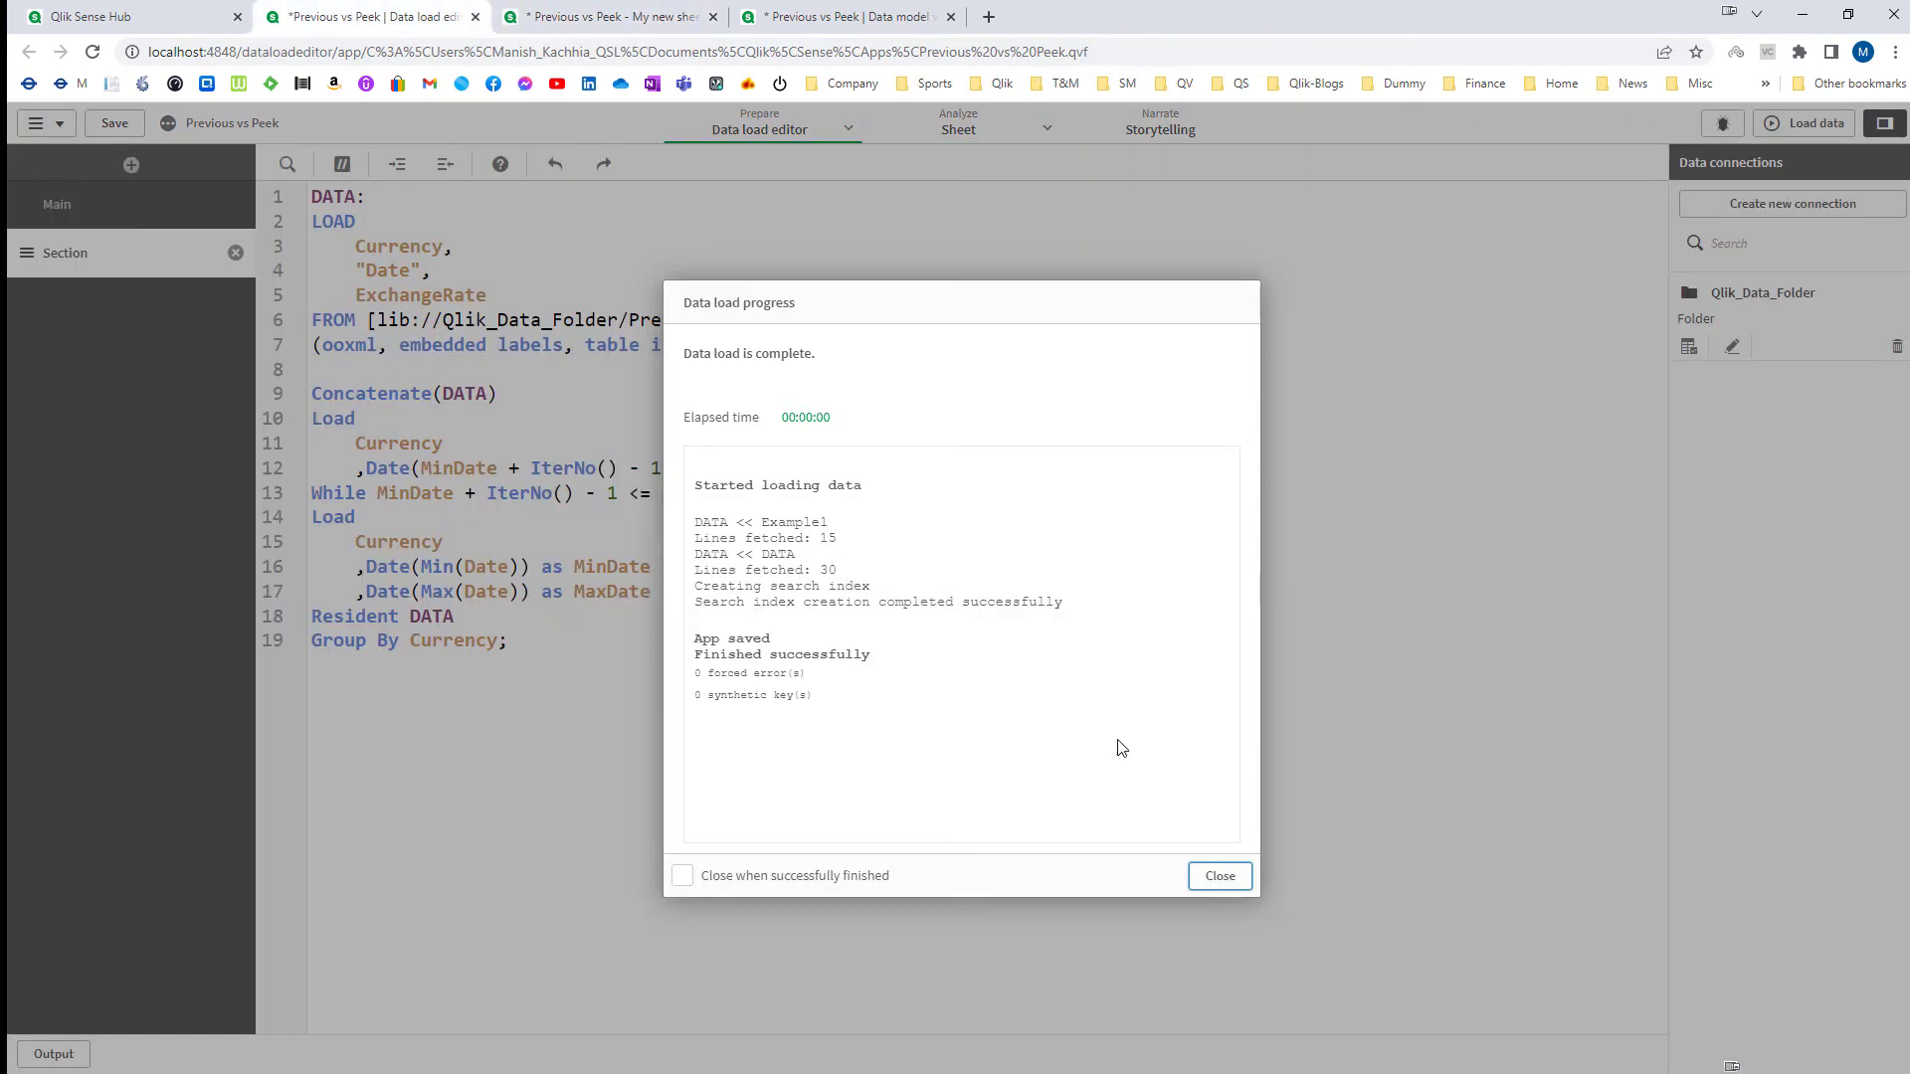
click(1220, 876)
Step: Add the field Currency & '|' & Date as %Key_Field after ExchangeRate in the DATA table's load
click(523, 290)
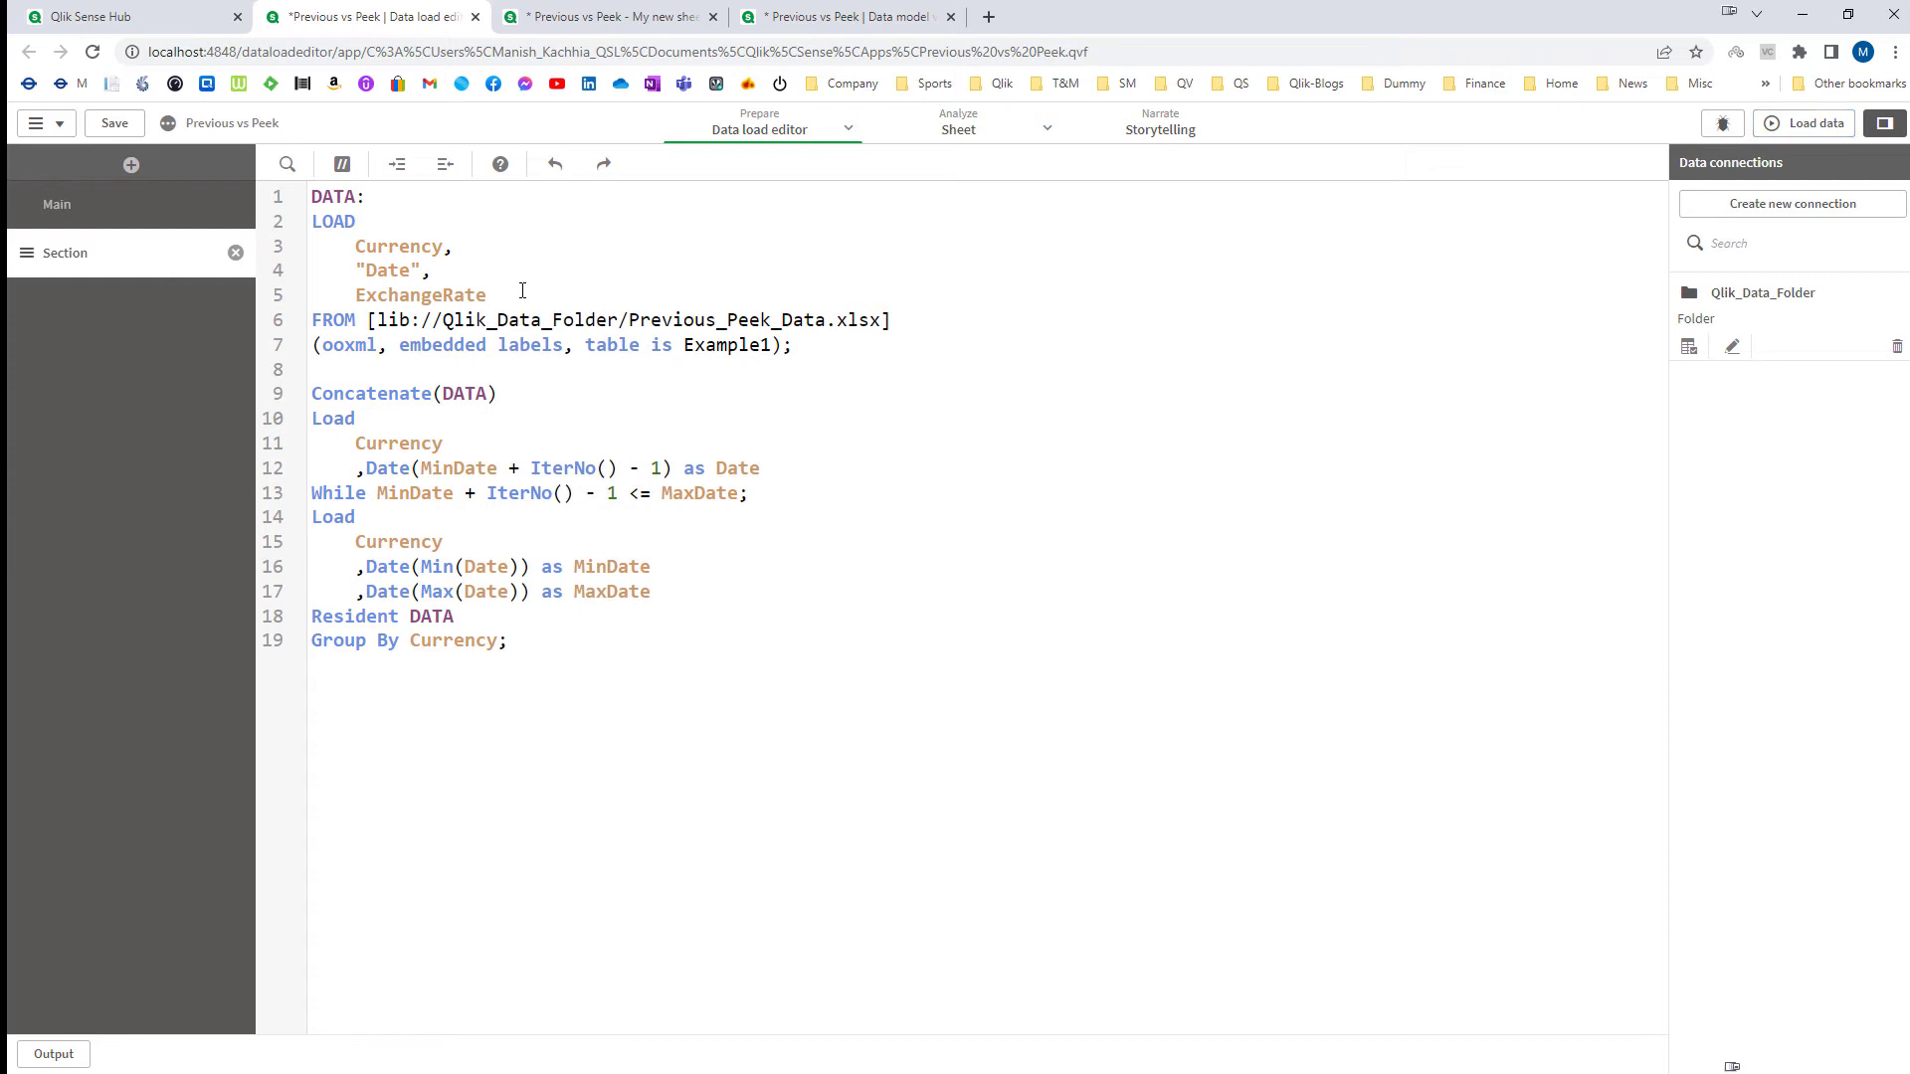
text(,)
key(Return)
text(Cur)
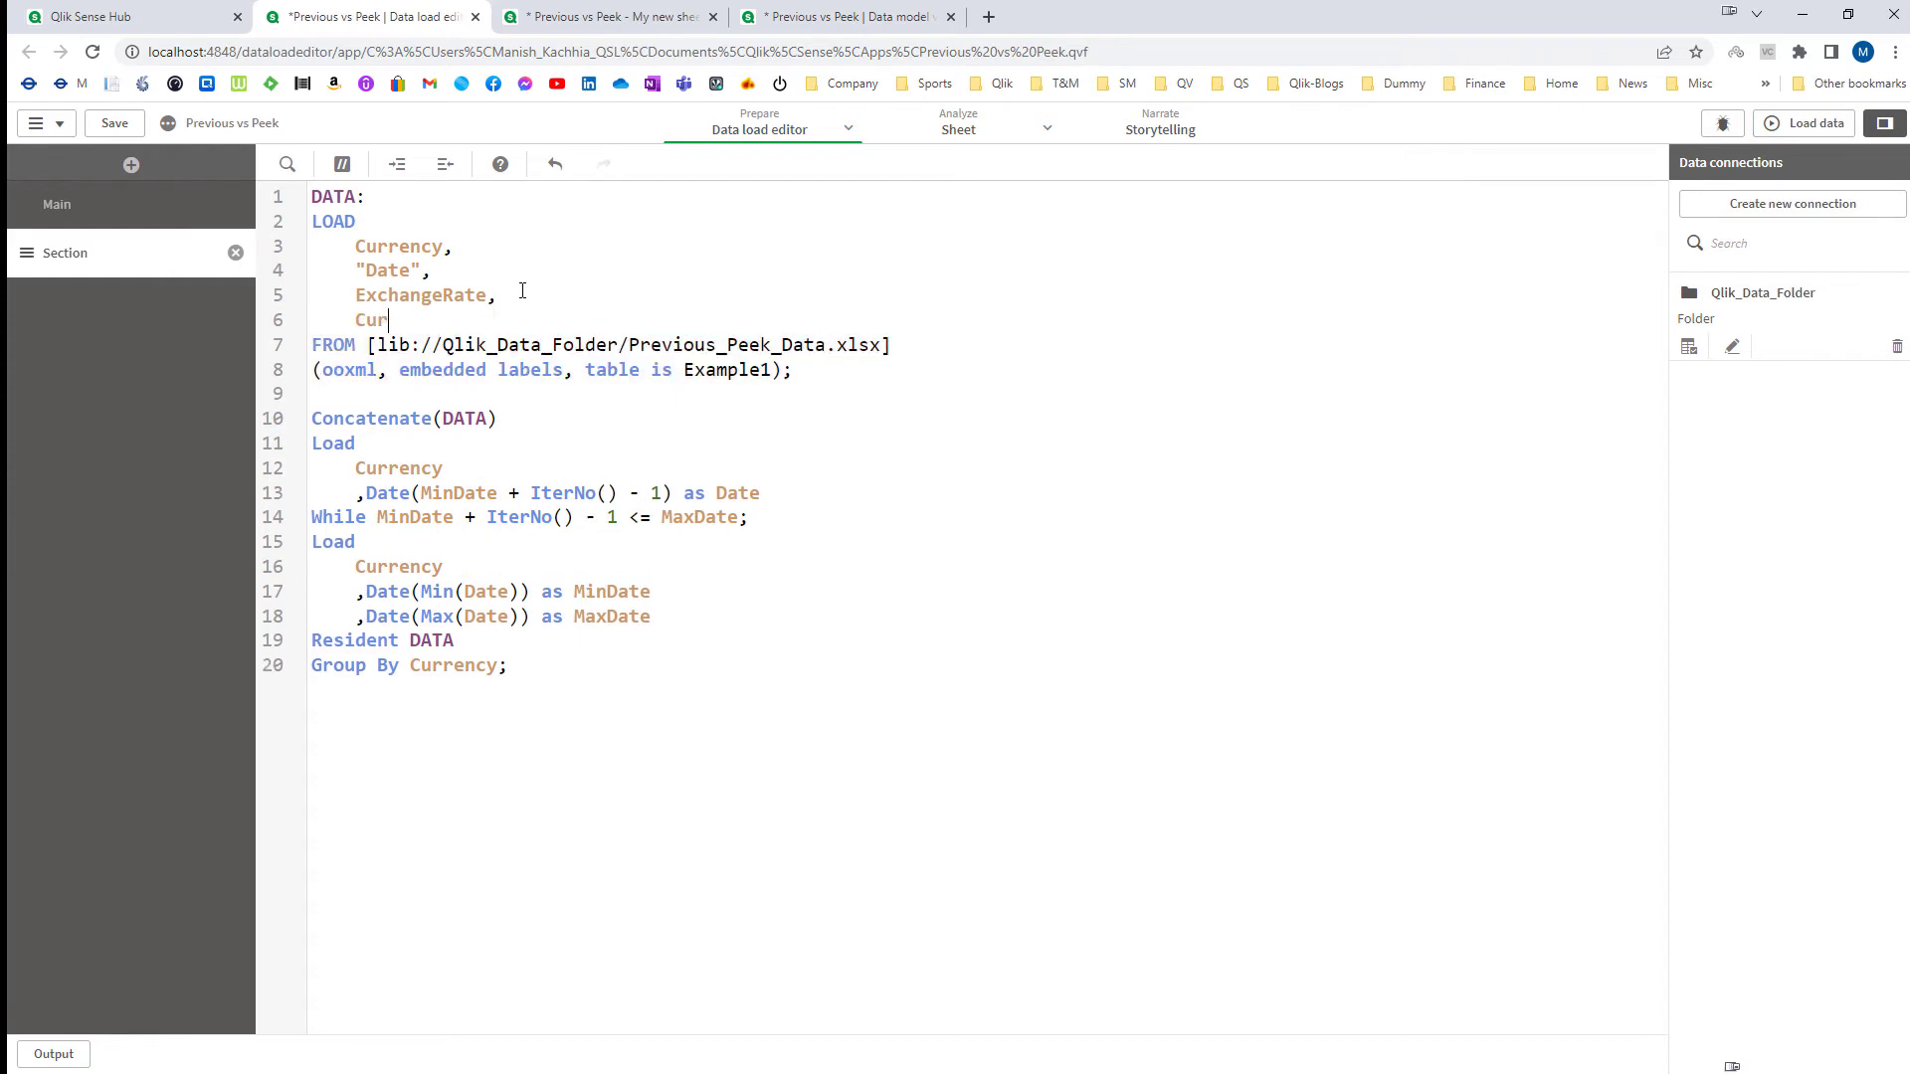
text(rency & '|')
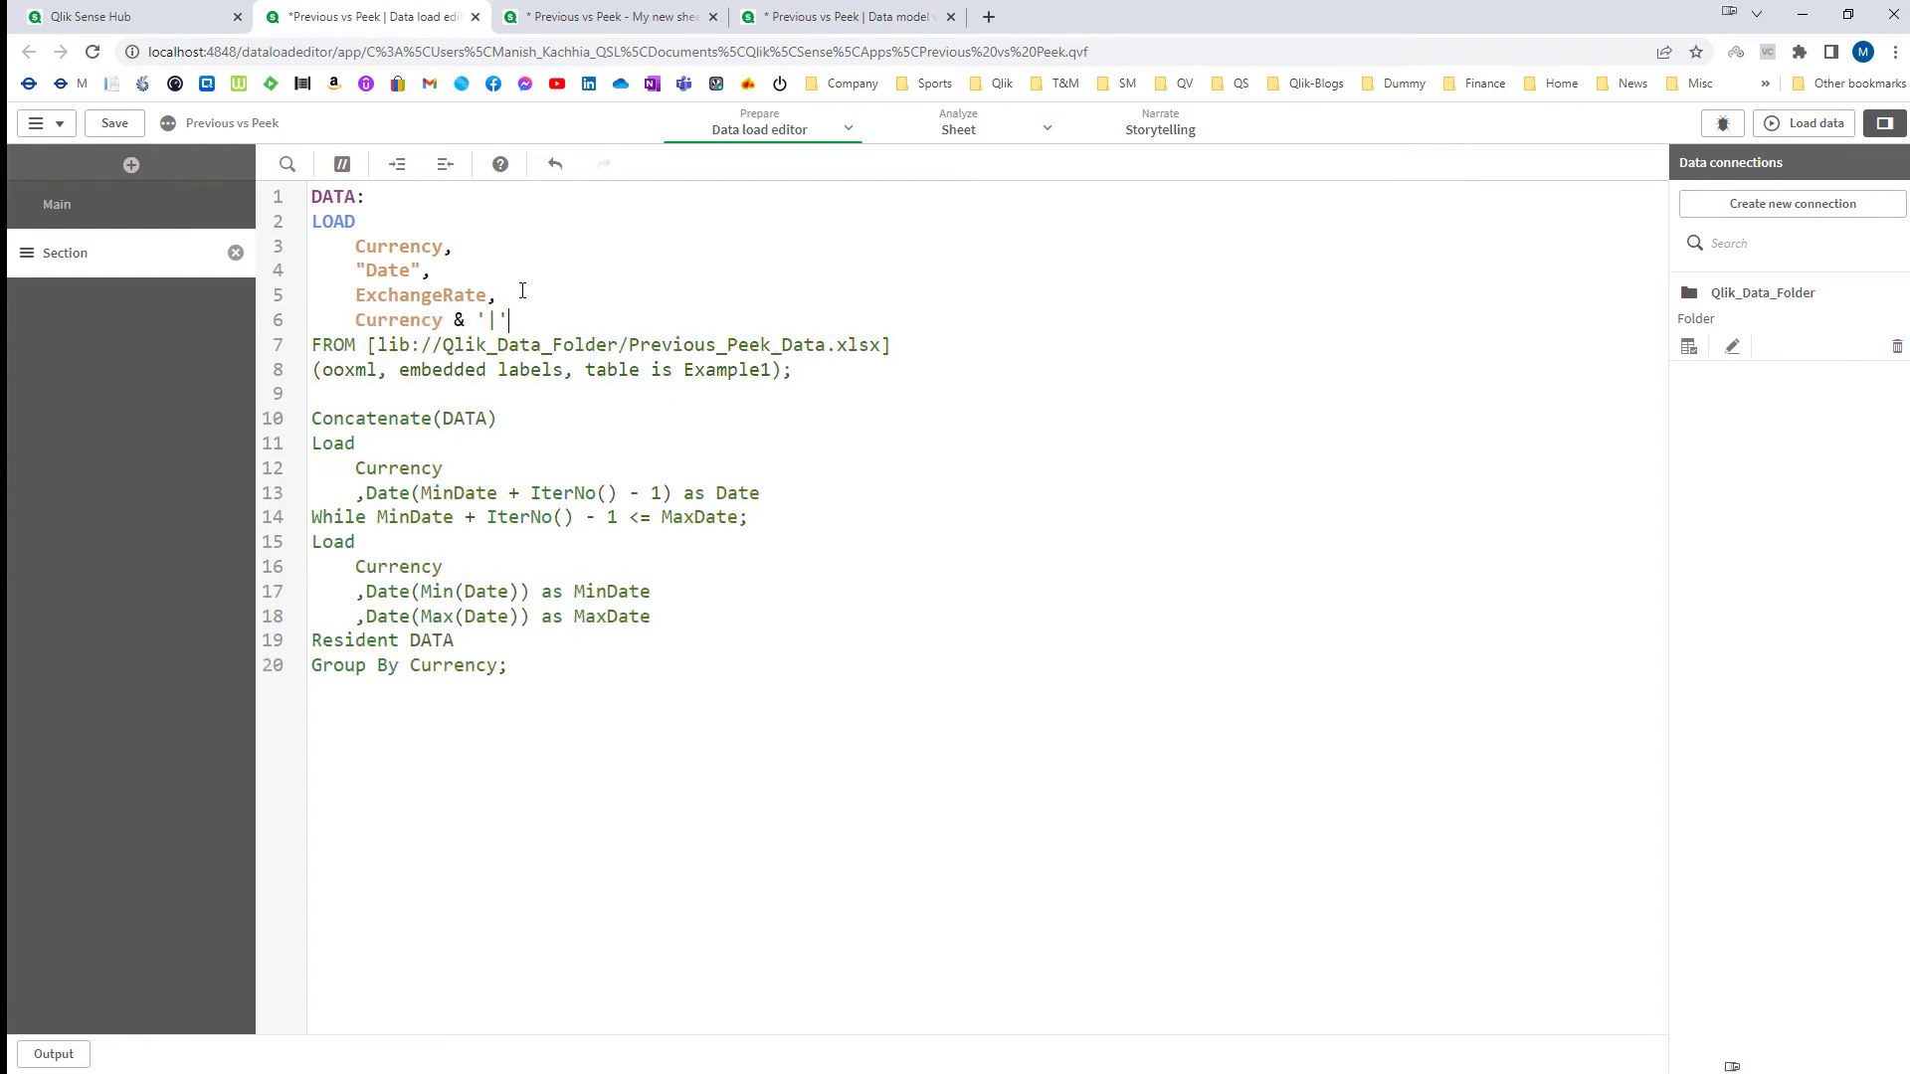
text( & Date)
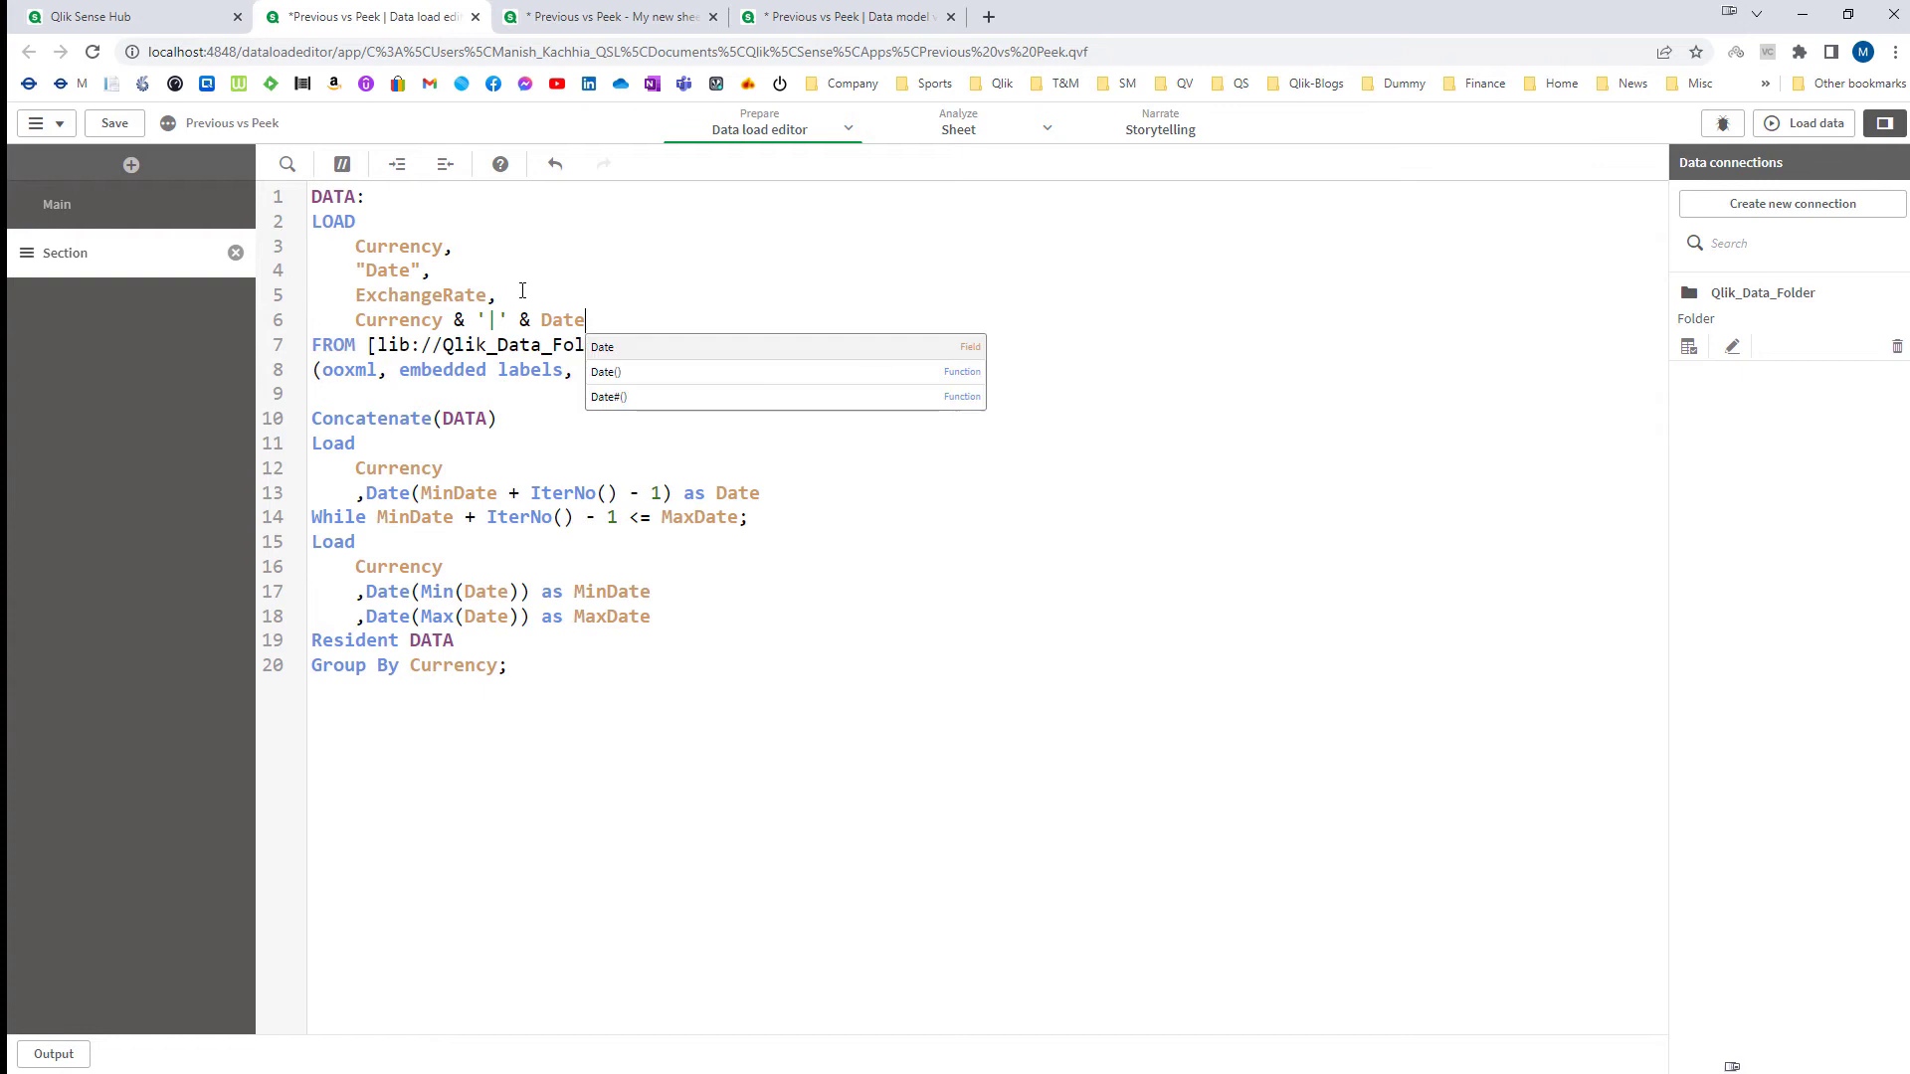
text( as %Key_F)
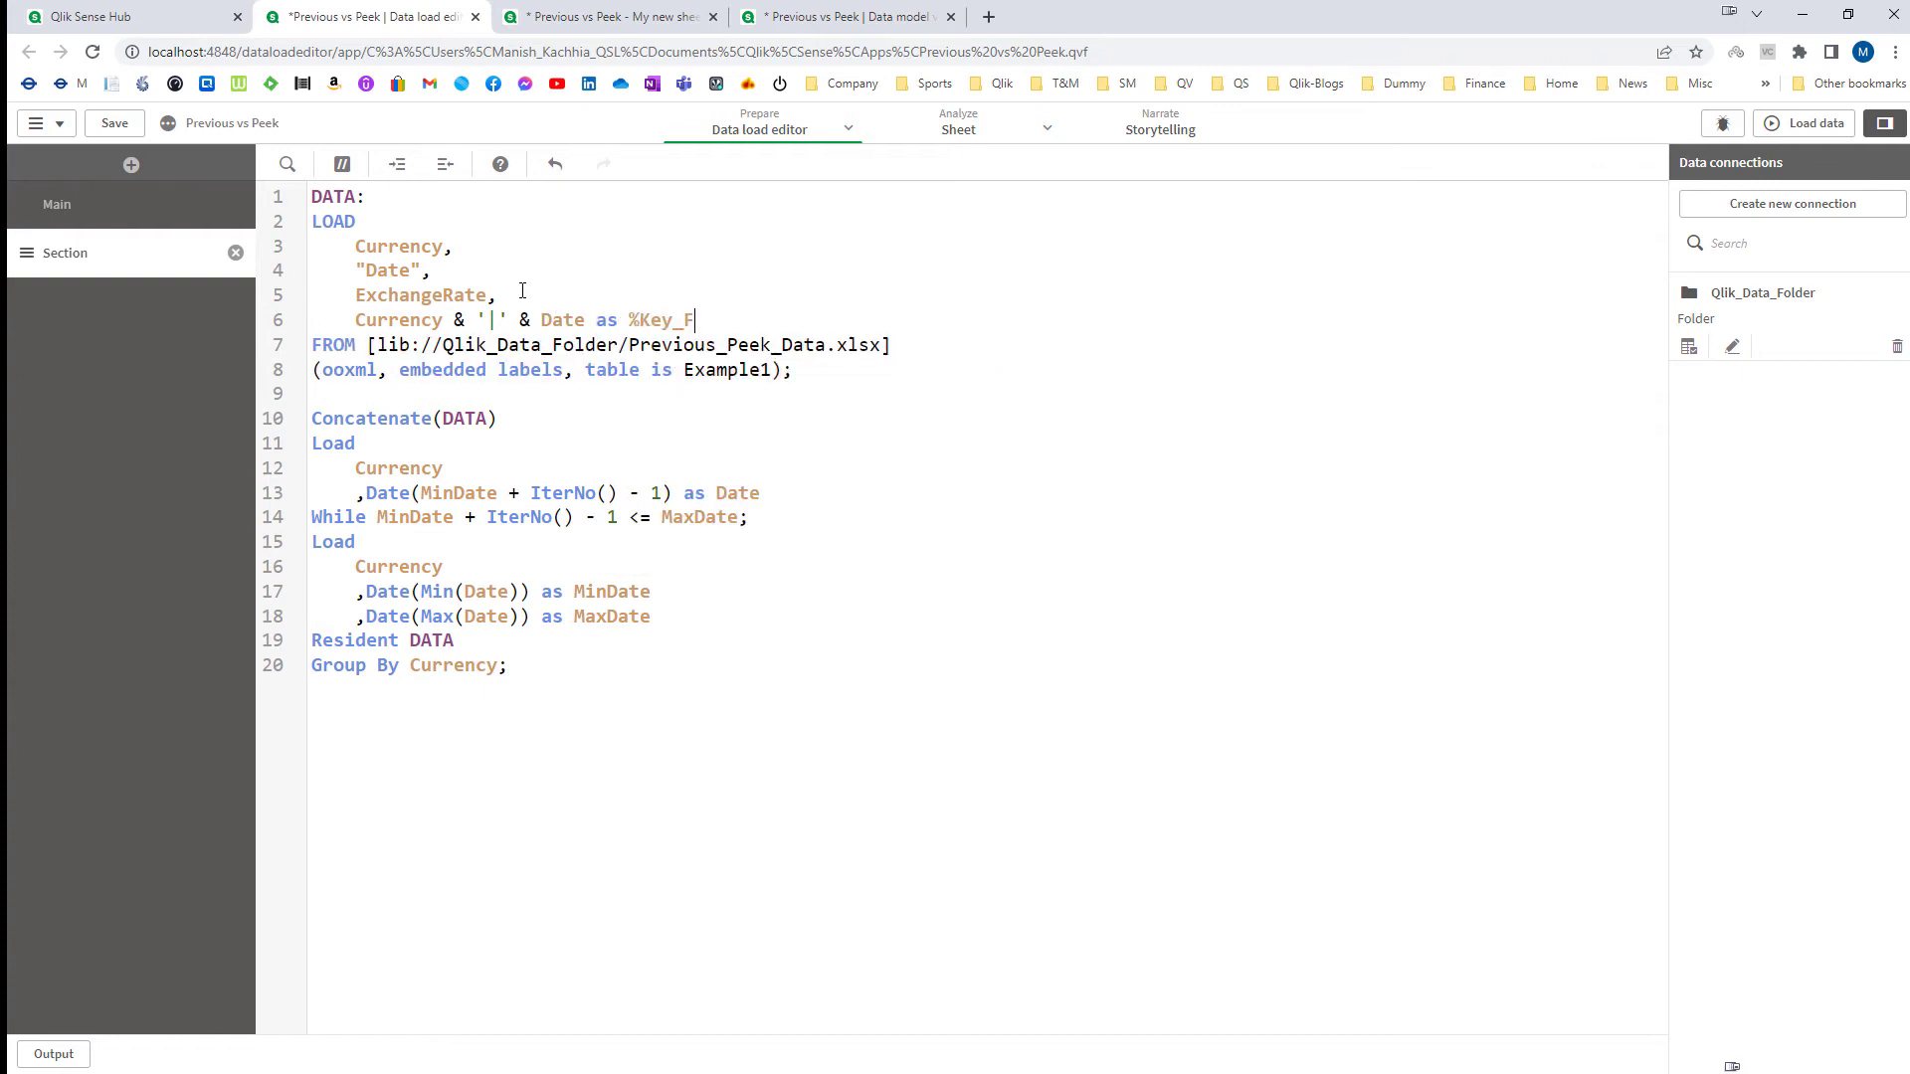
text(ield)
Step: Start a preceding load under Concatenate(DATA) with Load * Where Not Exists(%Key_Field,
drag(632, 320, 741, 319)
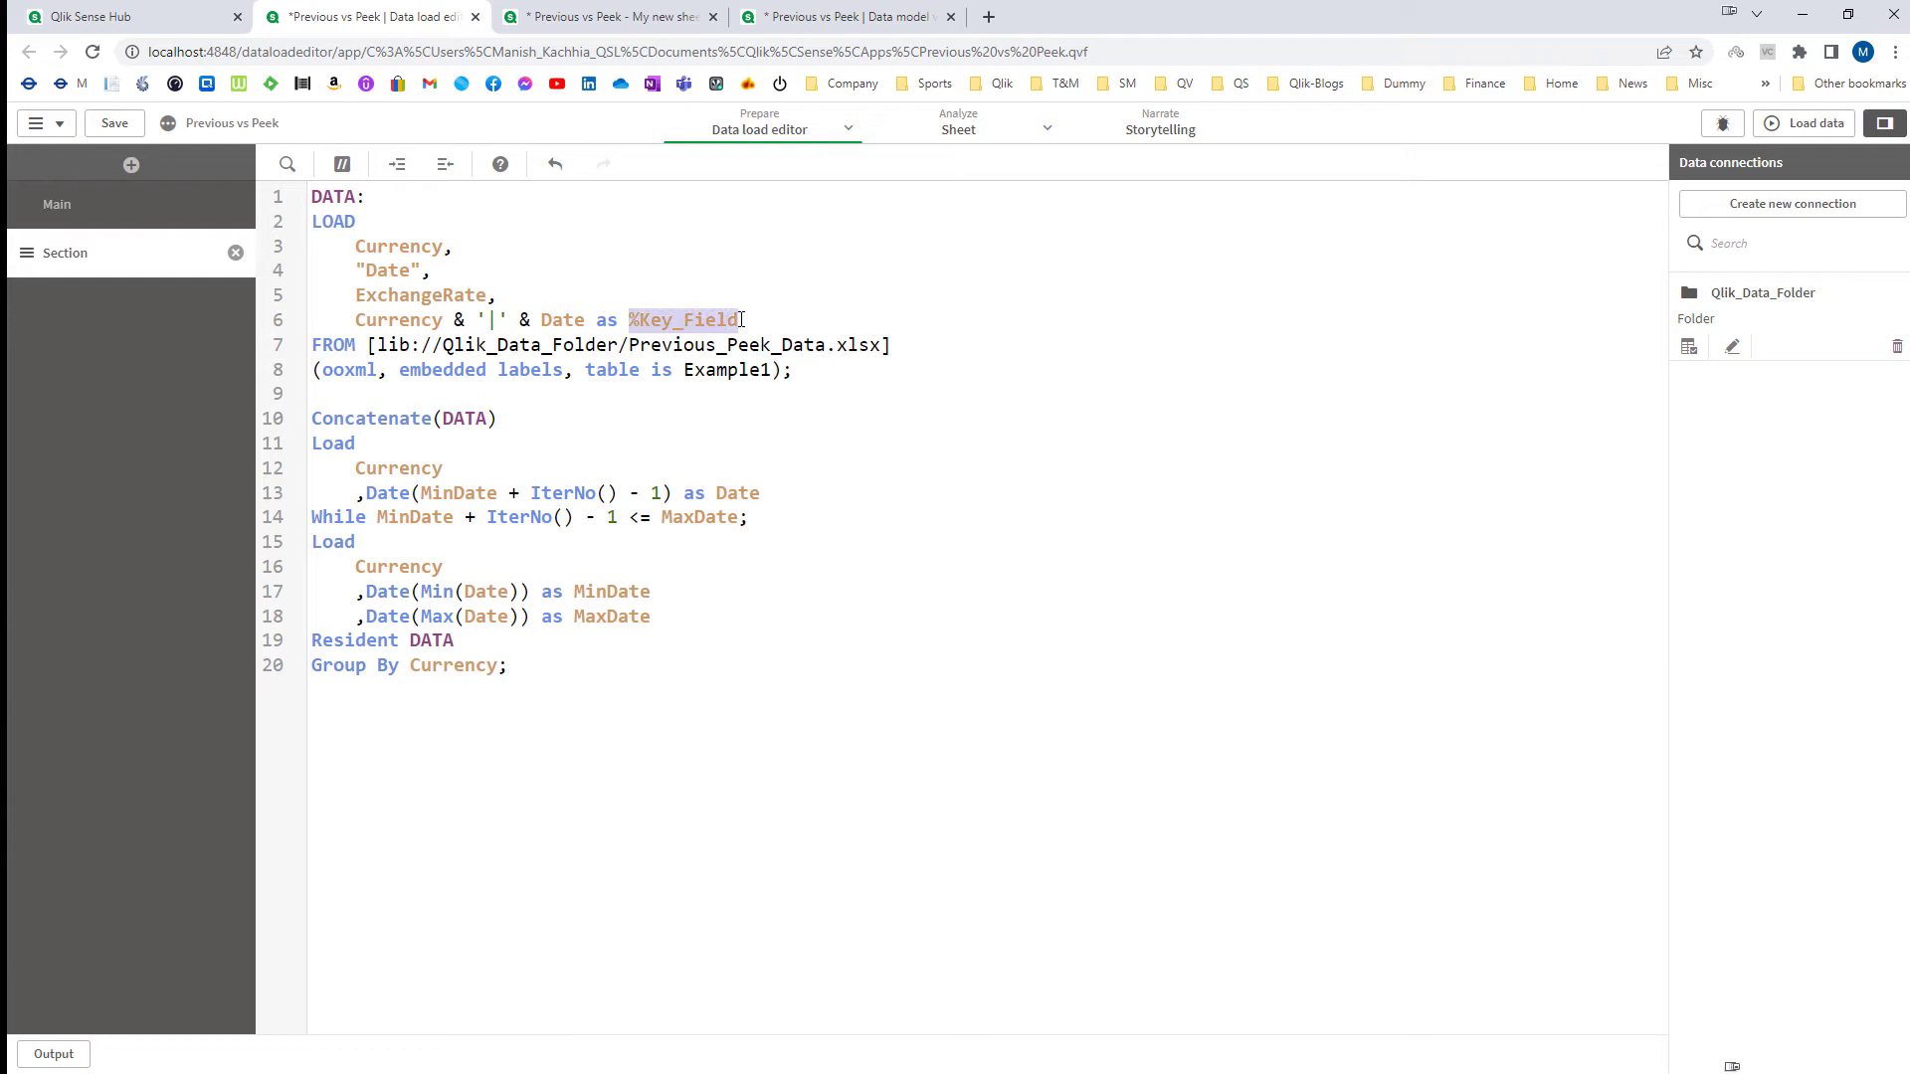
click(769, 491)
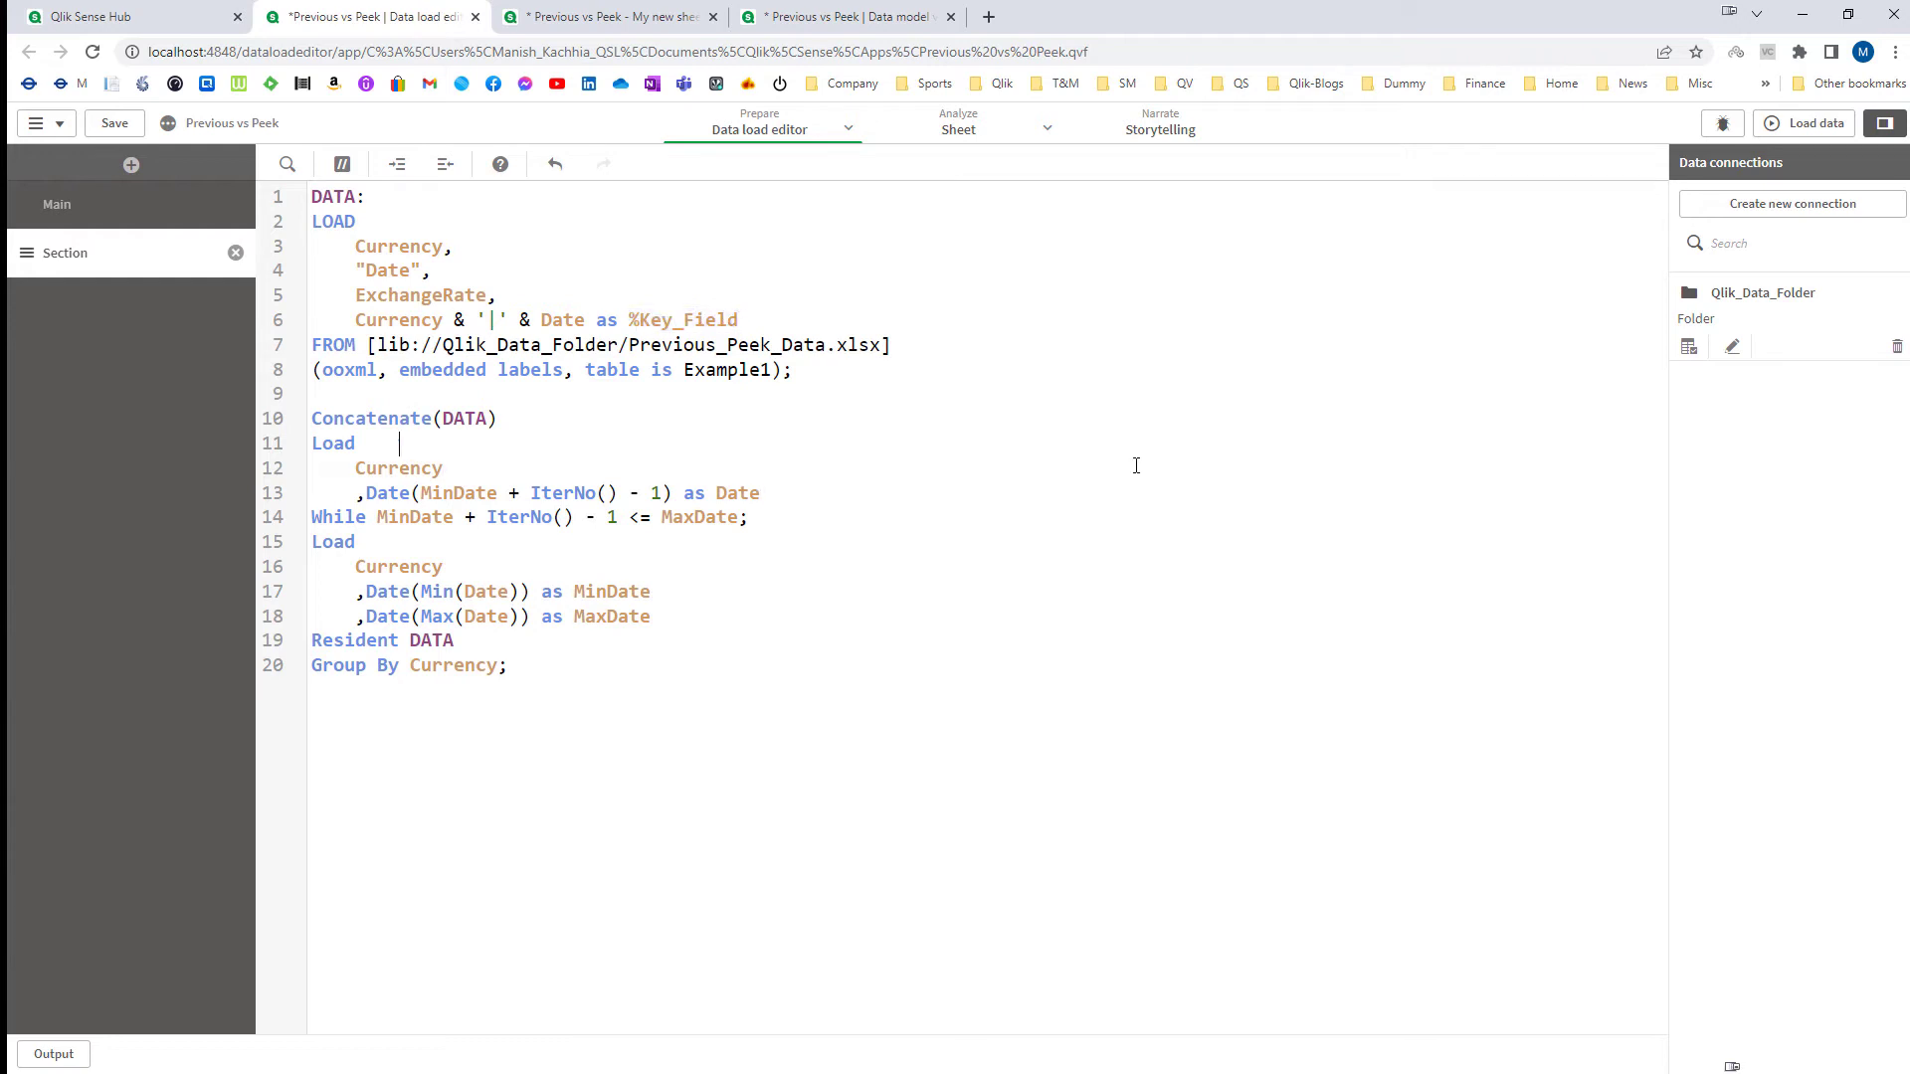
key(Return)
text(Loa)
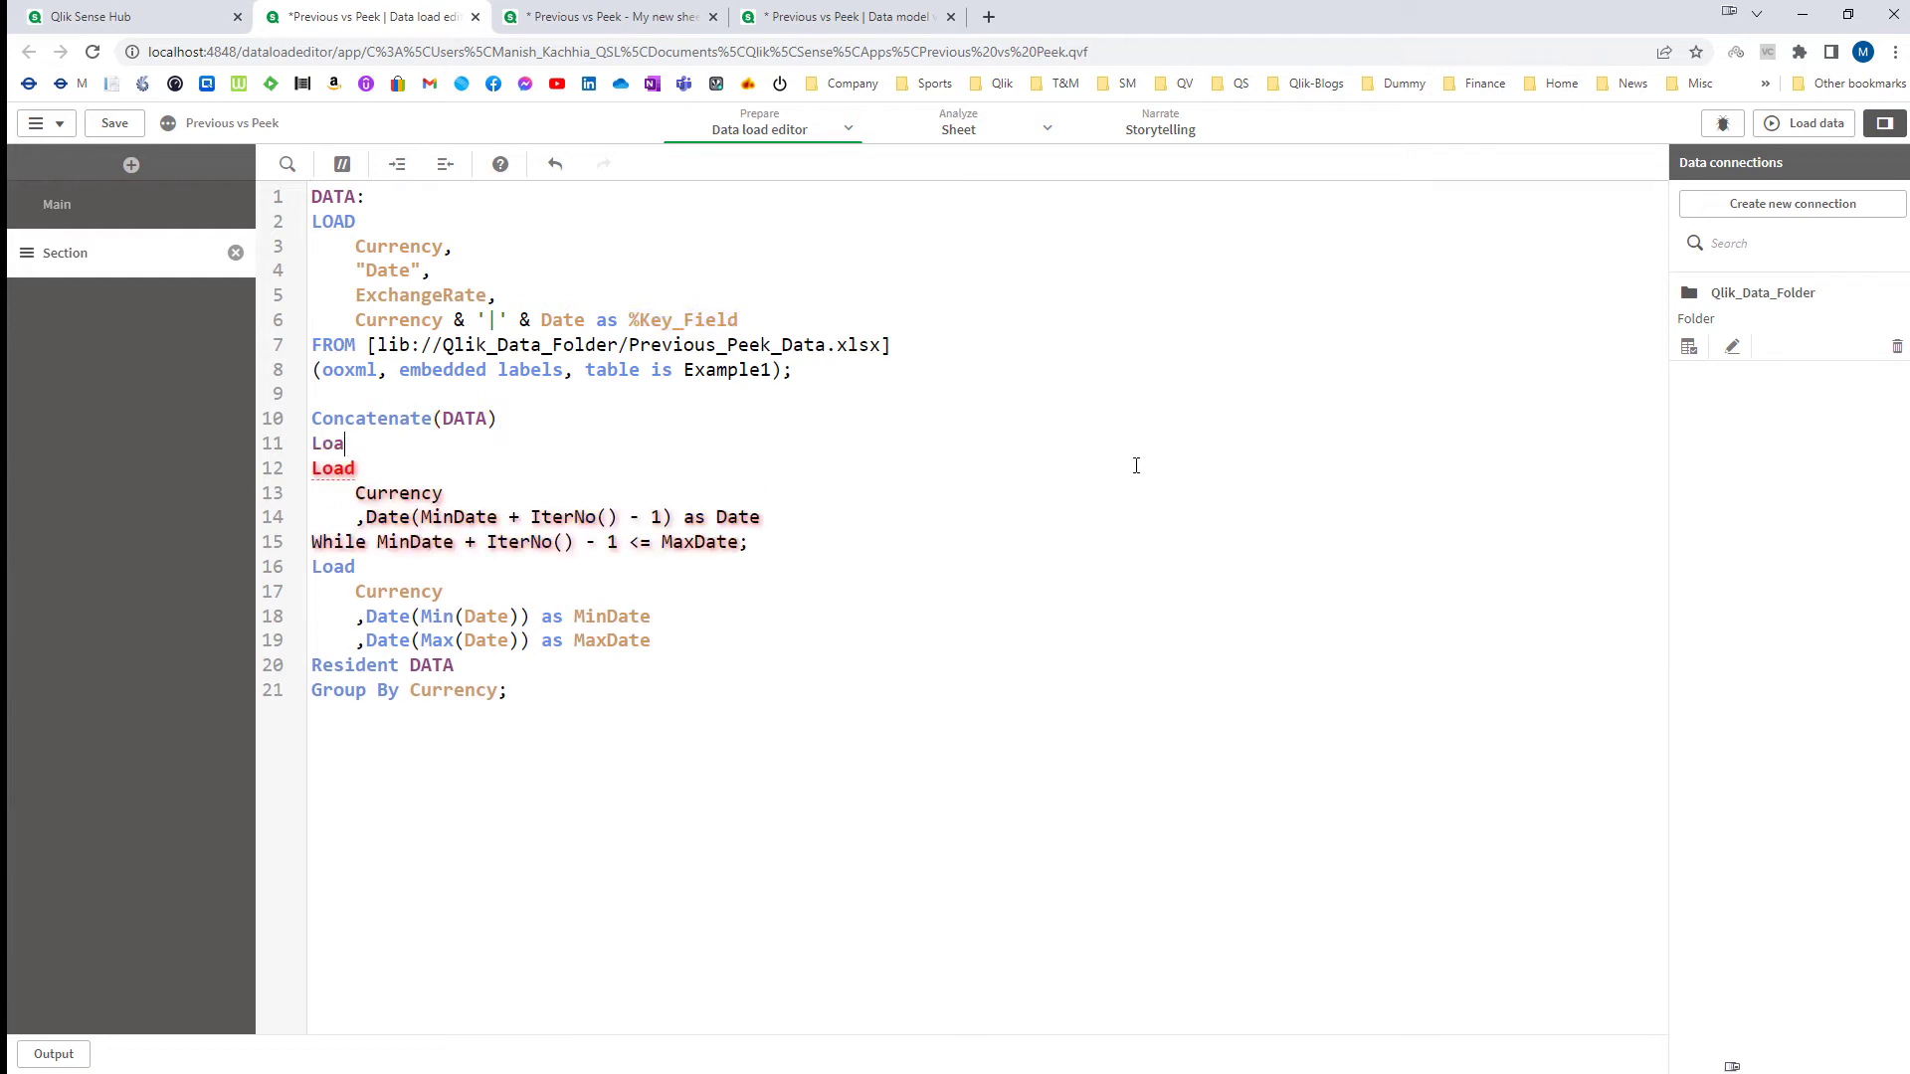
text(d * Where Not )
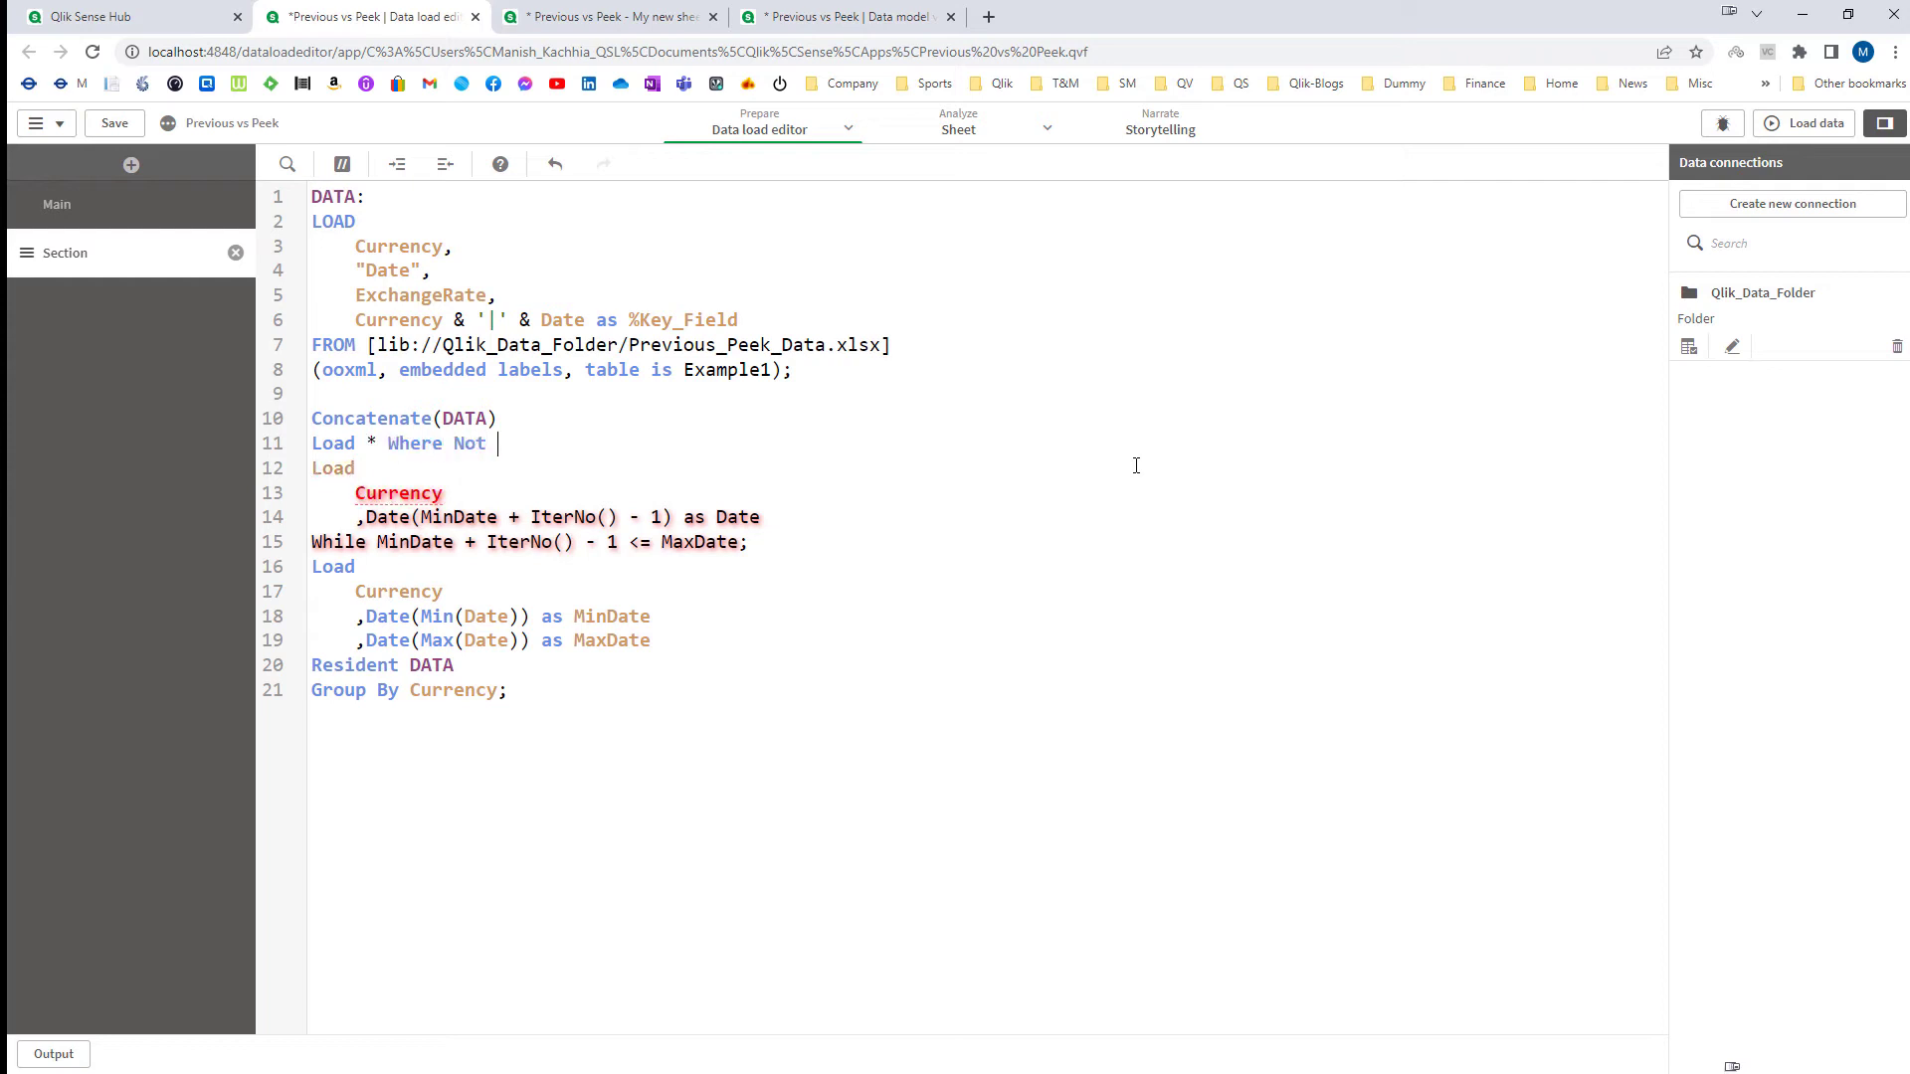
text(Exists(%Key_Field,)
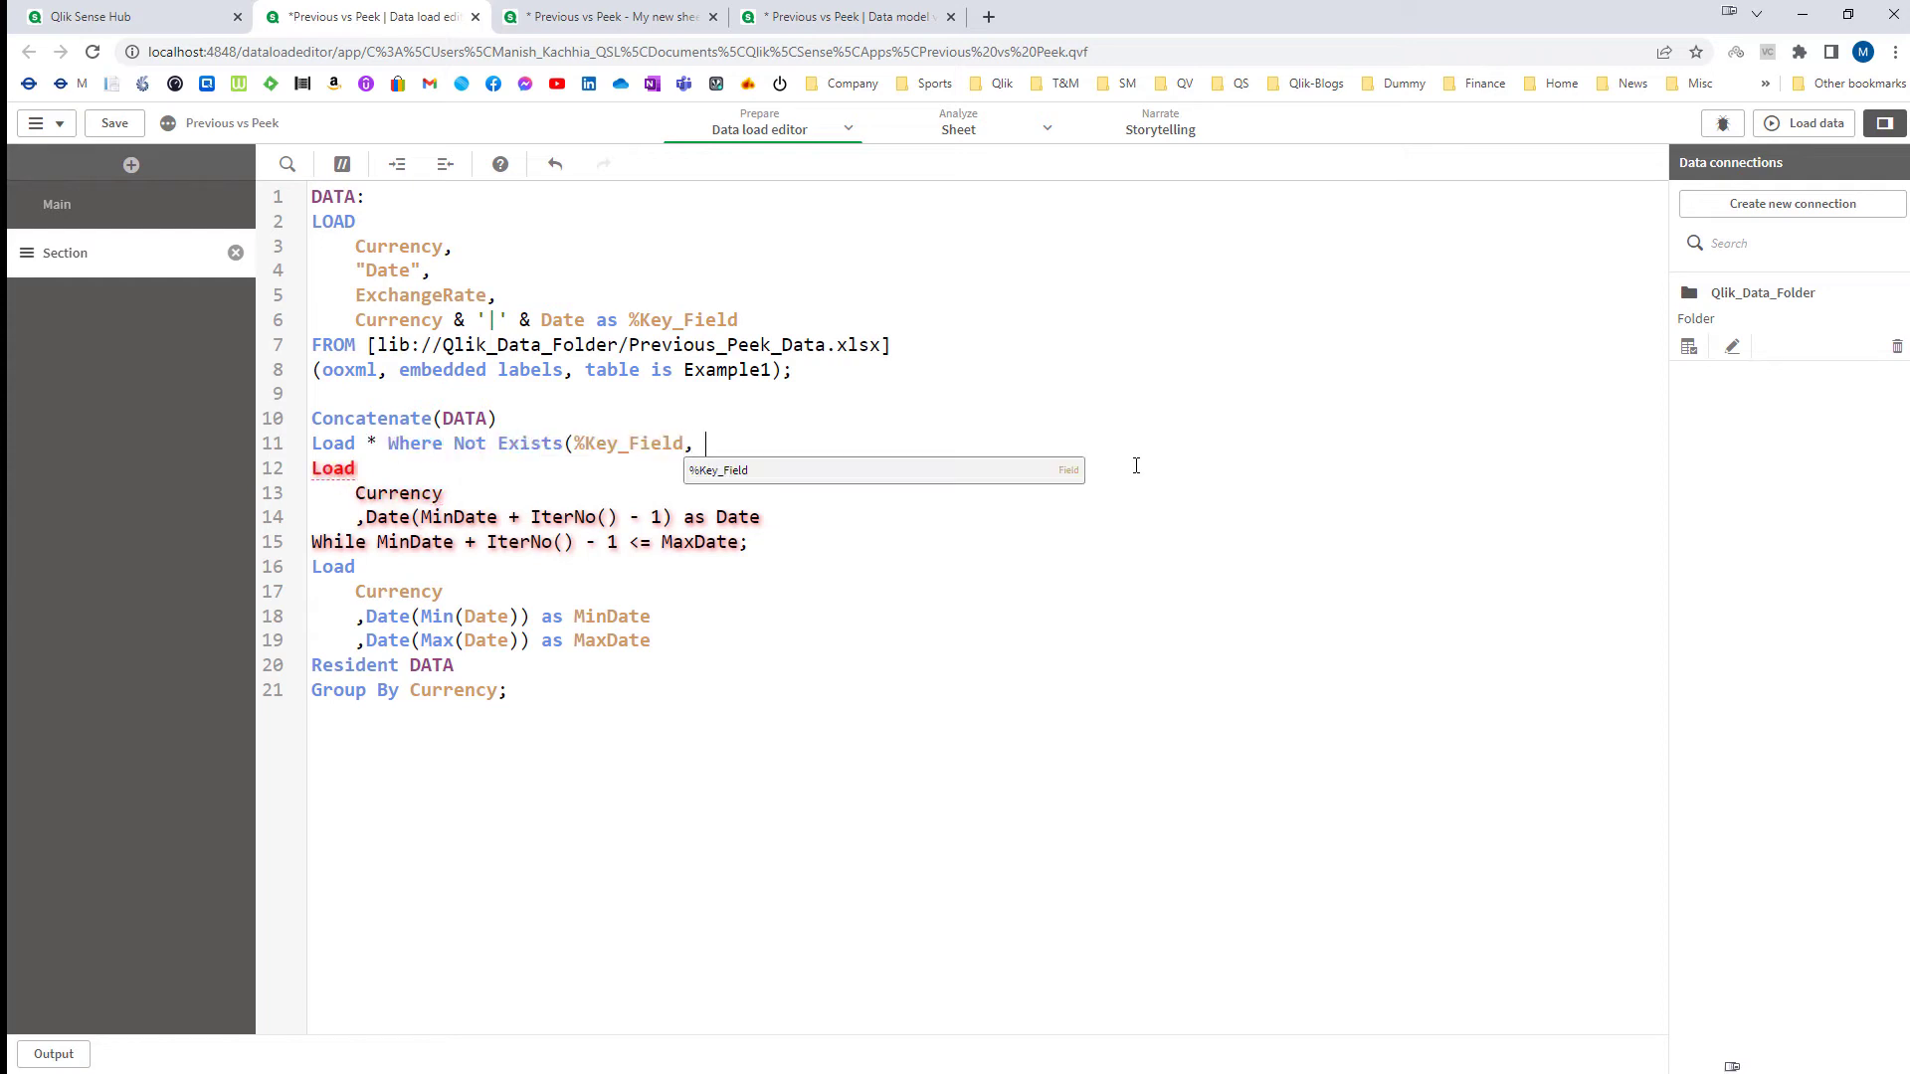
Step: Complete the Not Exists clause with the expression Currency & '|' & Date and close the statement with );
double_click(438, 494)
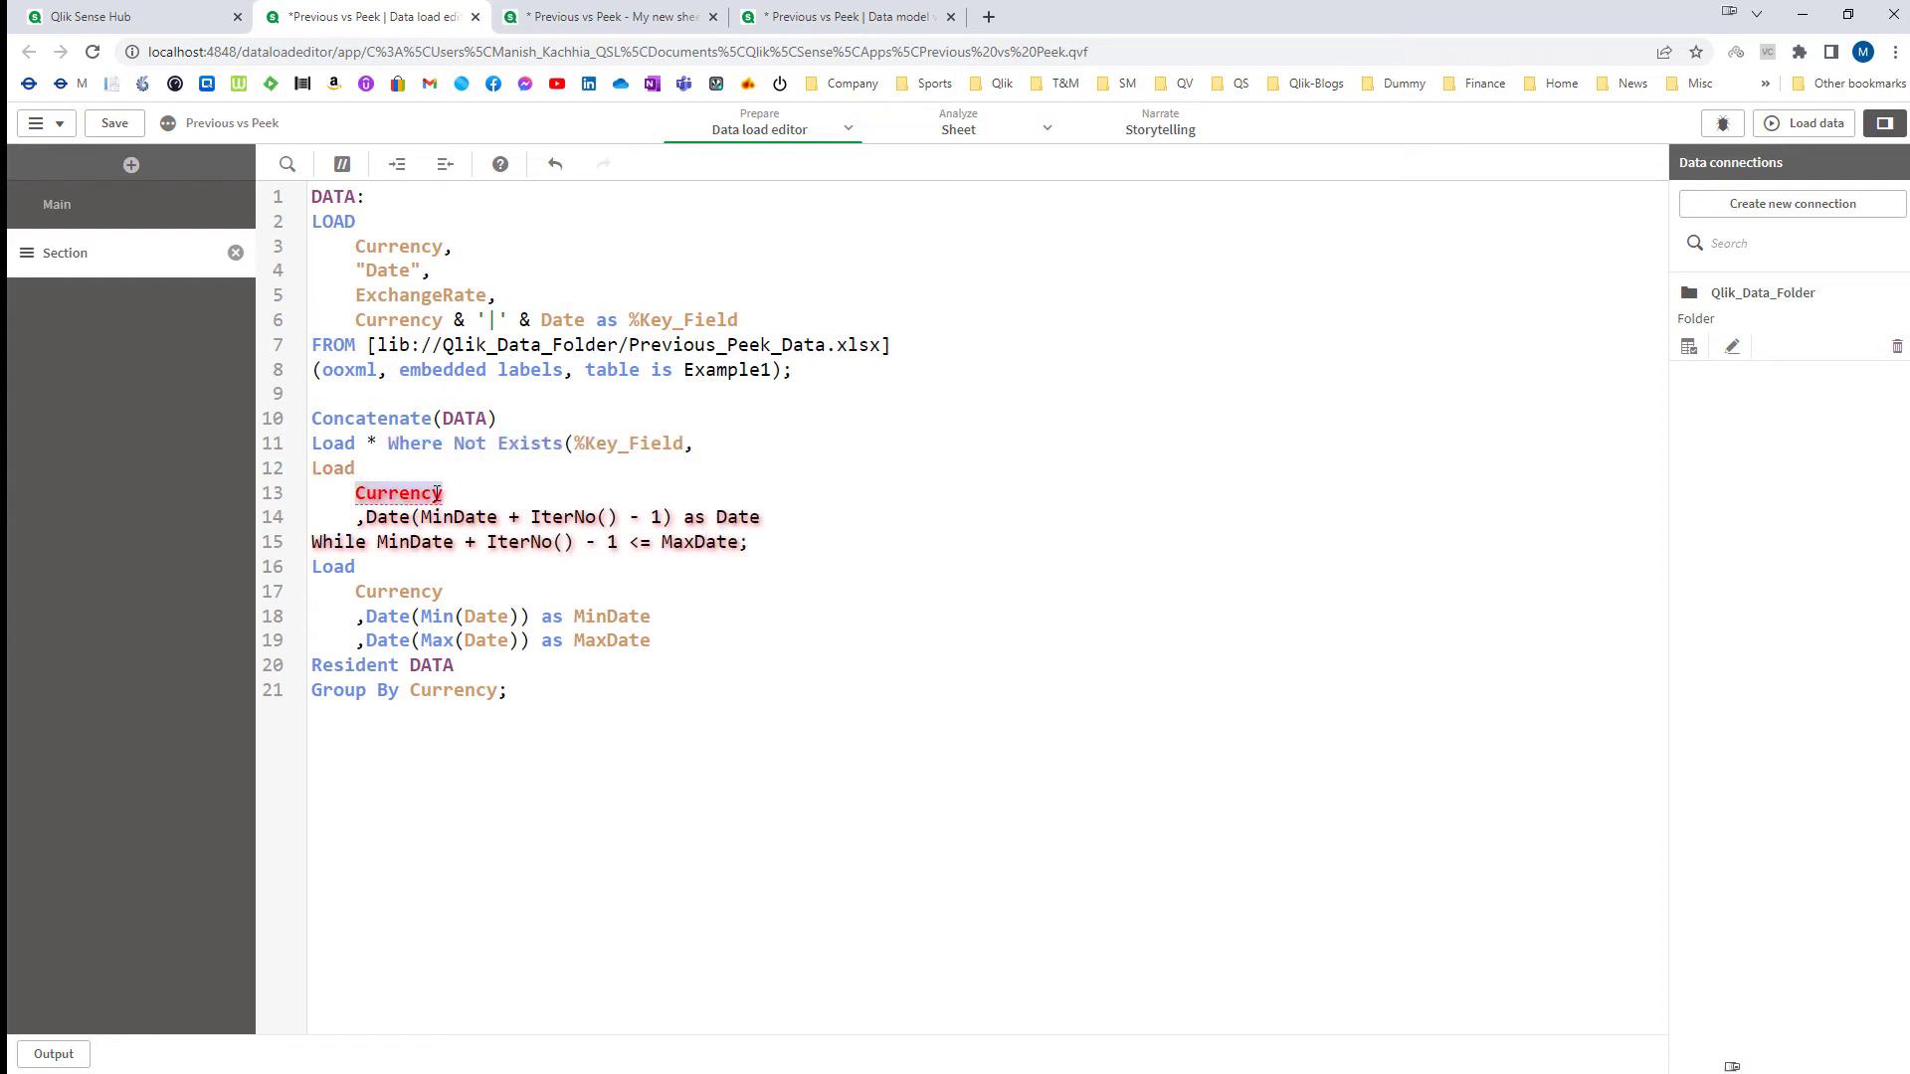
key(ctrl+c)
click(734, 443)
key(ctrl+v)
text(& @)
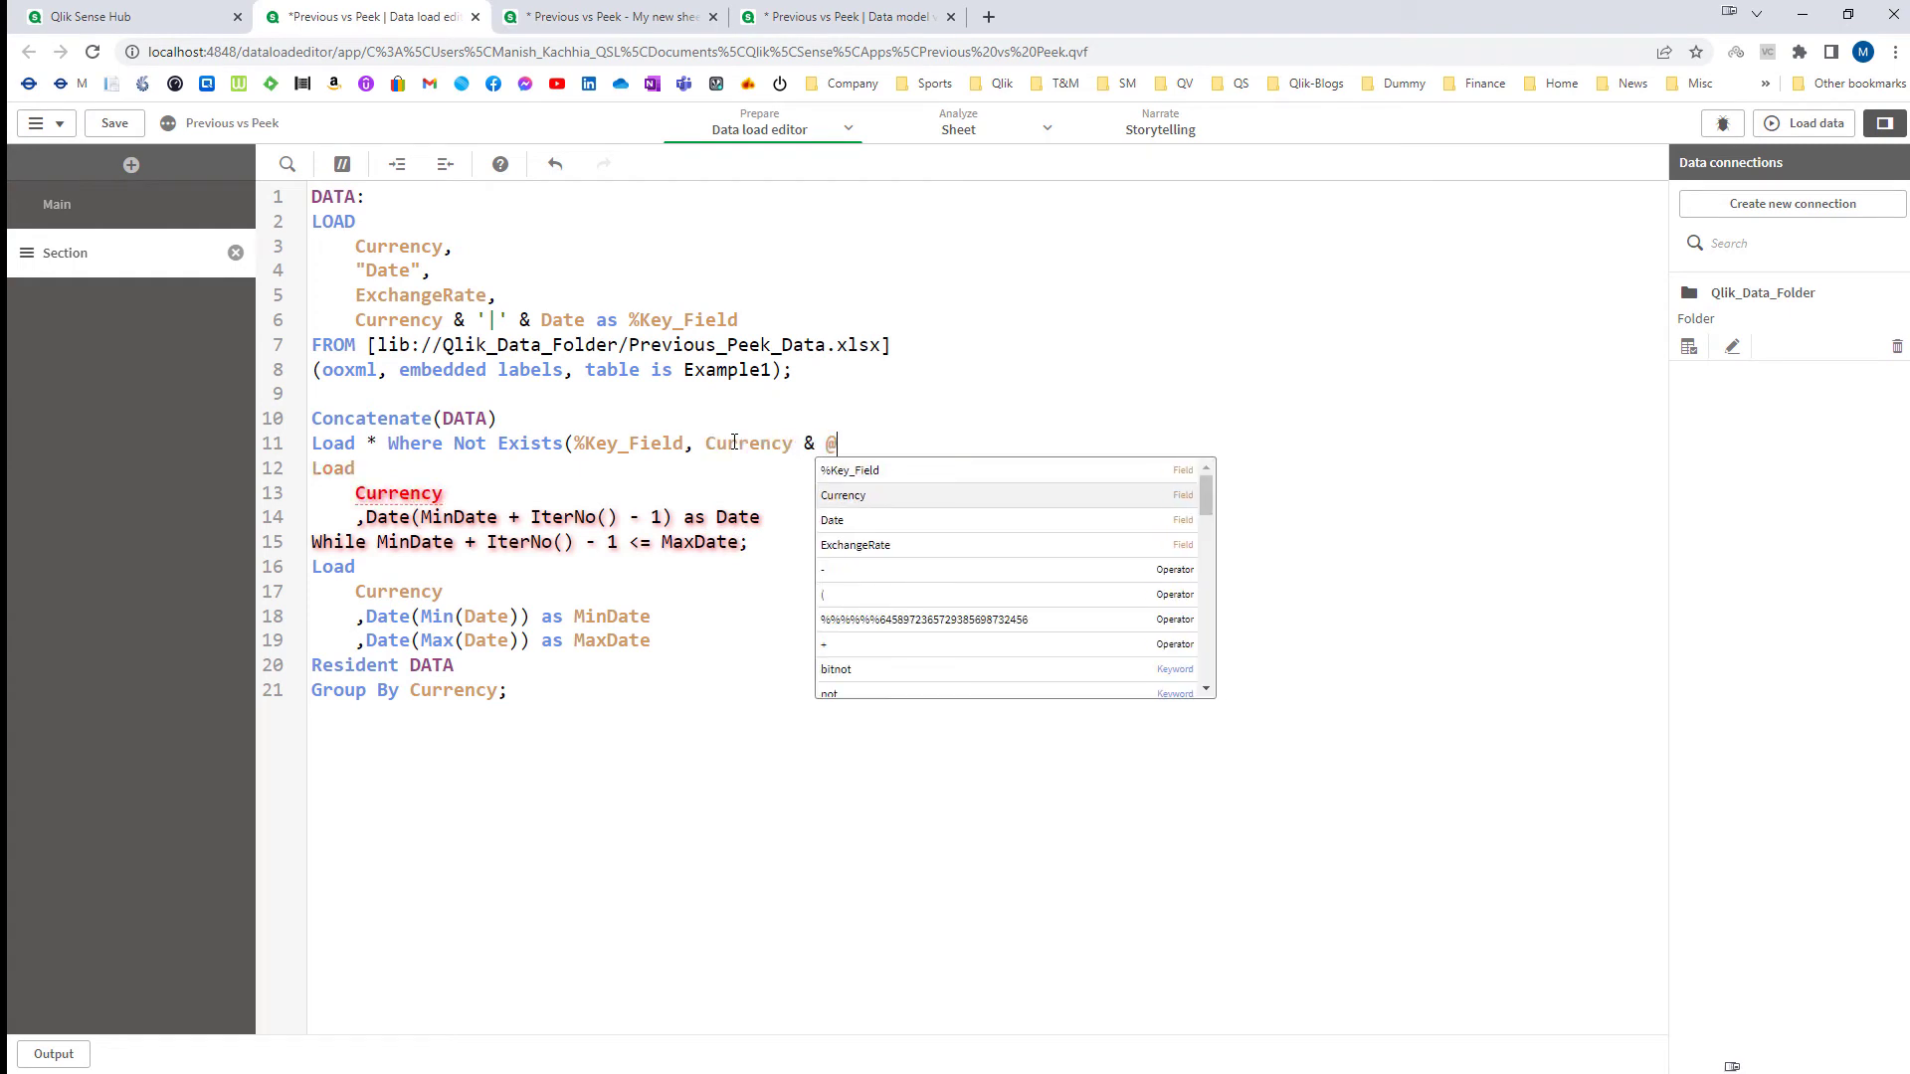
key(BackSpace)
text('|')
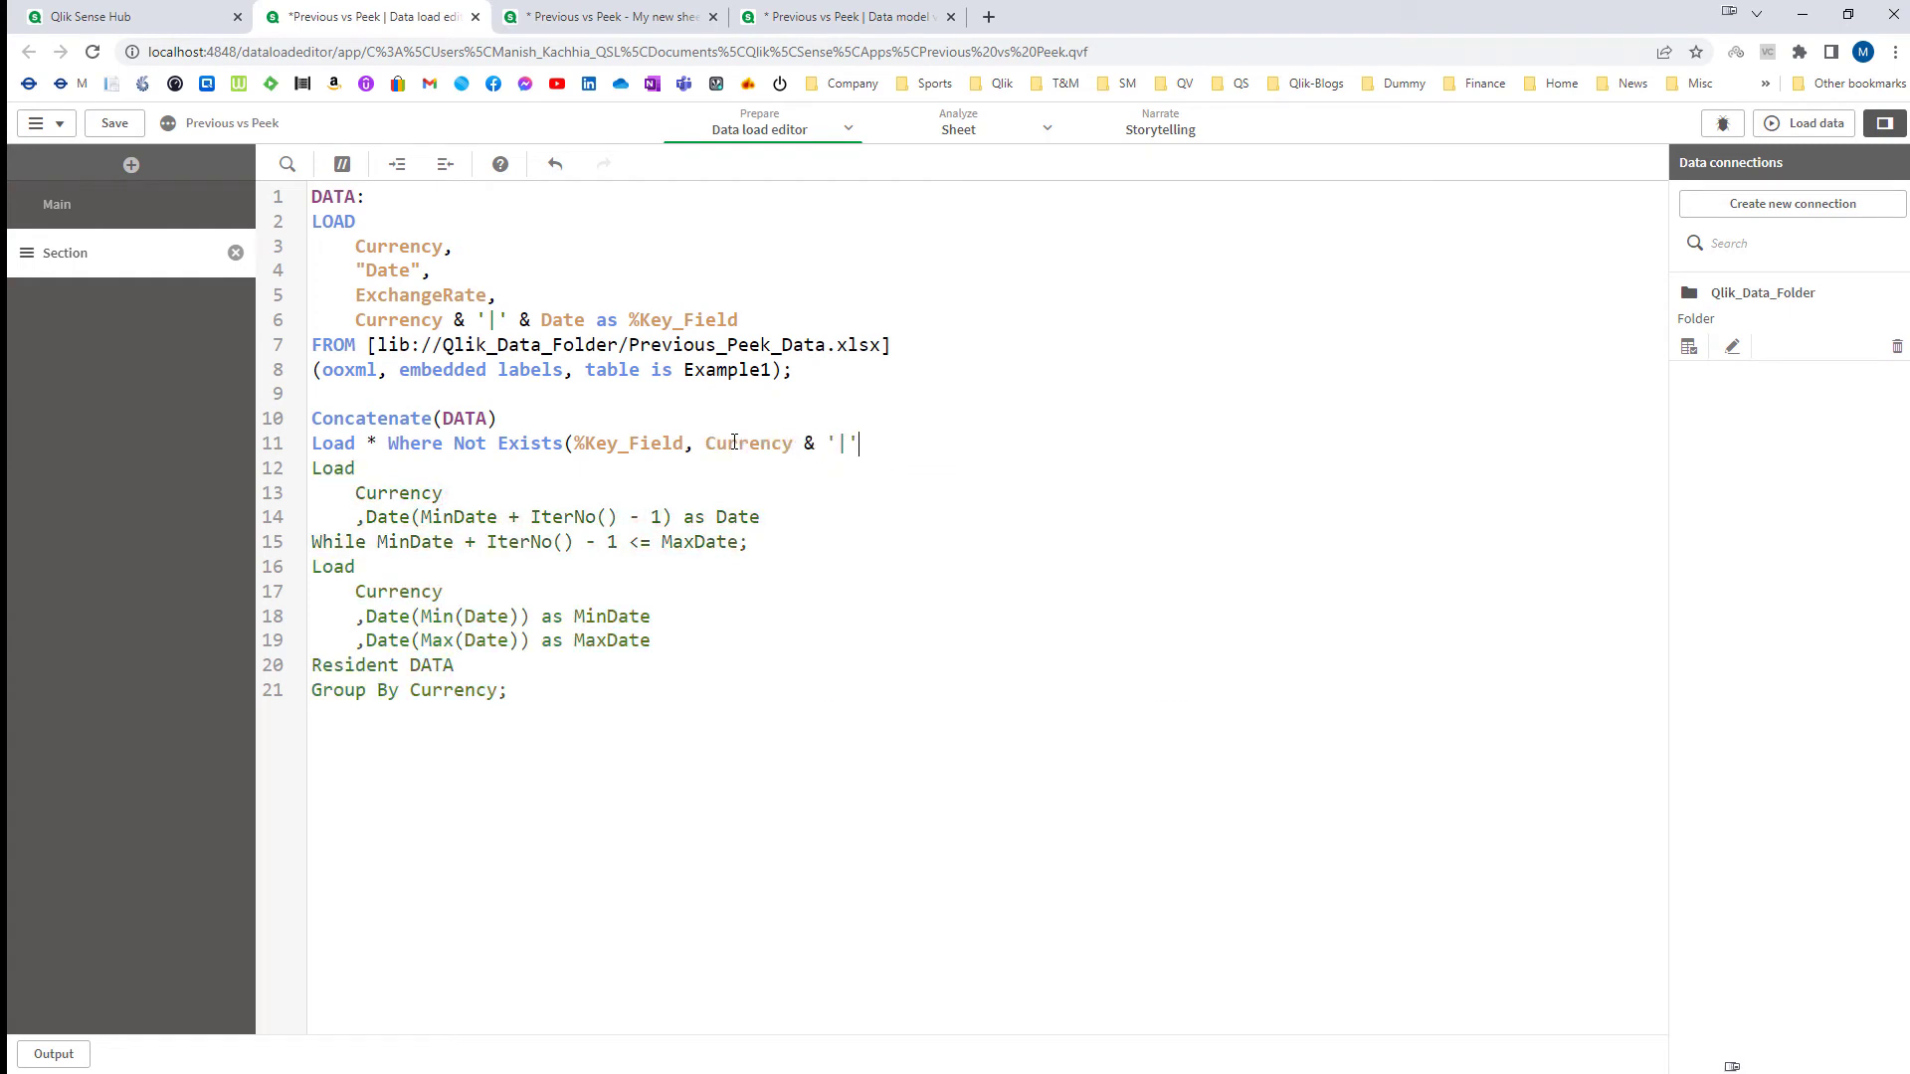
text( &)
double_click(735, 517)
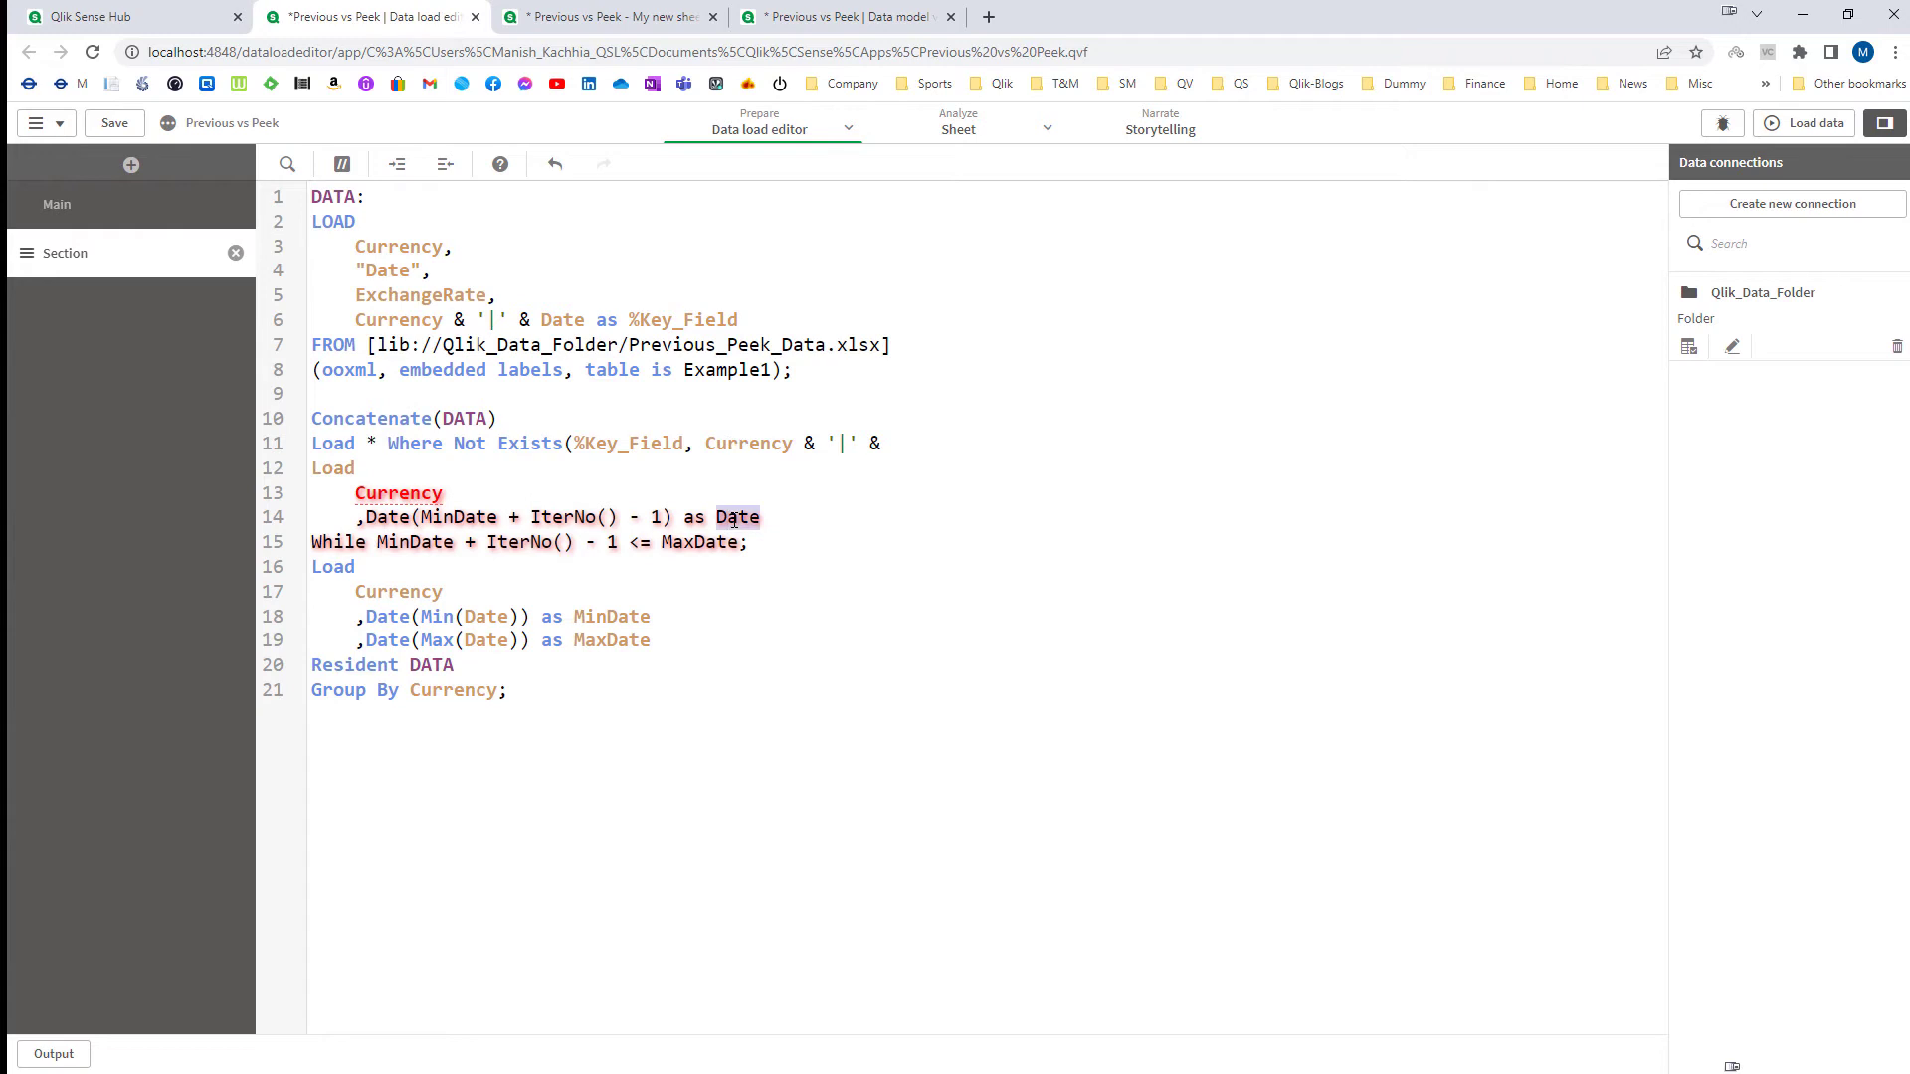
click(899, 443)
key(ctrl+v)
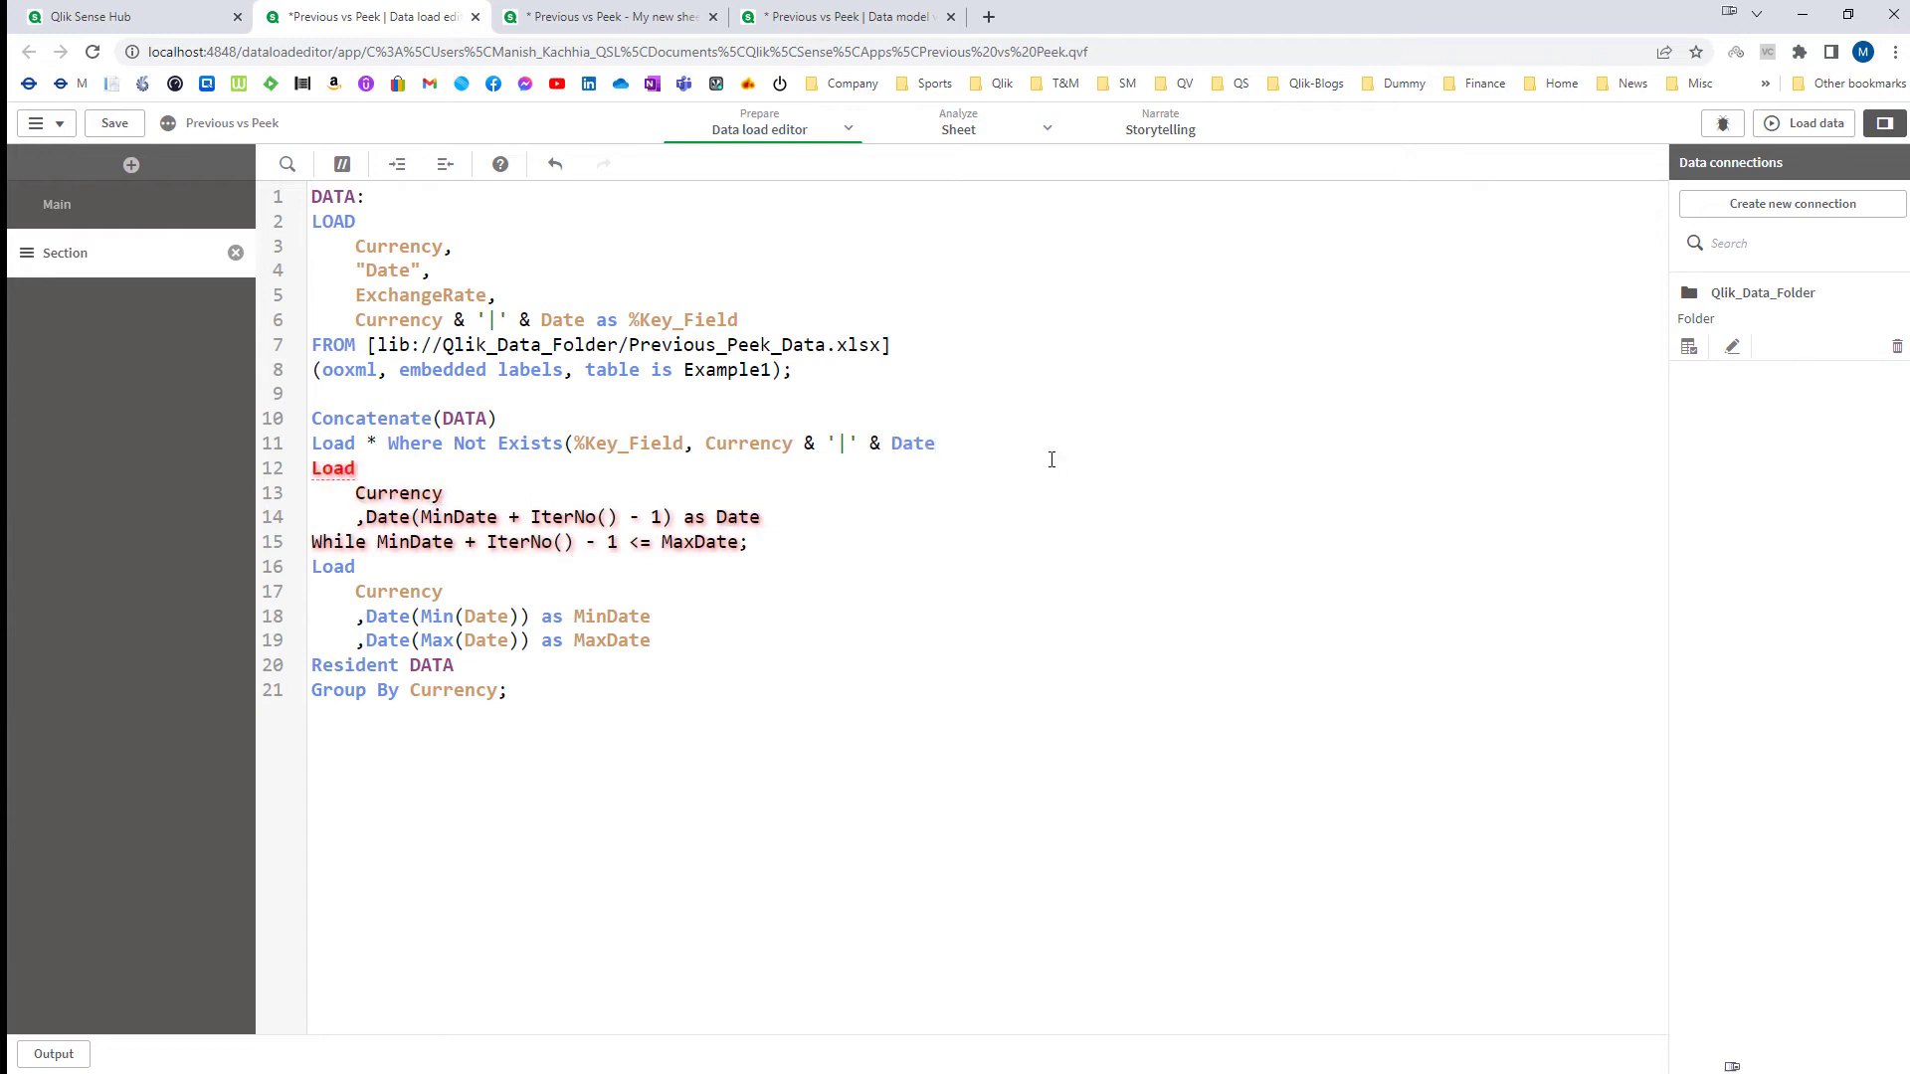
text();)
Step: Wrap Date in a Floor() function within the DATA table's %Key_Field expression
click(864, 551)
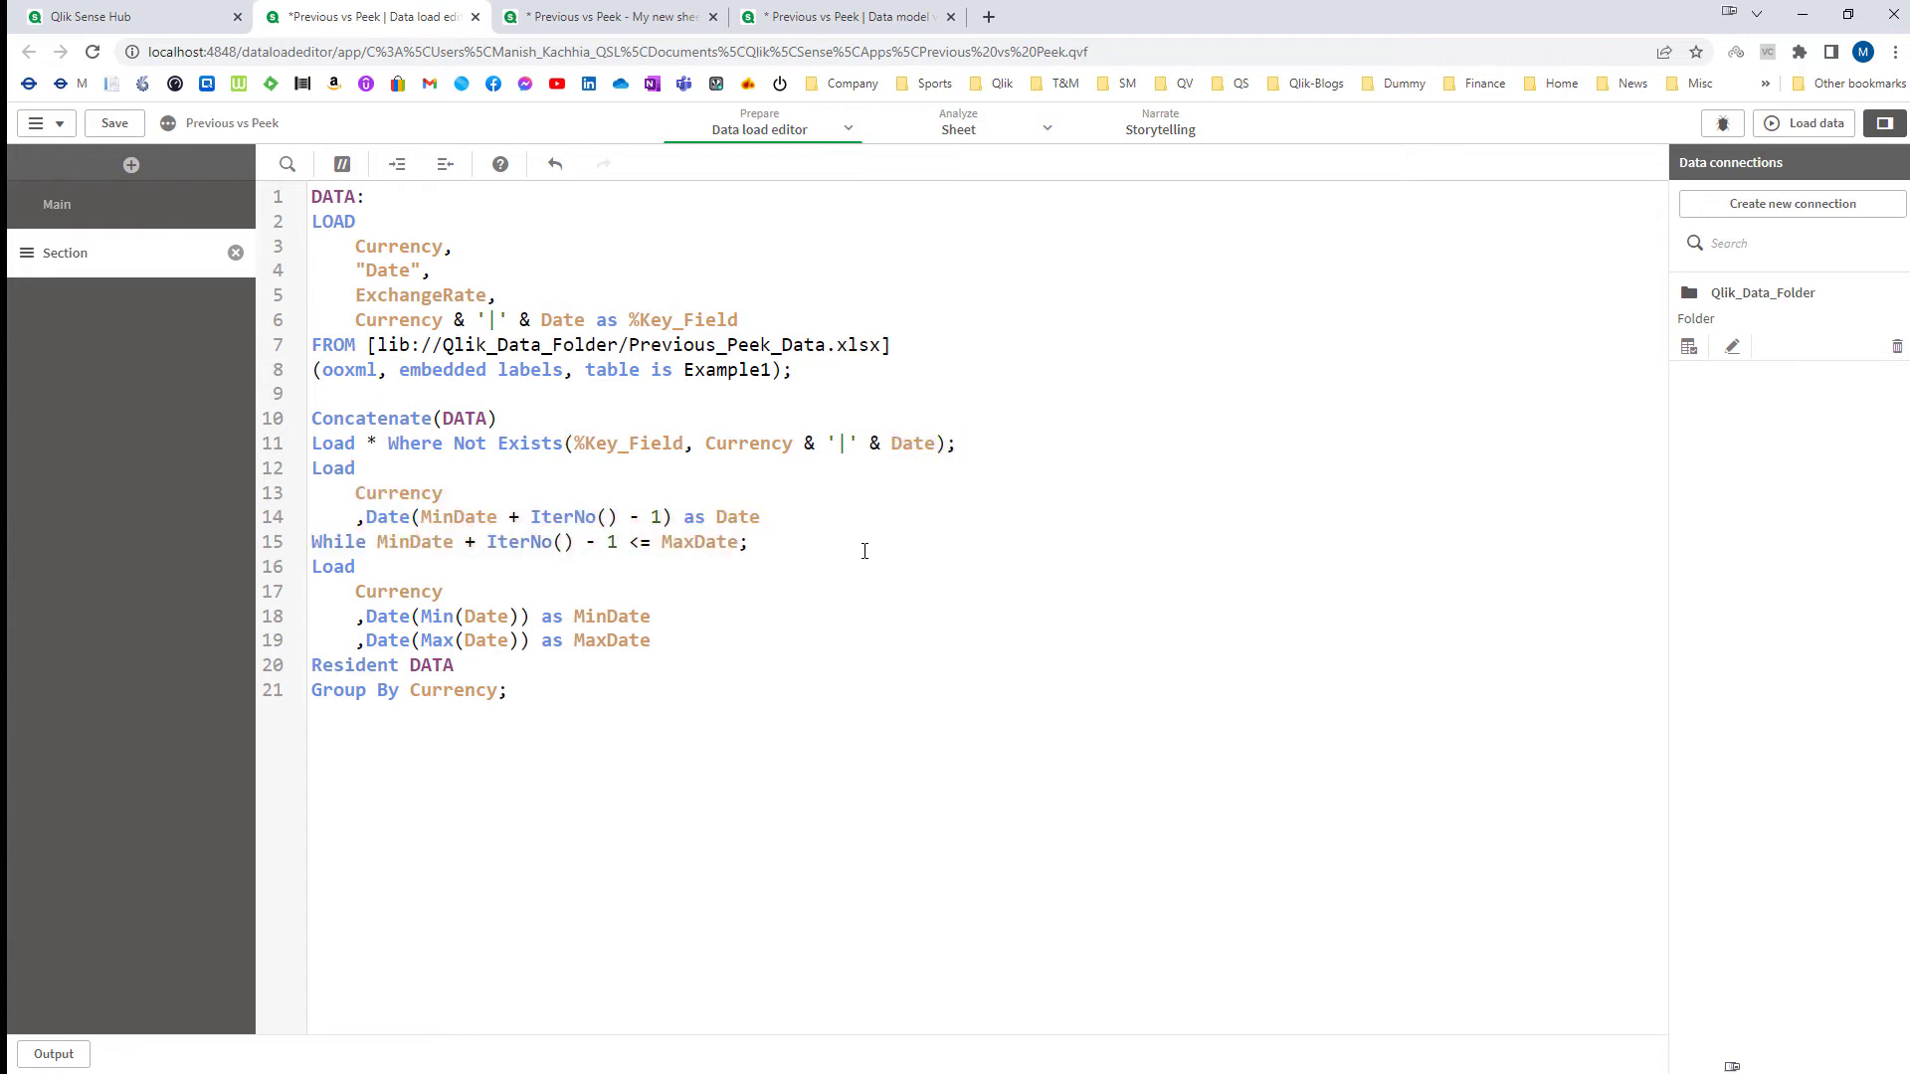
double_click(908, 445)
click(542, 320)
text(Floor()
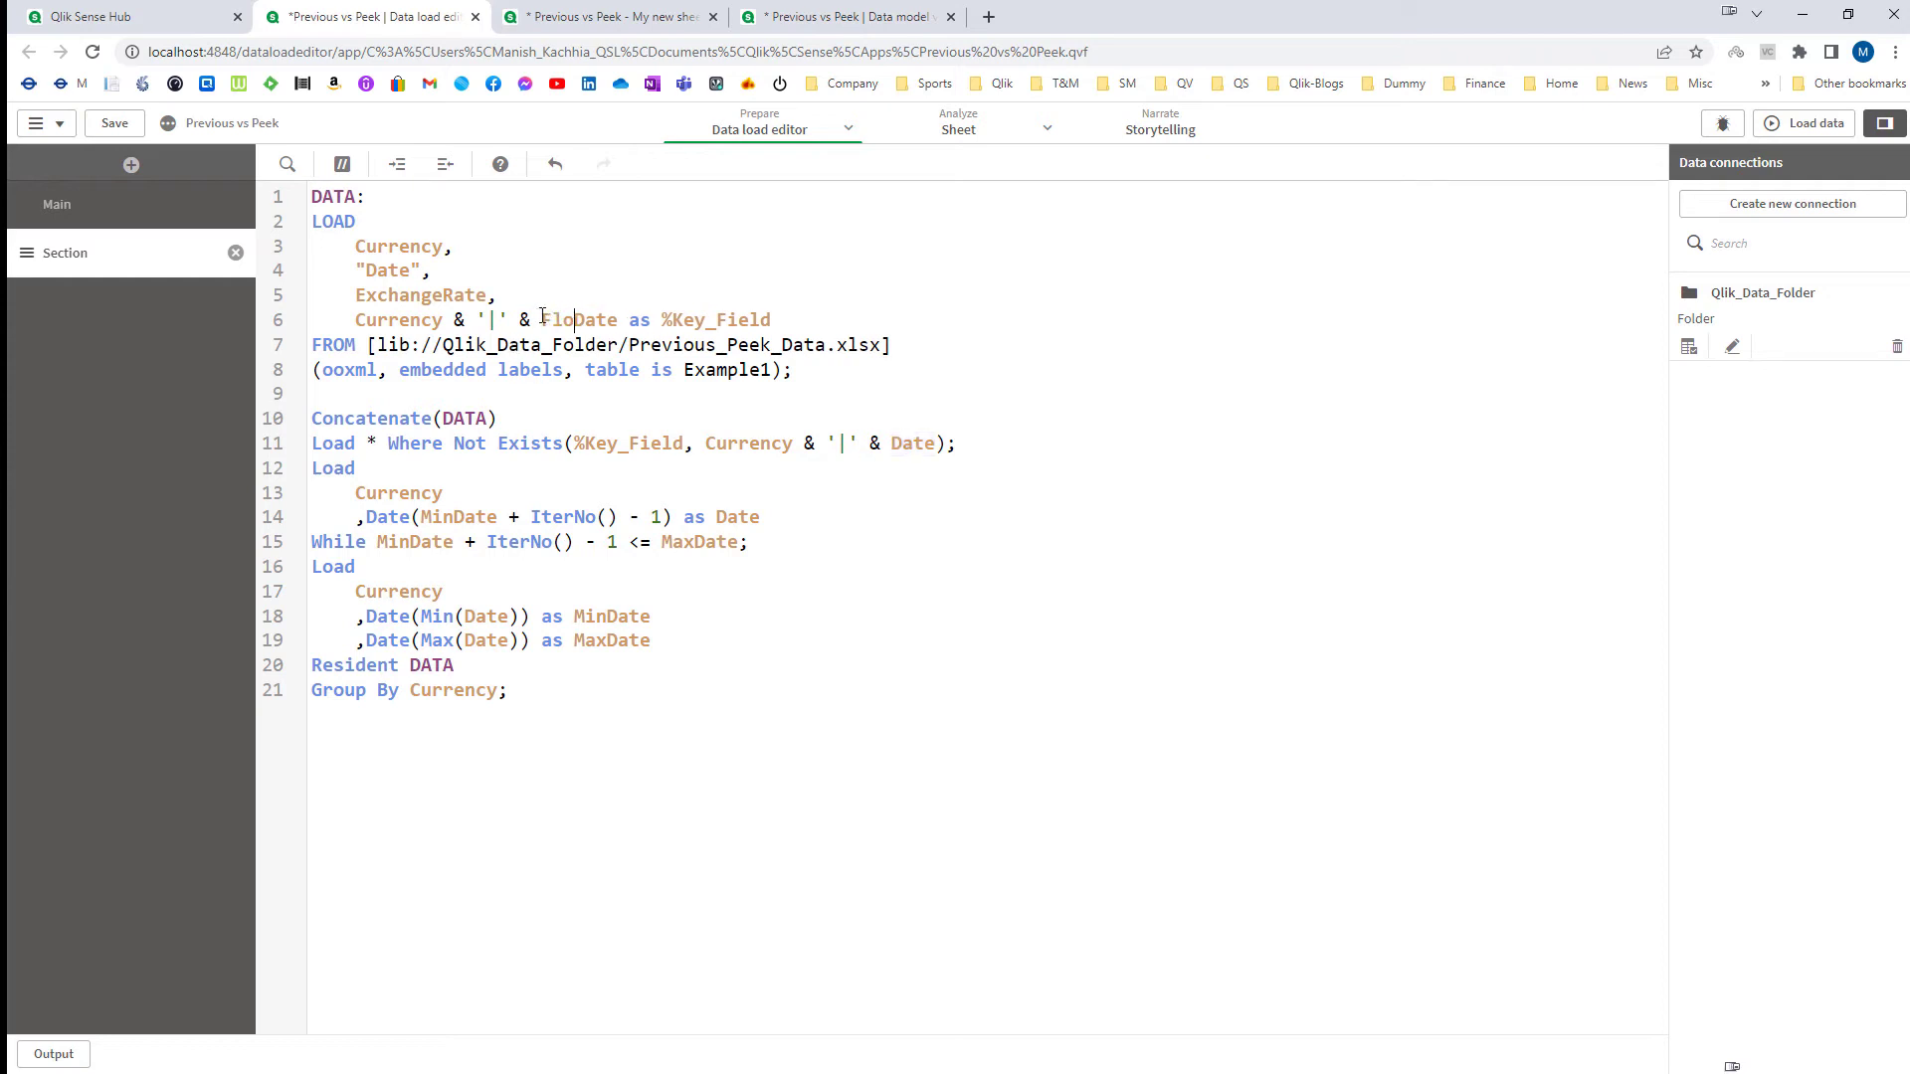
key(Right)
key(Right)
key(Right)
key(Right)
text())
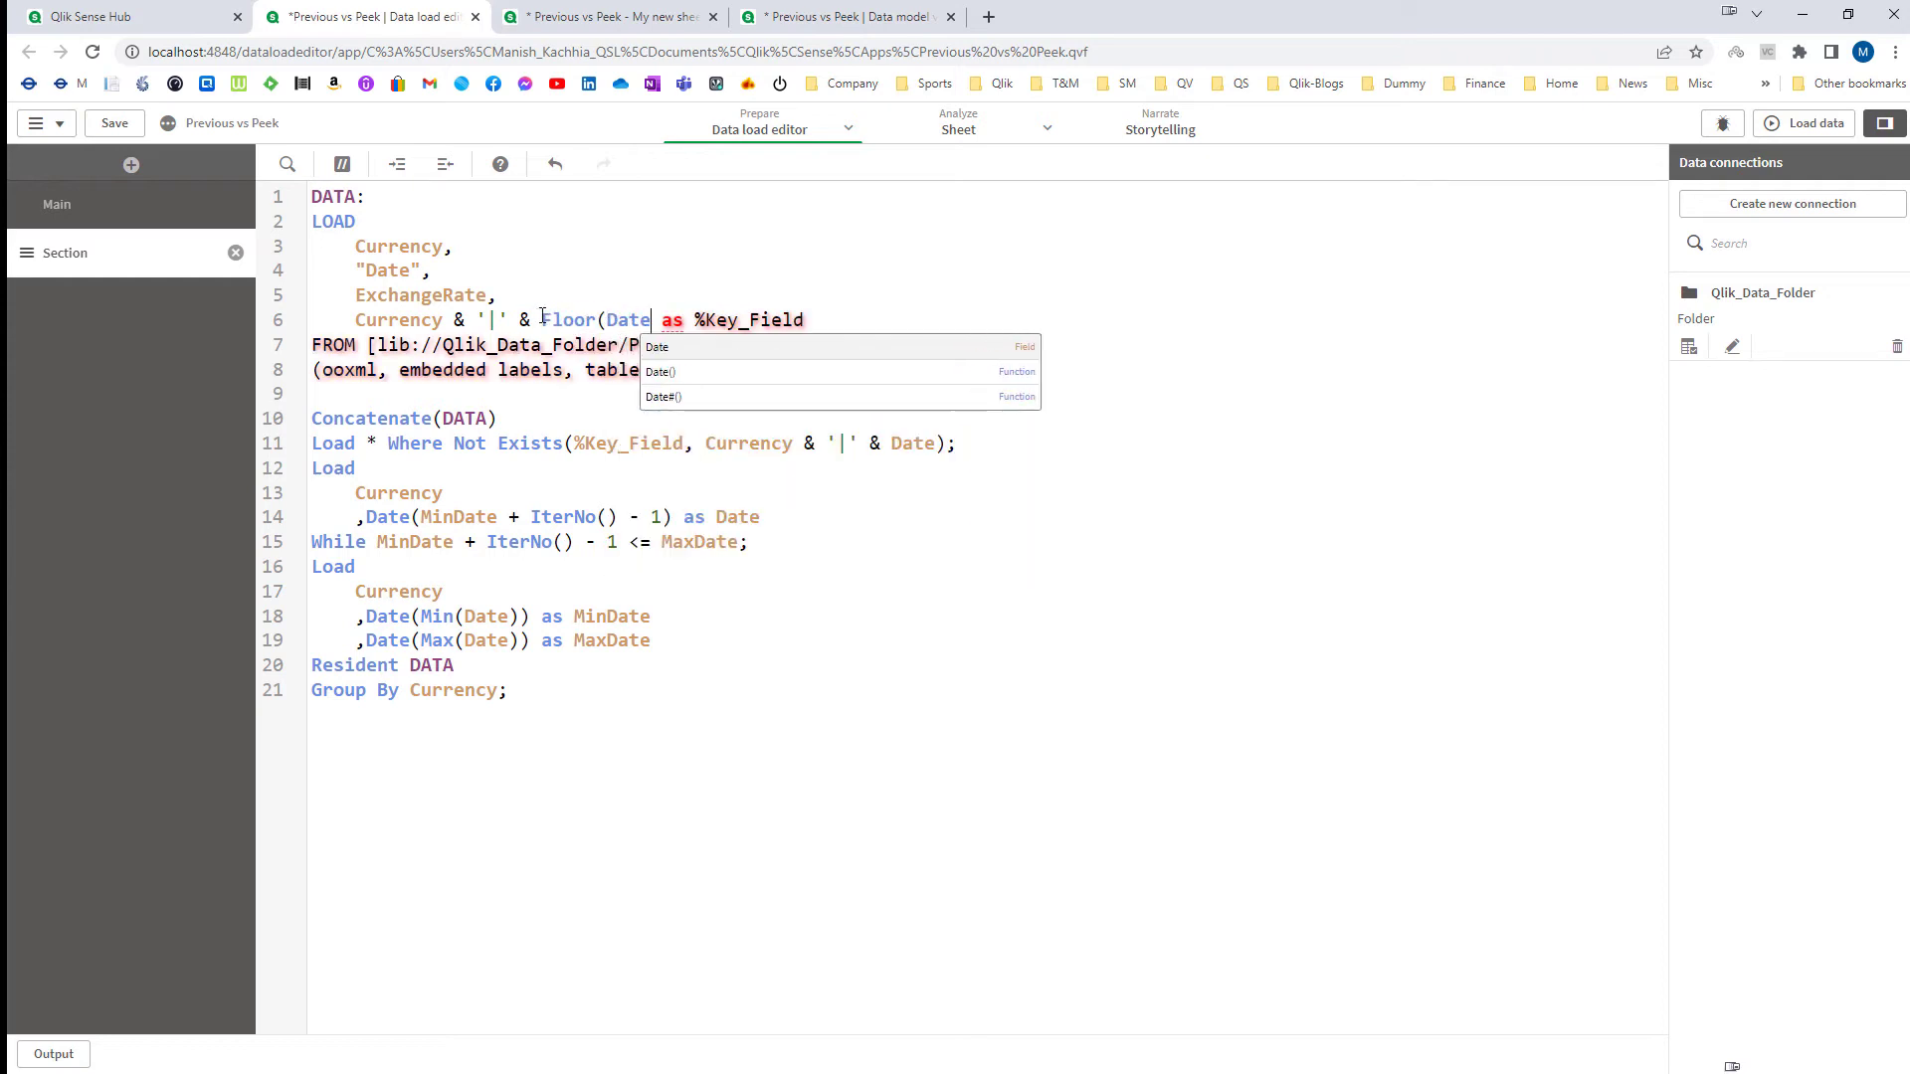
Step: Wrap Date in a Floor() function inside the Not Exists clause of the concatenated load
click(558, 443)
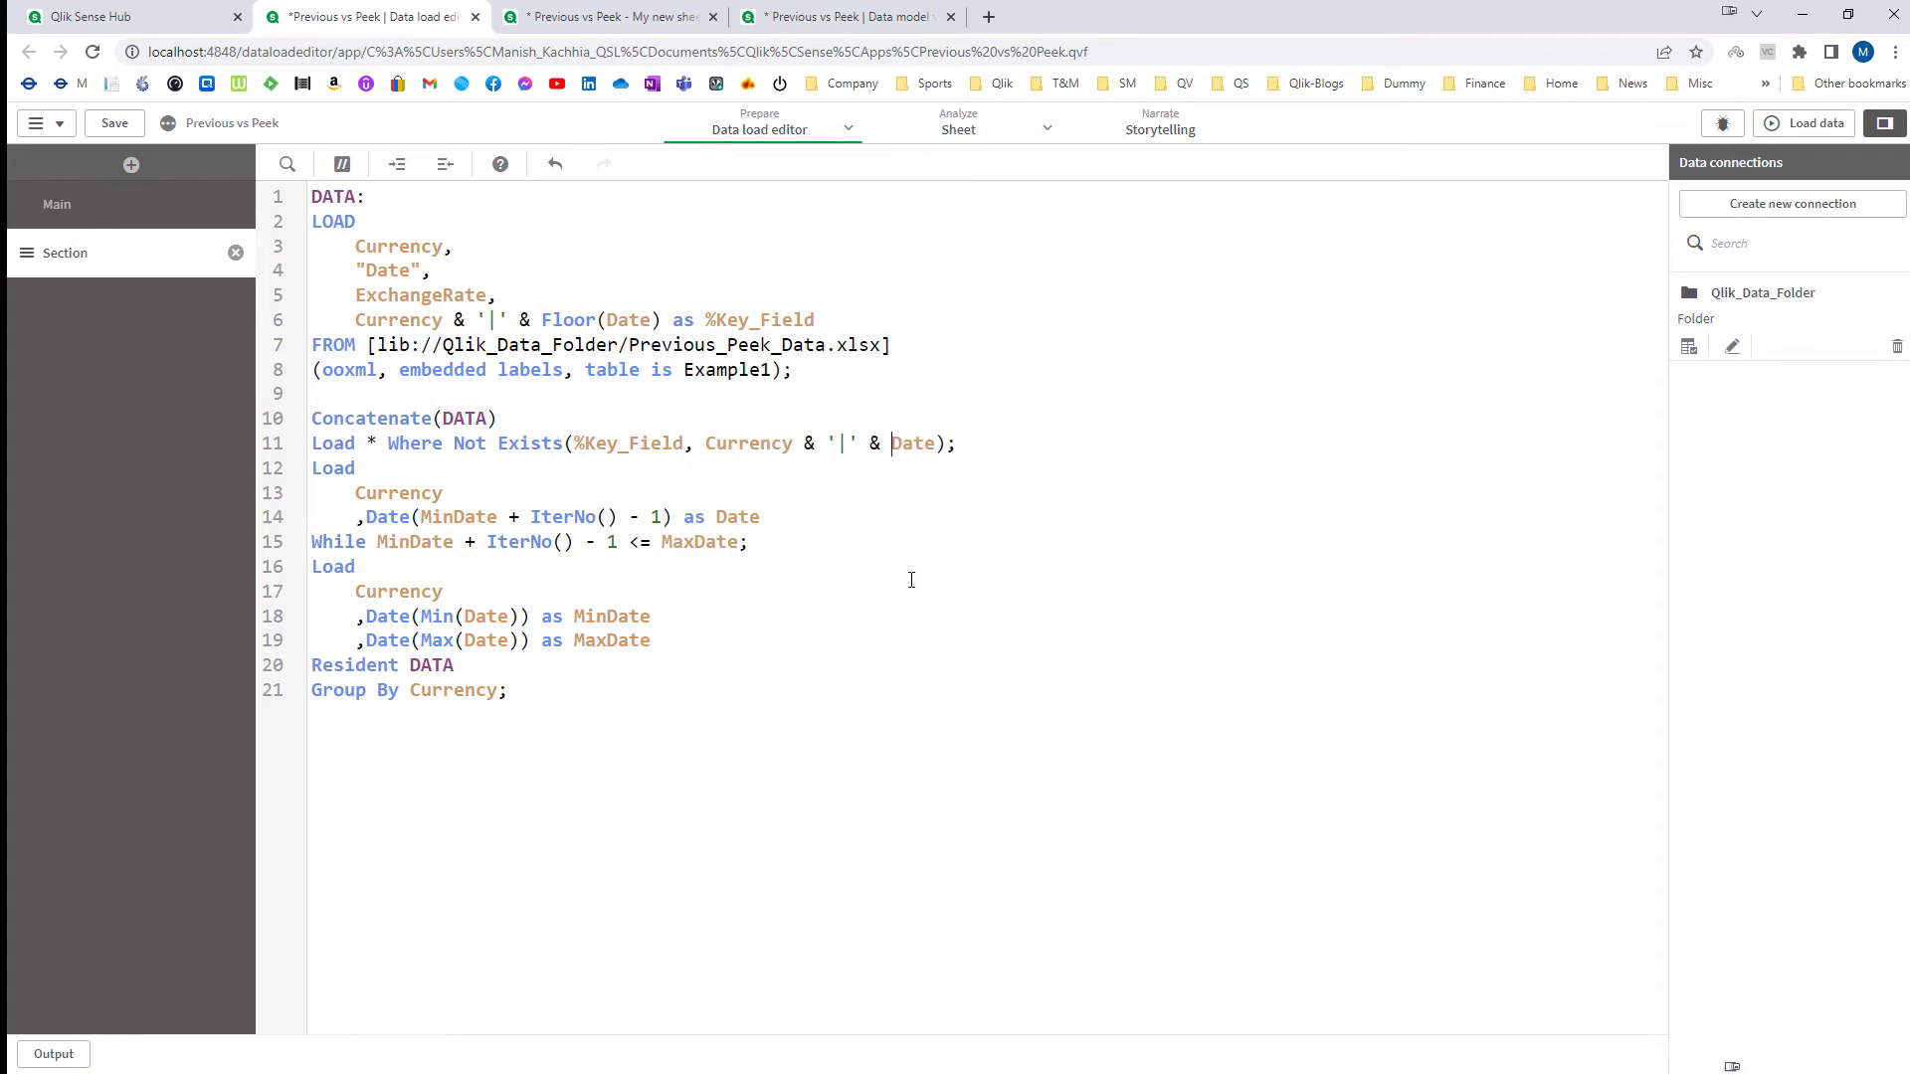
text(Flo)
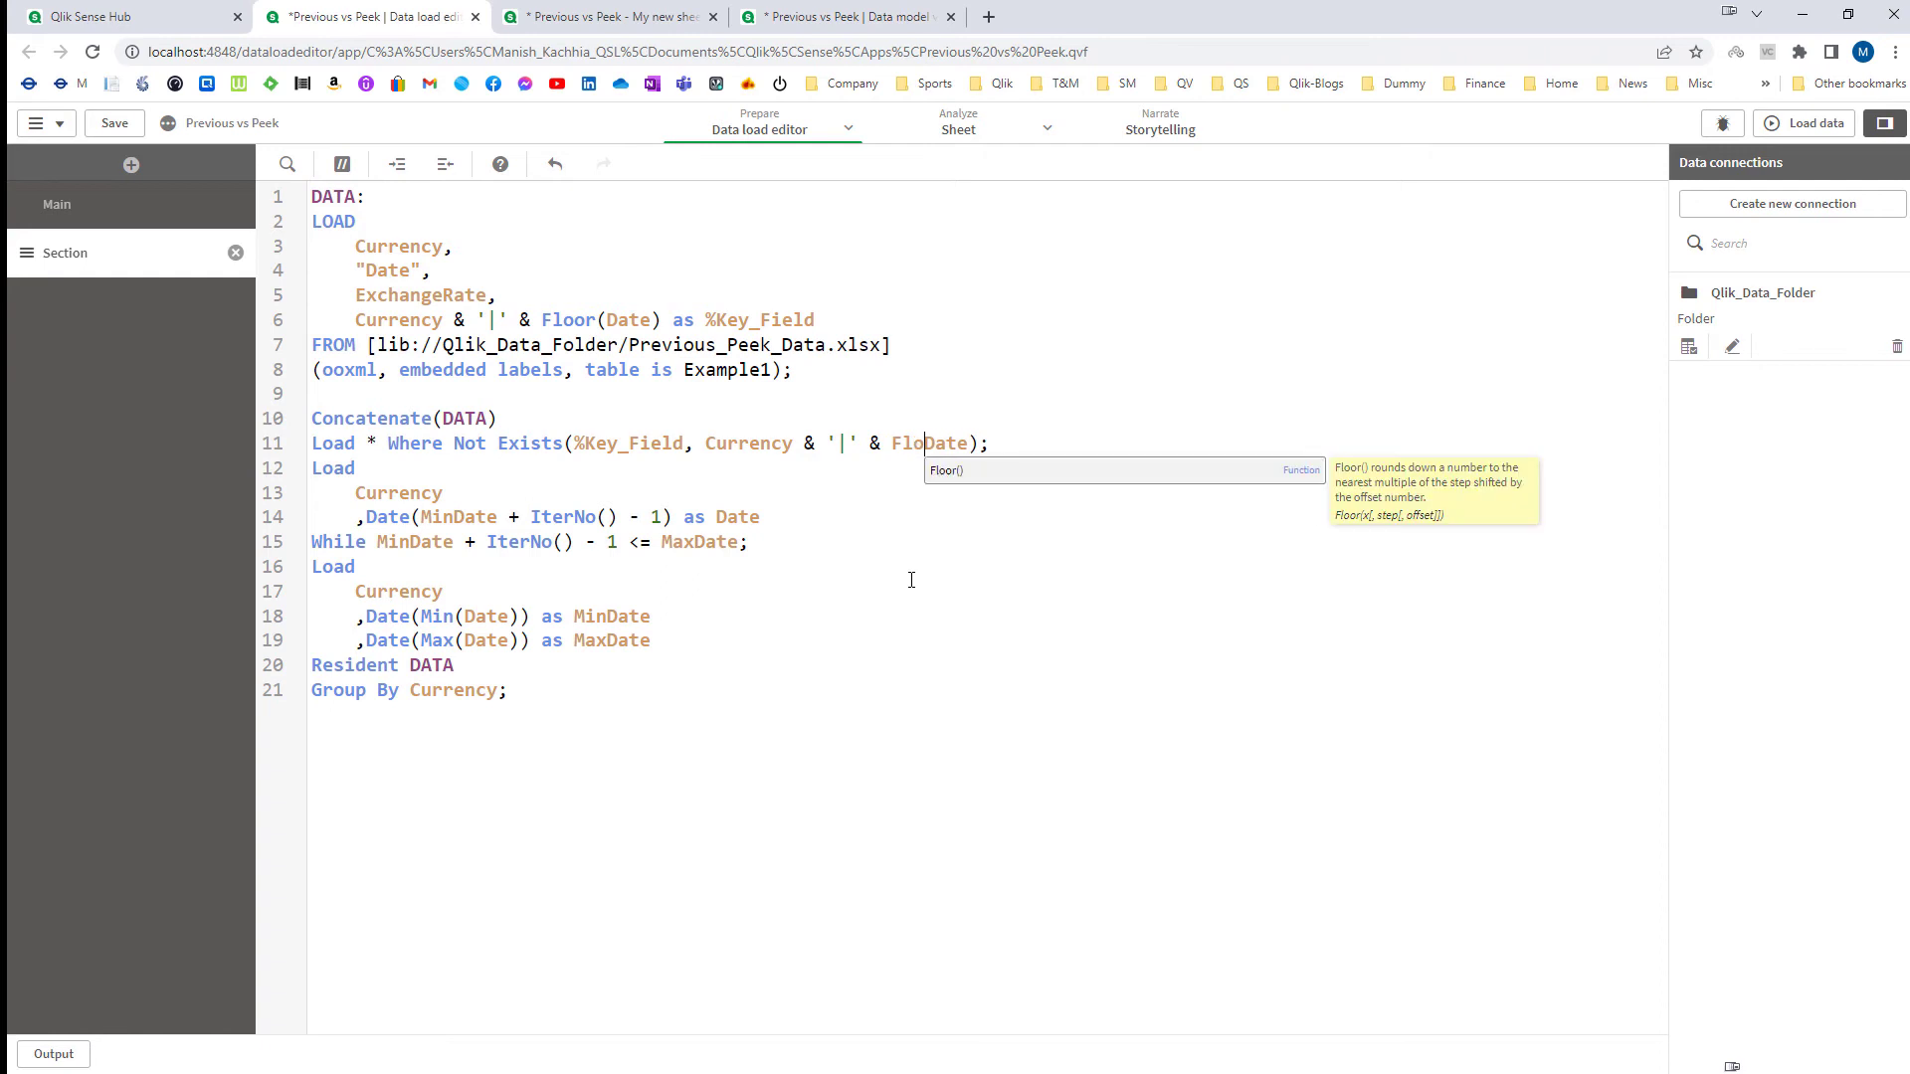
key(Return)
key(Right)
key(Right)
key(Right)
key(Right)
text())
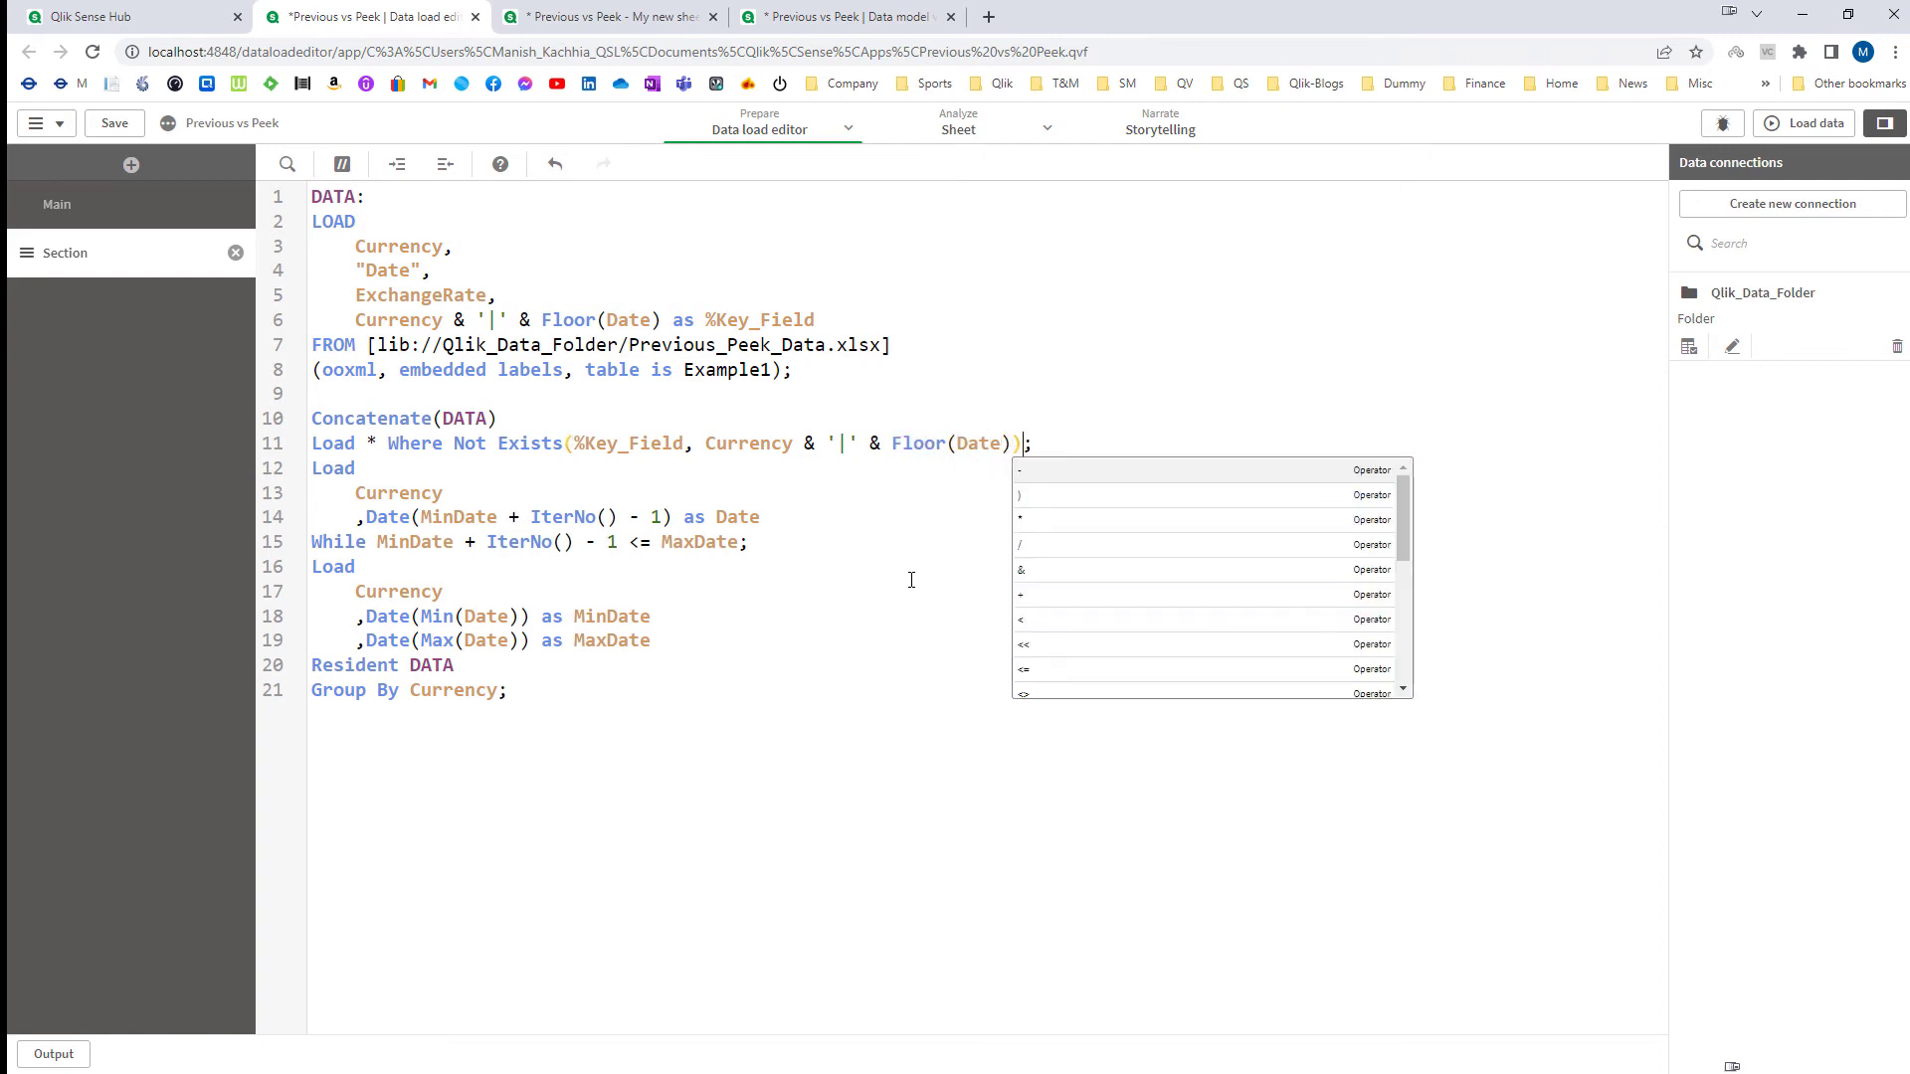
key(Right)
Step: Reload the data with the date-floored keys, check the exchange rate table on the sheet, and return to the script
click(1803, 123)
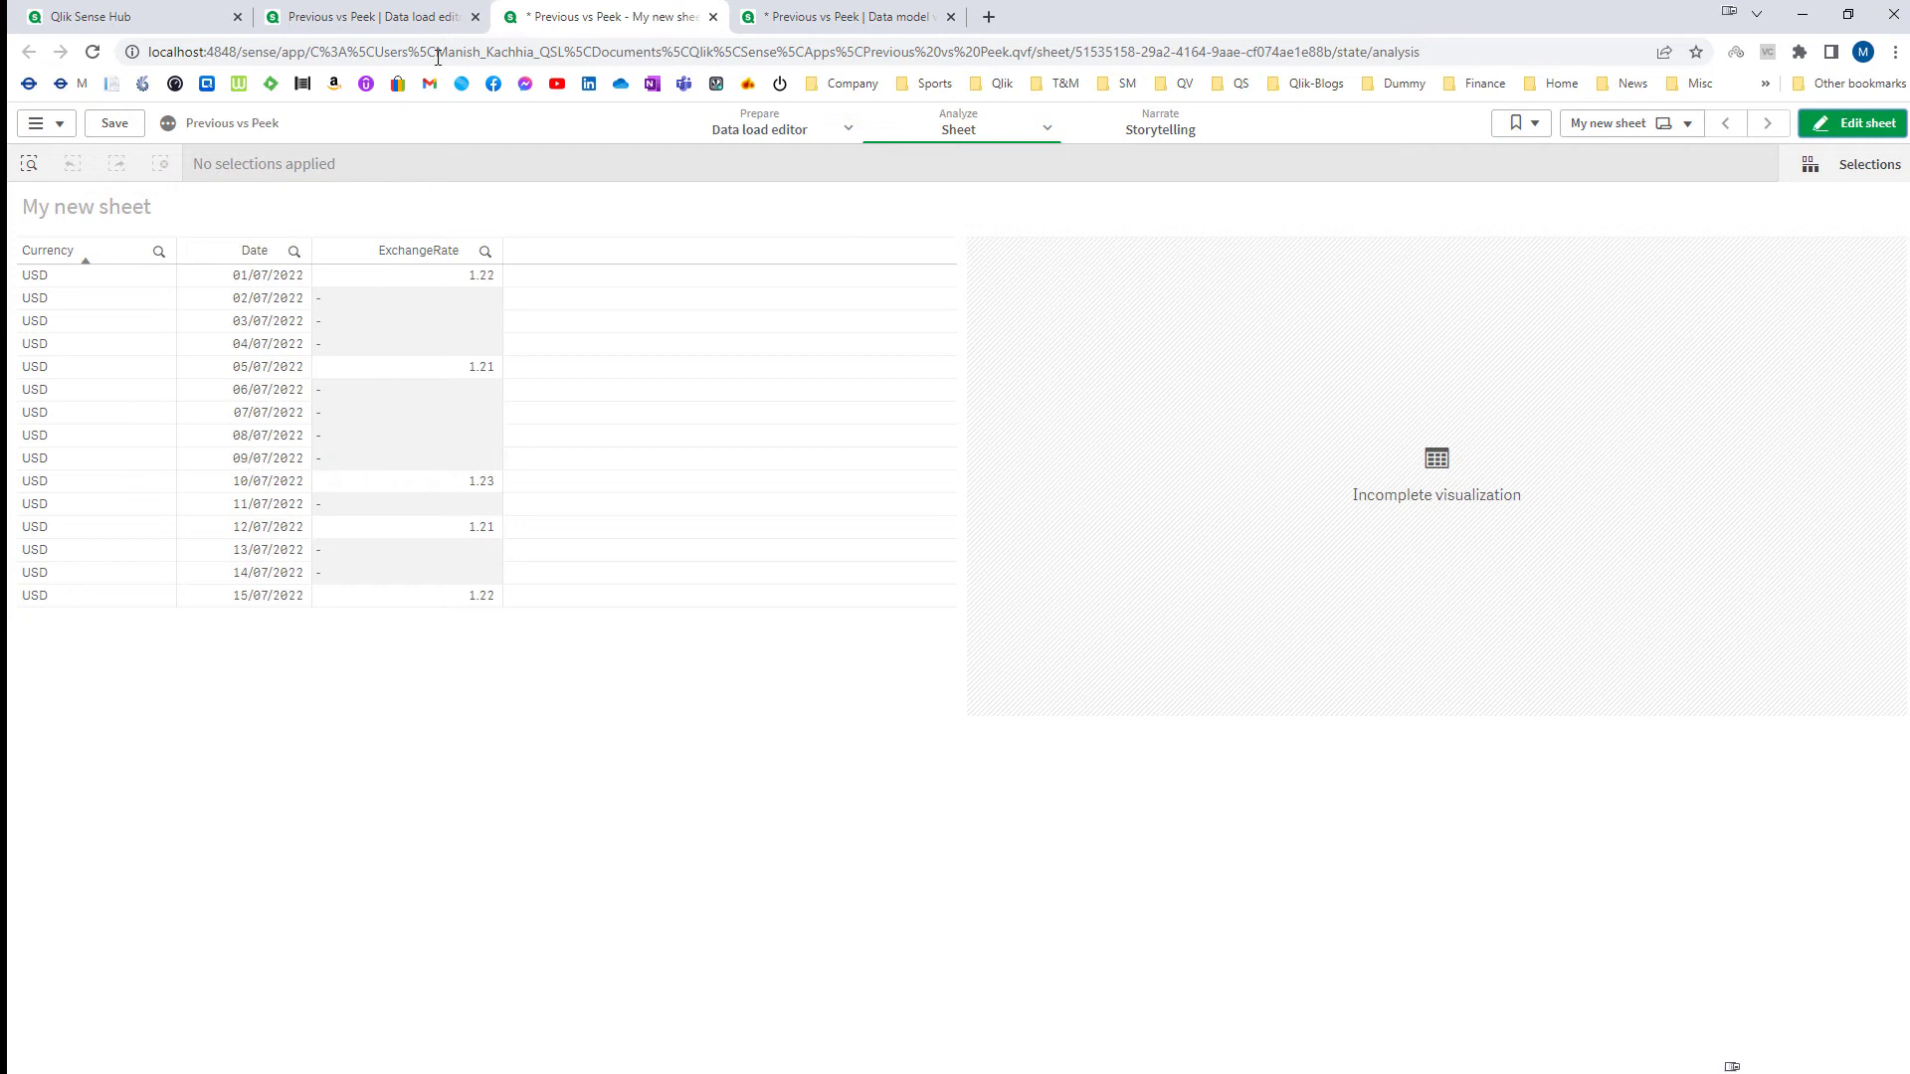
click(403, 25)
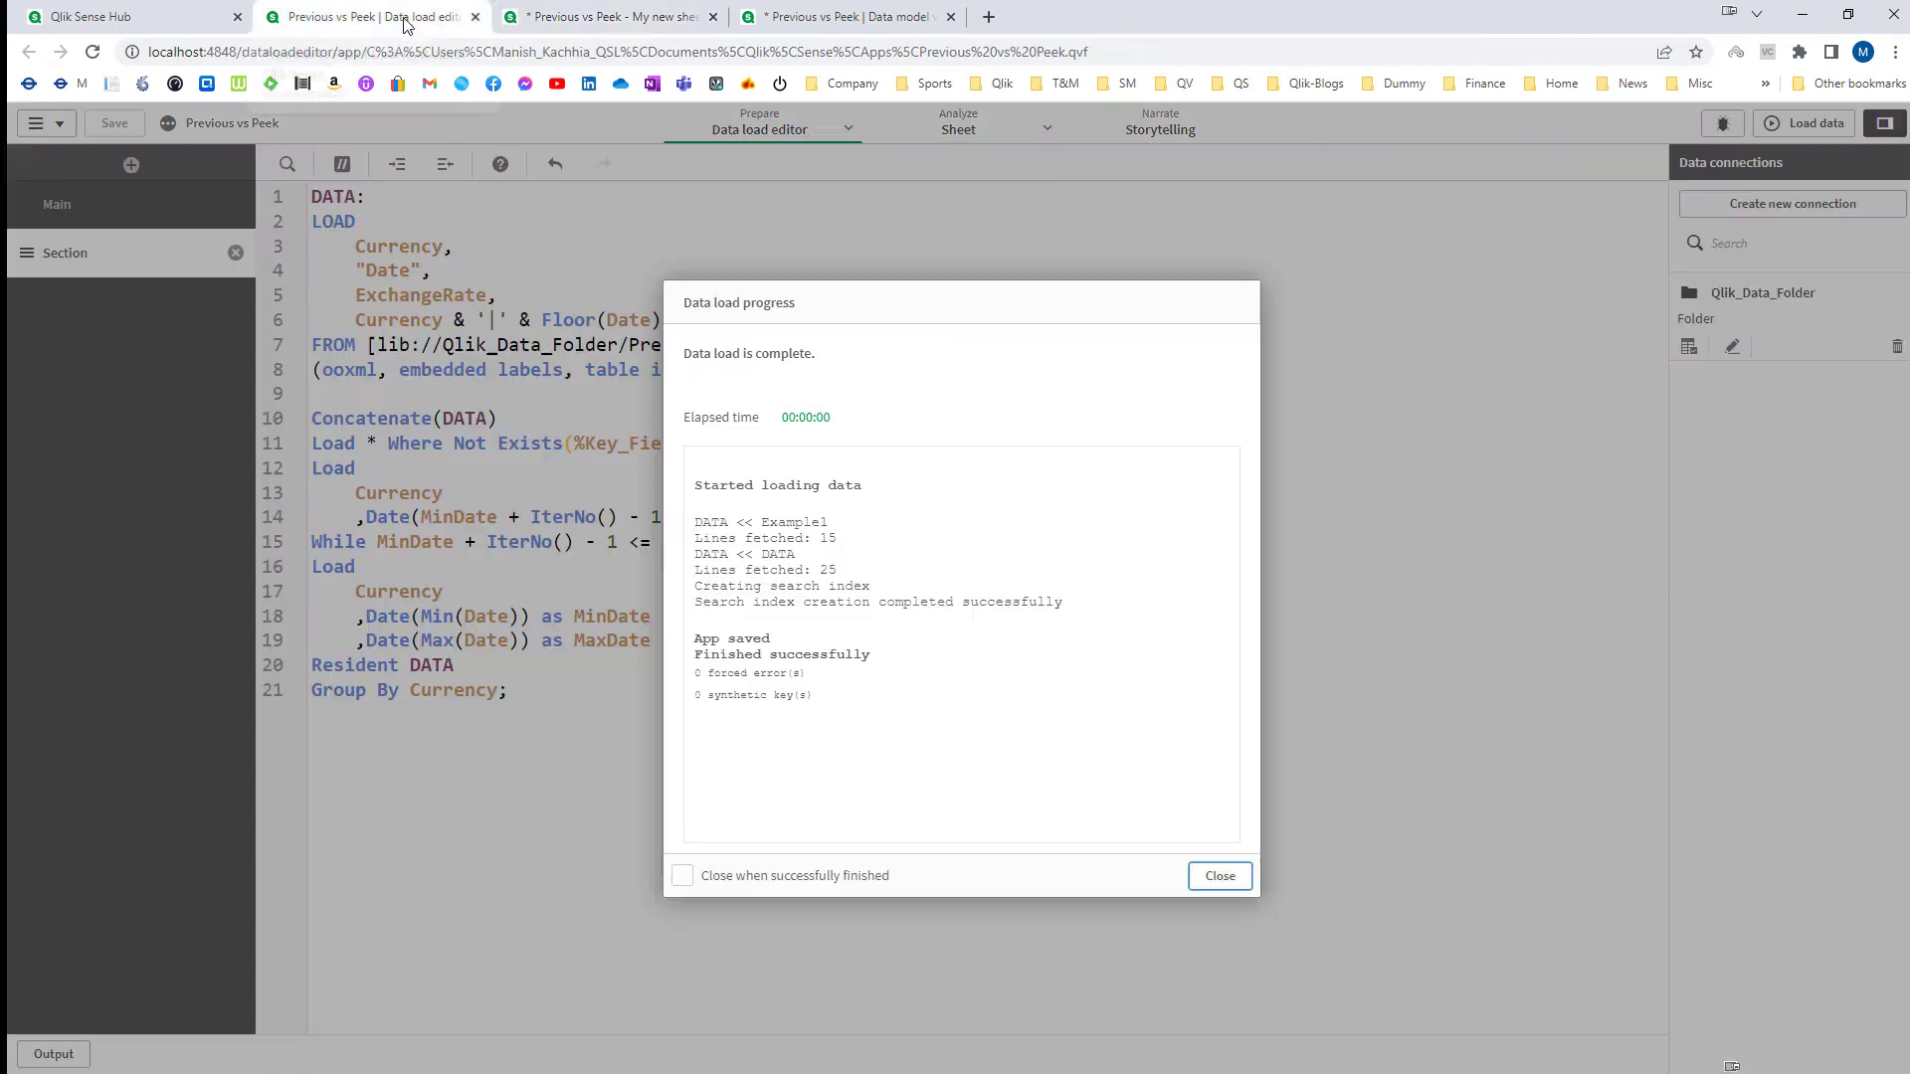
click(1216, 888)
Step: Start a new table labelled Final_Data: after the Group By Currency statement, leaving a blank line between them
click(963, 878)
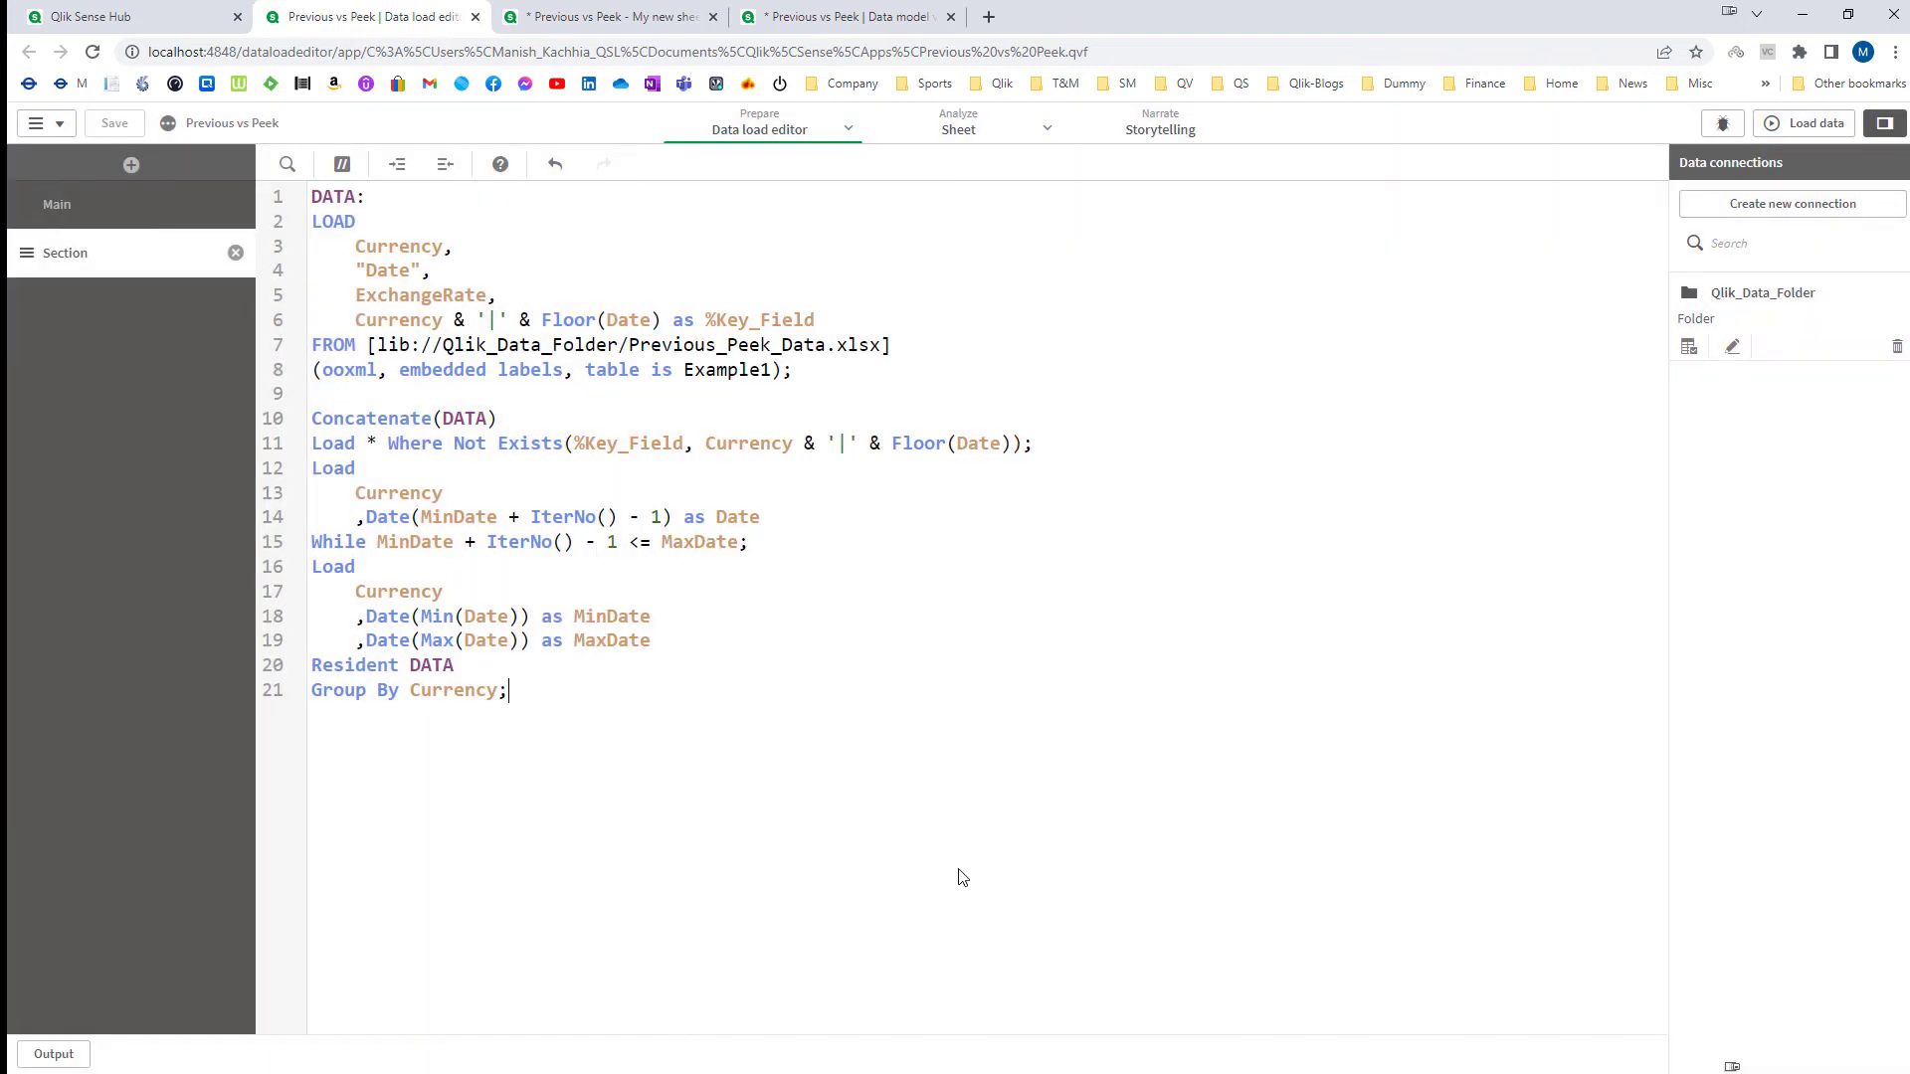
key(Return)
key(Return)
text(/)
key(BackSpace)
key(BackSpace)
key(Return)
text(Final_Data:)
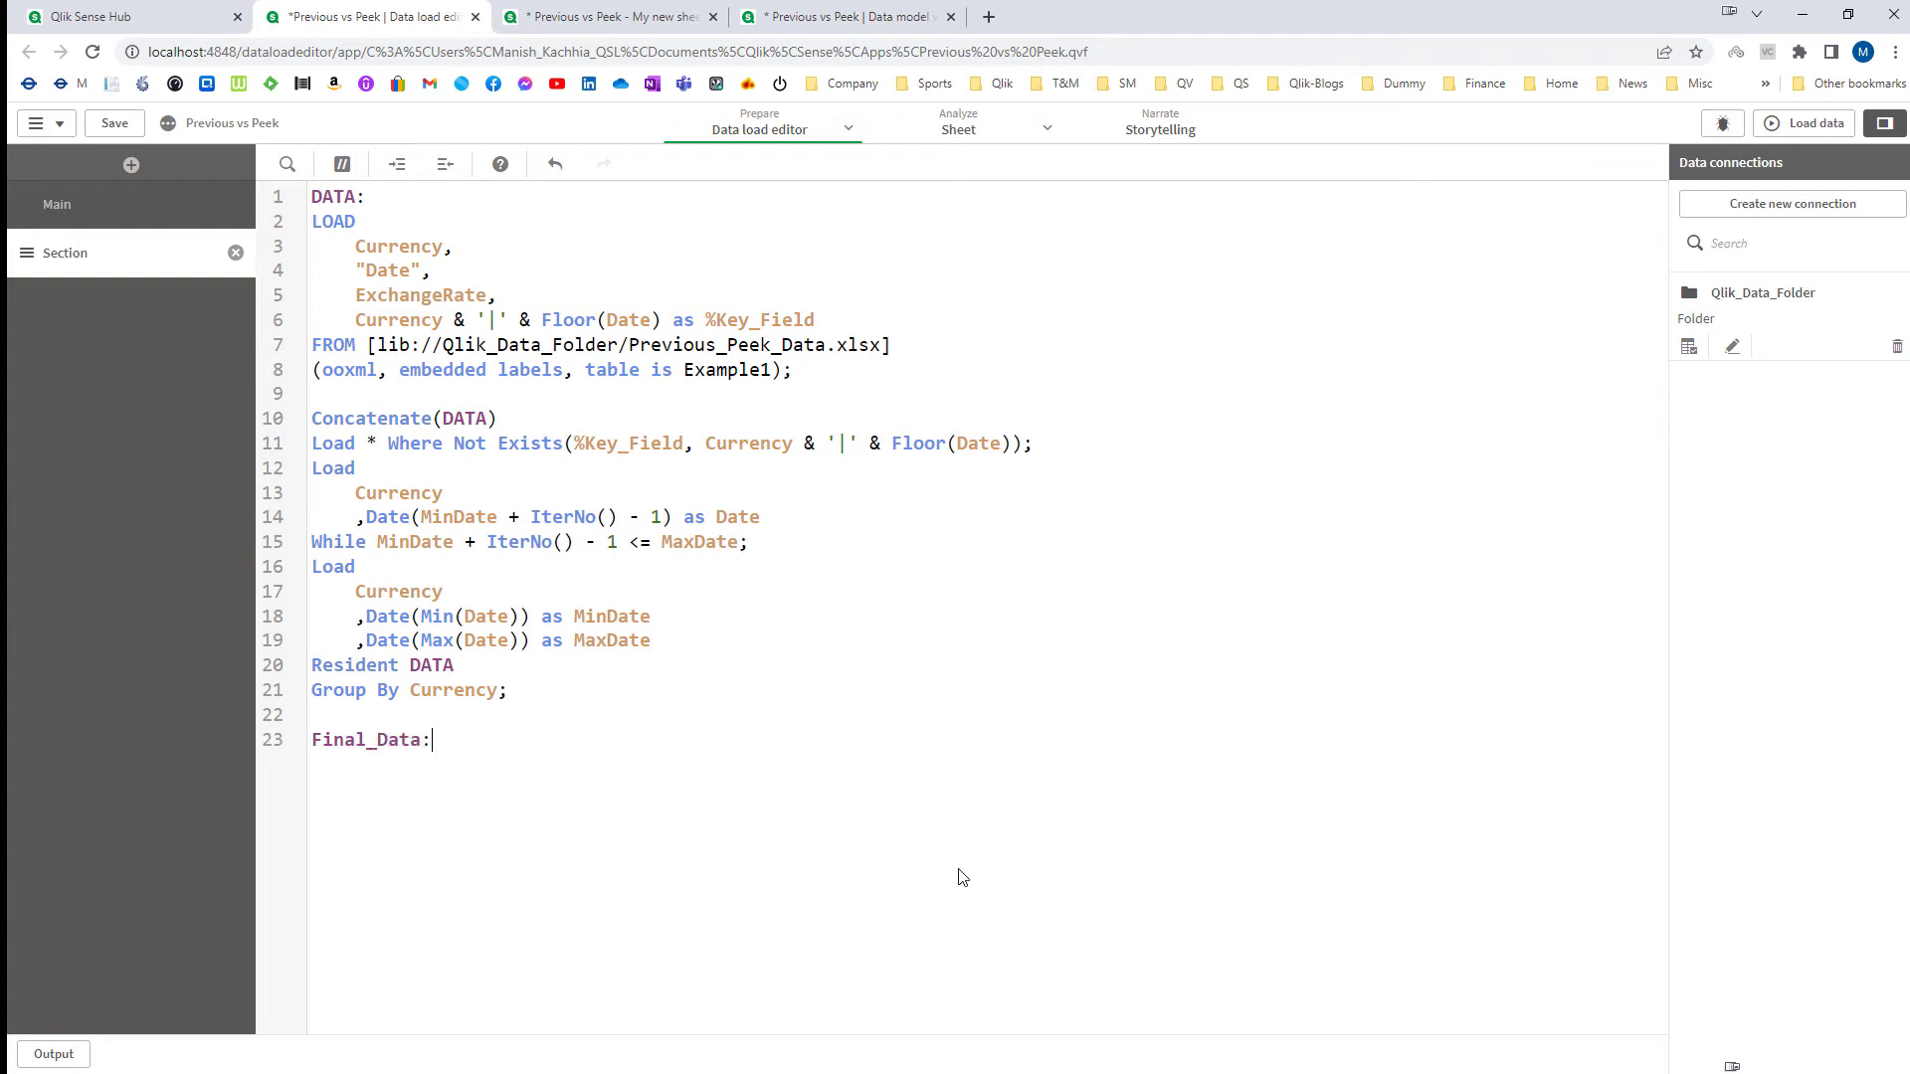
Step: Insert a NoConcatenate prefix on its own line directly above the Final_Data label
key(Home)
key(Return)
key(Up)
text(NO)
key(Return)
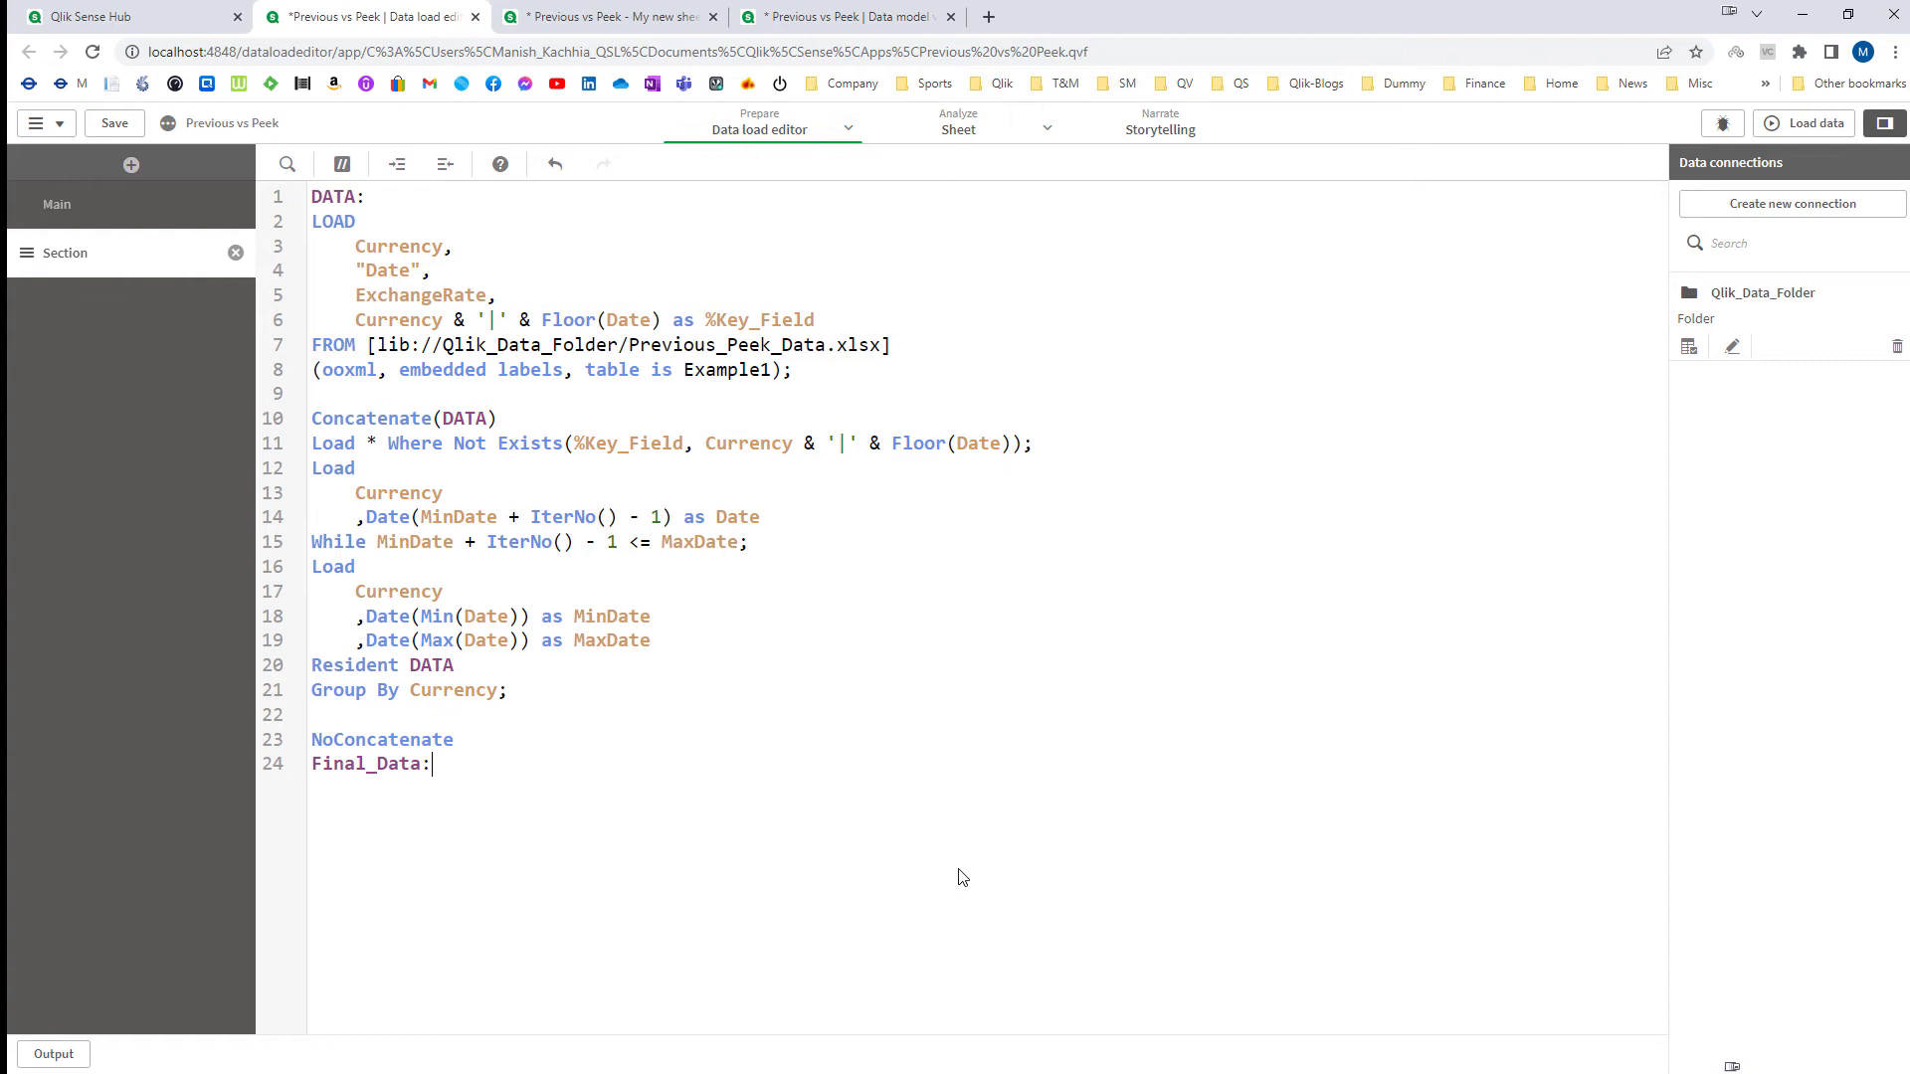
Step: Write the Final_Data load to take all fields (*) from Resident DATA
key(Down)
key(Return)
text(Load)
key(Return)
text(*)
key(Return)
text(Resident DA)
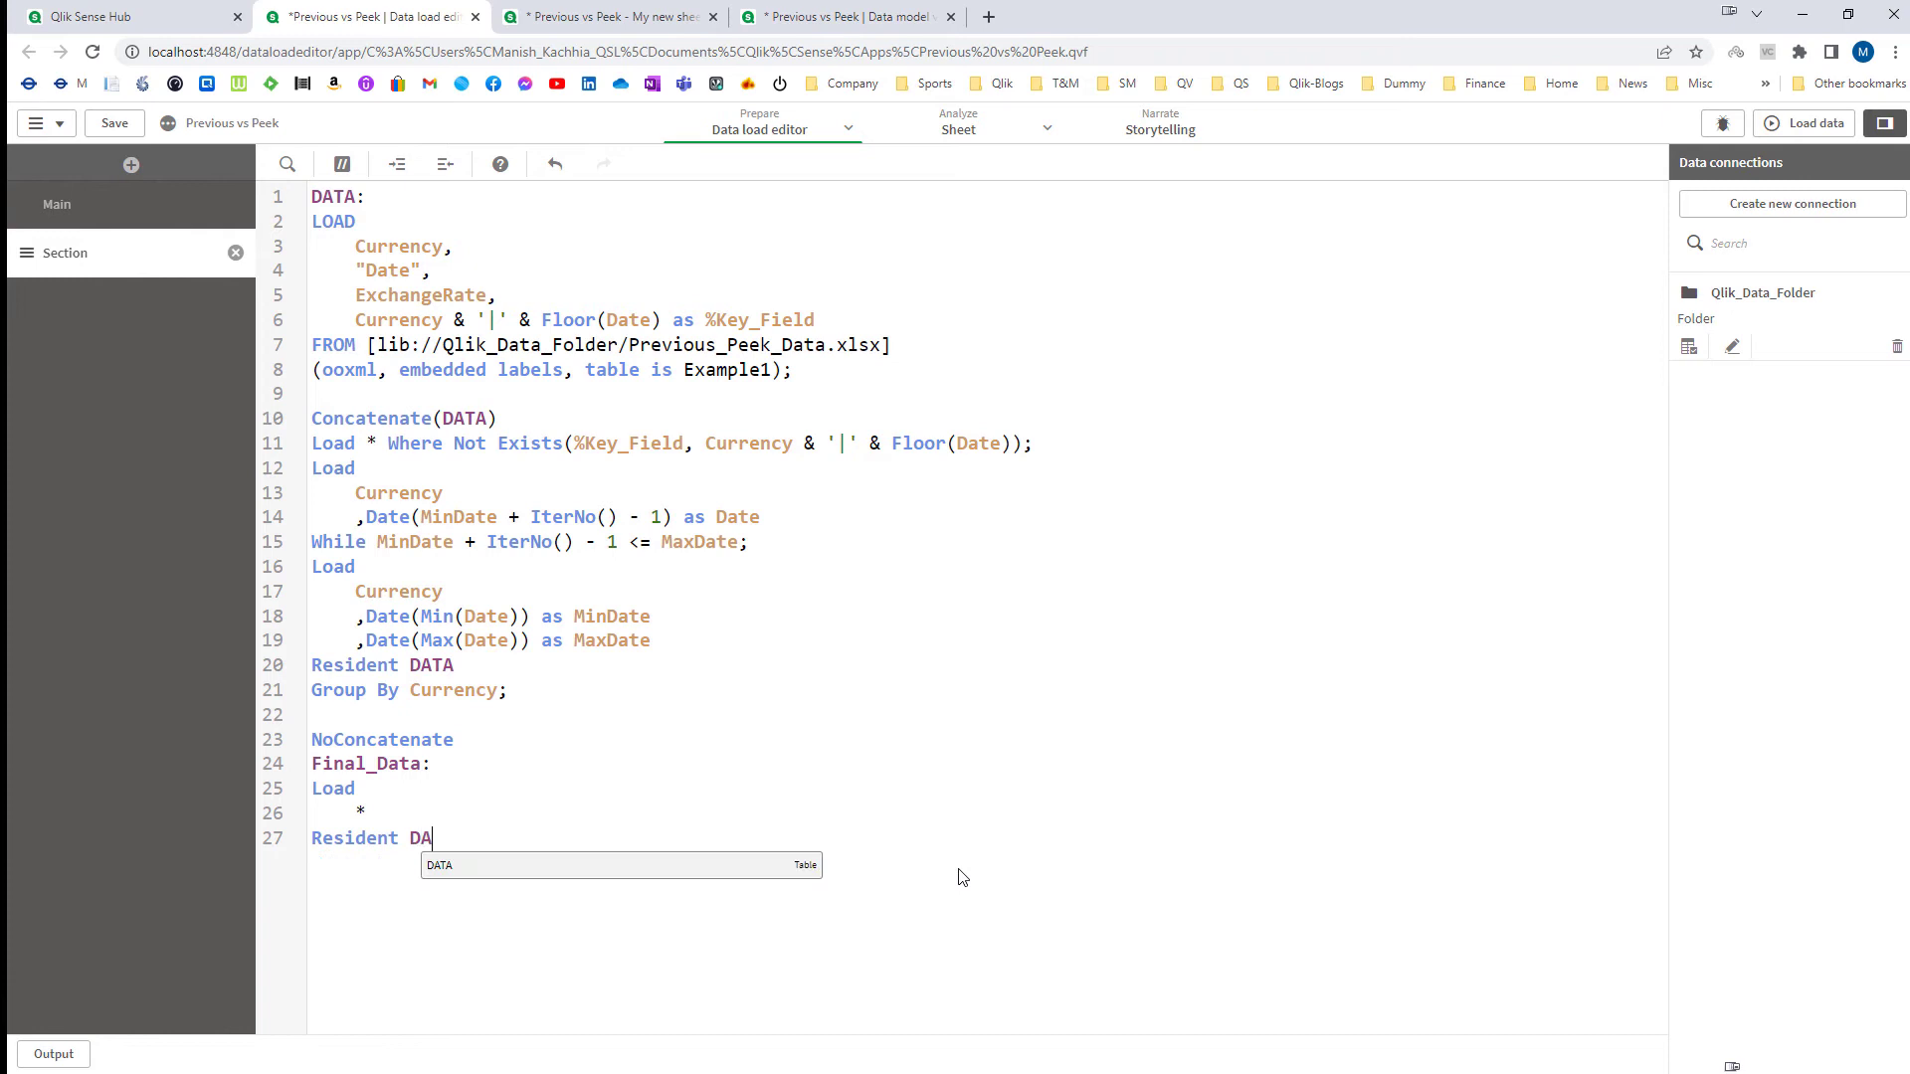
text(TA;)
key(Return)
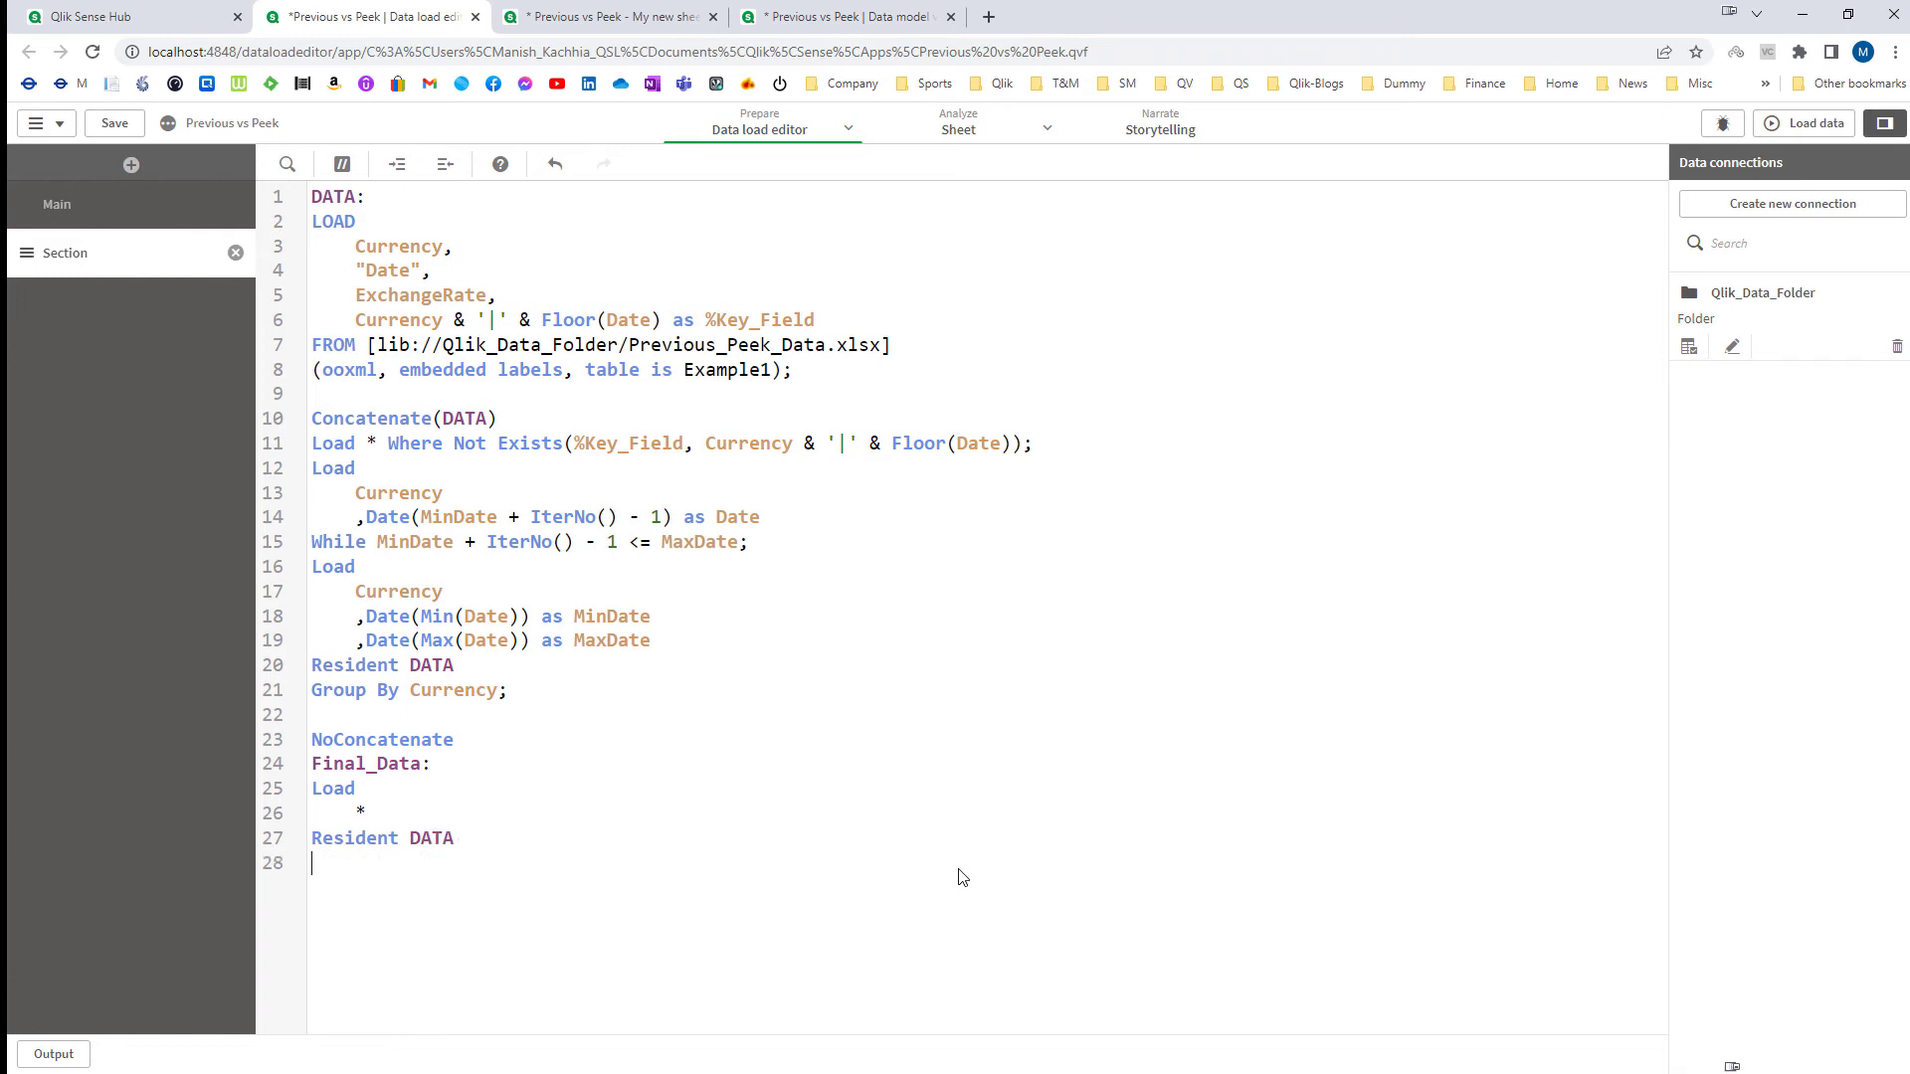
Step: Close the Final_Data load with a semicolon and add the statement Drop Table DATA; below it
key(Return)
key(Return)
text(Drop Table DATA;)
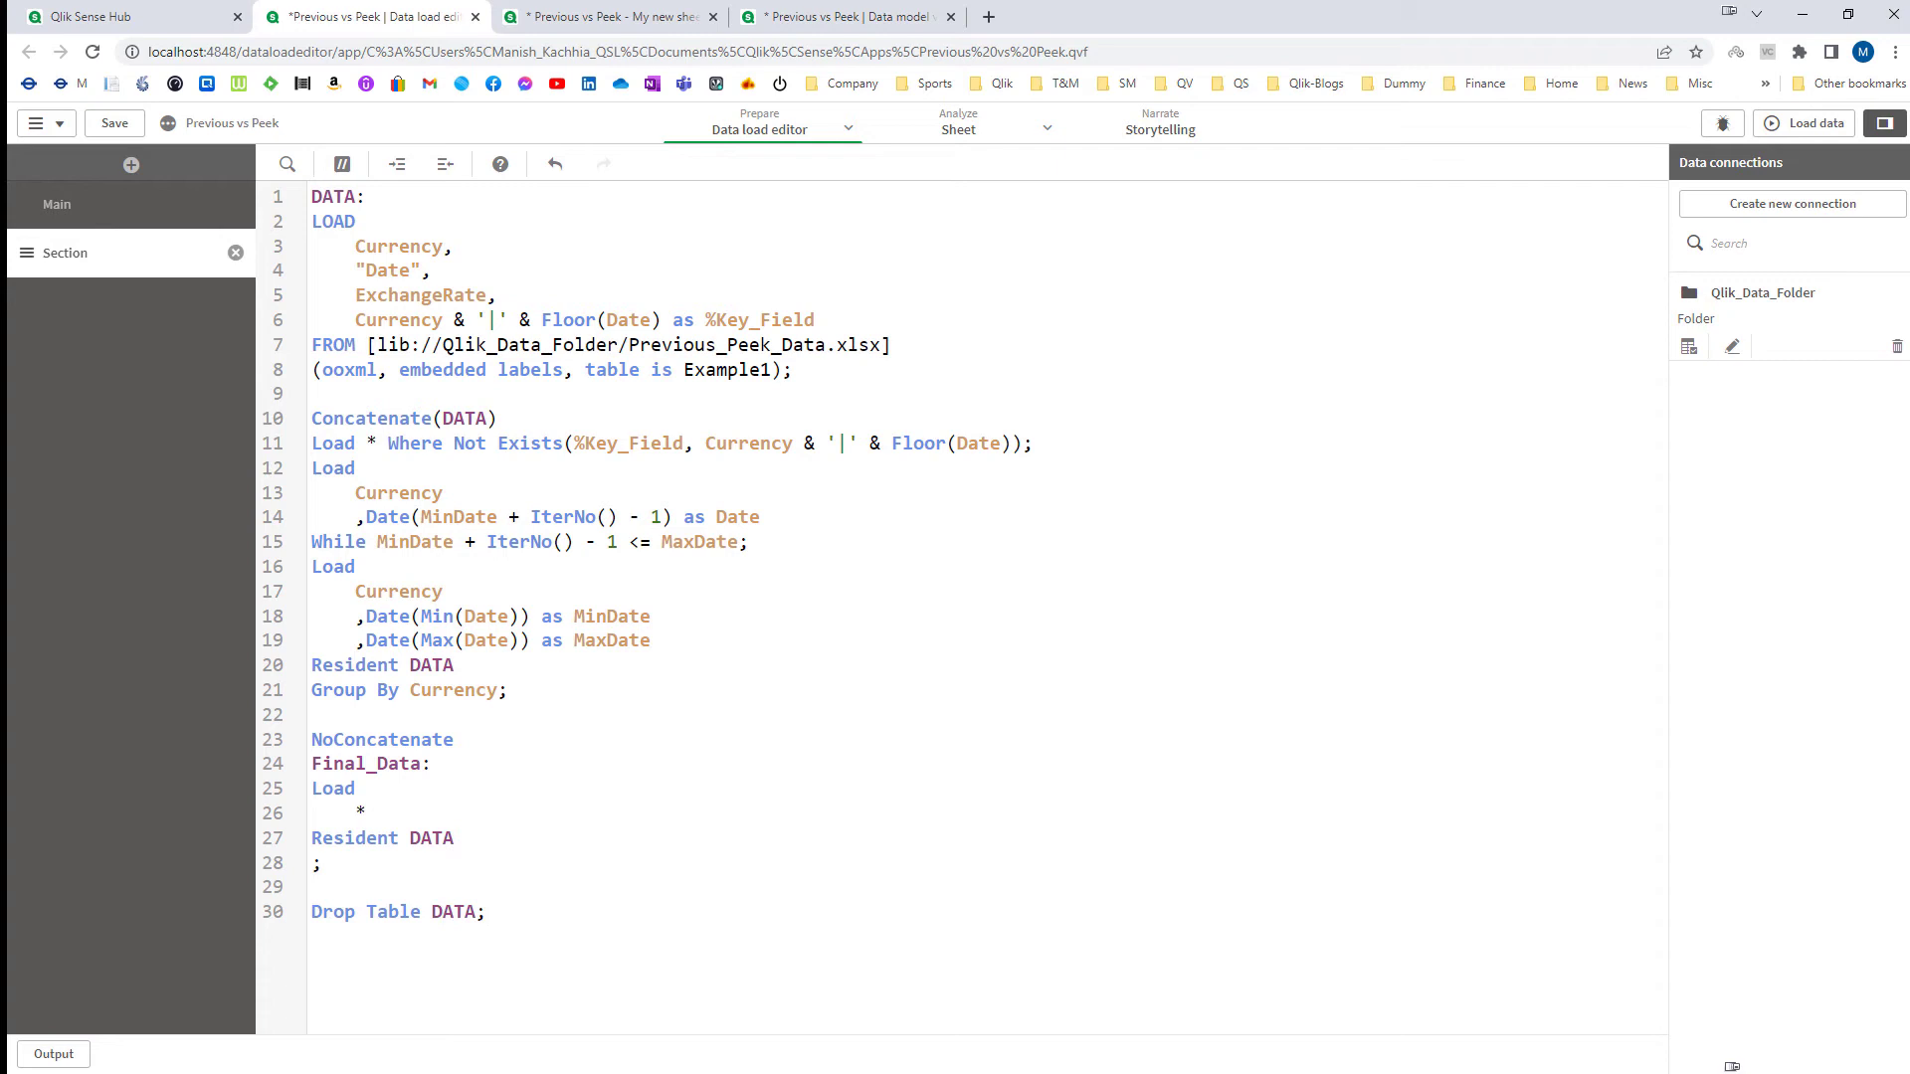
Step: Reload the data with the Final_Data table, look at the sheet's table, and return to the script
click(1820, 129)
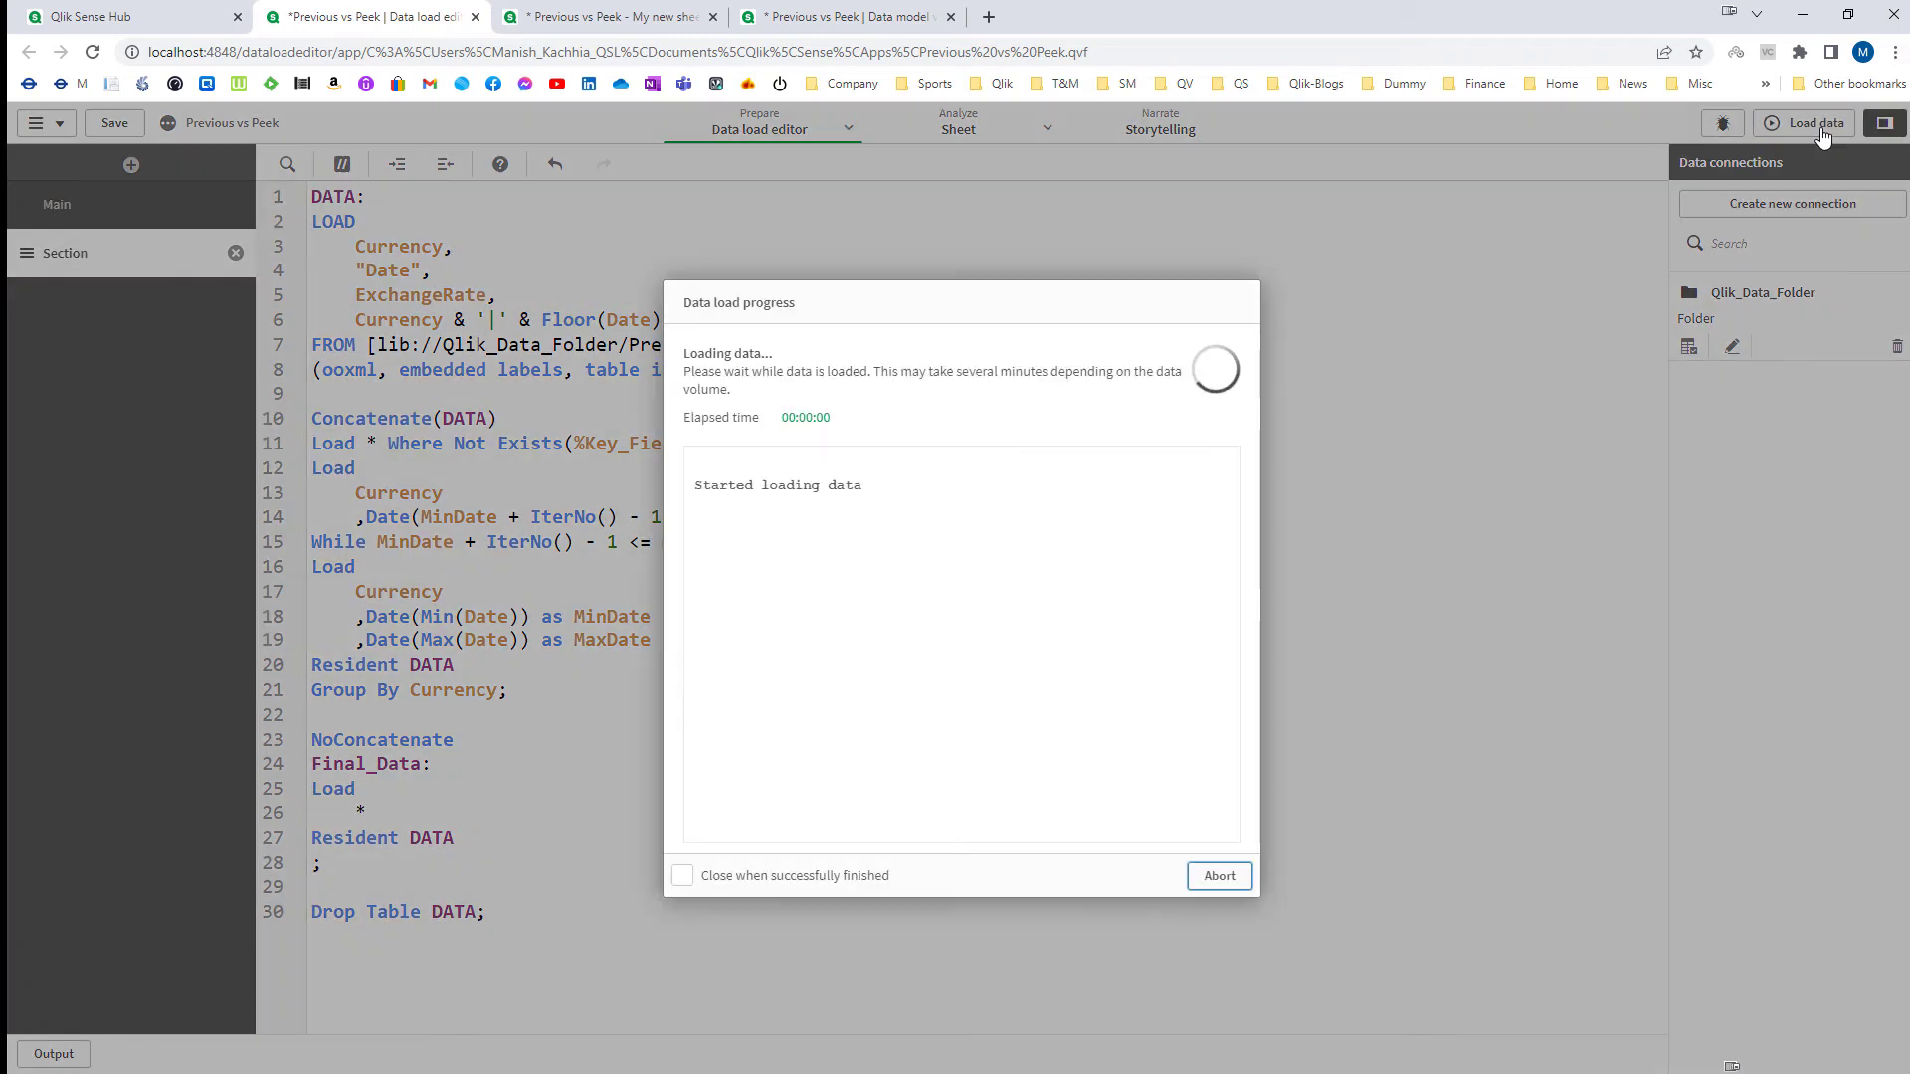
click(612, 17)
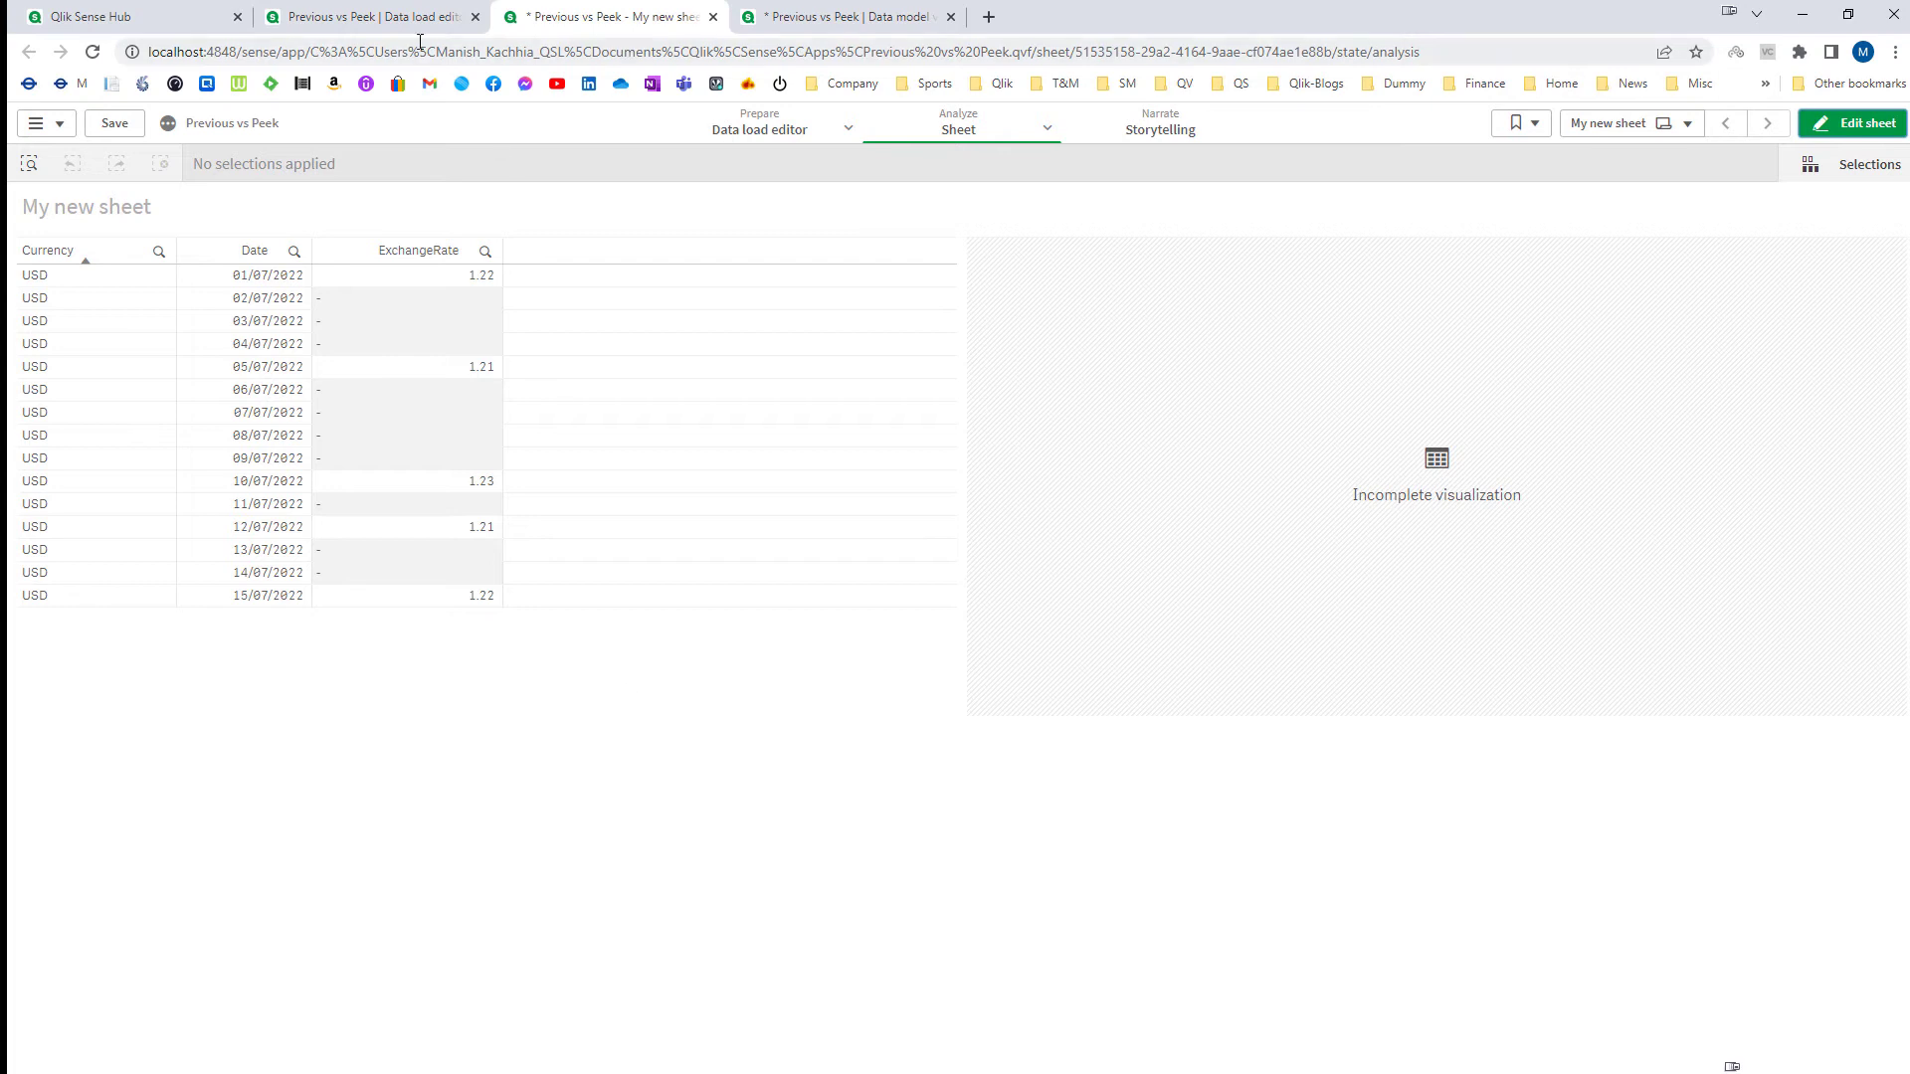
click(369, 17)
click(1216, 878)
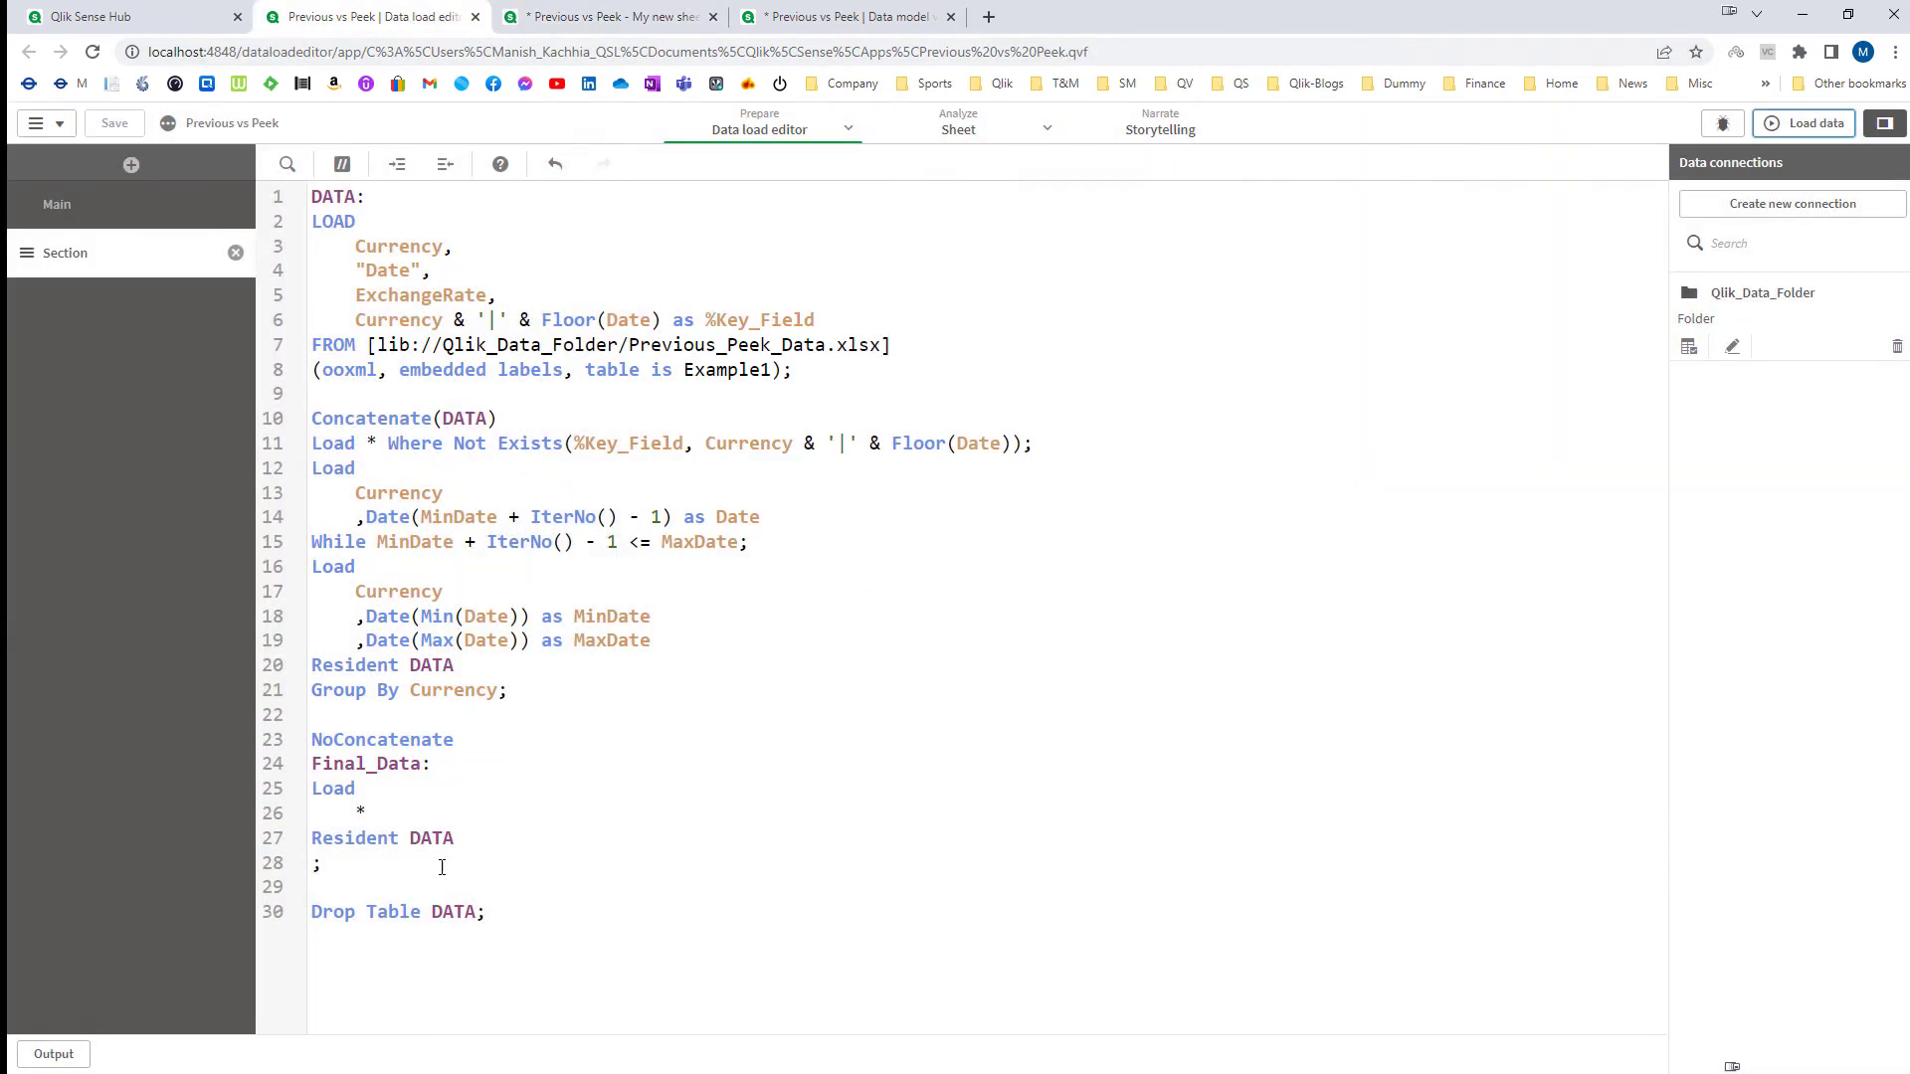
Step: Add an Order By Date clause after Resident DATA in the Final_Data load
key(Return)
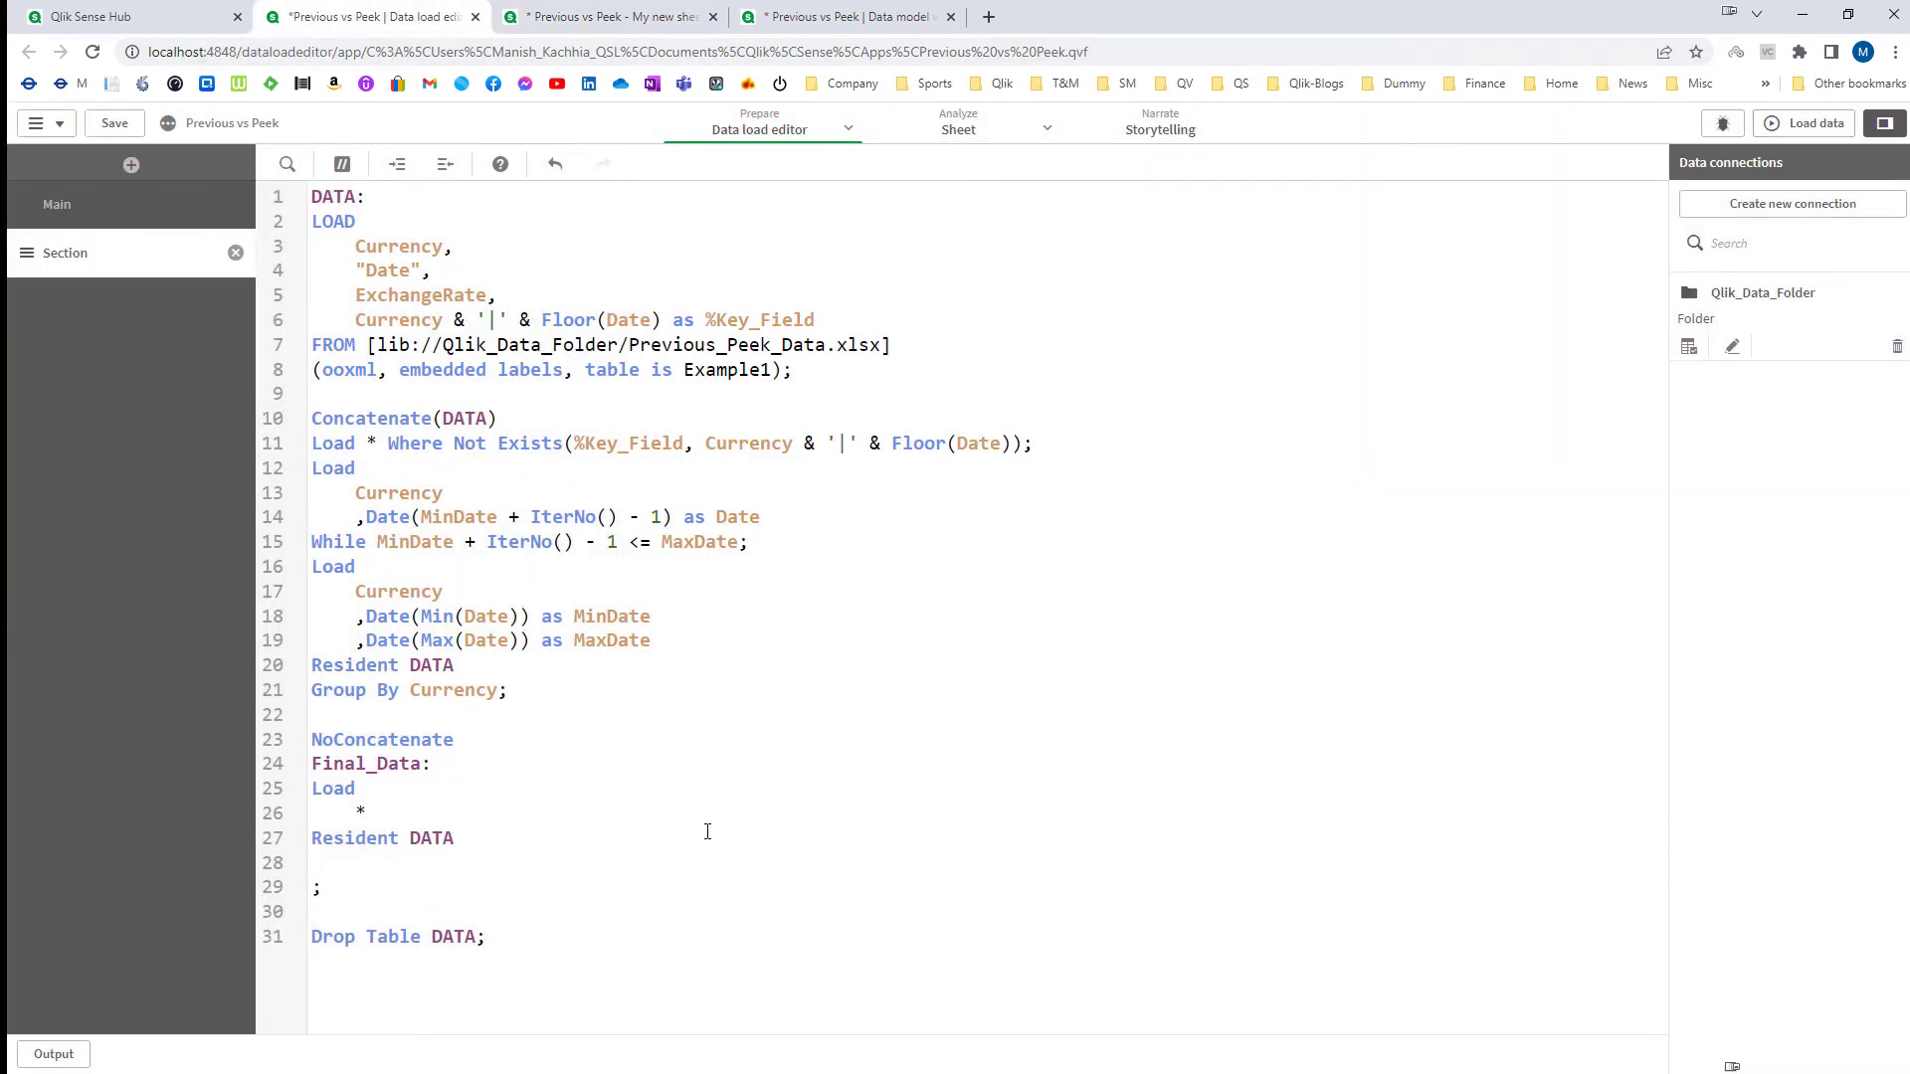
text(Order By C)
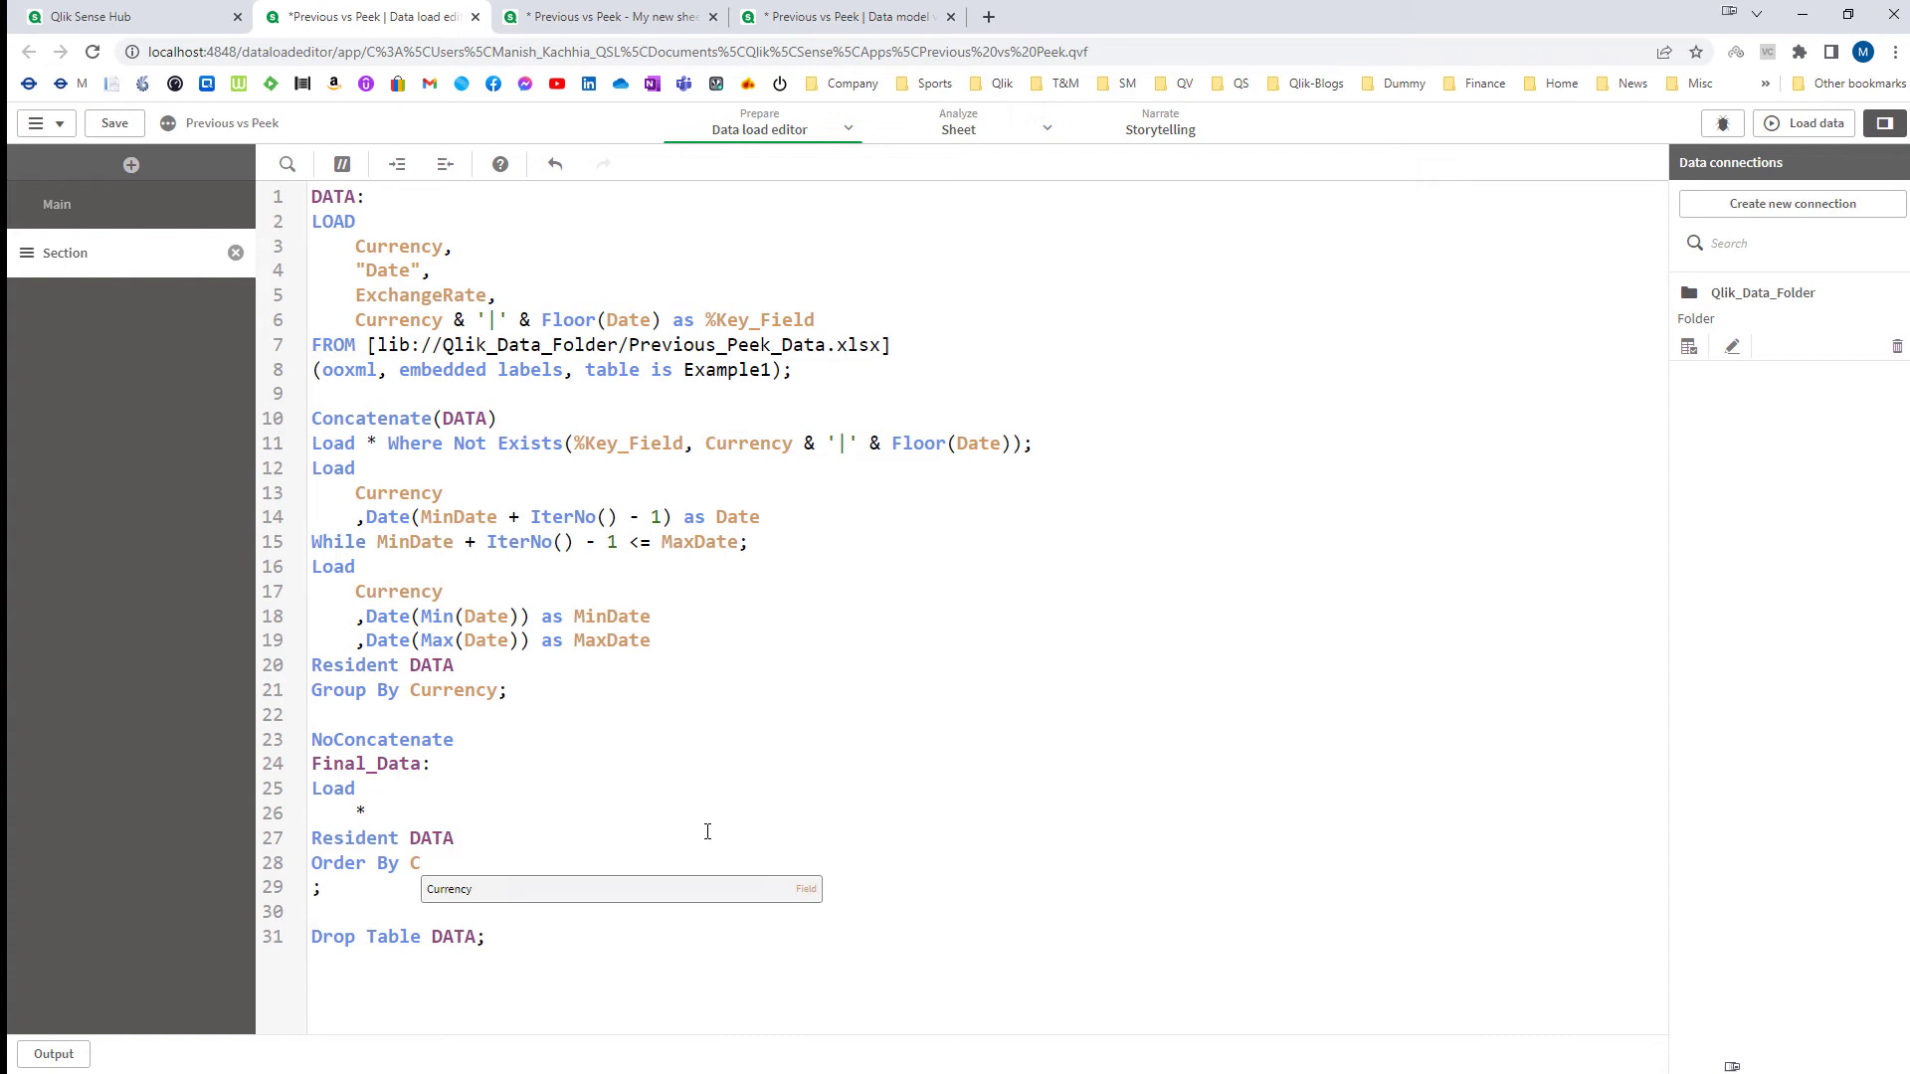
key(BackSpace)
text(Date)
key(Escape)
drag(468, 865, 311, 864)
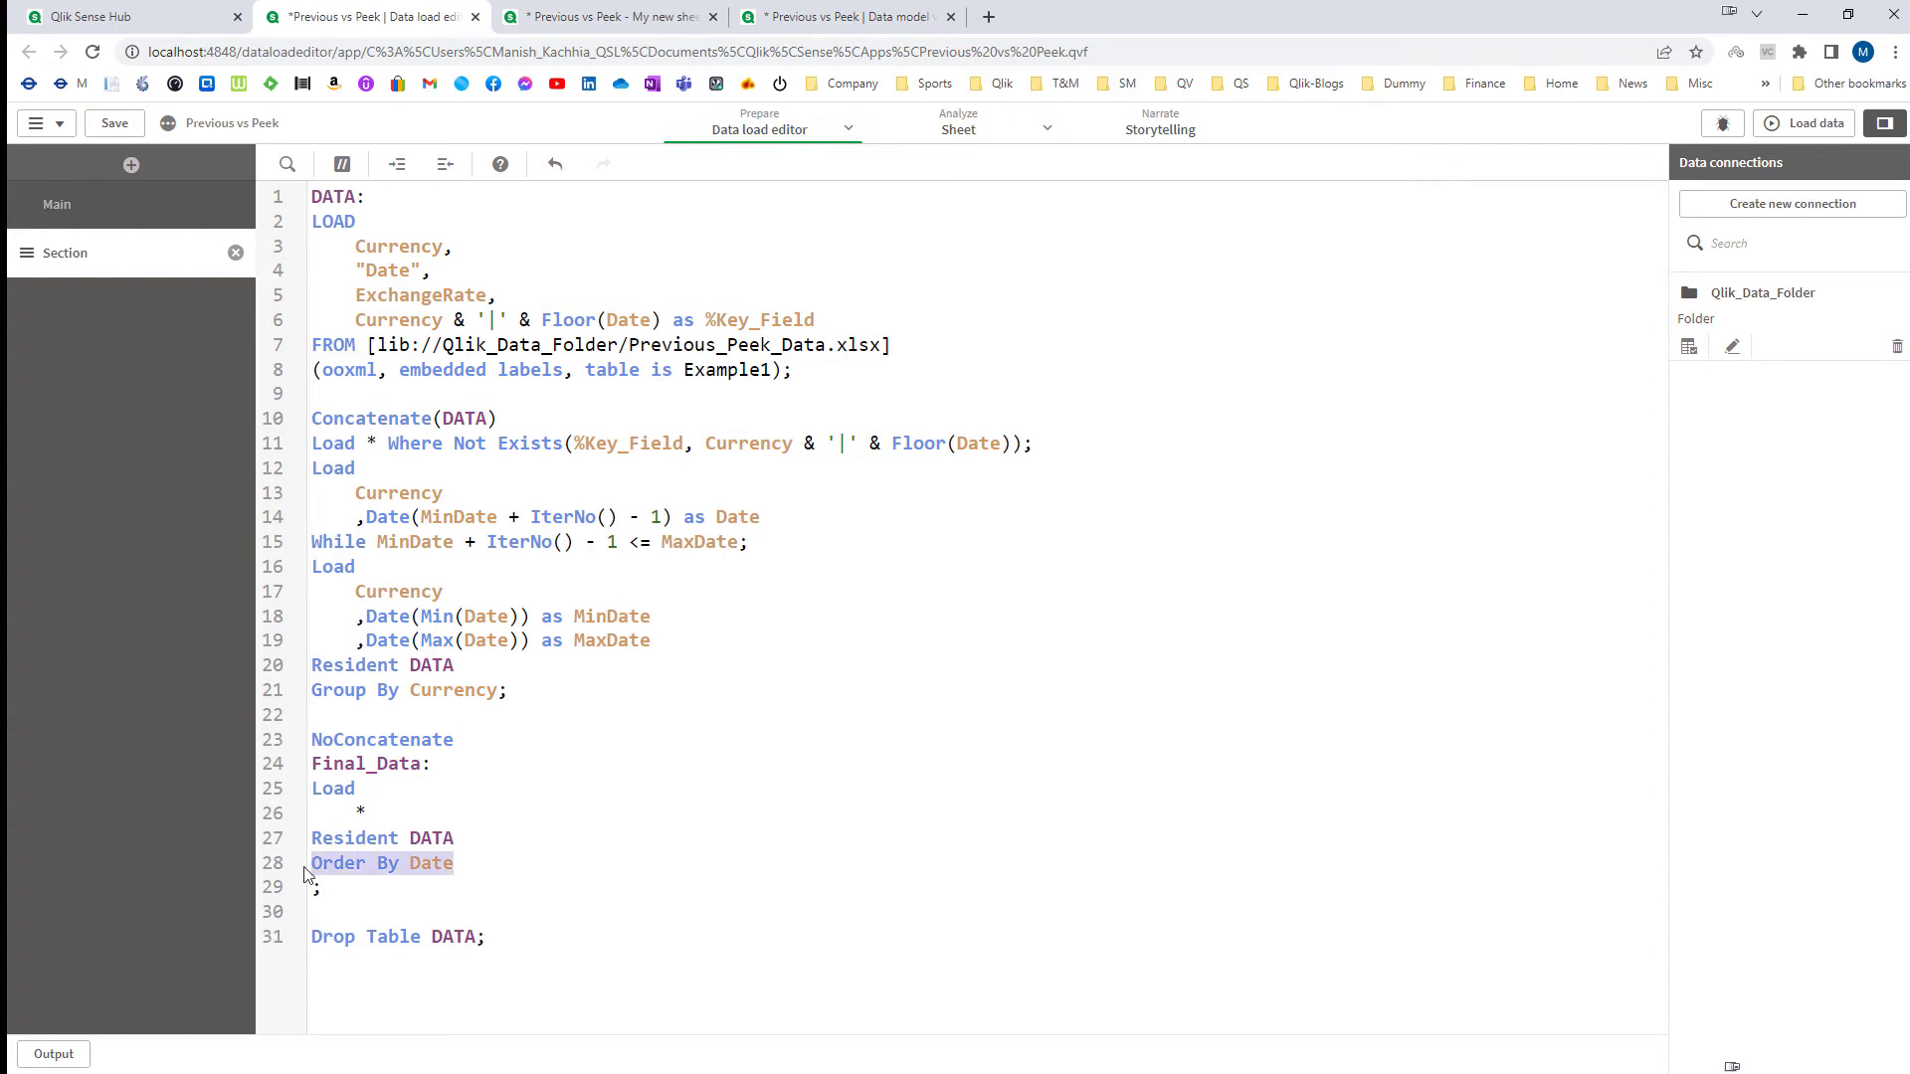
click(357, 885)
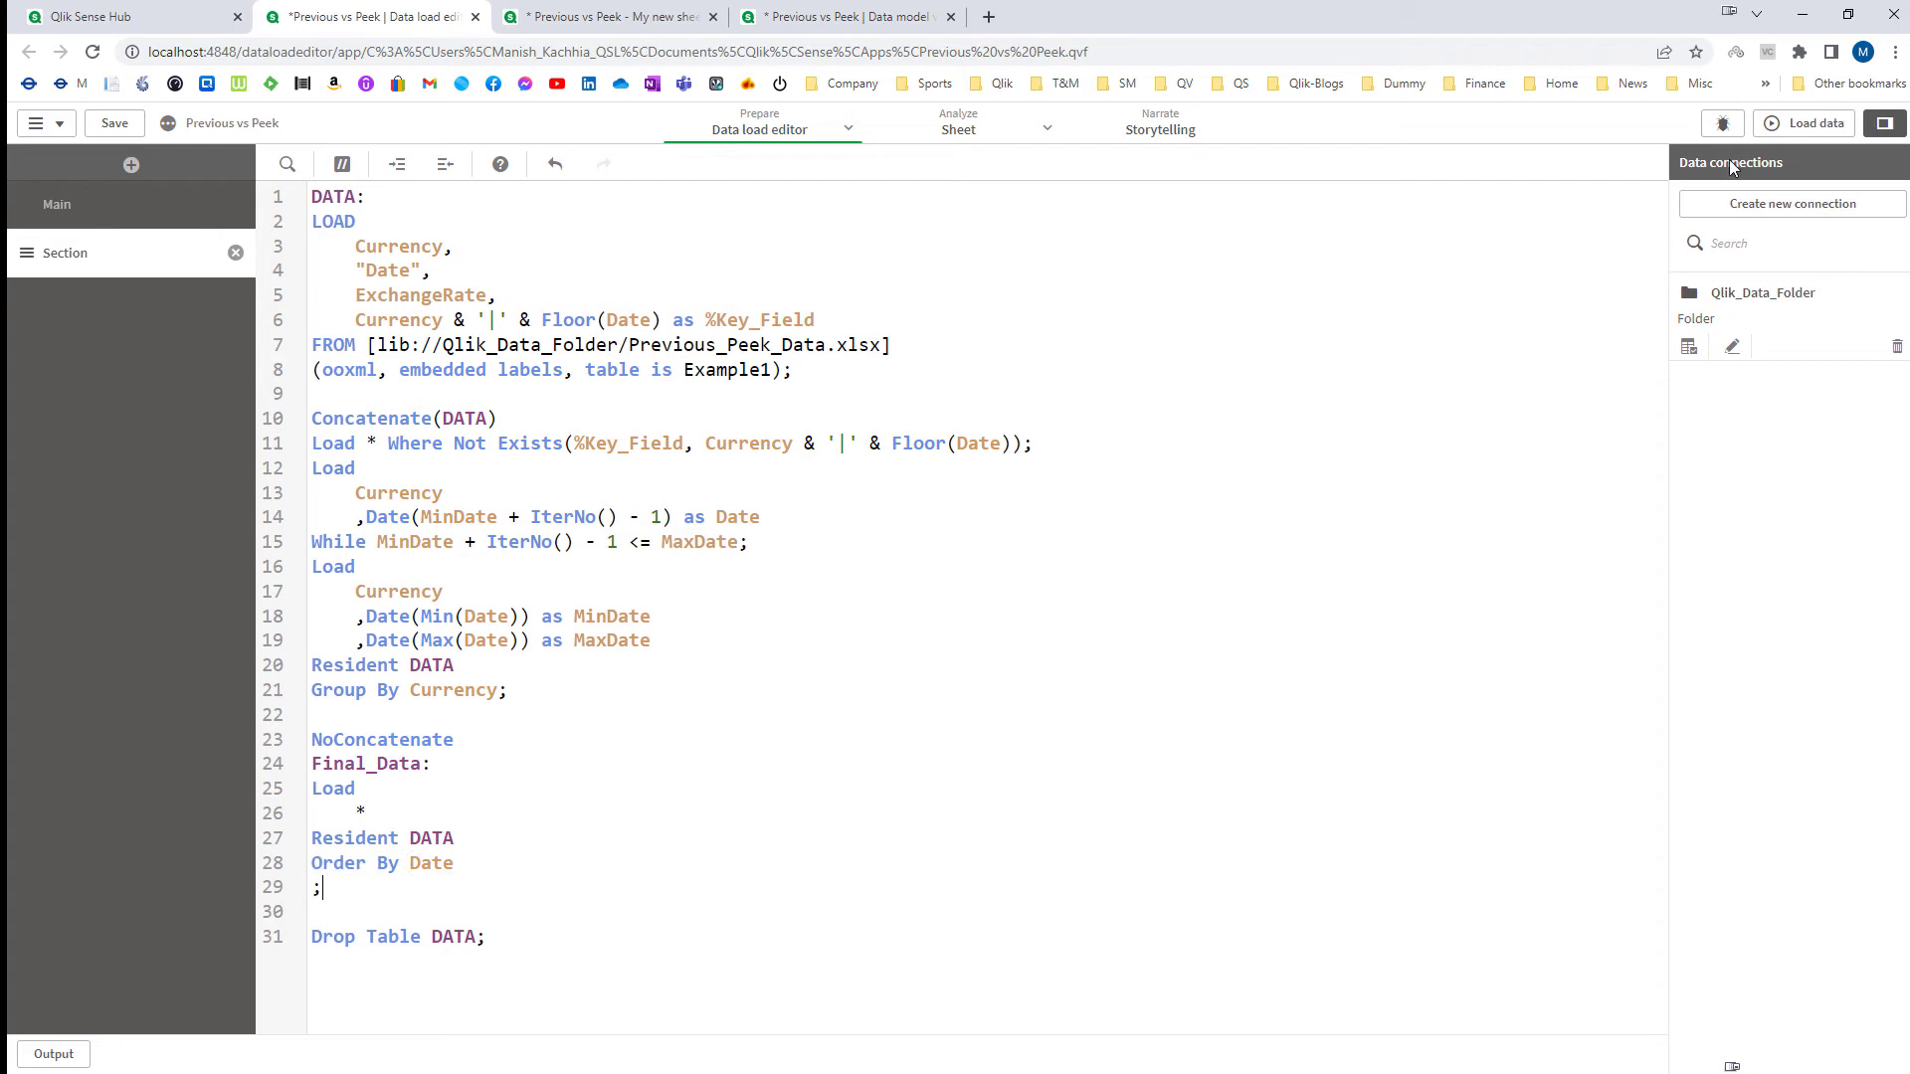
Step: Reload the data sorted by date, review the rates on the sheet, and go back to the script
click(1804, 122)
click(554, 8)
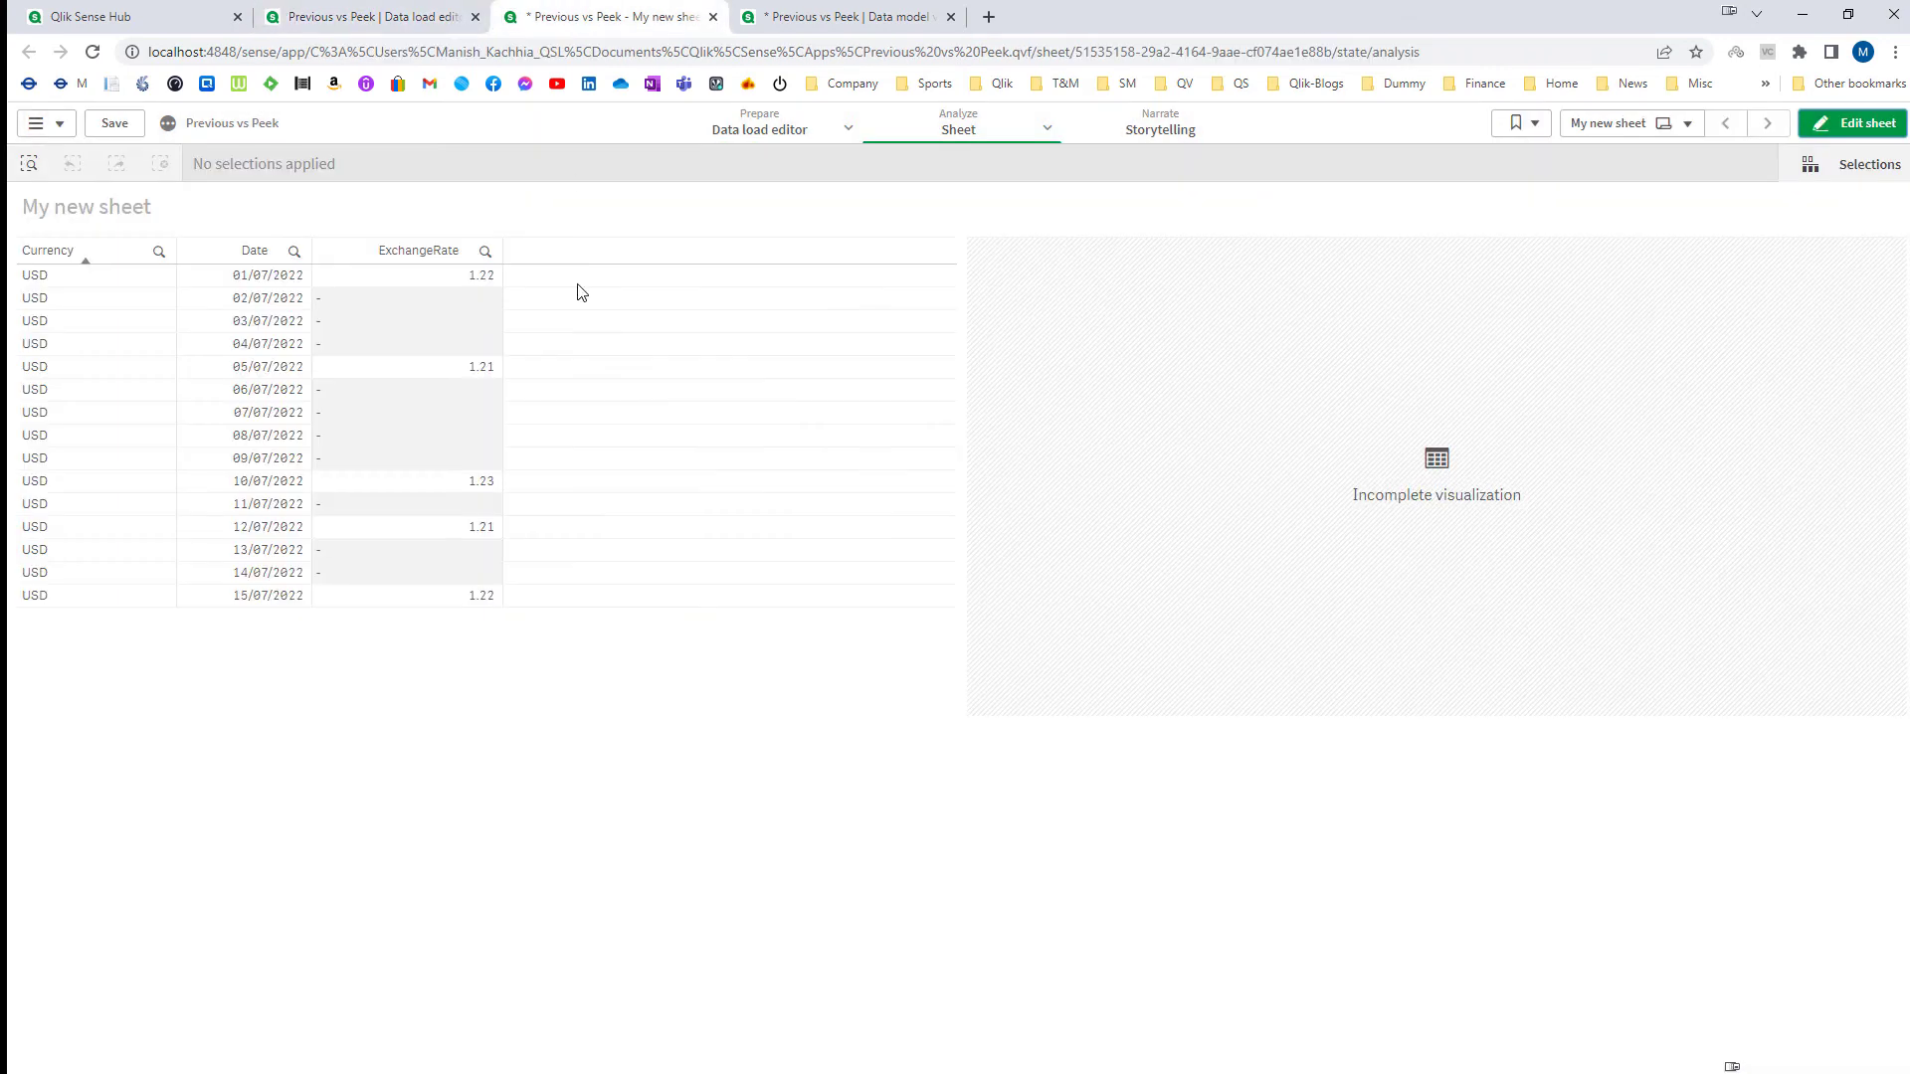
click(431, 15)
click(1220, 875)
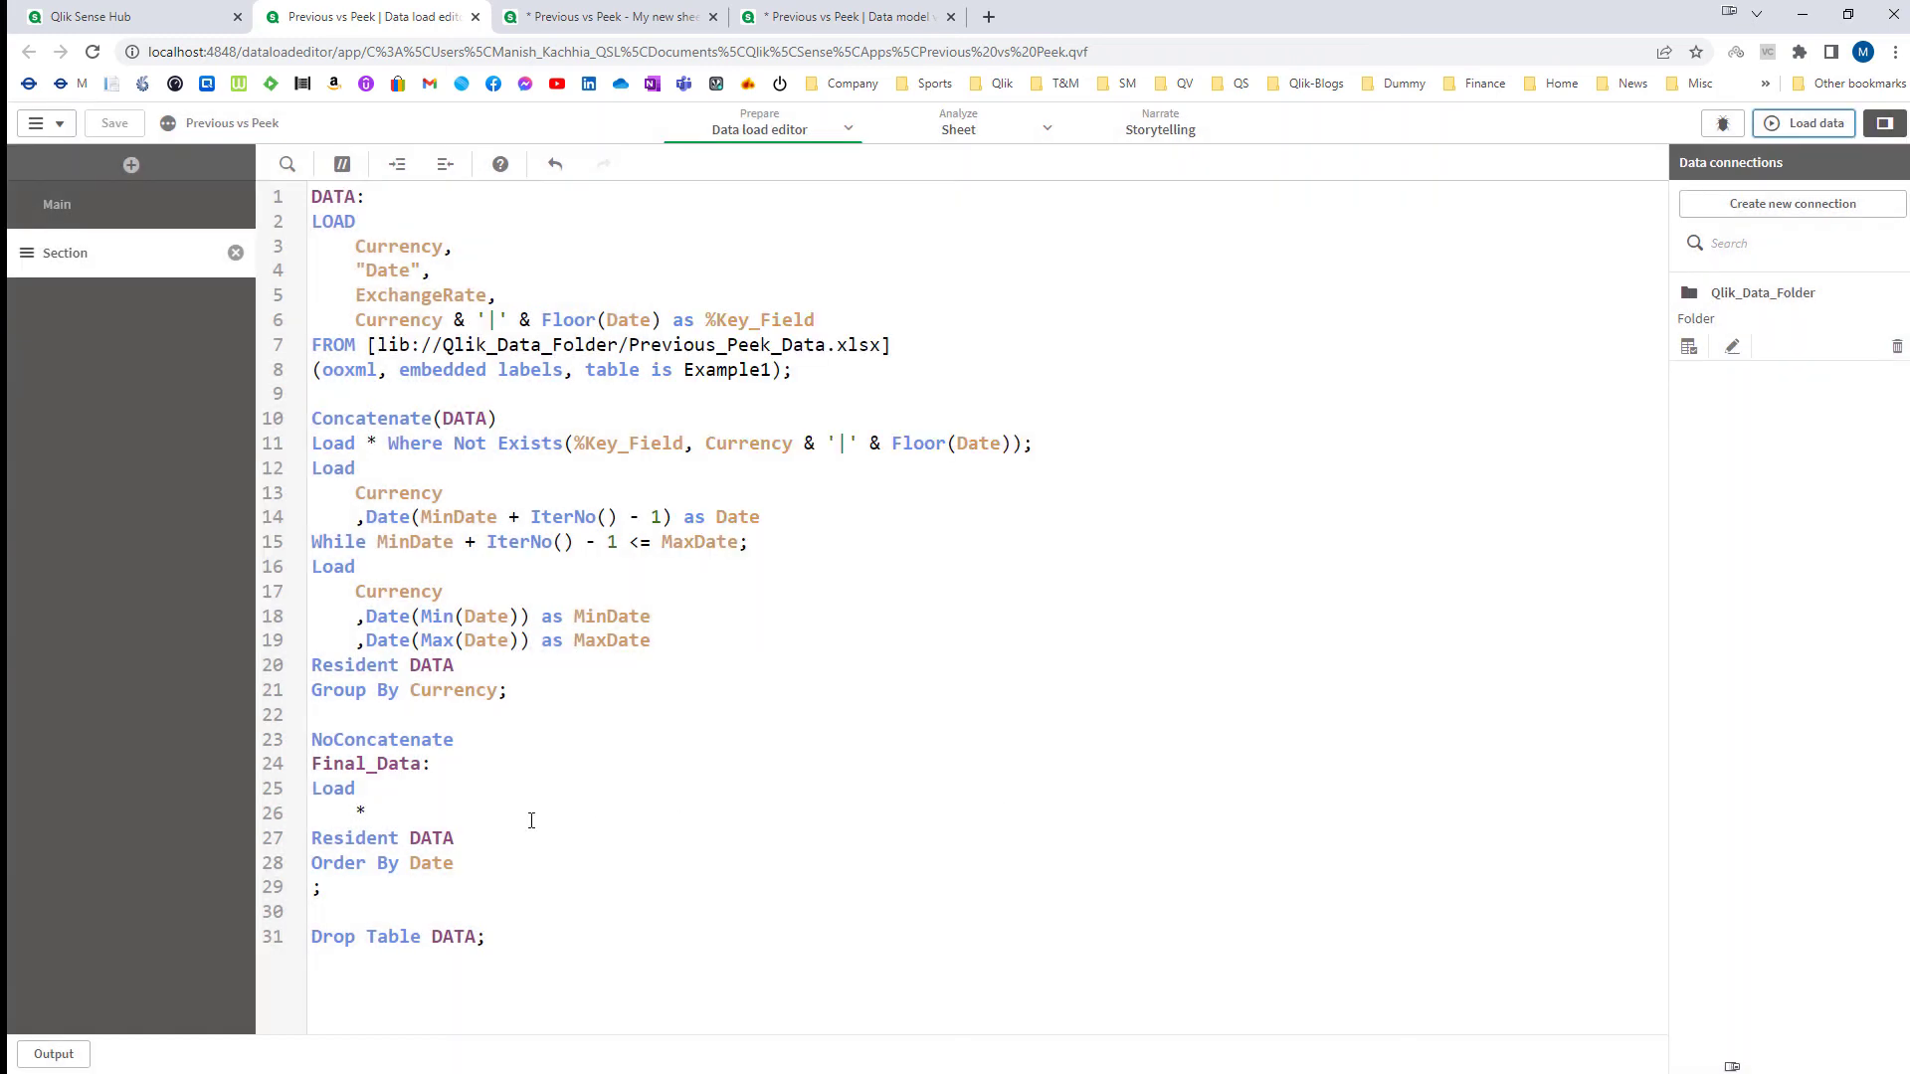
Step: Add the field Peek(ExchangeRate) as PeekRate below the asterisk in the Final_Data load
click(531, 820)
key(Return)
text(,Pe)
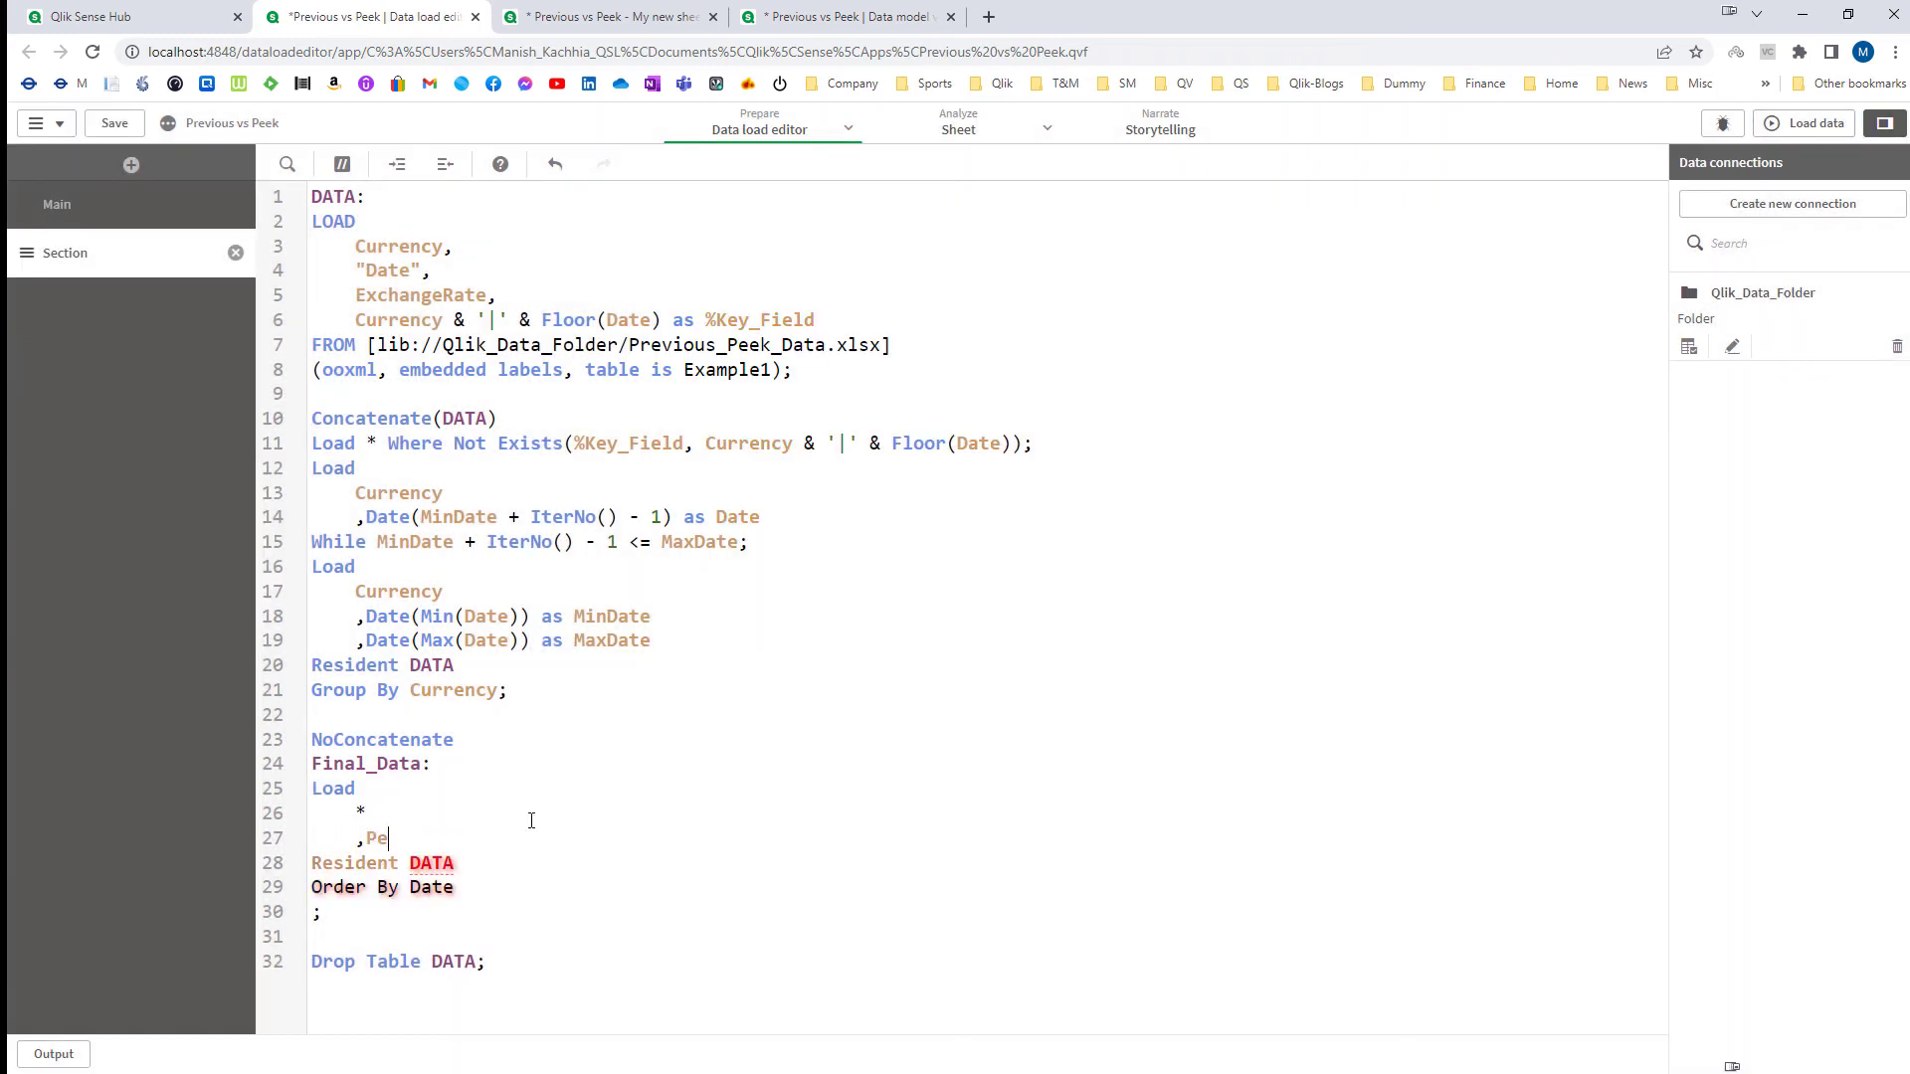
text(ek(Ex)
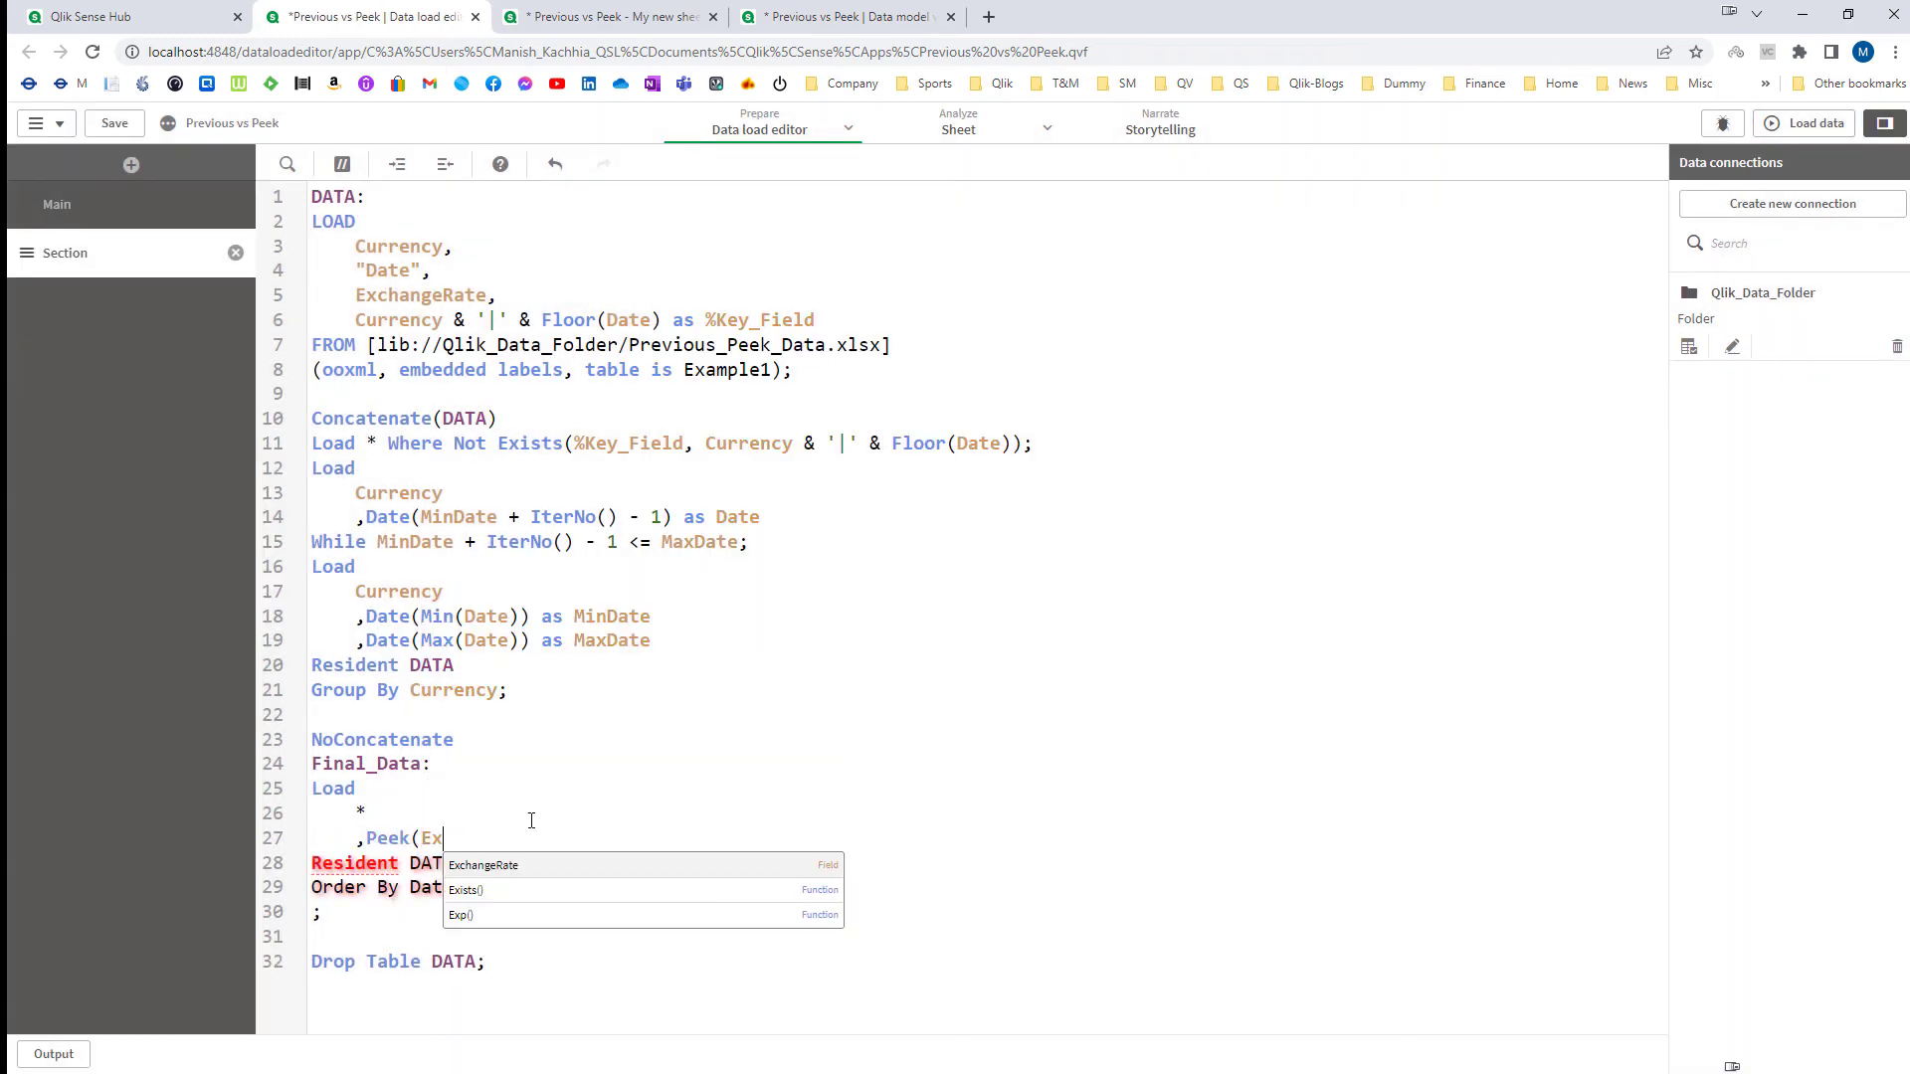
text(changeRate) as PeekRate)
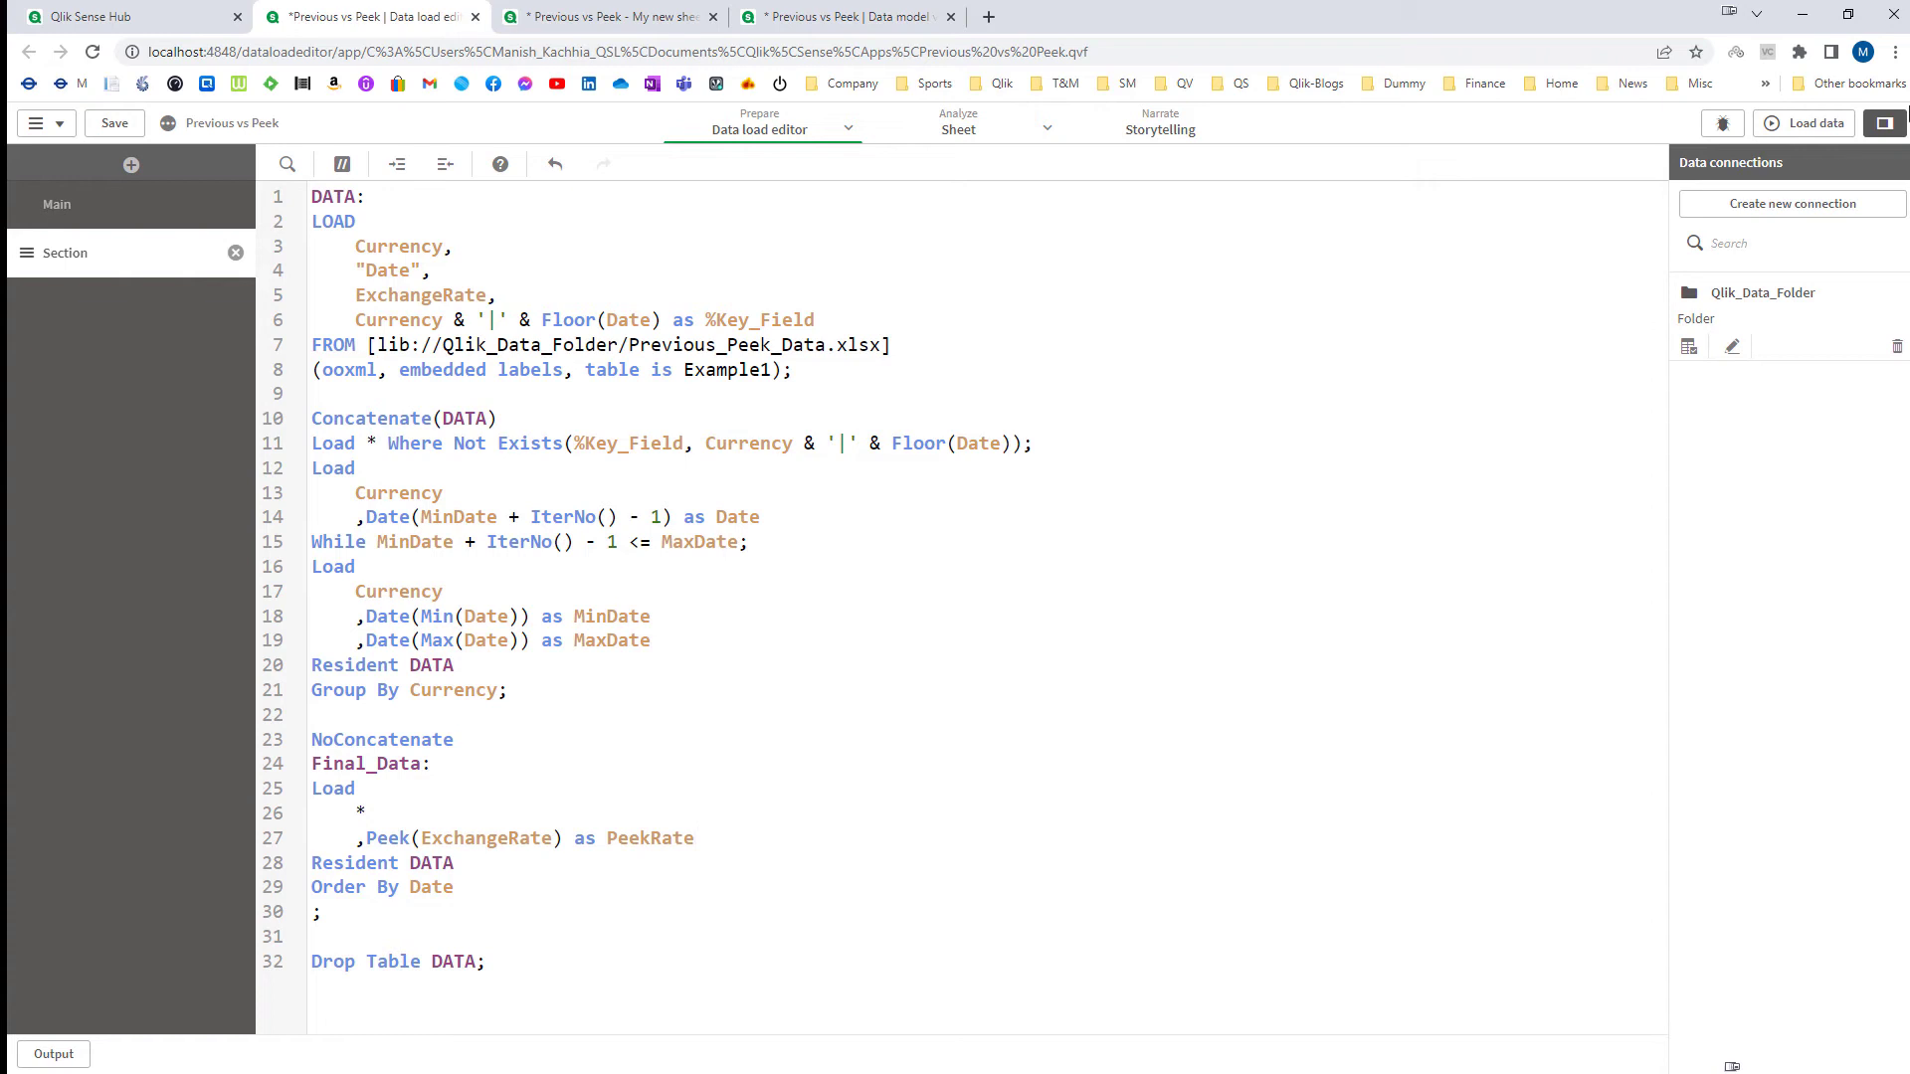
Step: Reload the data and add PeekRate as a column to the sheet's exchange rate table, ending sheet editing
click(1804, 124)
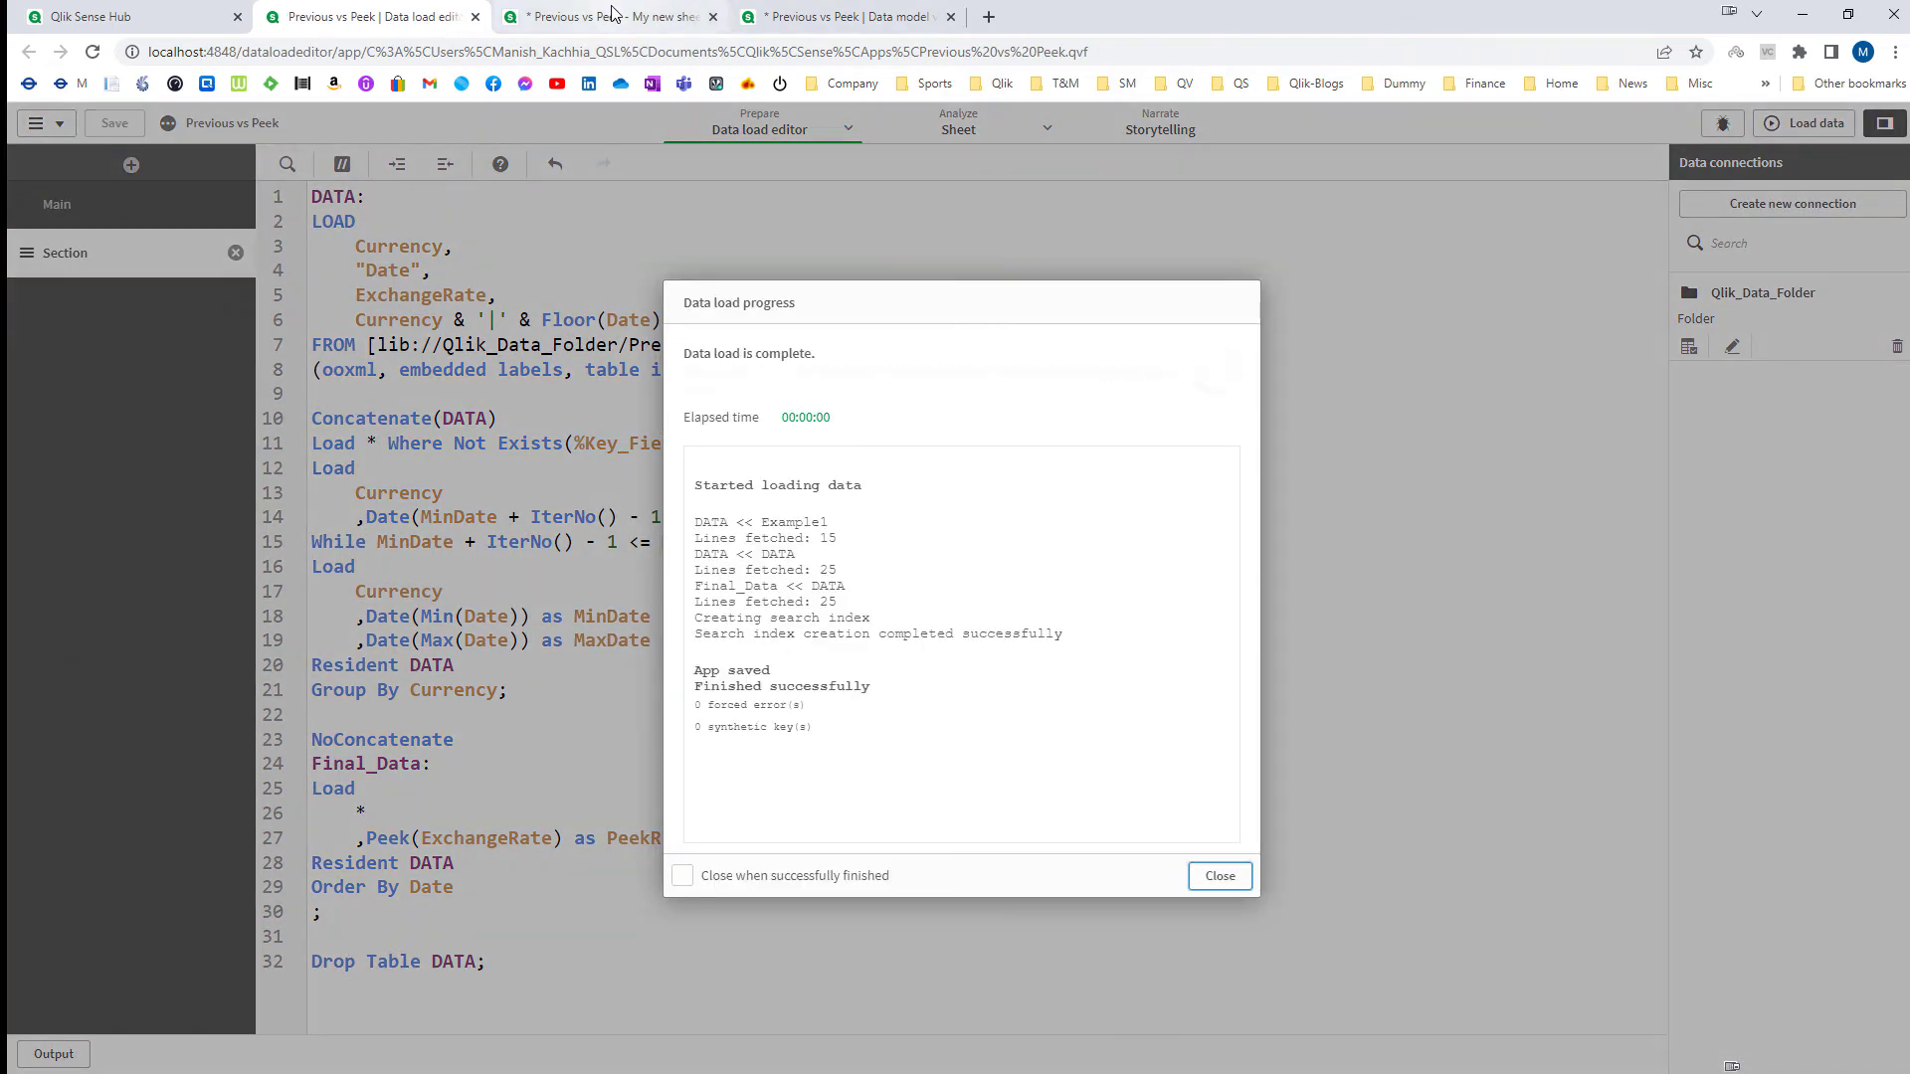
key(ctrl+Tab)
click(1852, 123)
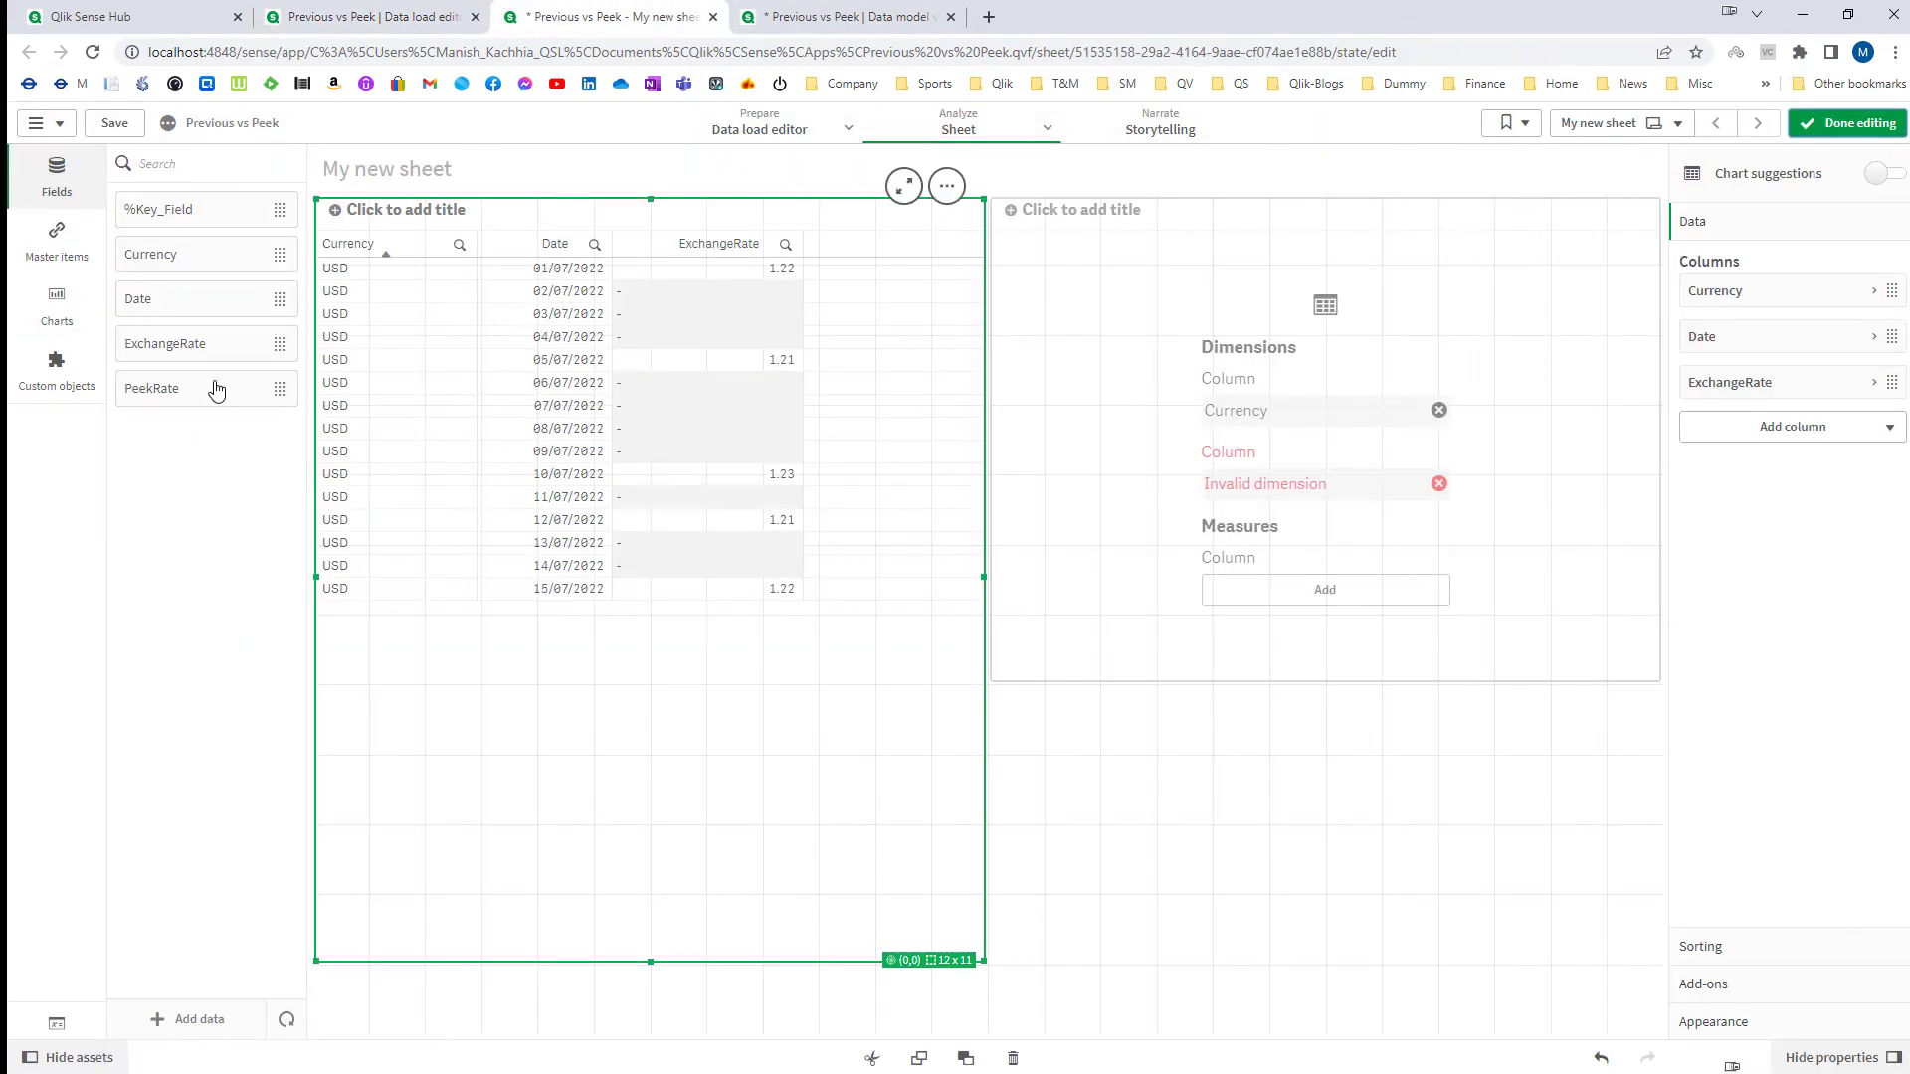
drag(159, 389, 498, 427)
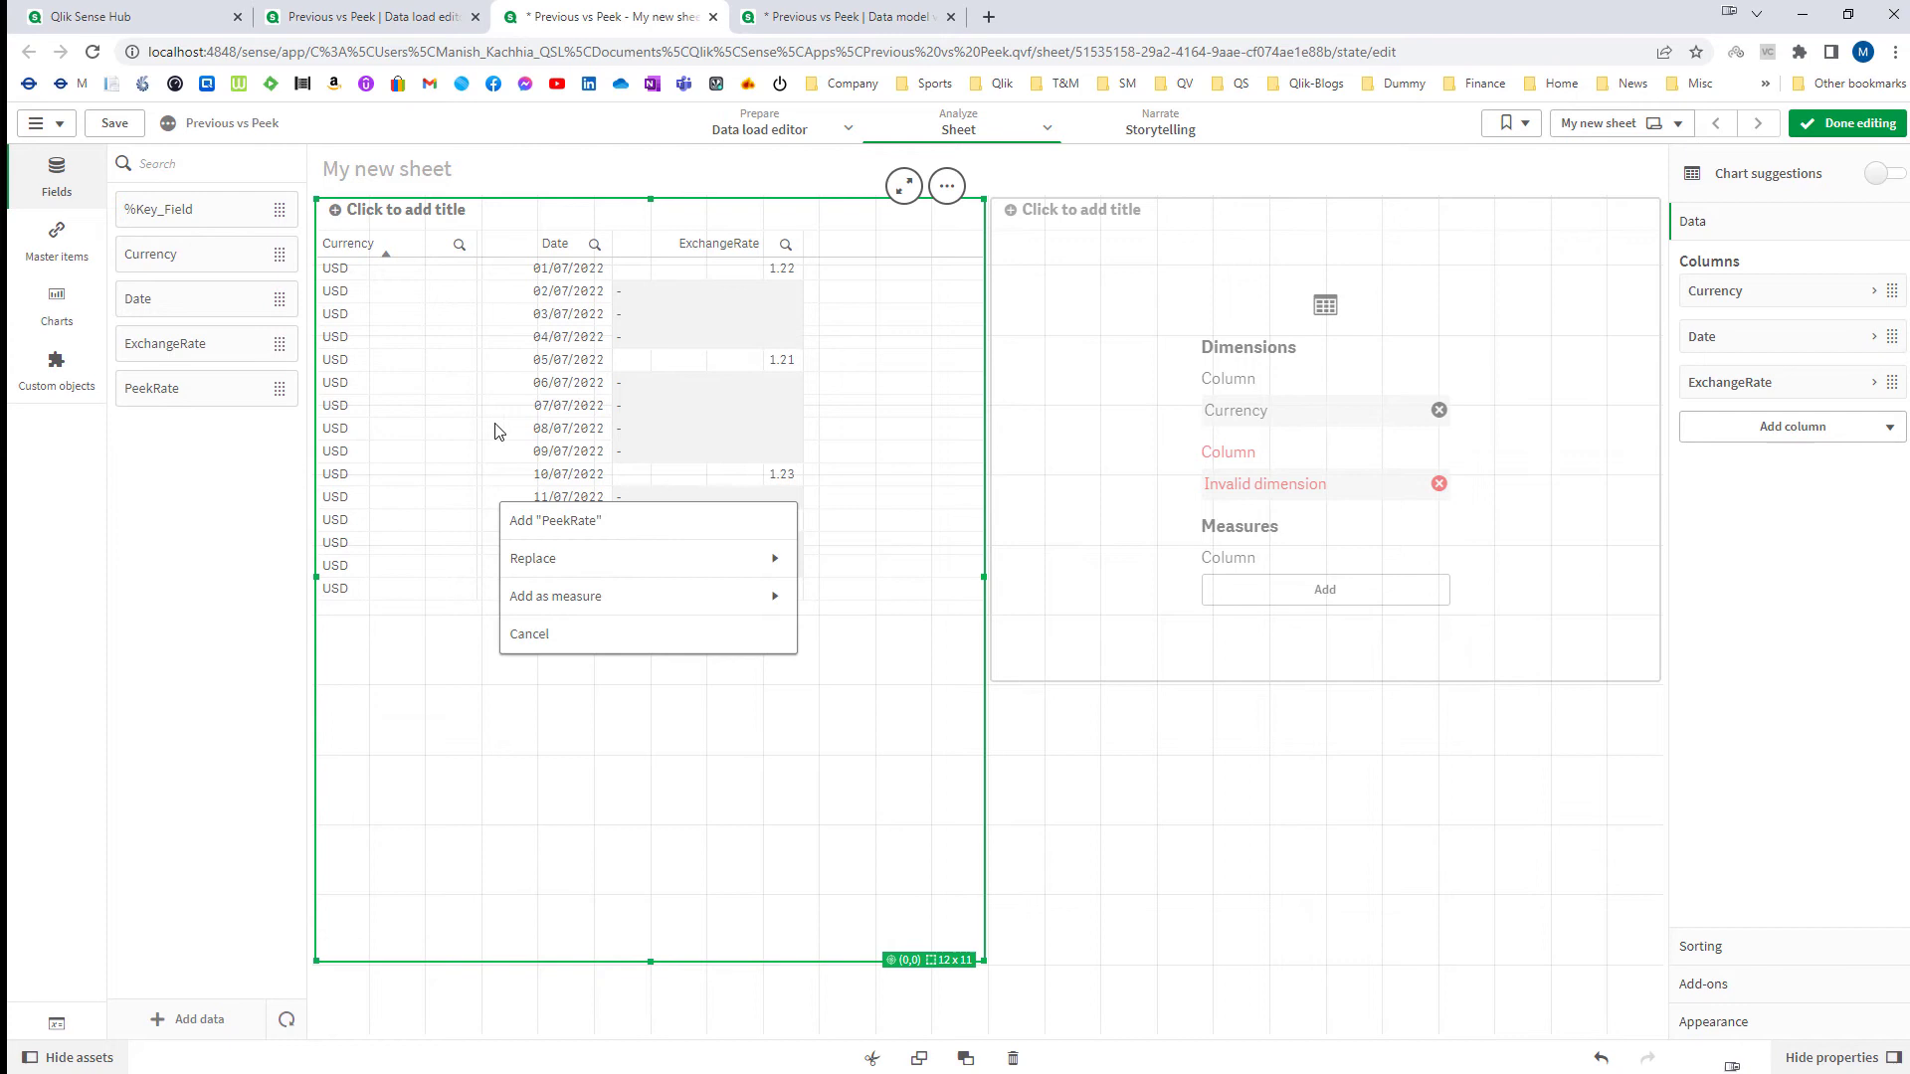
click(603, 525)
click(1848, 123)
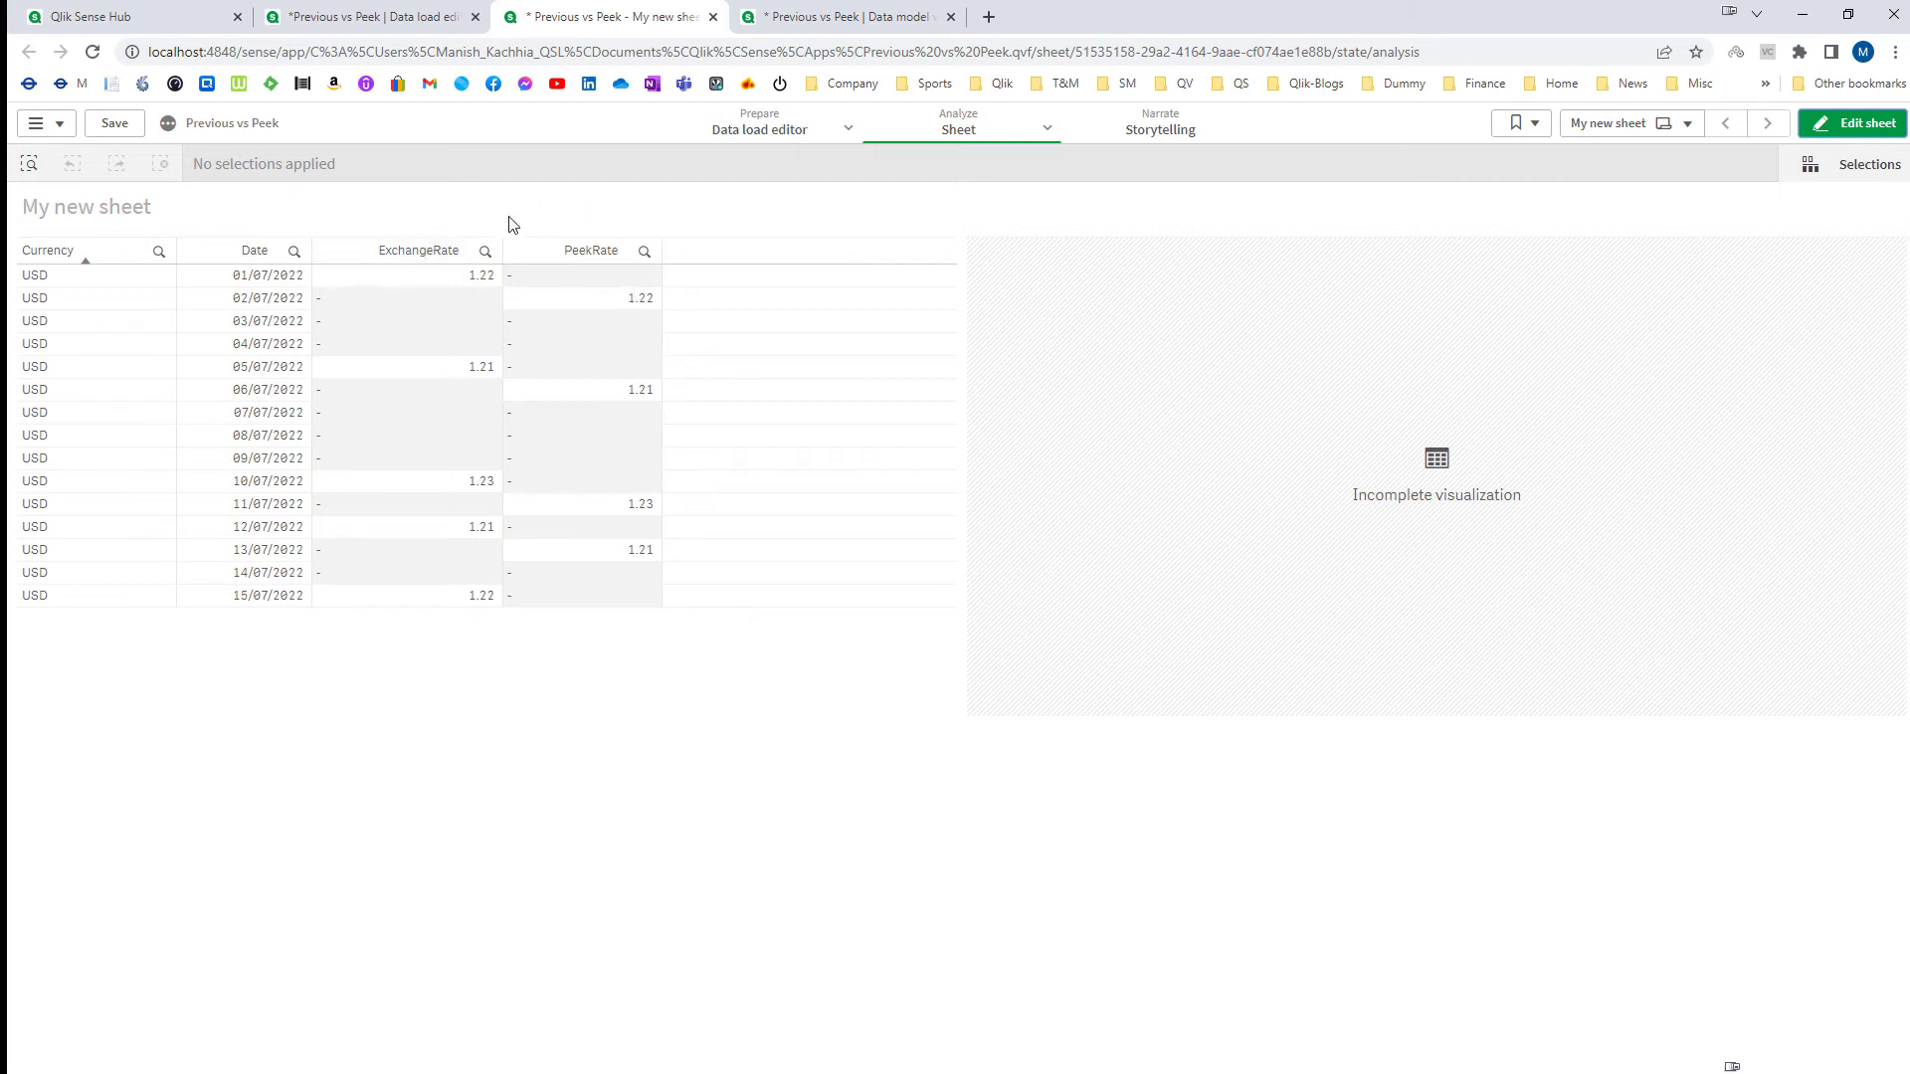
Step: Replace ExchangeRate with PeekRate as the argument of Peek() in the Final_Data load
click(364, 17)
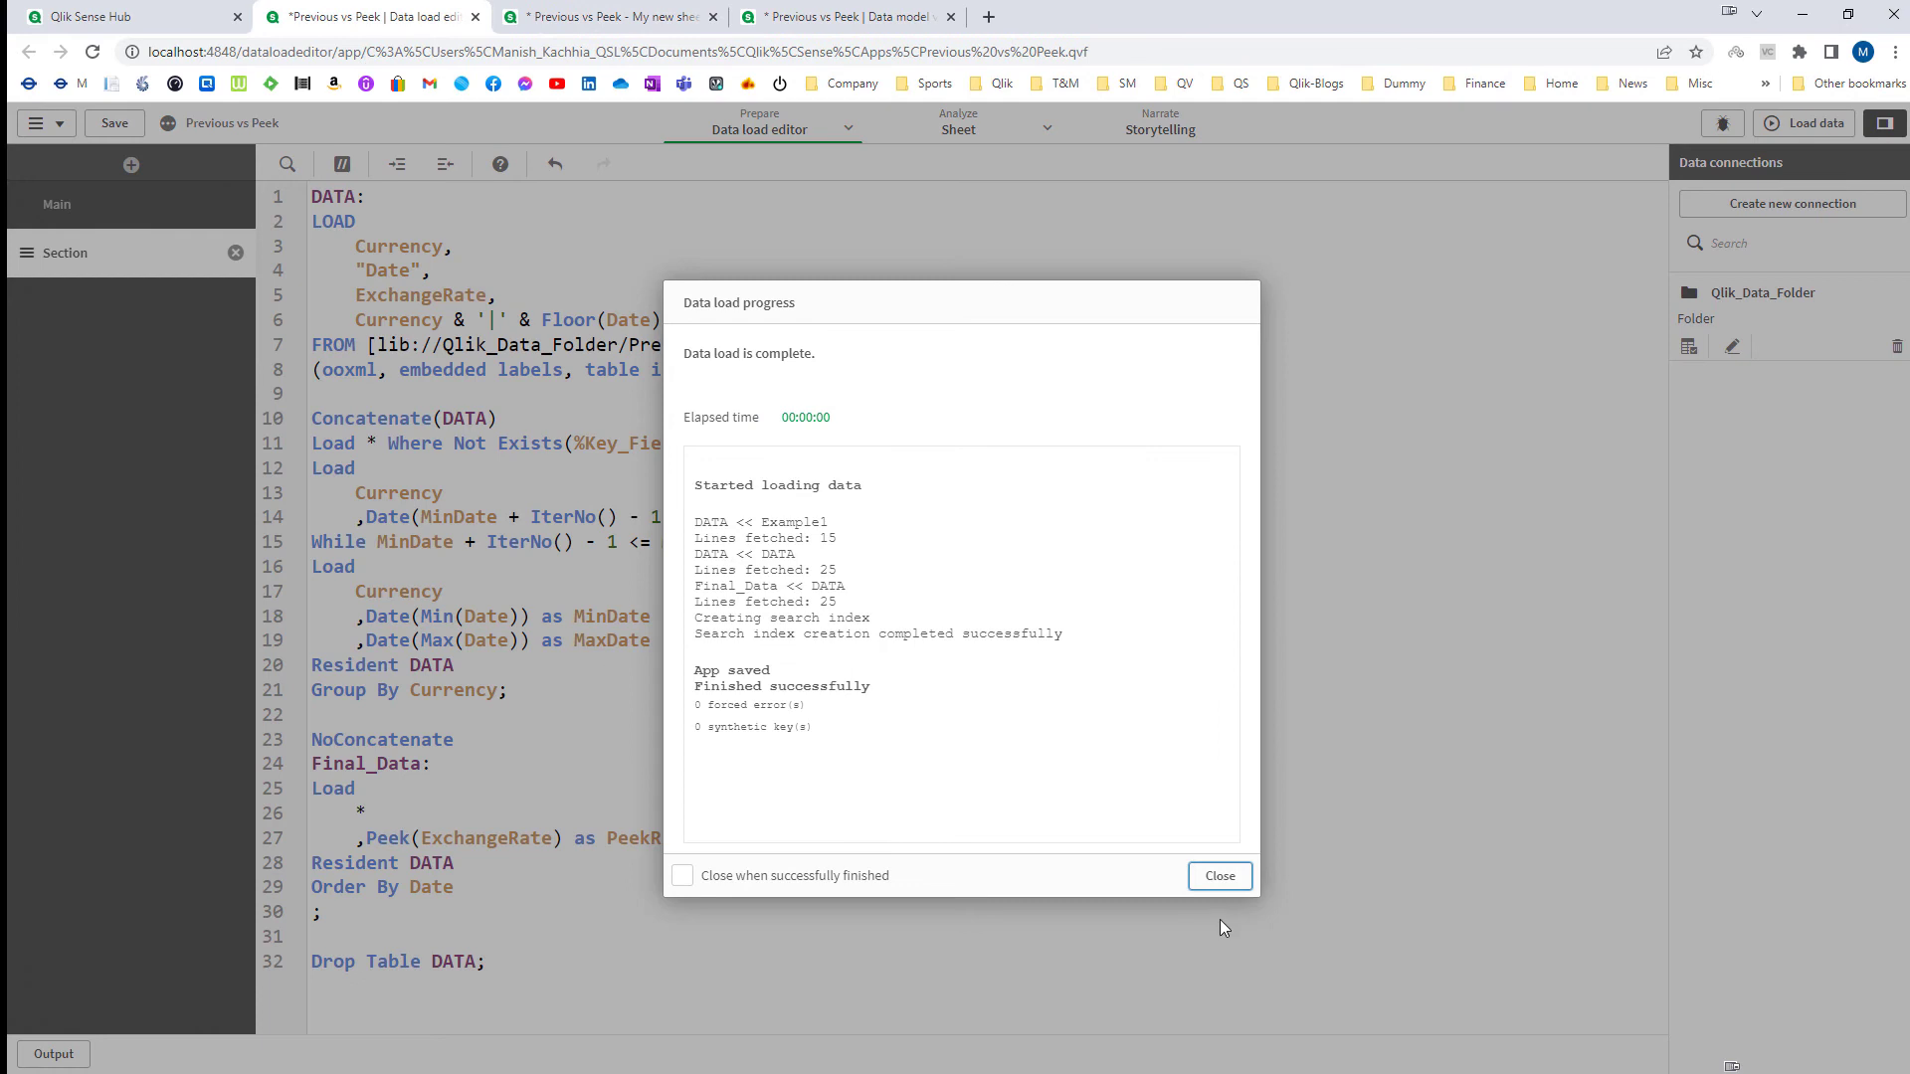
click(1220, 876)
double_click(500, 839)
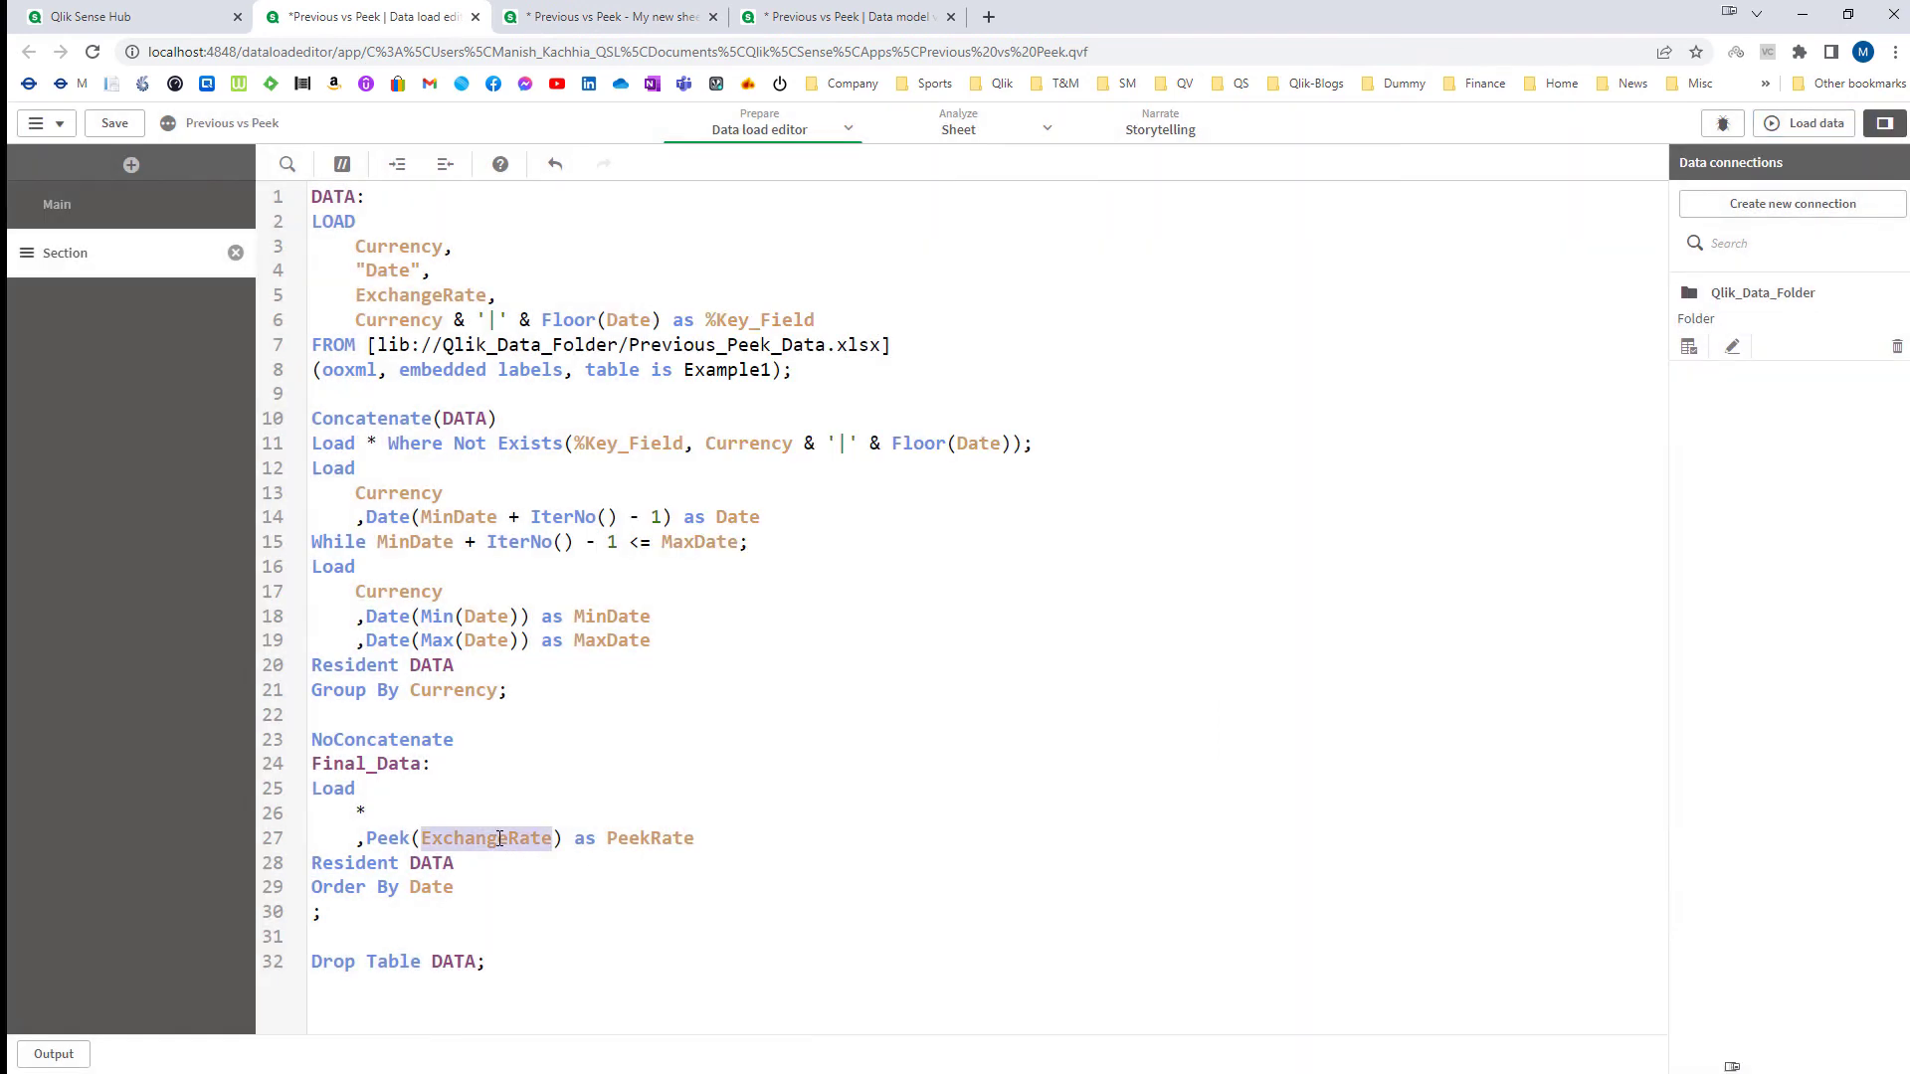
text(PeekRate)
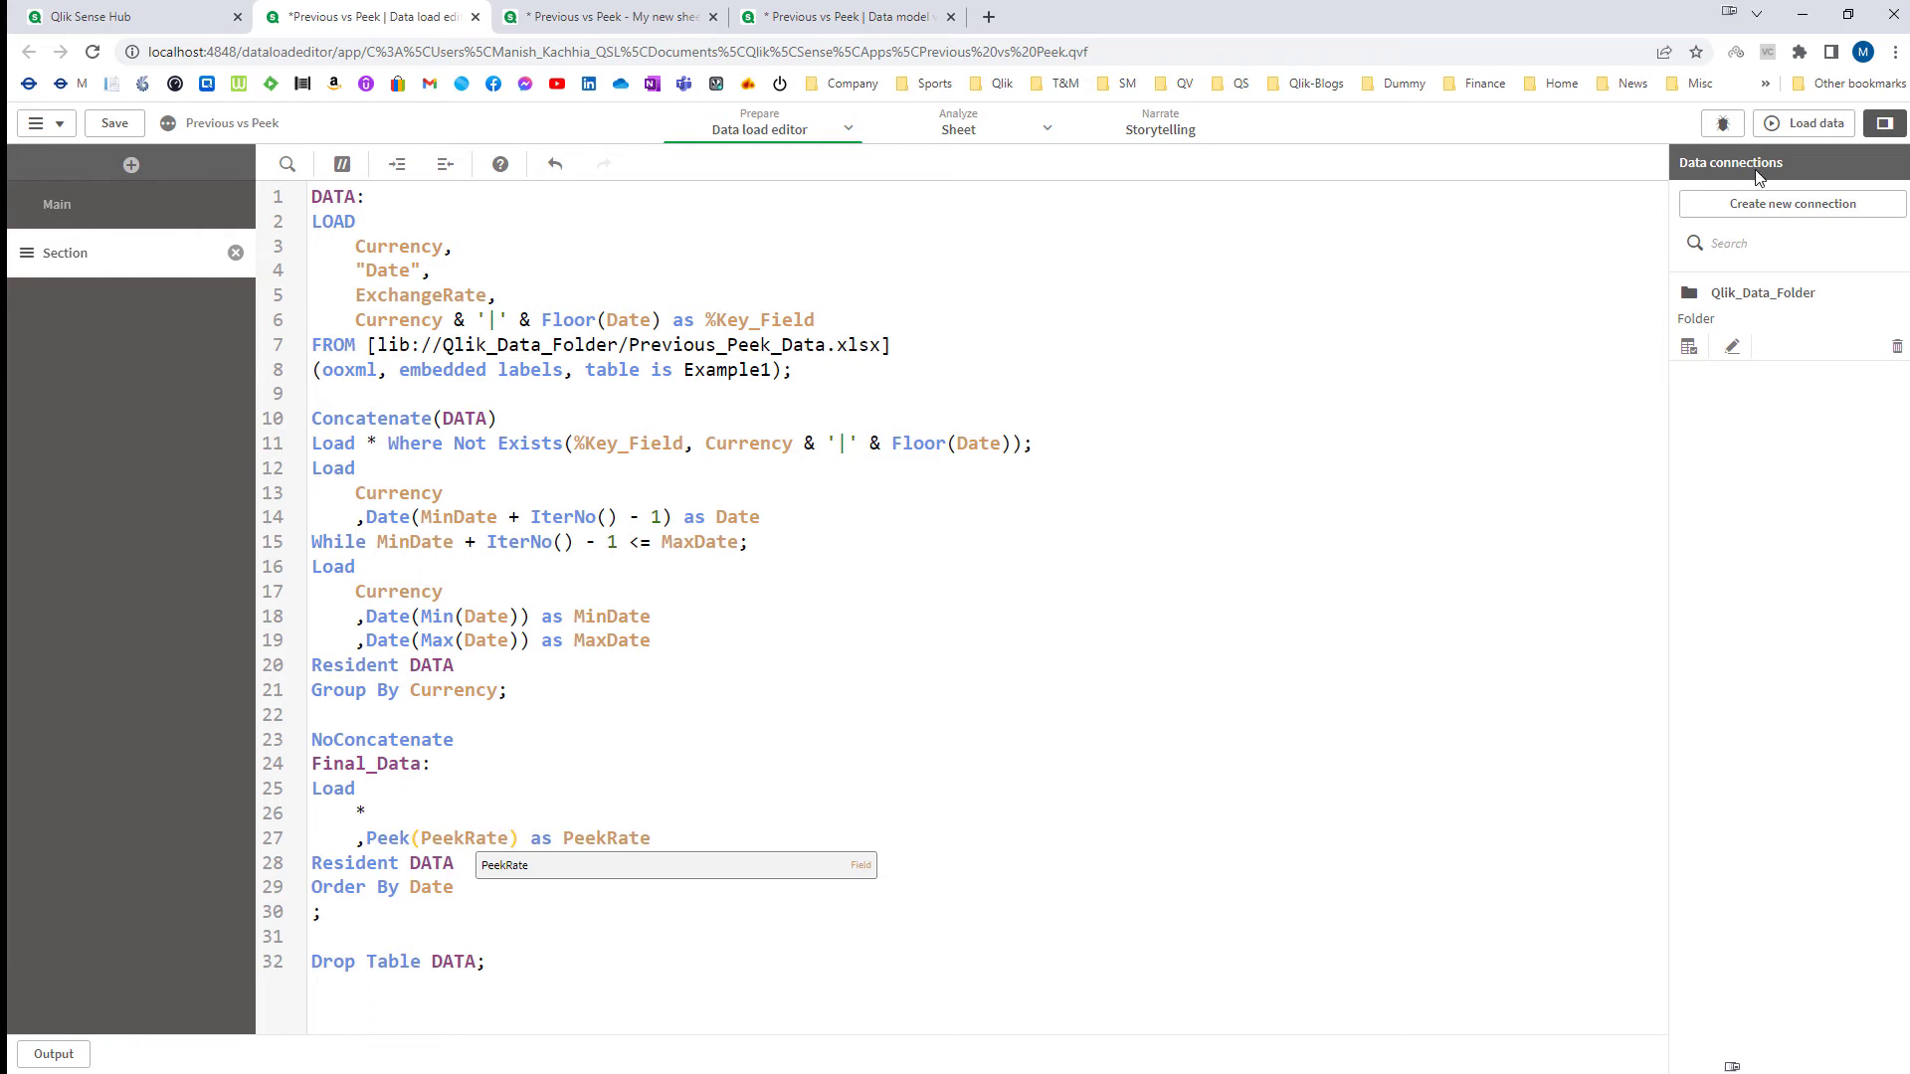
Step: Reload the data with Peek(PeekRate), inspect the PeekRate column on the sheet, and return to the script
click(1807, 124)
click(680, 17)
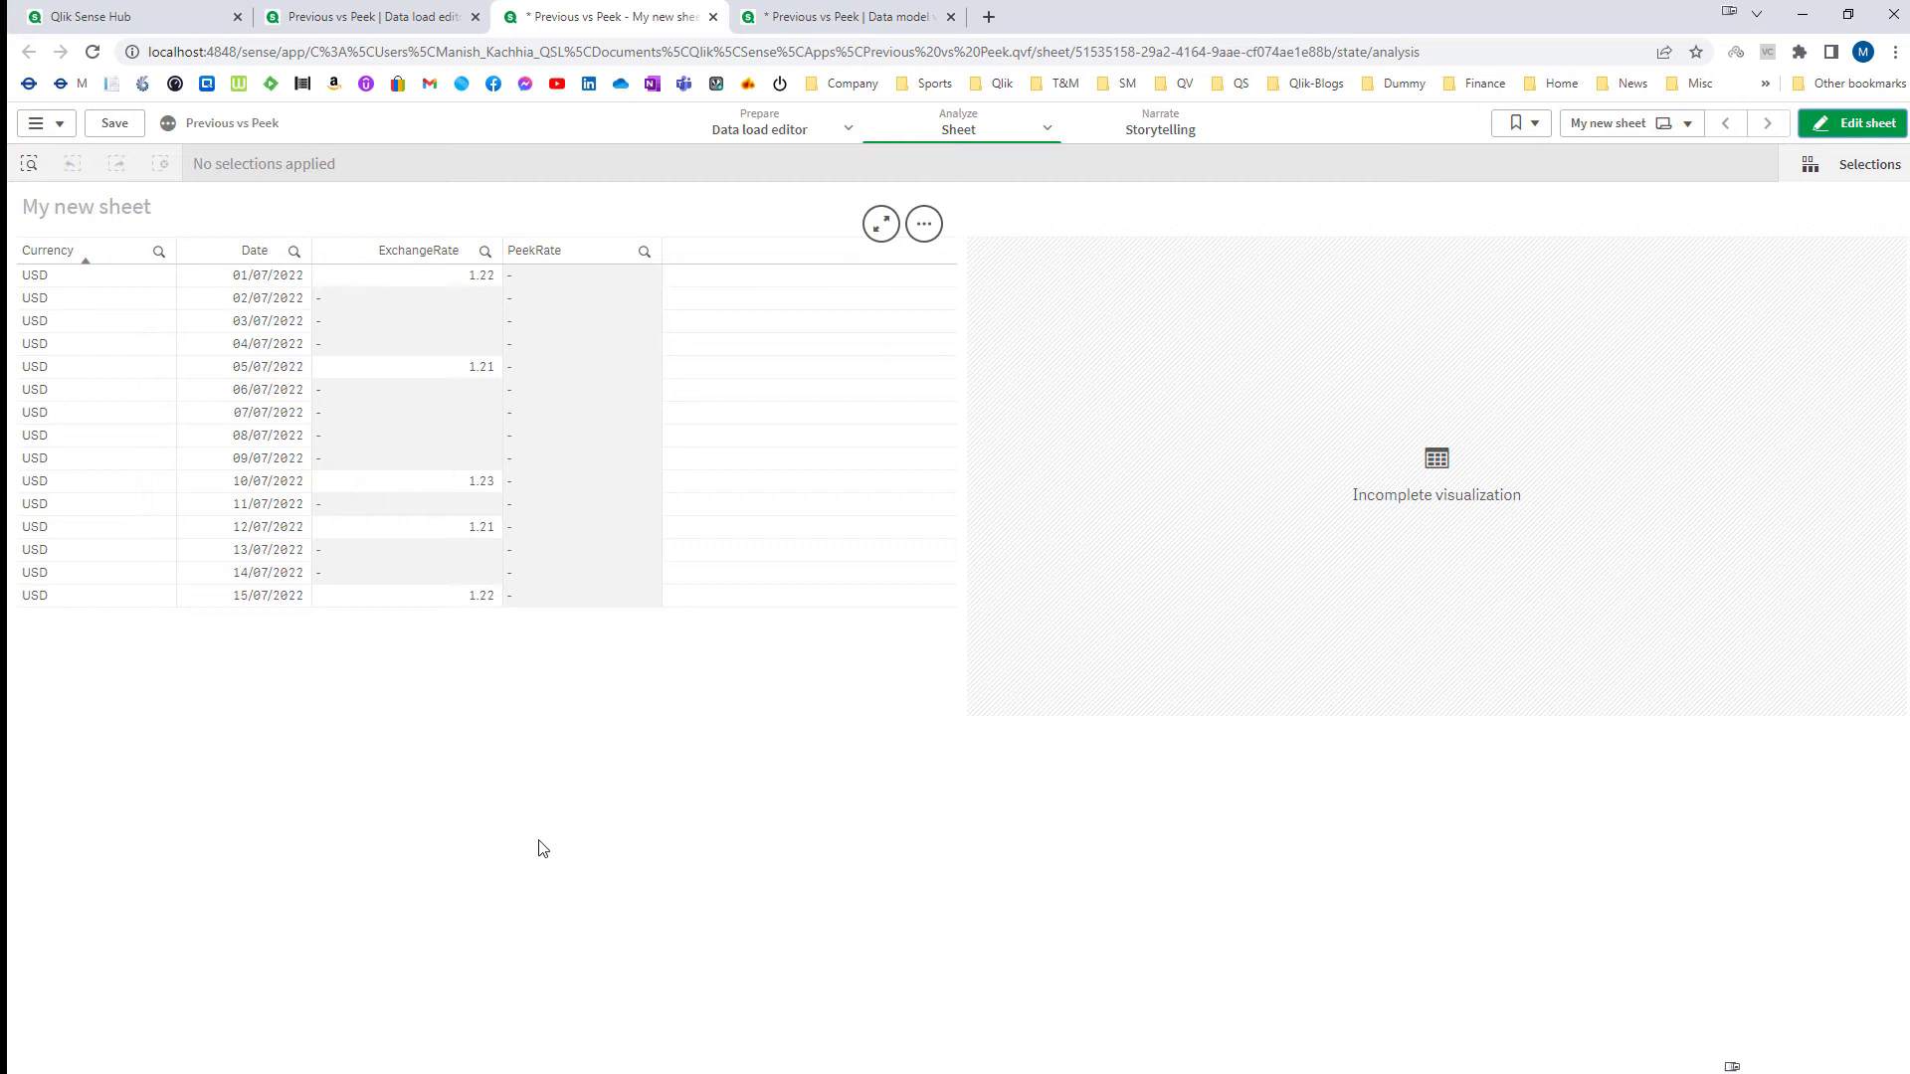
click(343, 18)
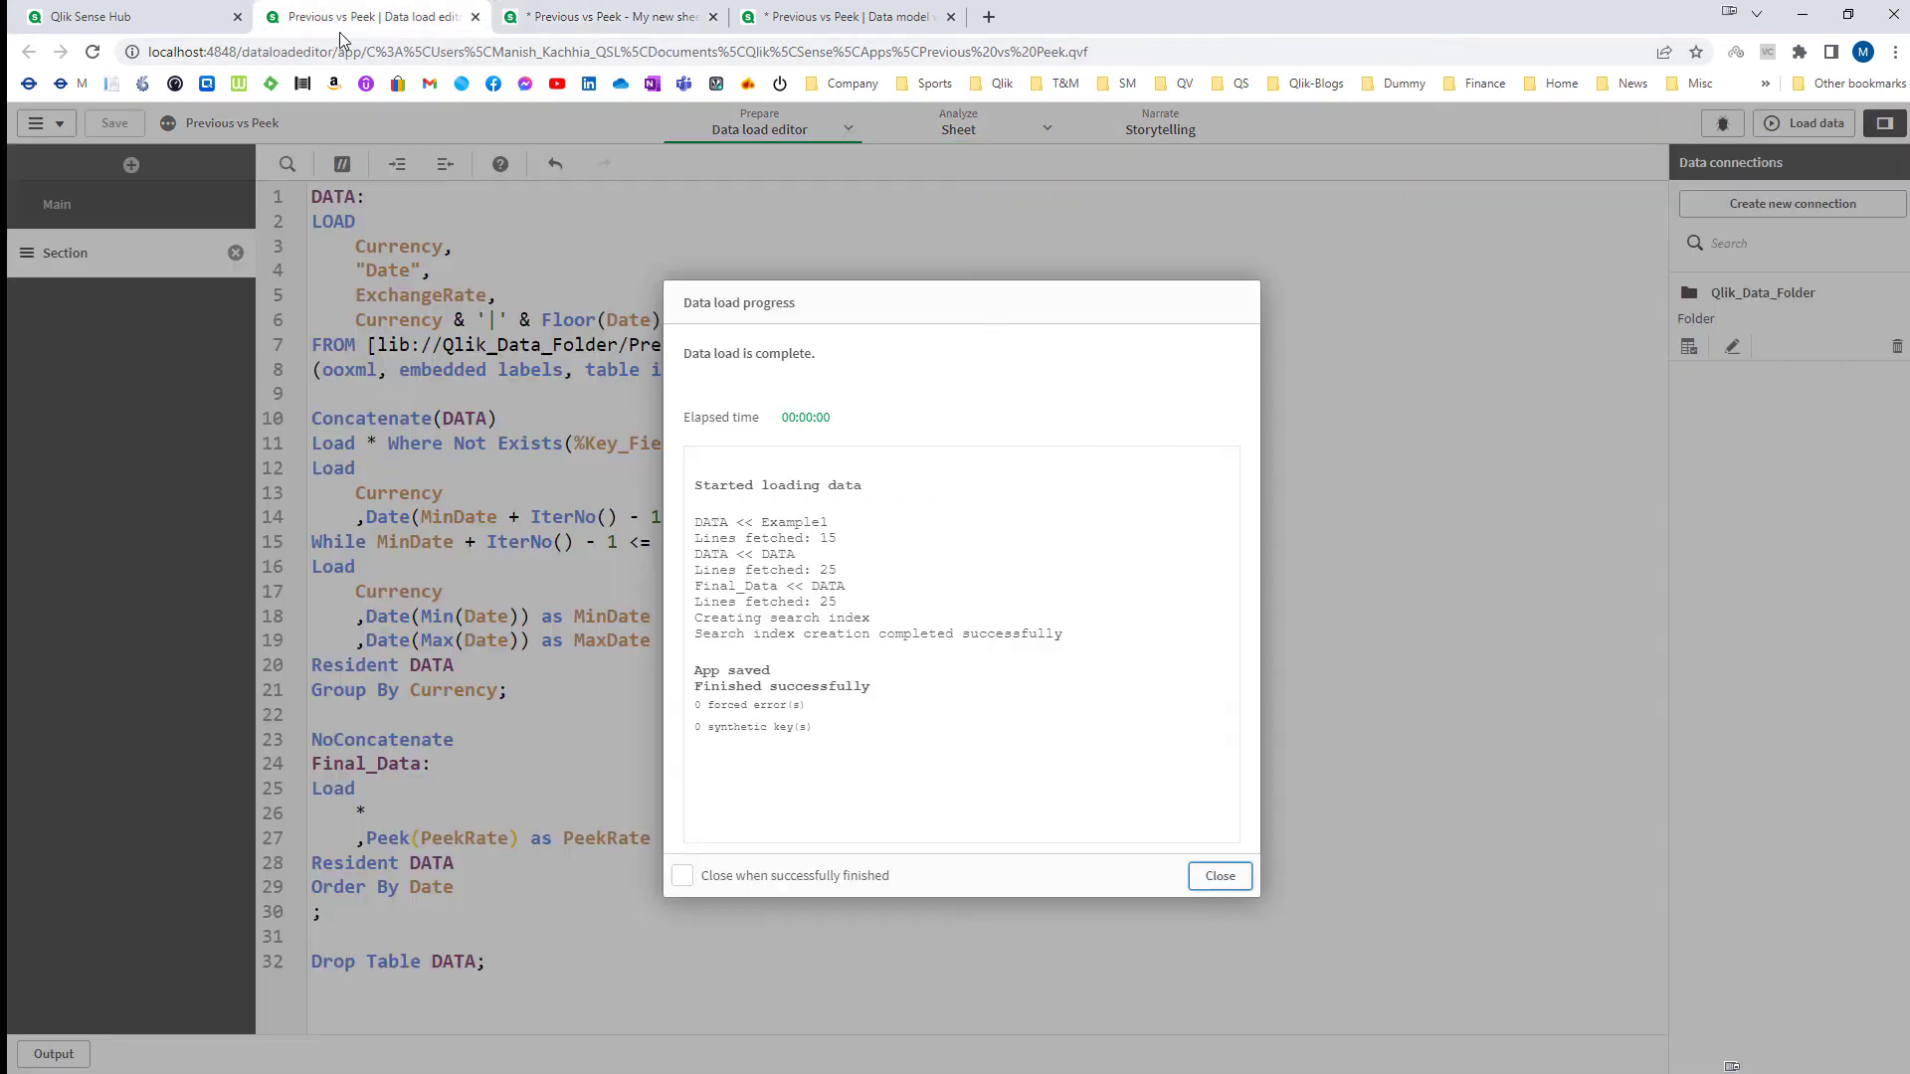
click(1220, 874)
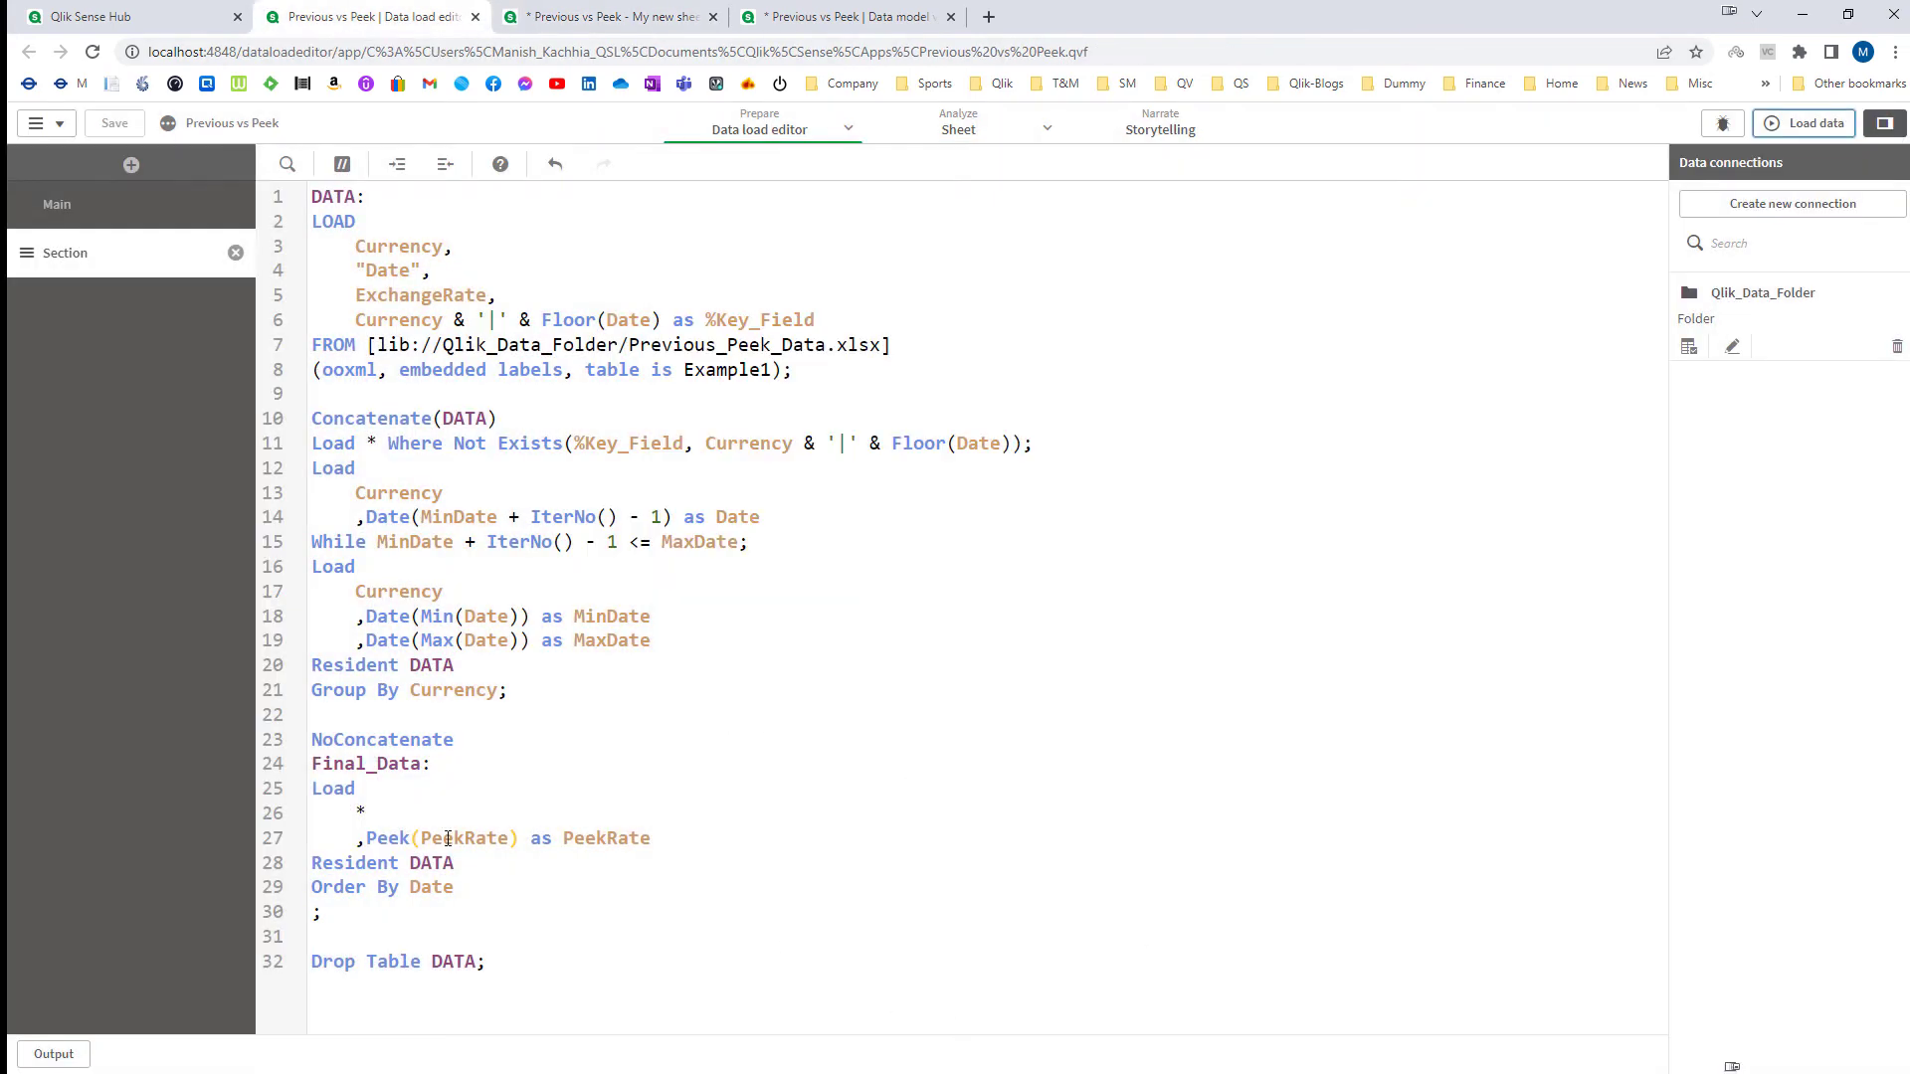
drag(364, 839, 516, 837)
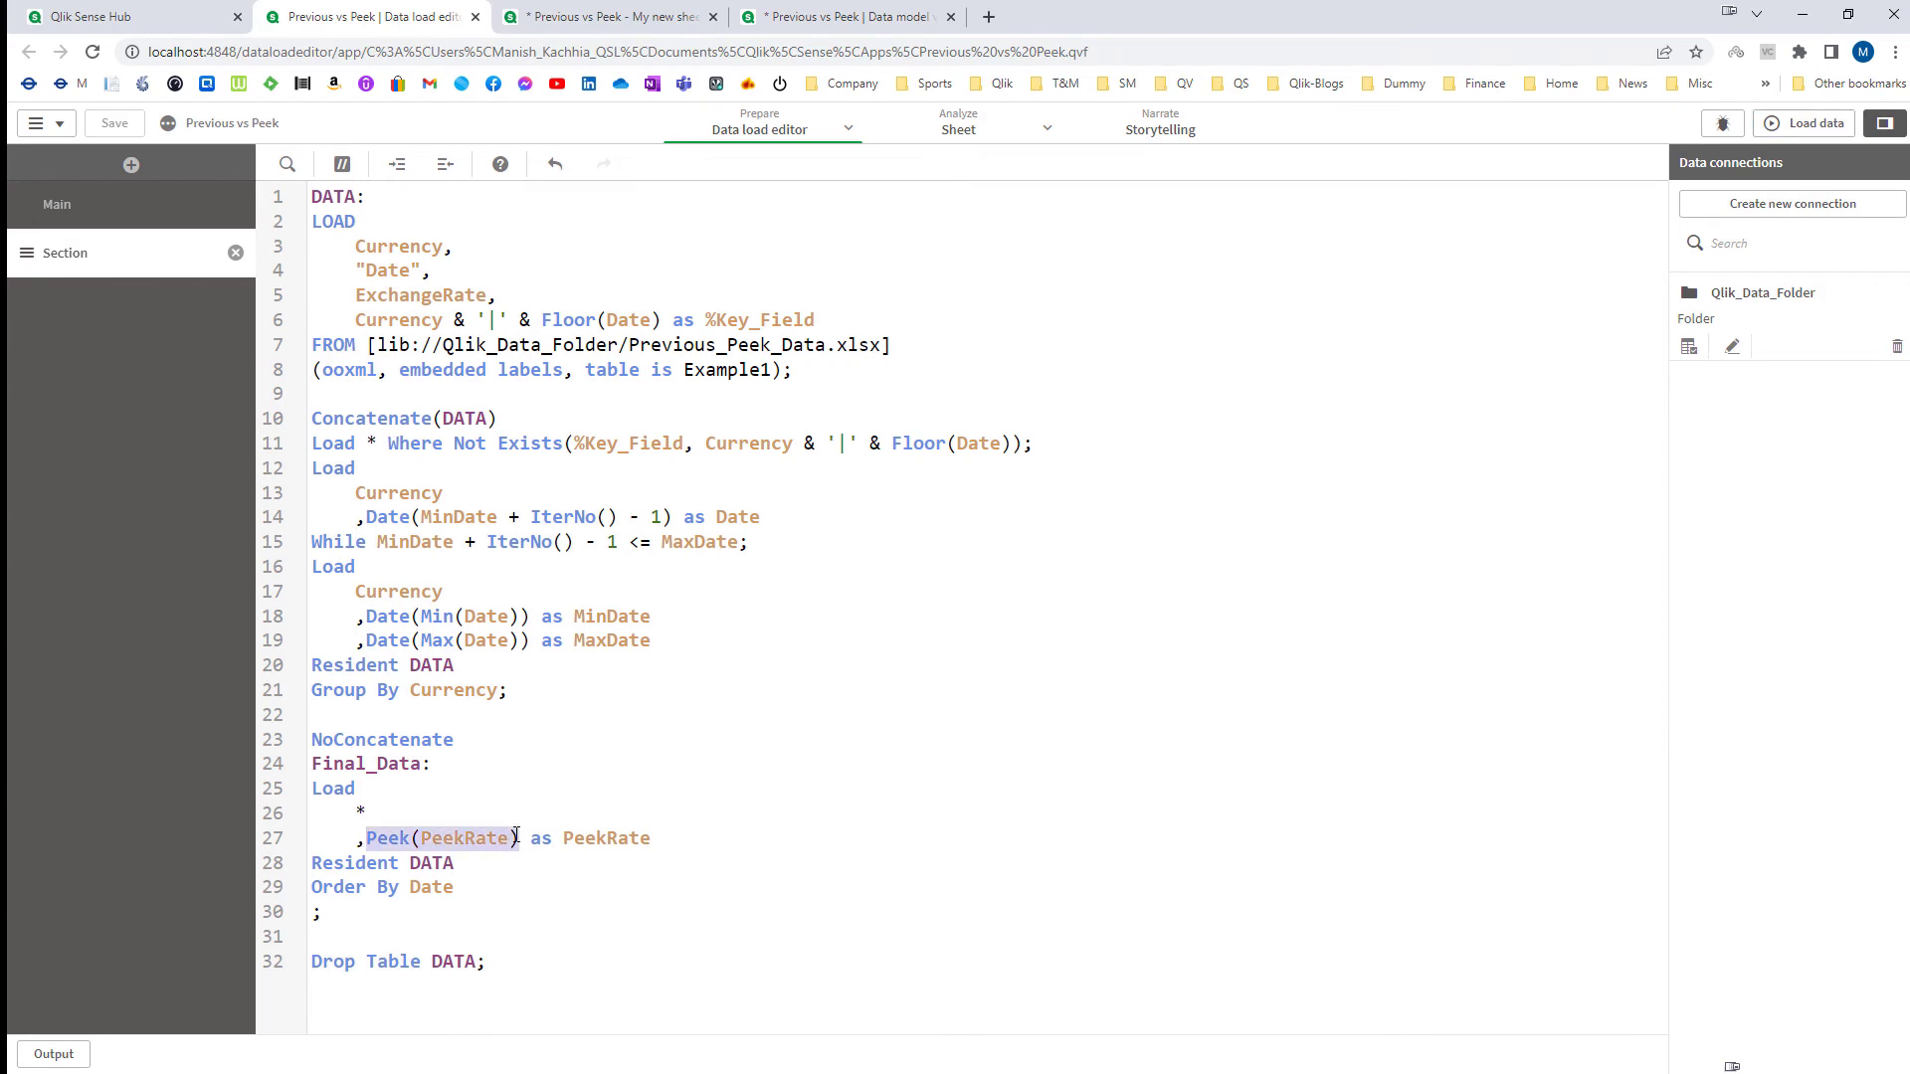
click(514, 894)
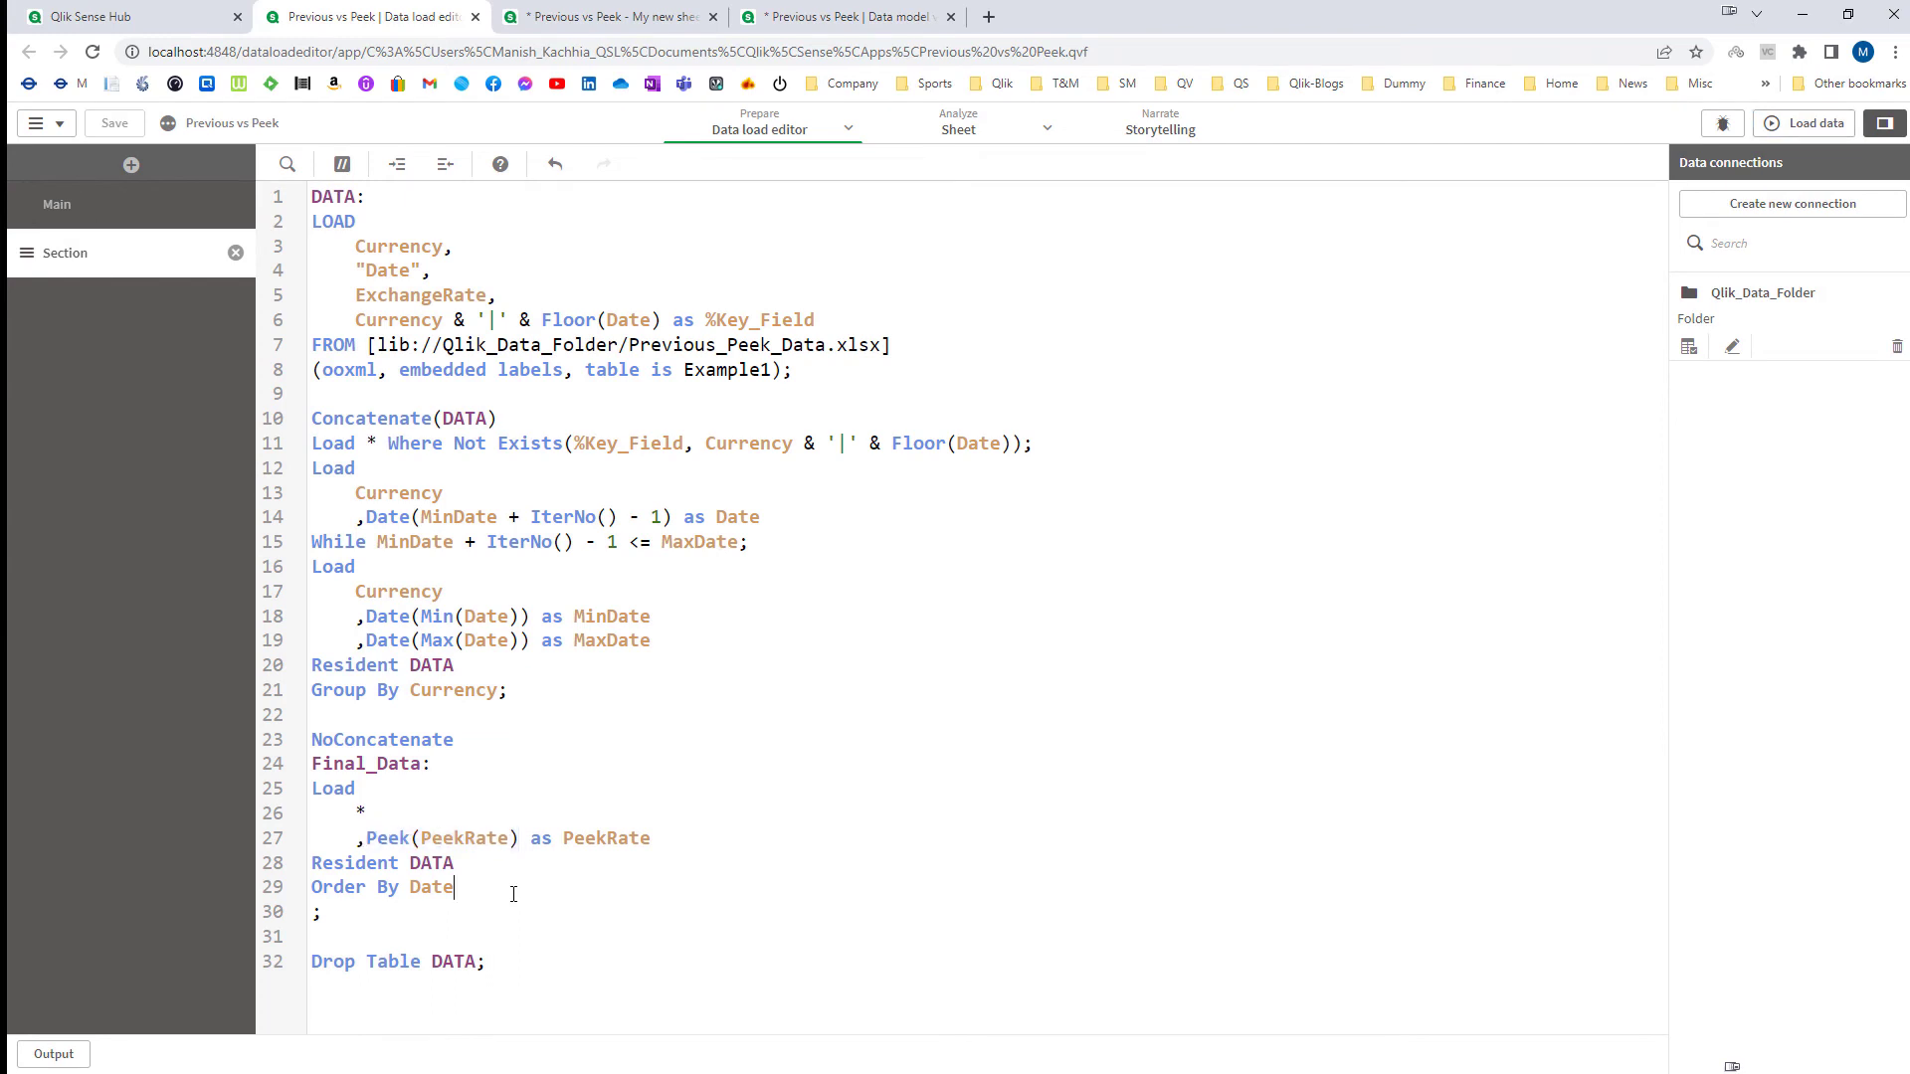
Step: Examine the Peek(PeekRate) as PeekRate expression in the Final_Data load and the PeekRate column on the sheet
double_click(588, 845)
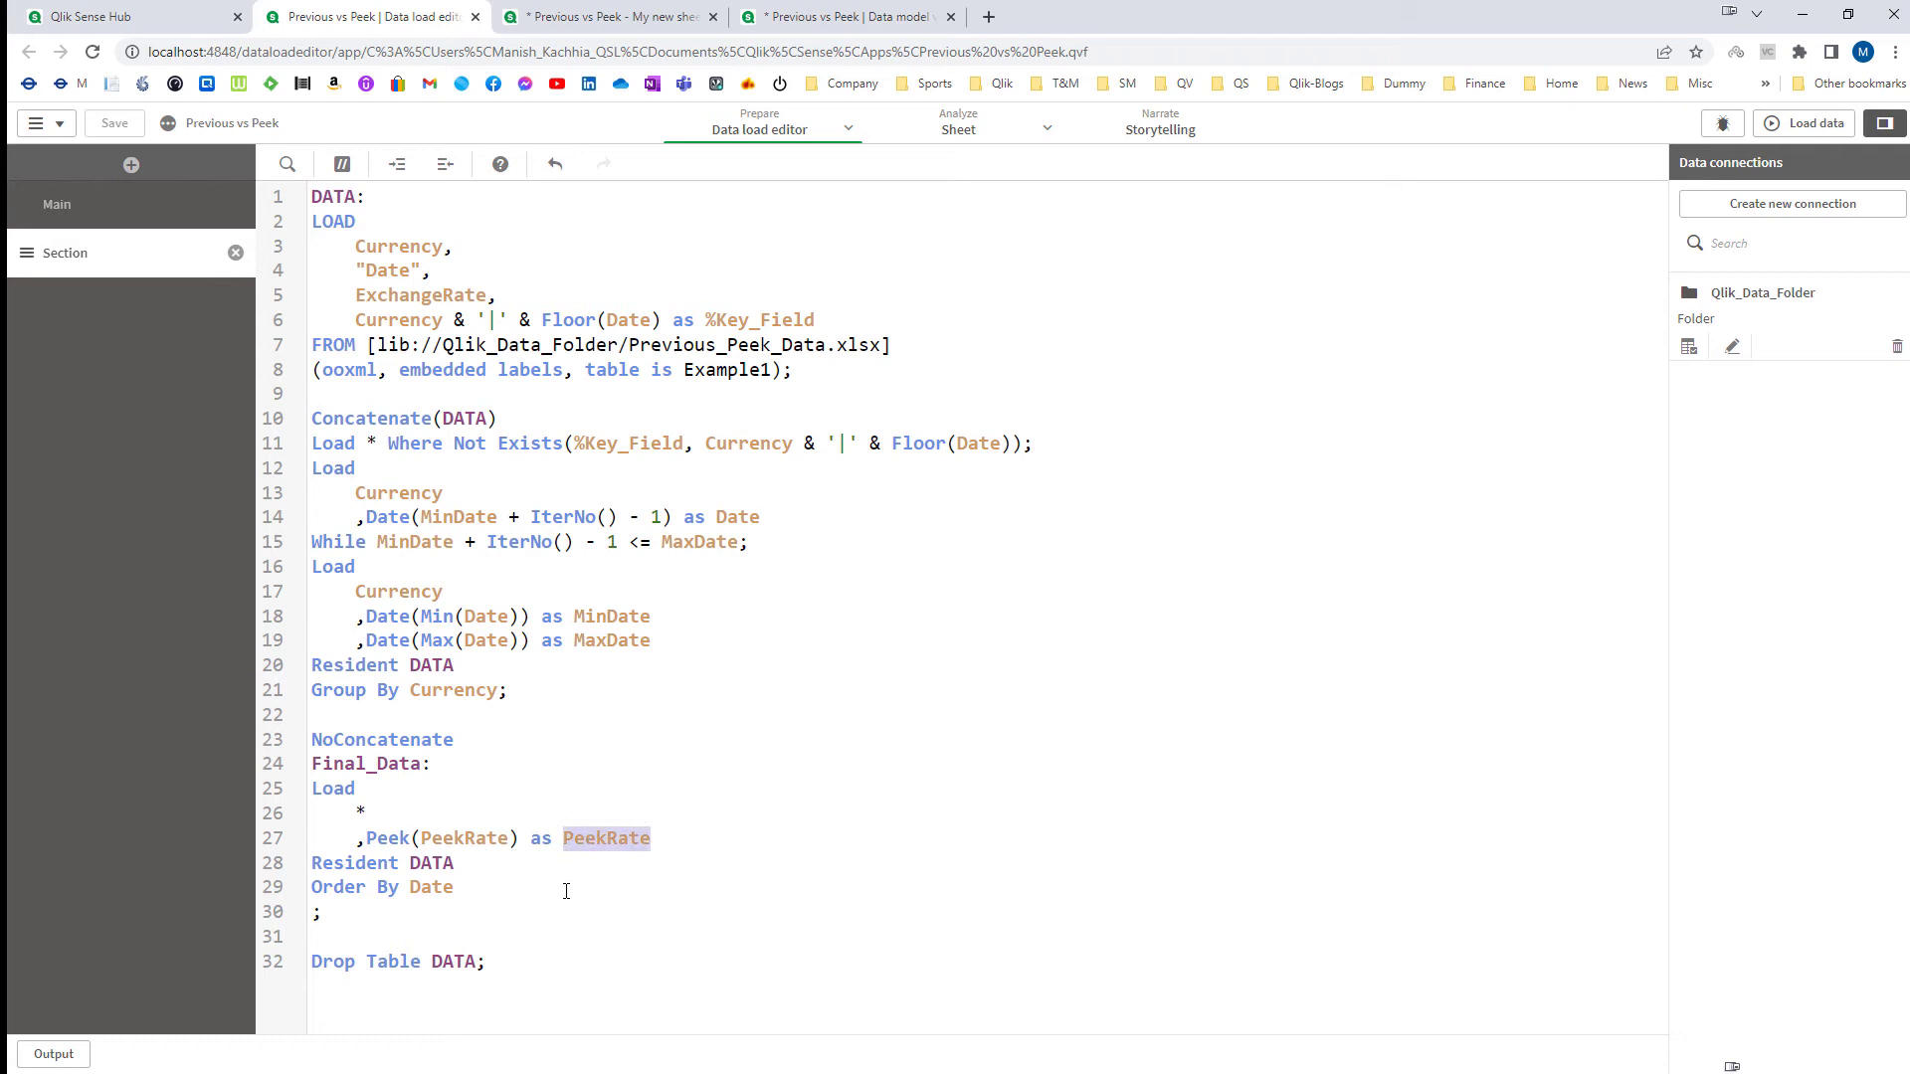
double_click(390, 843)
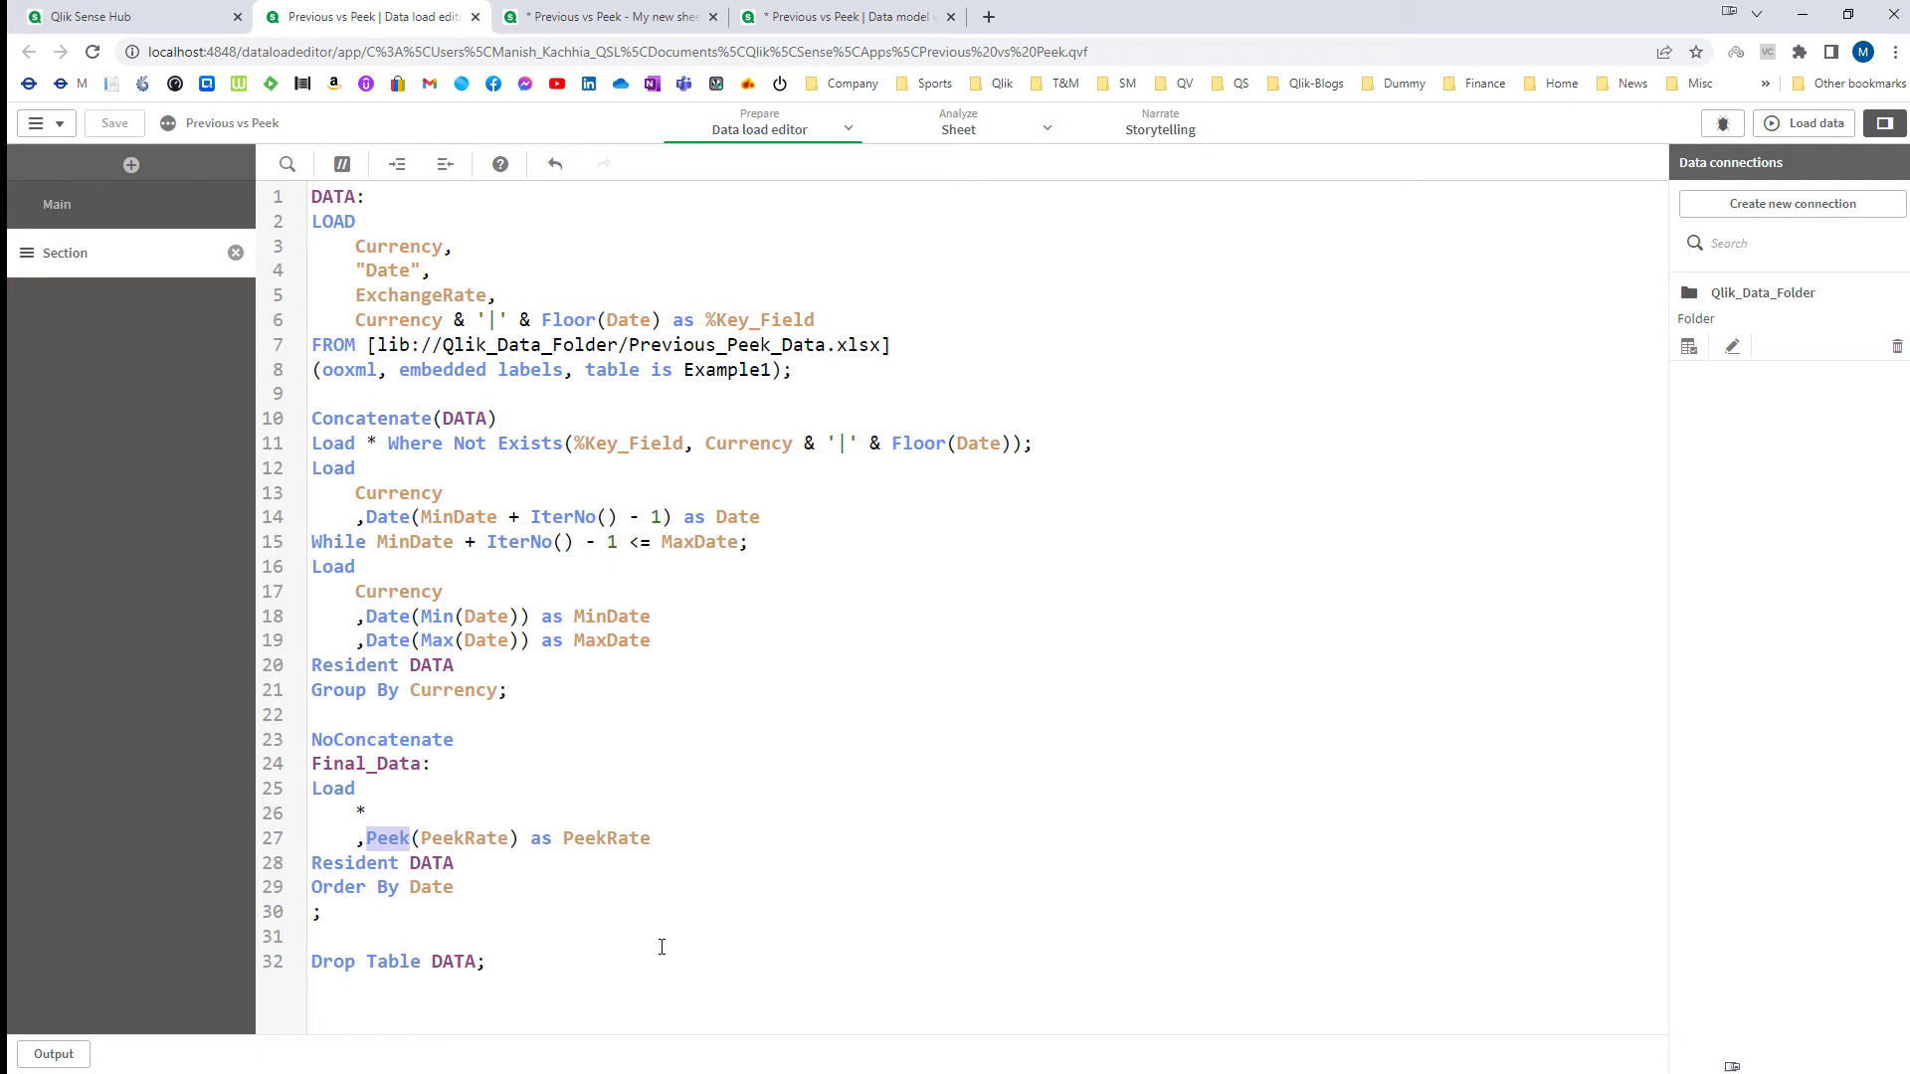
double_click(617, 838)
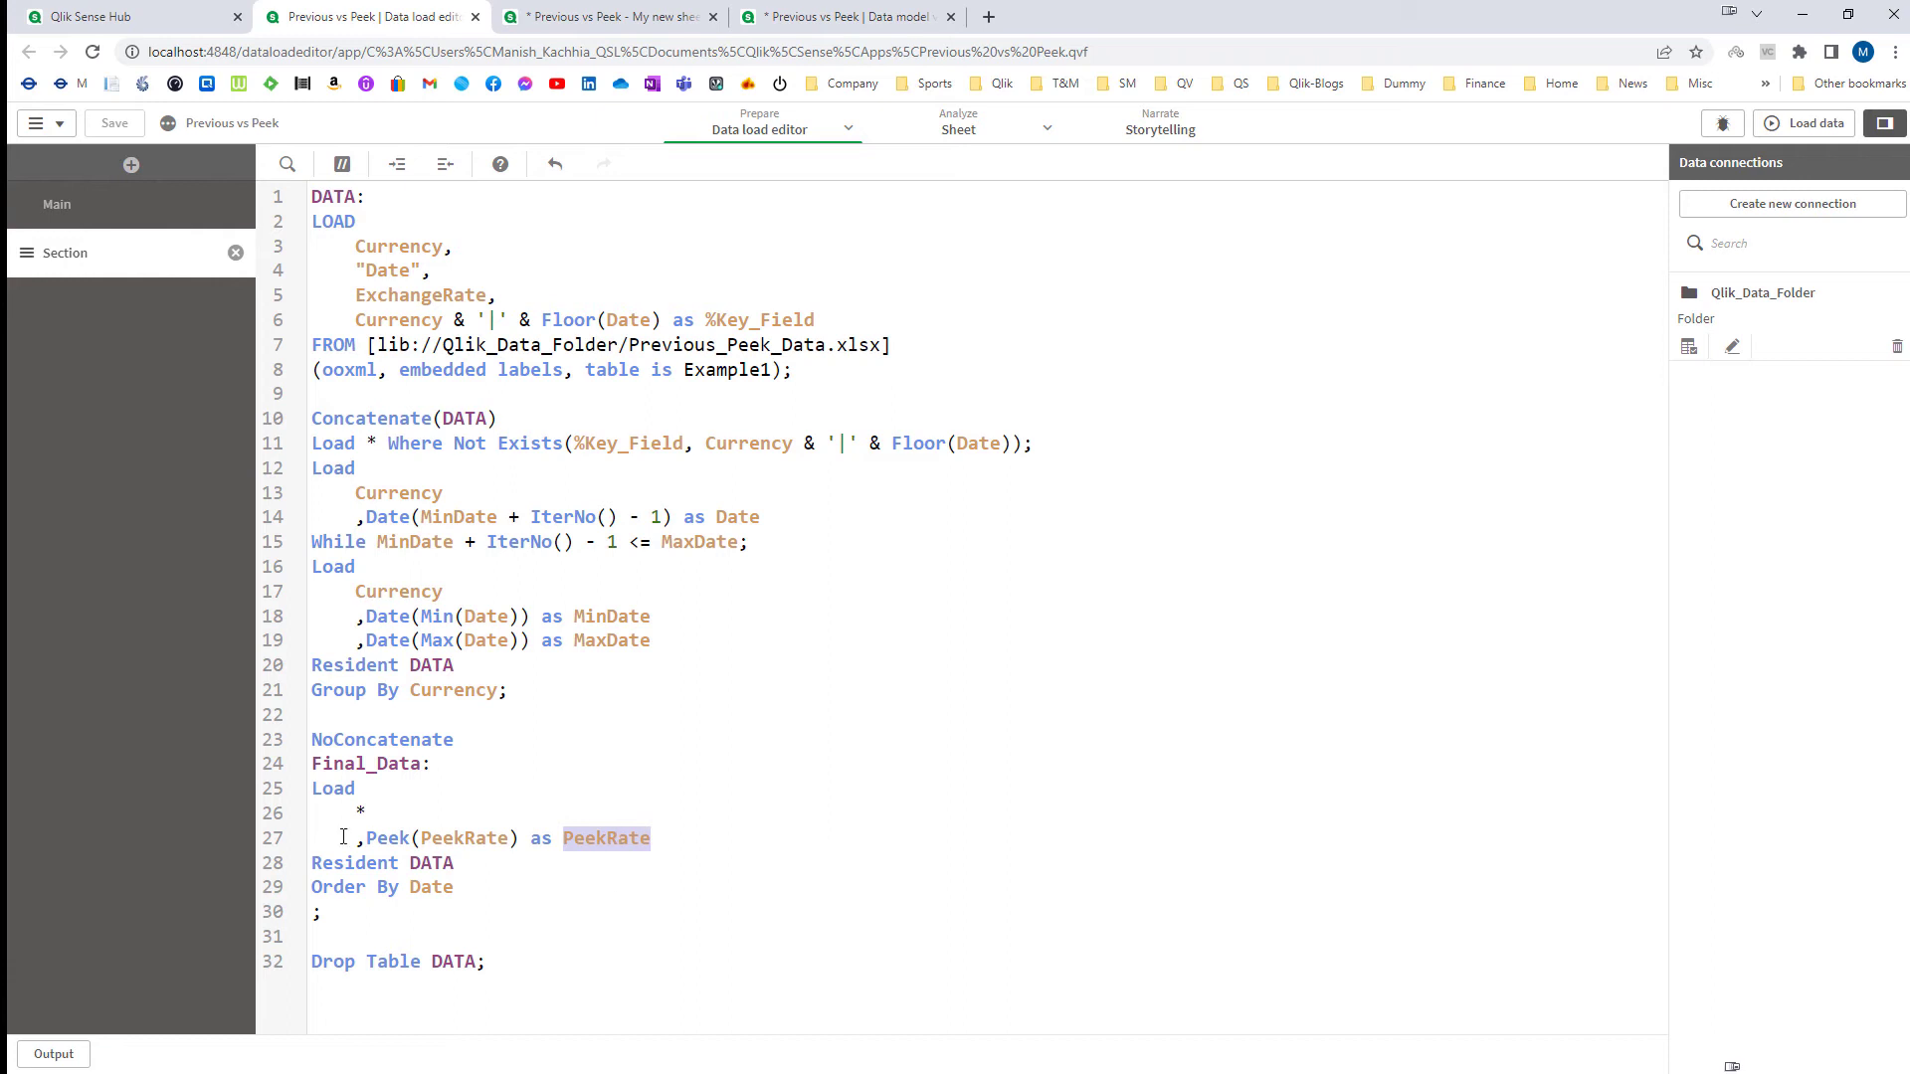
double_click(376, 843)
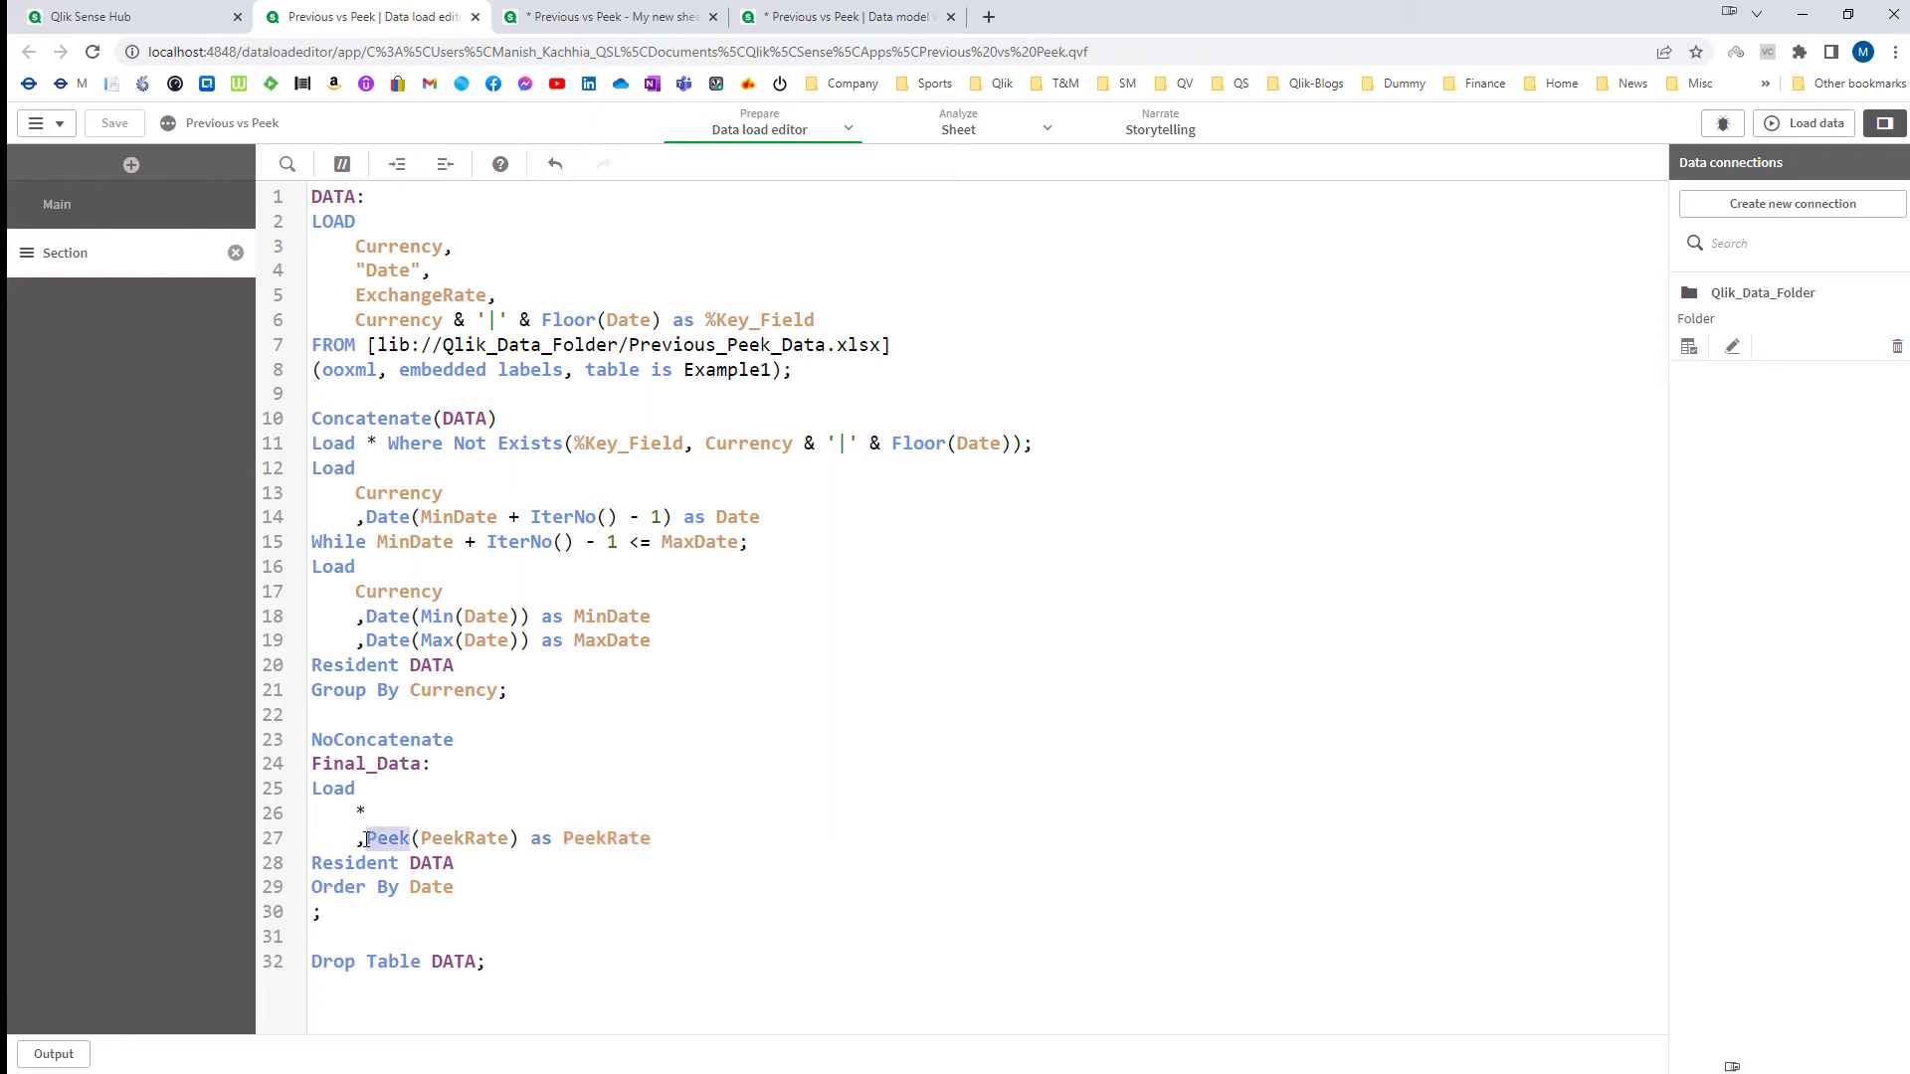
drag(366, 838, 655, 833)
click(651, 866)
click(591, 17)
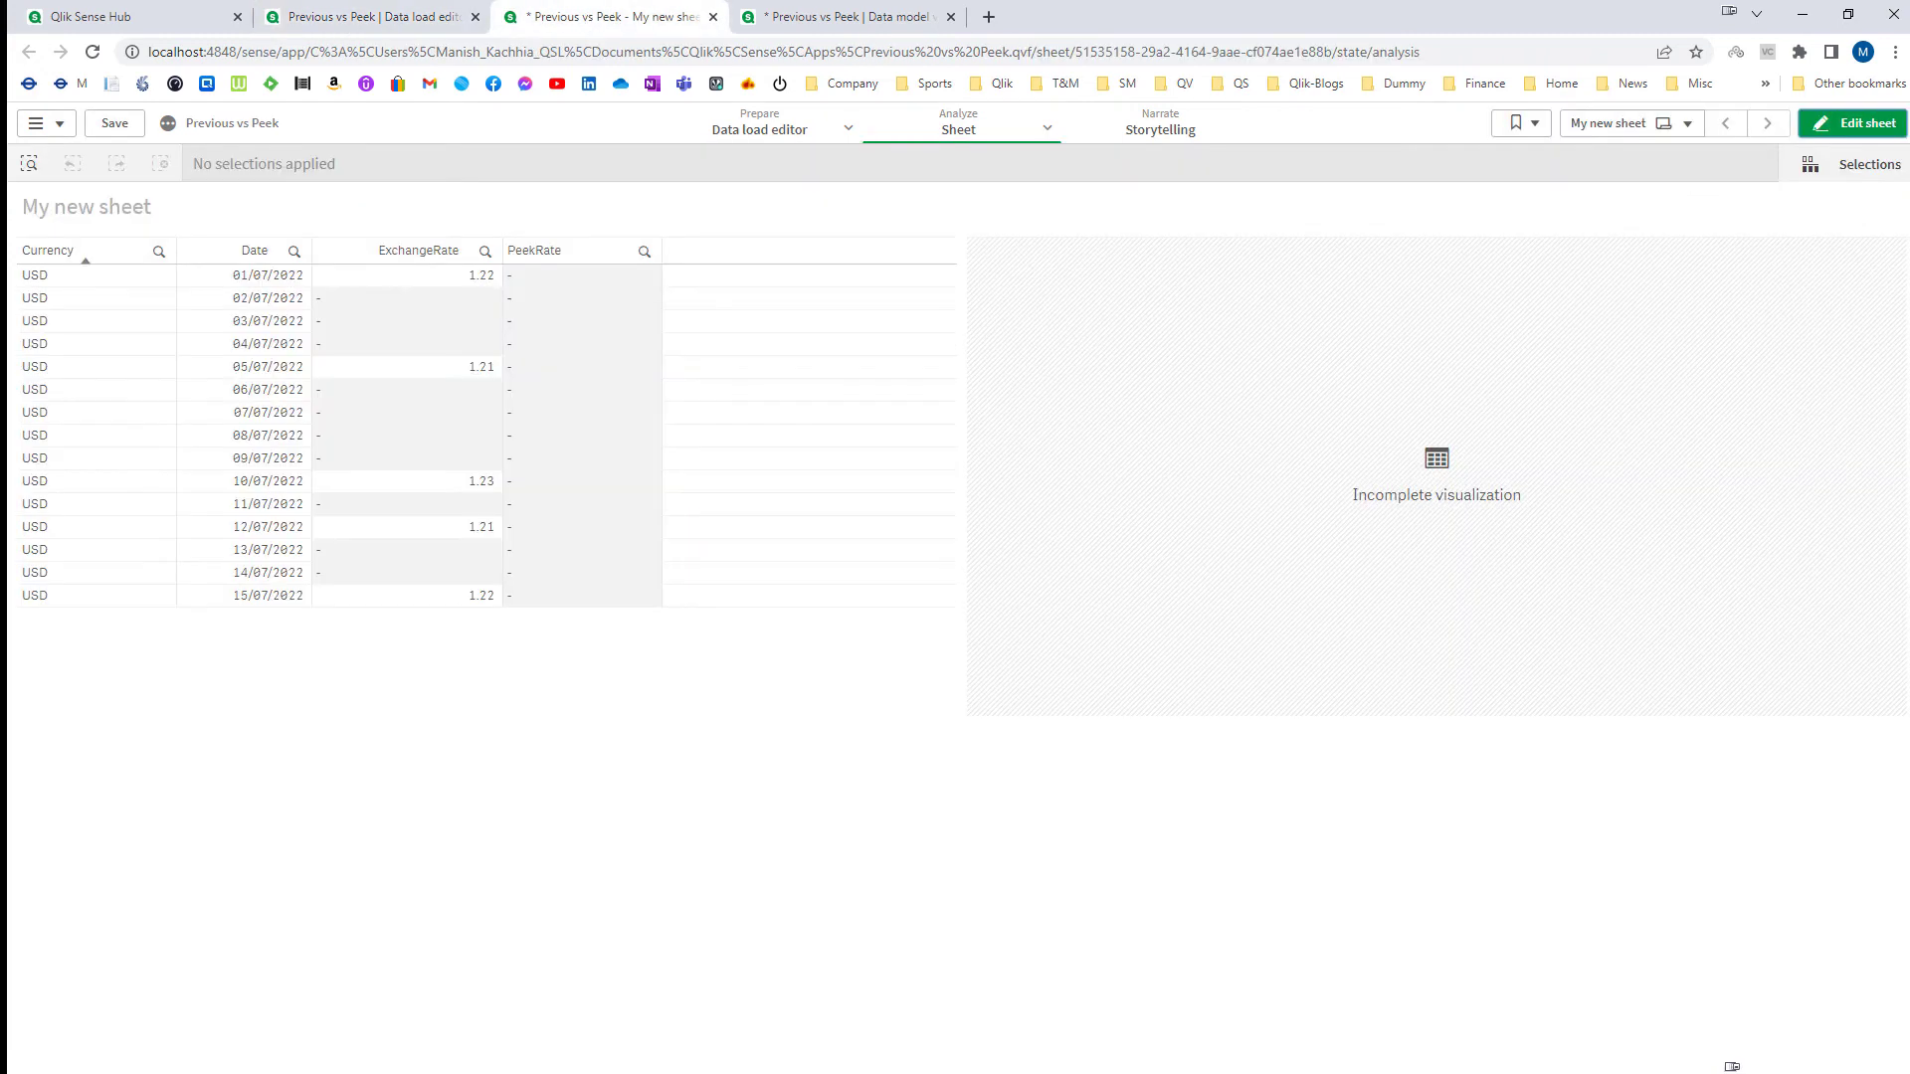
Step: Switch to the Excel workbook, copy the headers Currency, Date and ExchangeRate to I1:K1, and add the header PeekRate in L1
key(alt+Tab)
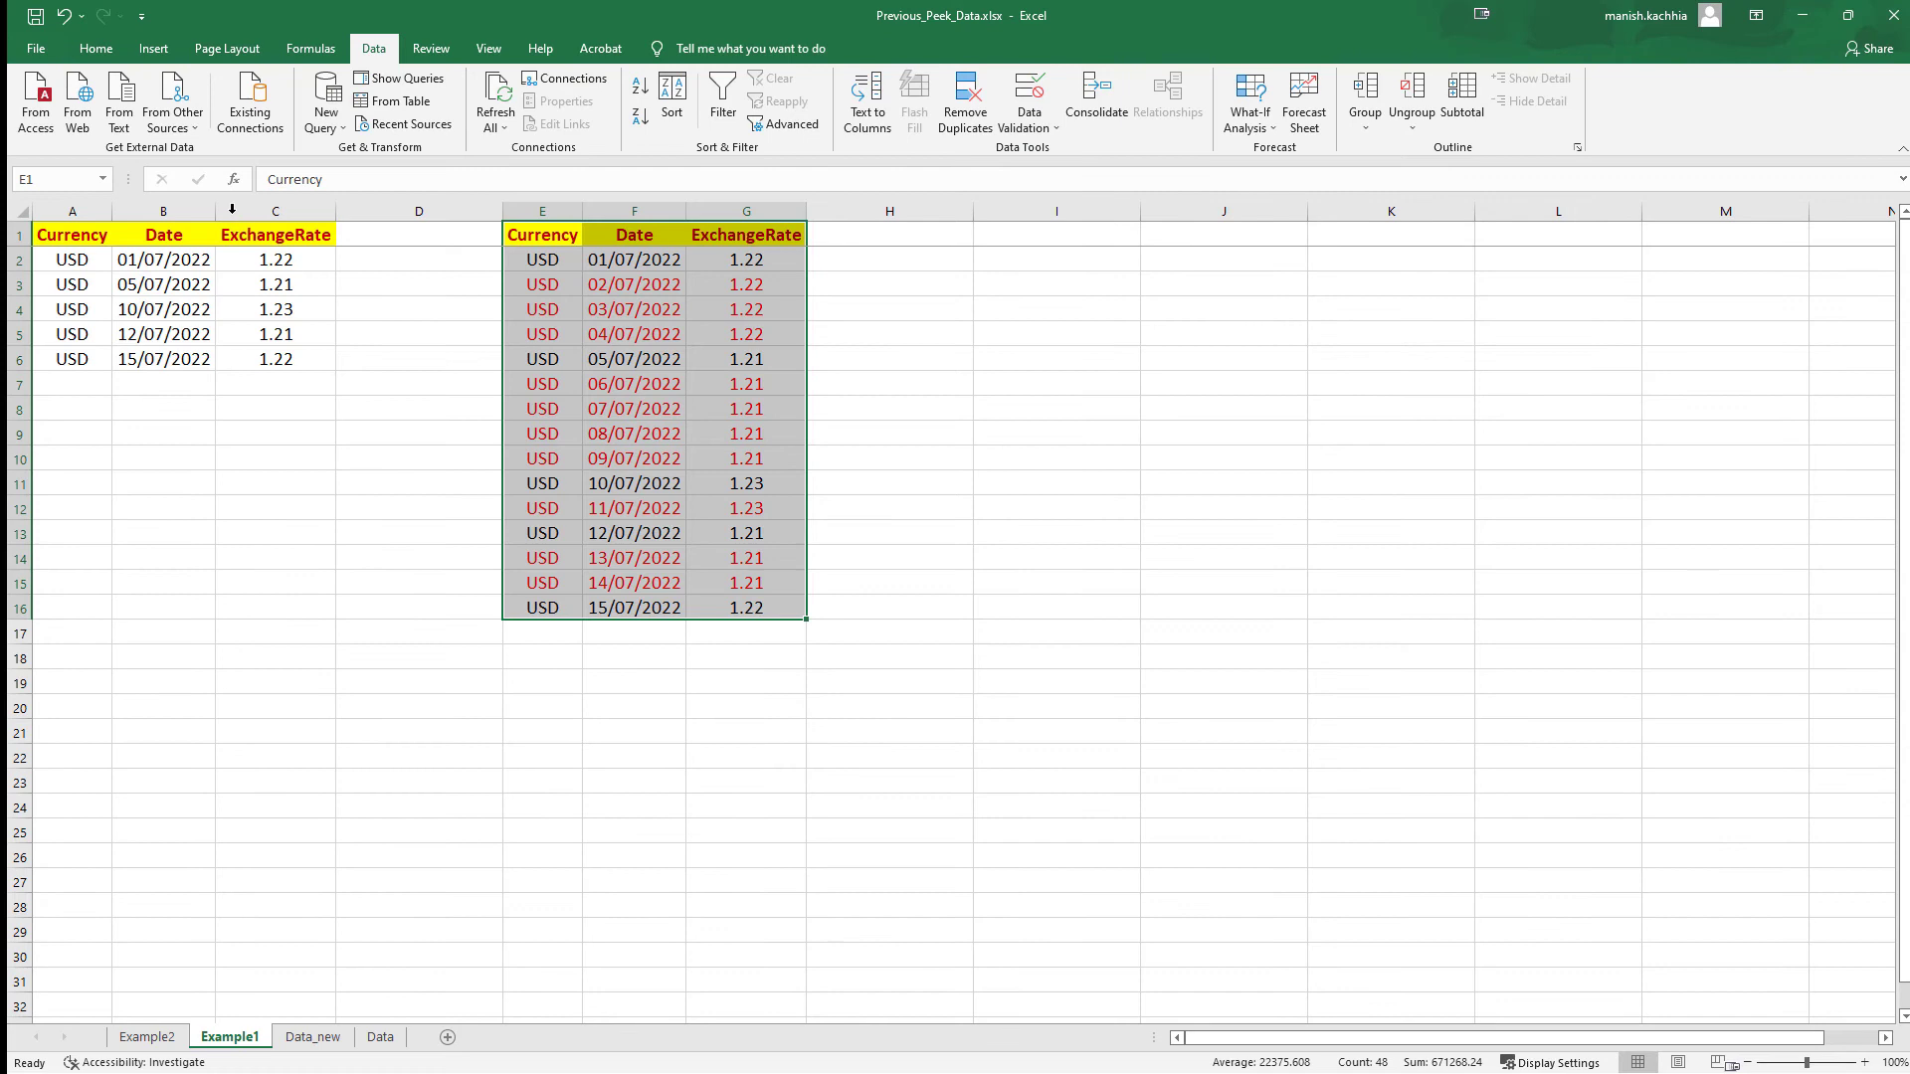
drag(88, 239, 289, 242)
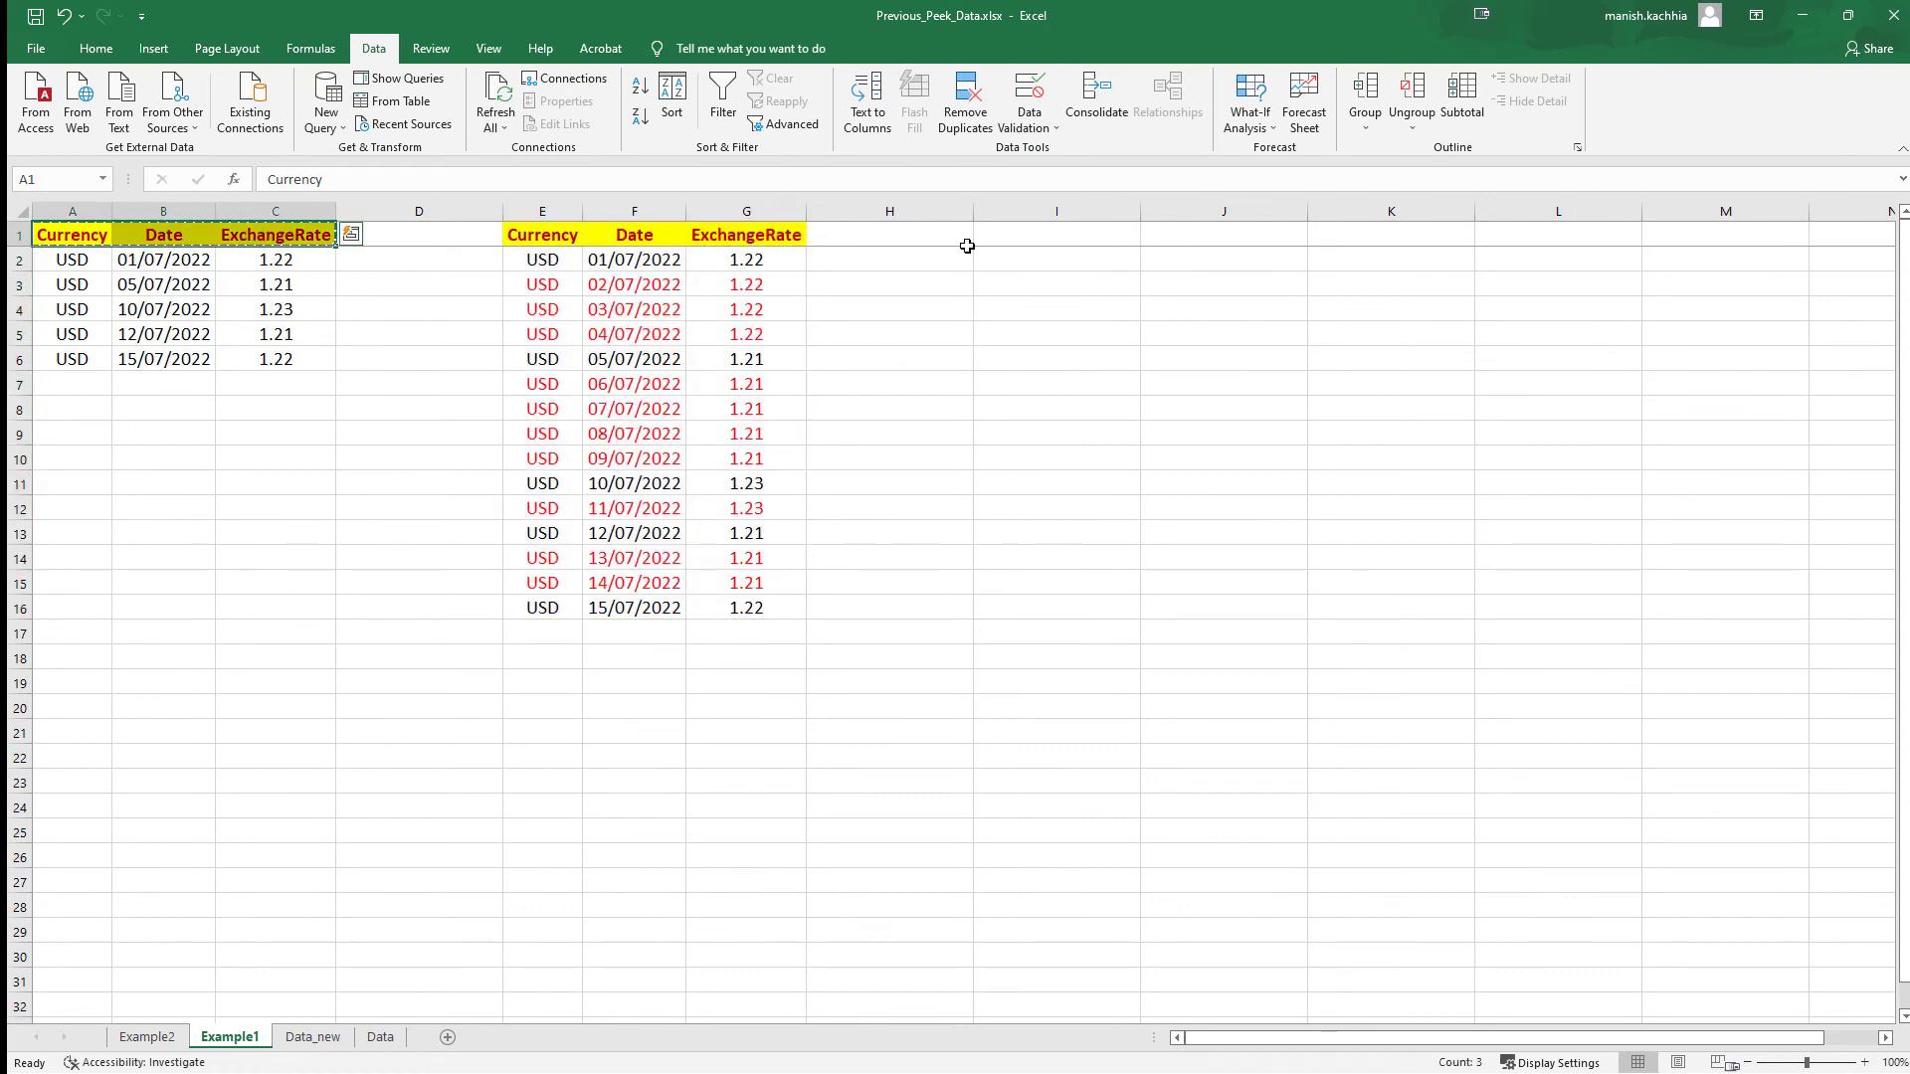
key(ctrl+c)
click(1014, 239)
key(ctrl+v)
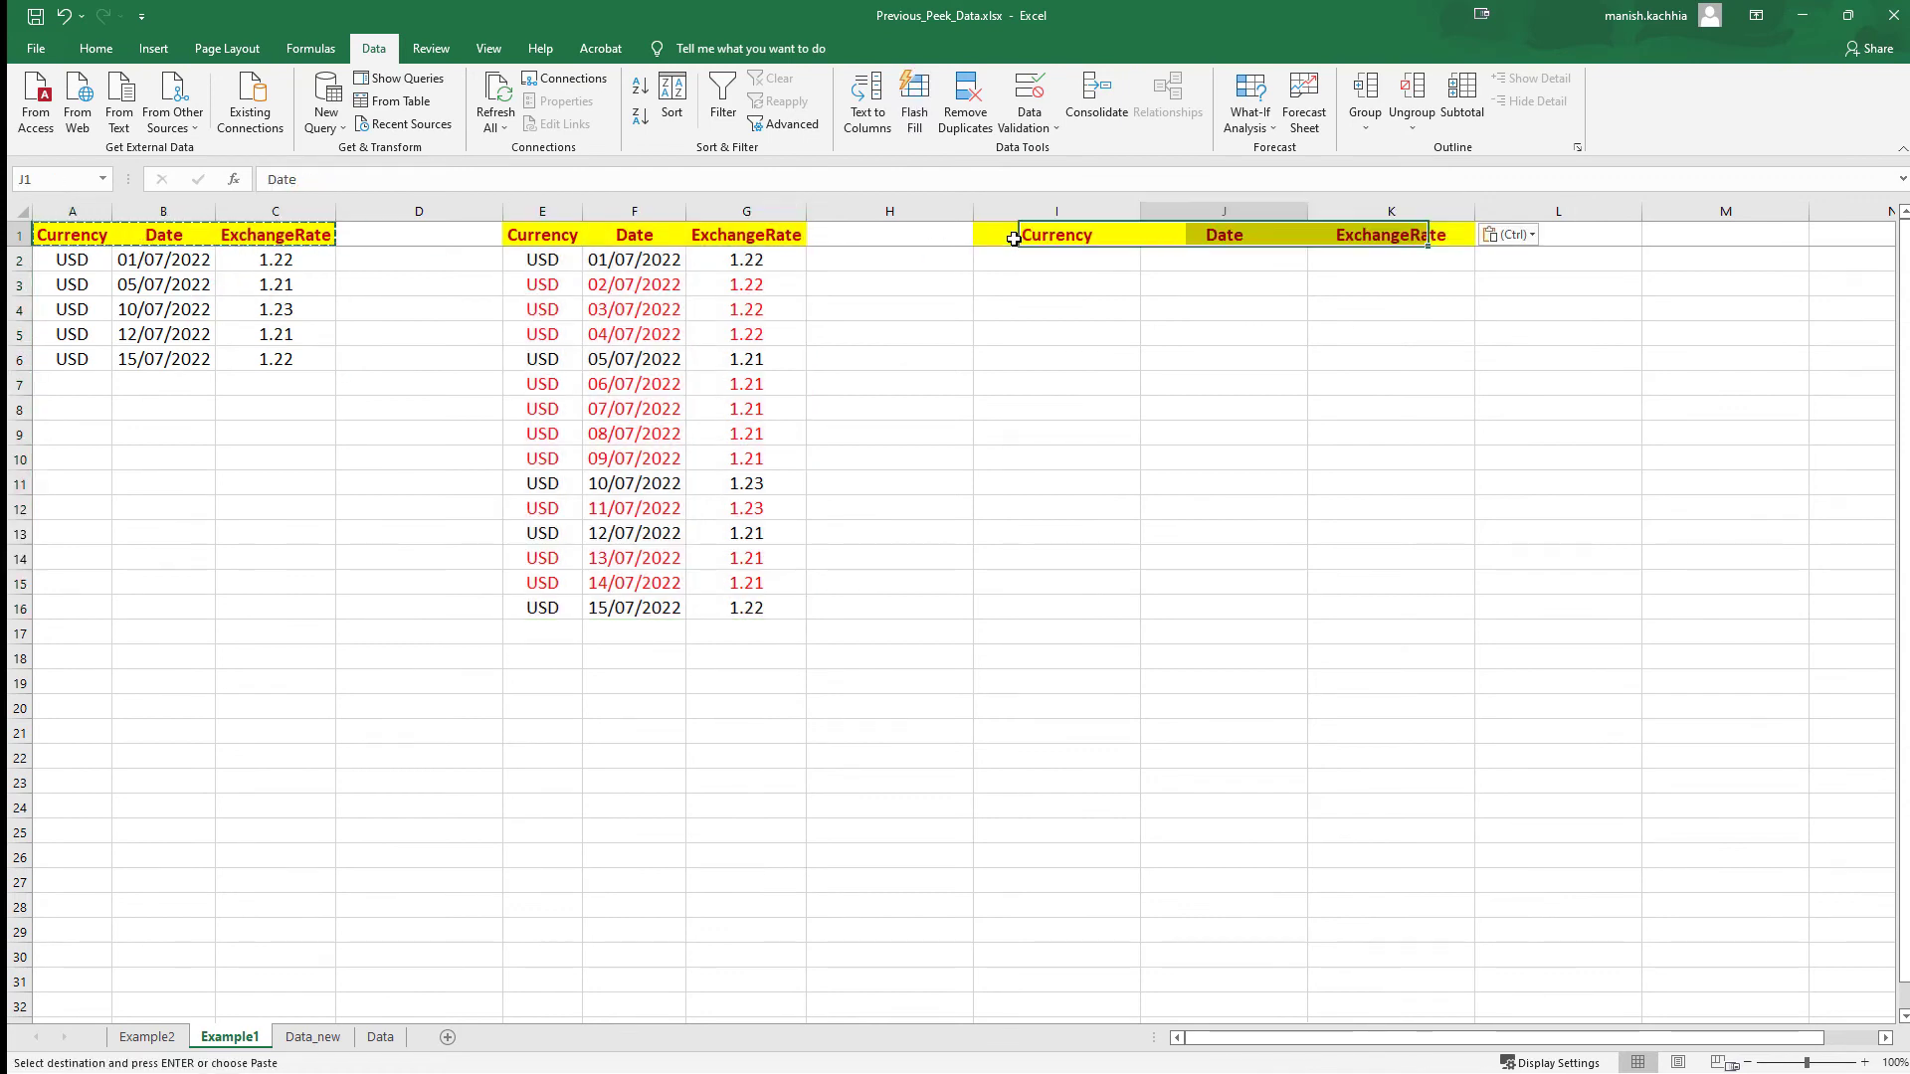
key(Right)
text(PeekRate)
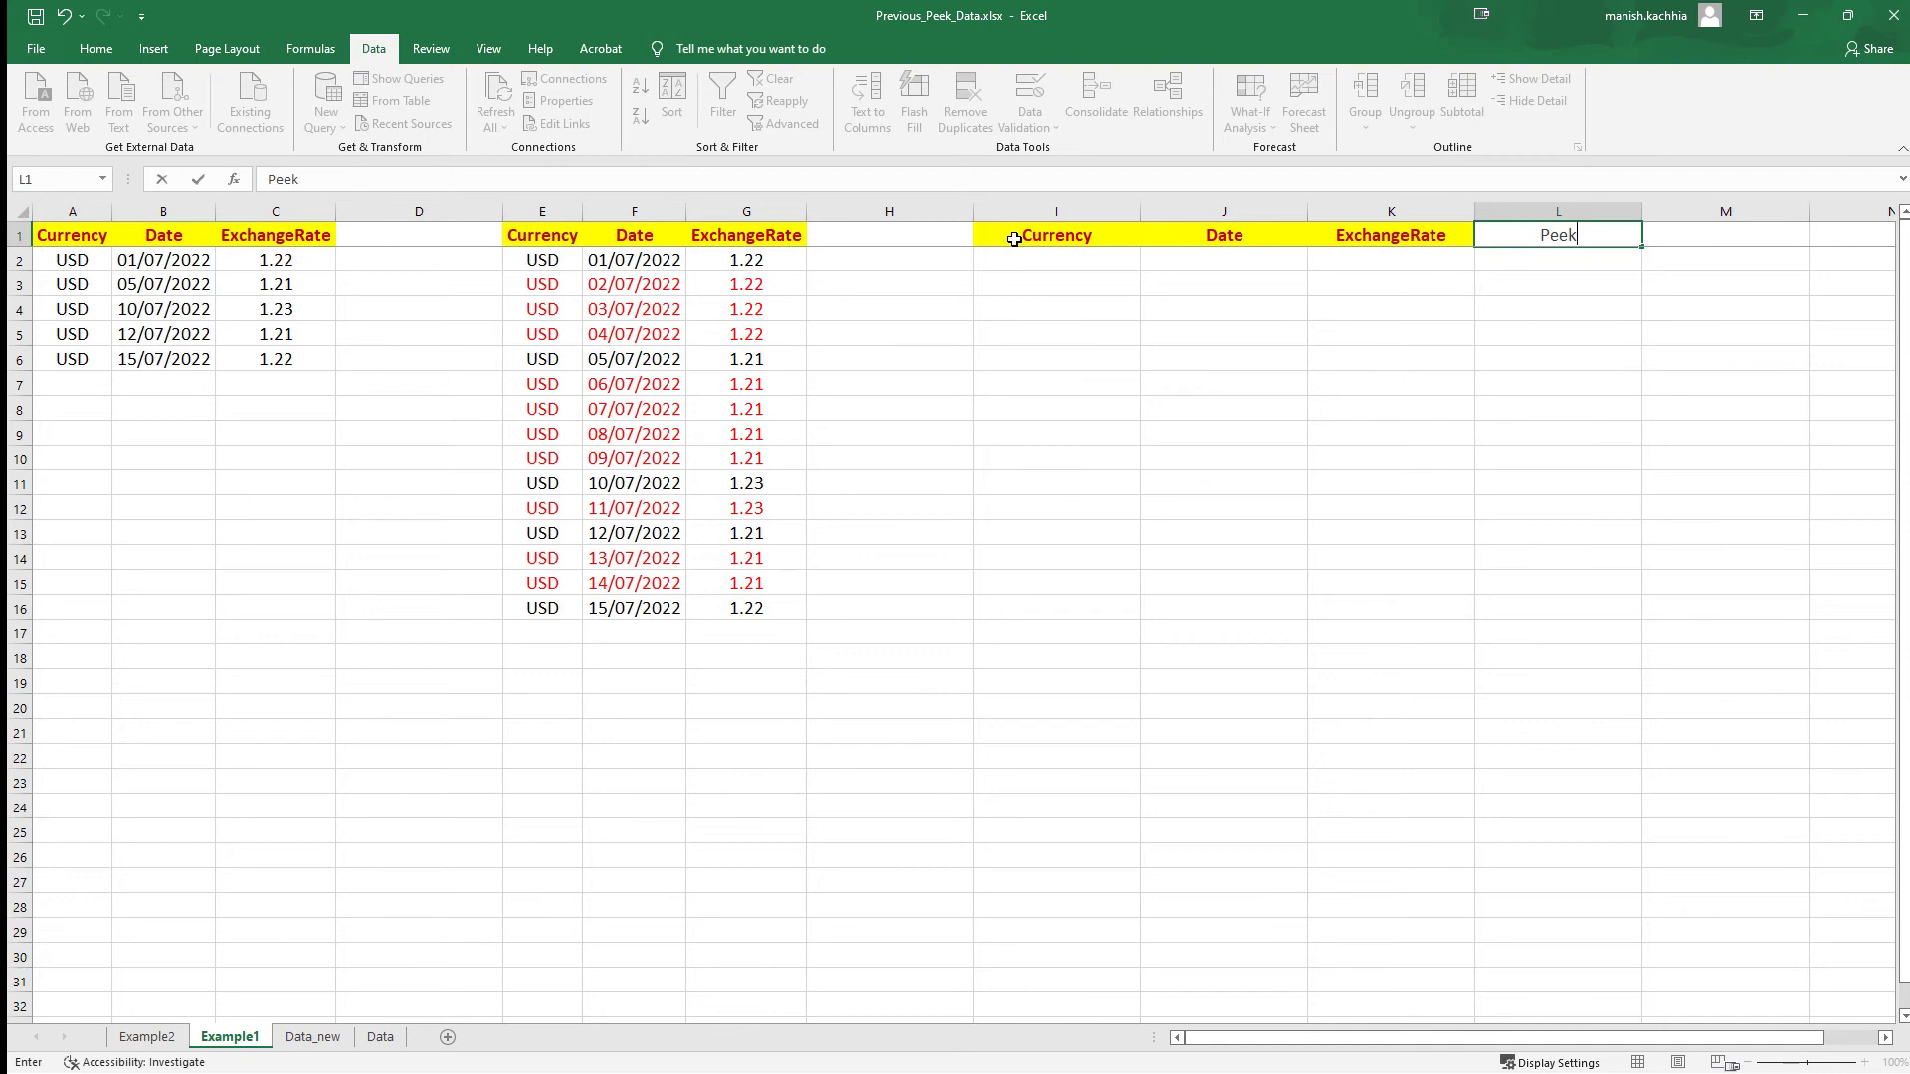
key(Return)
Step: Copy the USD row dated 01/07/2022 from E2:G2 into I2:K2 under the new headers
key(Left)
key(ctrl+Left)
key(ctrl+Left)
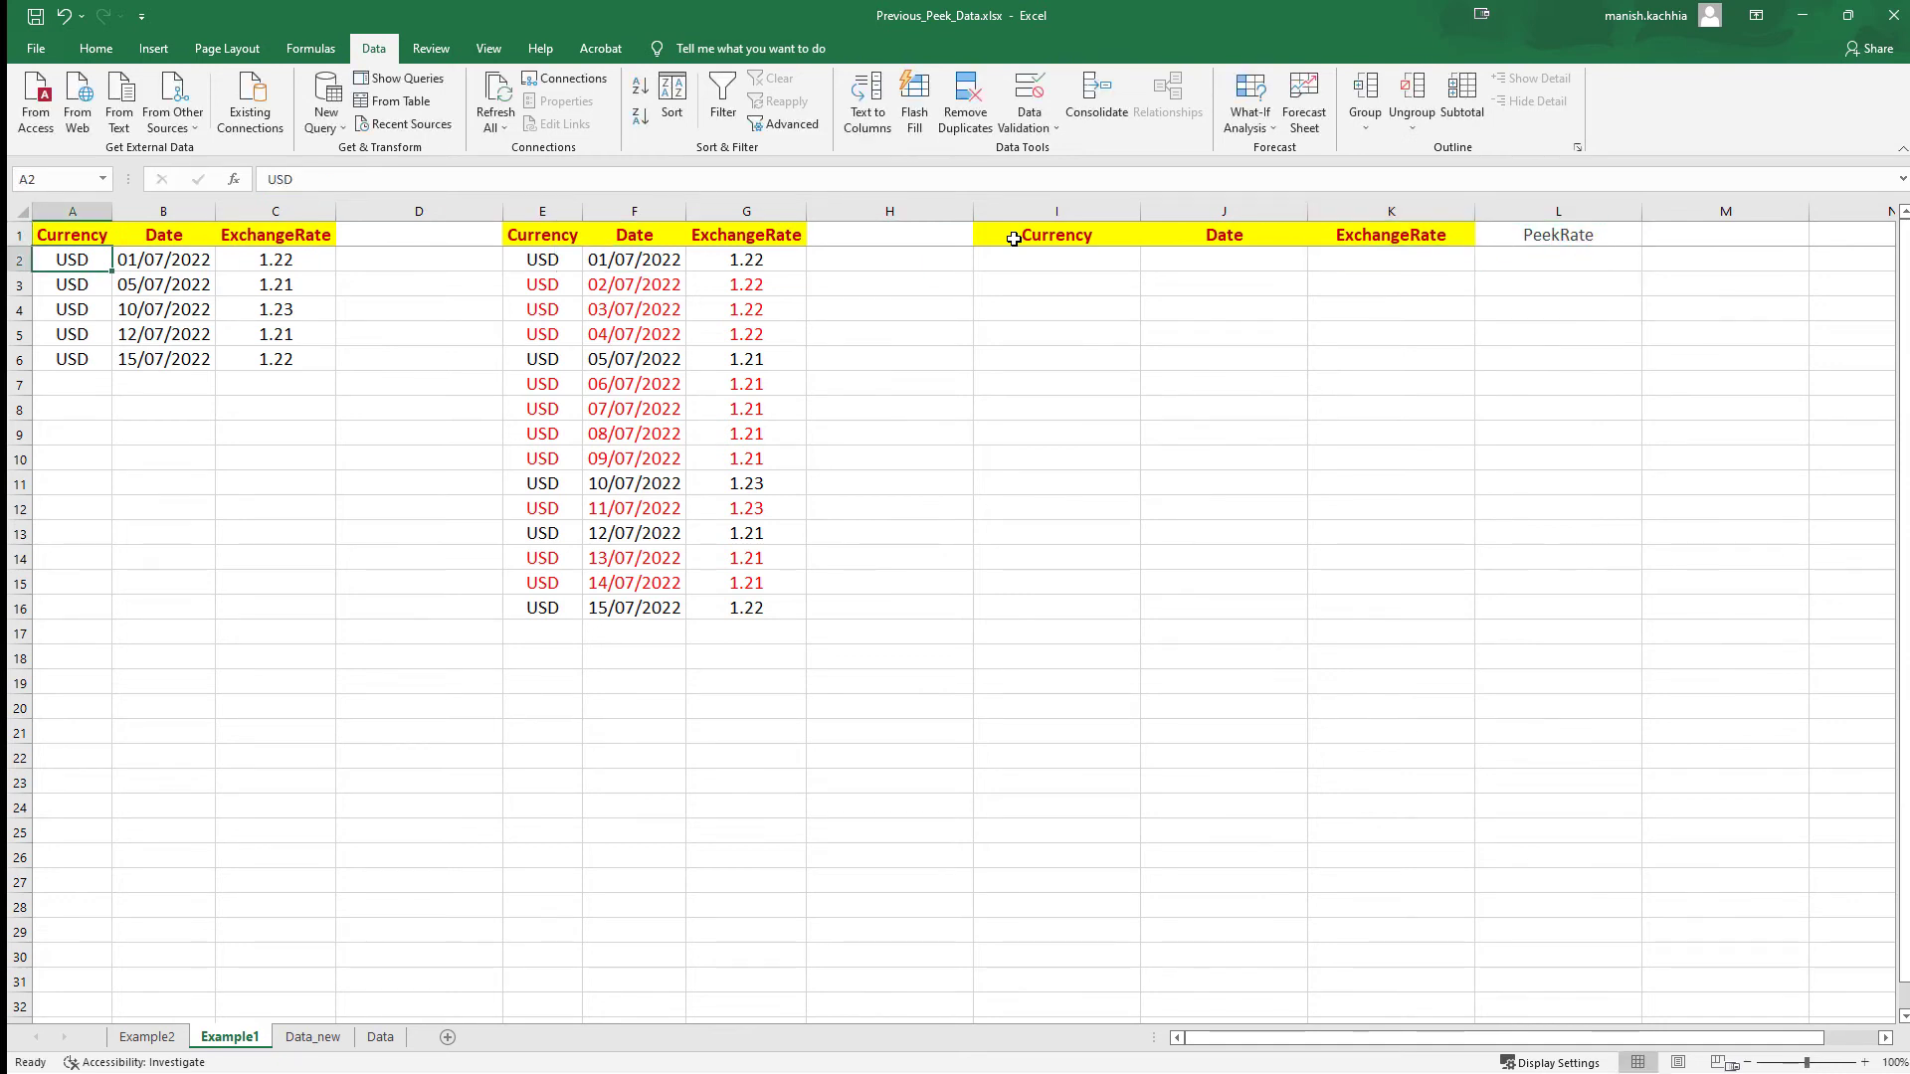
key(ctrl+Left)
key(ctrl+Left)
key(shift+Right)
key(shift+Right)
key(Right)
key(Right)
key(Right)
key(Right)
key(shift+Right)
key(shift+Right)
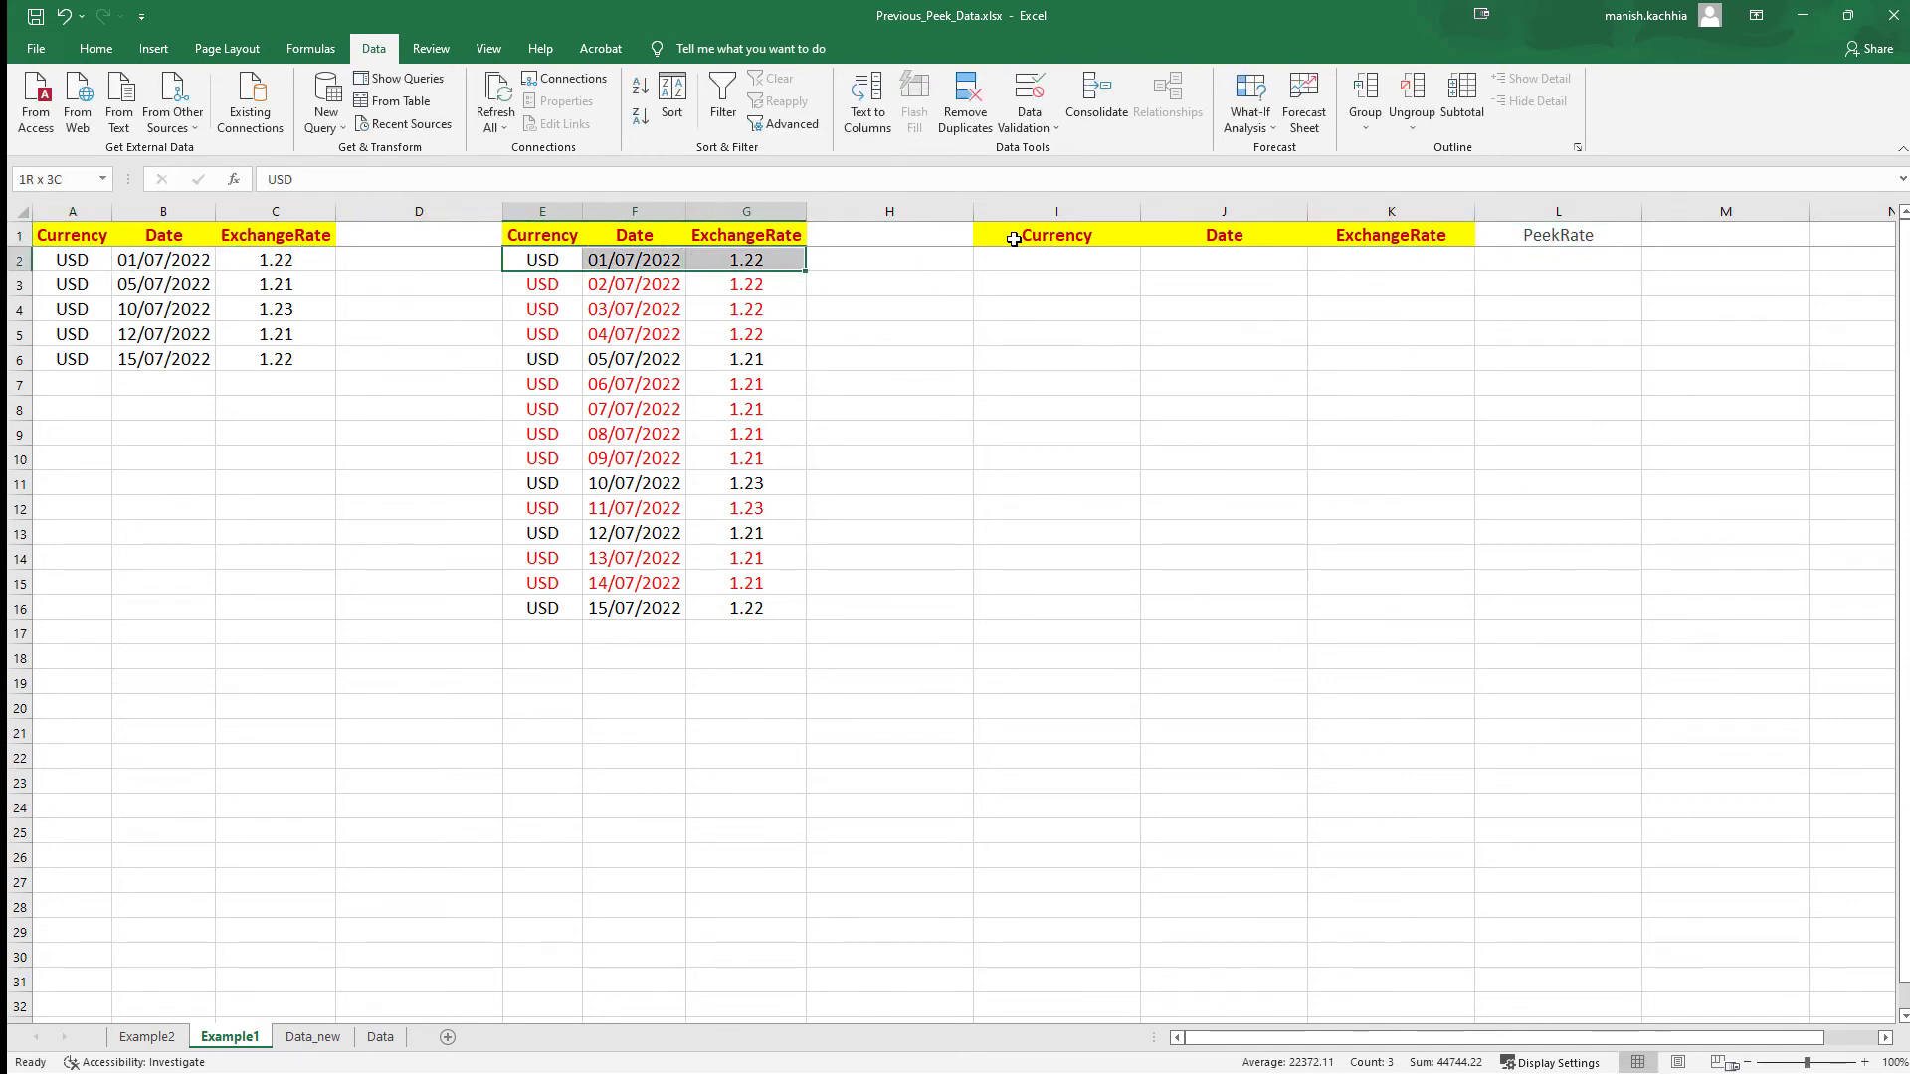
key(ctrl+c)
key(Right)
key(Right)
key(Right)
key(Right)
key(ctrl+v)
Step: Enter Null() as the PeekRate of the 01/07/2022 row in L2
key(Right)
key(Right)
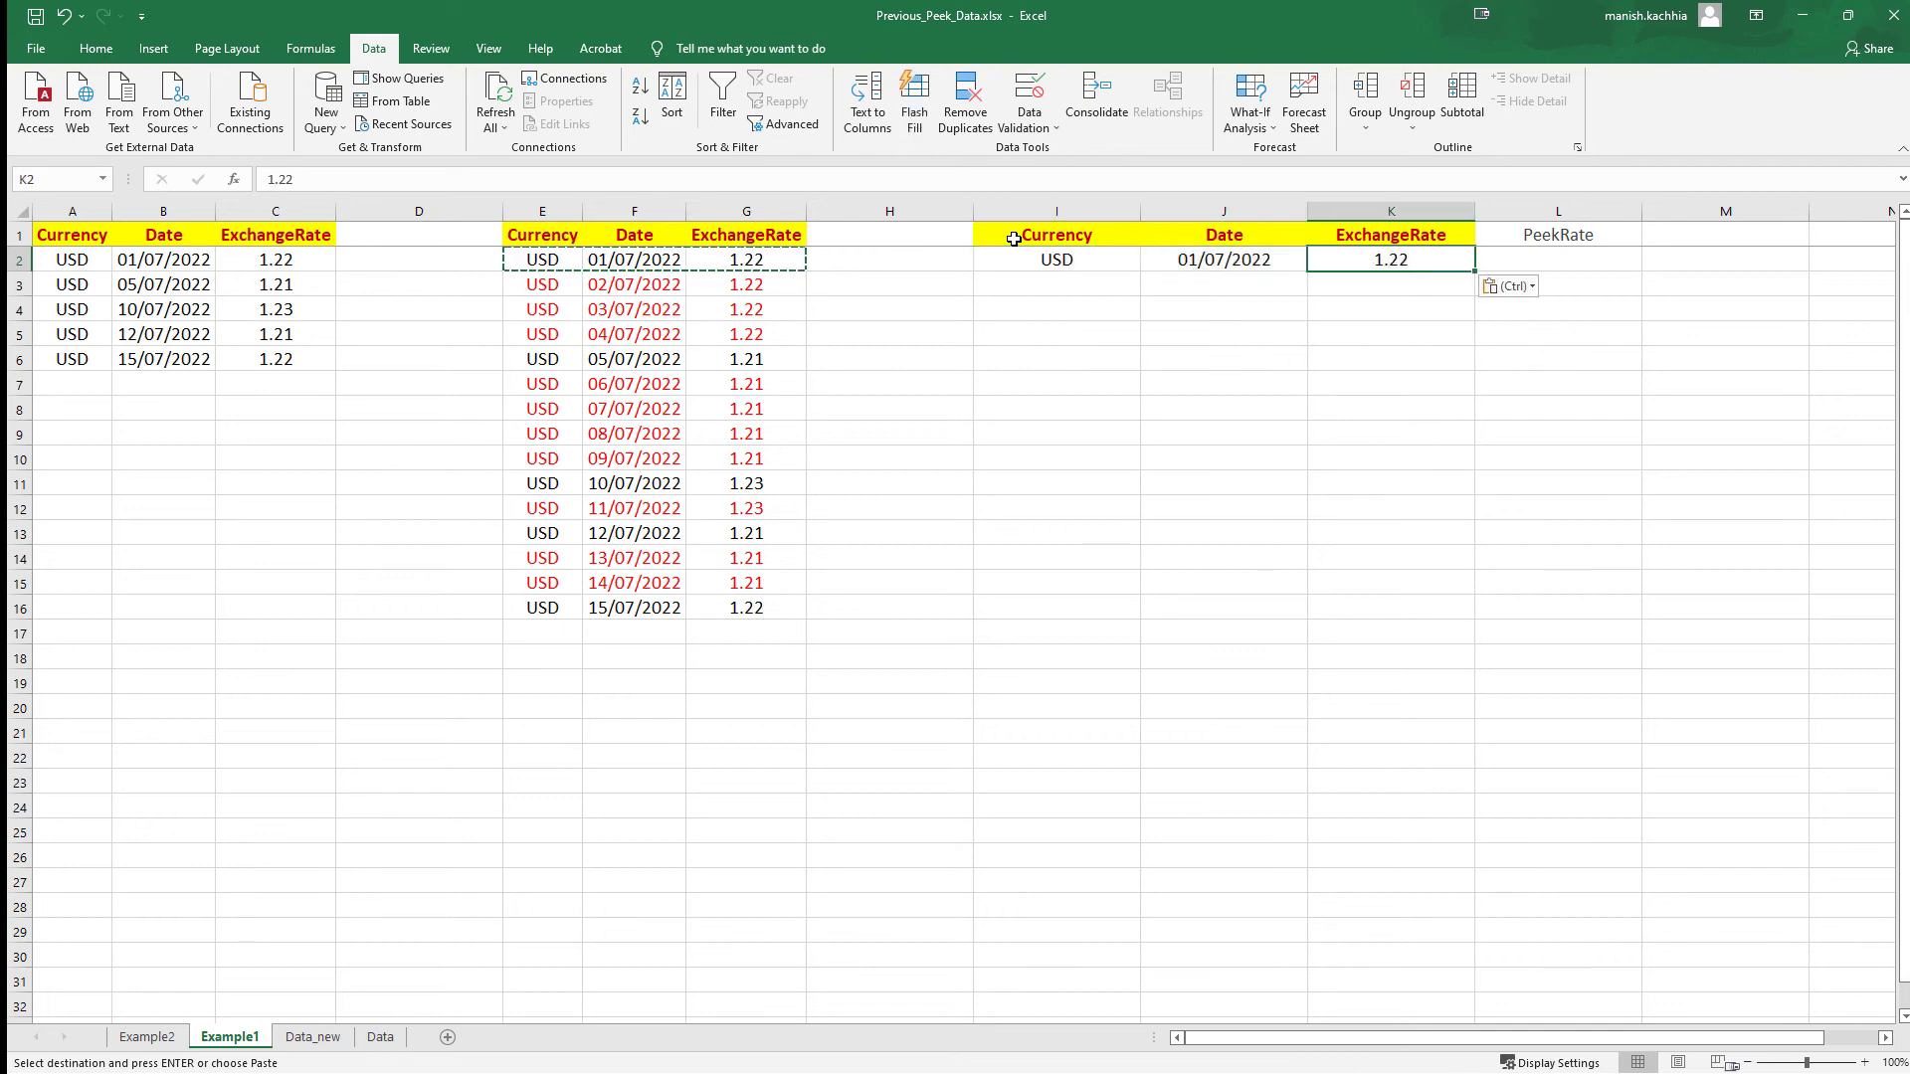
key(Right)
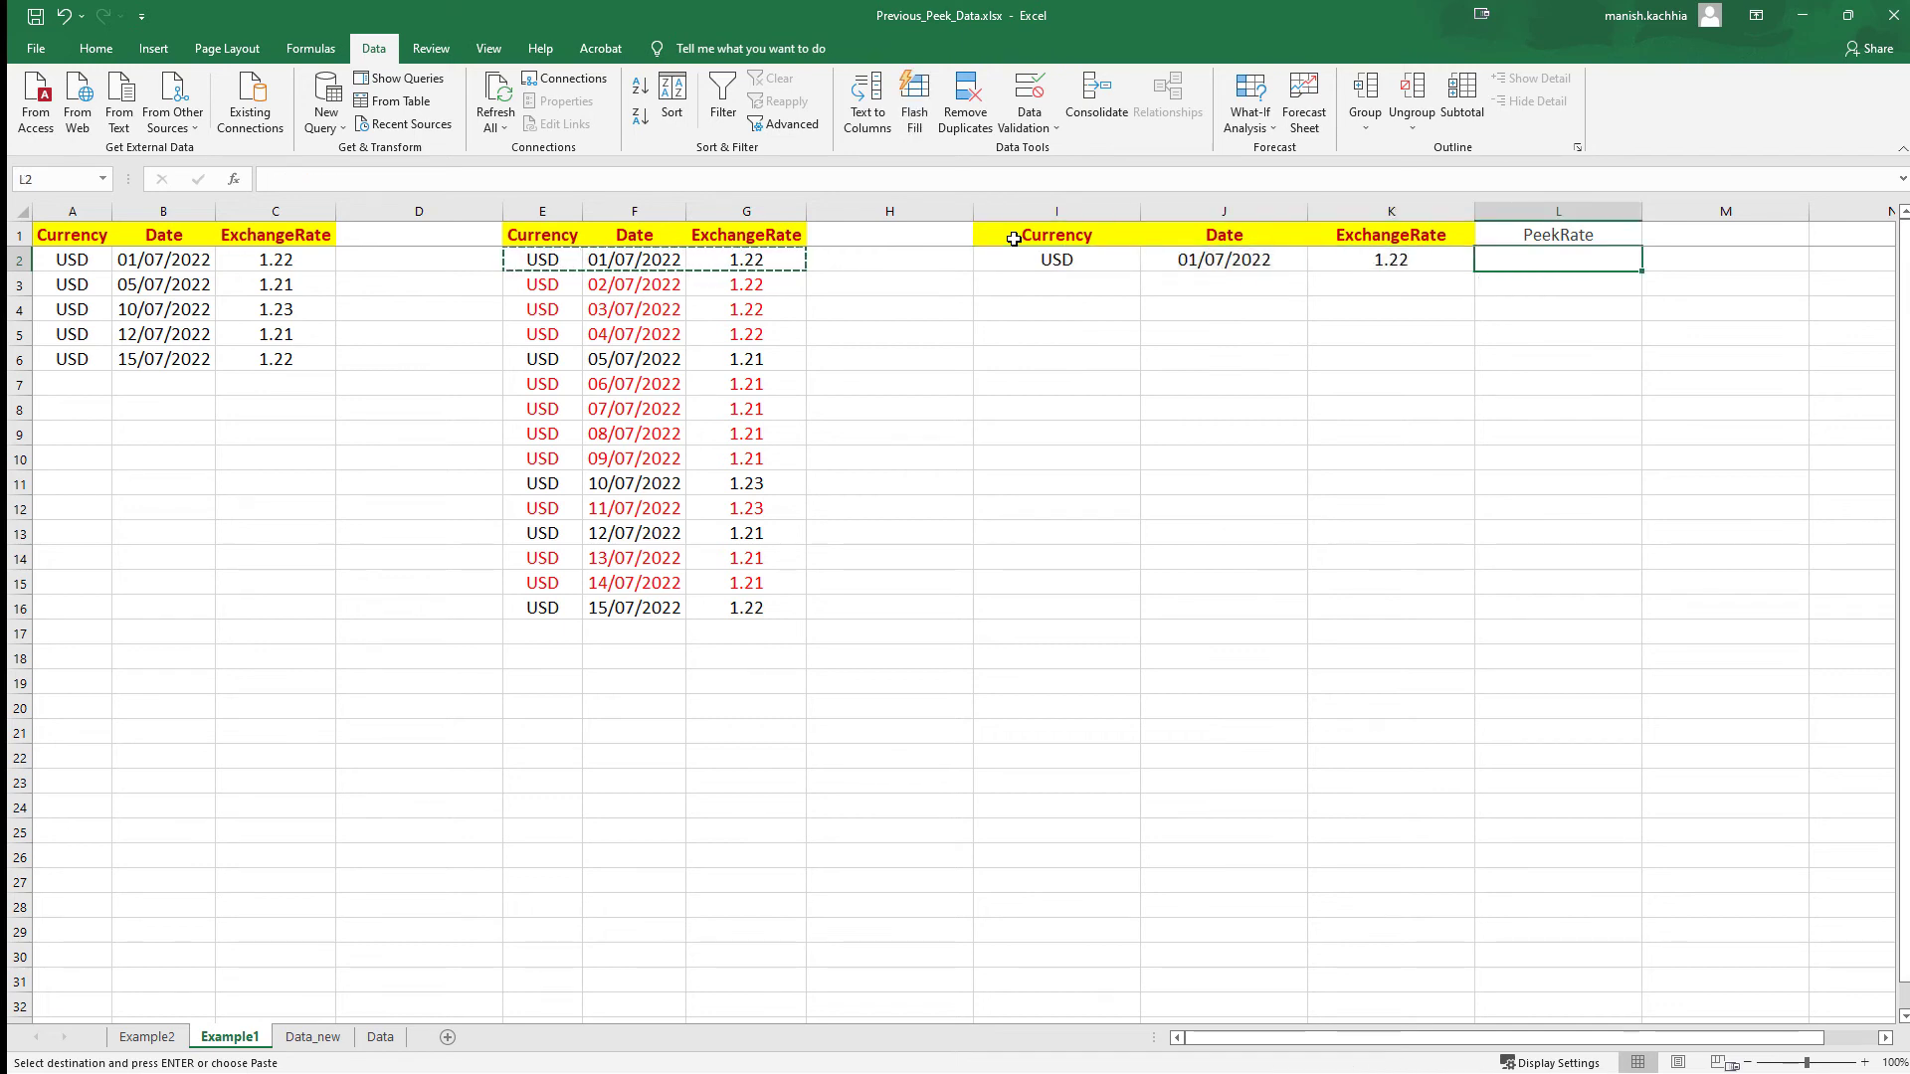
text(Null())
key(Return)
Step: Copy only the currency and date of the USD 02/07/2022 row from E3:F3 into I3:J3
key(Left)
key(Left)
key(Left)
key(Left)
key(Left)
key(Left)
key(Left)
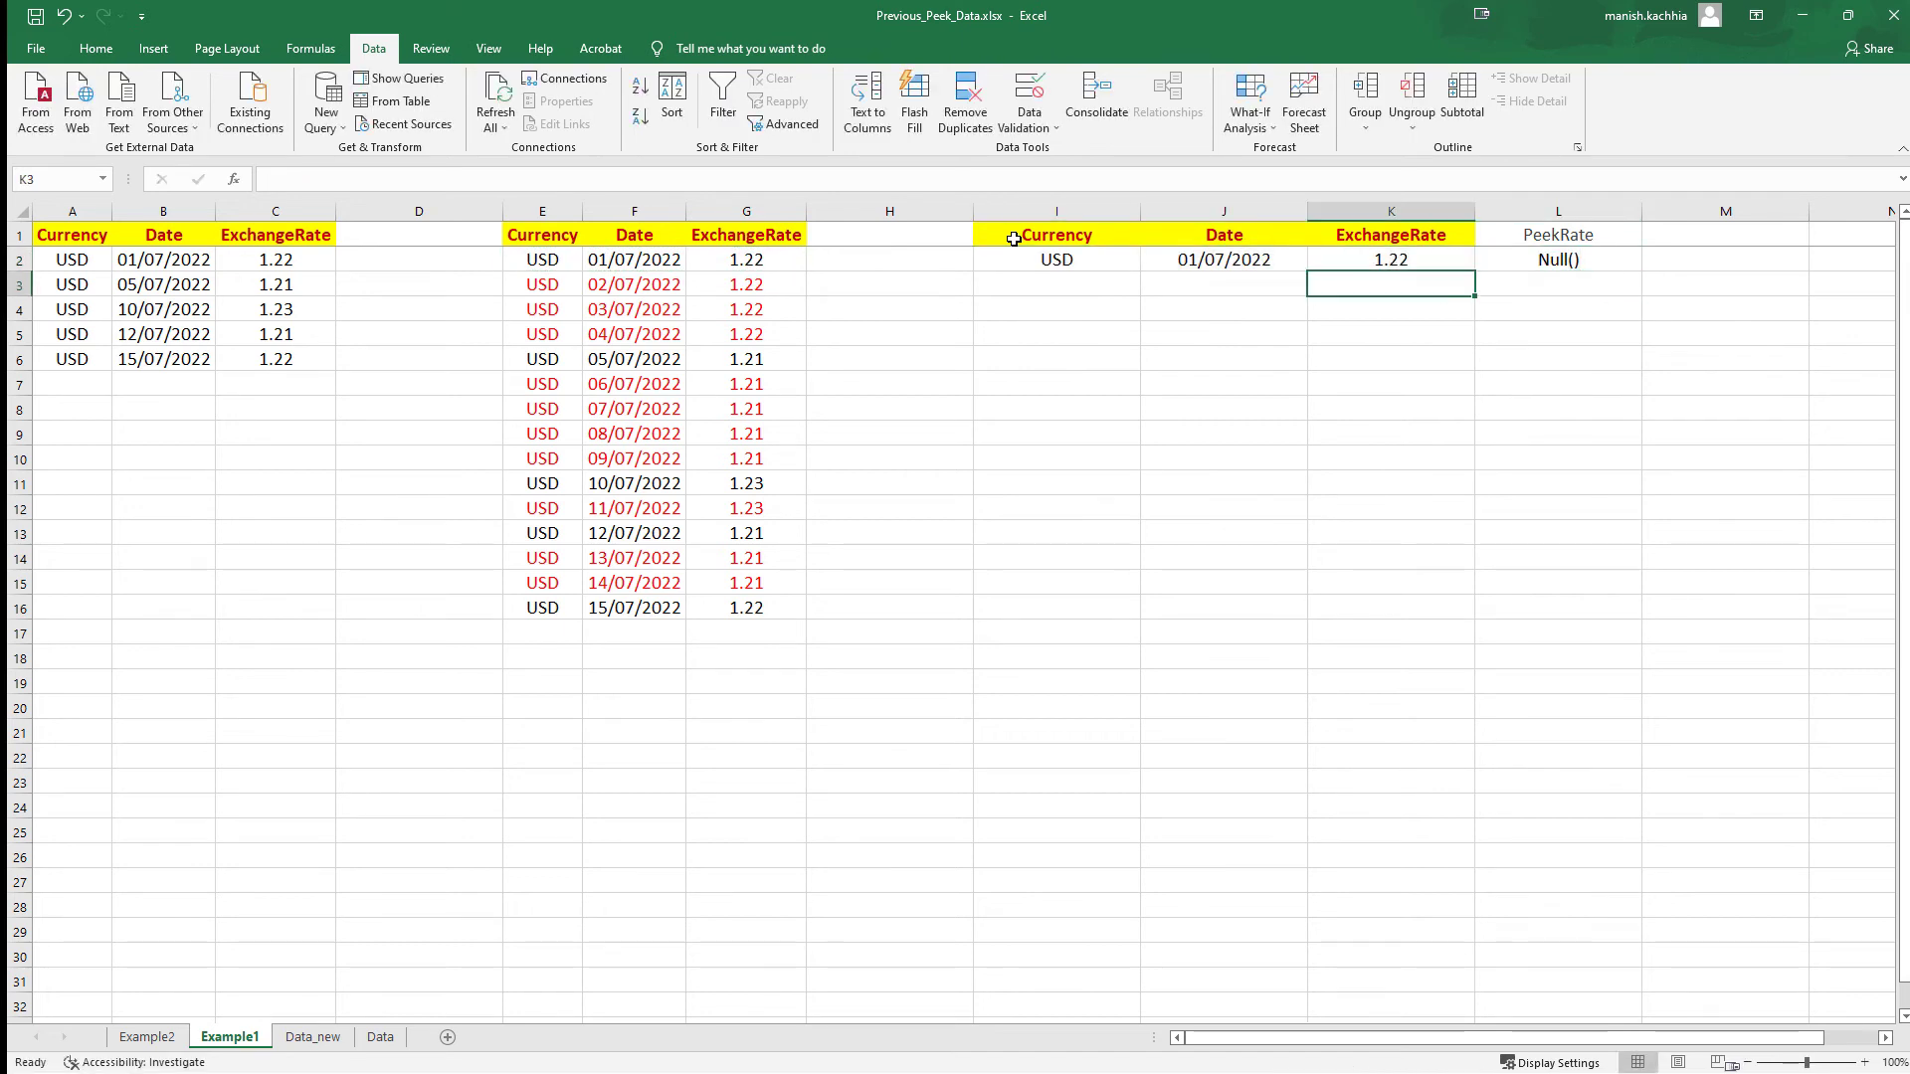
key(shift+Right)
key(shift+Right)
key(ctrl+c)
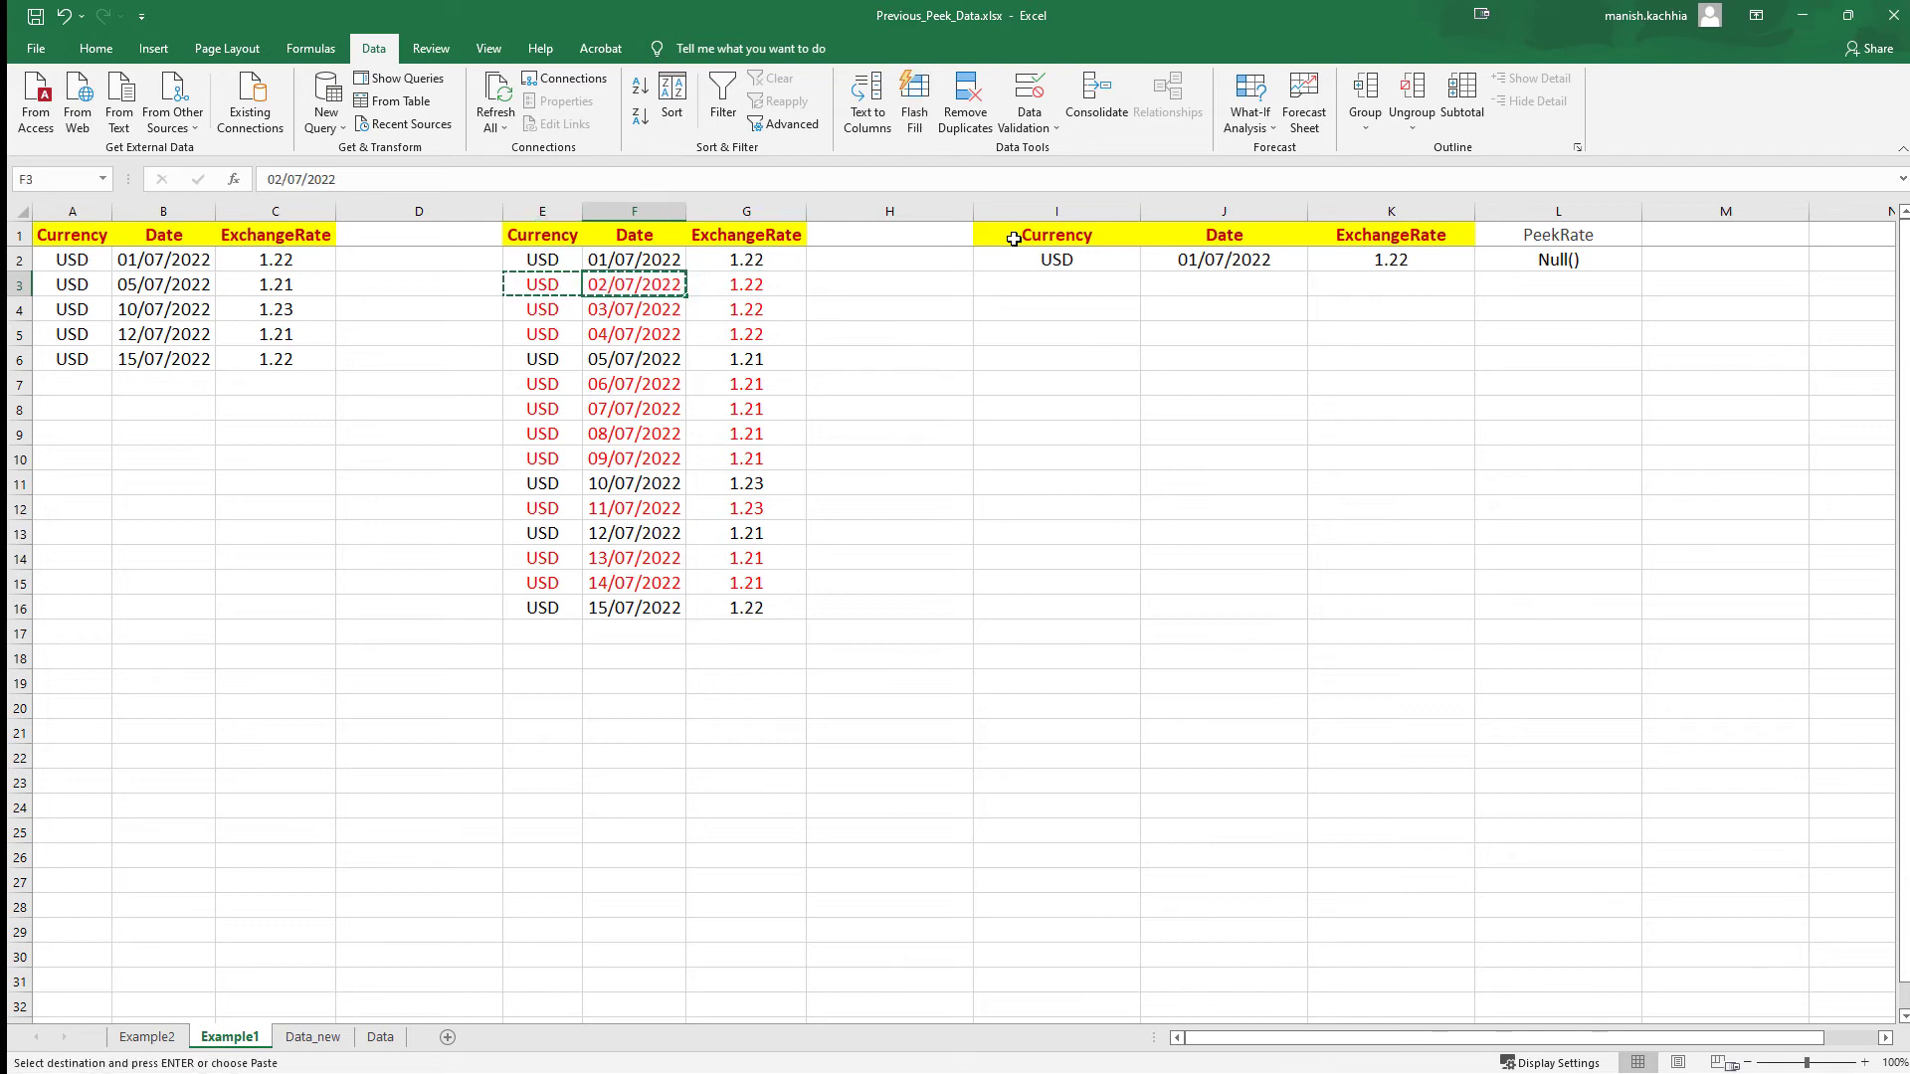
key(Right)
key(Right)
key(Right)
key(Right)
key(ctrl+v)
Step: Enter Null() as both the ExchangeRate and the PeekRate of the 02/07/2022 row in K3 and L3
key(Right)
key(Right)
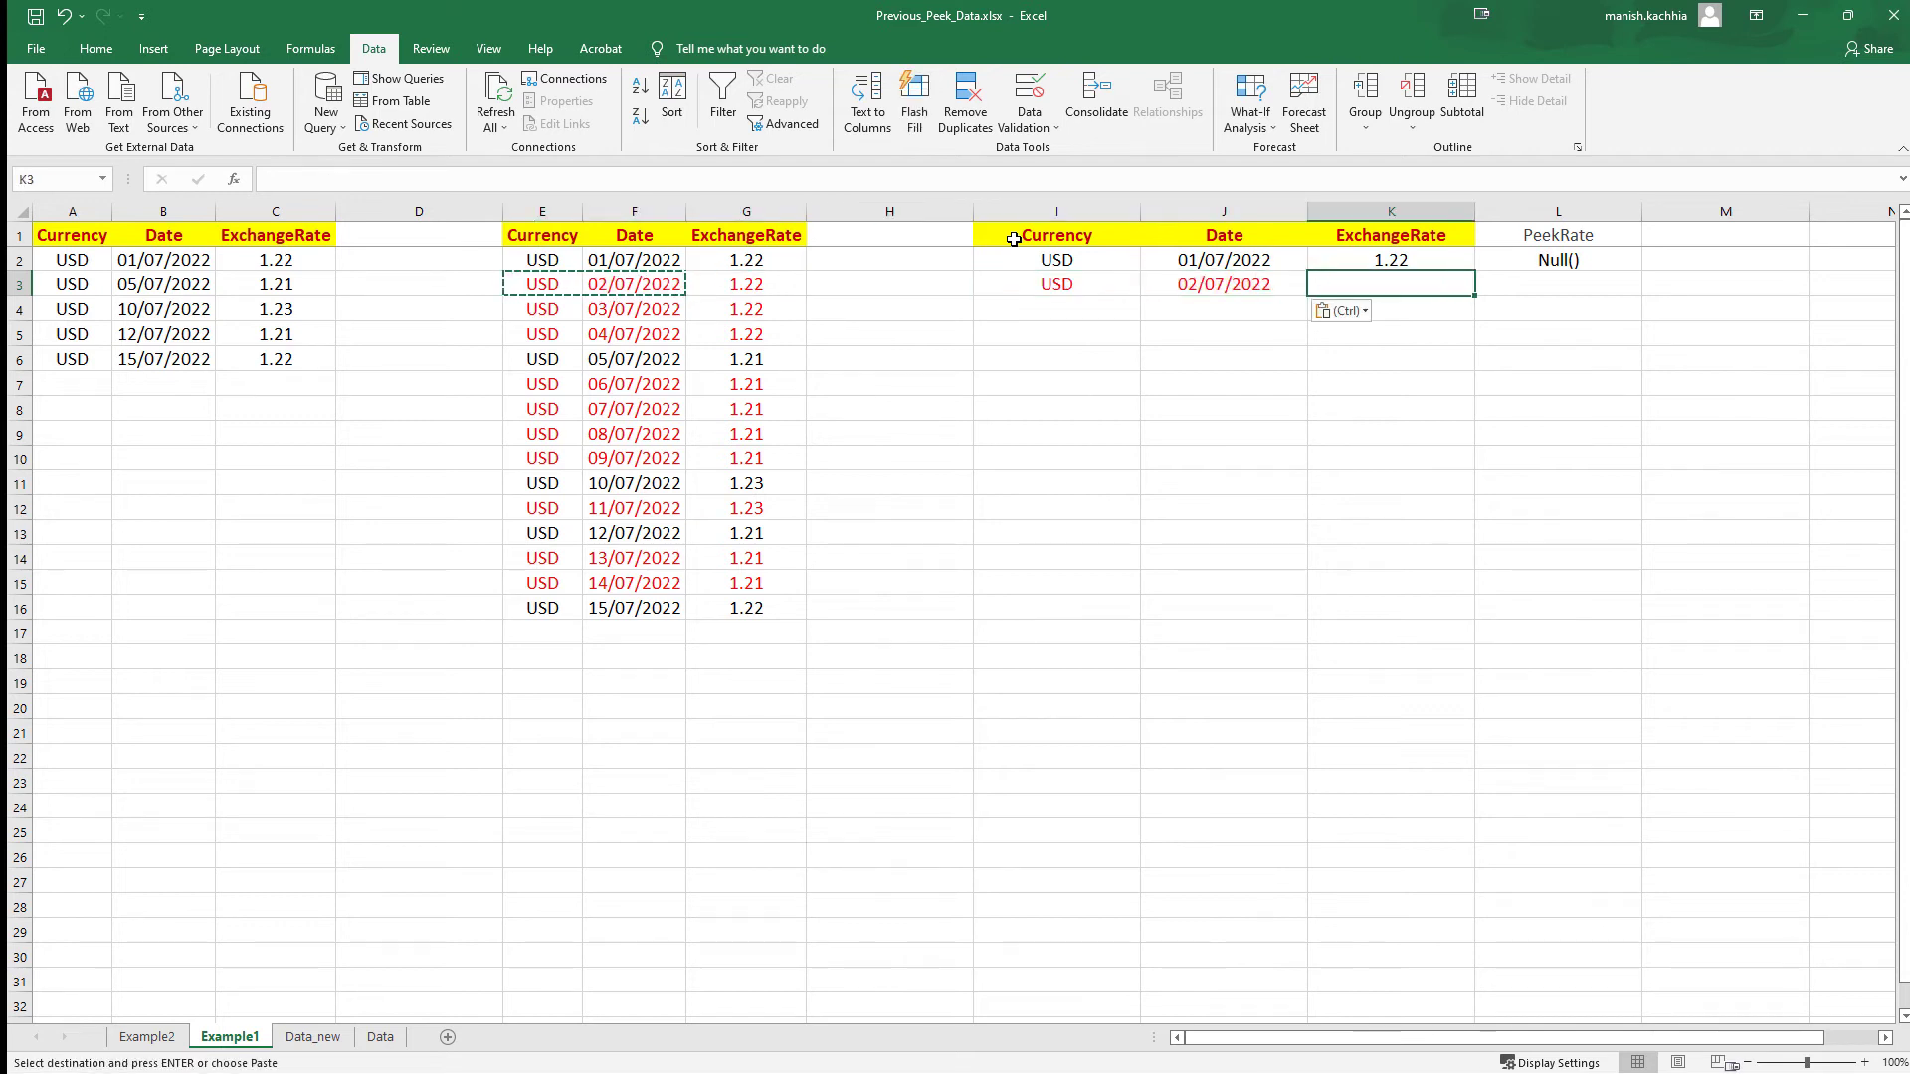
text(Nu)
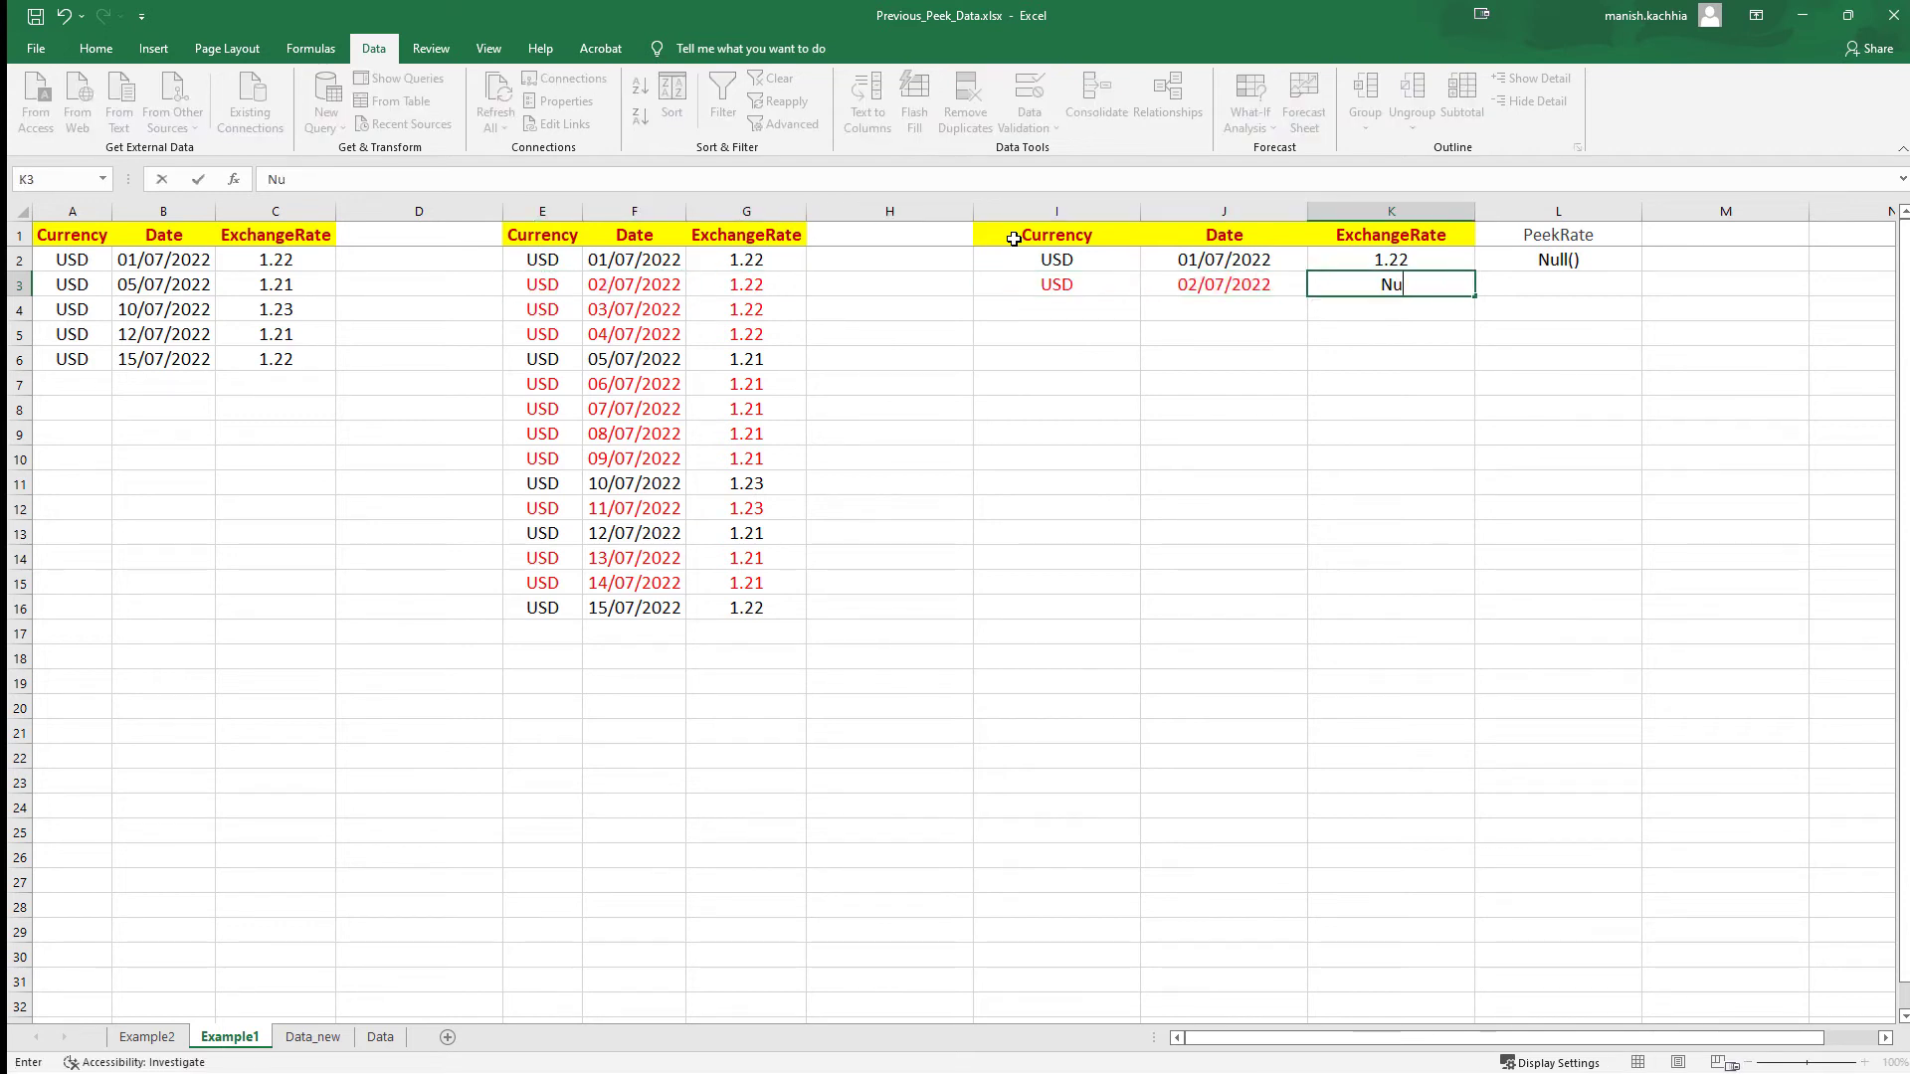
text(ll())
key(Right)
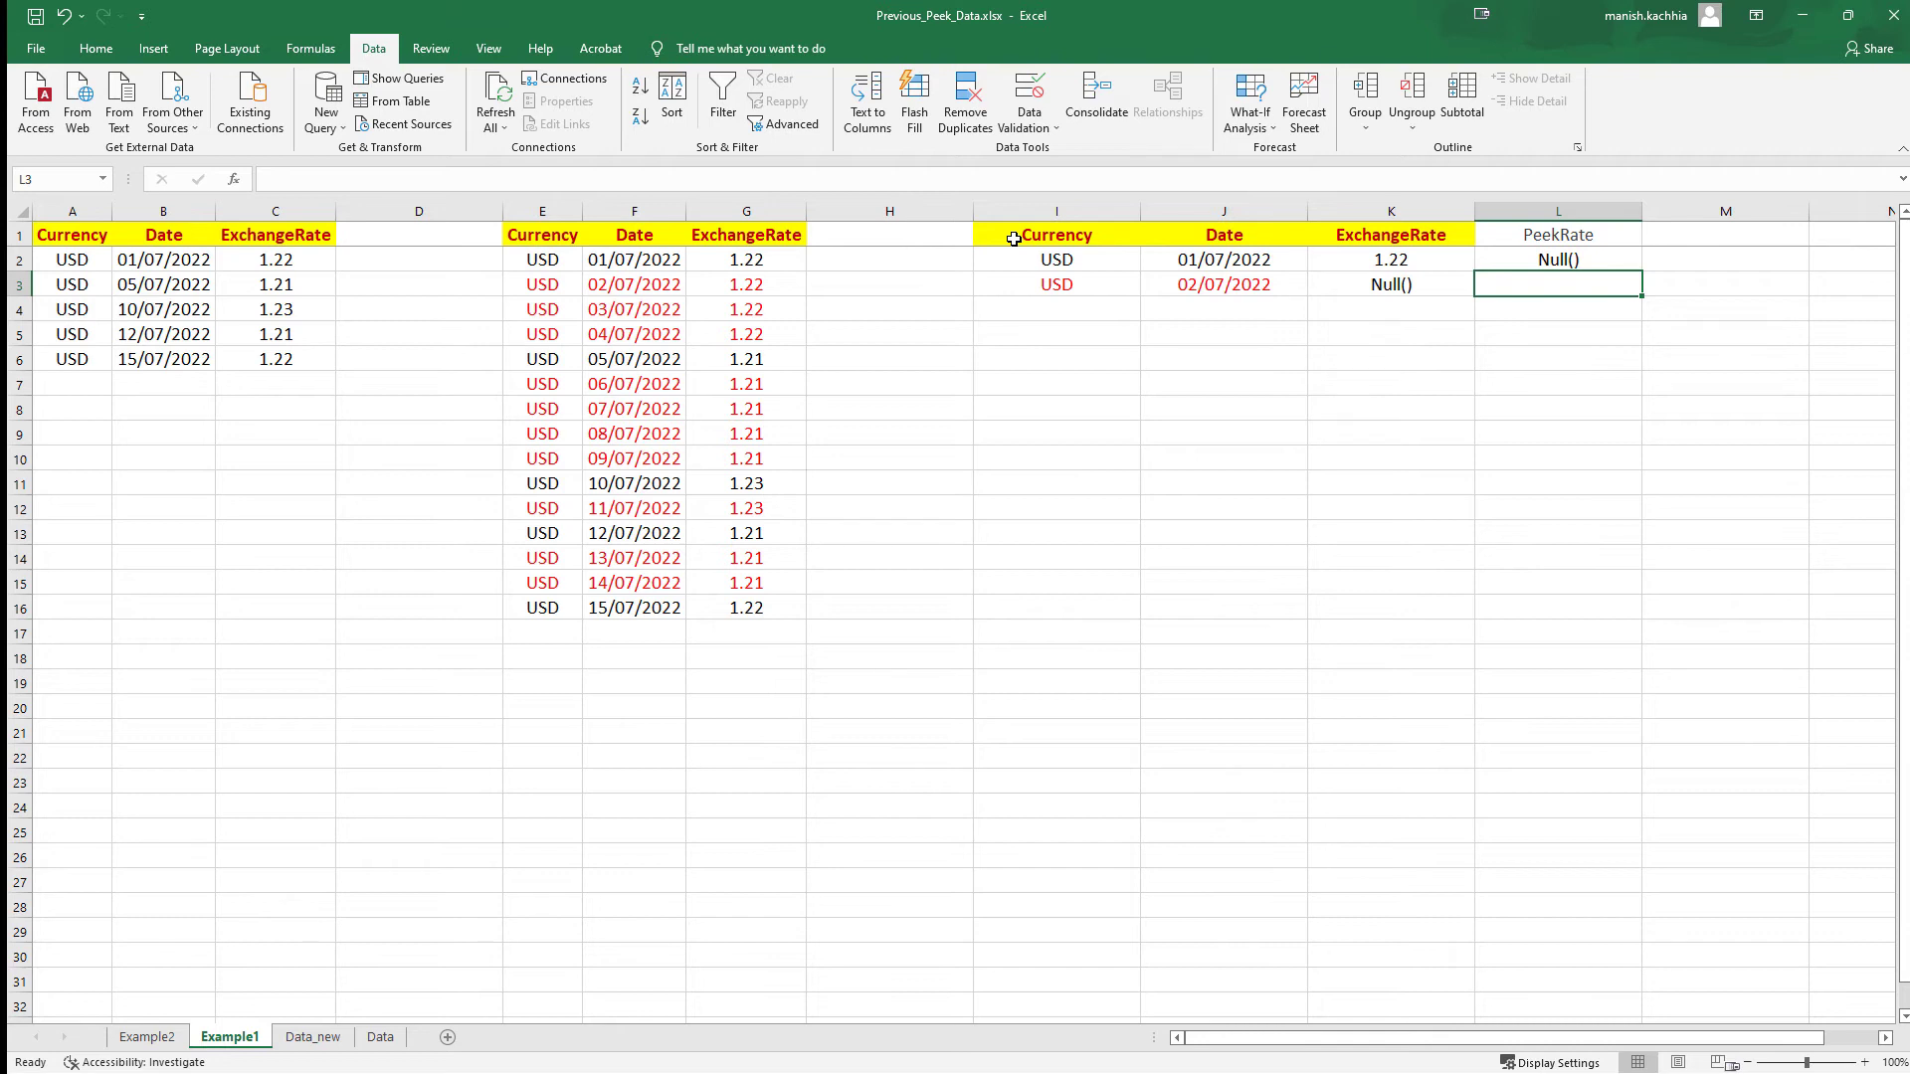
text(N)
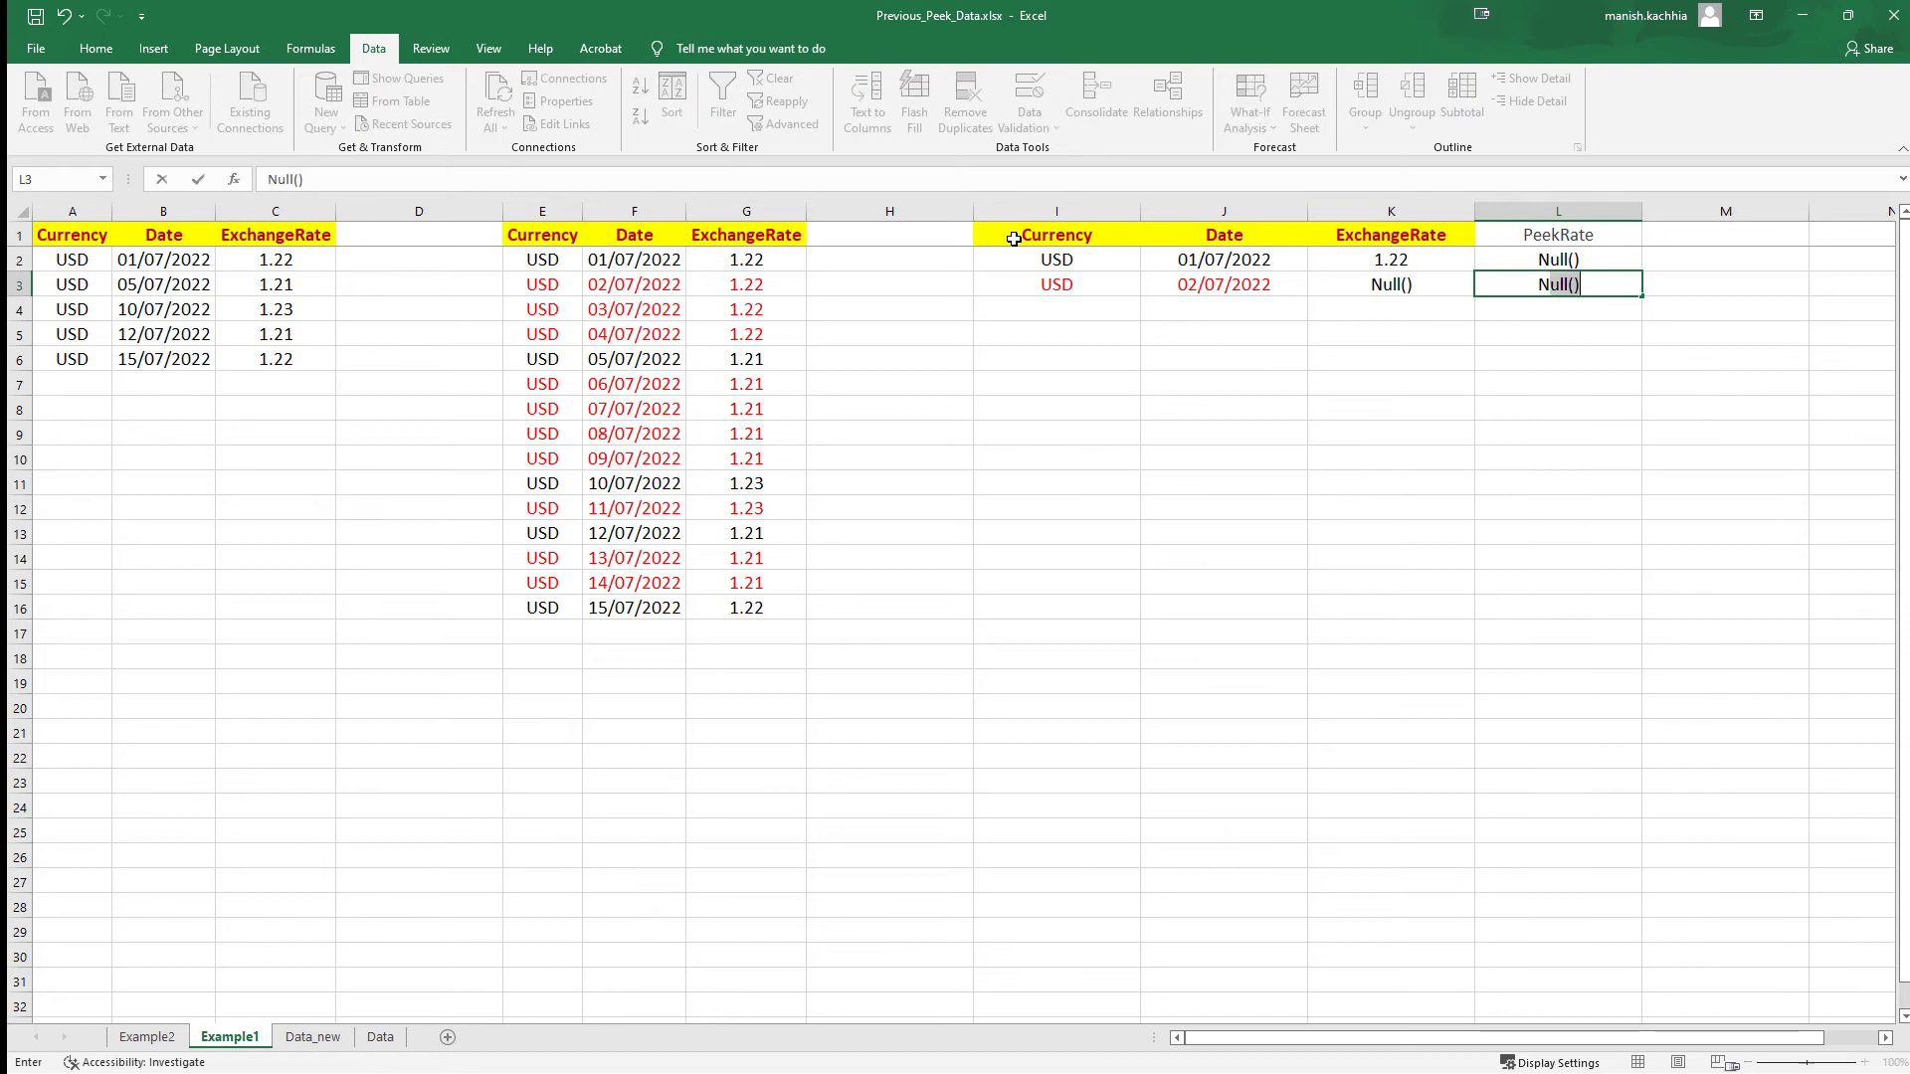
text(ull())
key(Return)
Step: Fill the PeekRate column with Null() in each cell from L4 to L12
text(Null())
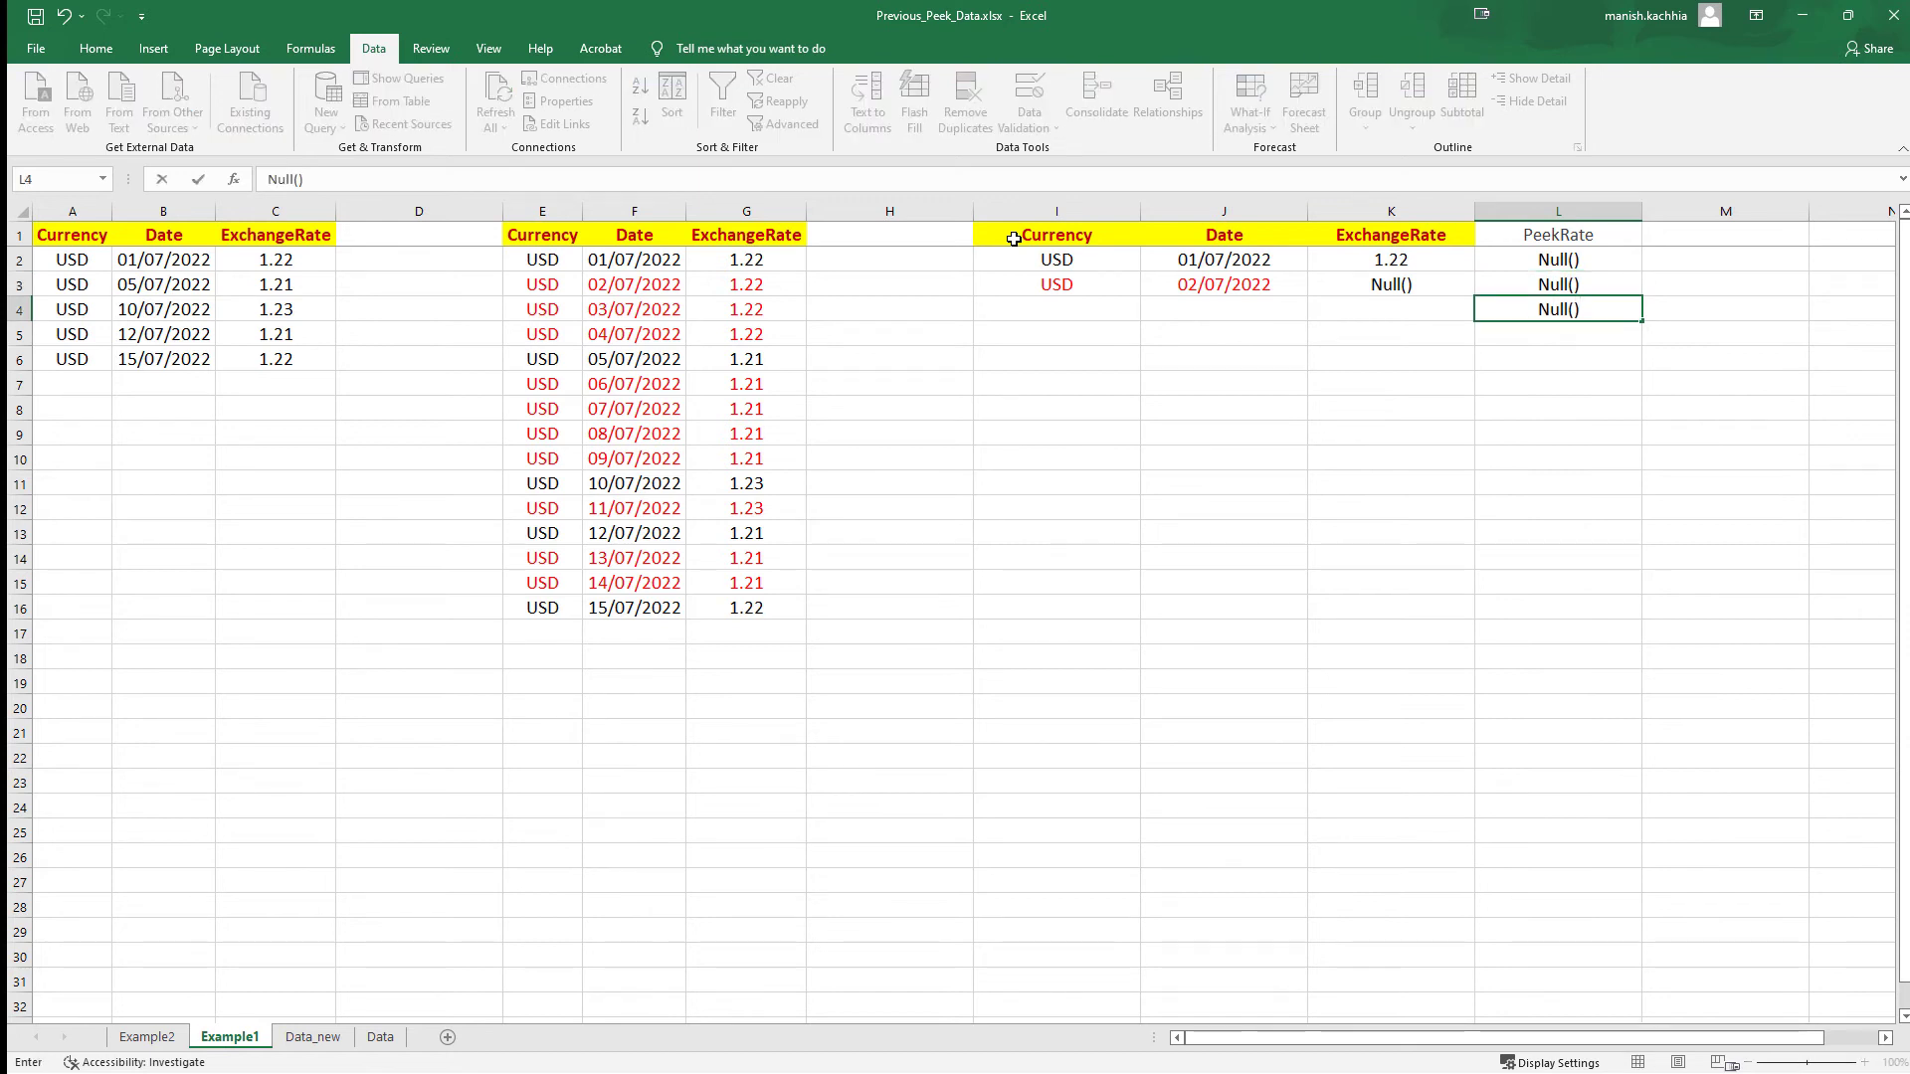
key(Up)
key(Down)
key(Down)
text(N)
key(Return)
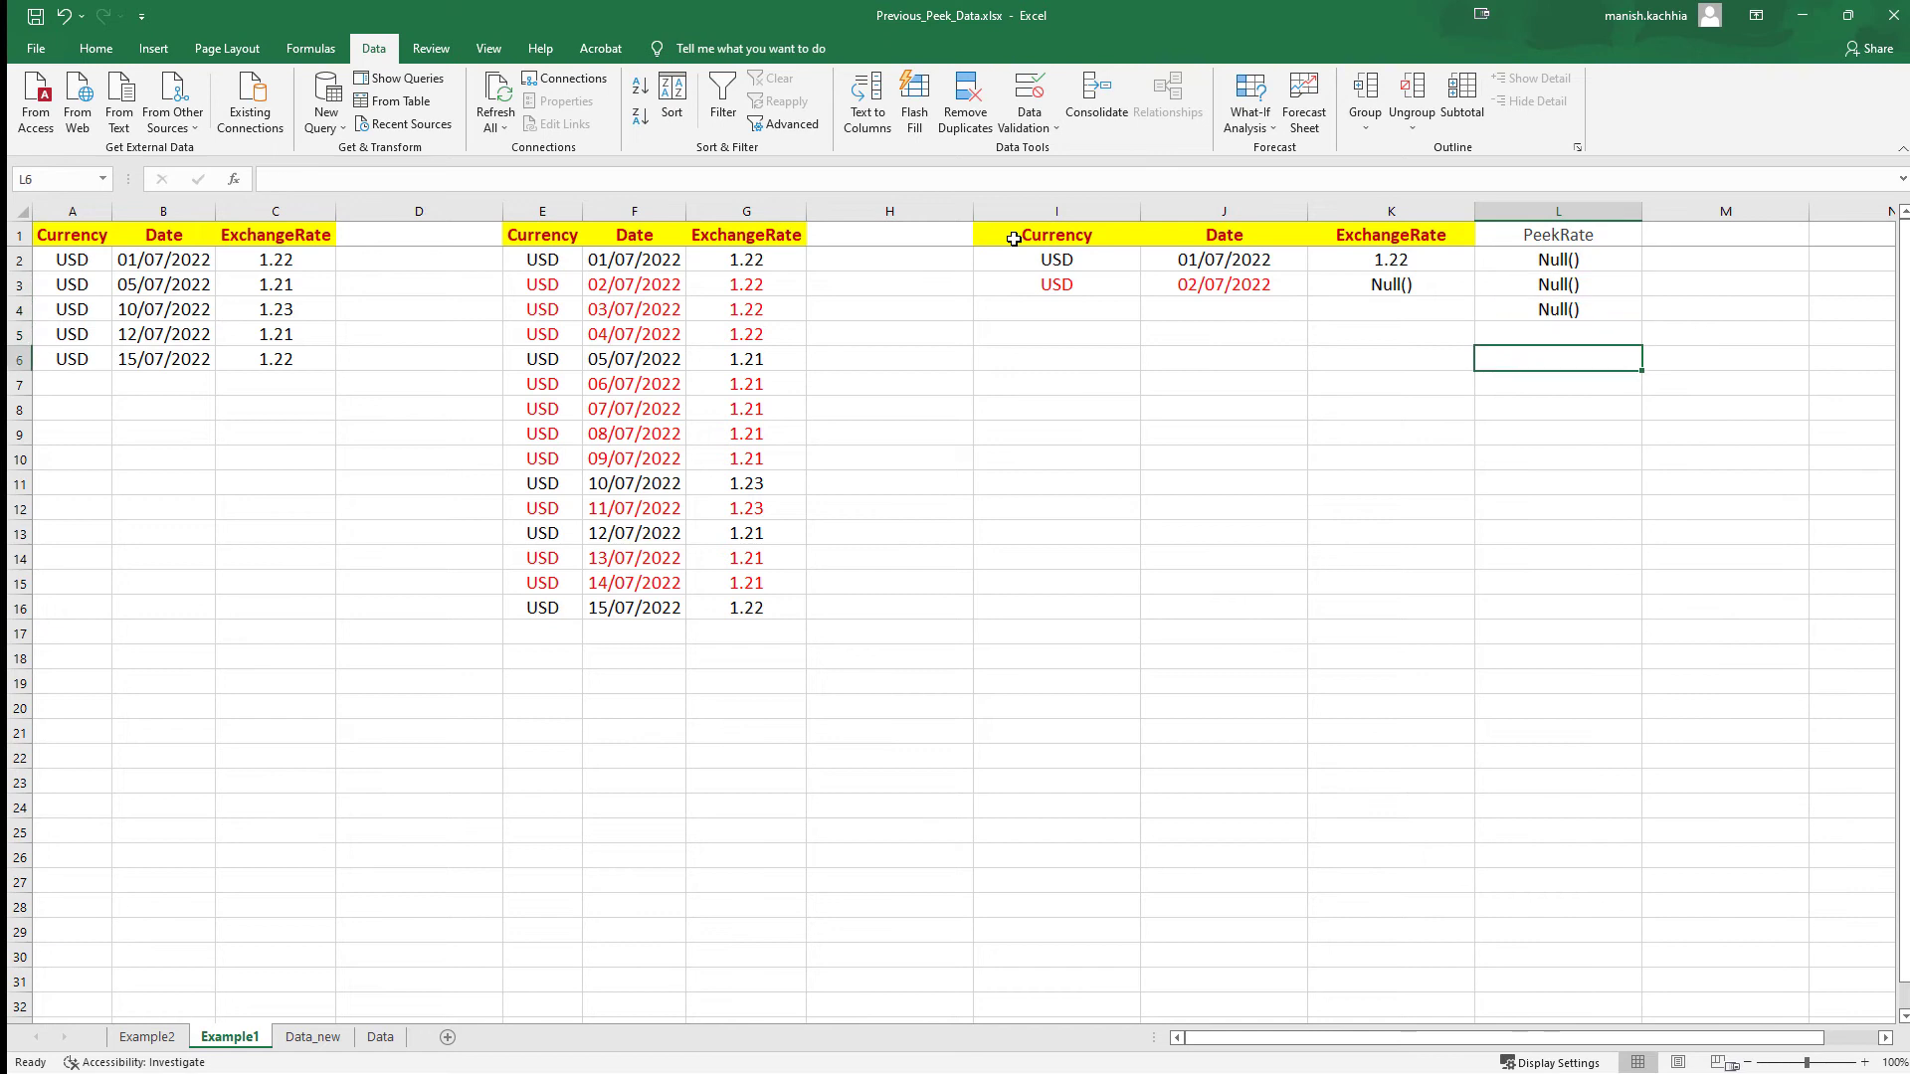
text(N)
key(Return)
text(N)
key(Return)
text(N N N )
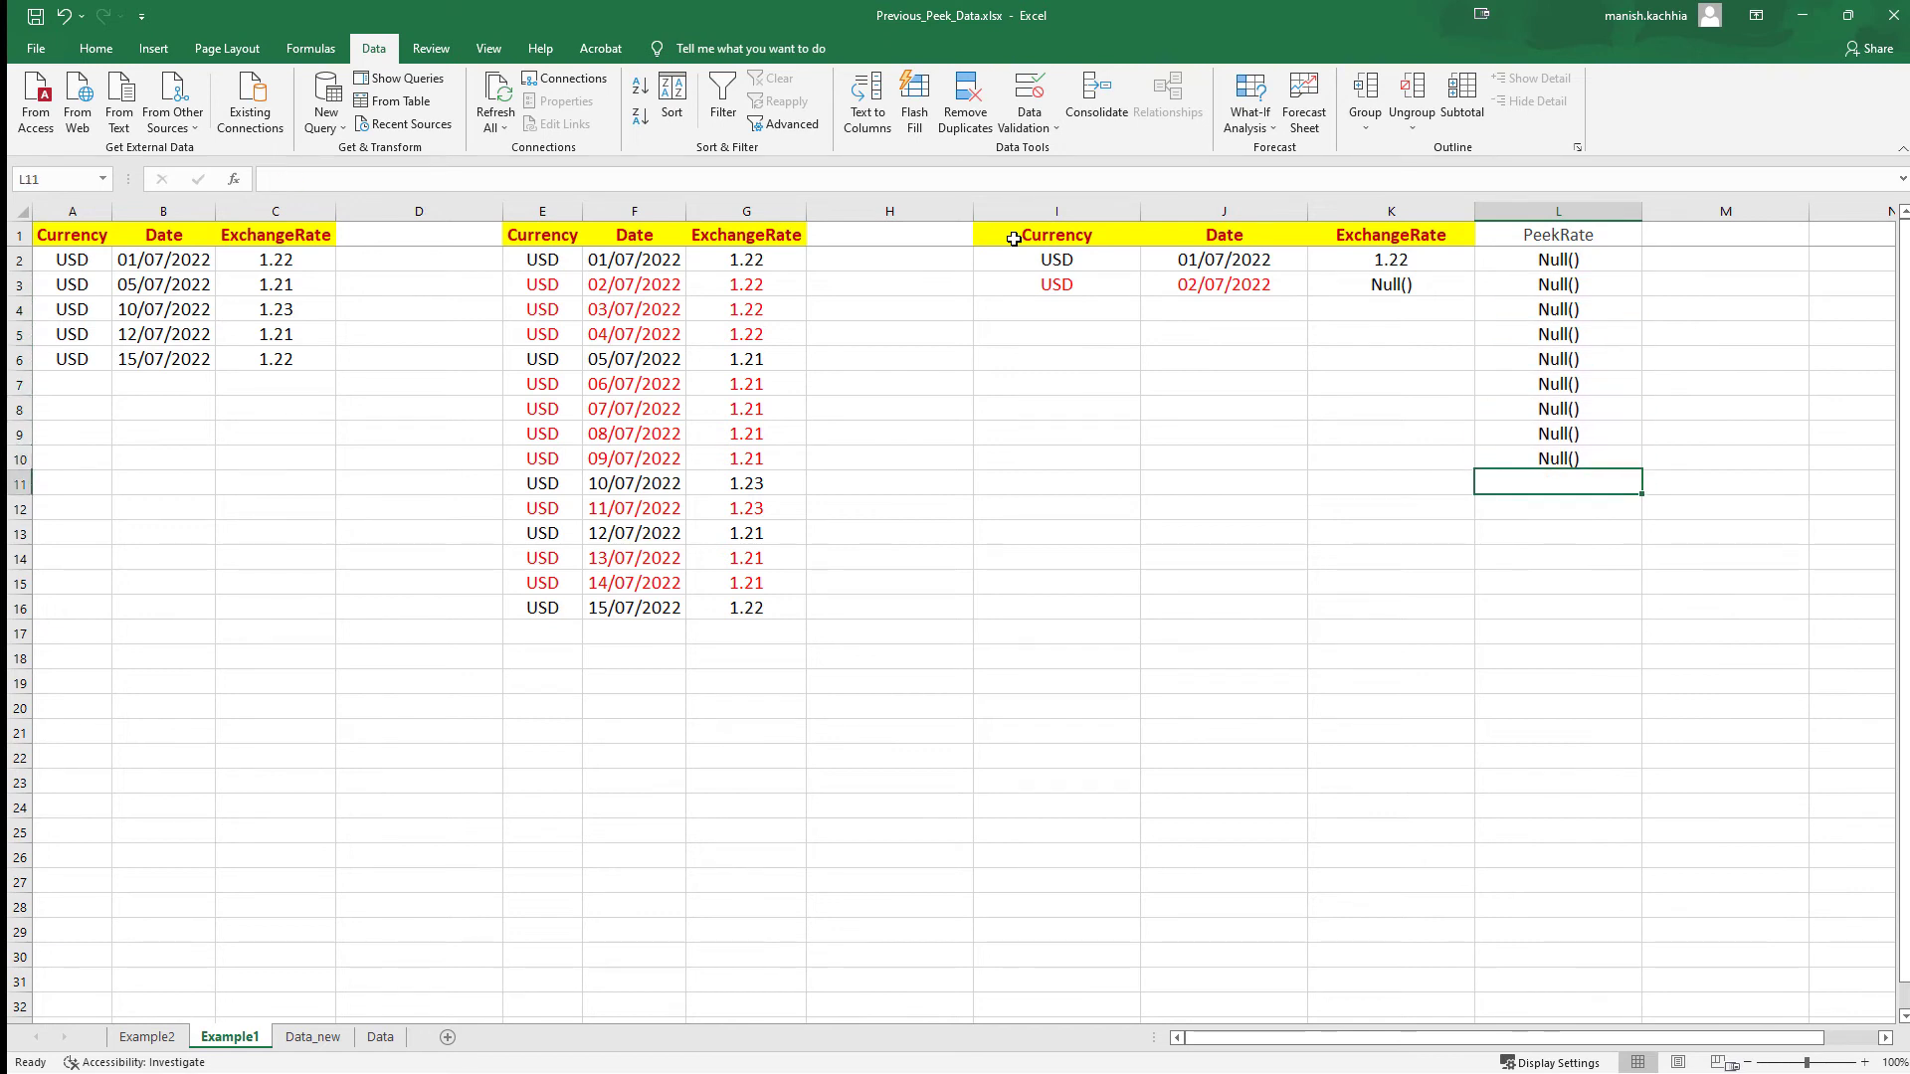
text(N N)
key(ctrl+Return)
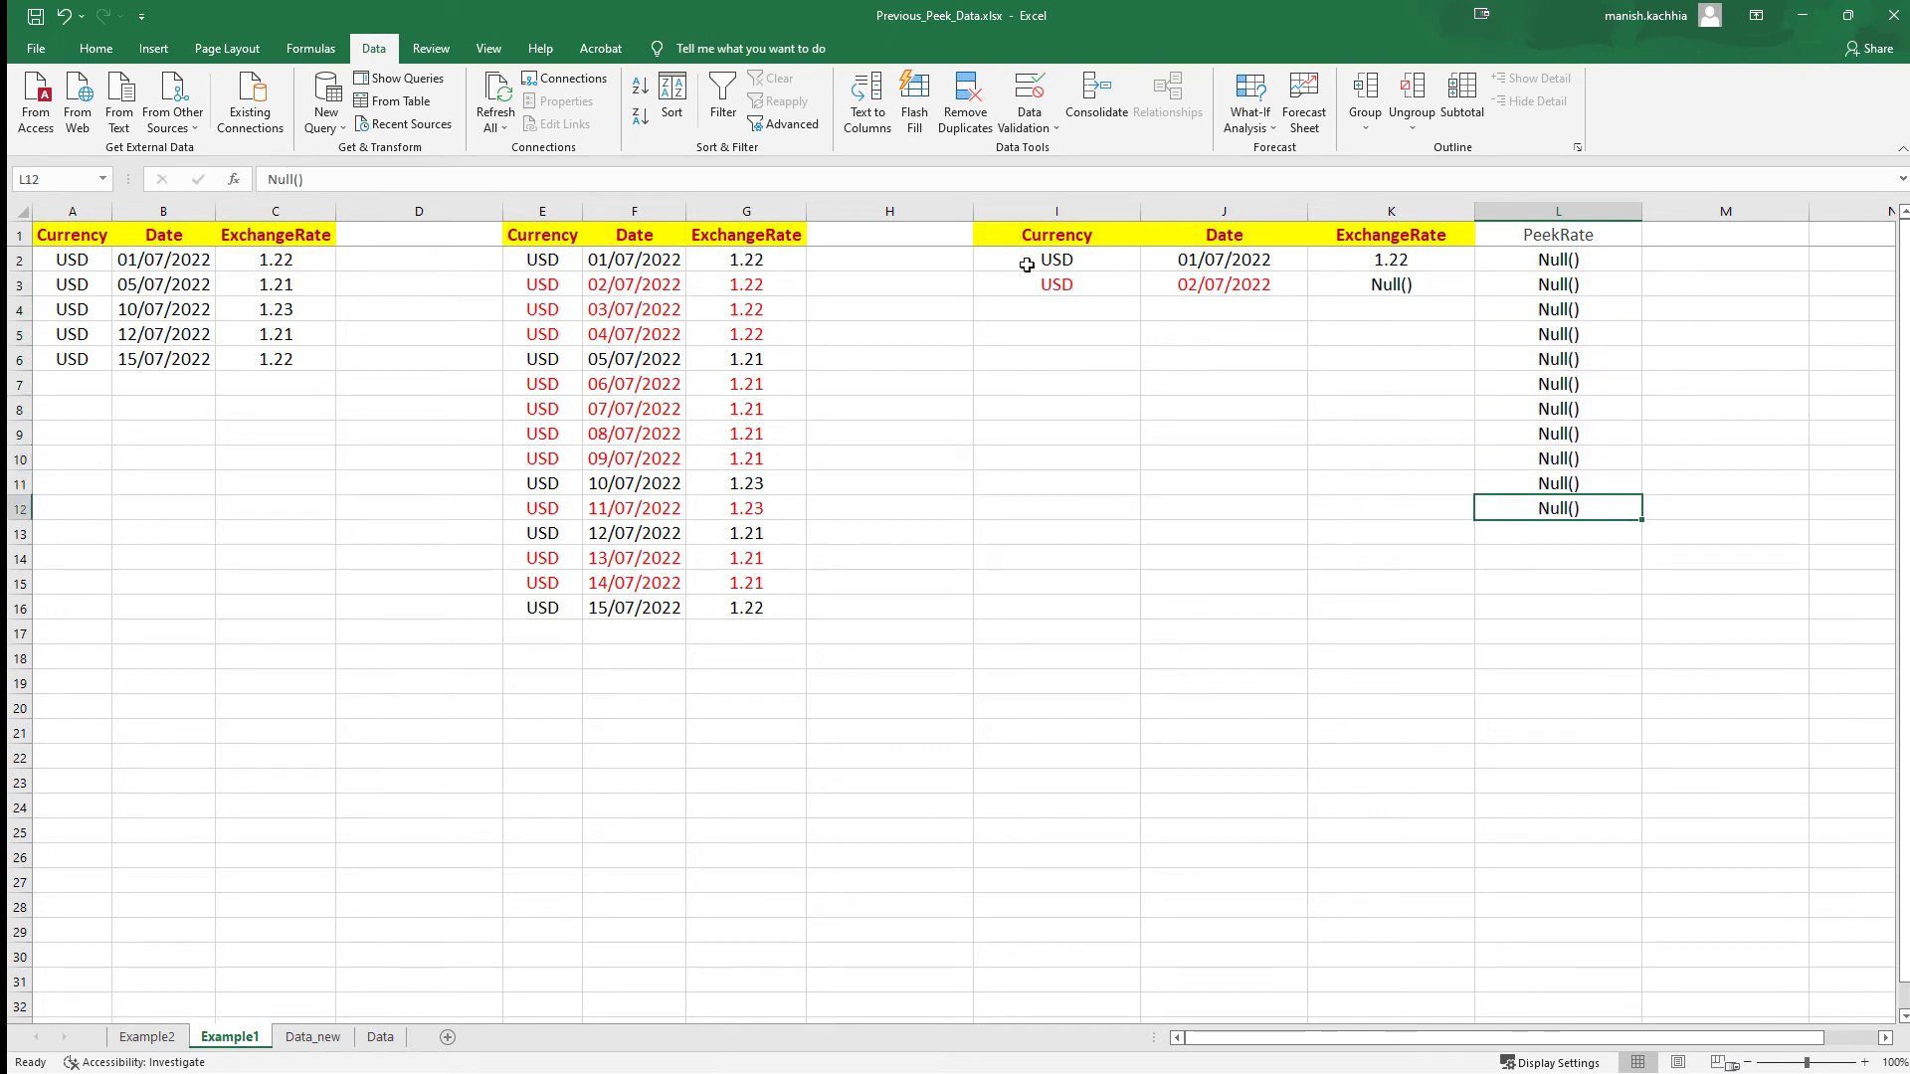
Step: Compare the ExchangeRate and PeekRate cells of the 01/07/2022 row in the copied example table
click(1391, 260)
click(1389, 378)
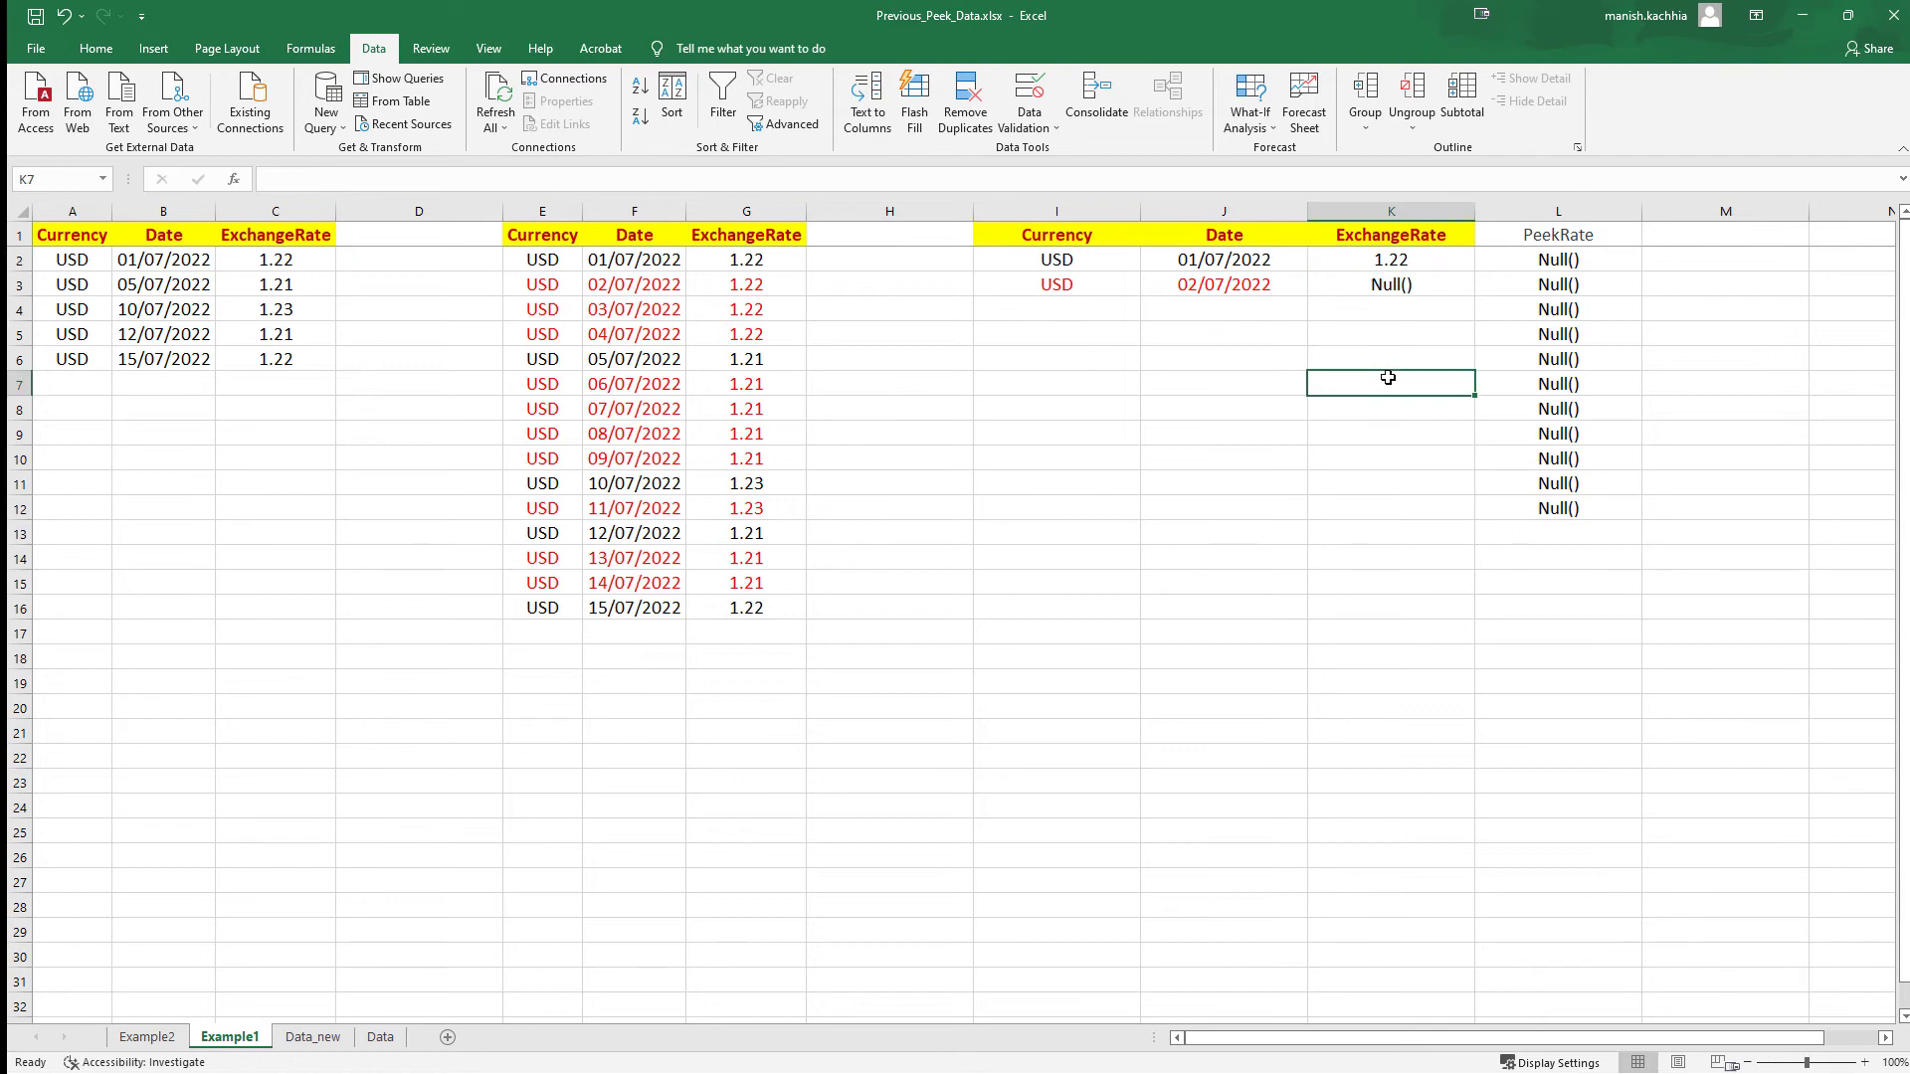
click(1399, 262)
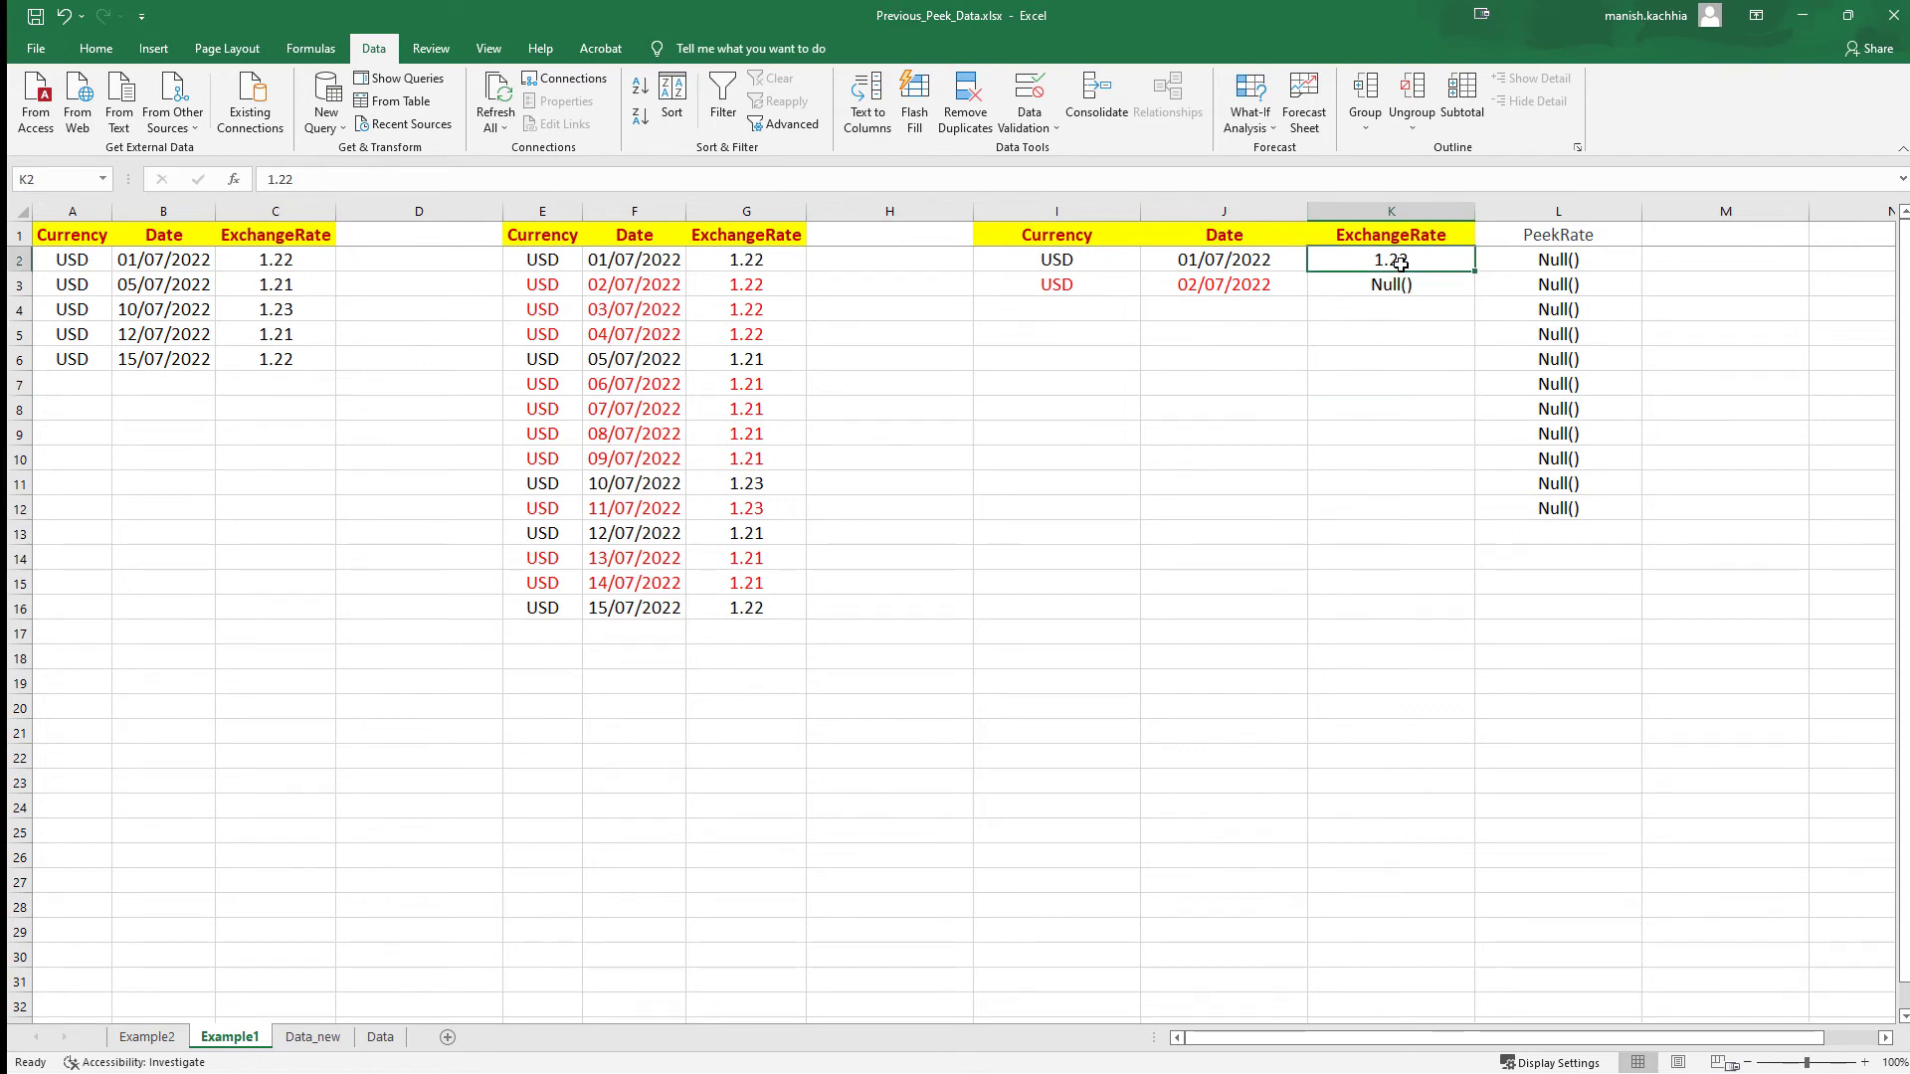
click(1554, 262)
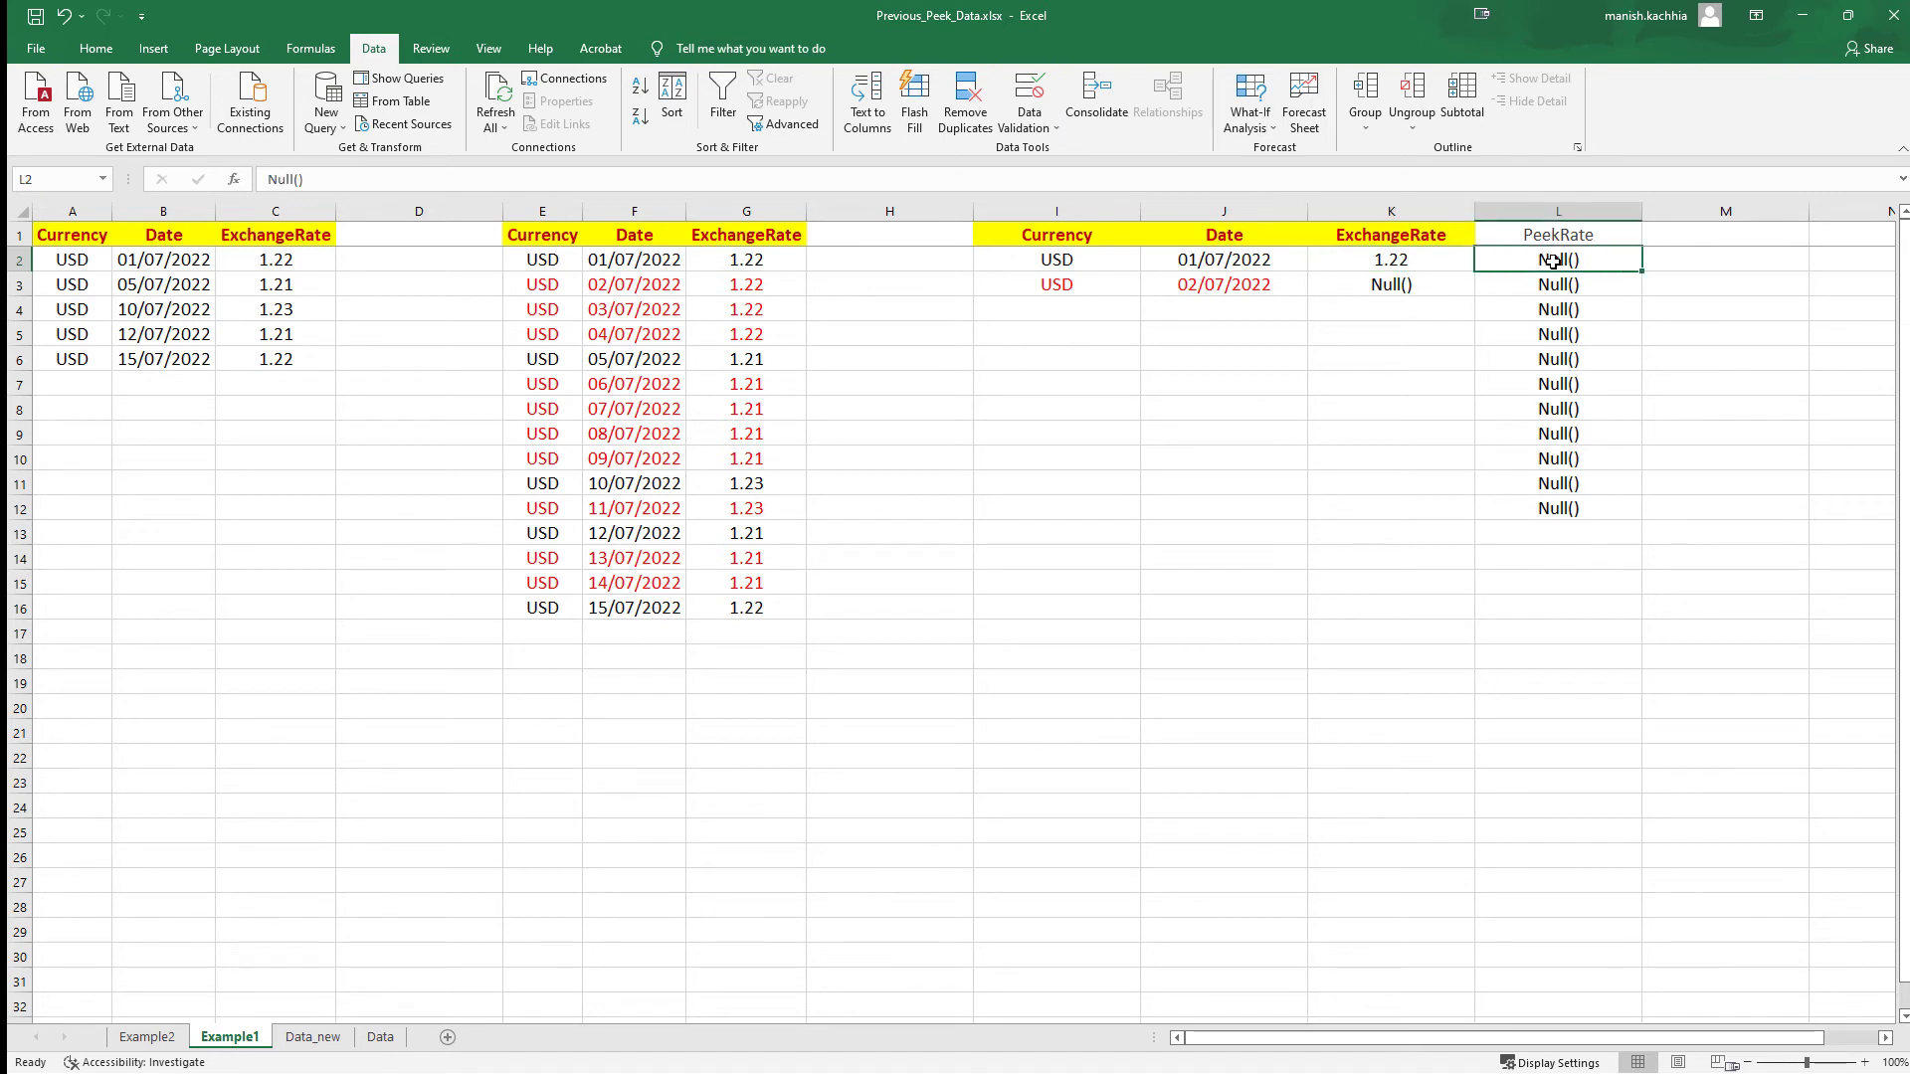
Step: Switch to the Qlik Sense load script and change the PeekRate expression in Final_Data to IF(Not IsNull(ExchangeRate), ExchangeRate, Peek(PeekRate))
key(alt+Tab)
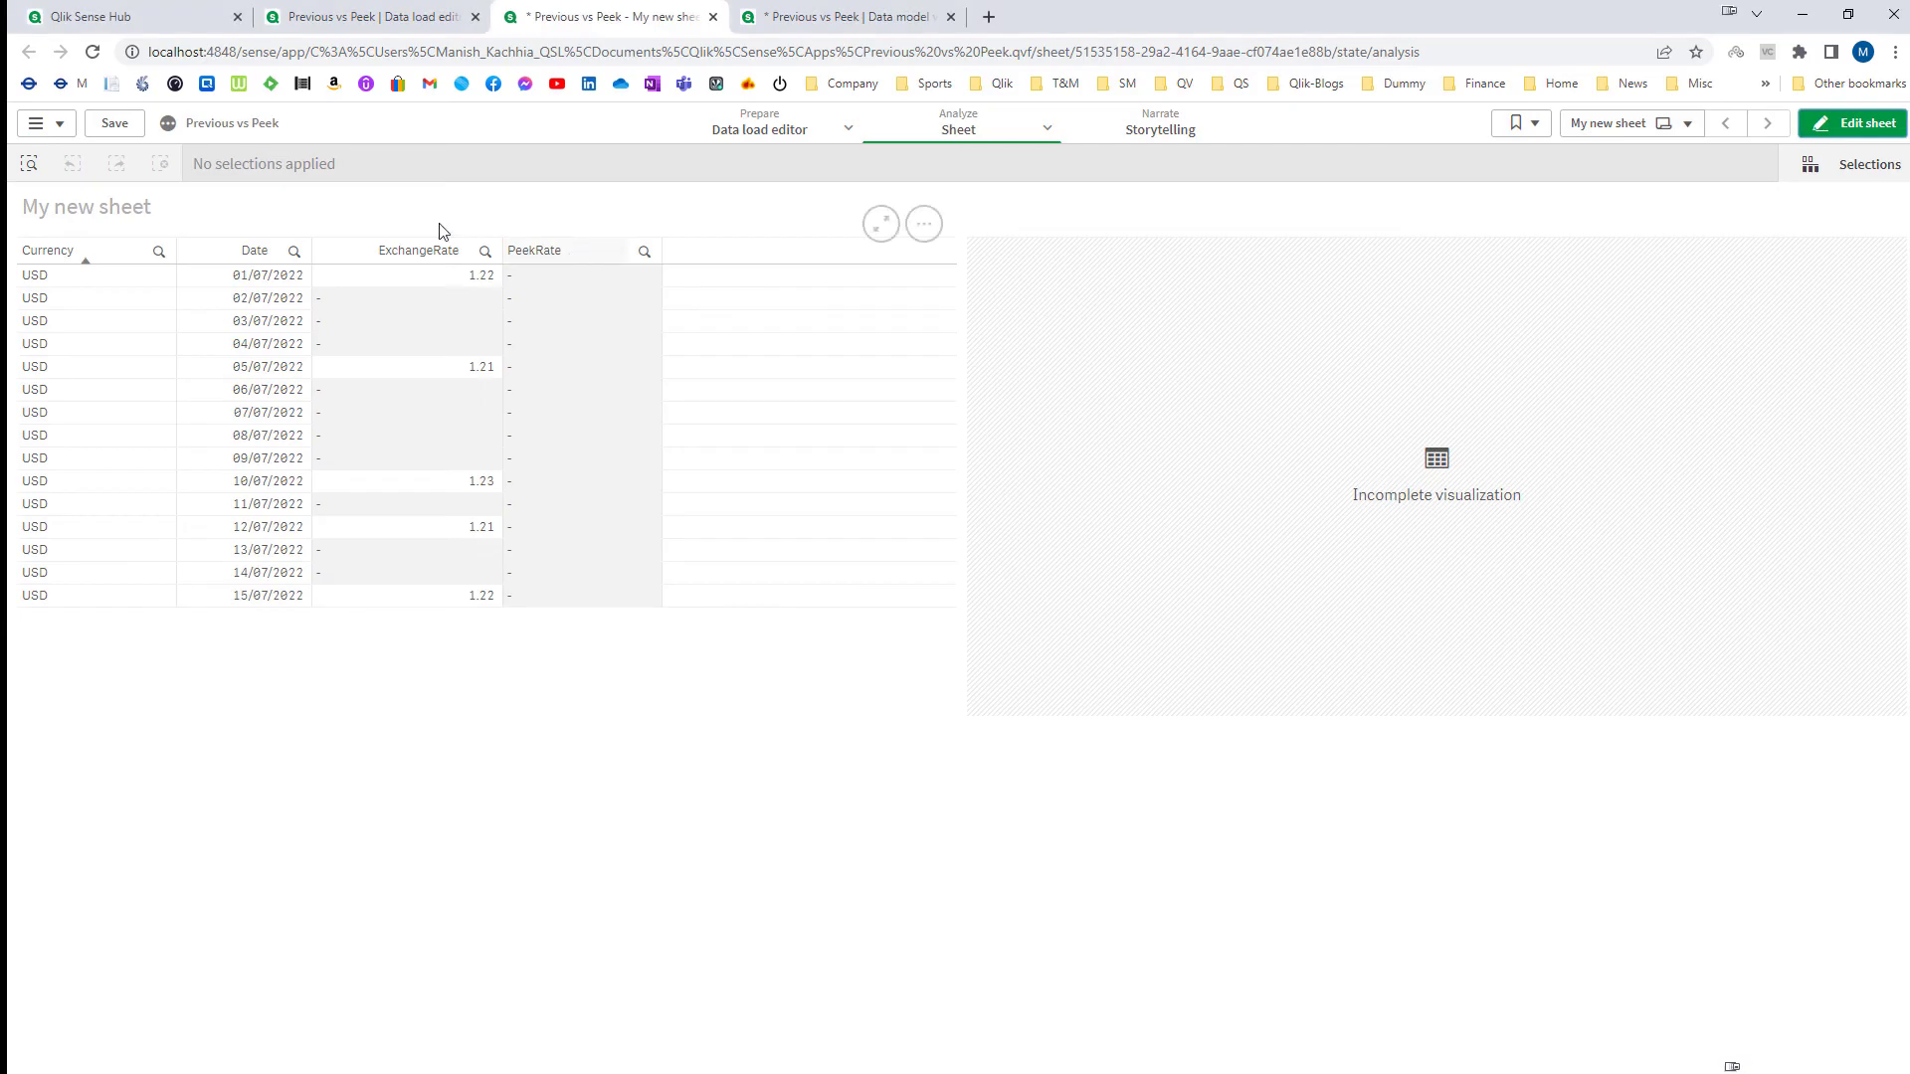
click(334, 8)
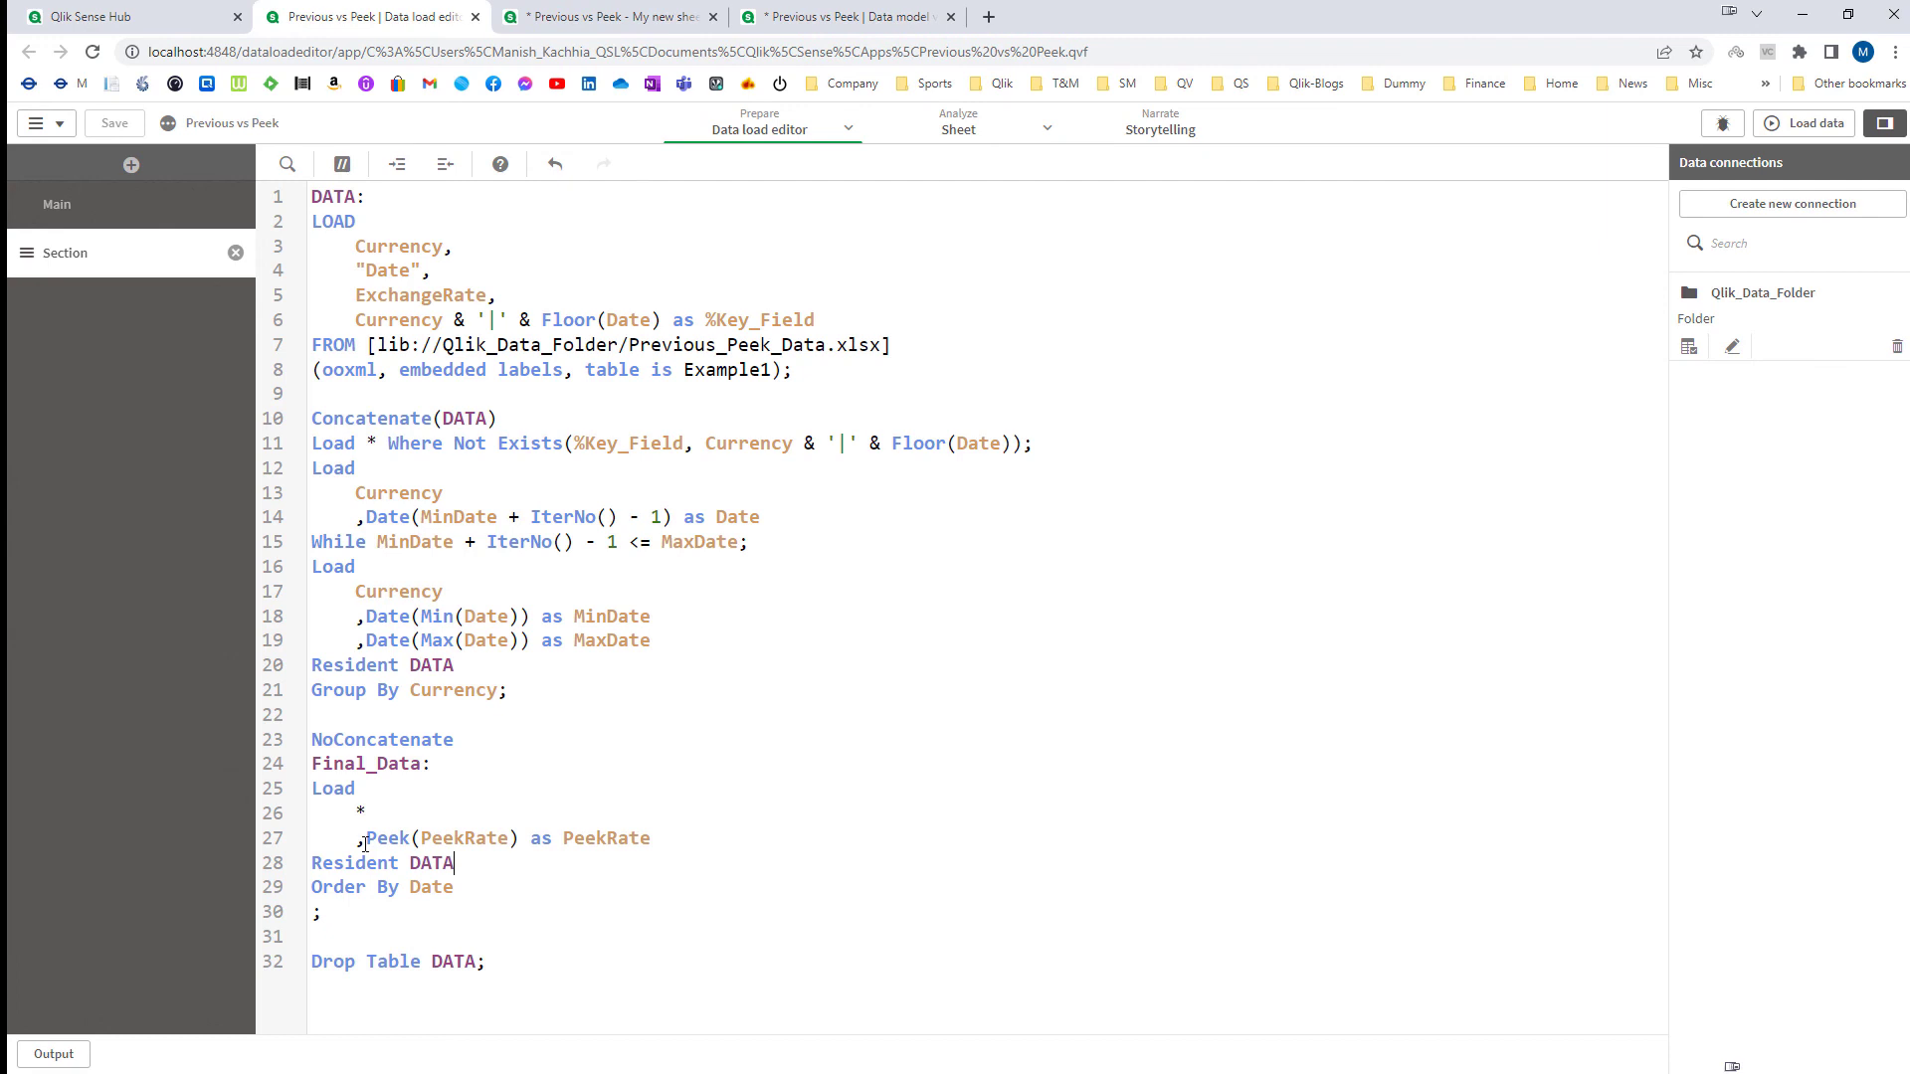
text(IF(Not Is)
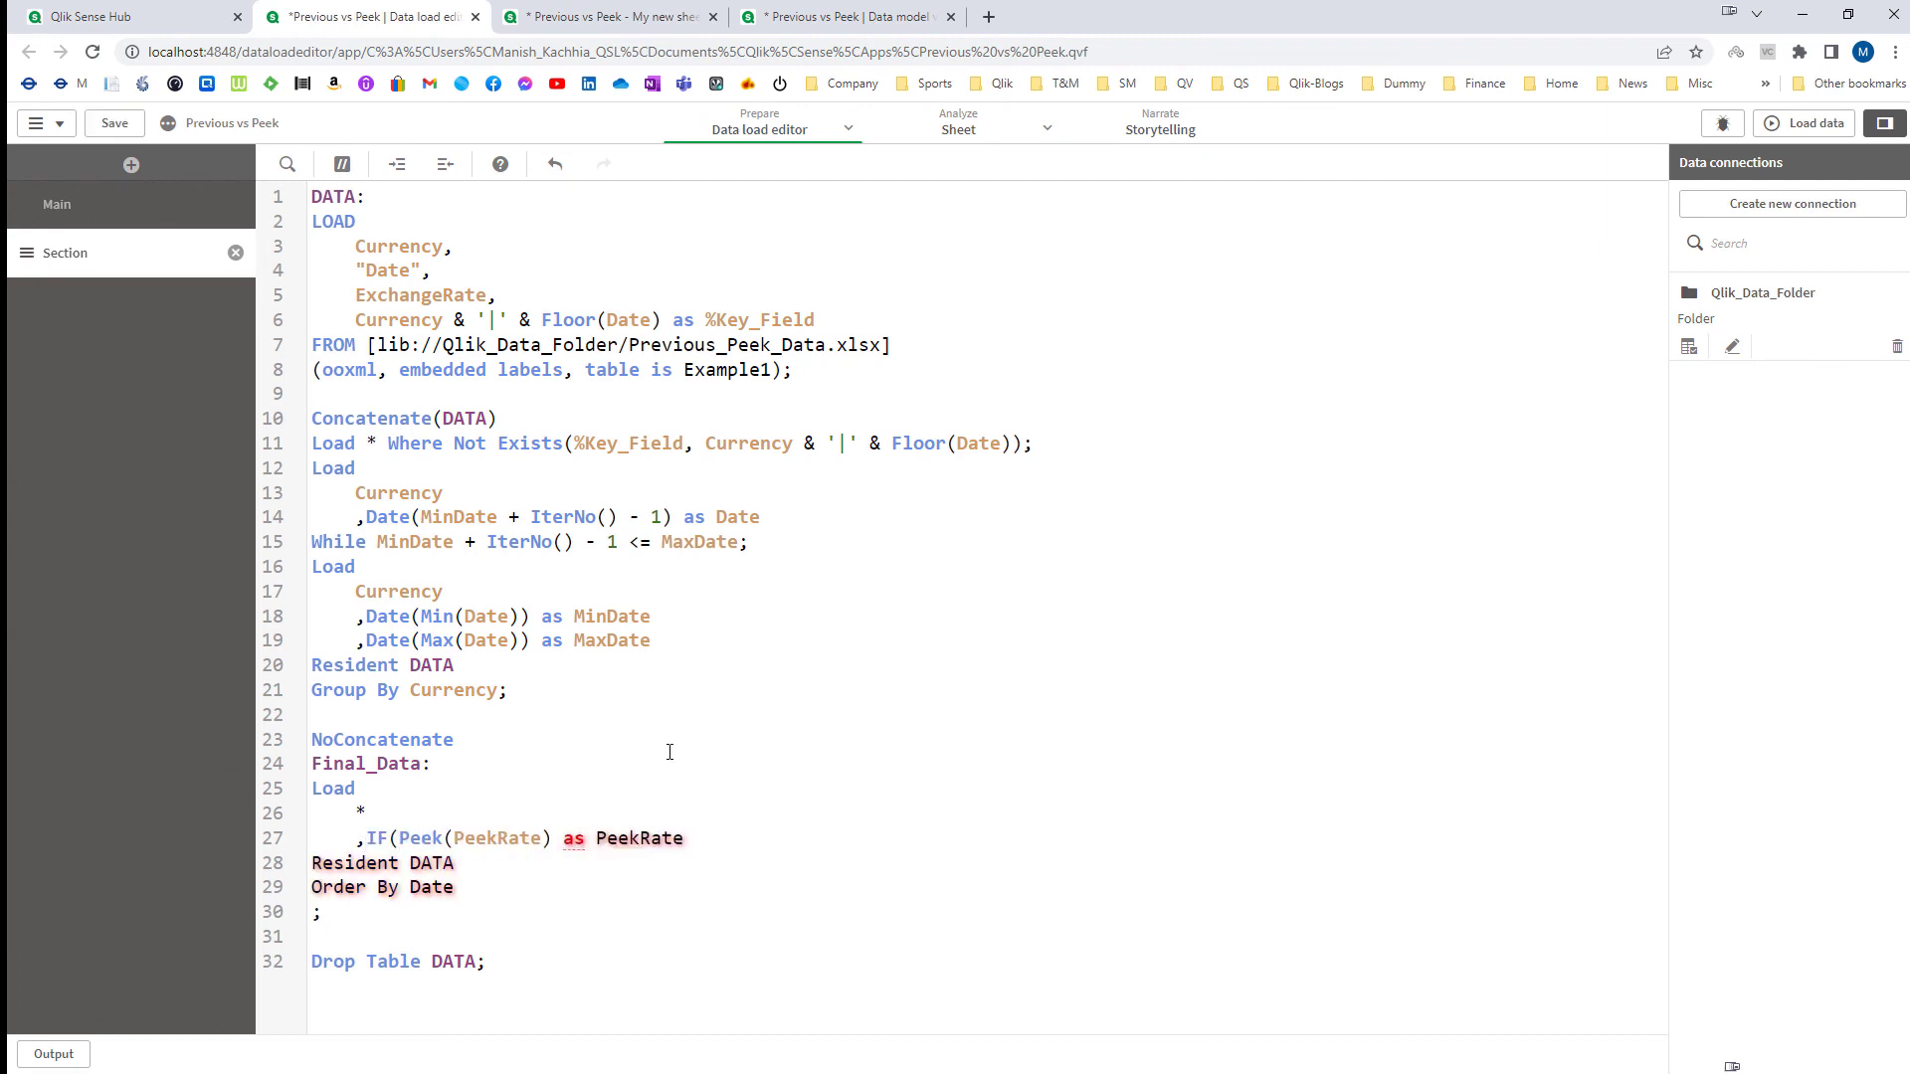
text(Null(Exch)
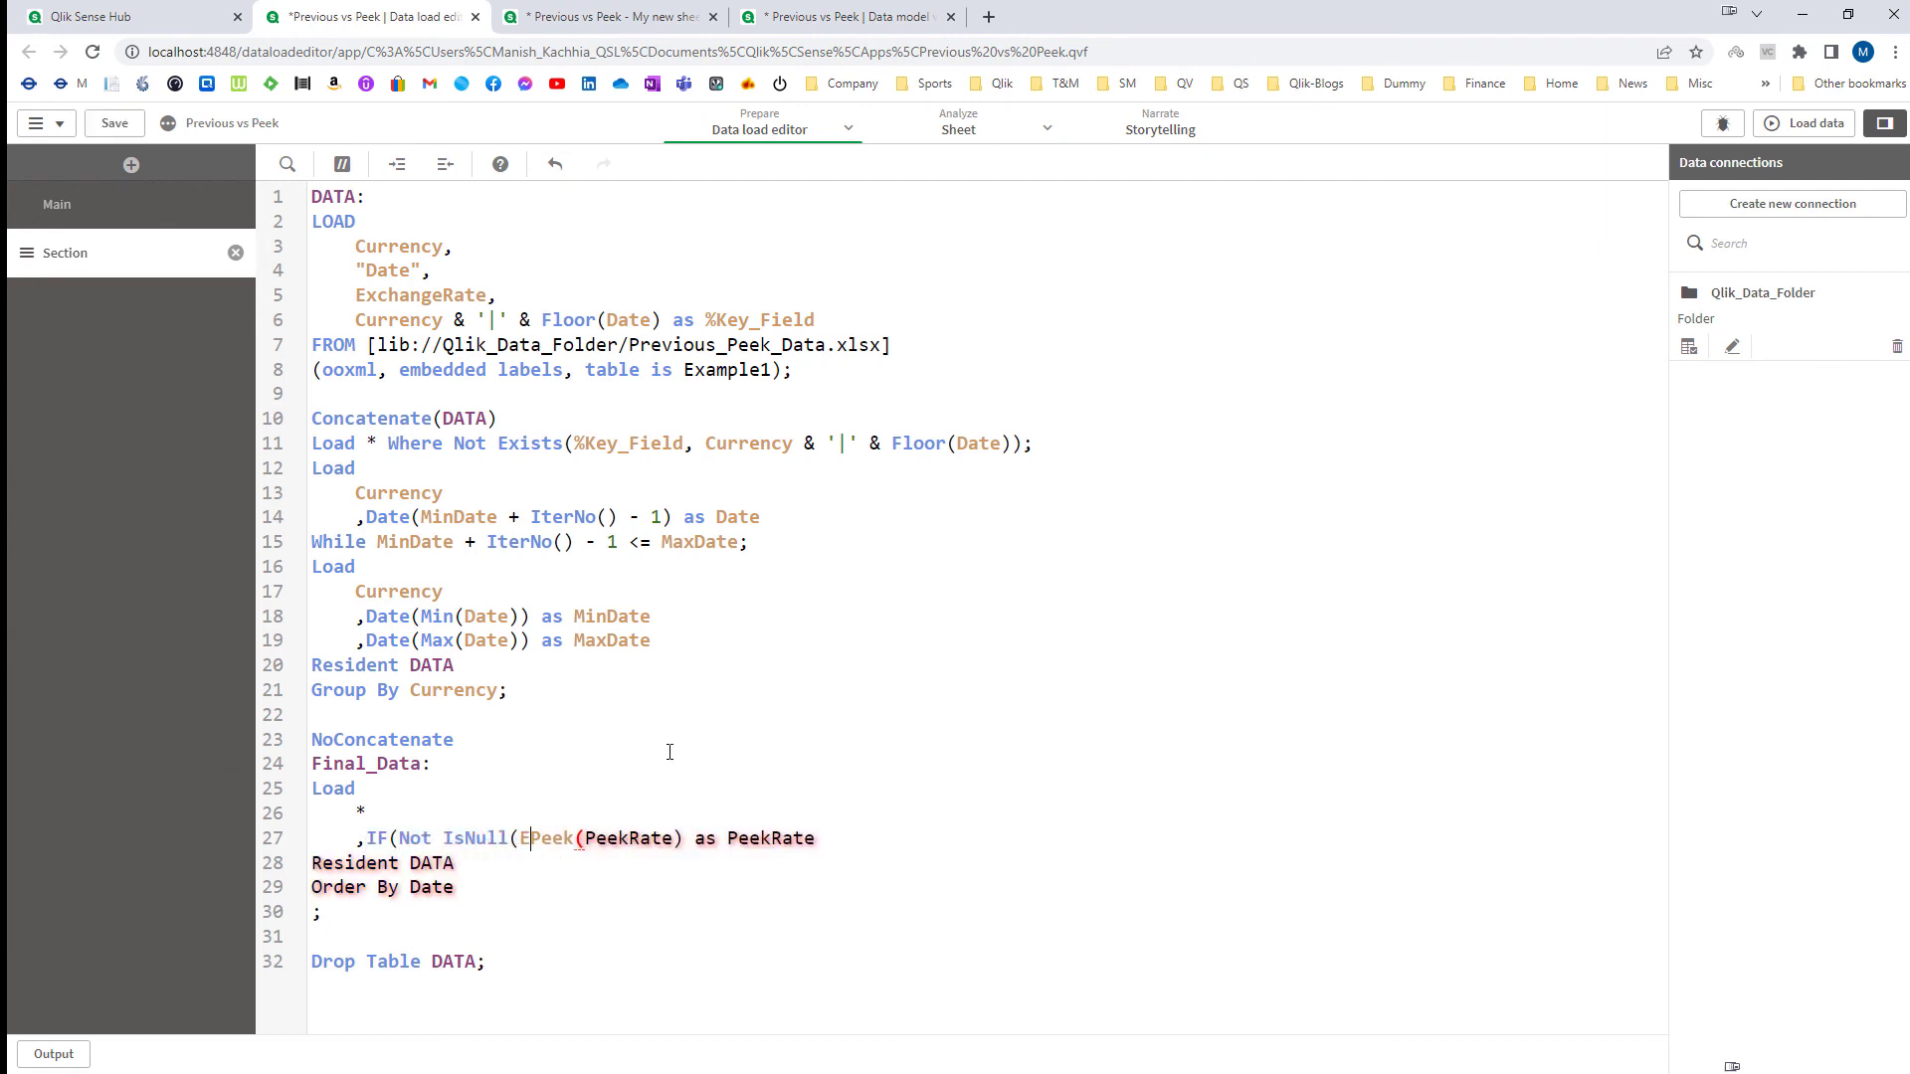
key(Return)
text())
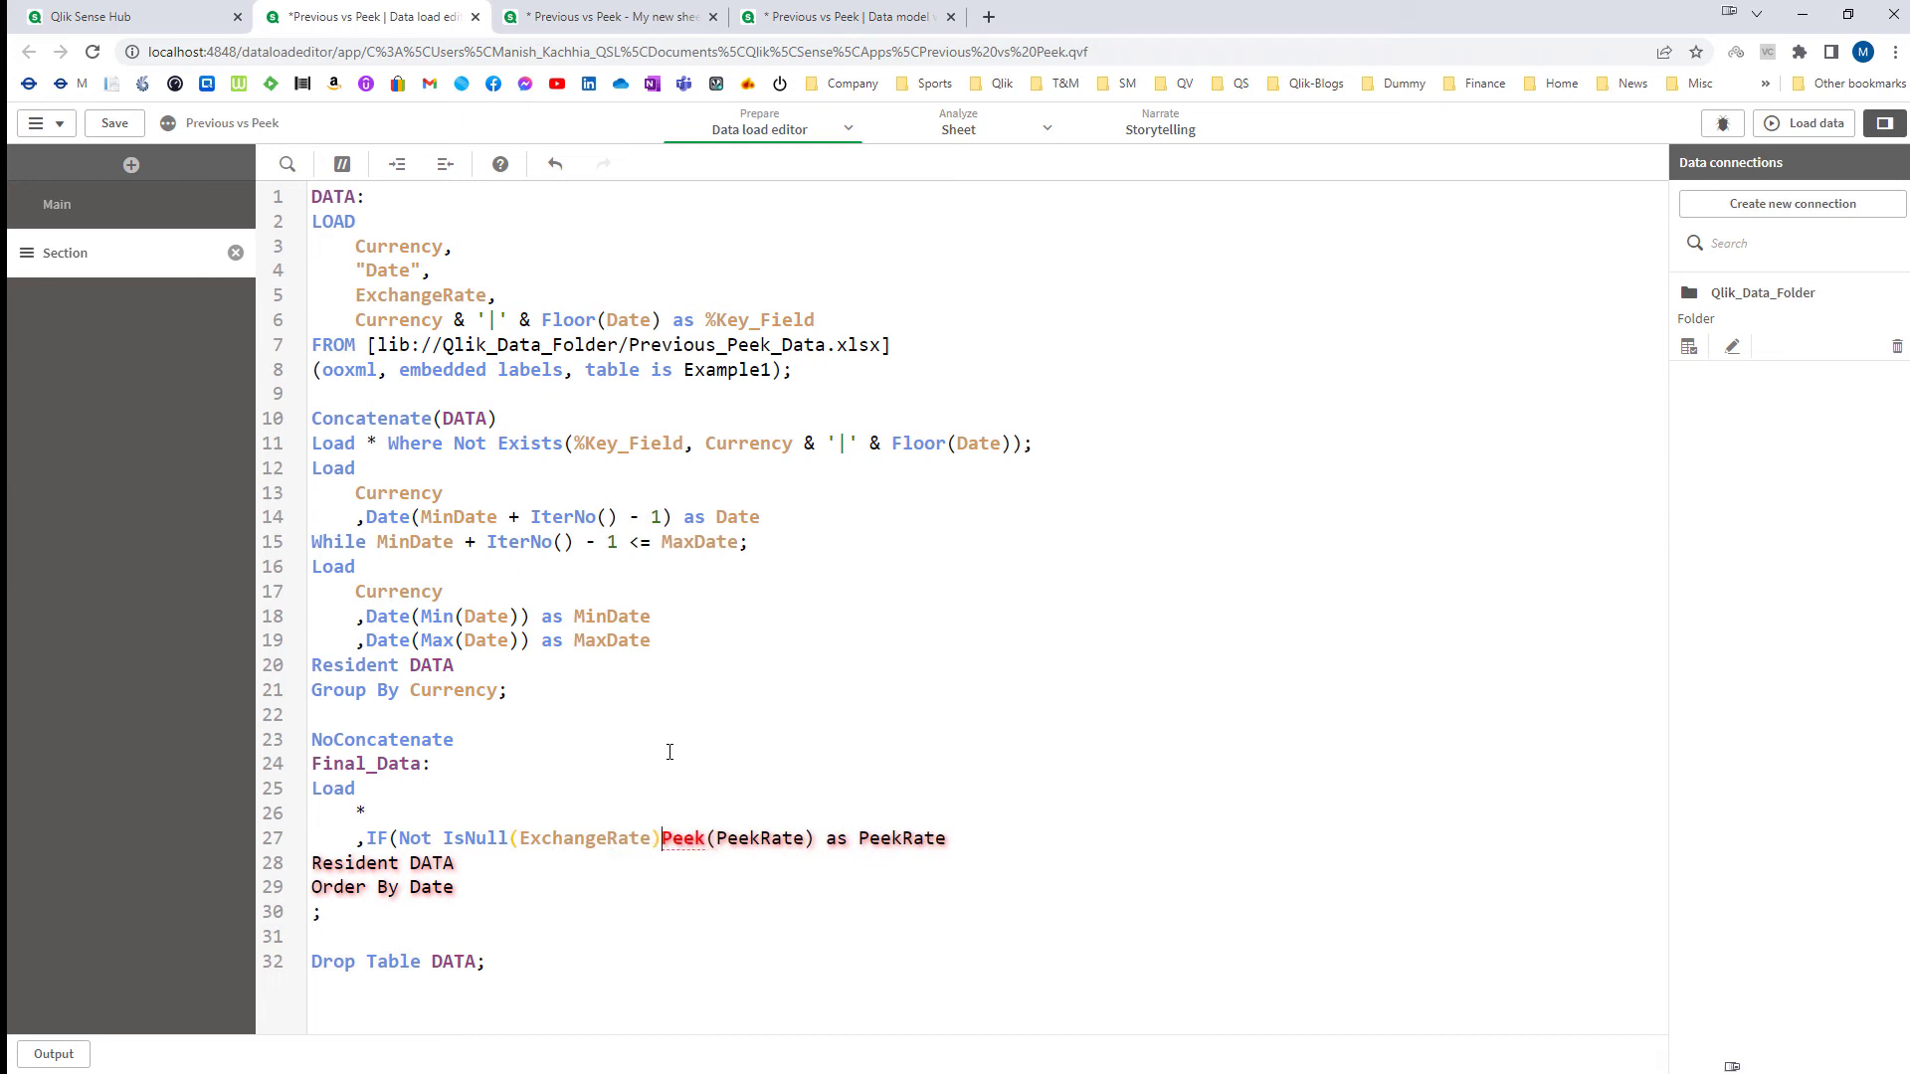
text(, )
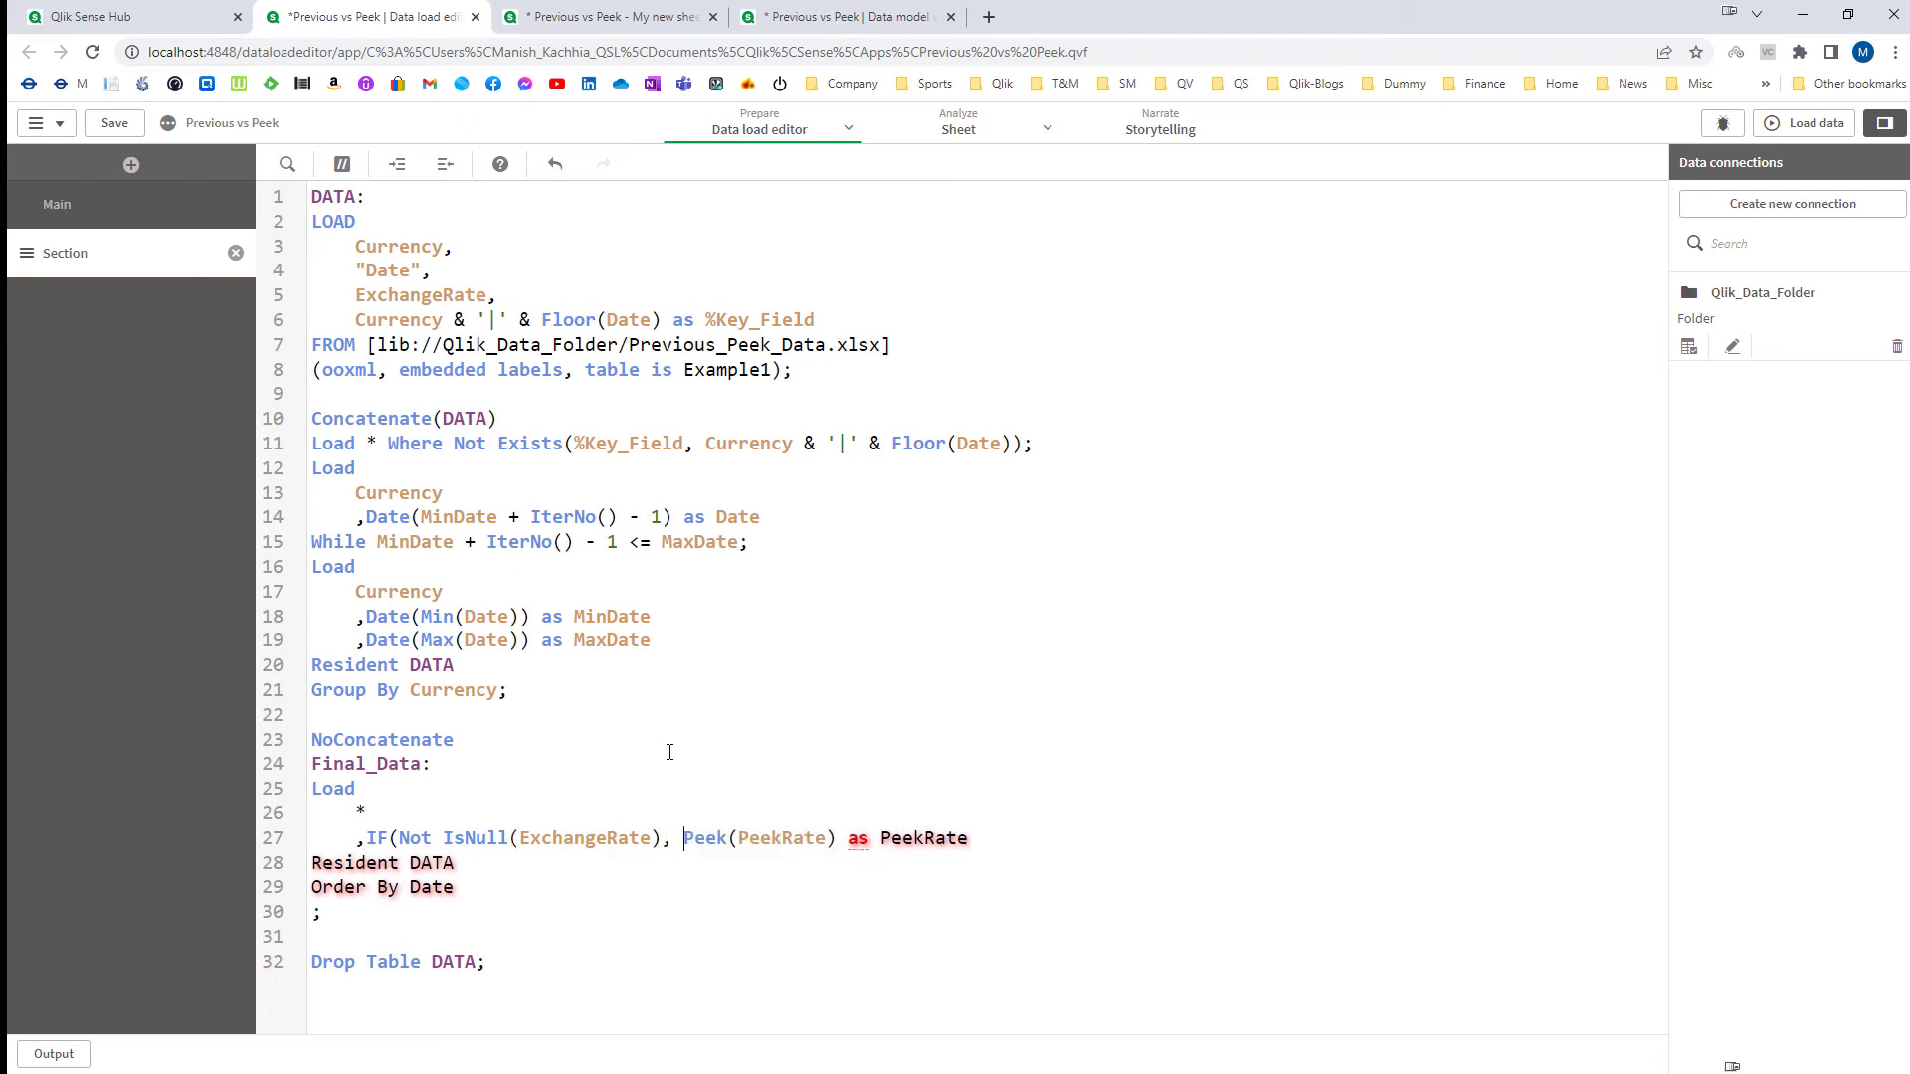
text(Exch)
key(Return)
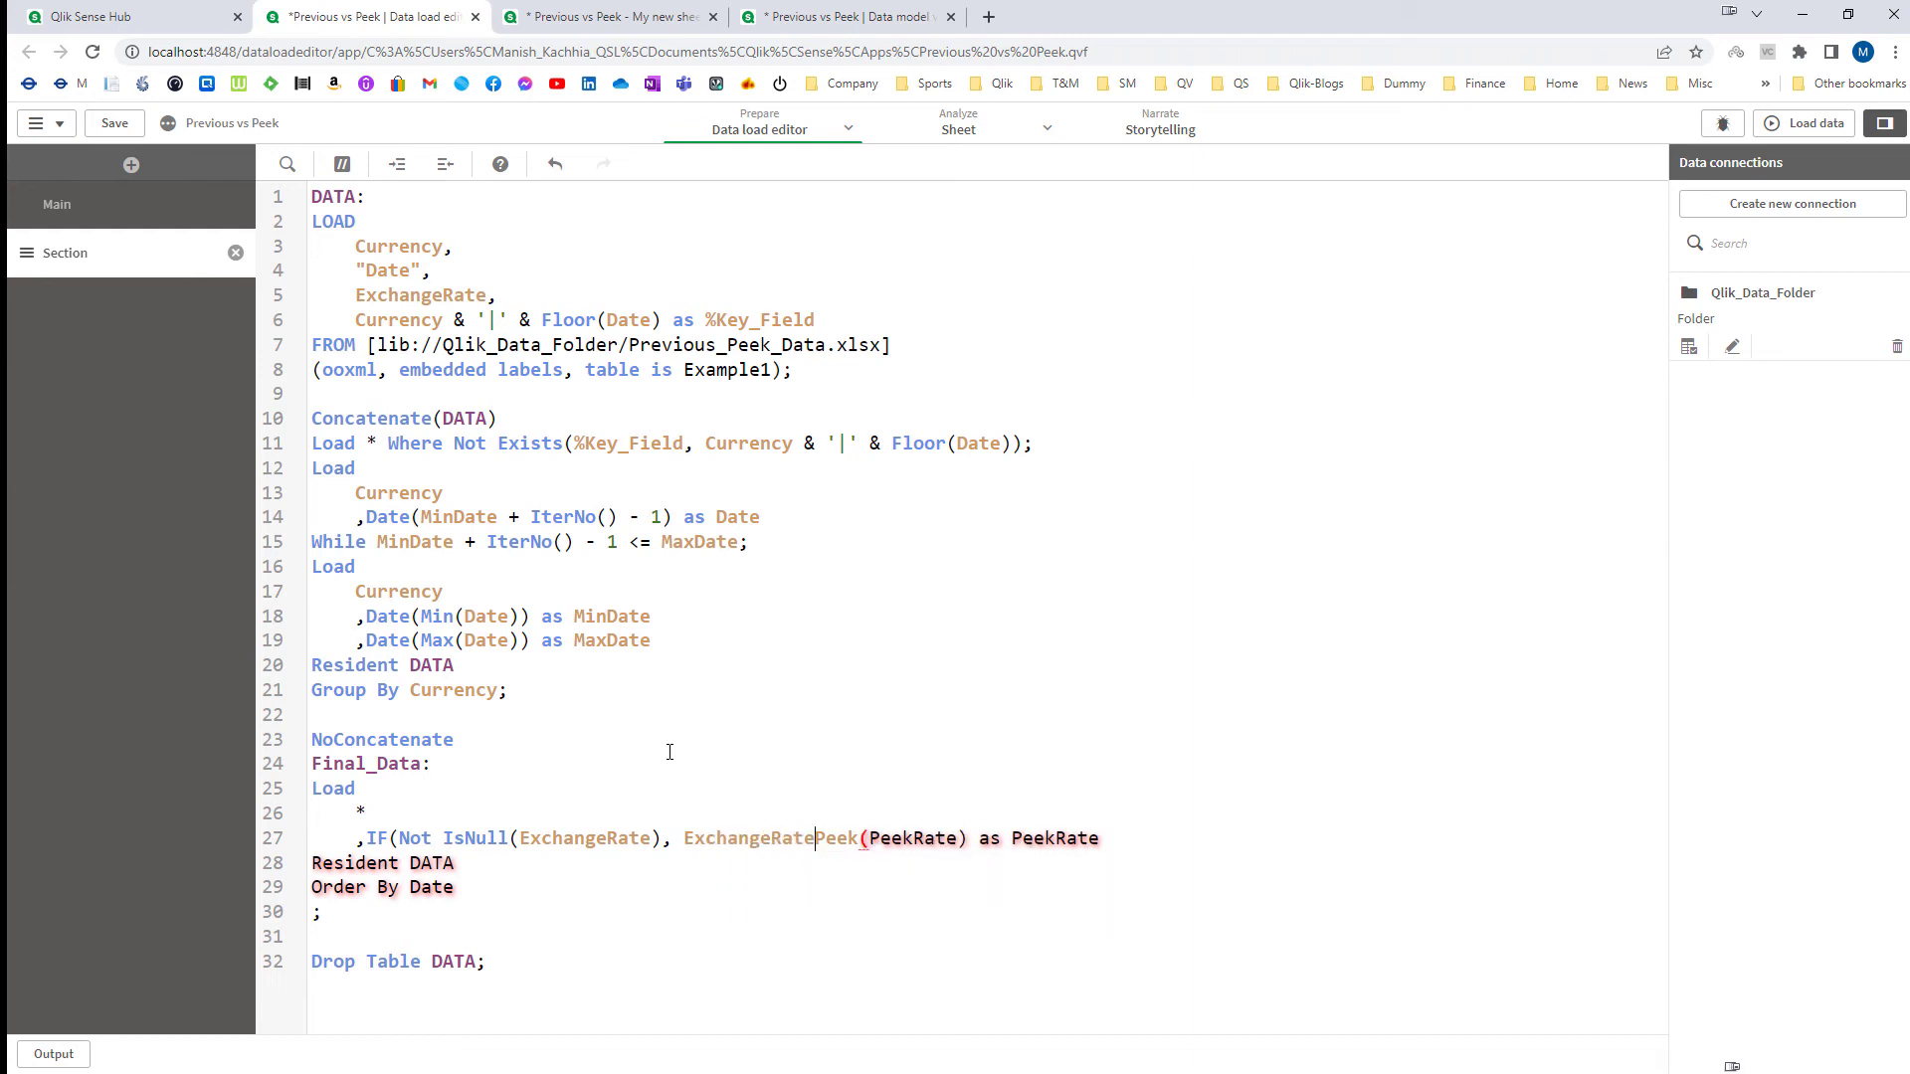
text(,)
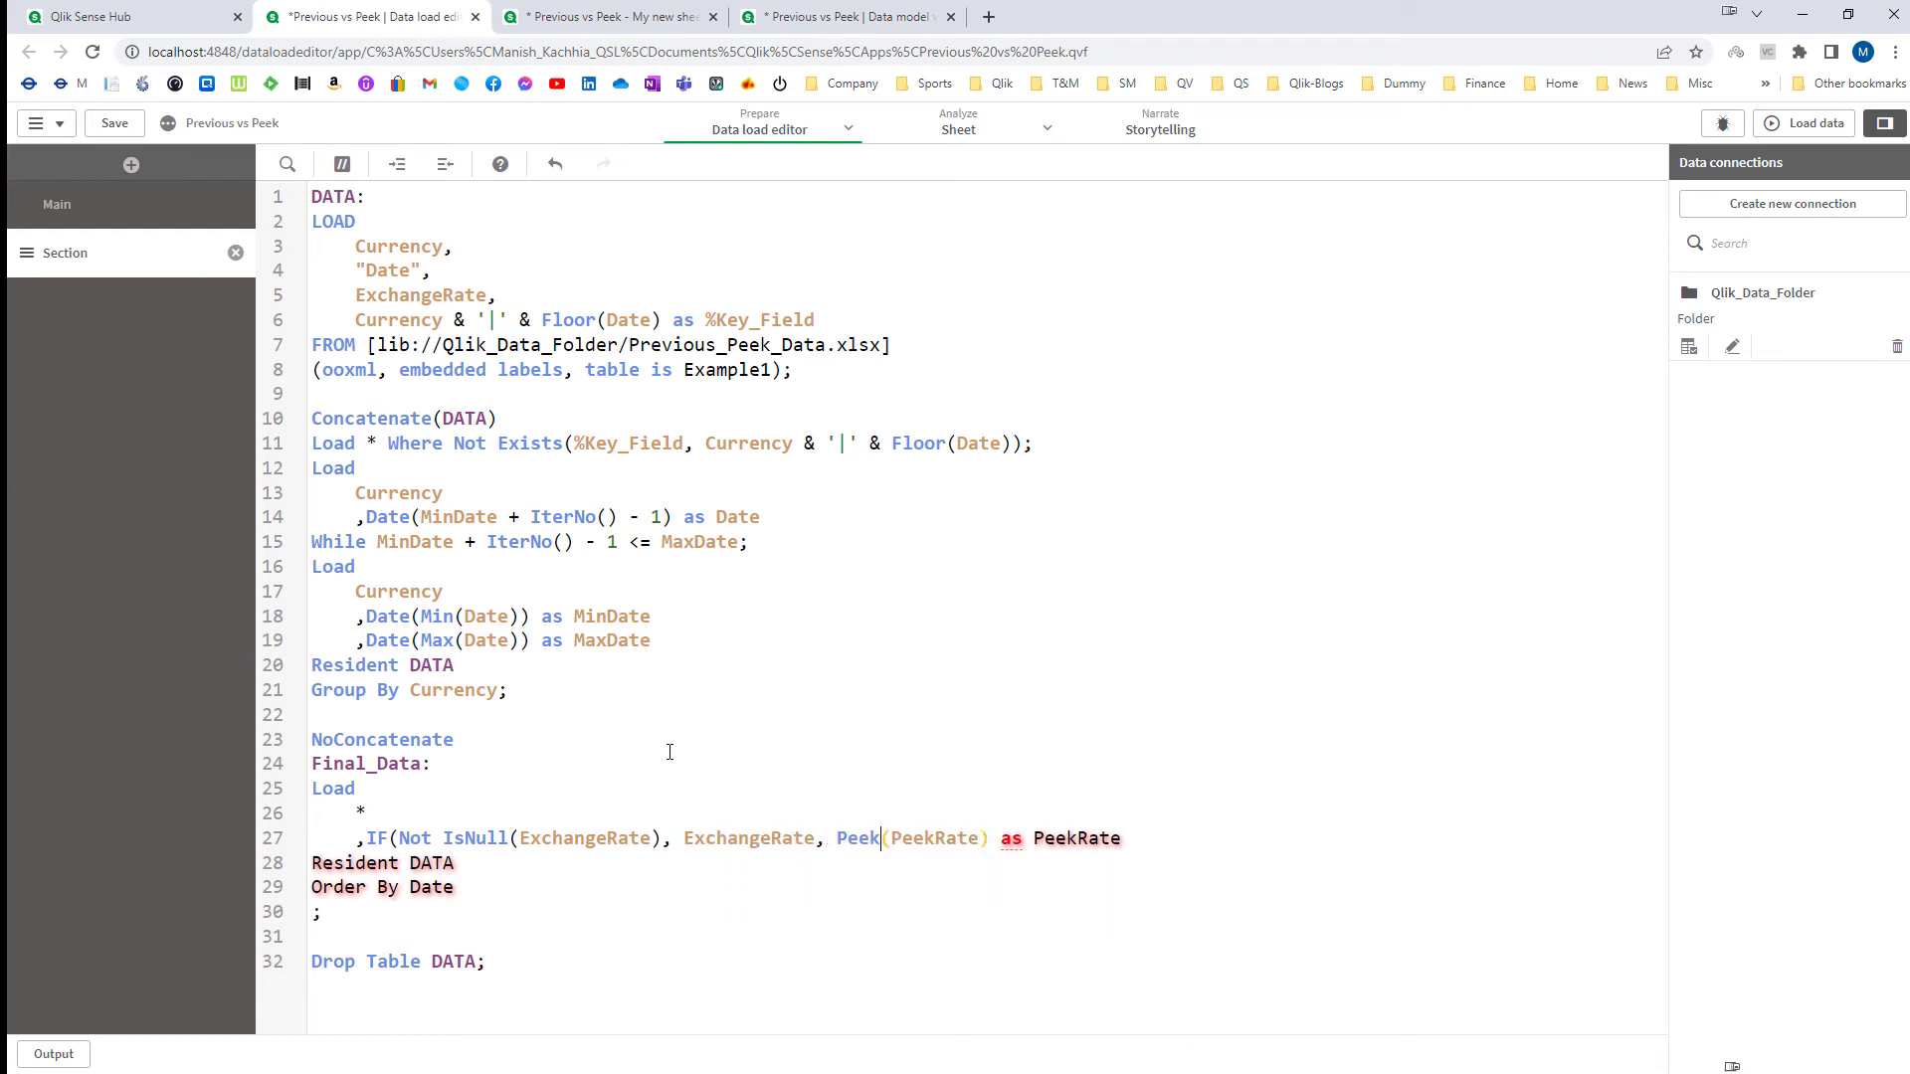
key(Right)
key(Right)
key(Right)
key(Right)
key(Right)
key(Right)
key(Right)
key(Right)
key(Right)
key(Right)
text())
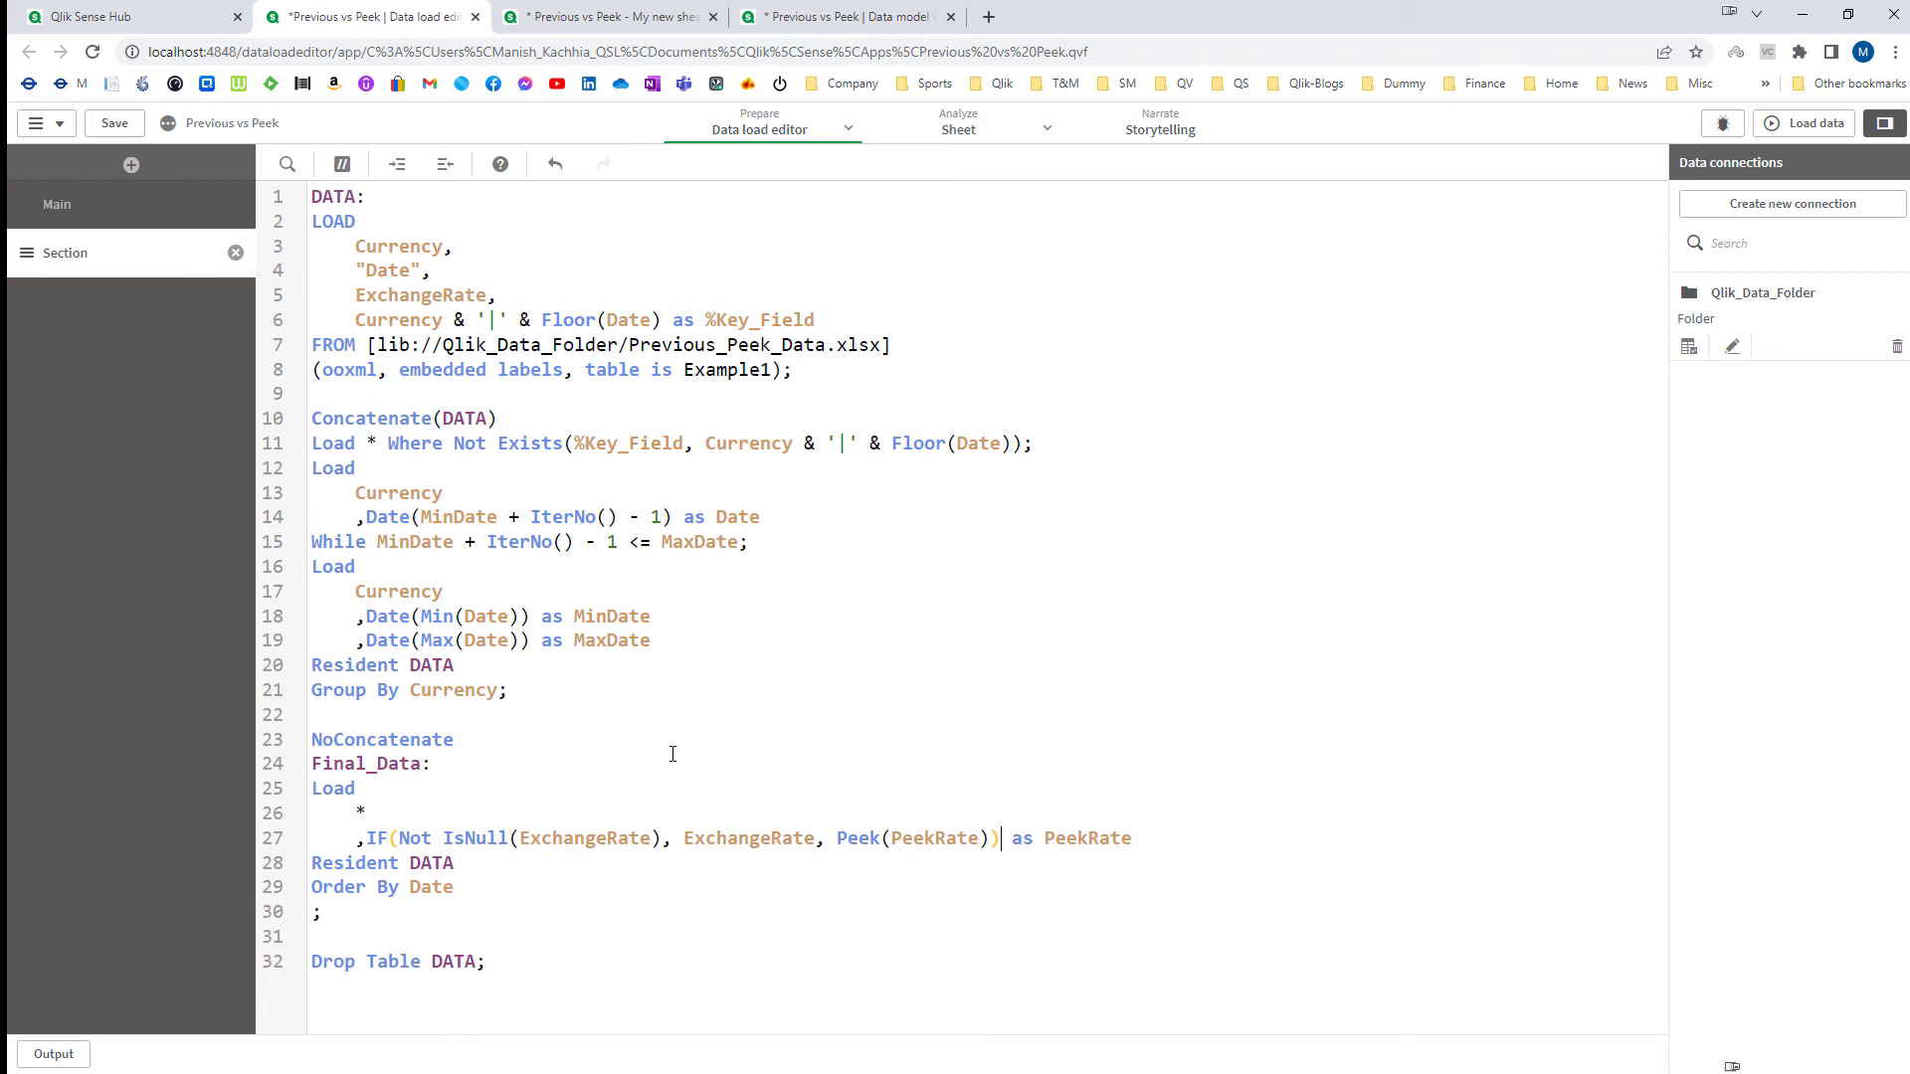
Step: Run the data load with the Peek-based script and open My new sheet to check the PeekRate column
click(1805, 122)
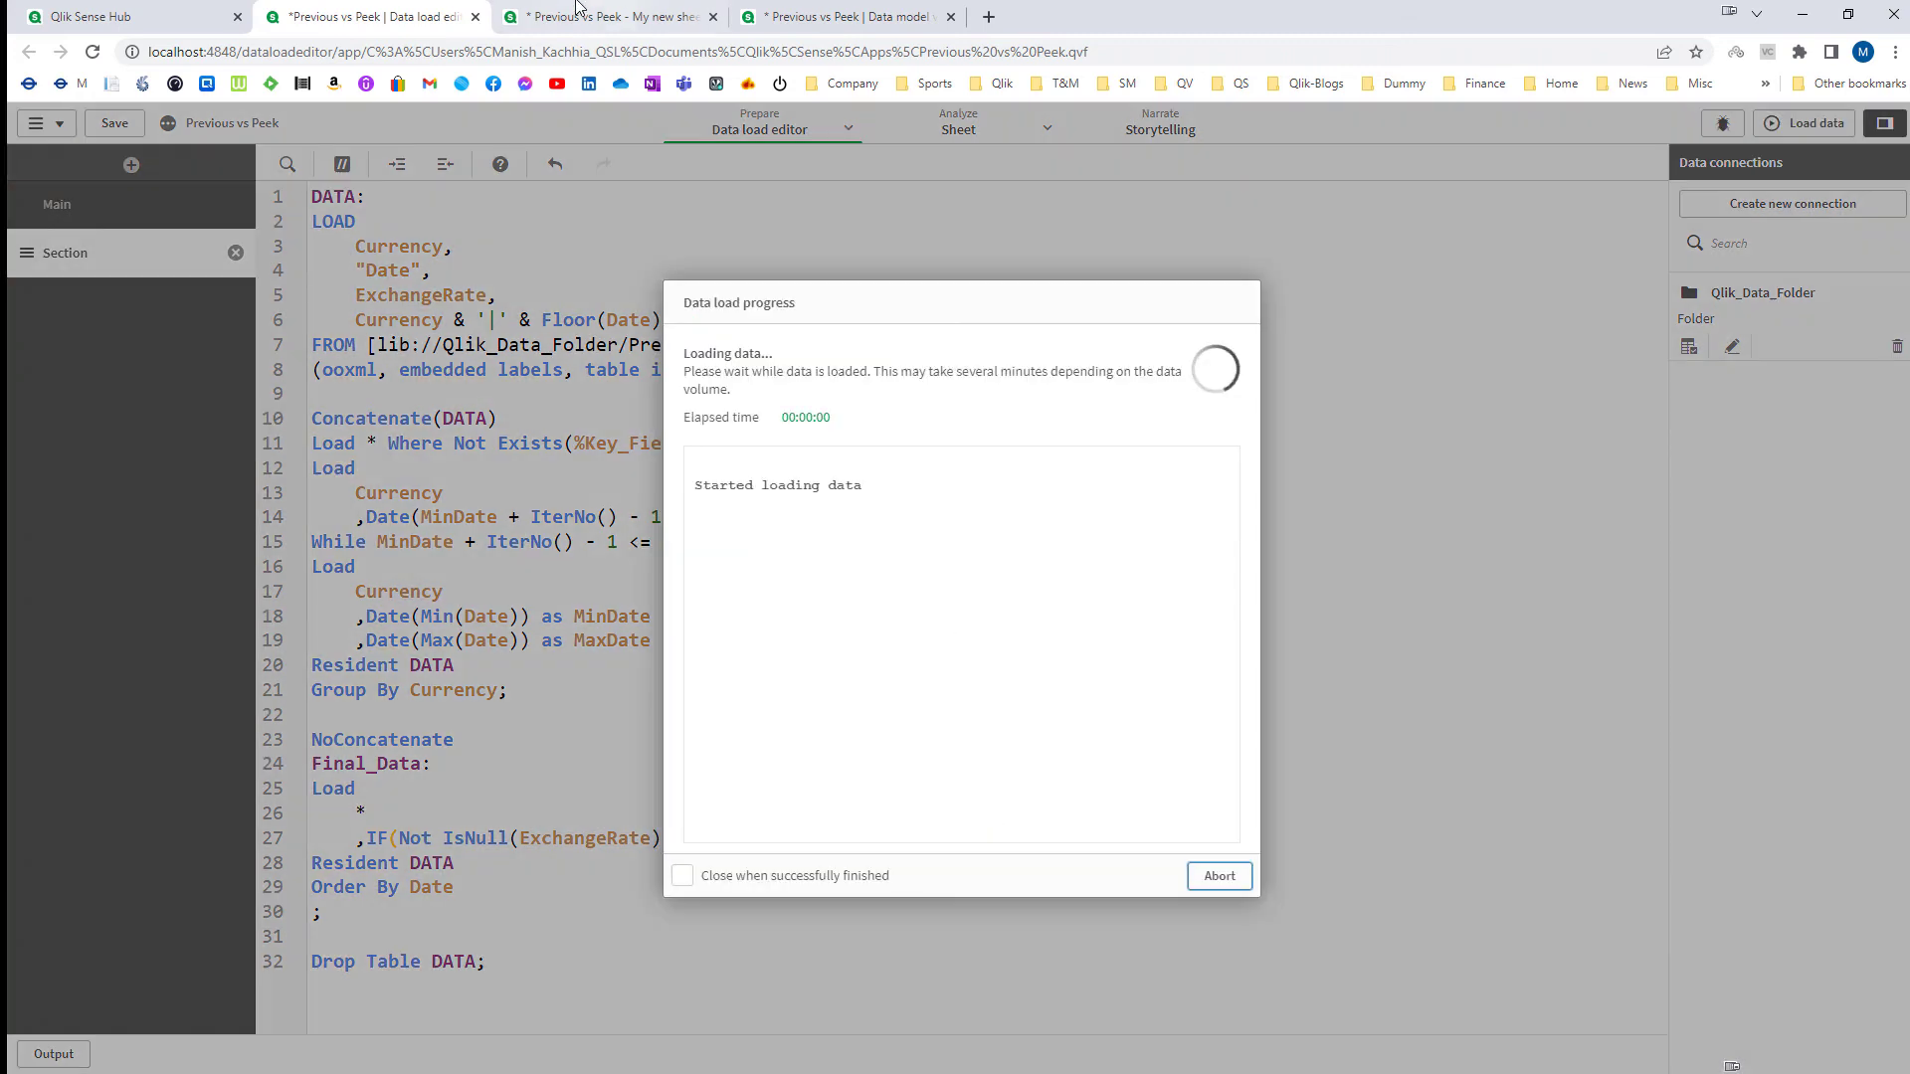
click(574, 14)
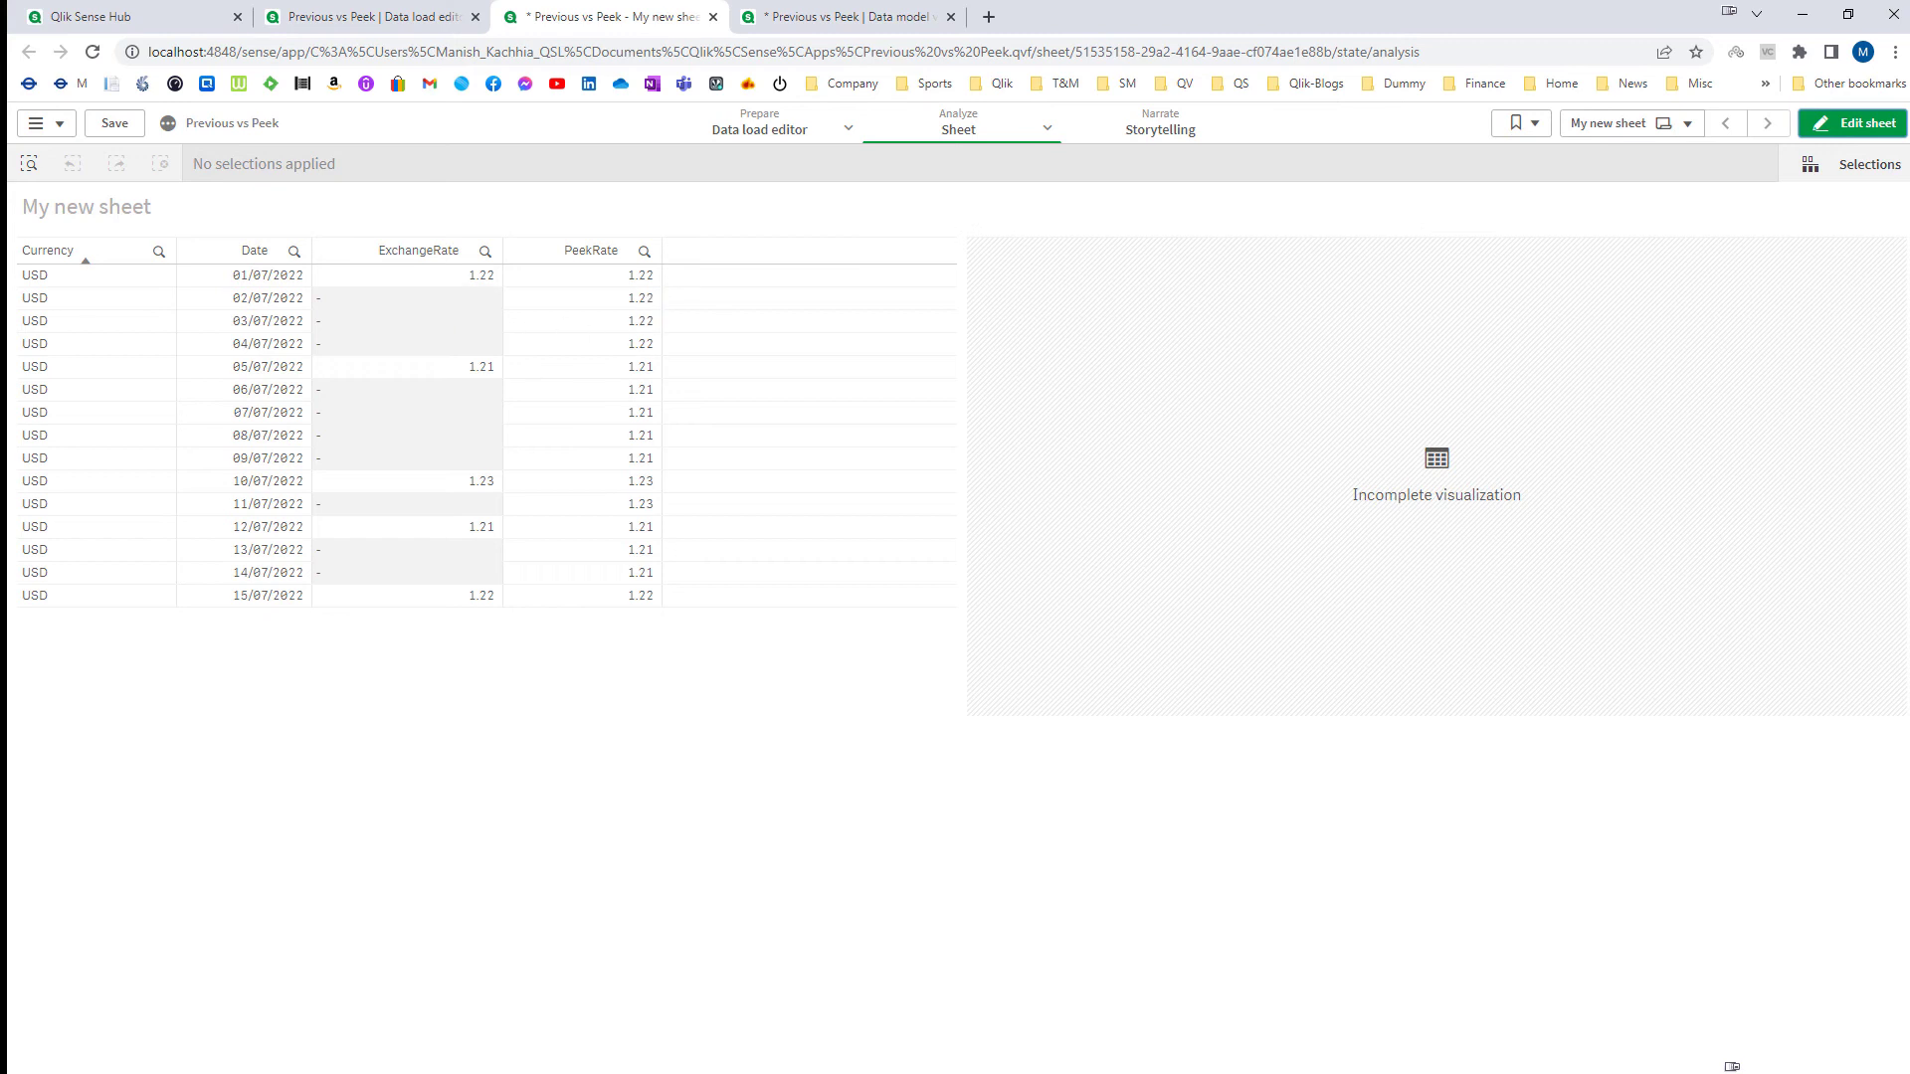
Step: Switch to the Excel workbook and clear the PeekRate values from L2 down and the 02/07/2022 row in I3:K3
key(alt+Tab)
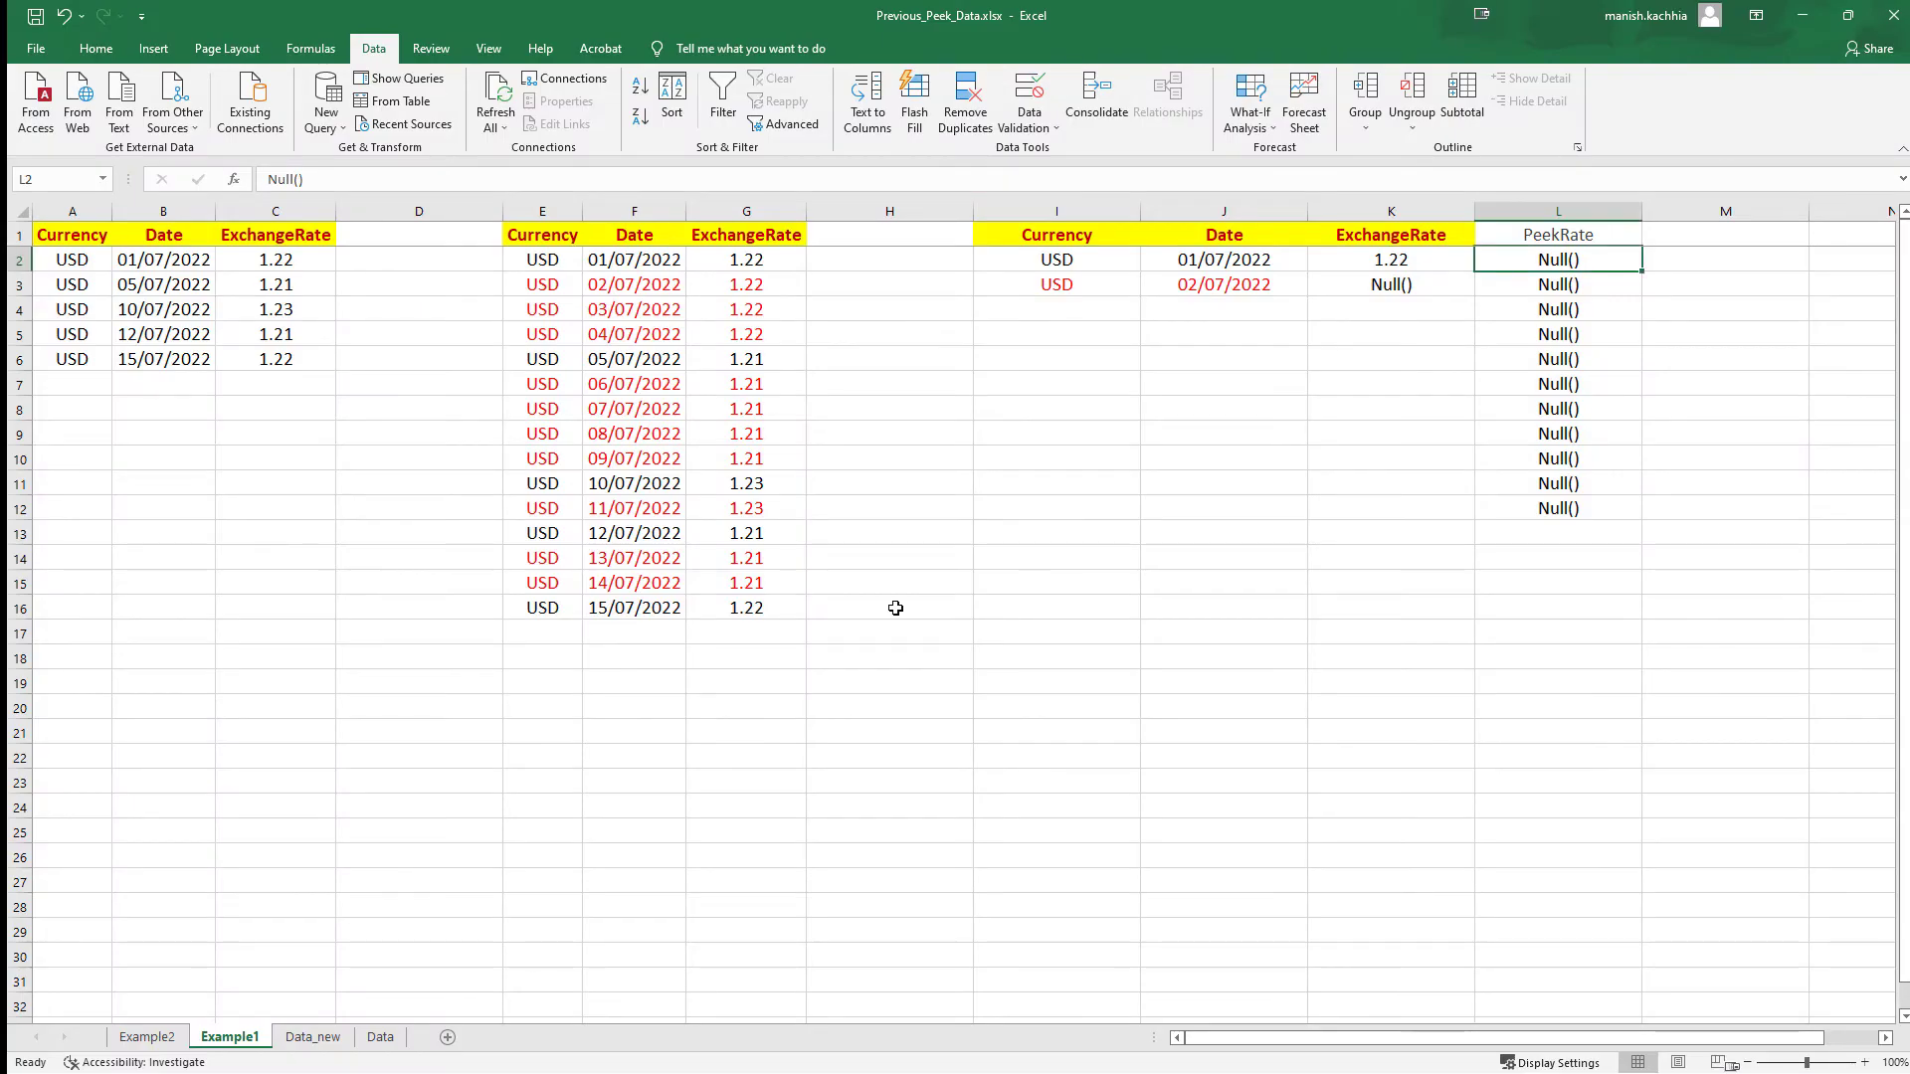
key(ctrl+shift+Down)
key(Delete)
key(ctrl+Left)
key(Down)
key(ctrl+shift+Right)
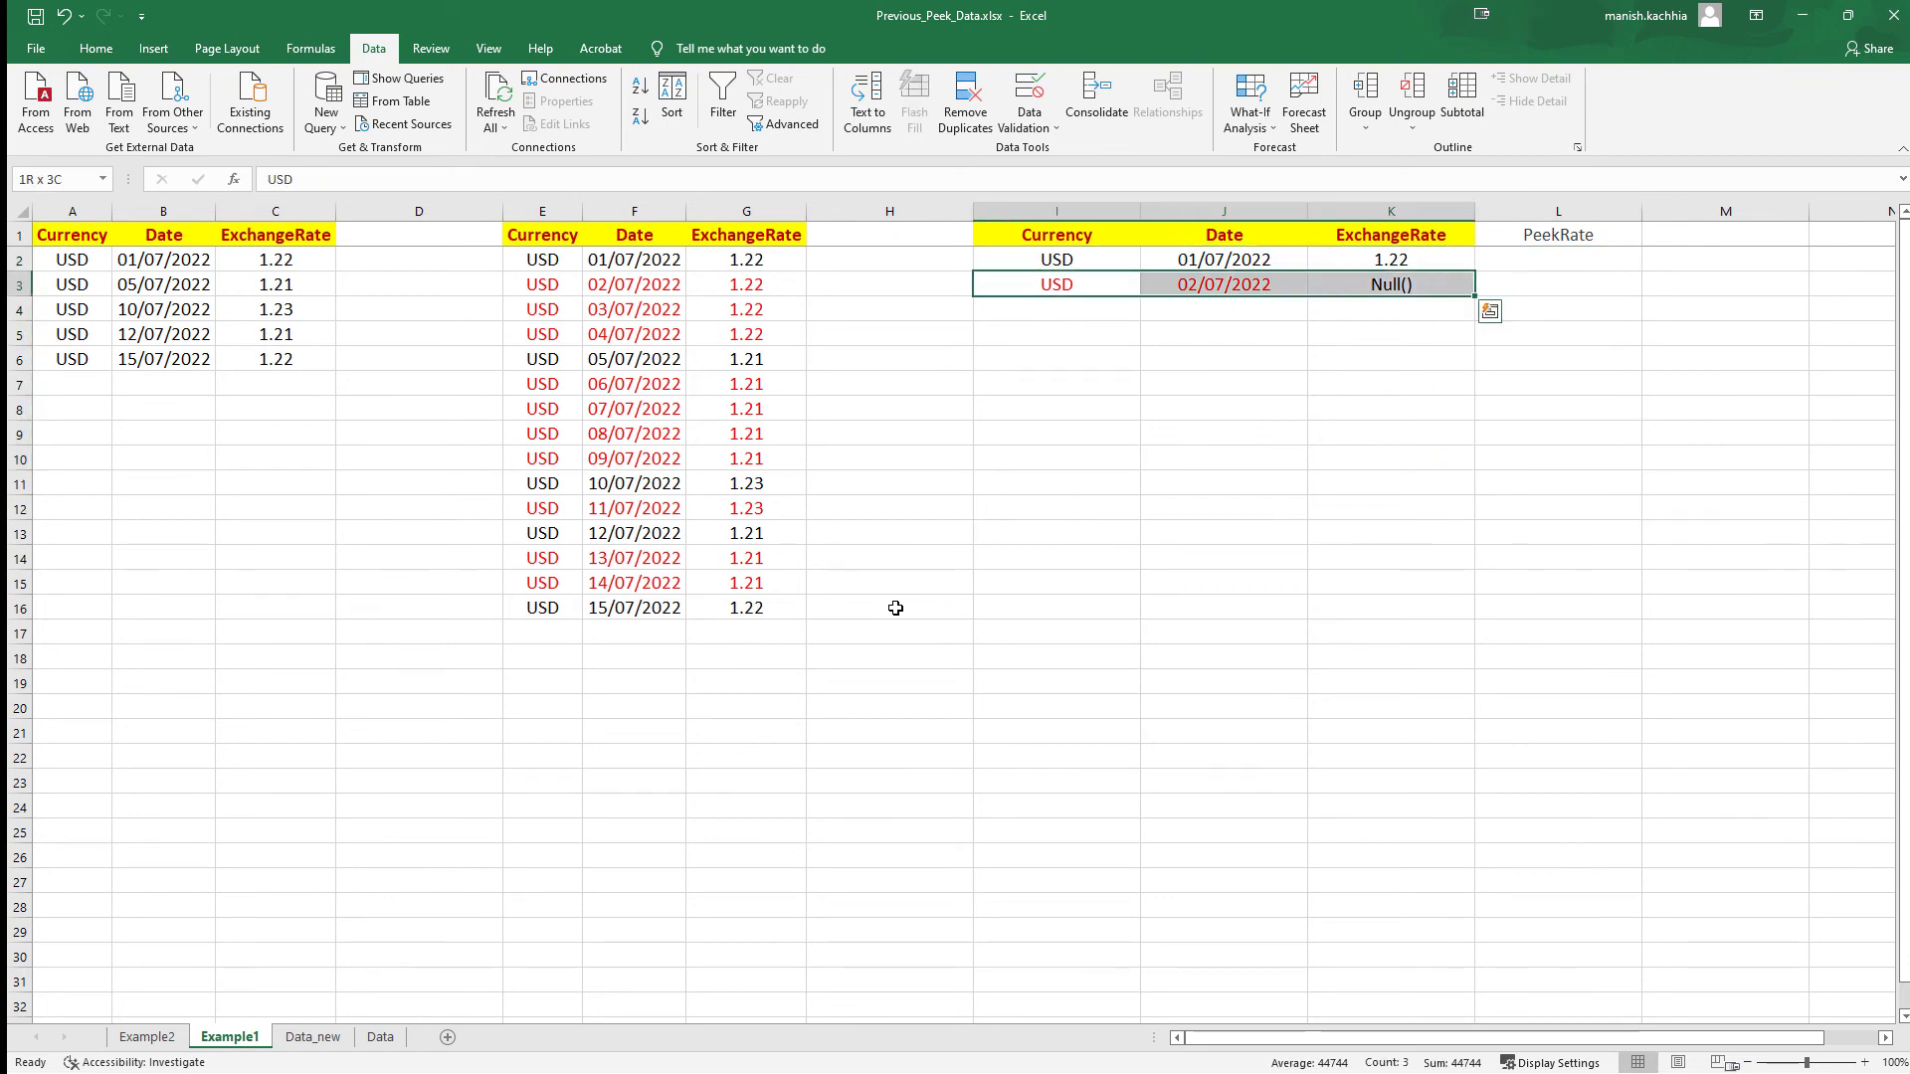
key(Left)
key(Right)
key(shift+Right)
key(shift+Right)
key(Delete)
key(Up)
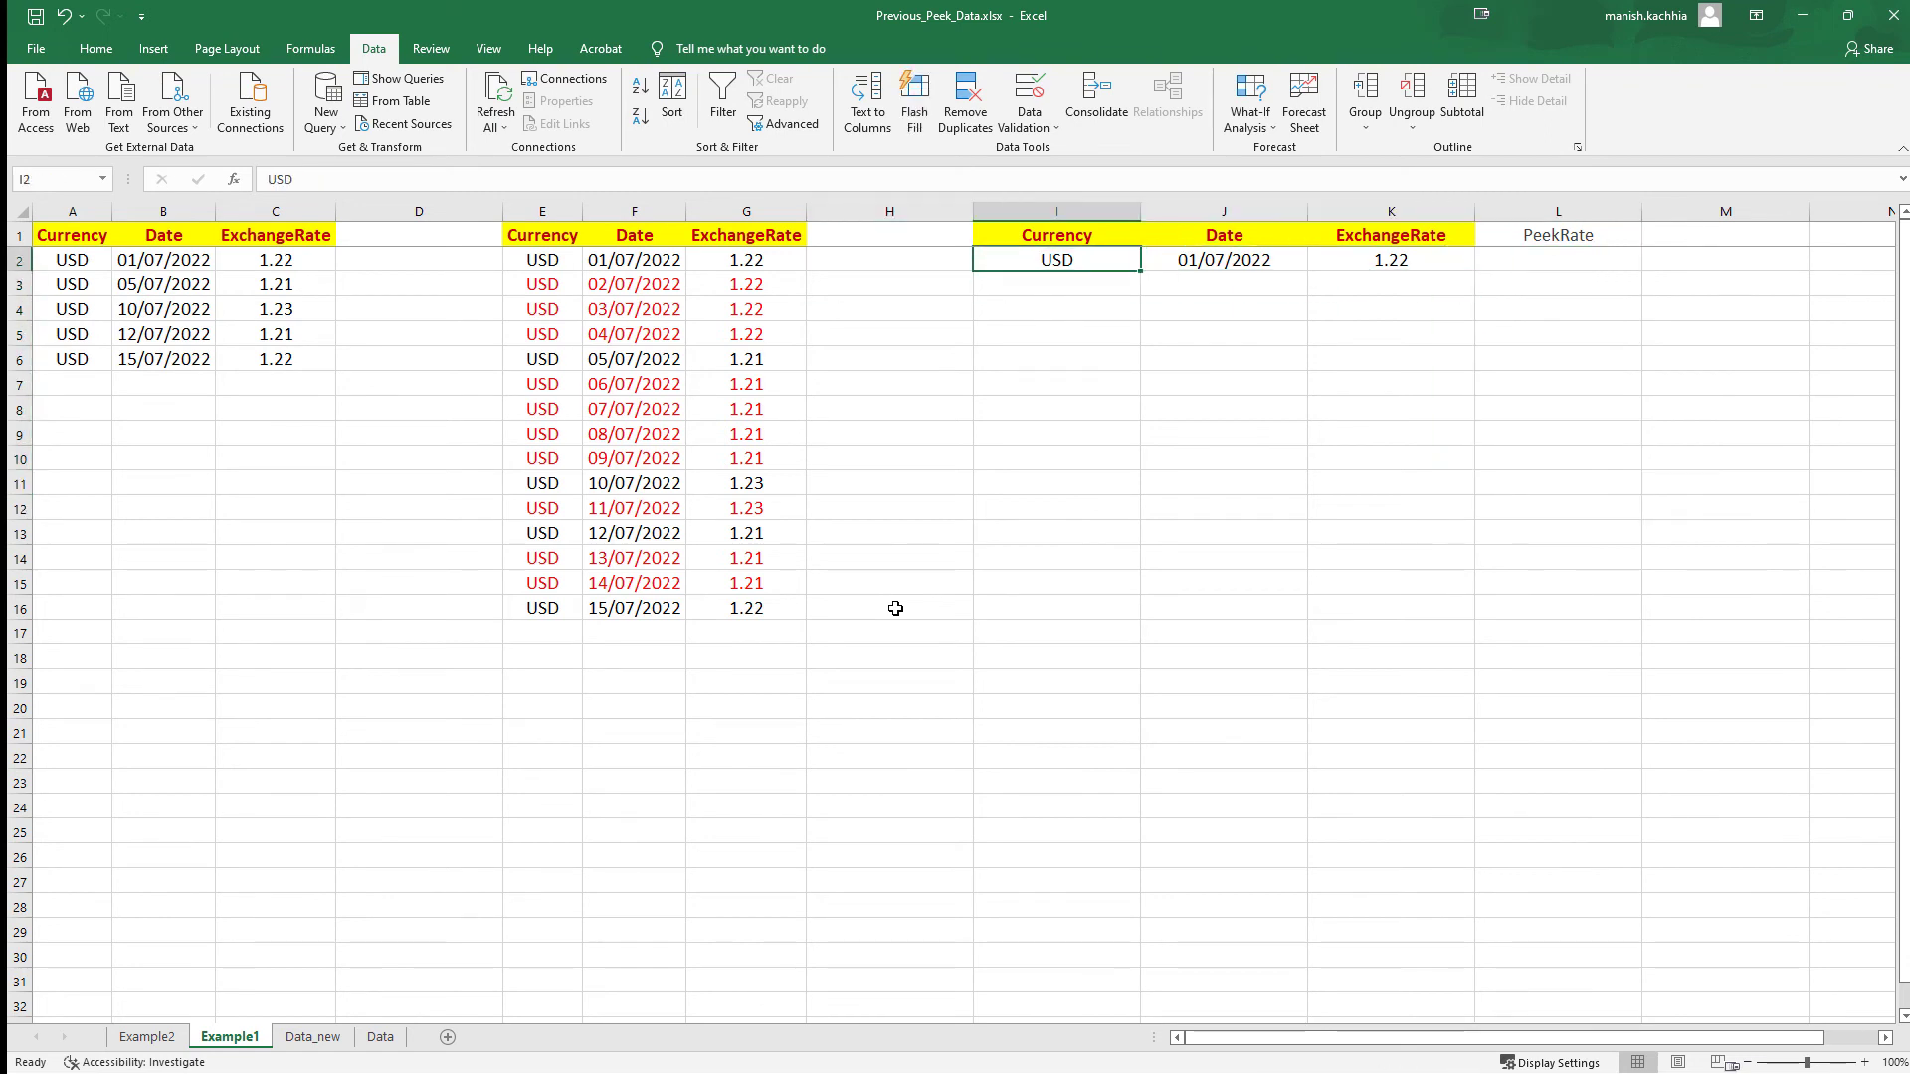
Step: Enter 1.22 as the PeekRate of the 01/07/2022 row in L2
key(Right)
key(Right)
key(Right)
key(Left)
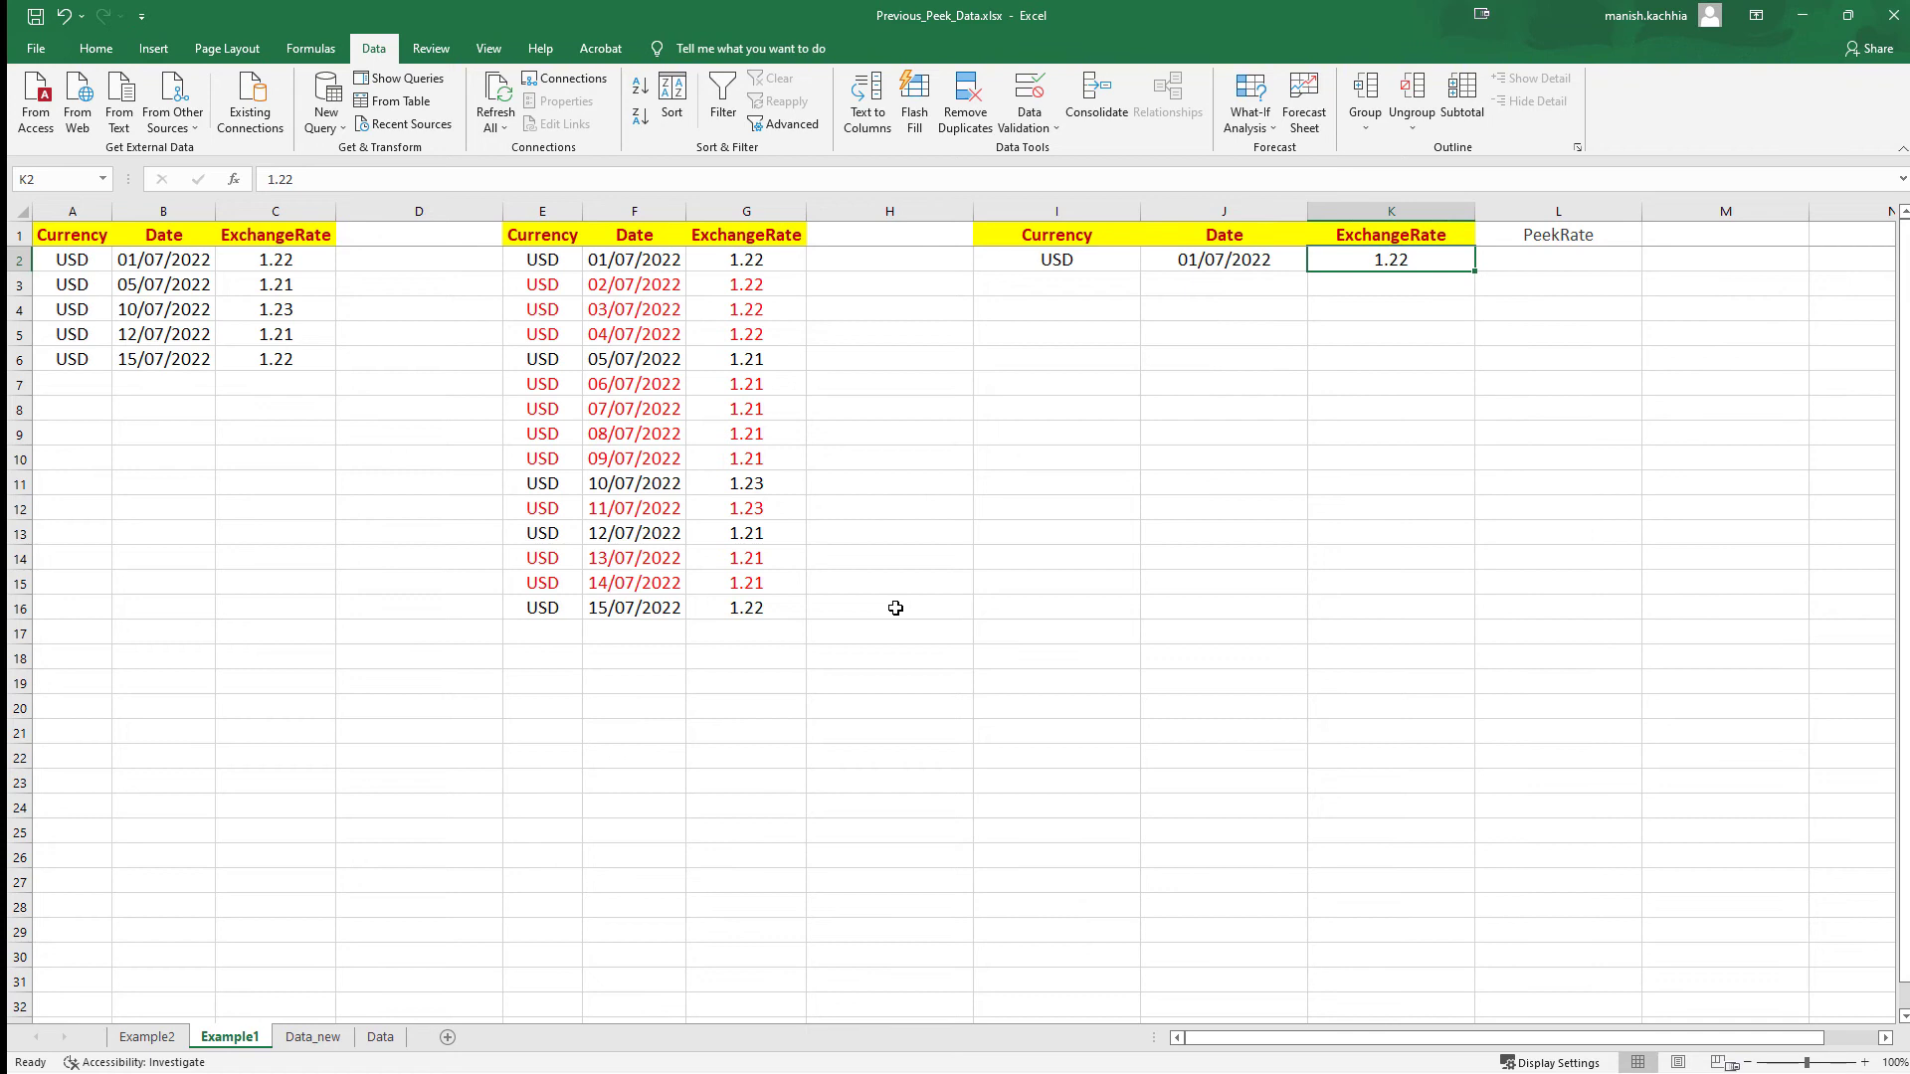
key(Right)
key(Left)
key(Tab)
text(1.22)
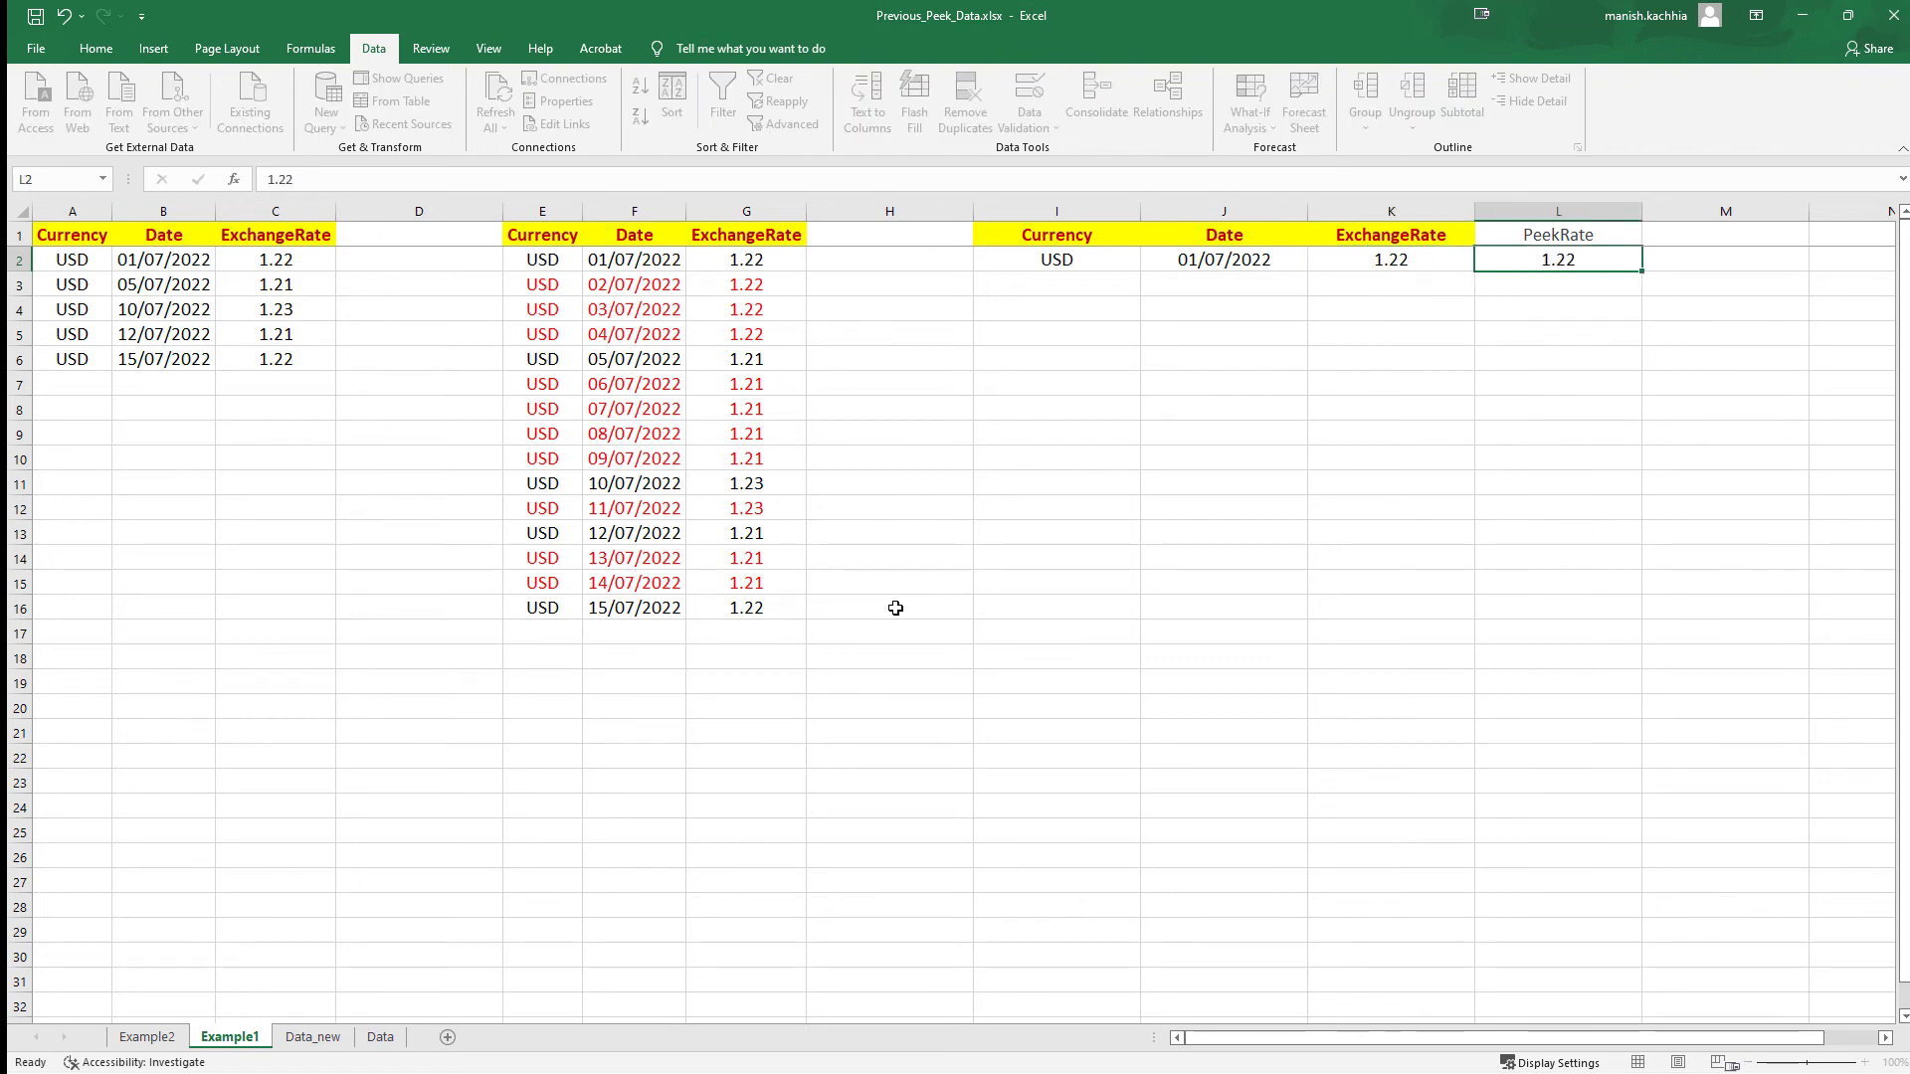
key(Return)
Step: Enter USD in I3 and copy the date 02/07/2022 from F3 into J3
key(Left)
key(Left)
text(USD)
key(Tab)
key(Left)
key(Left)
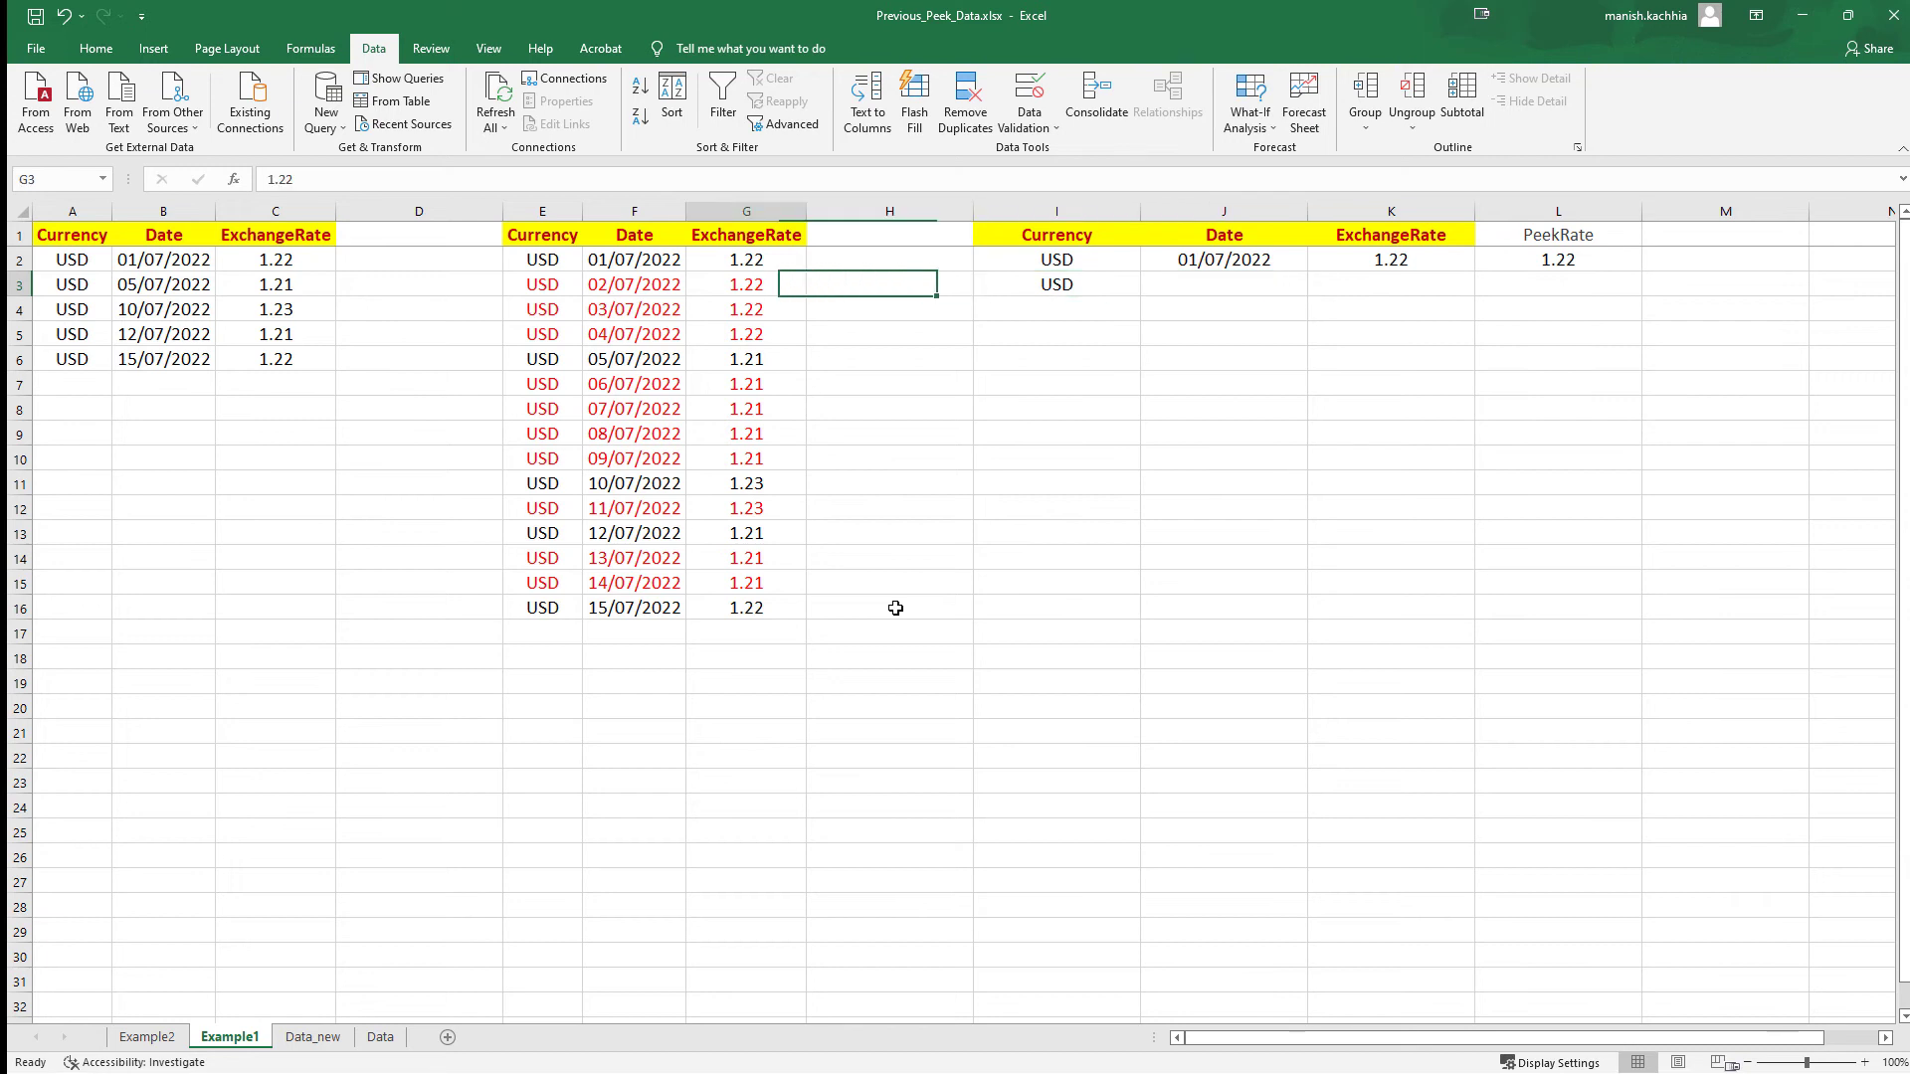
key(Left)
key(Left)
key(ctrl+c)
key(Right)
key(Right)
key(Right)
key(Right)
key(ctrl+v)
key(Right)
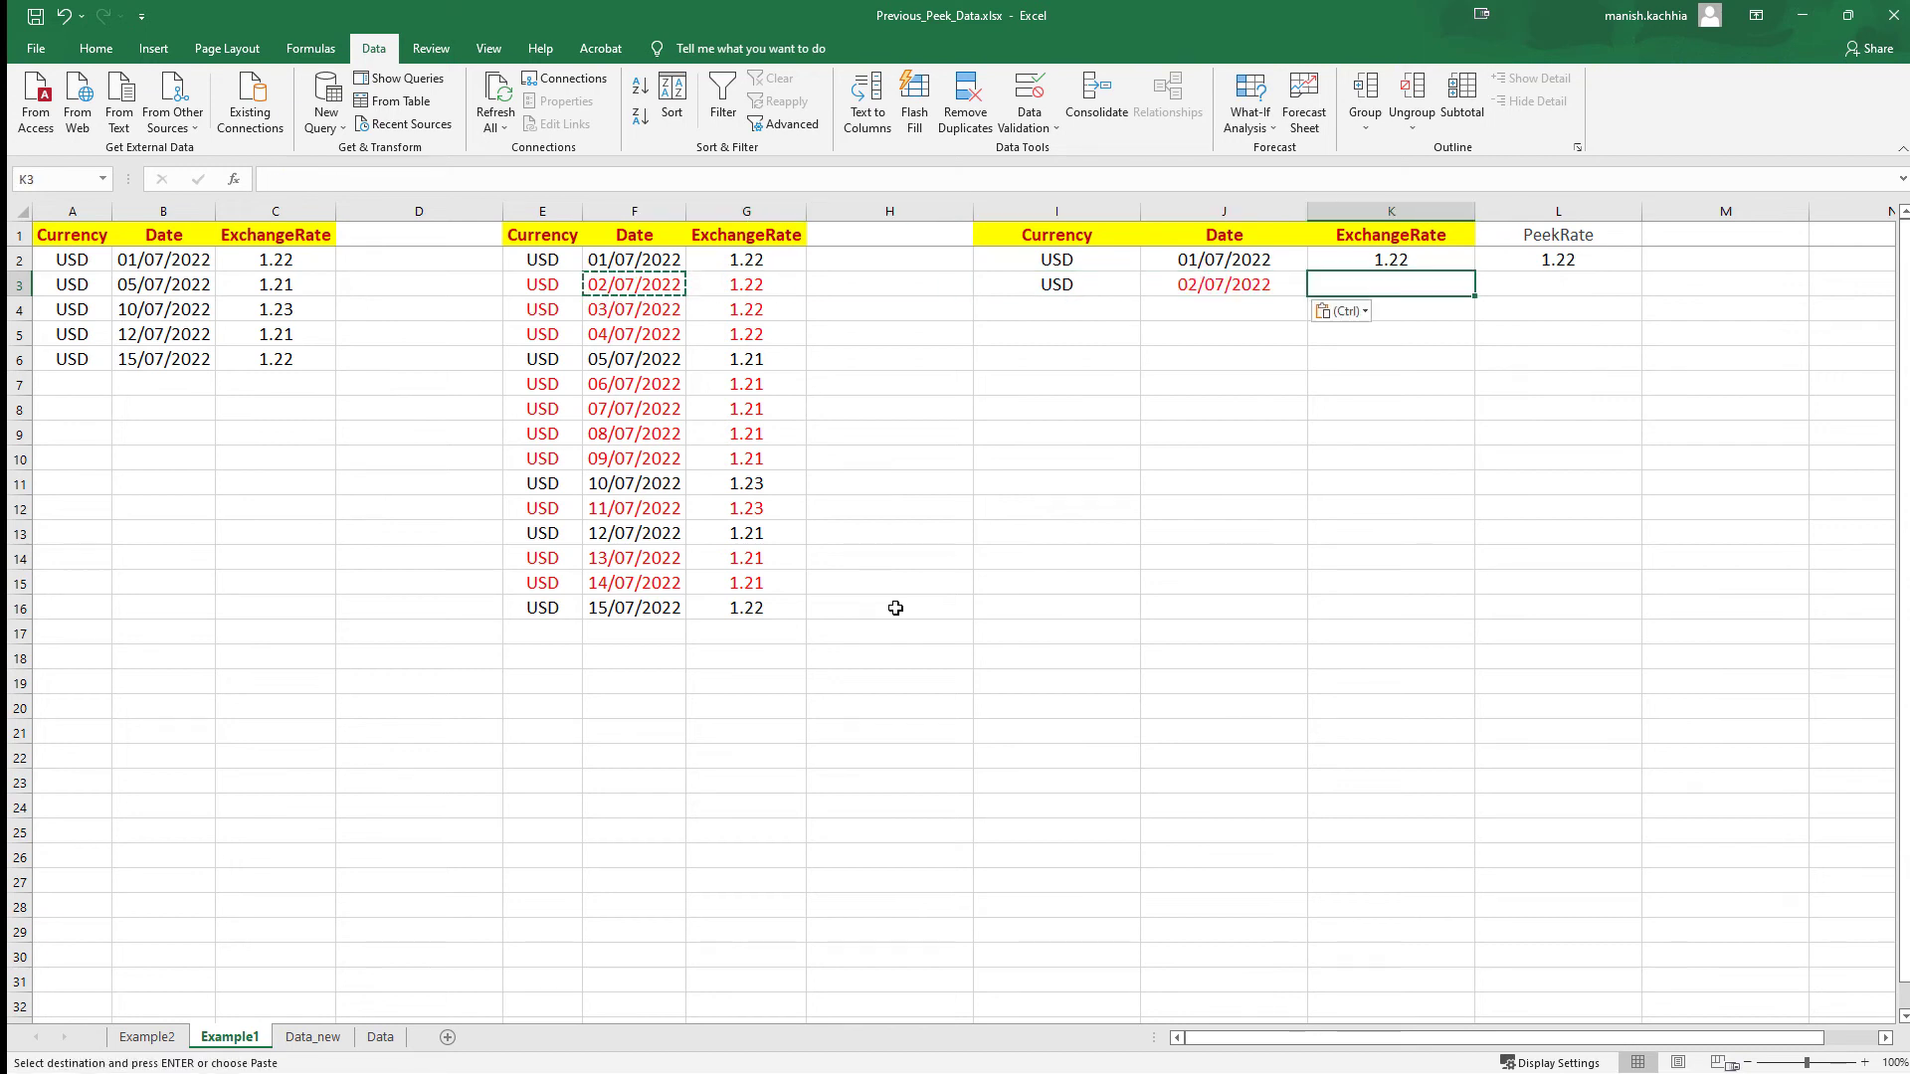
Step: Enter Null() as the ExchangeRate in K3 and 1.22 as the PeekRate in L3 for the 02/07/2022 row
text(Null())
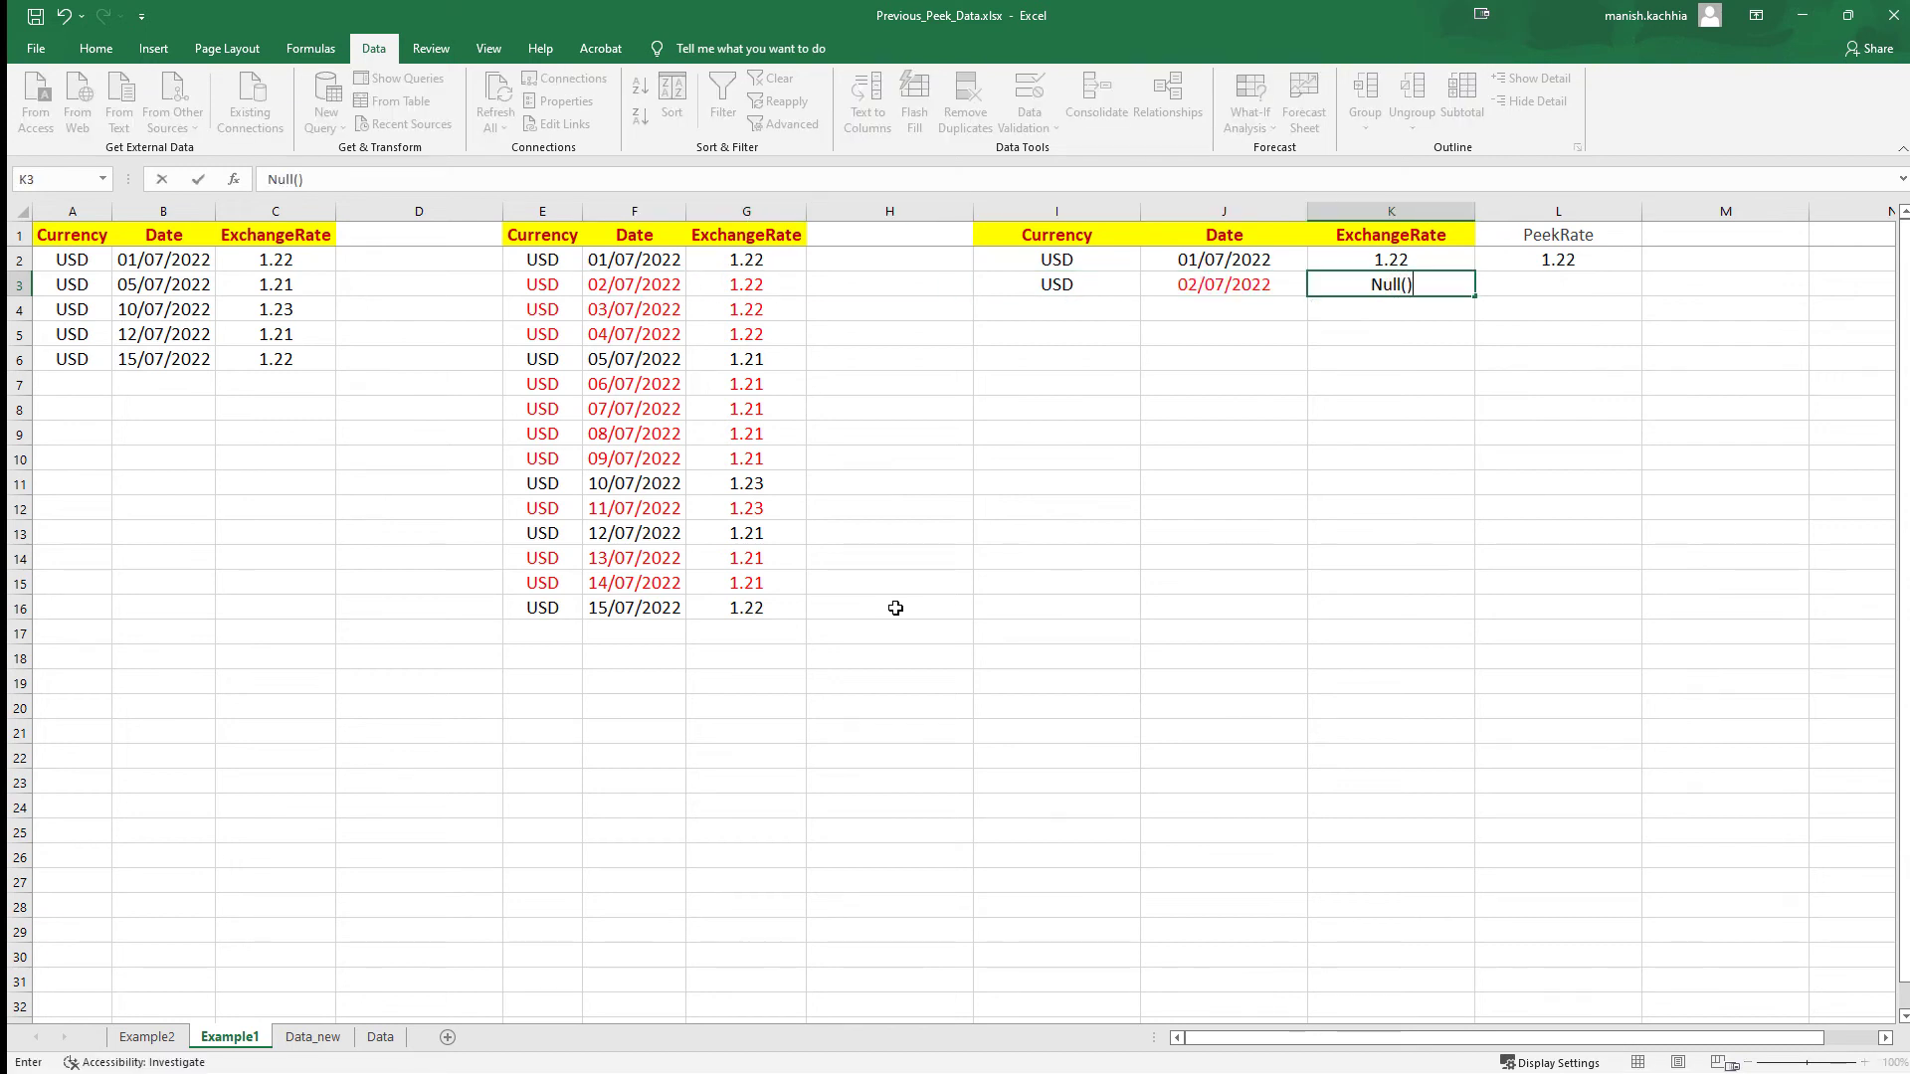
key(ctrl+Return)
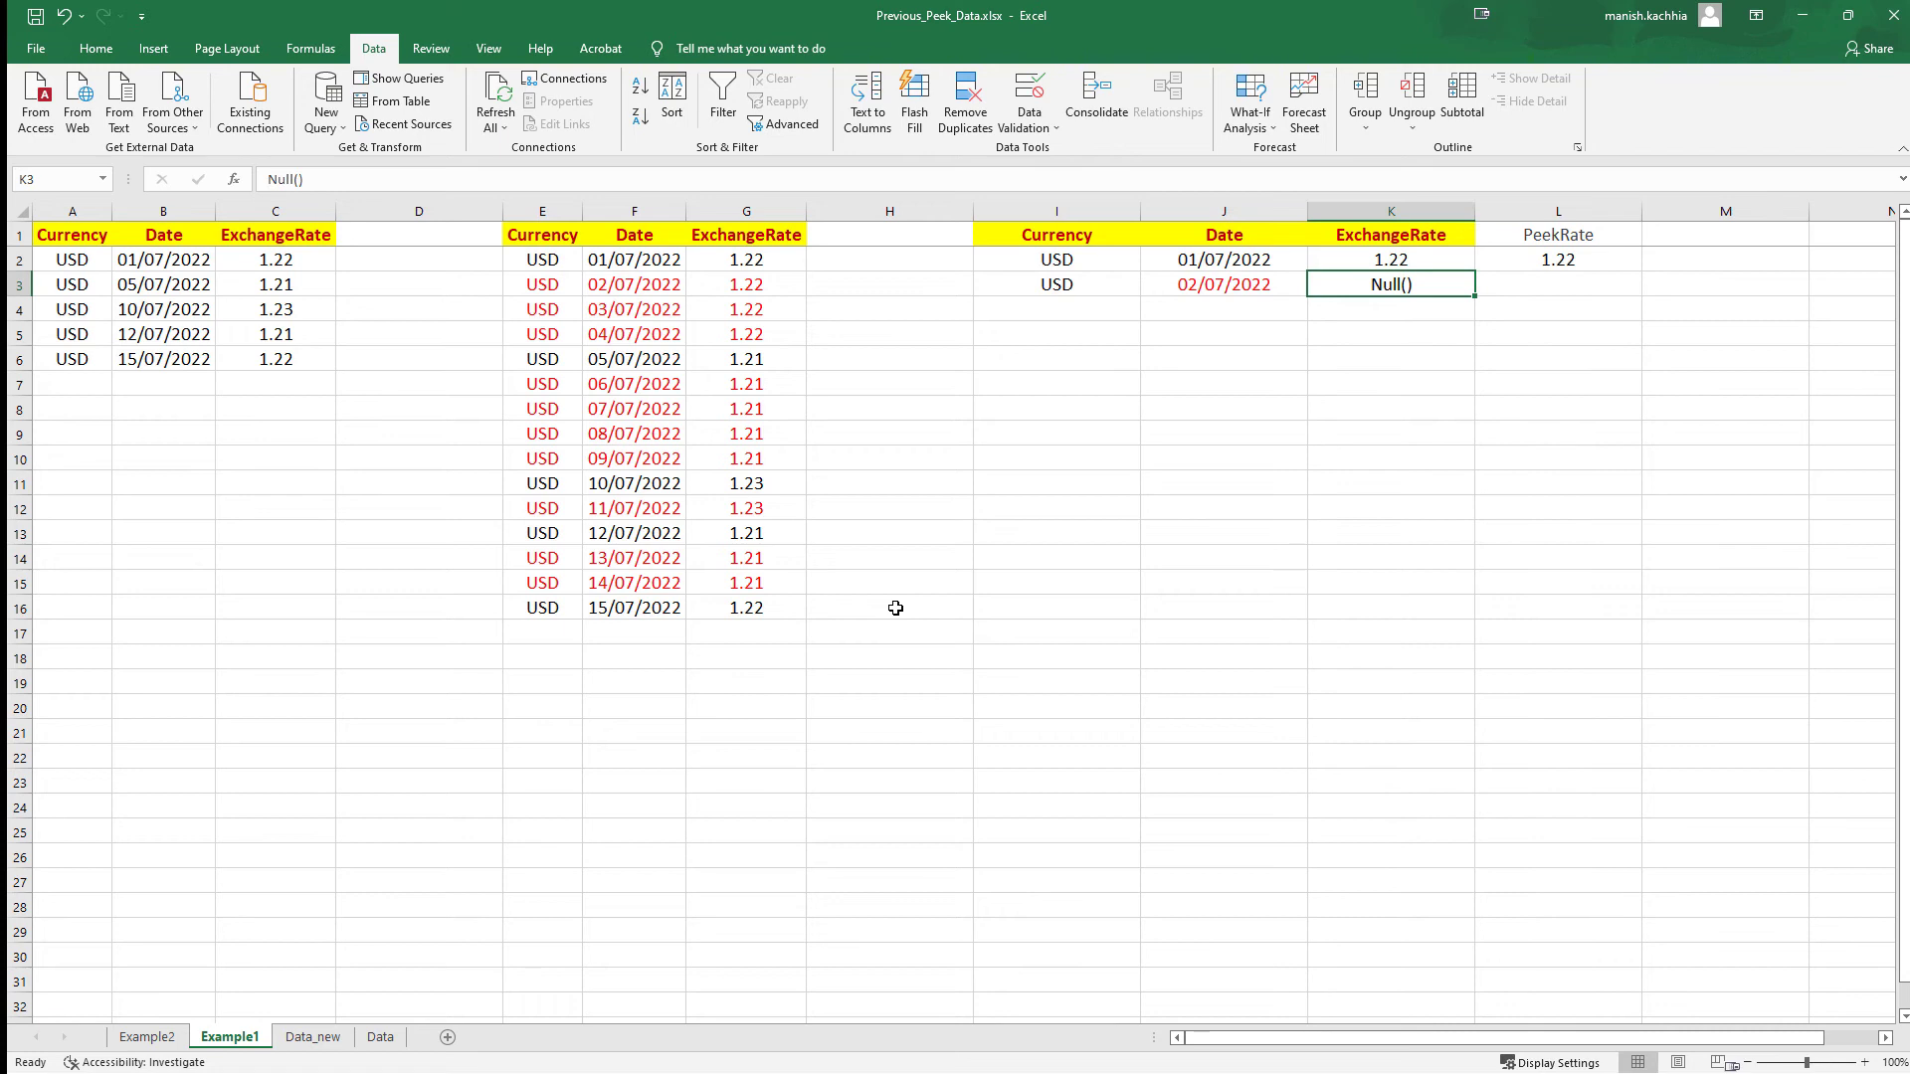
key(Right)
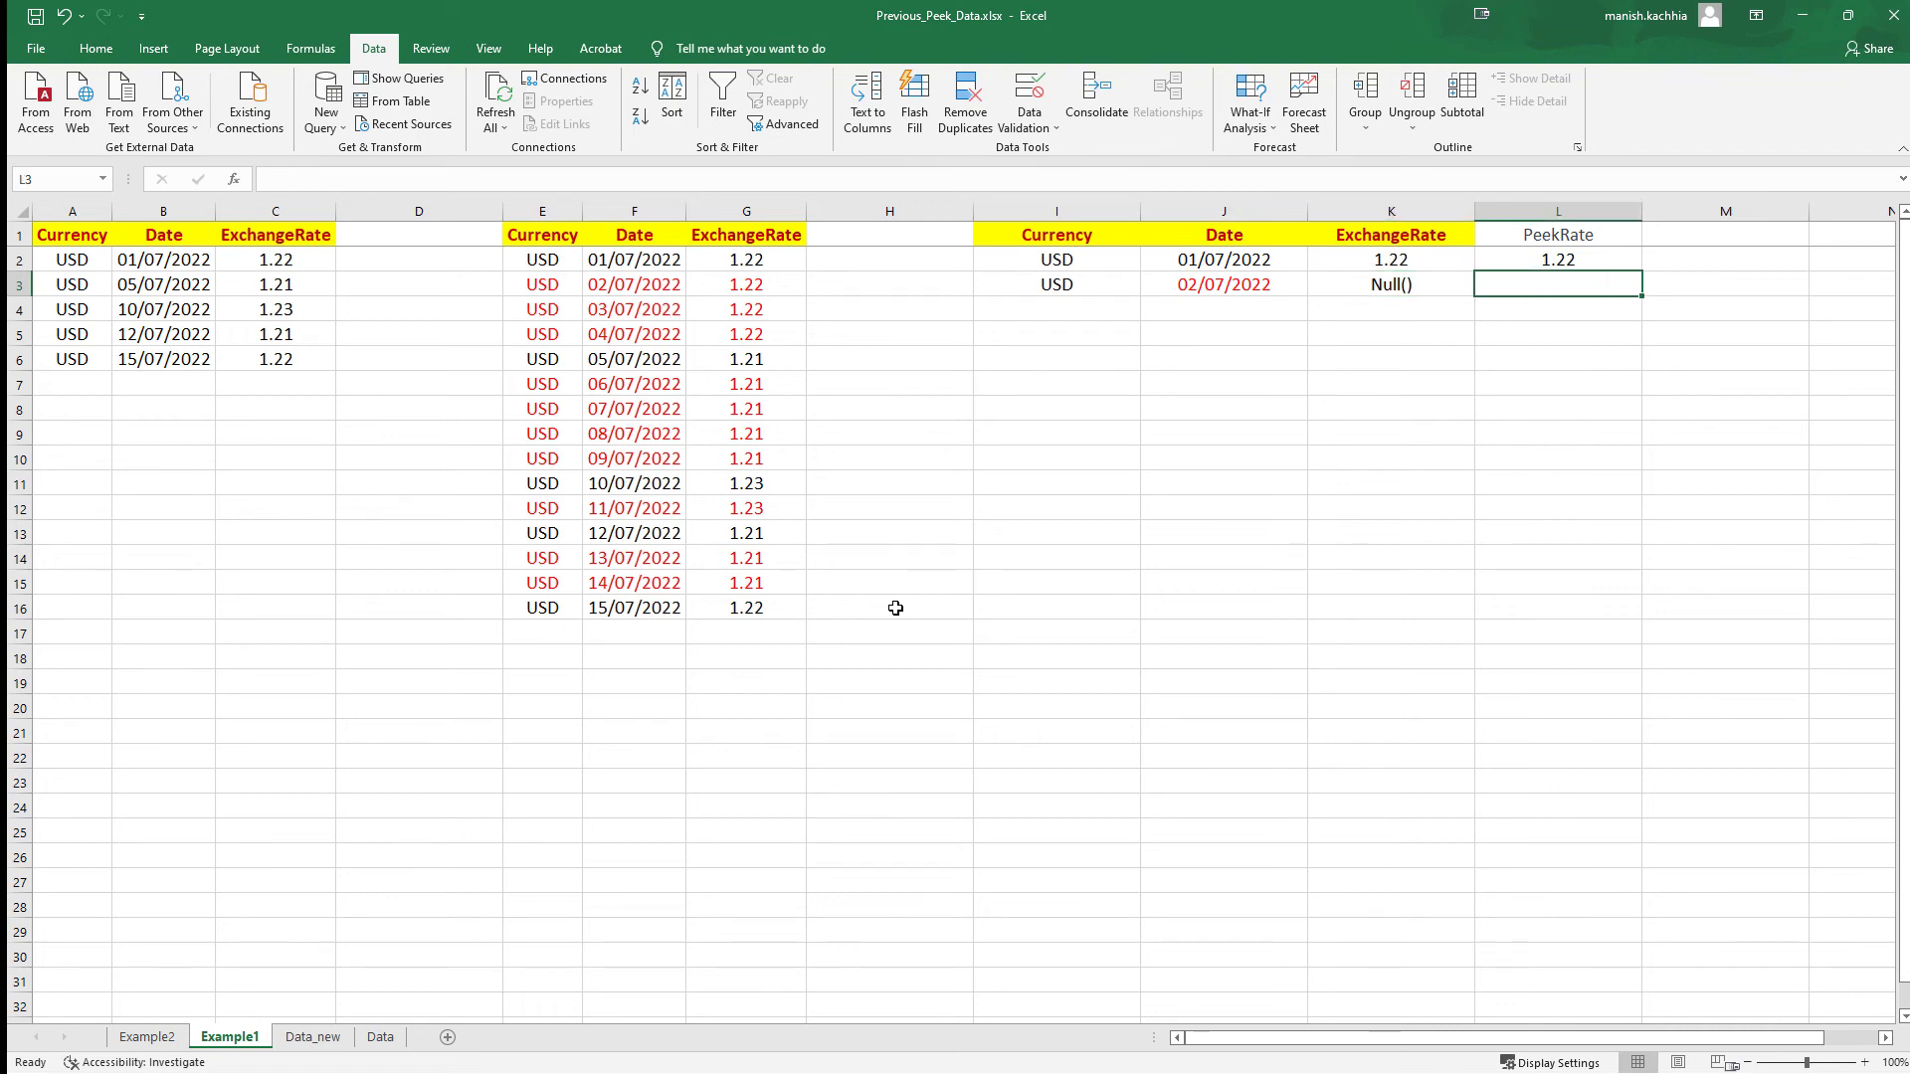
text(1.22)
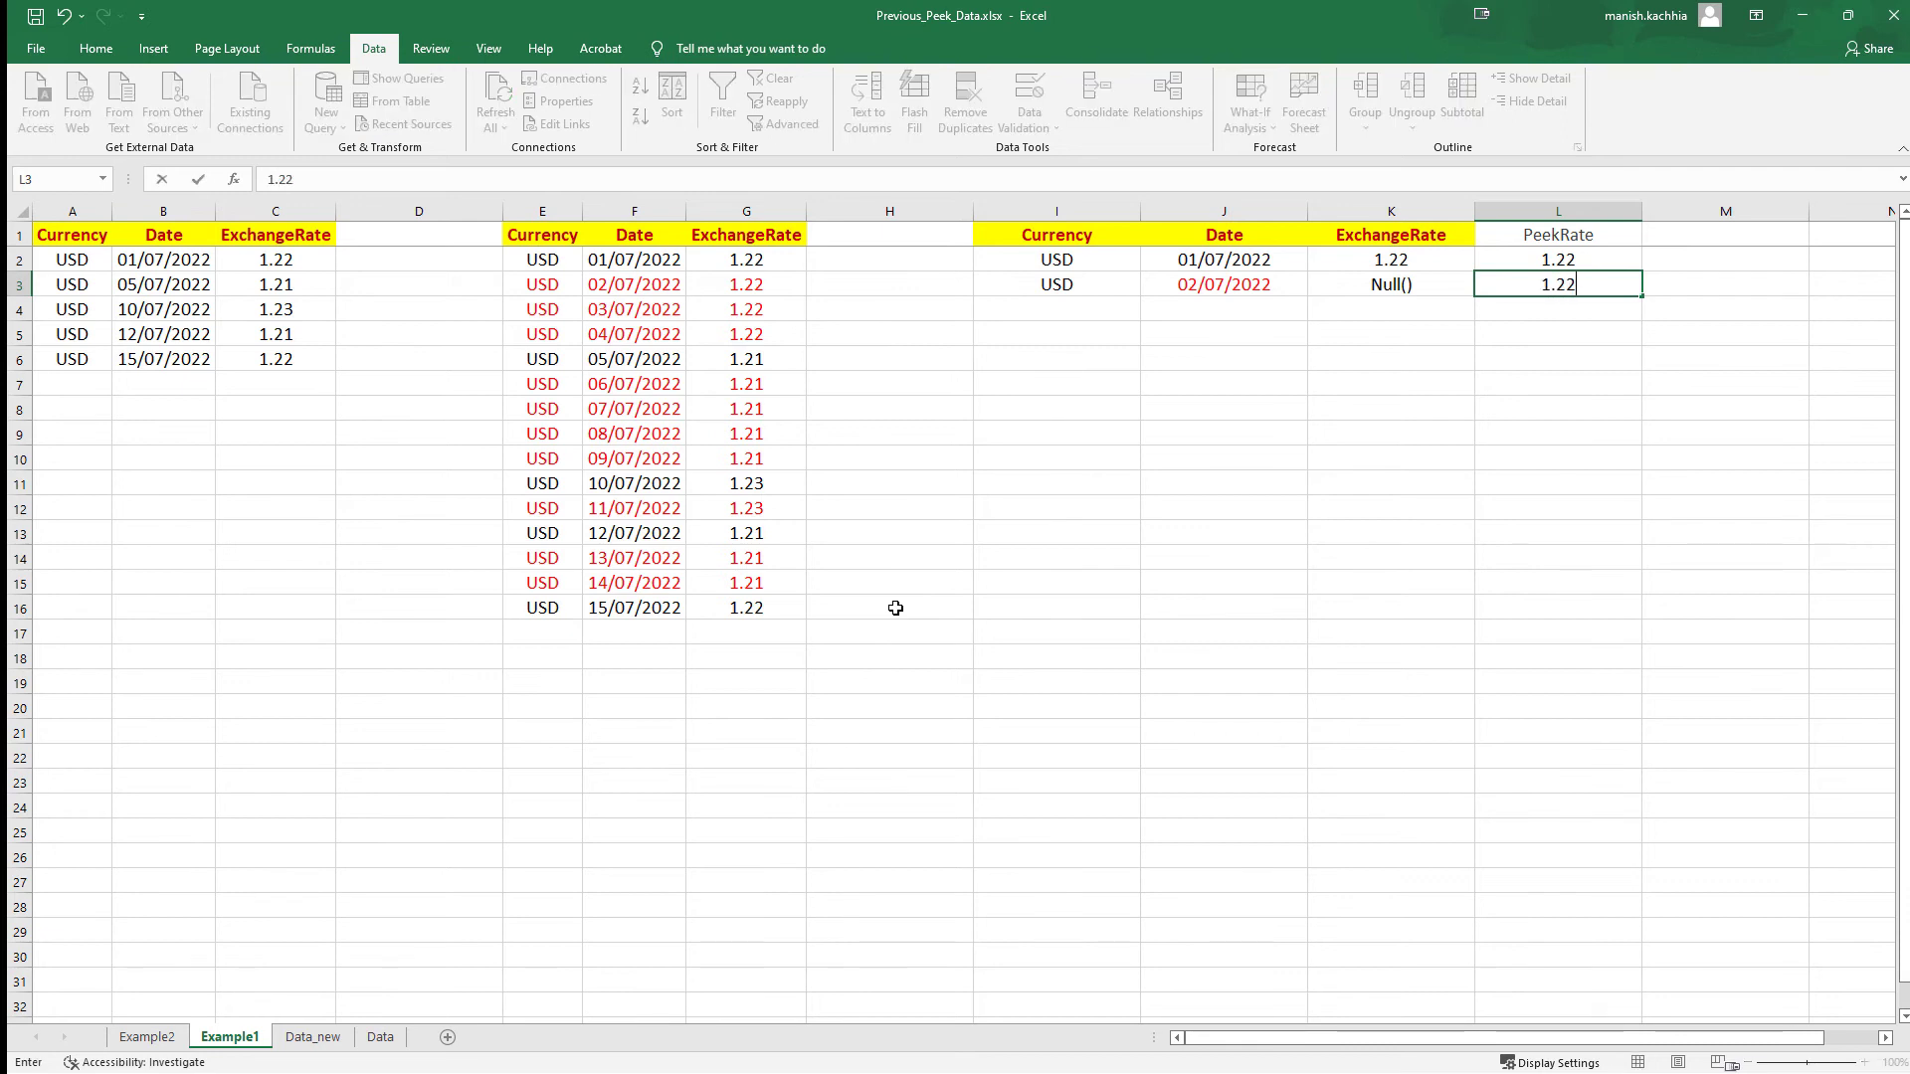
key(Return)
Step: Copy the Currency and Date cells E4:F16, from 03/07/2022 to 15/07/2022, into the example table starting at I4
key(Left)
key(Left)
key(Left)
key(Left)
key(Left)
key(Left)
key(shift+Right)
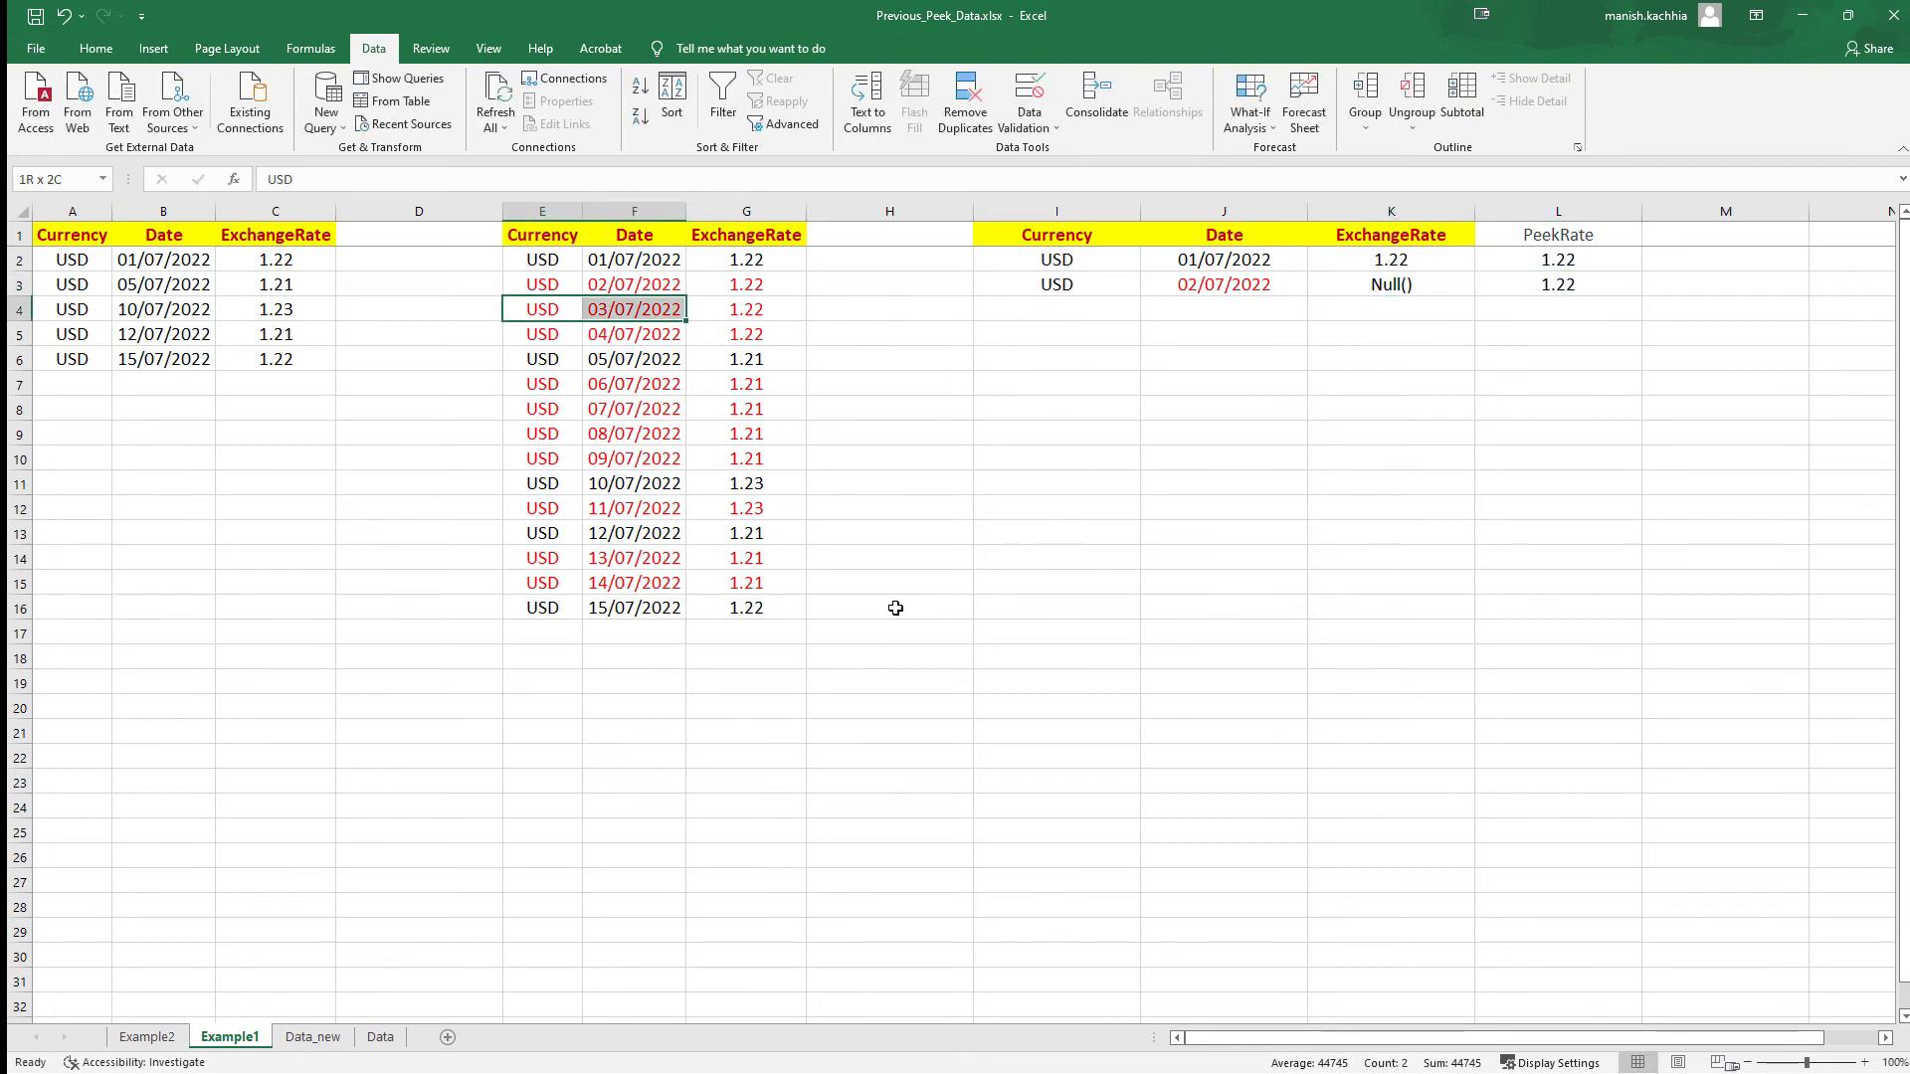
key(ctrl+shift+Down)
key(ctrl+c)
key(Right)
key(Right)
key(Right)
key(Right)
key(ctrl+v)
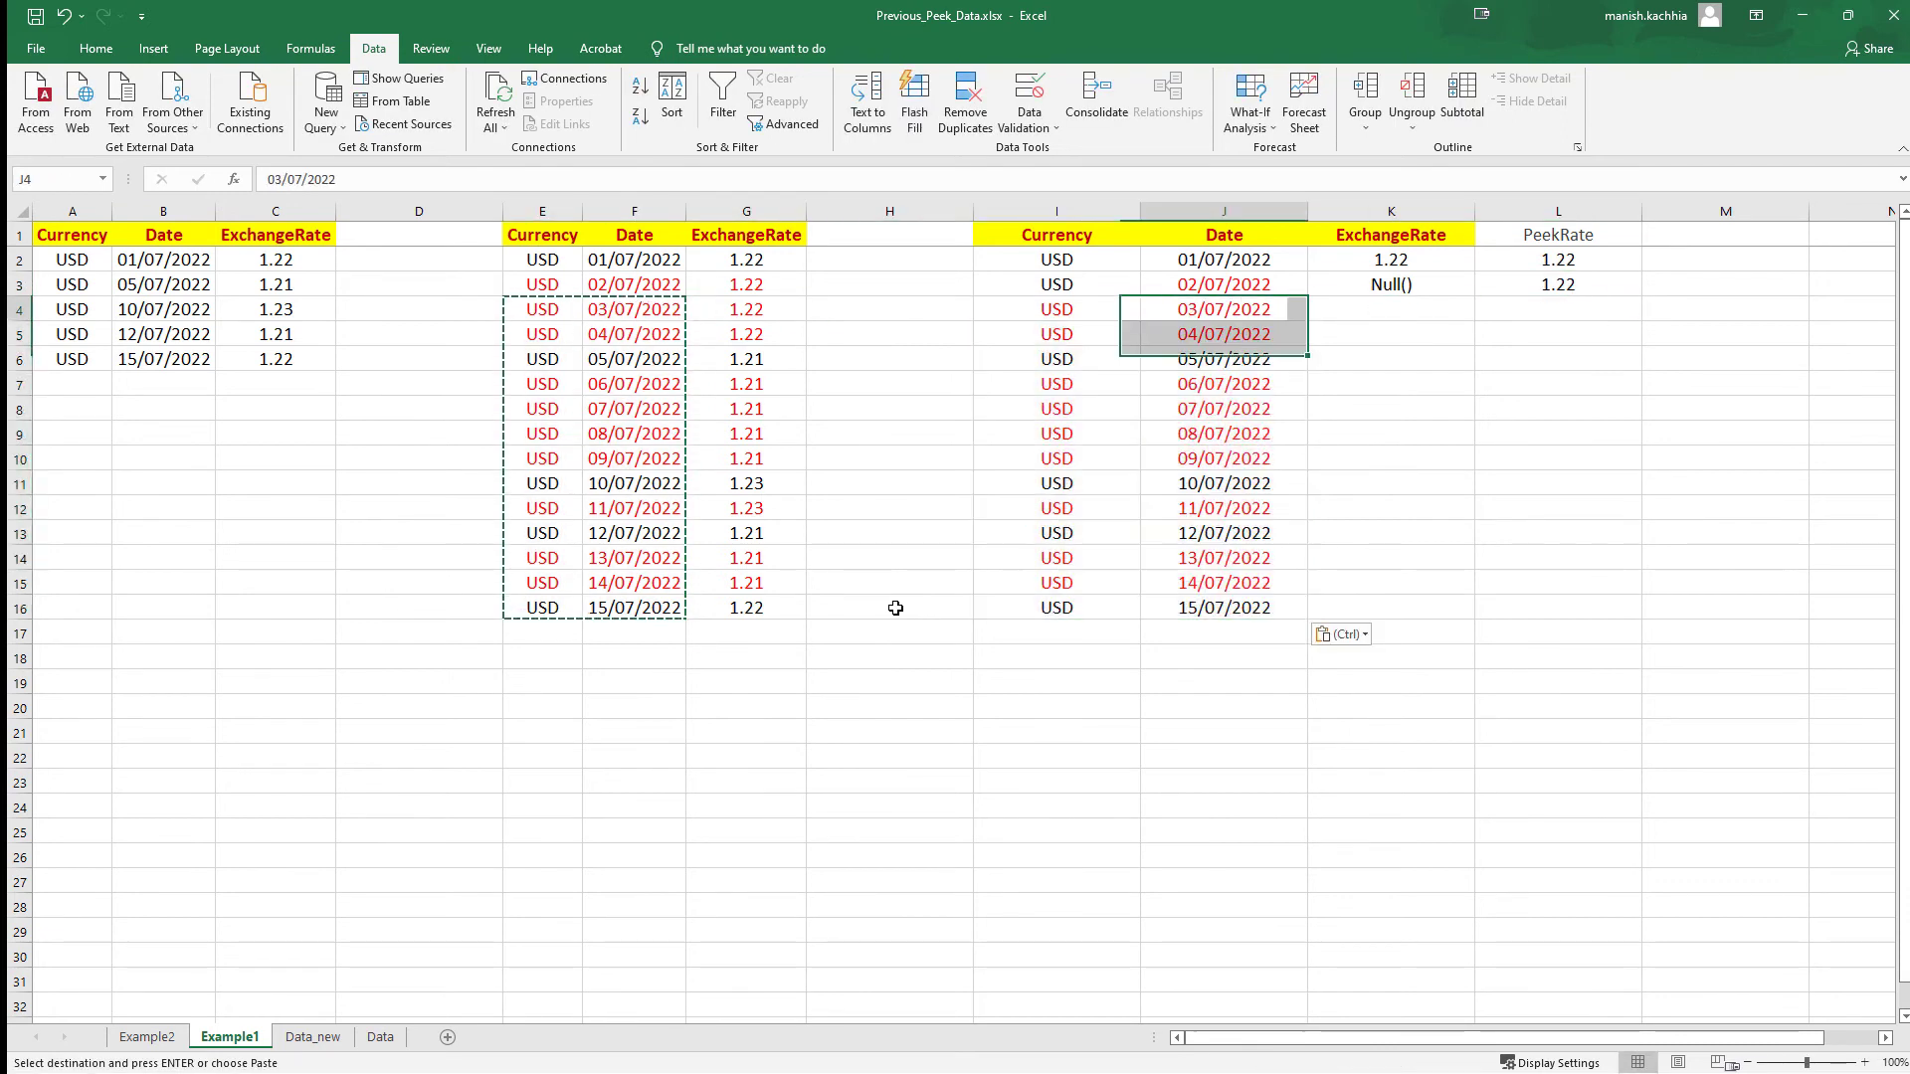
Step: Fill the 03/07/2022 row with ExchangeRate Null() in K4 and PeekRate 1.22 in L4
key(Right)
key(Right)
key(Right)
key(Left)
key(Escape)
key(ctrl+d)
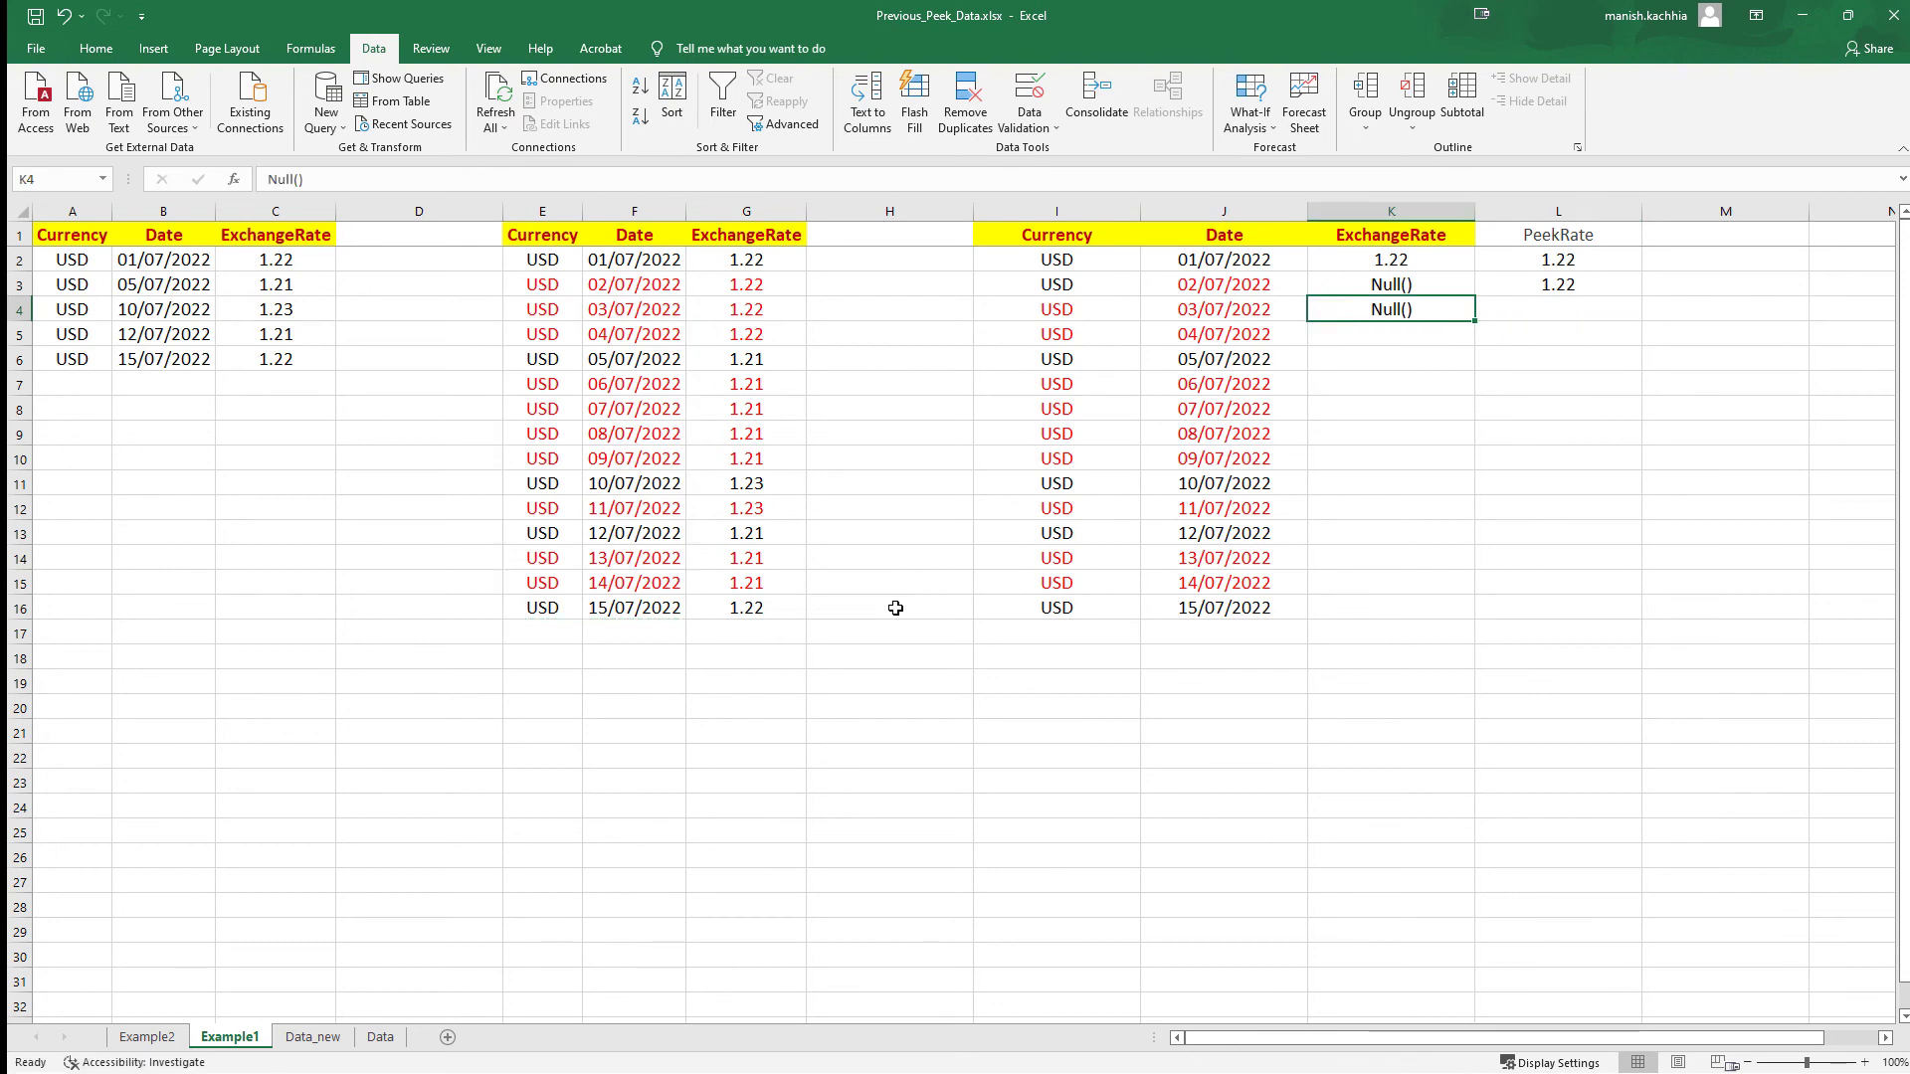
key(Right)
text(1.)
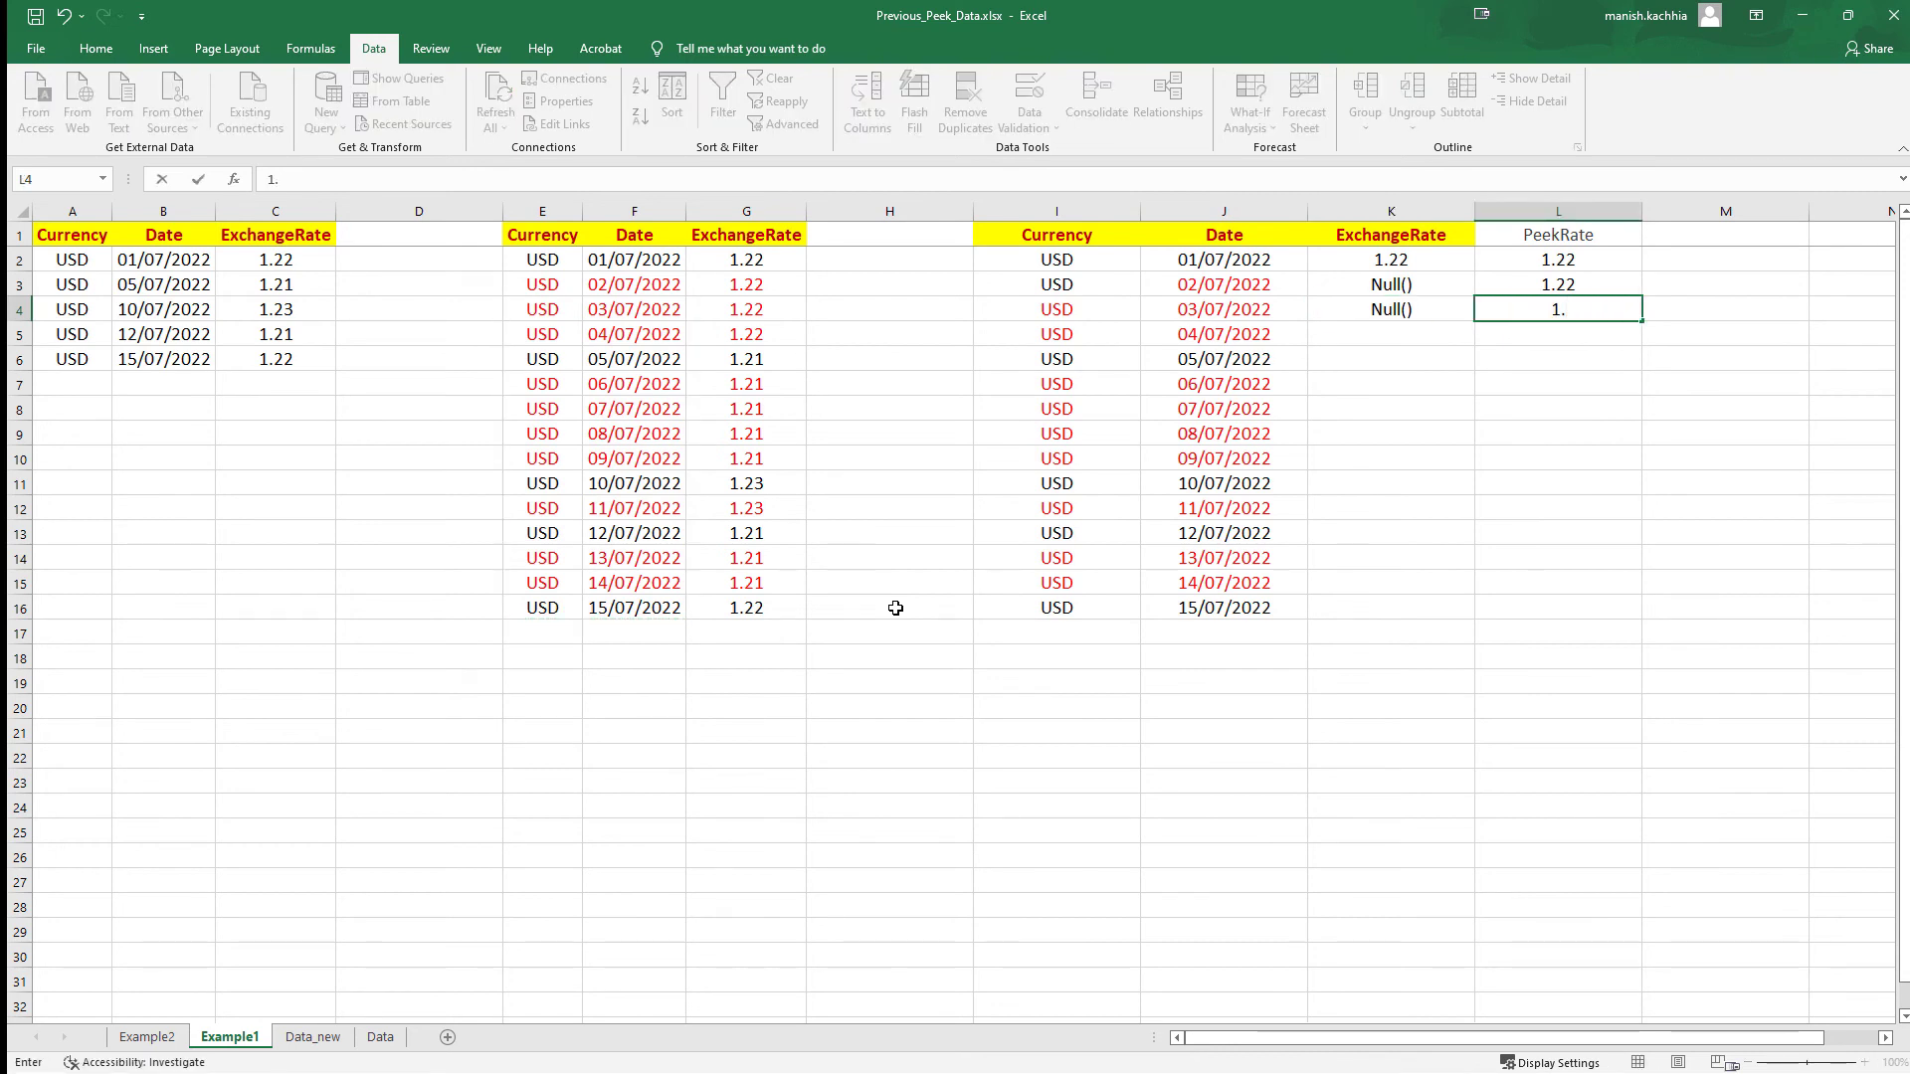
text(22)
key(Return)
Step: Fill the 04/07/2022 row with ExchangeRate Null() in K5 and PeekRate 1.22 in L5
key(Left)
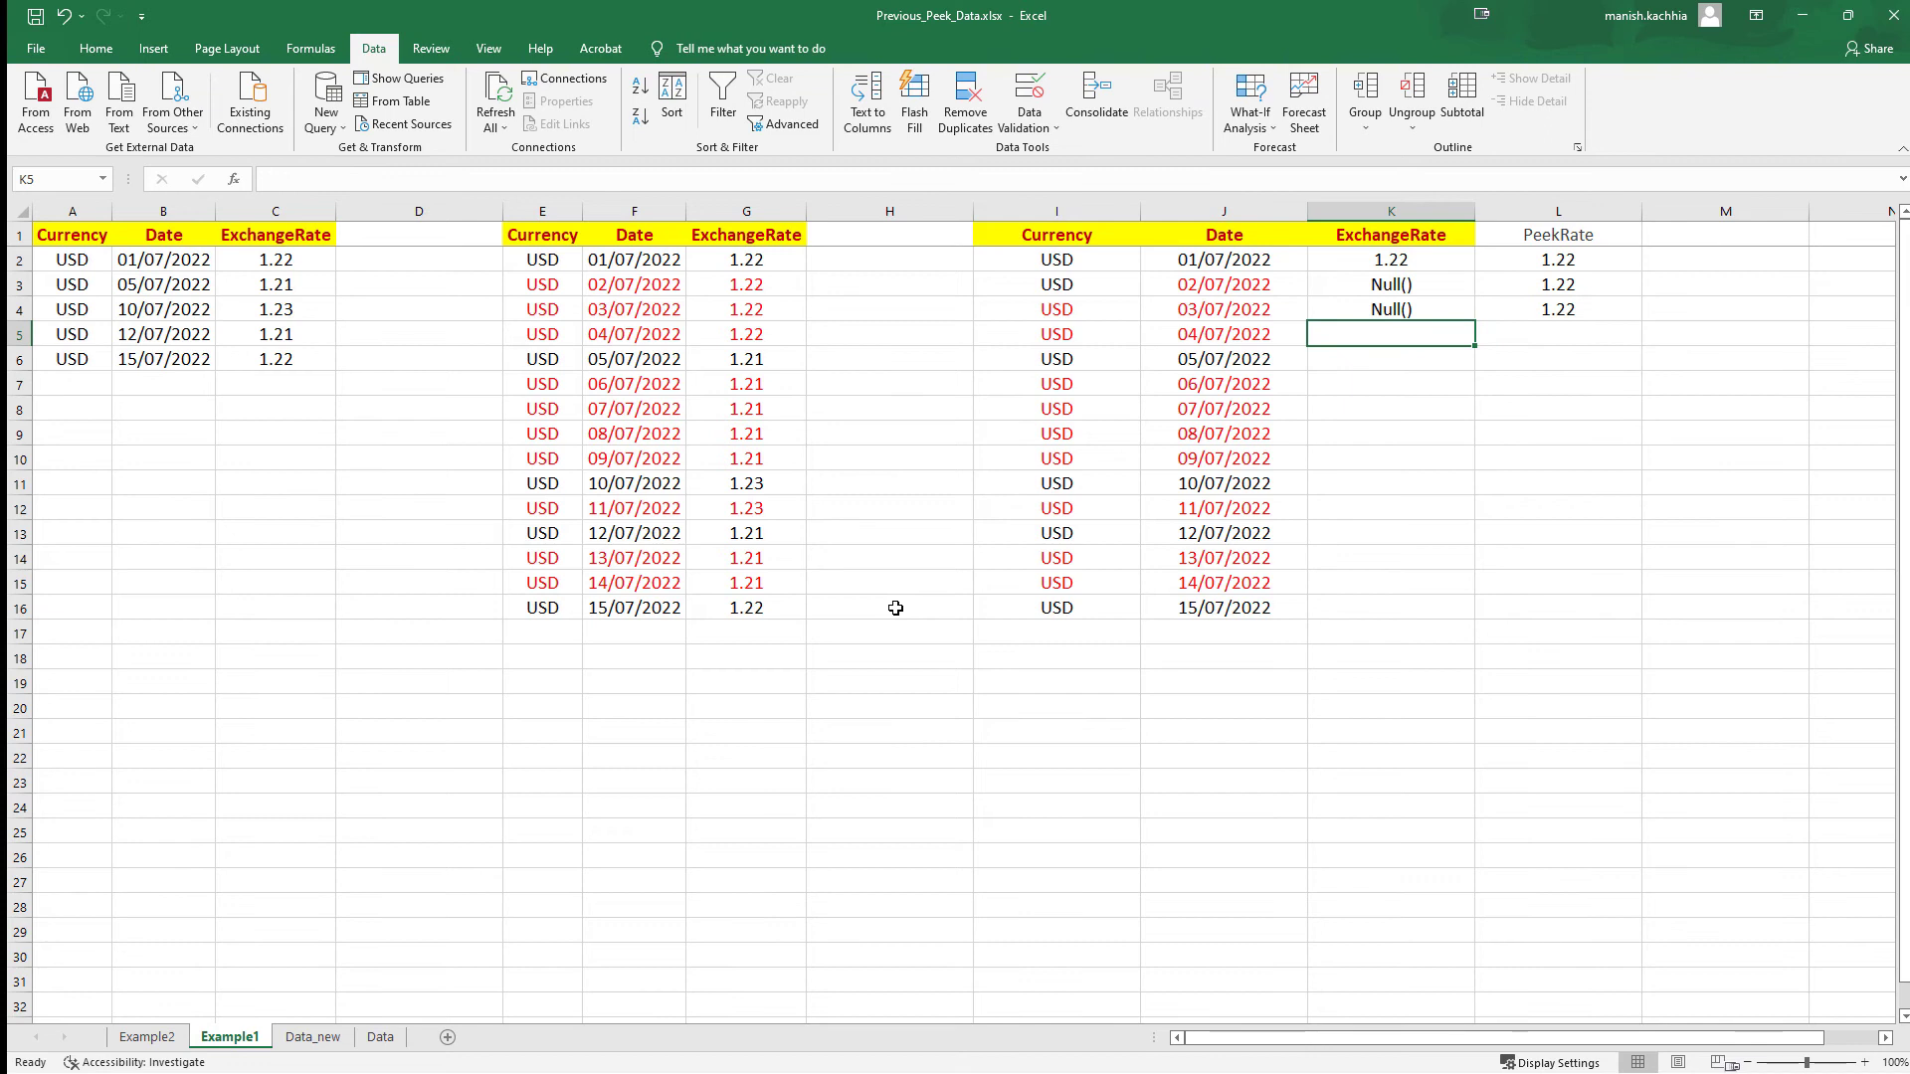
key(ctrl+d)
key(Right)
text(1.22)
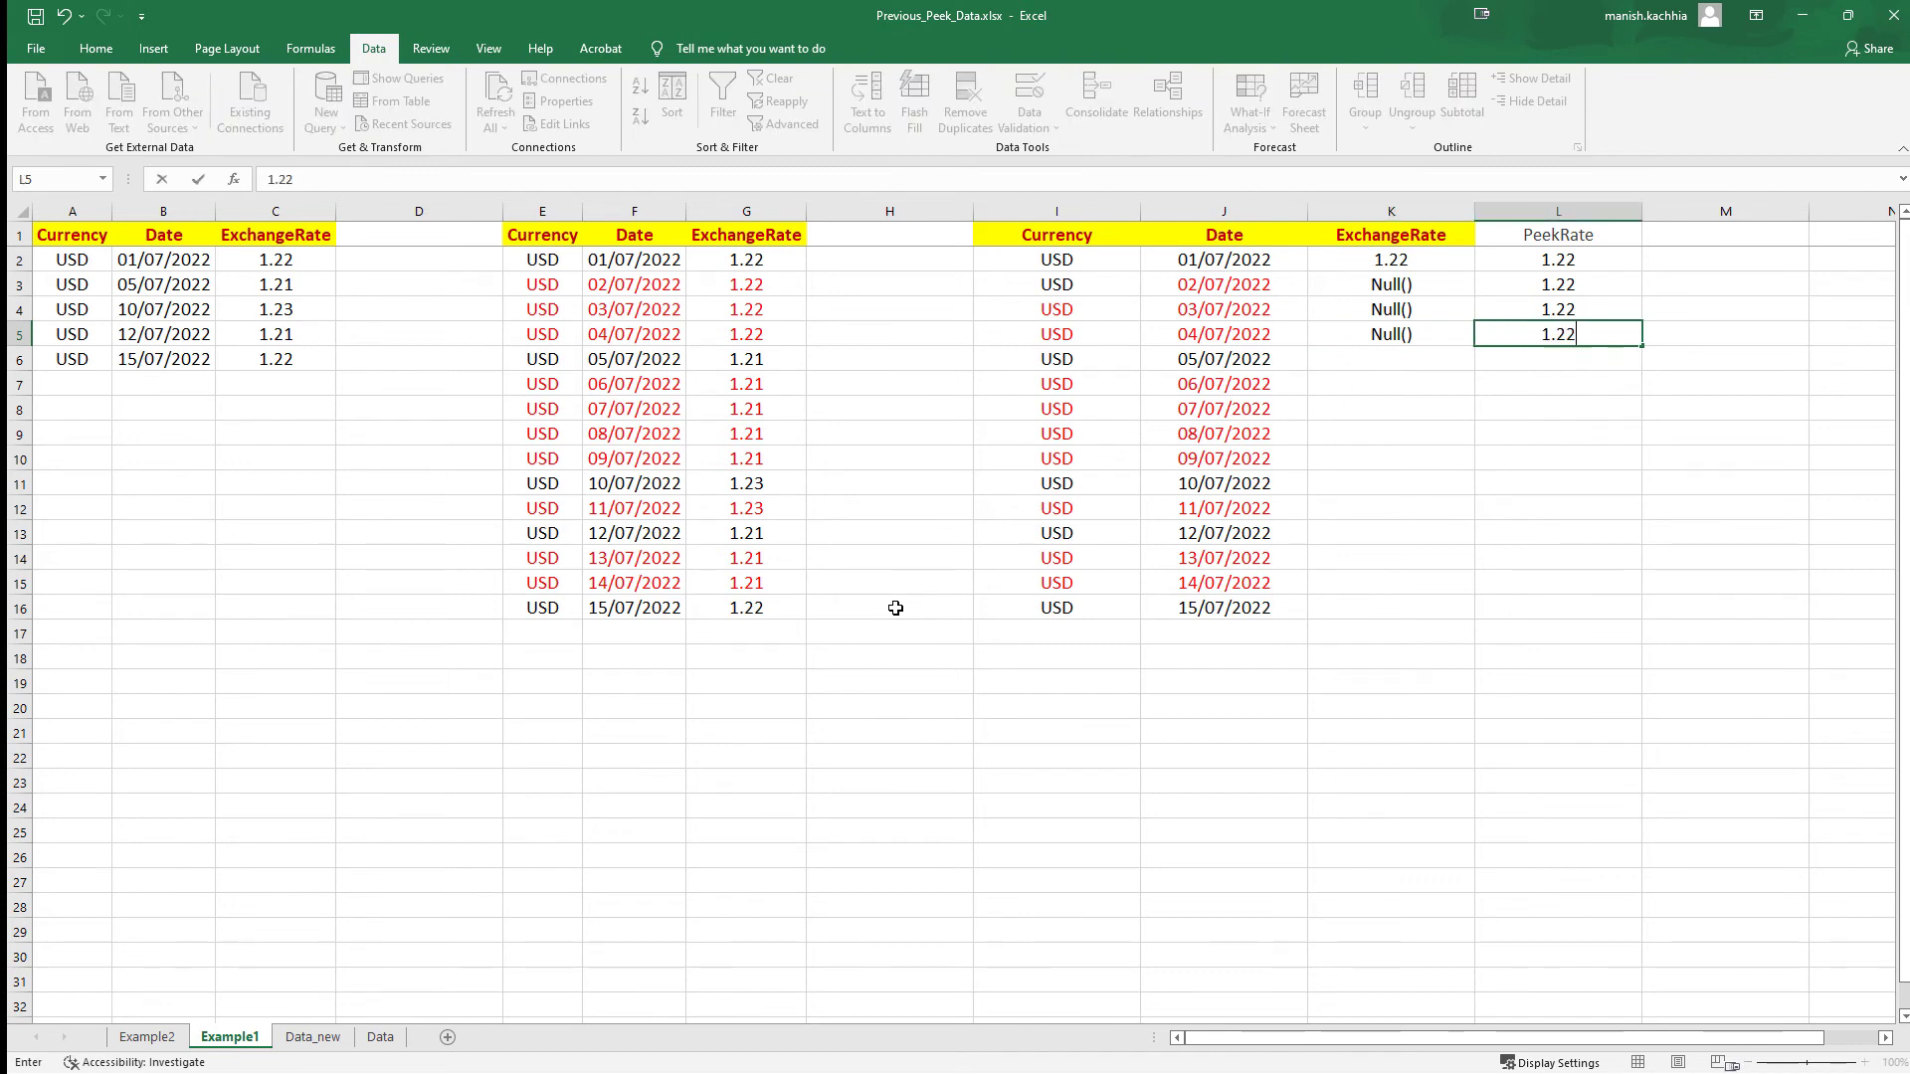
key(Return)
Step: Enter 1.21 as both the ExchangeRate in K6 and the PeekRate in L6 for the 05/07/2022 row
key(Left)
text(1.21)
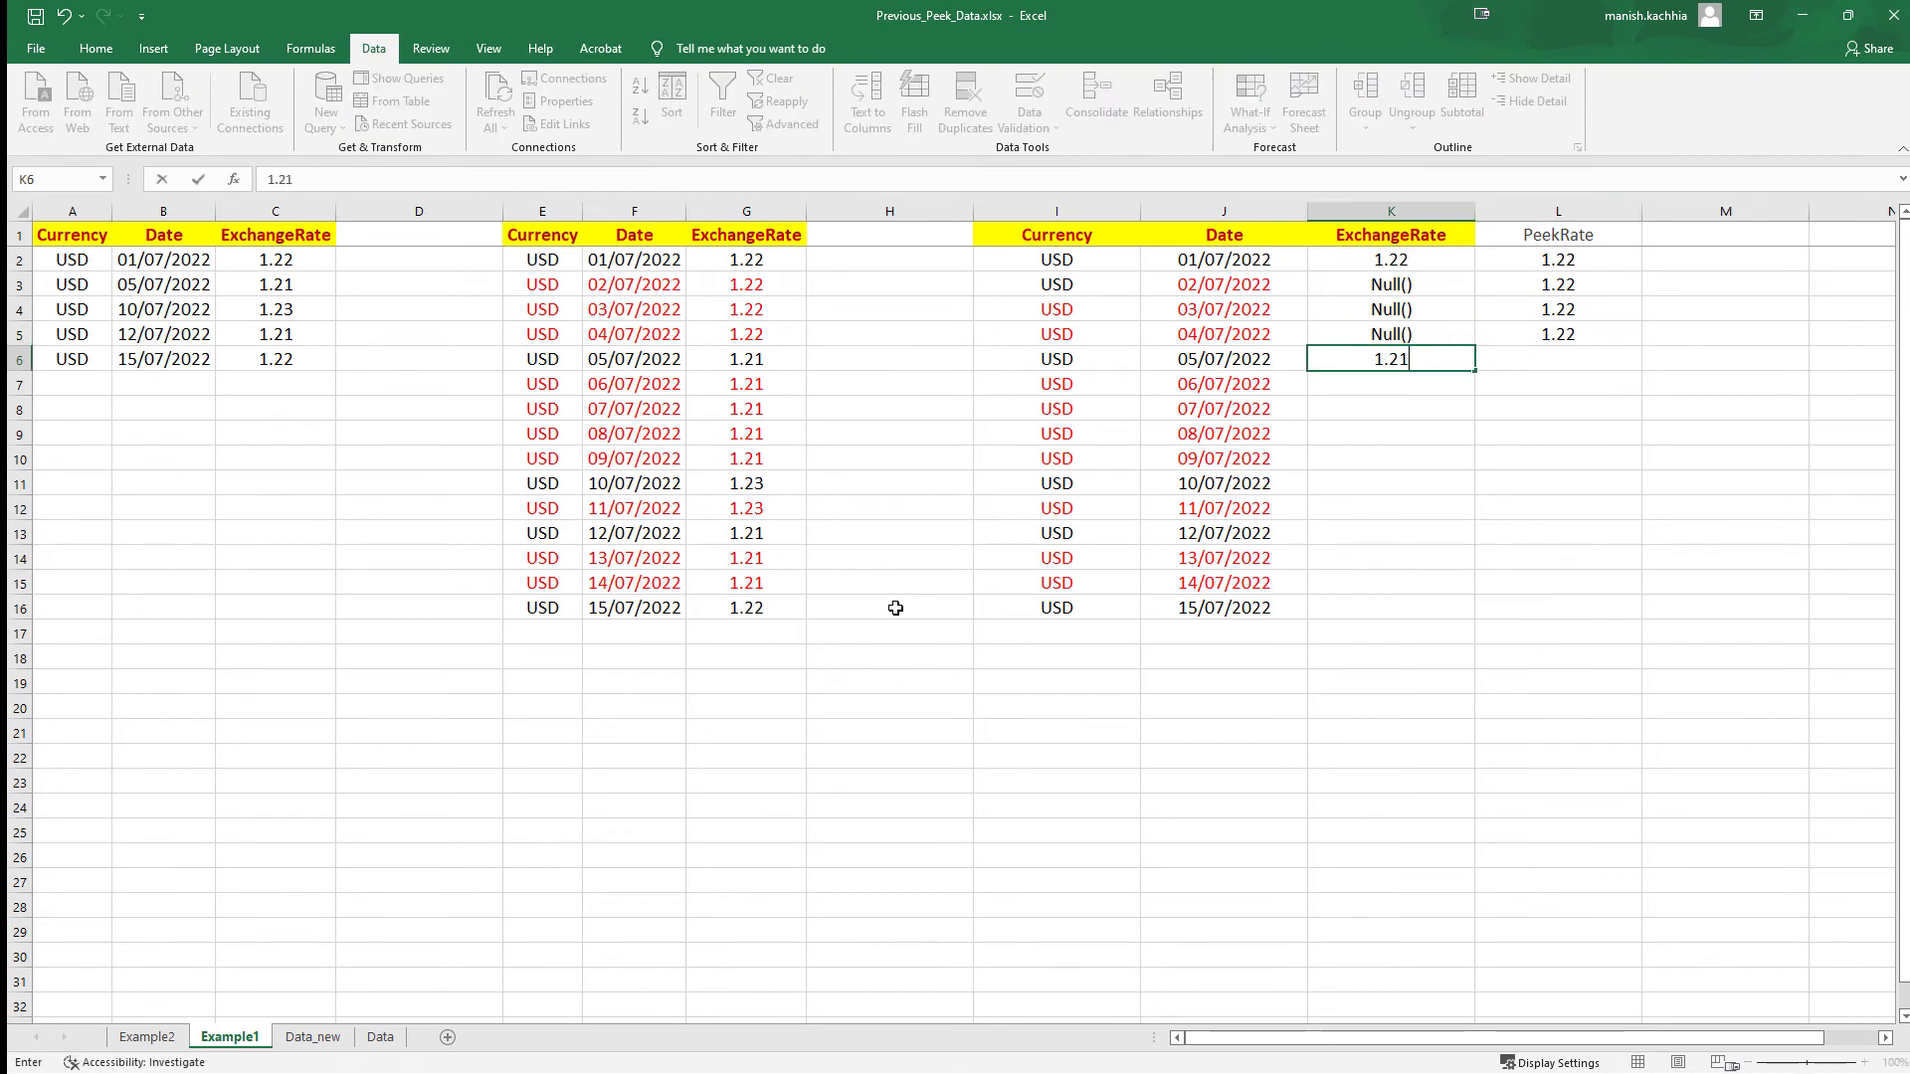
key(Right)
key(Left)
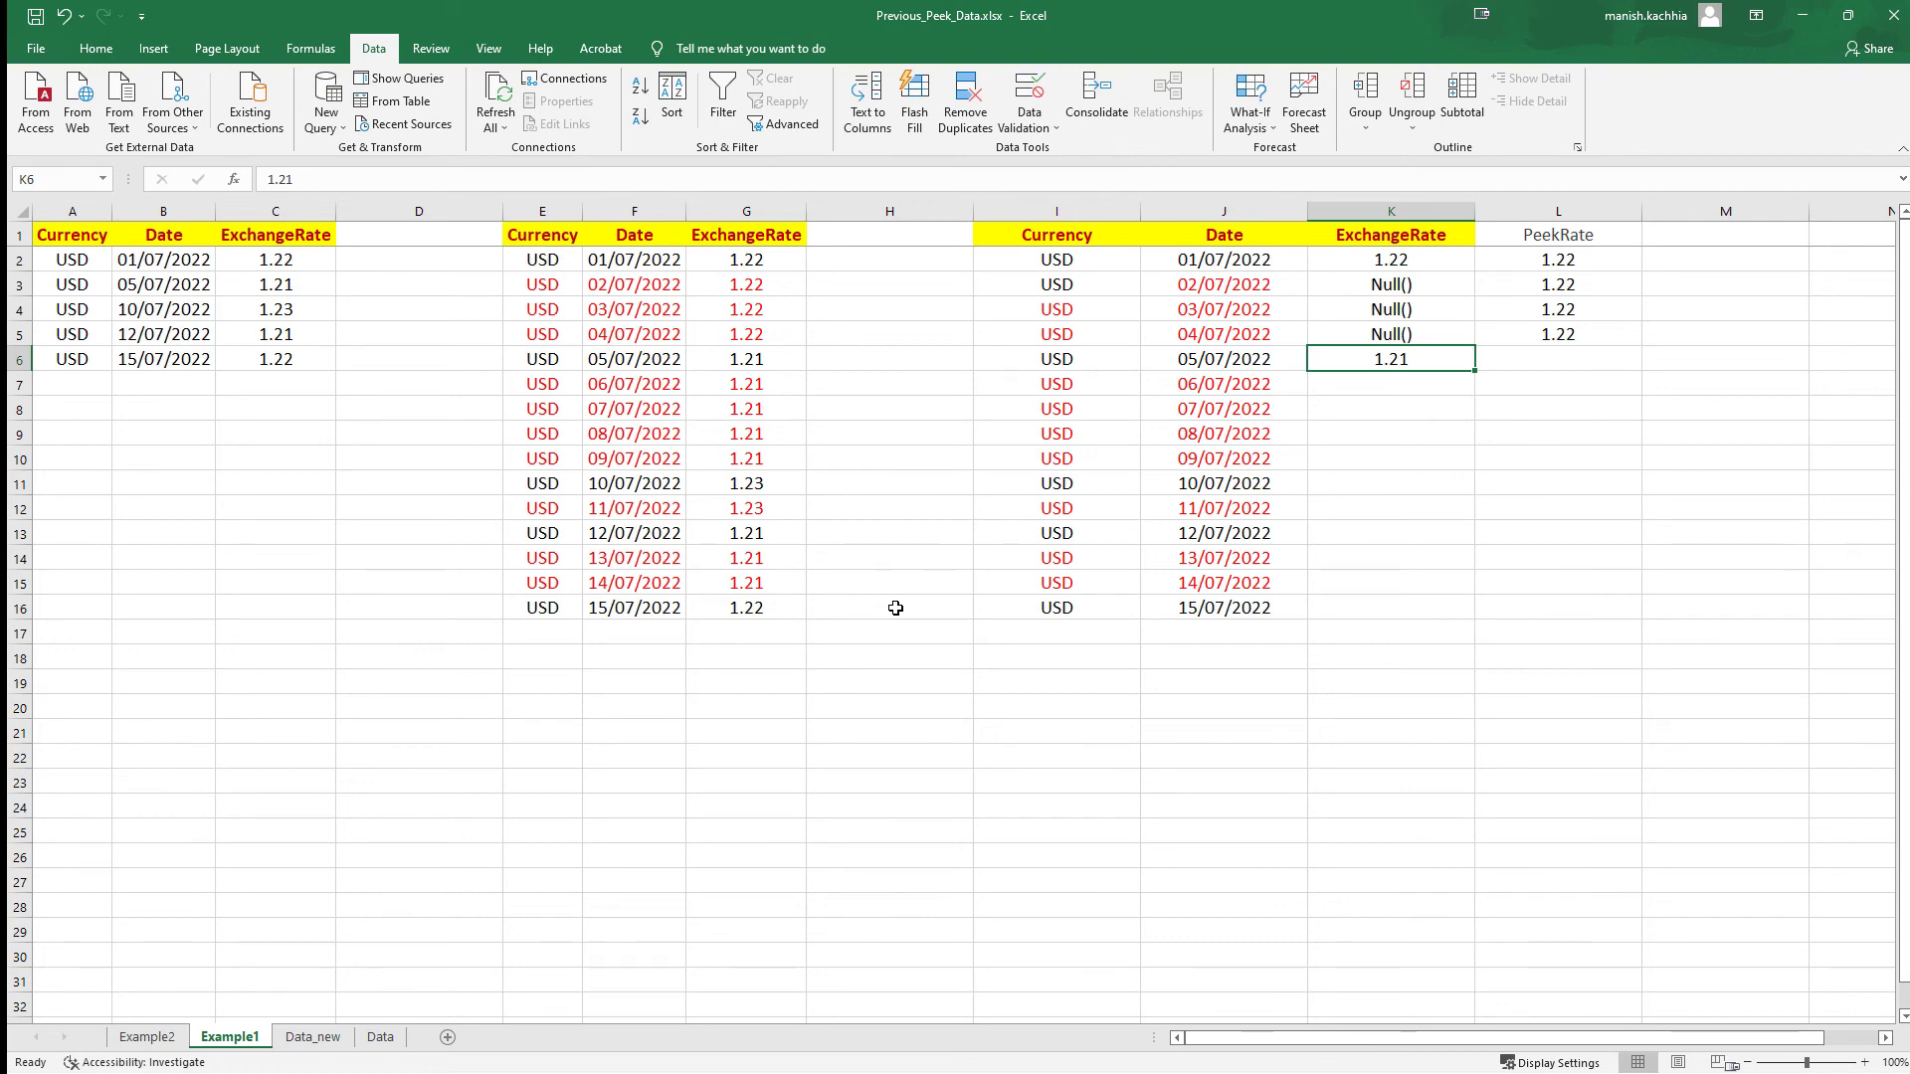
key(Right)
text(1.21)
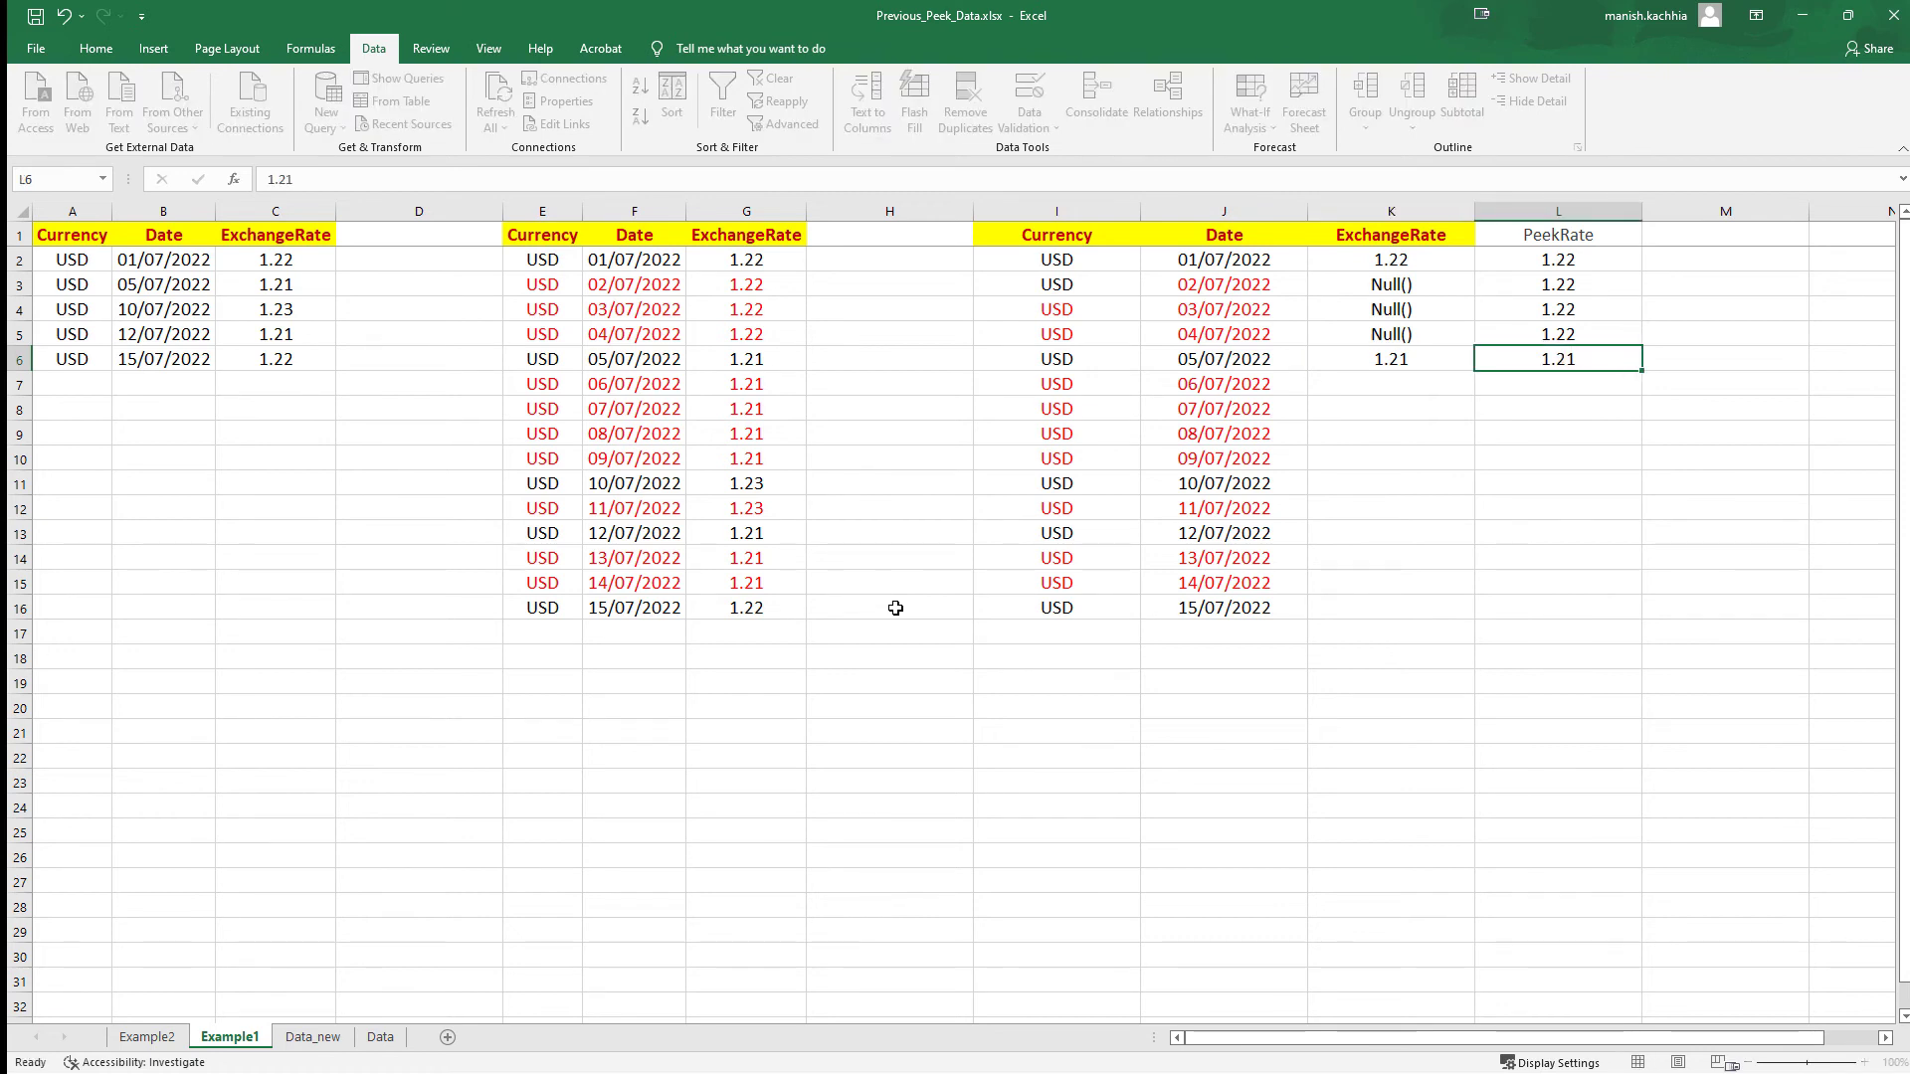
key(Return)
Step: Enter Null() as the ExchangeRate in K7 and 1.21 as the PeekRate in L7 for the 06/07/2022 row
key(Left)
key(ctrl+d)
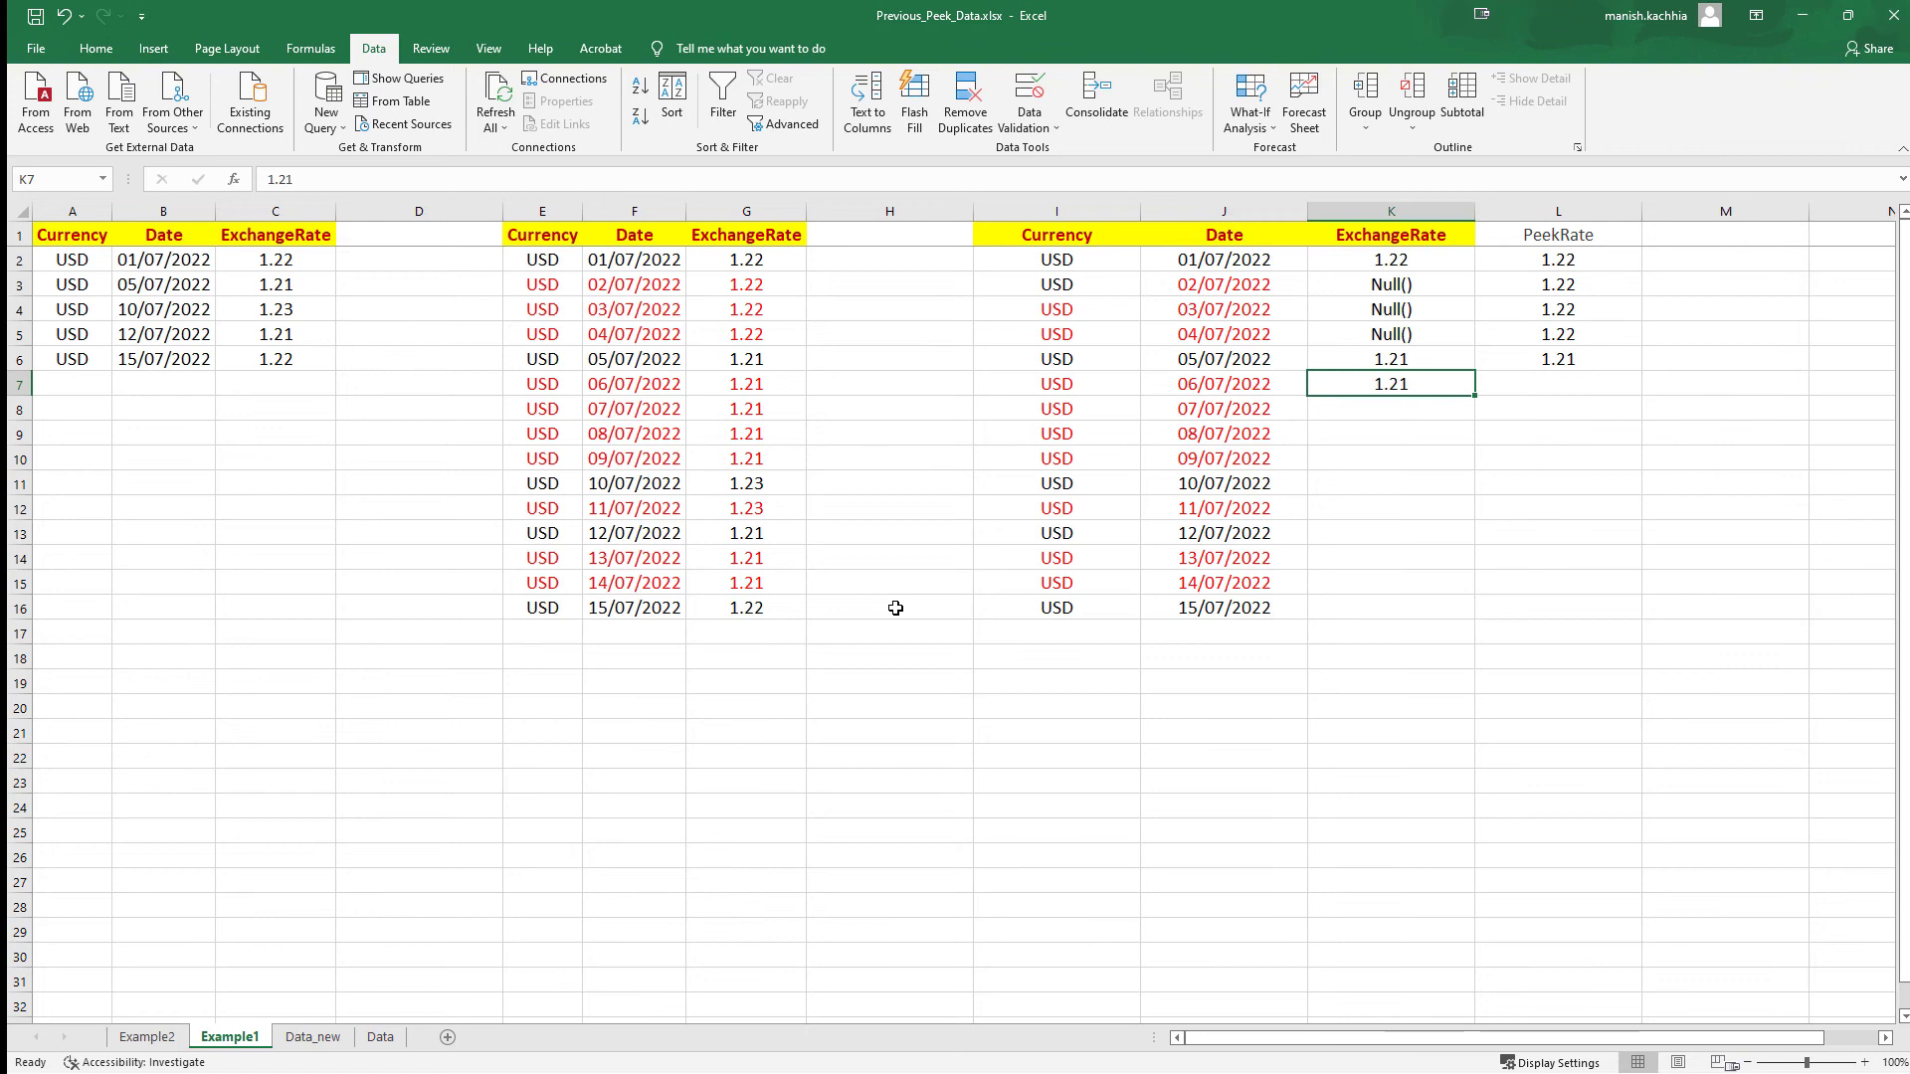
key(BackSpace)
text(Null())
key(Return)
key(Up)
key(Right)
text(1)
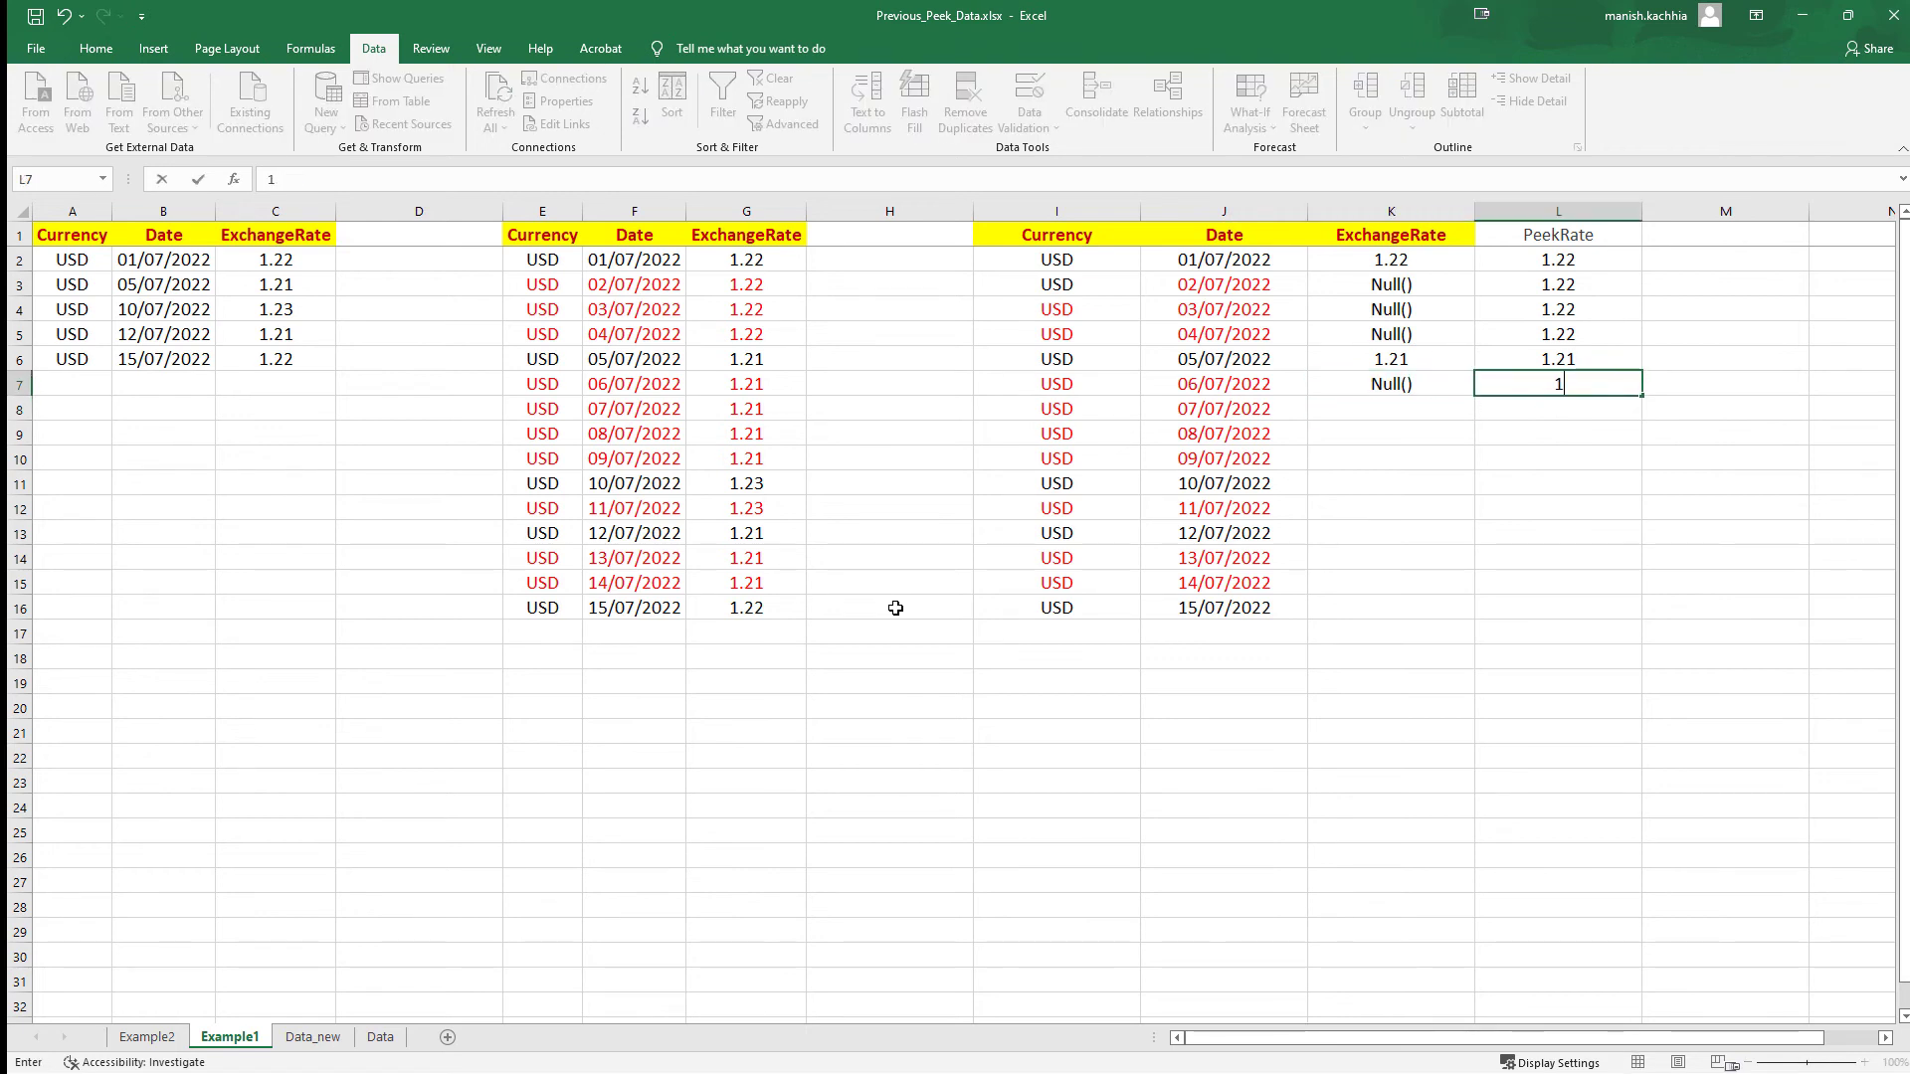
text(.21)
key(Return)
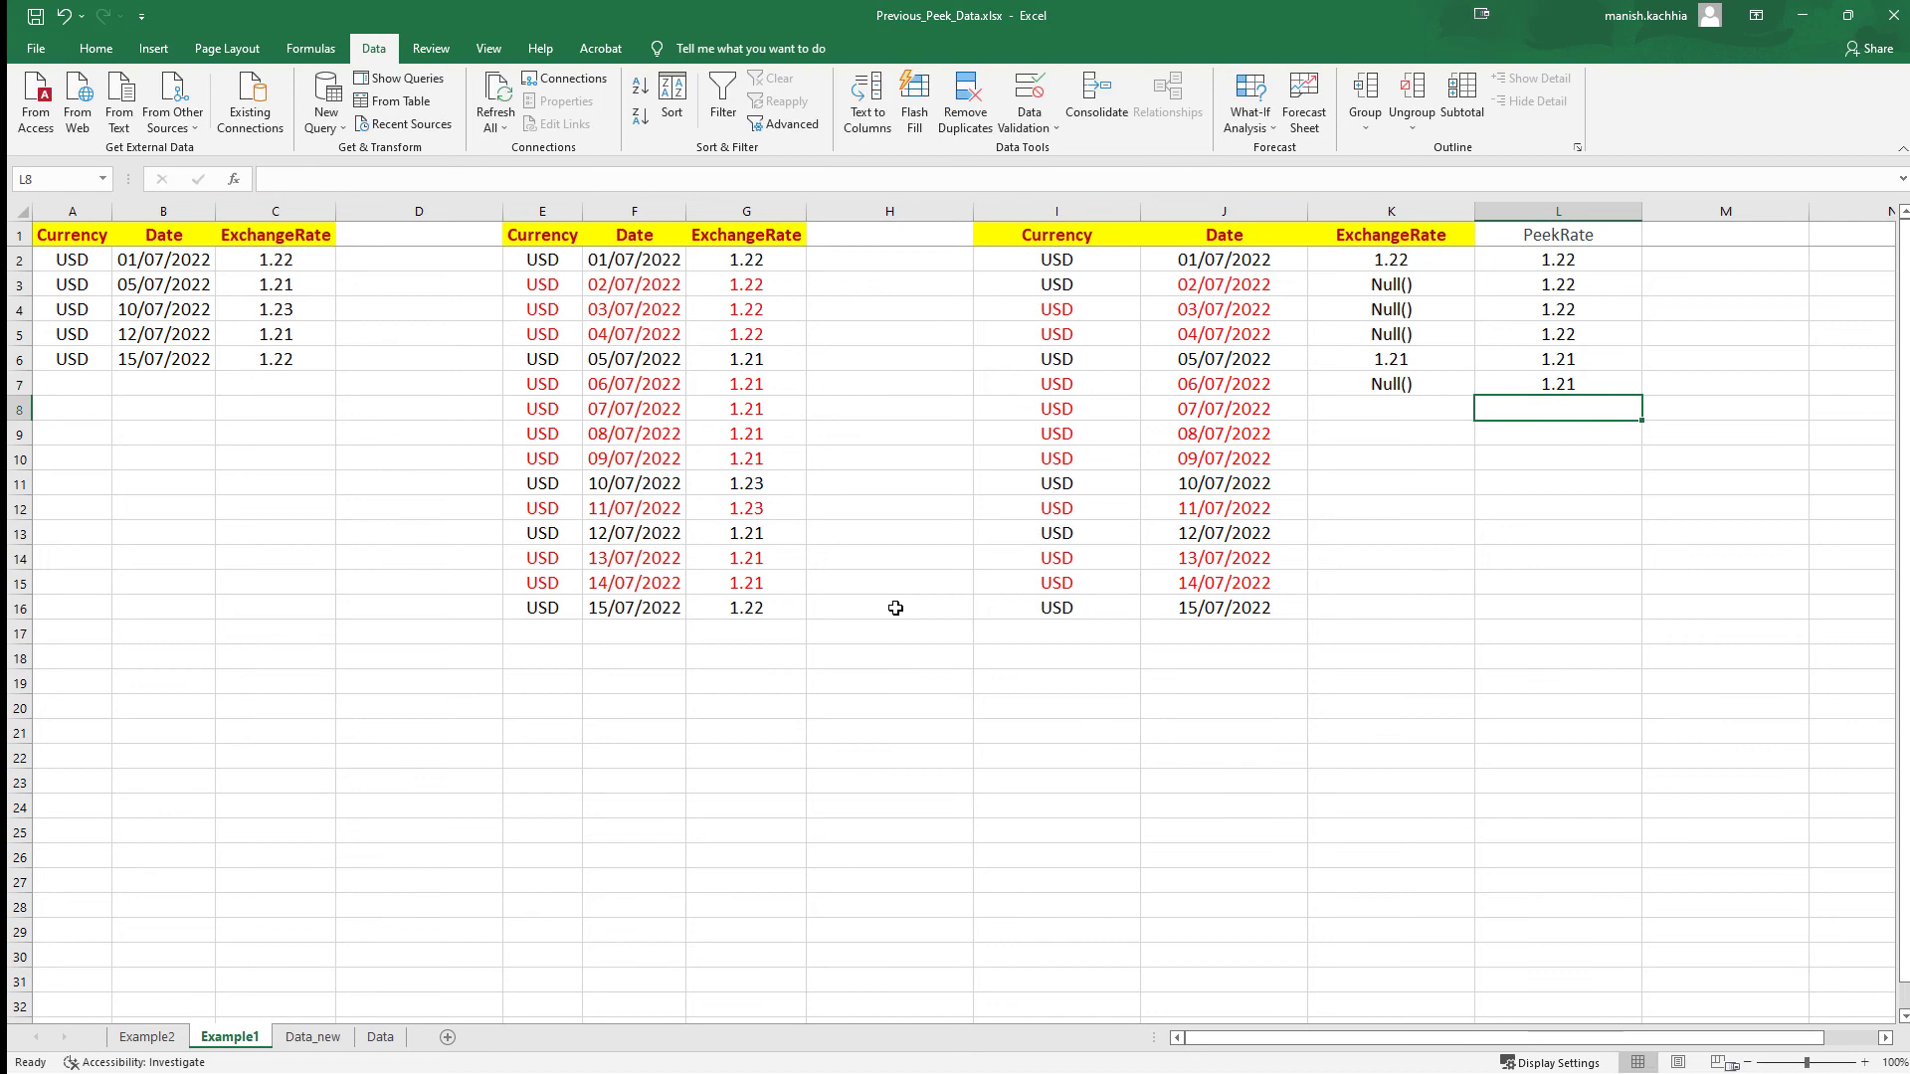
Step: Fill the PeekRate value 1.21 down into L8, L9 and L10
key(ctrl+d)
key(Down)
key(ctrl+d)
key(Down)
key(ctrl+d)
Step: Fill the ExchangeRate value Null() down into K8, K9 and K10
key(Left)
key(ctrl+Up)
key(Down)
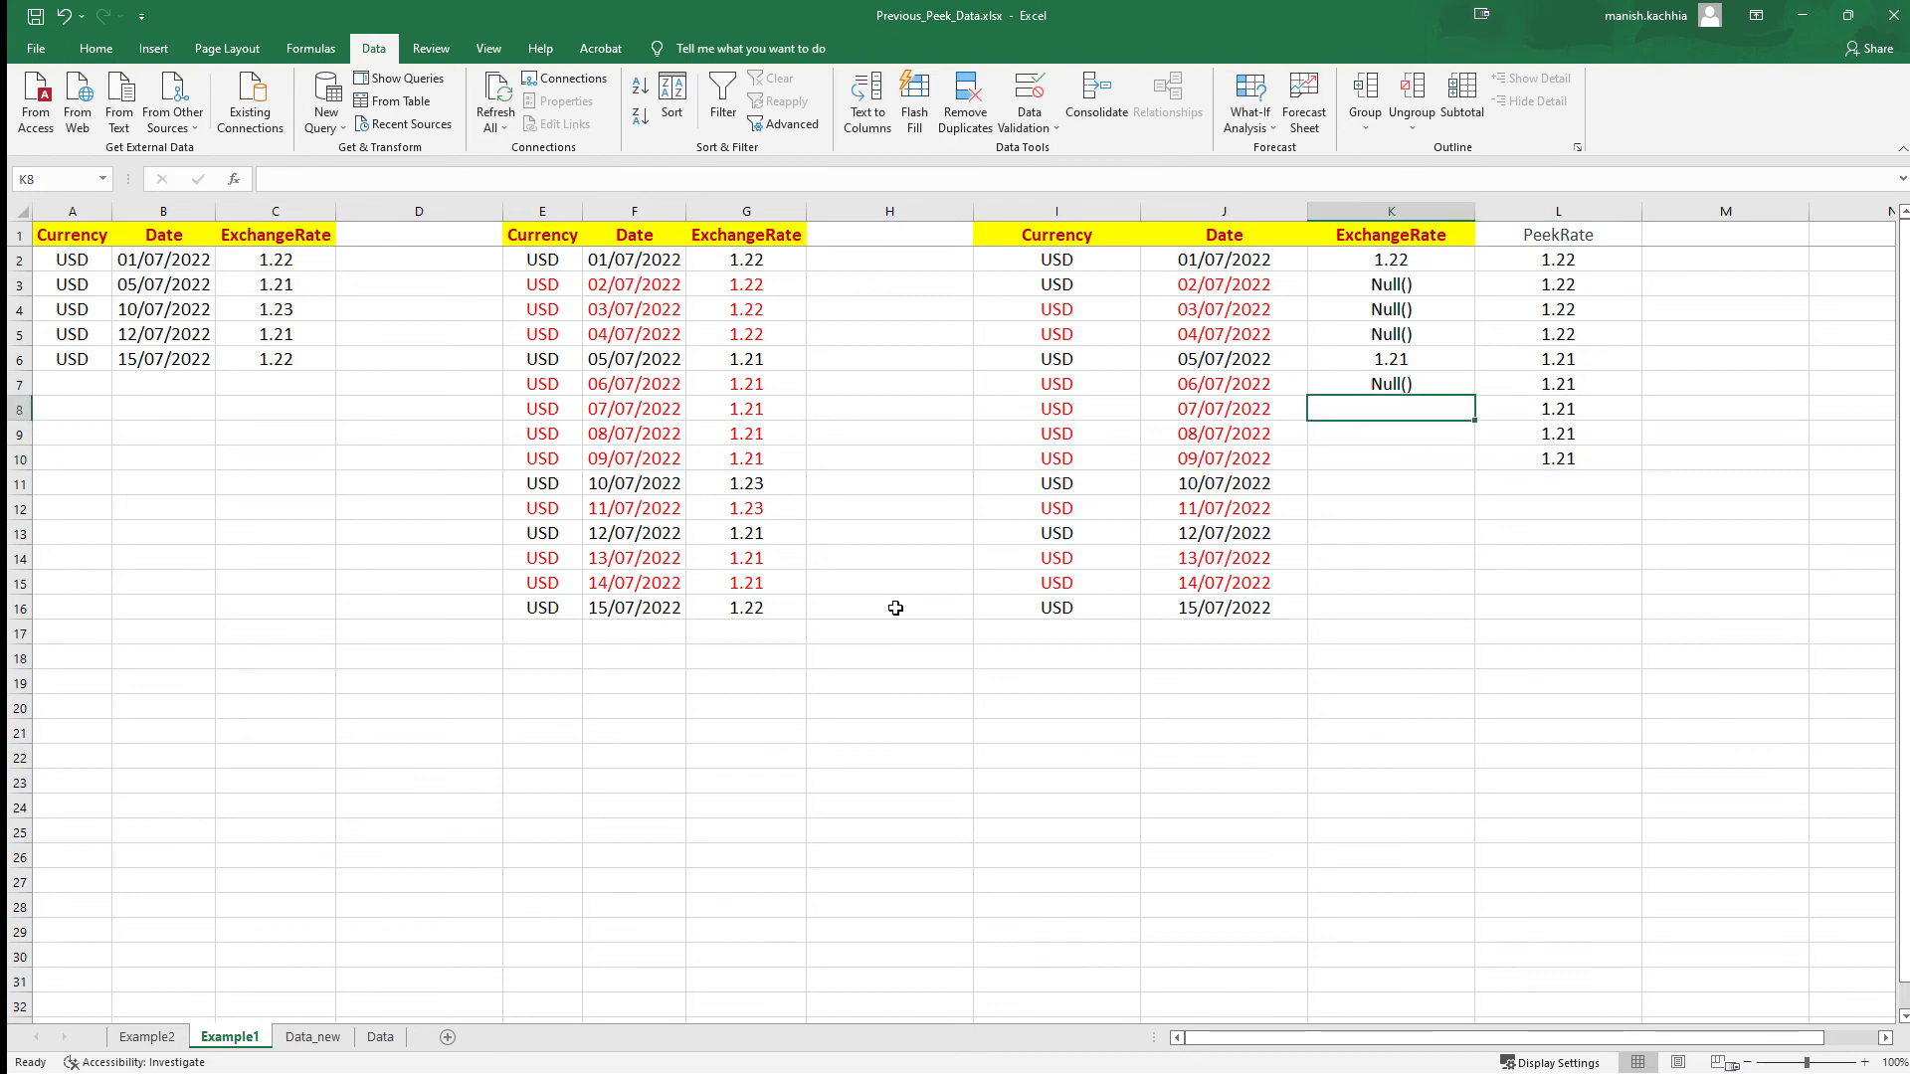
key(ctrl+d)
key(Down)
key(ctrl+d)
key(Down)
key(ctrl+d)
key(Down)
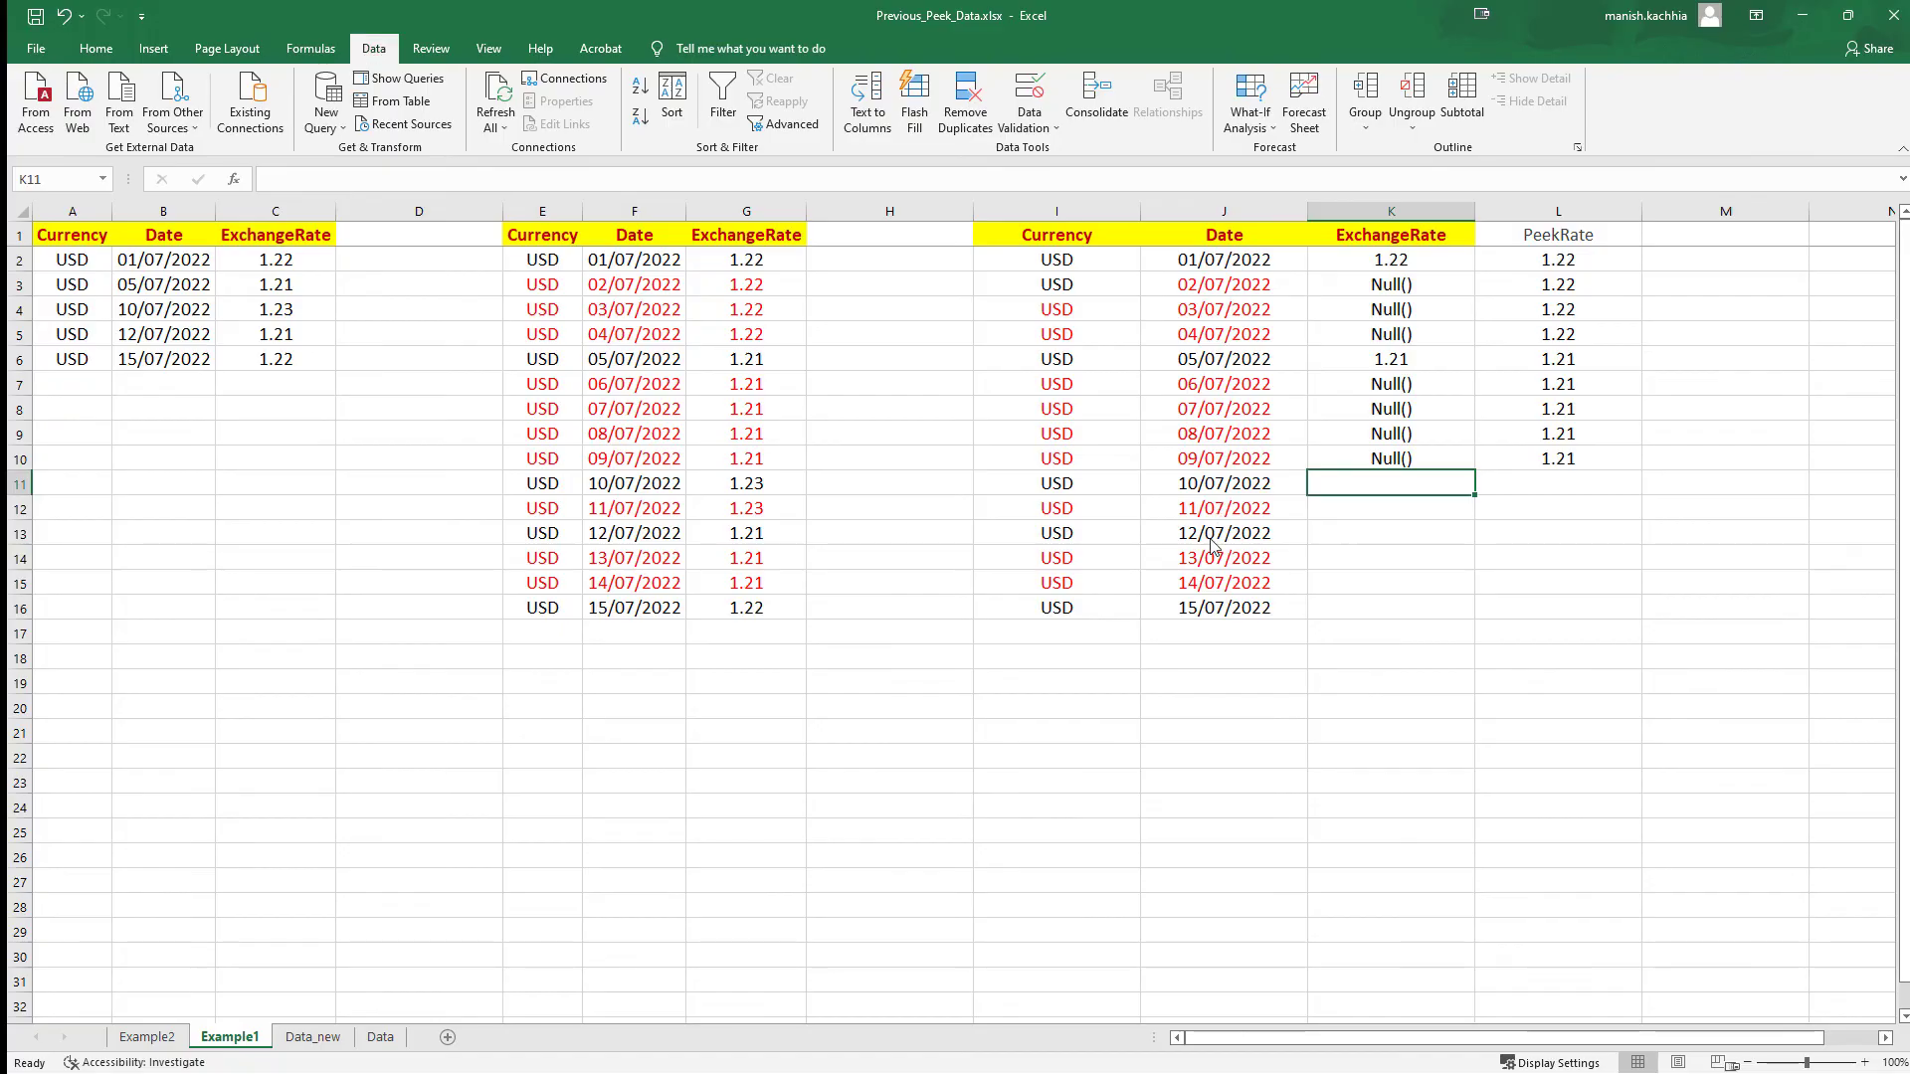
Step: Switch to the Qlik Sense load script and replace Peek with Previous in the PeekRate expression, giving Previous(PeekRate)
key(alt+Tab)
text(Previous()
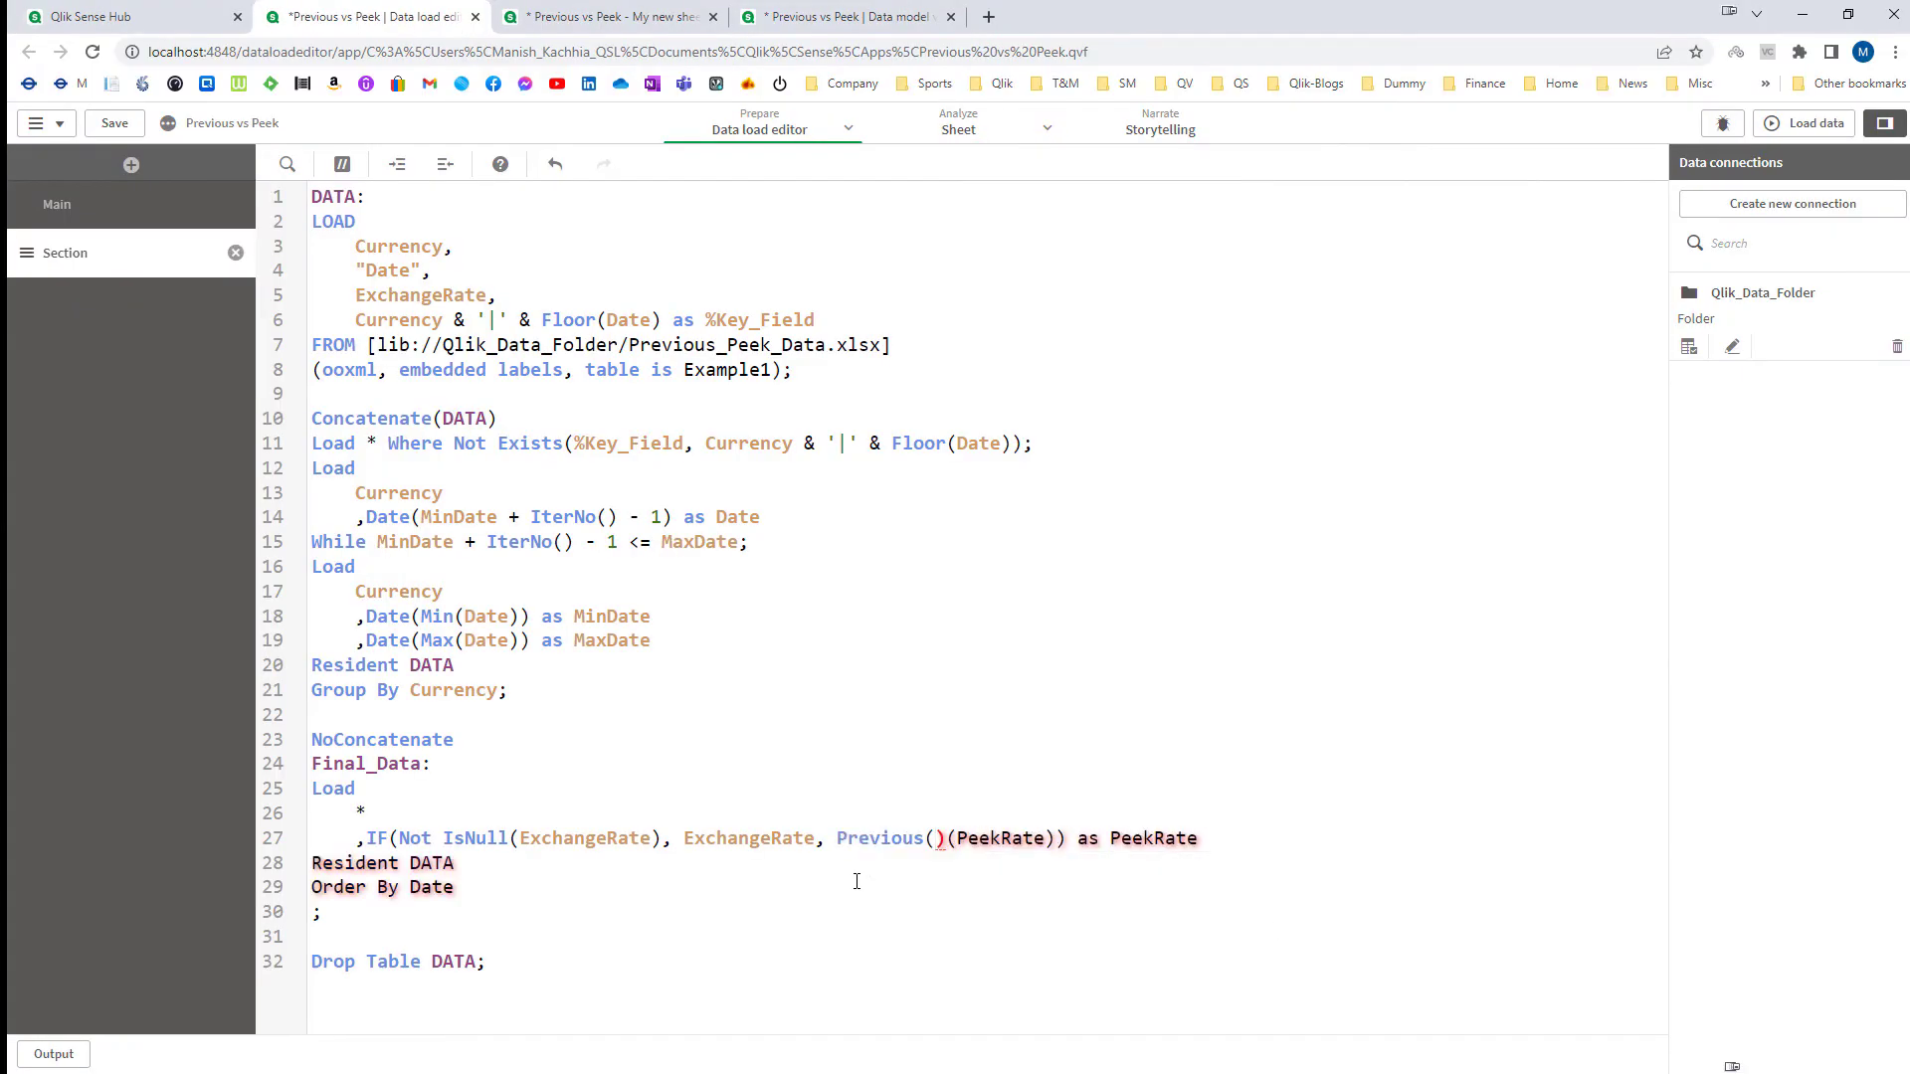
key(BackSpace)
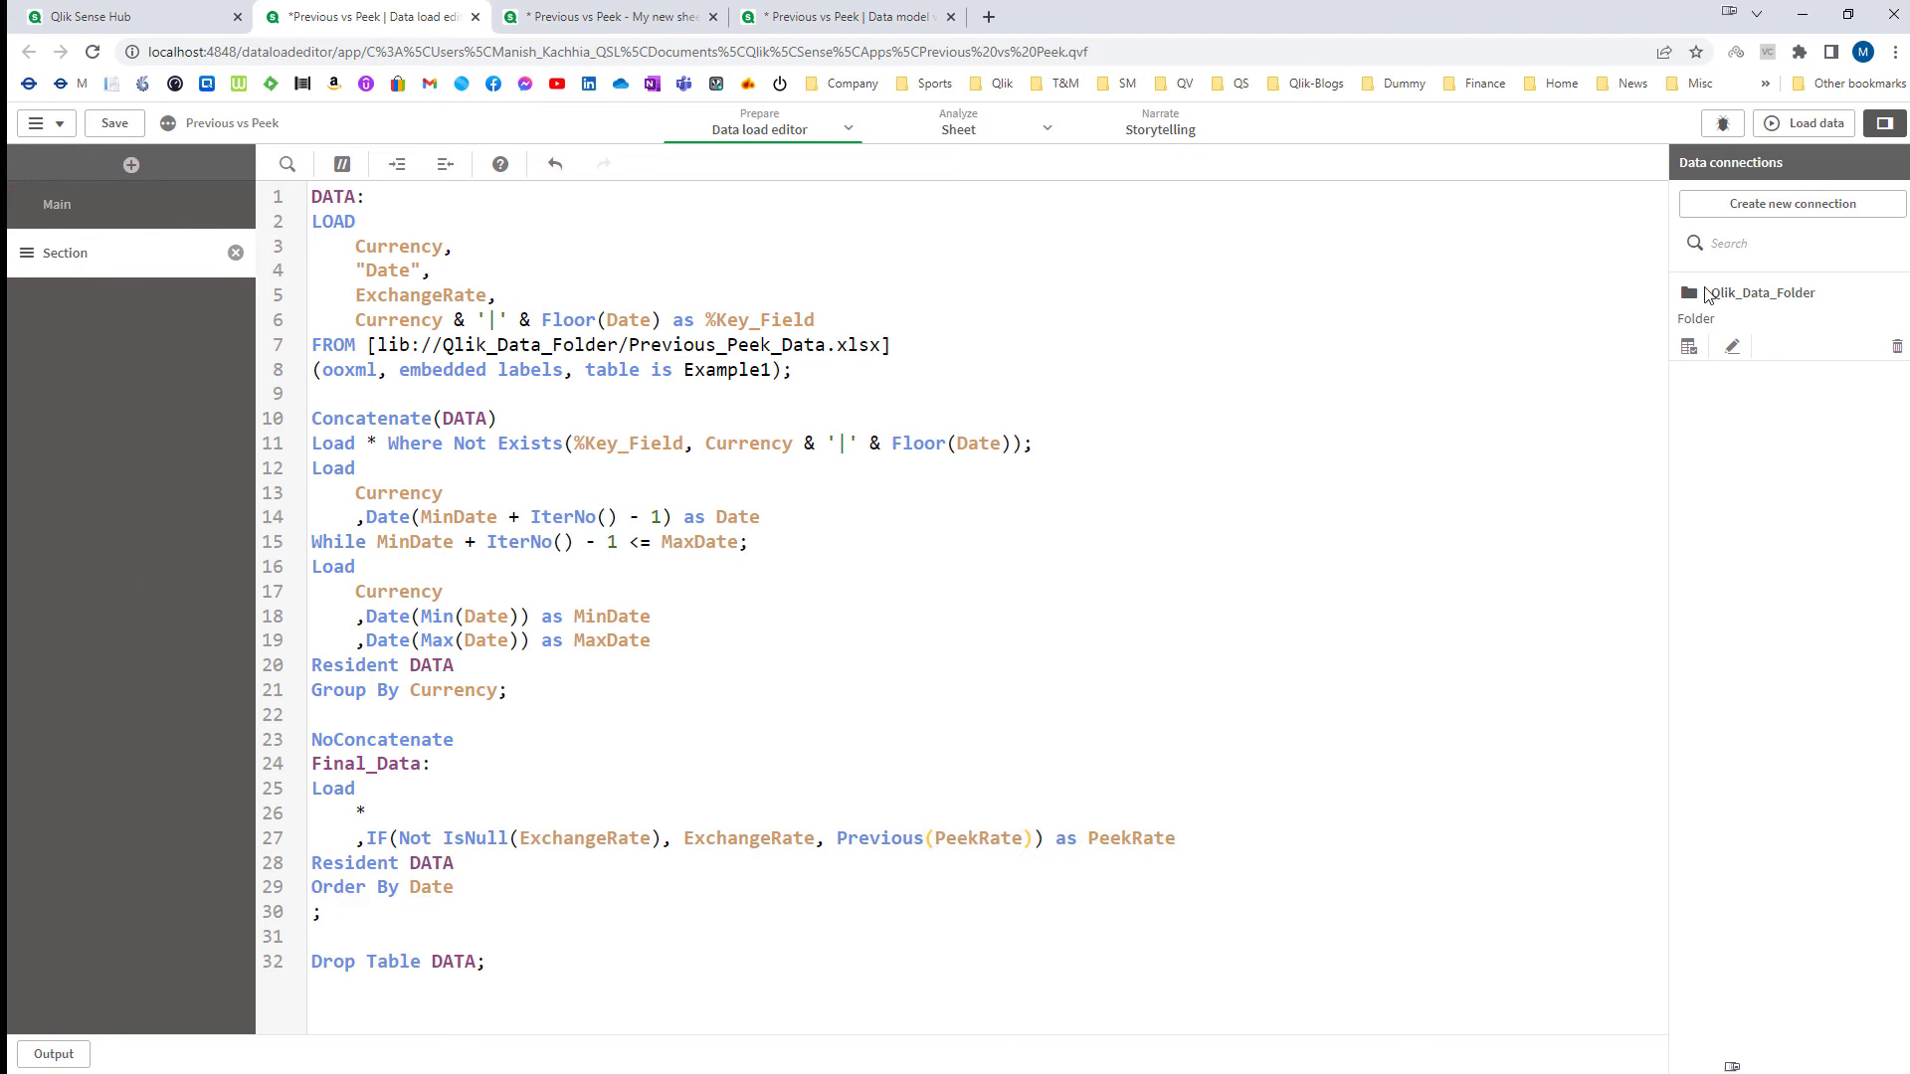
Step: Try to load the data with the Previous(PeekRate) expression, check the field named in the load log, and close the log
click(1780, 123)
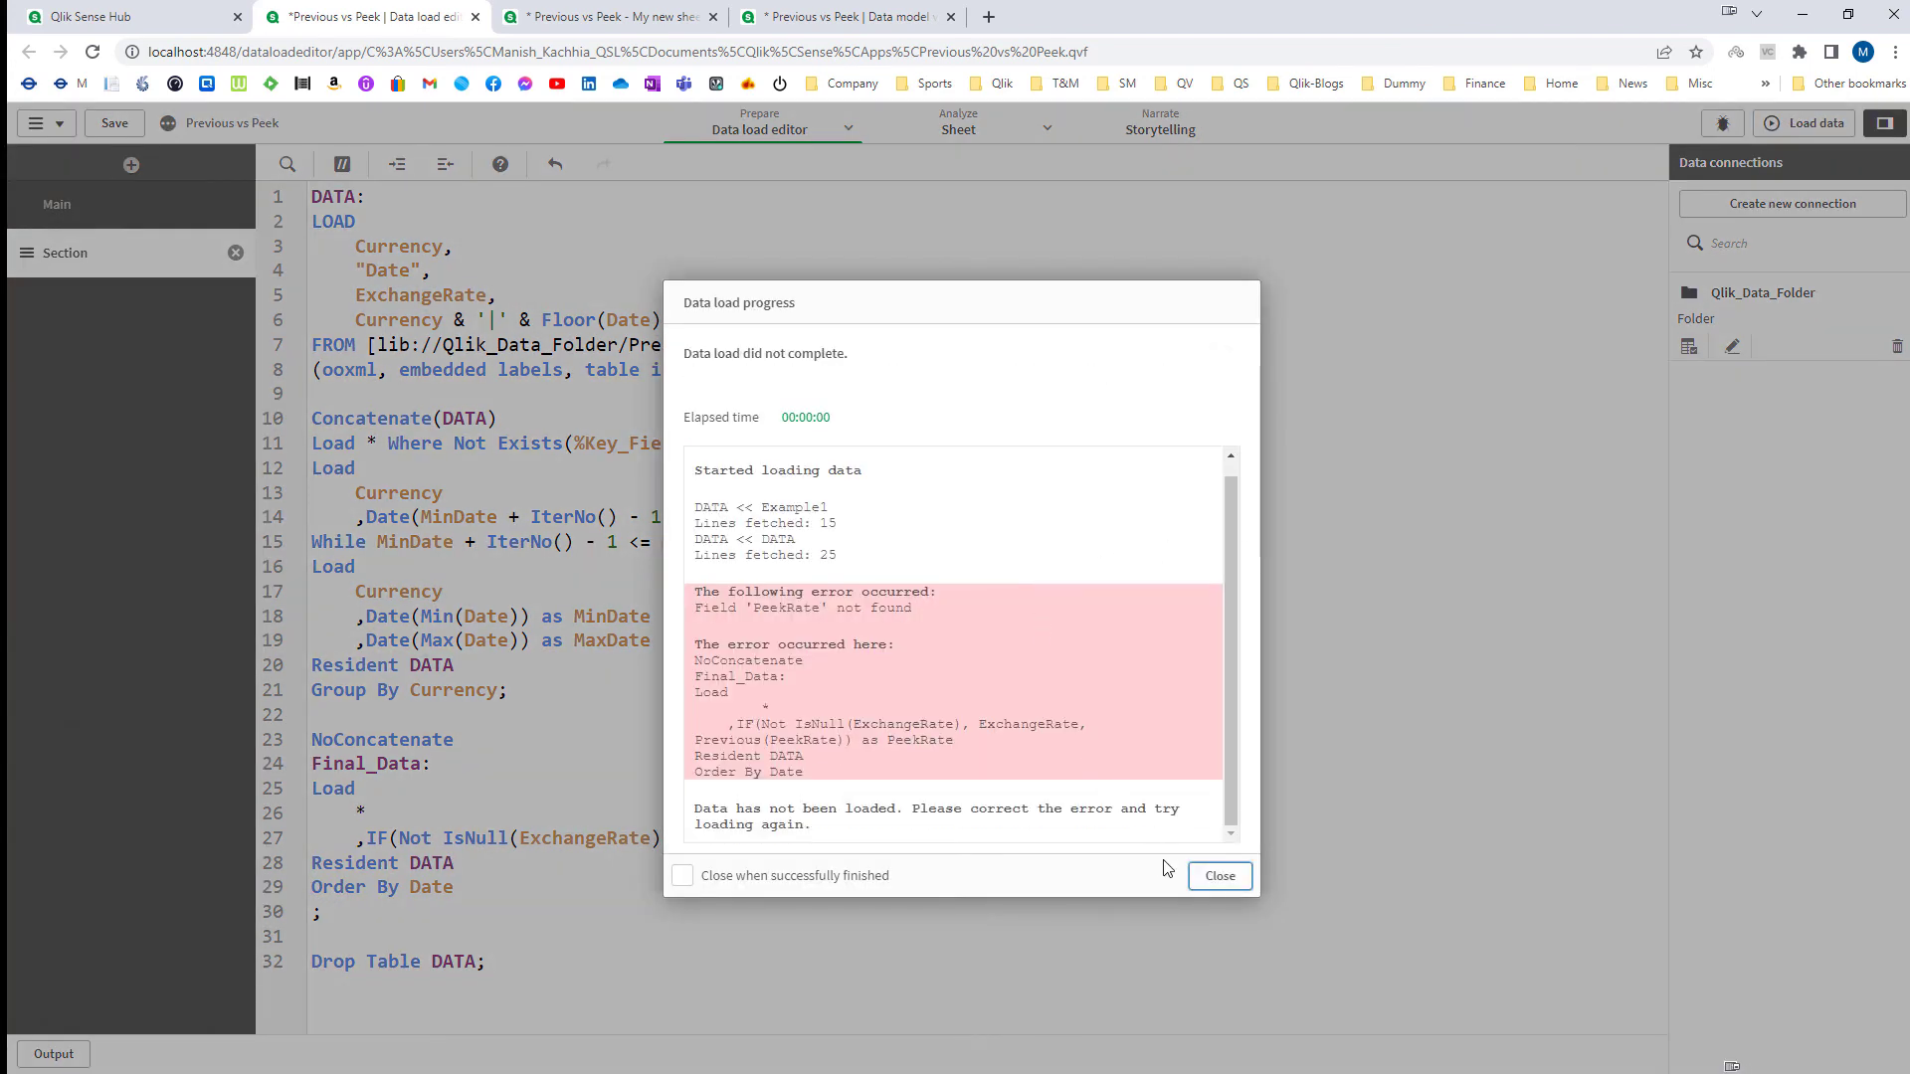
double_click(798, 609)
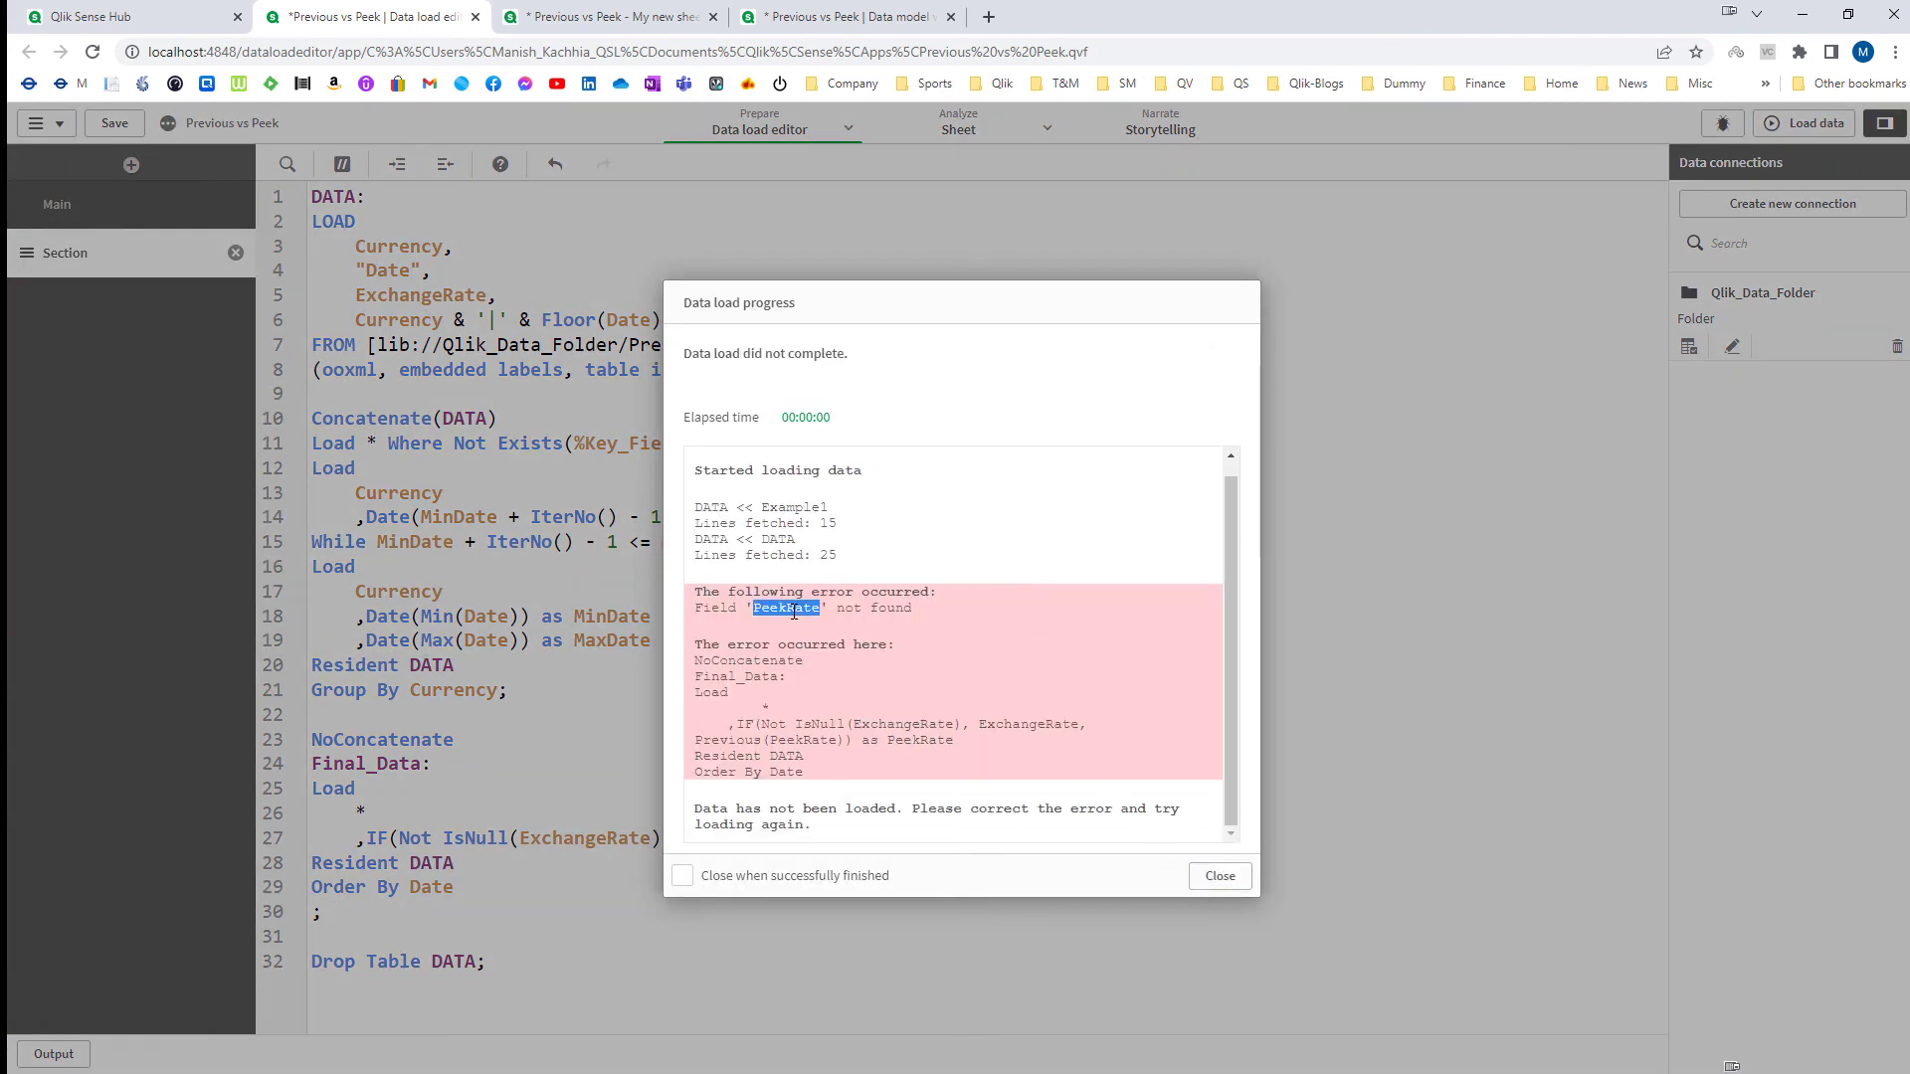
click(1219, 876)
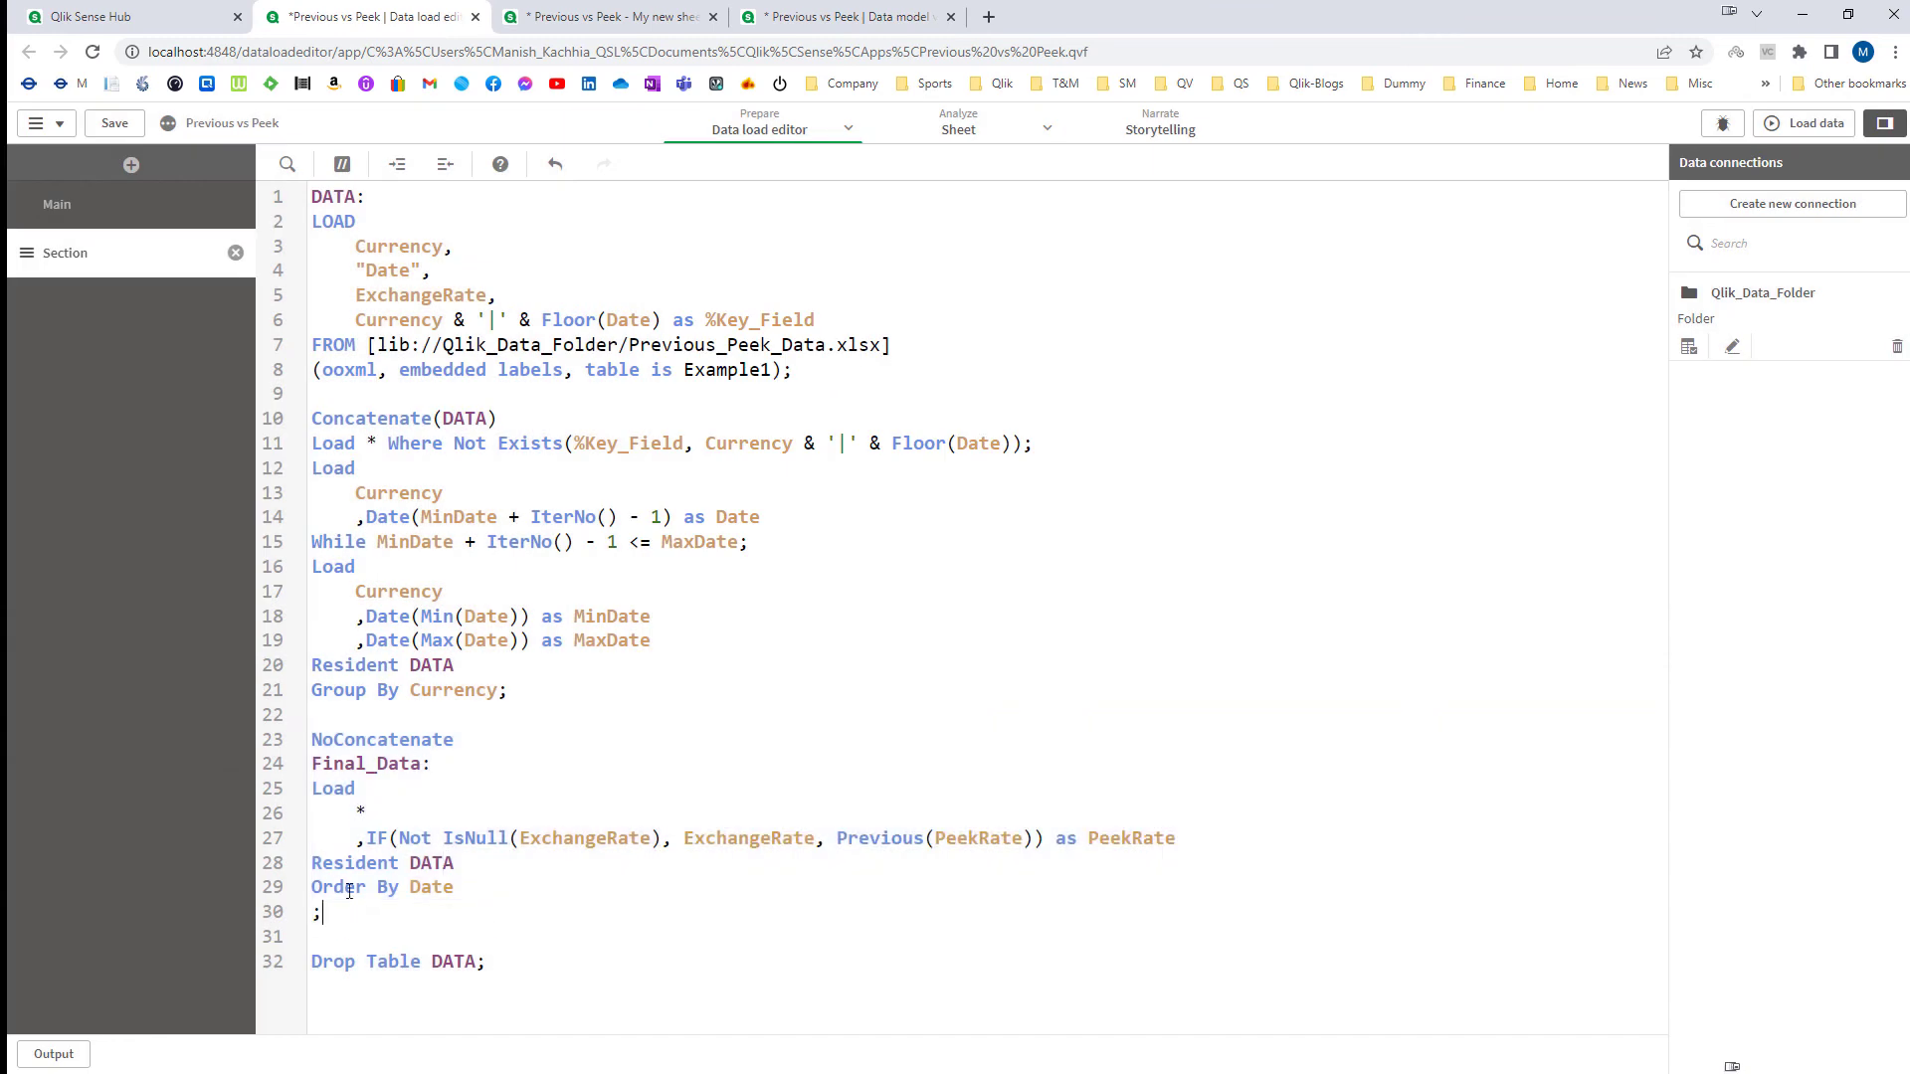
Step: Compare the PeekRate field defined in the Final_Data load with the fields loaded in the source DATA table
drag(343, 912, 298, 738)
double_click(1146, 841)
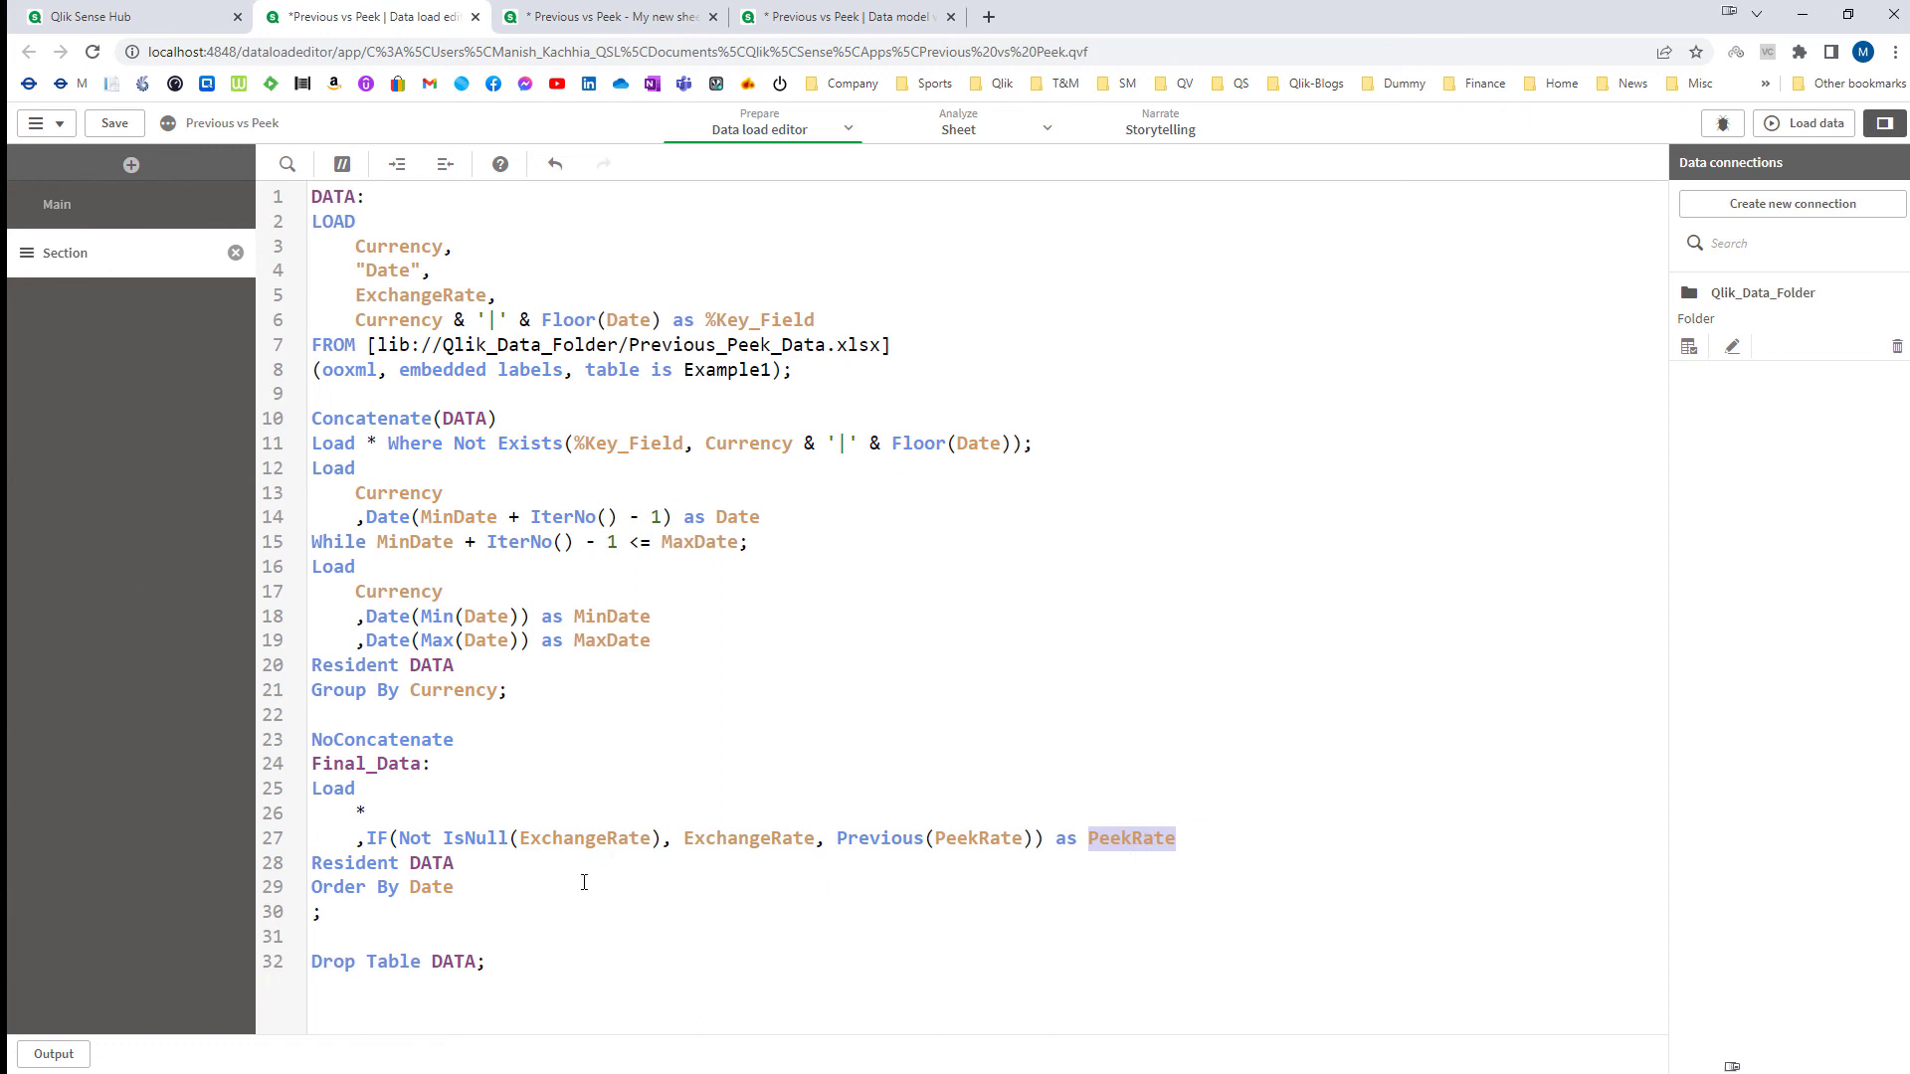
double_click(333, 221)
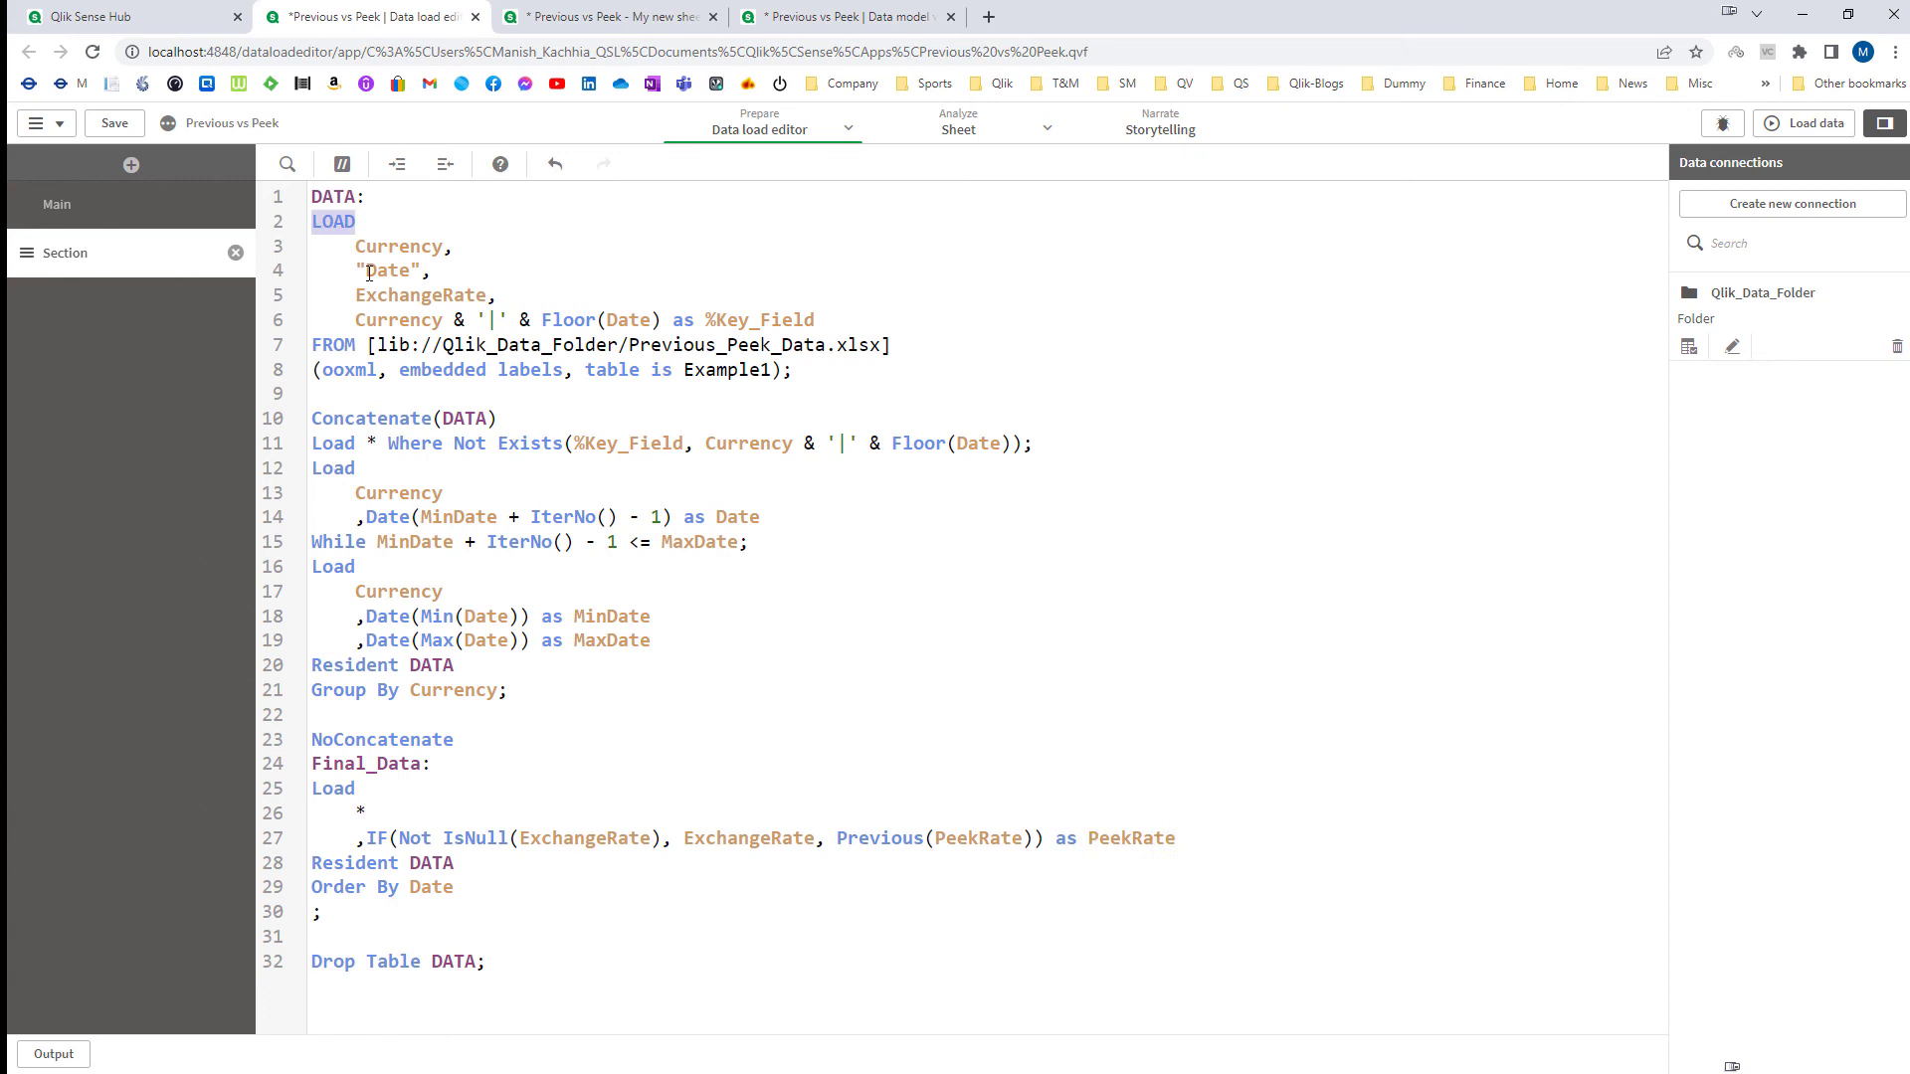
double_click(420, 295)
double_click(765, 320)
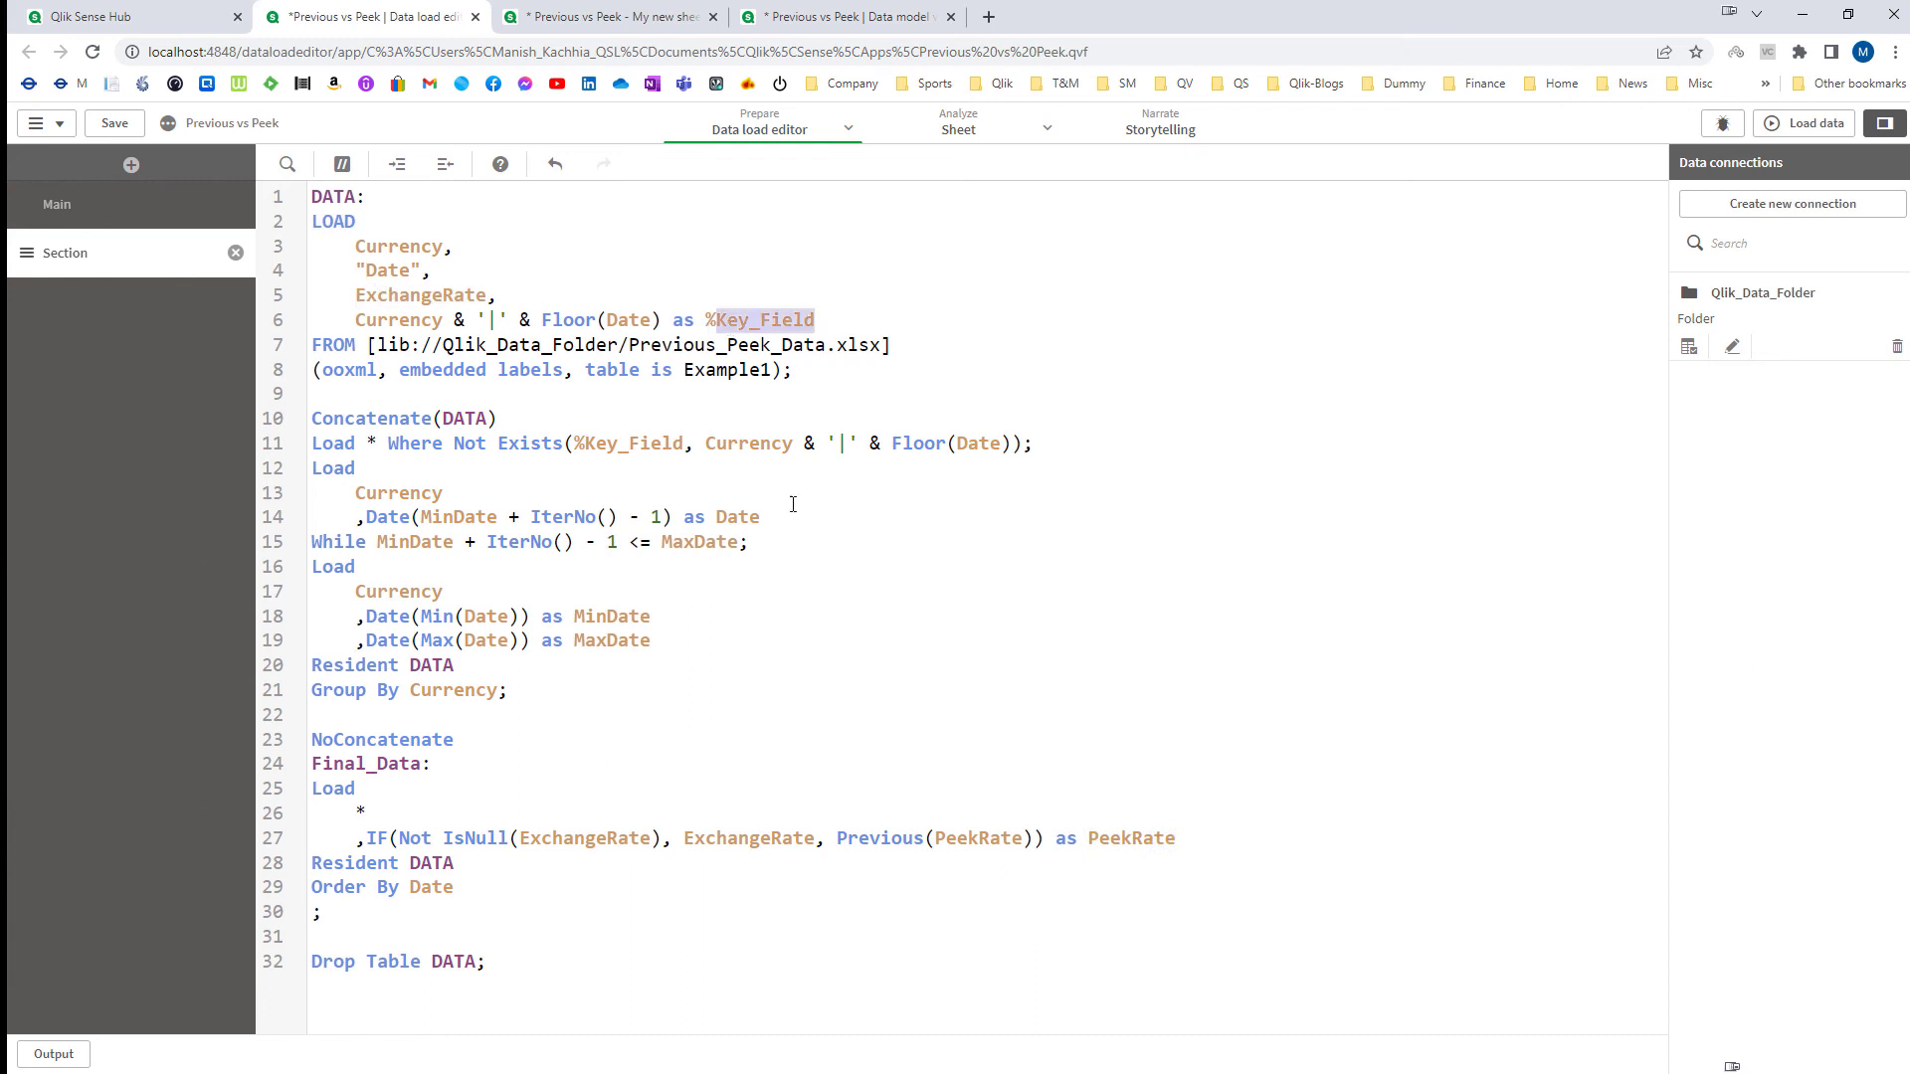
Step: Restore Peek(PeekRate) in the Final_Data load expression, then reload the data and check the sheet table
double_click(1099, 835)
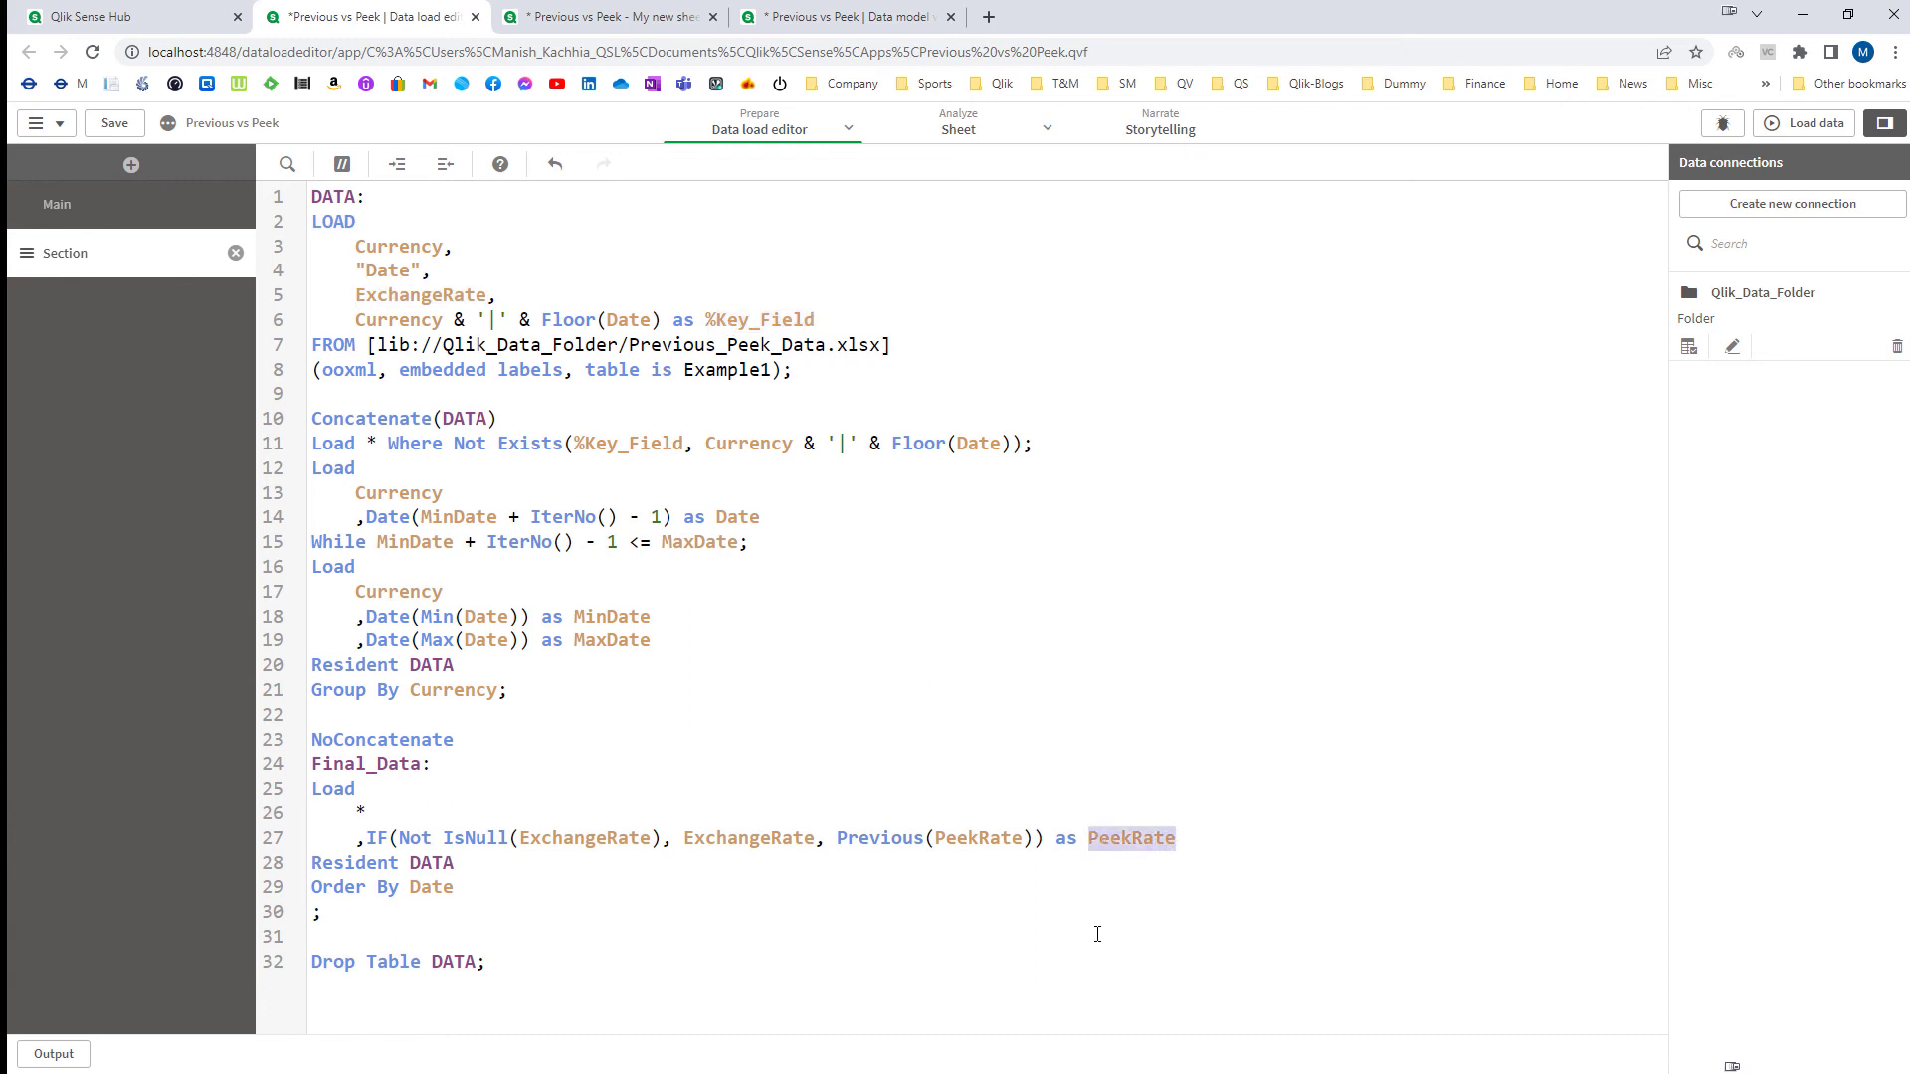
double_click(889, 836)
text(Peek)
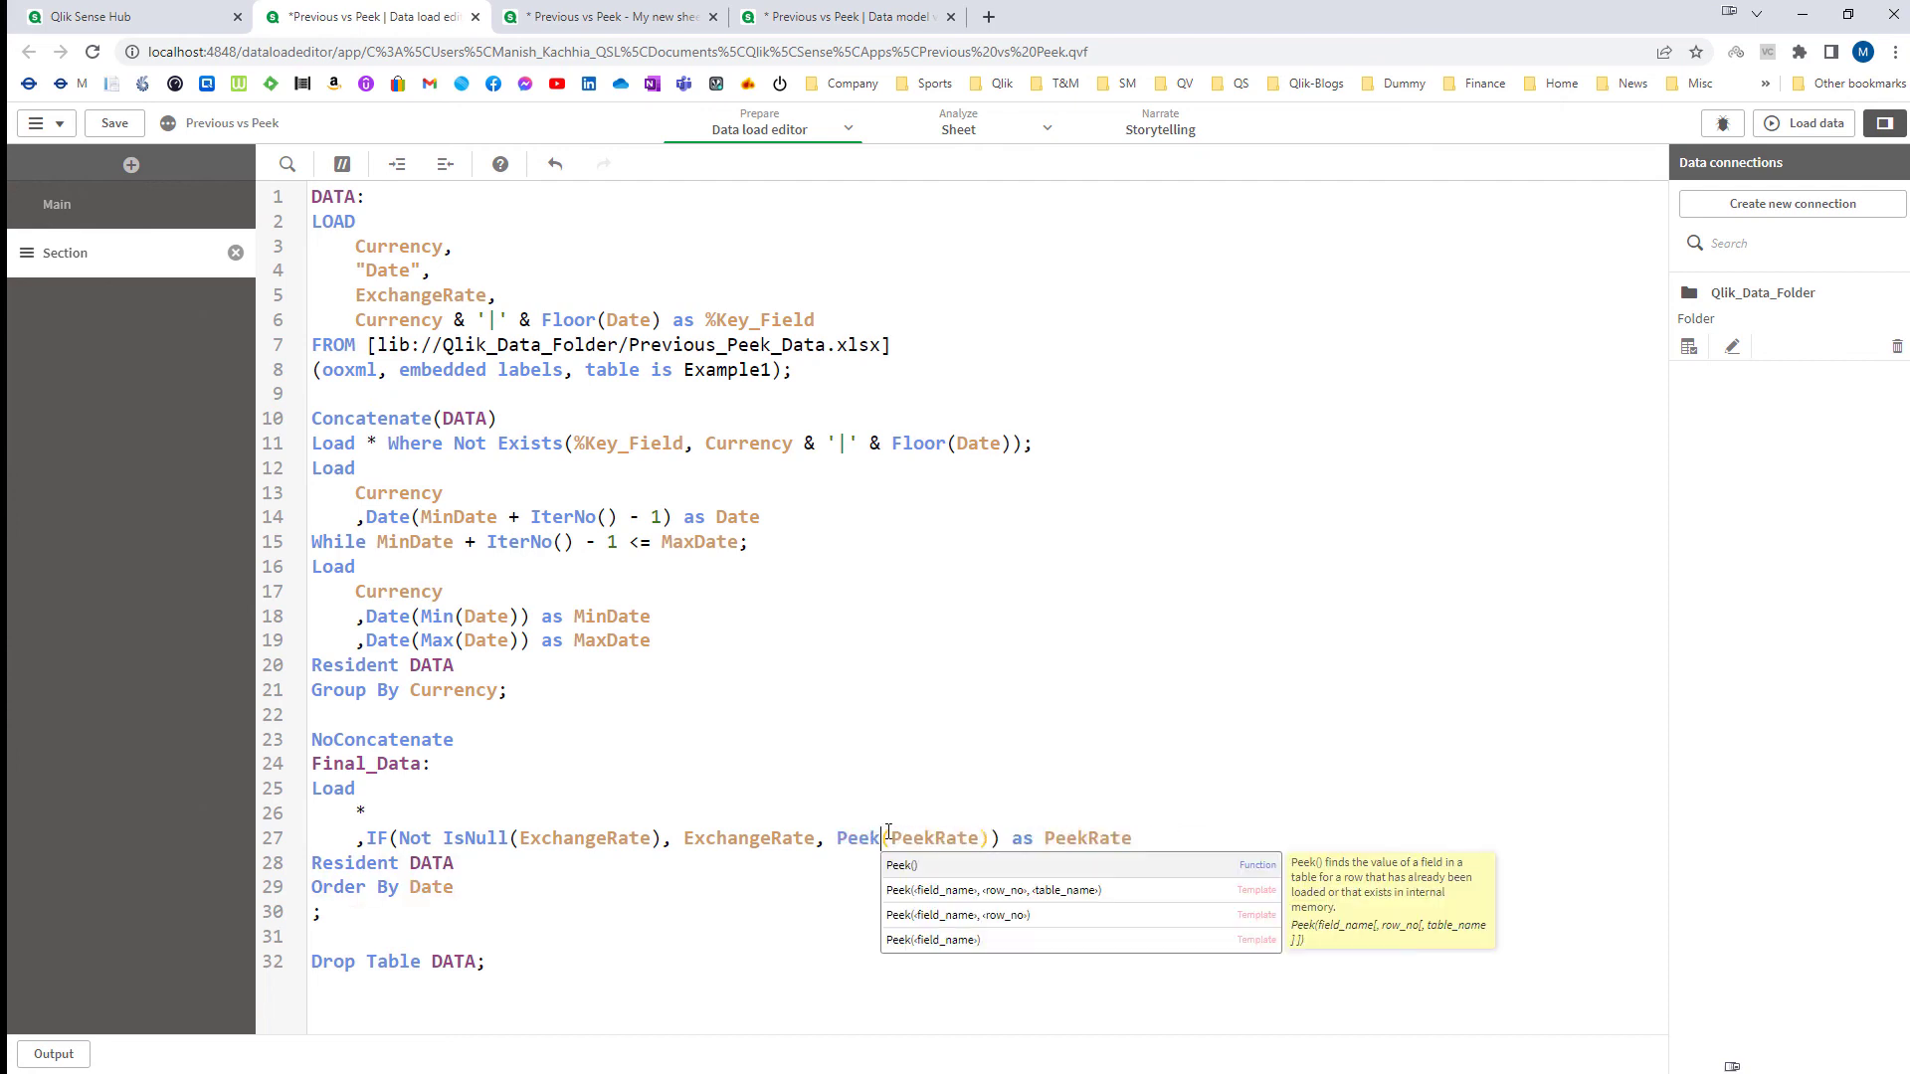
click(1805, 123)
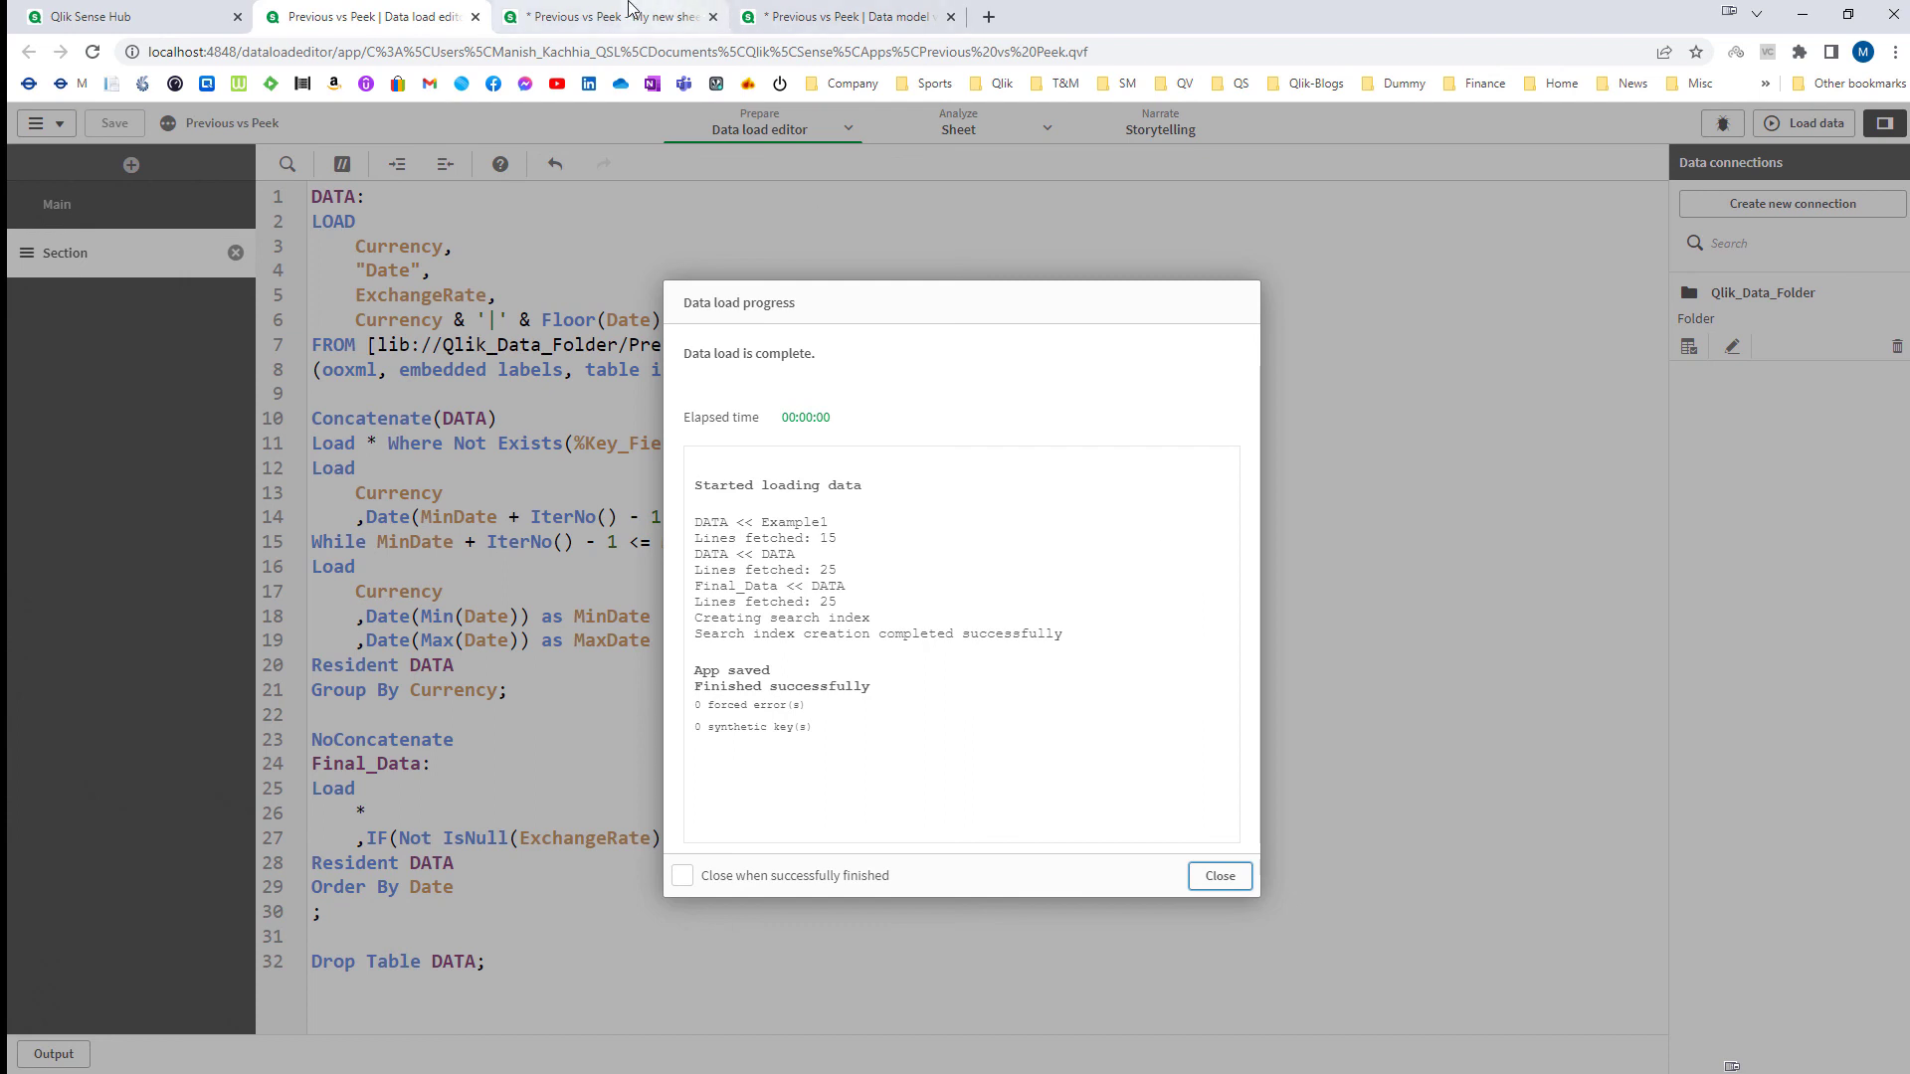
click(627, 16)
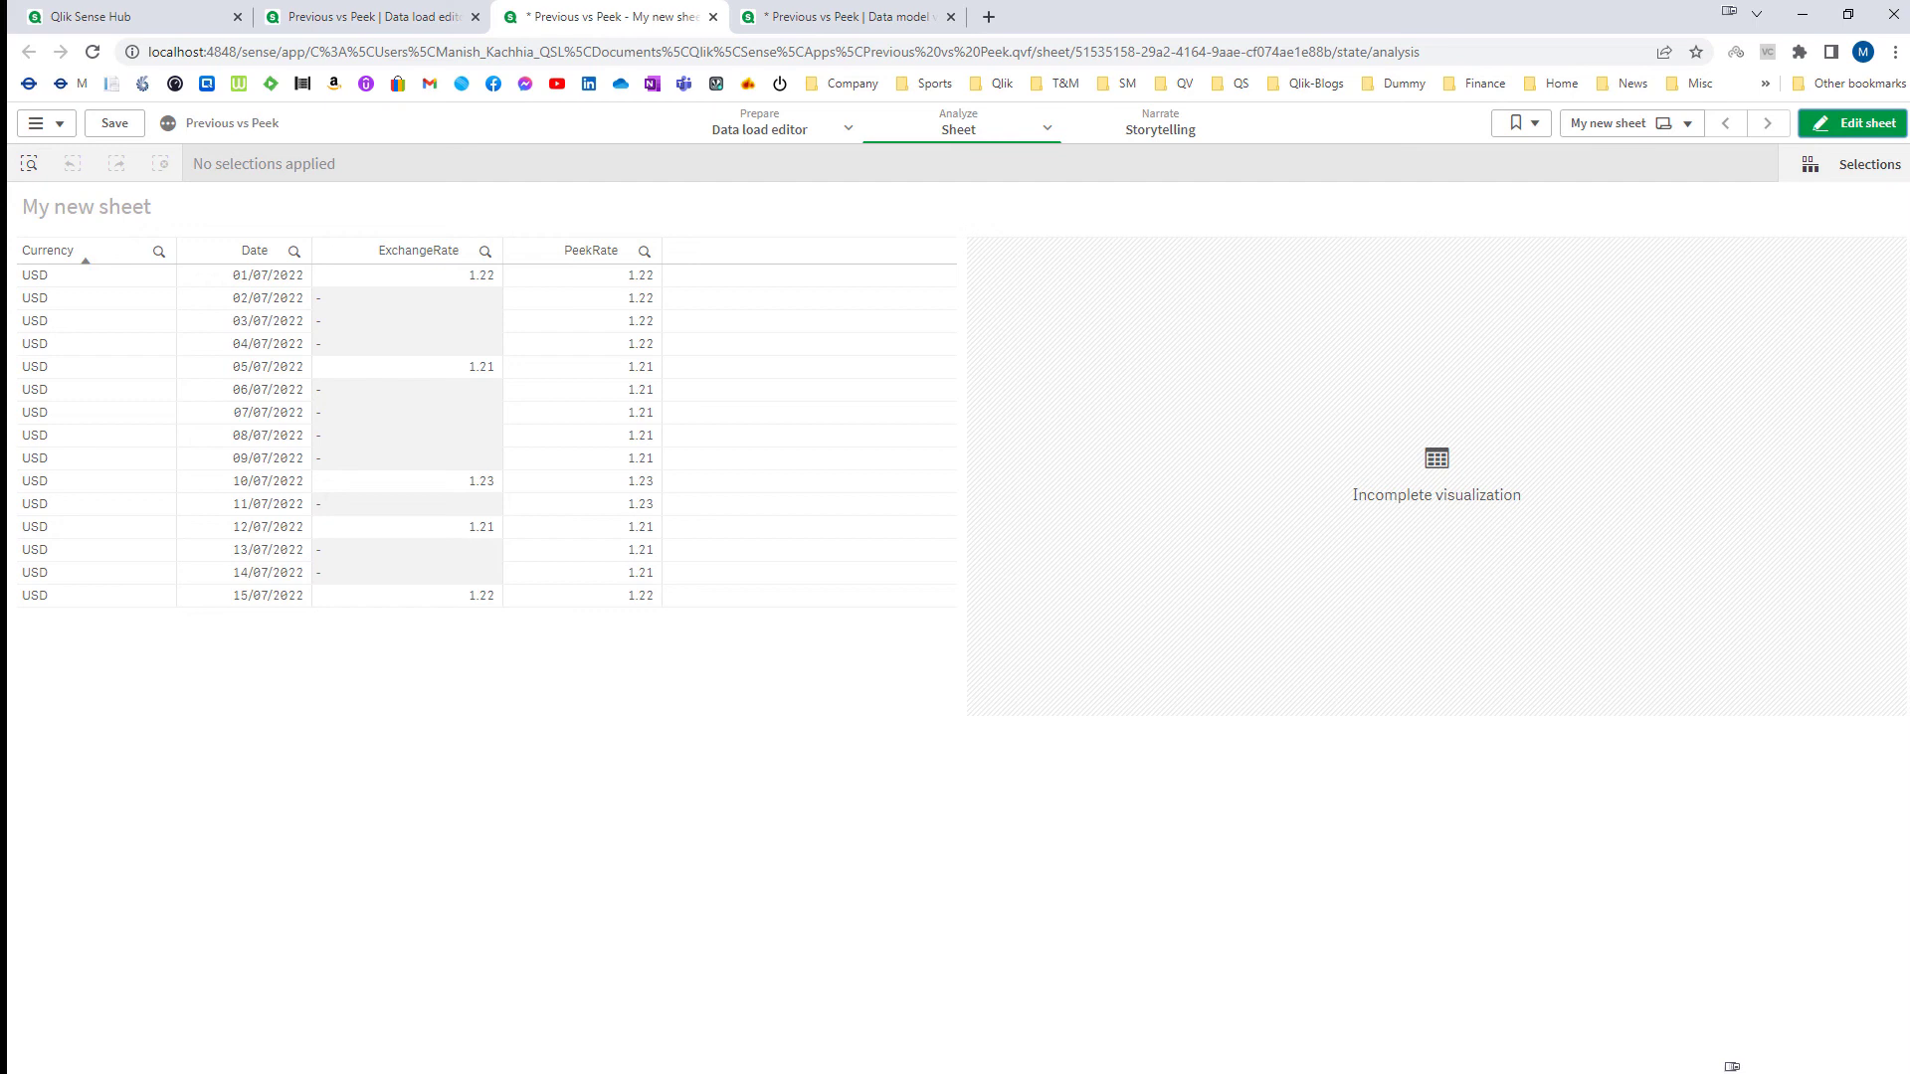
Step: Switch to Excel and compare the source table with the expected filled table on the Example2 sheet
key(alt+Tab)
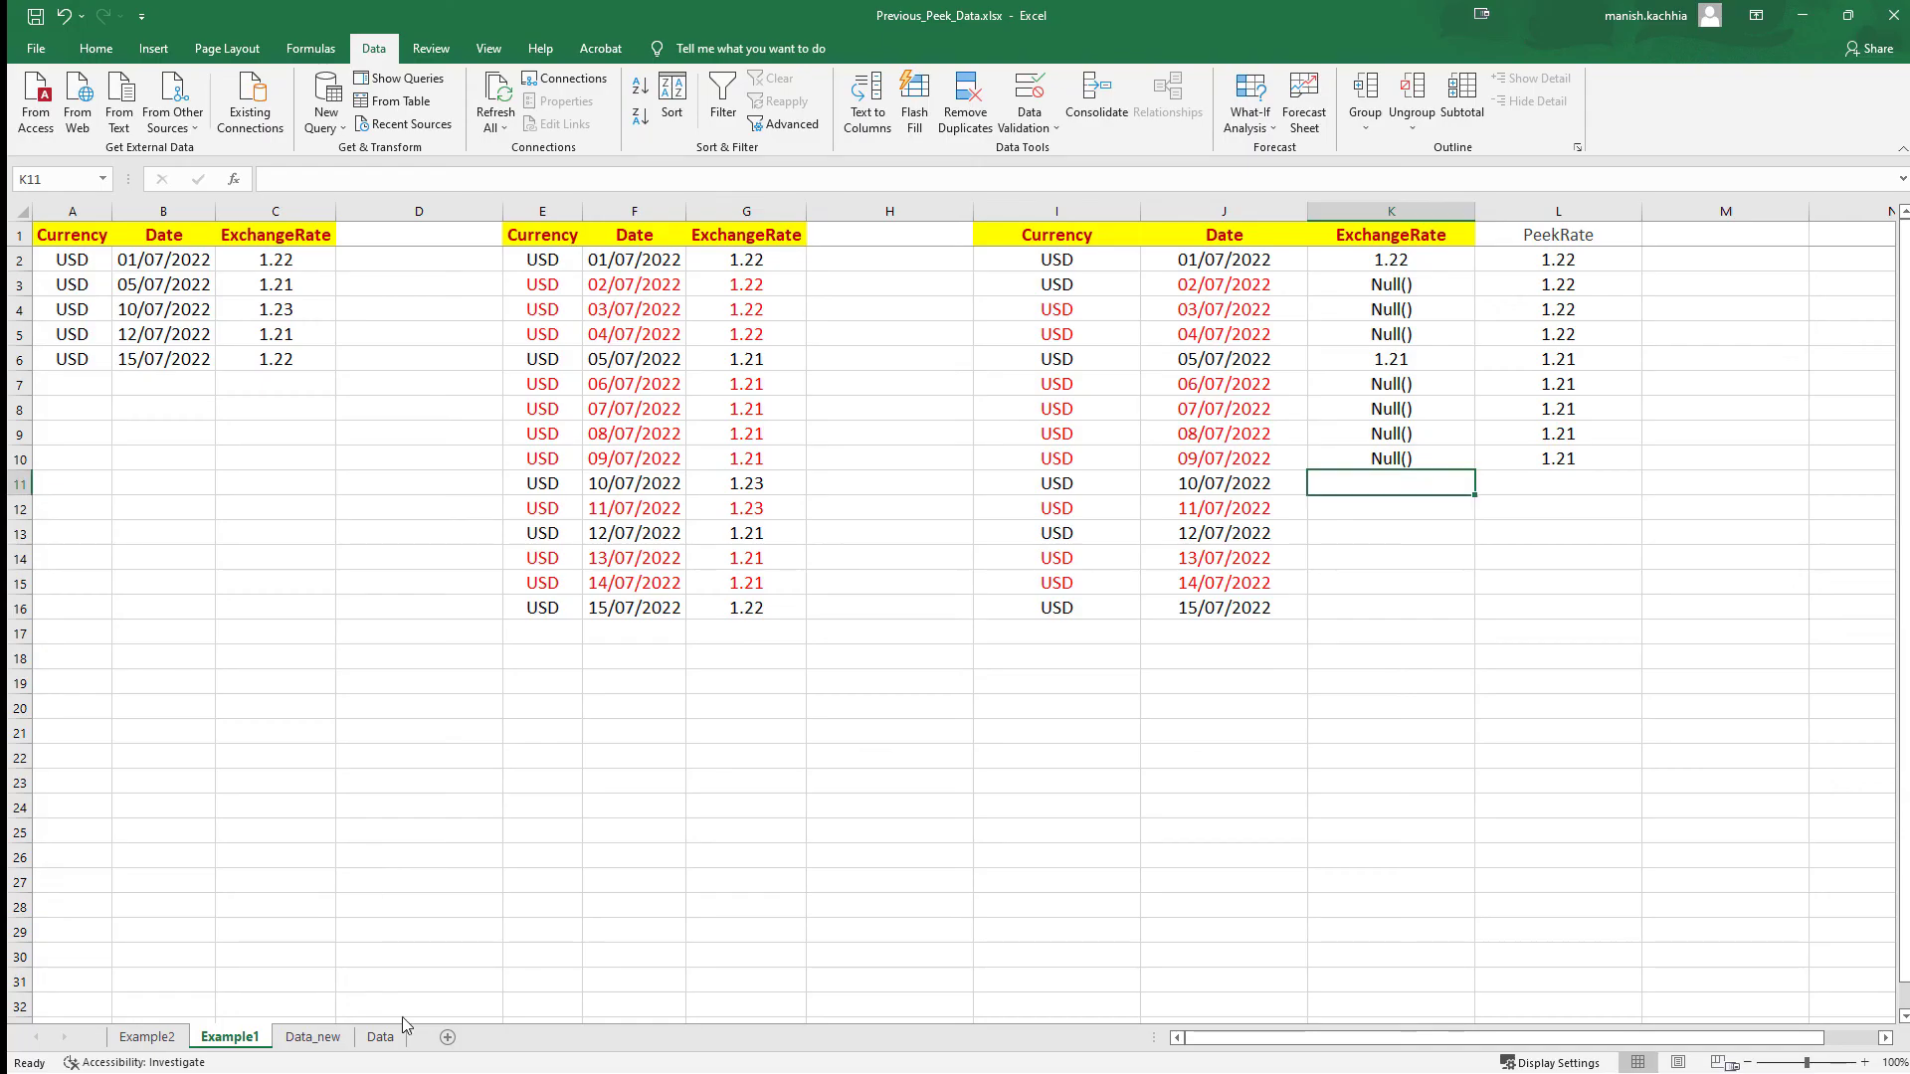
click(147, 1037)
drag(49, 229, 294, 609)
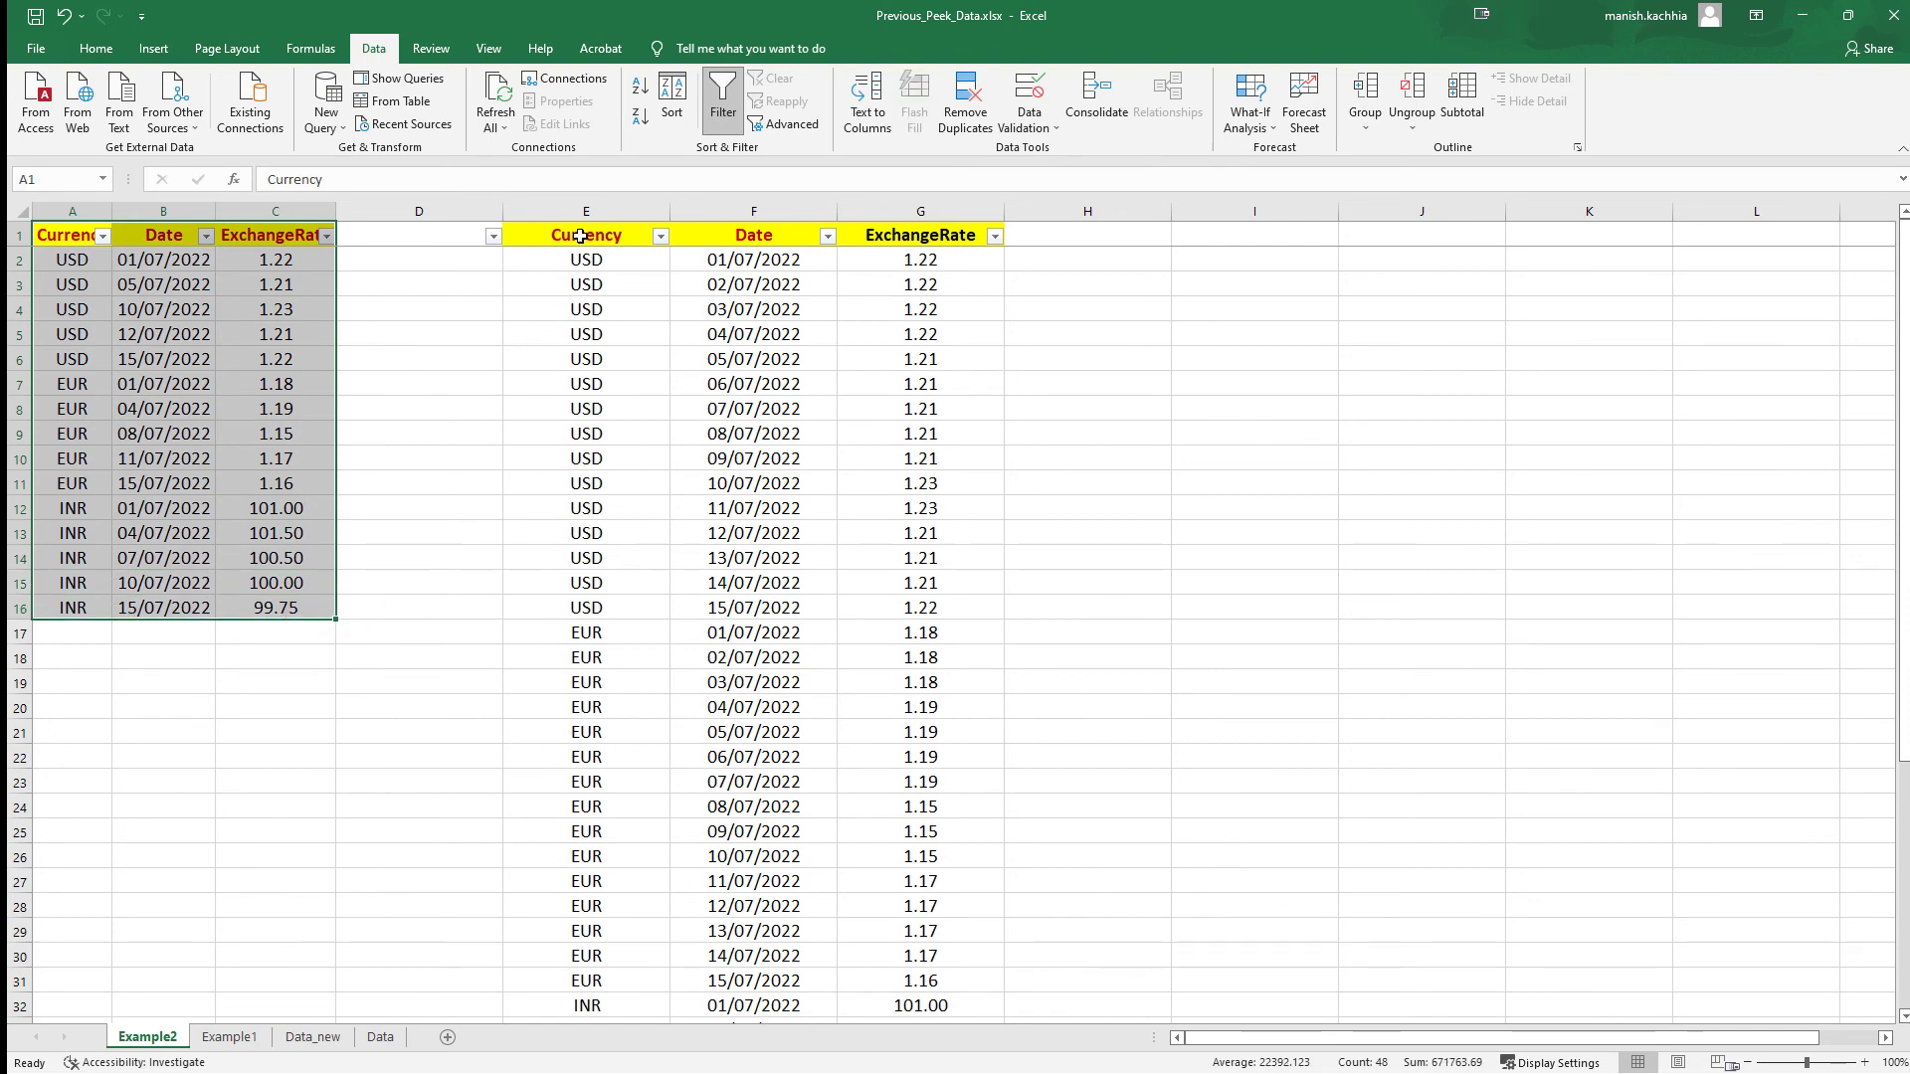
drag(580, 235, 970, 782)
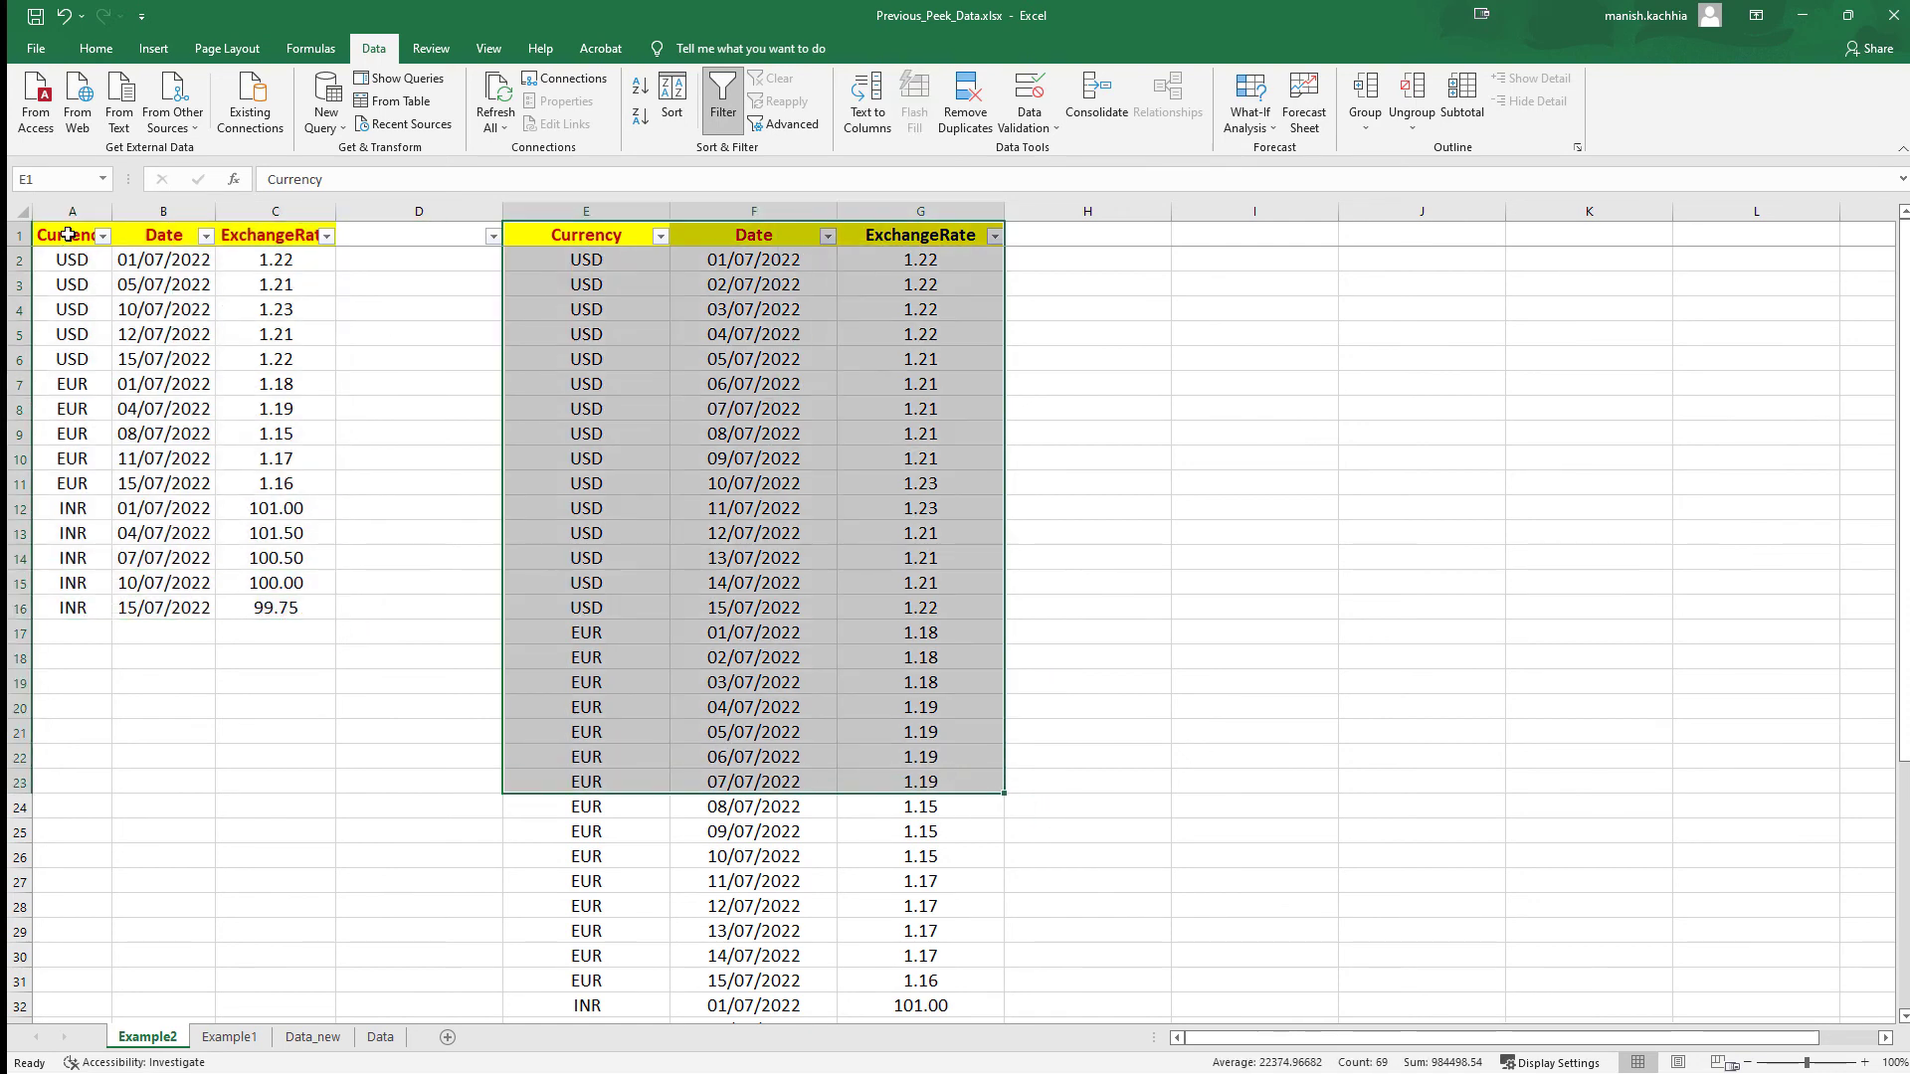
drag(67, 235, 303, 612)
click(311, 675)
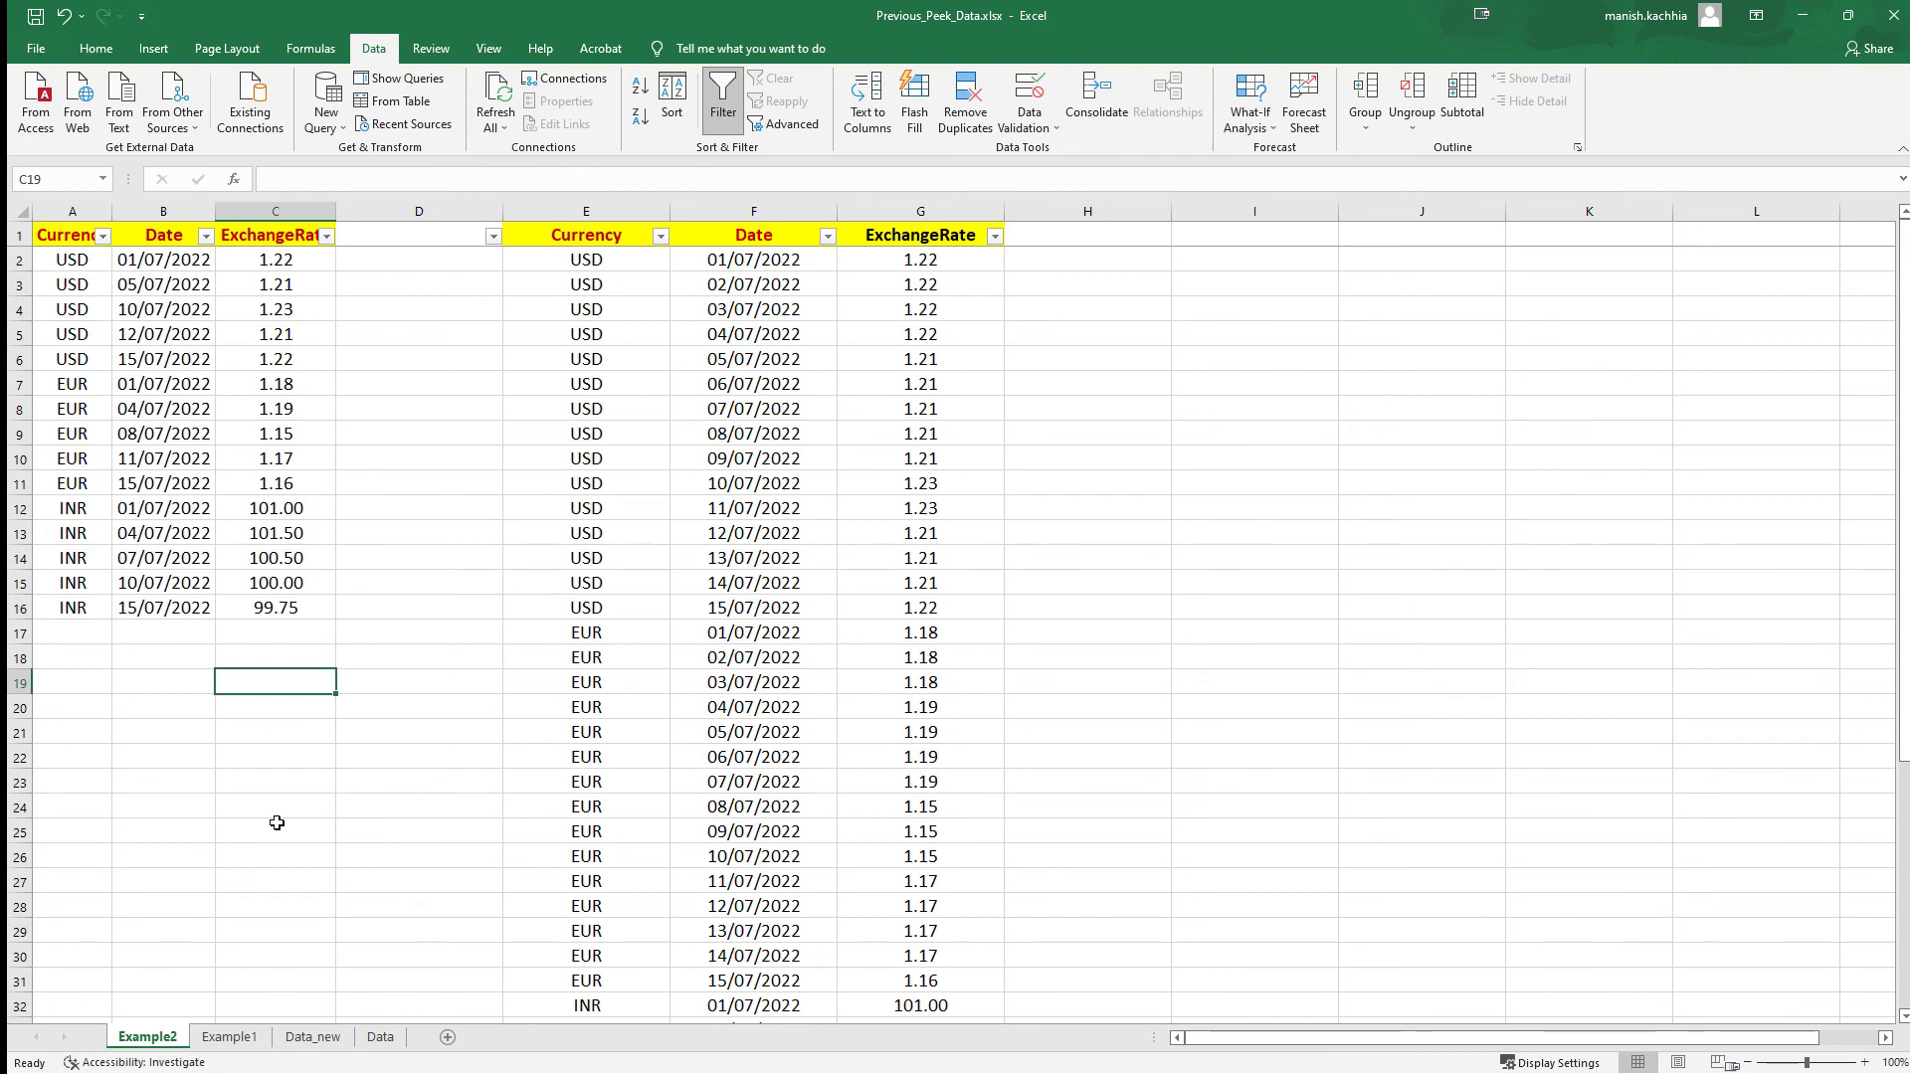
drag(62, 238, 273, 600)
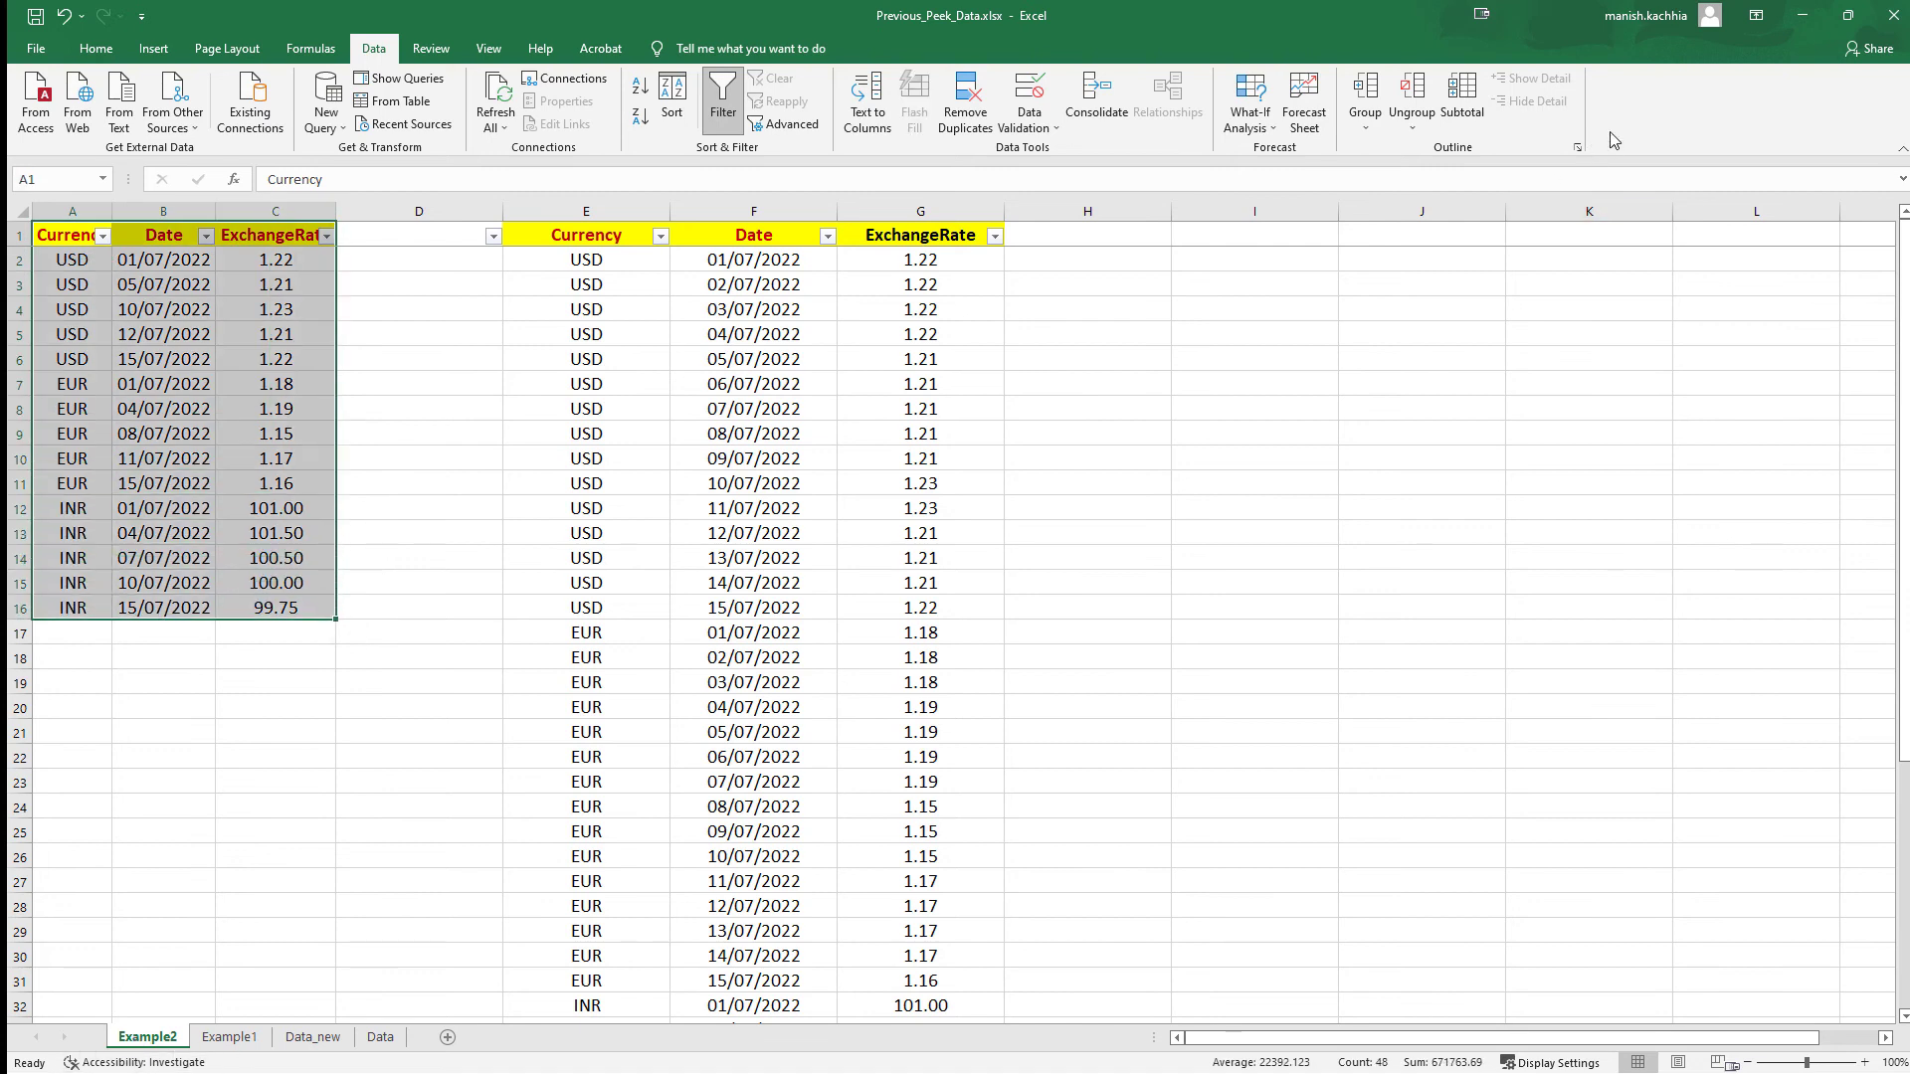
Step: Return to the Qlik Sense load script and close the data load log
click(1802, 16)
click(368, 17)
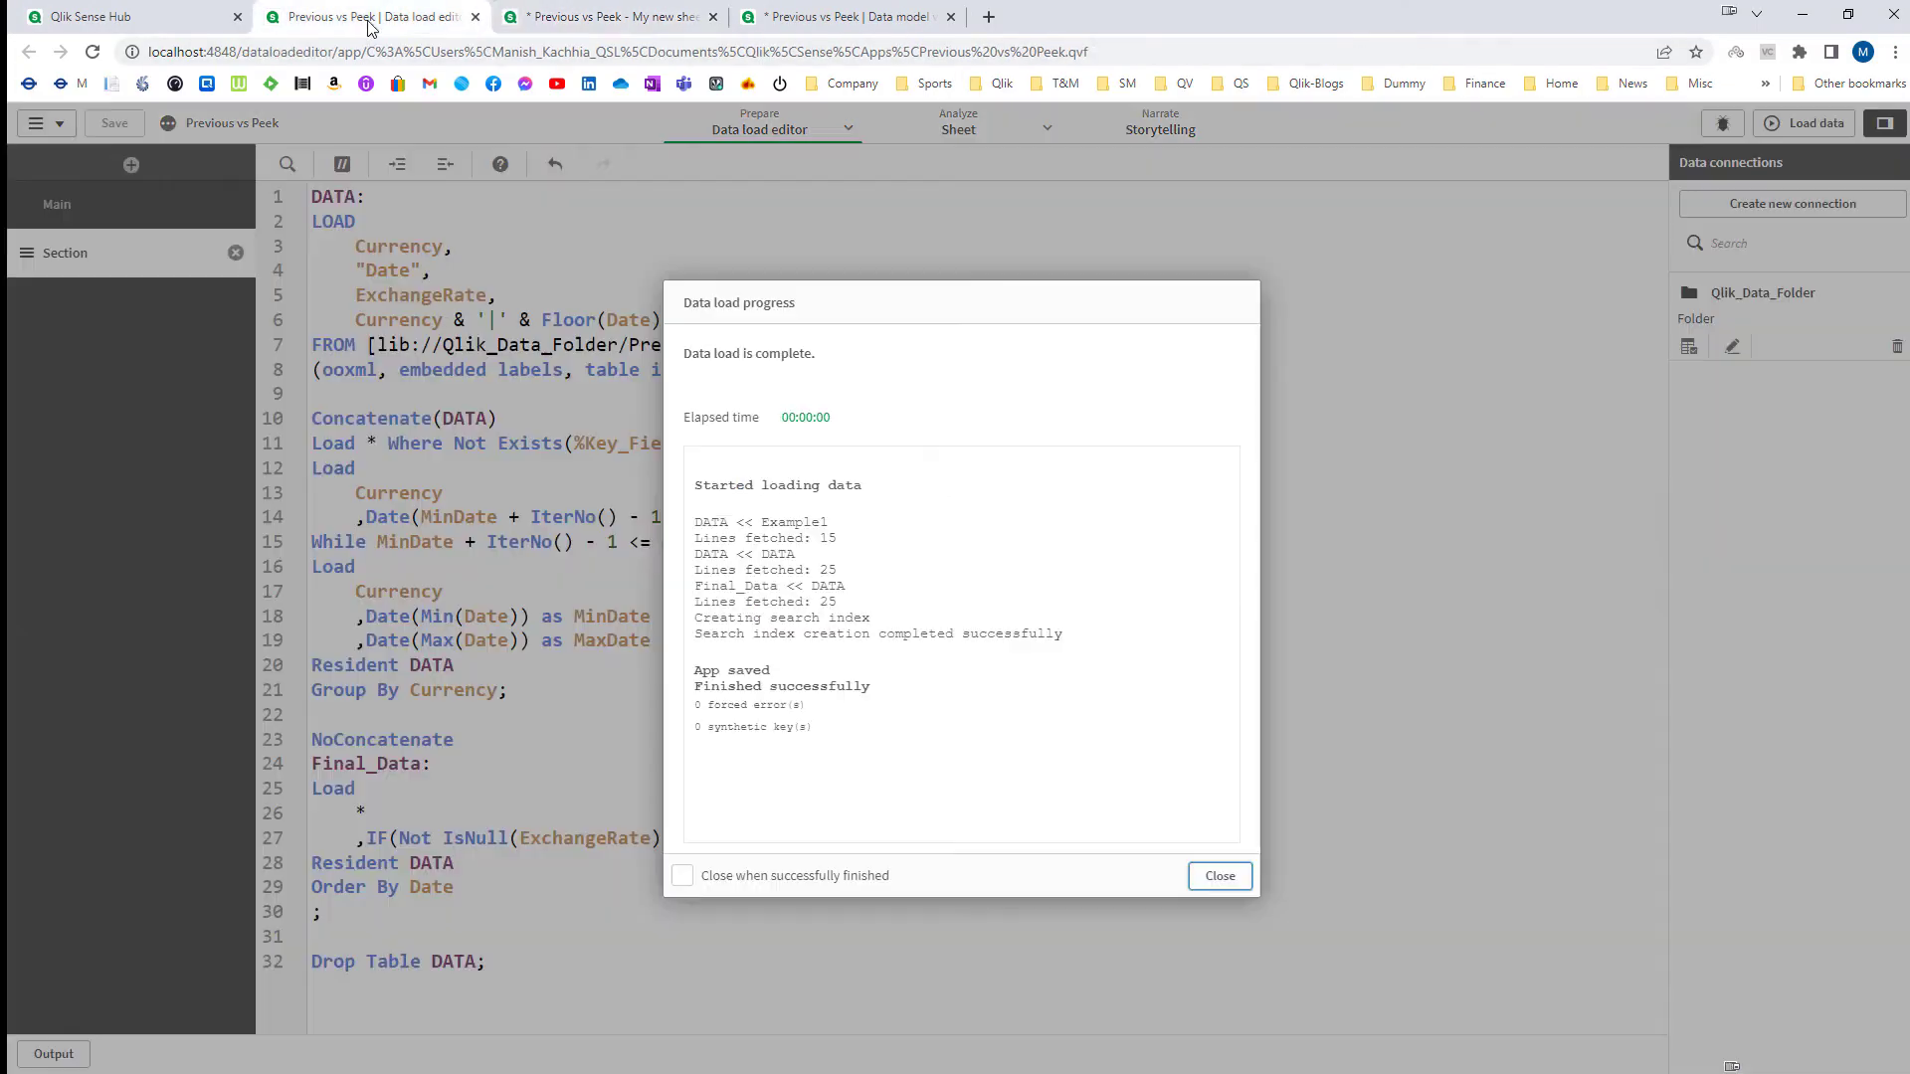
click(1216, 876)
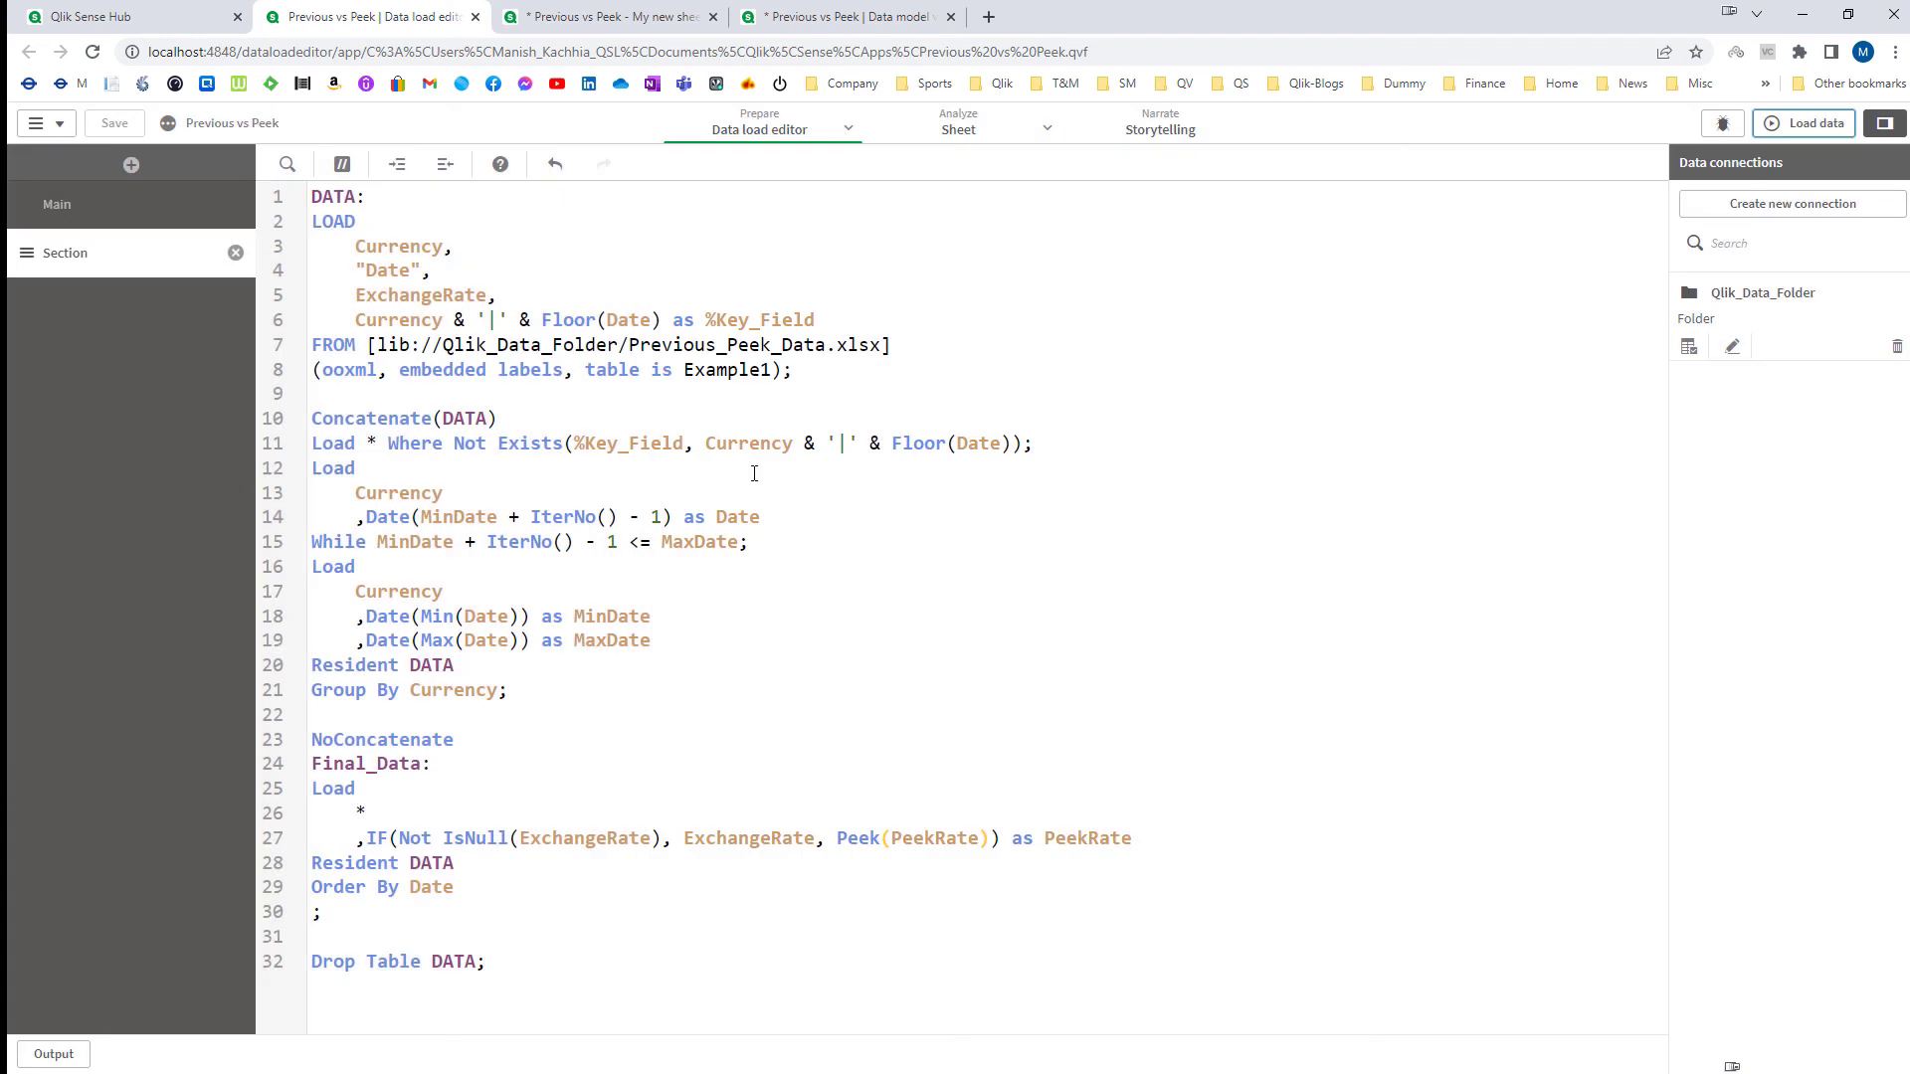
click(777, 369)
key(BackSpace)
text(2)
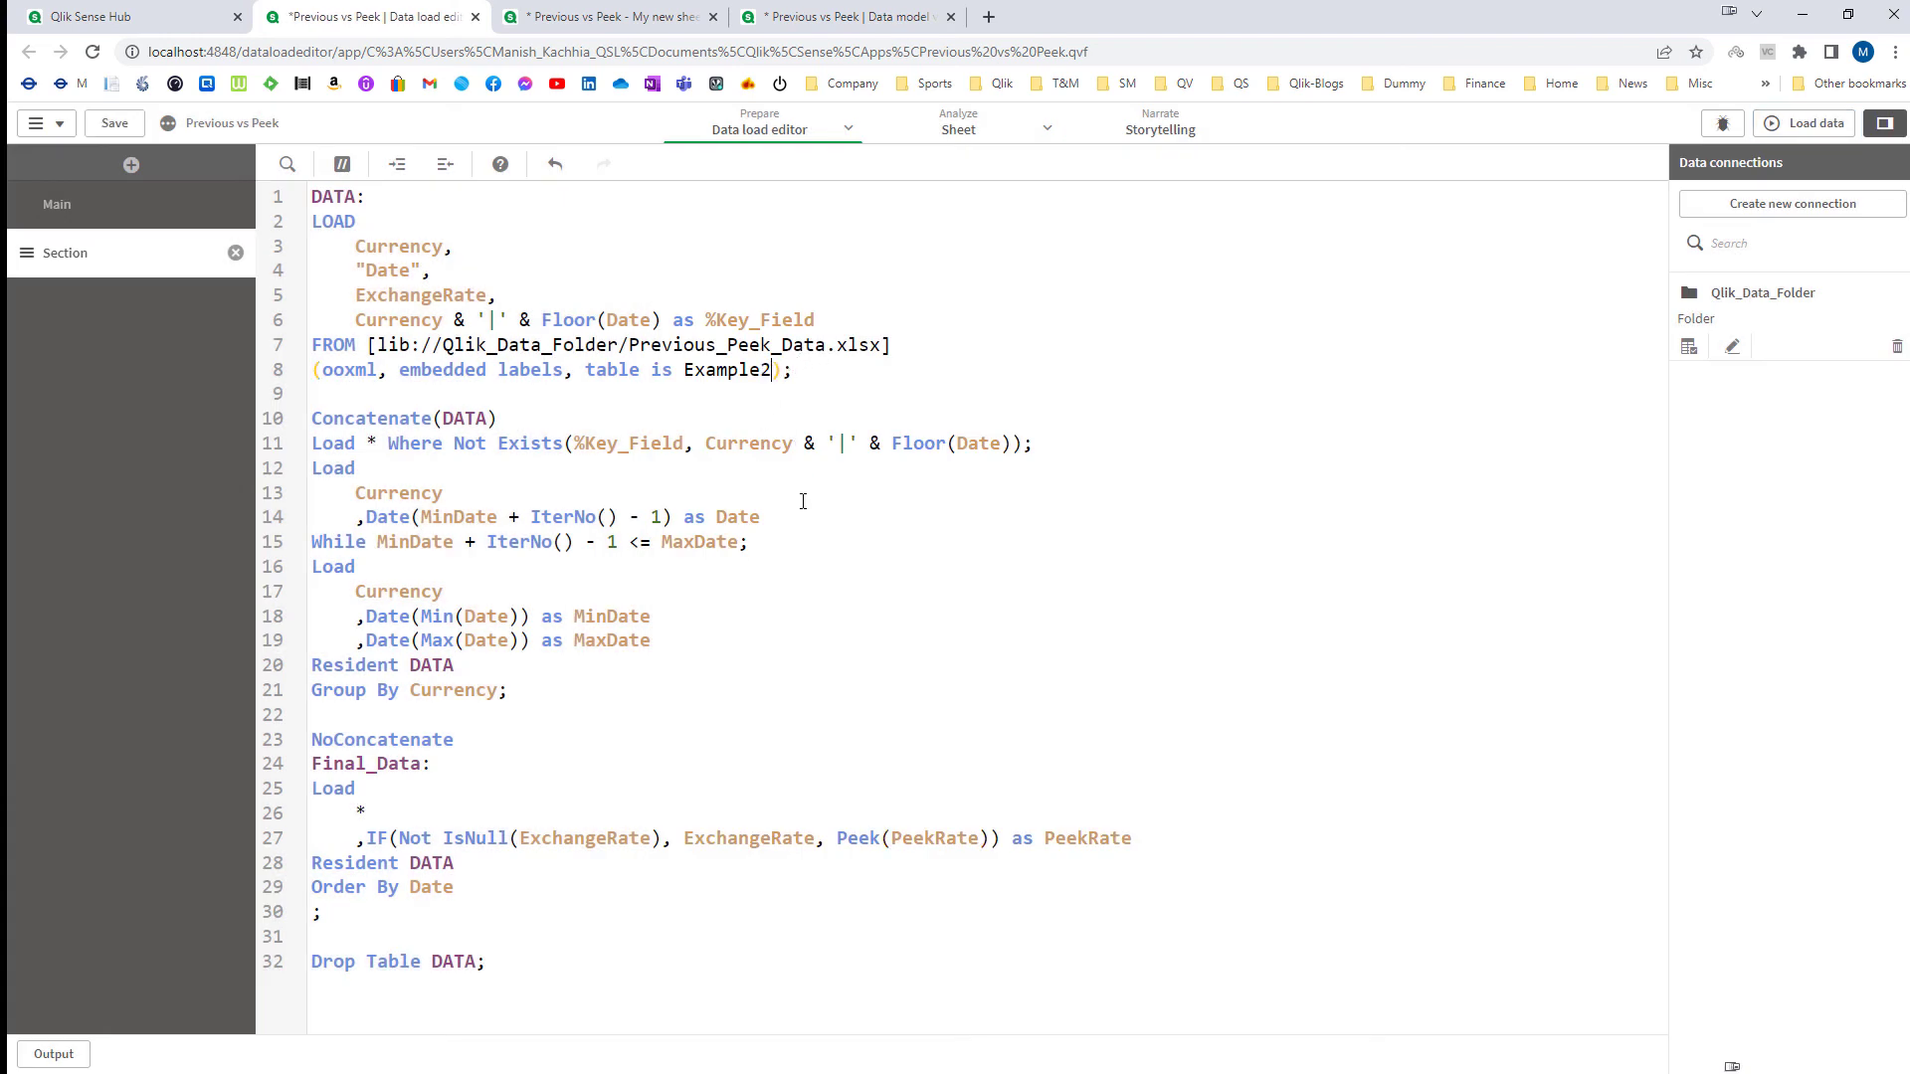
key(BackSpace)
text(1)
Step: Copy the entire script into a new section and comment out all the code in the original section
key(ctrl+a)
key(ctrl+c)
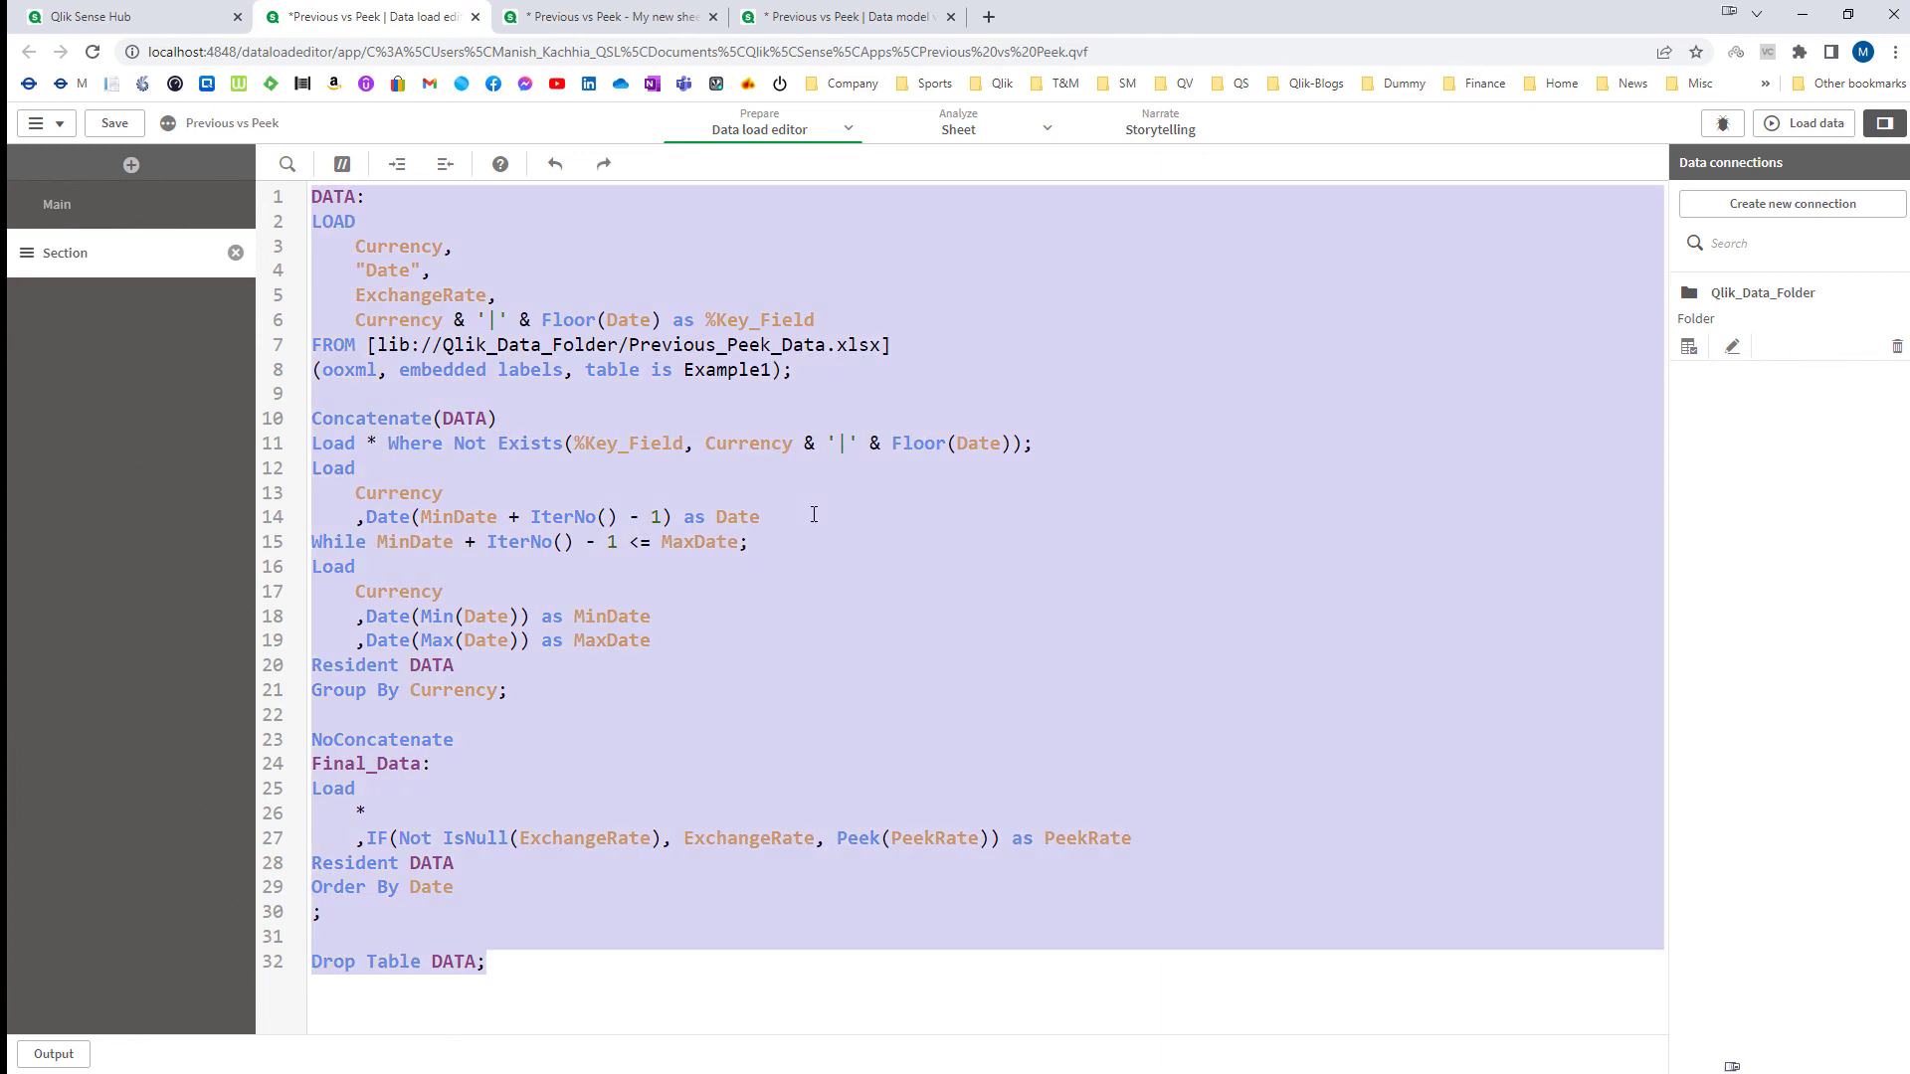
click(131, 164)
key(ctrl+v)
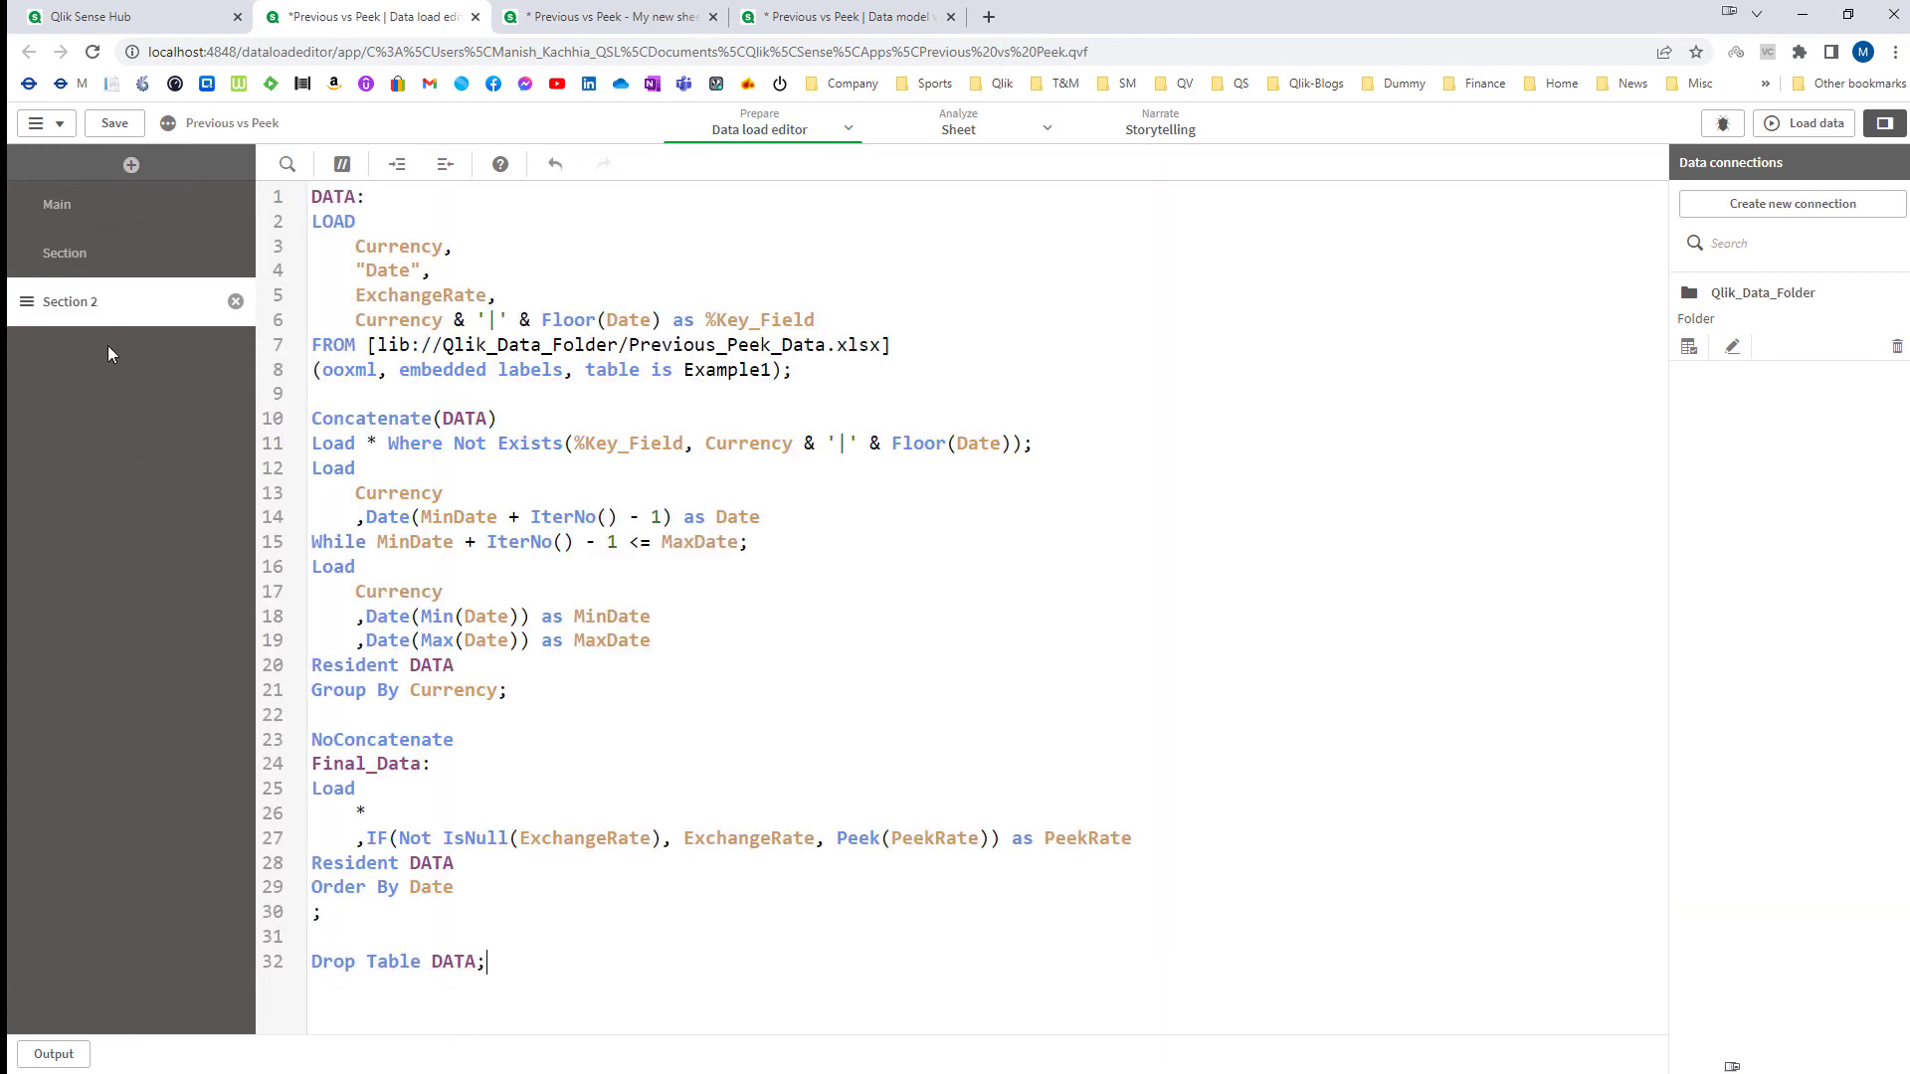
click(75, 255)
click(342, 165)
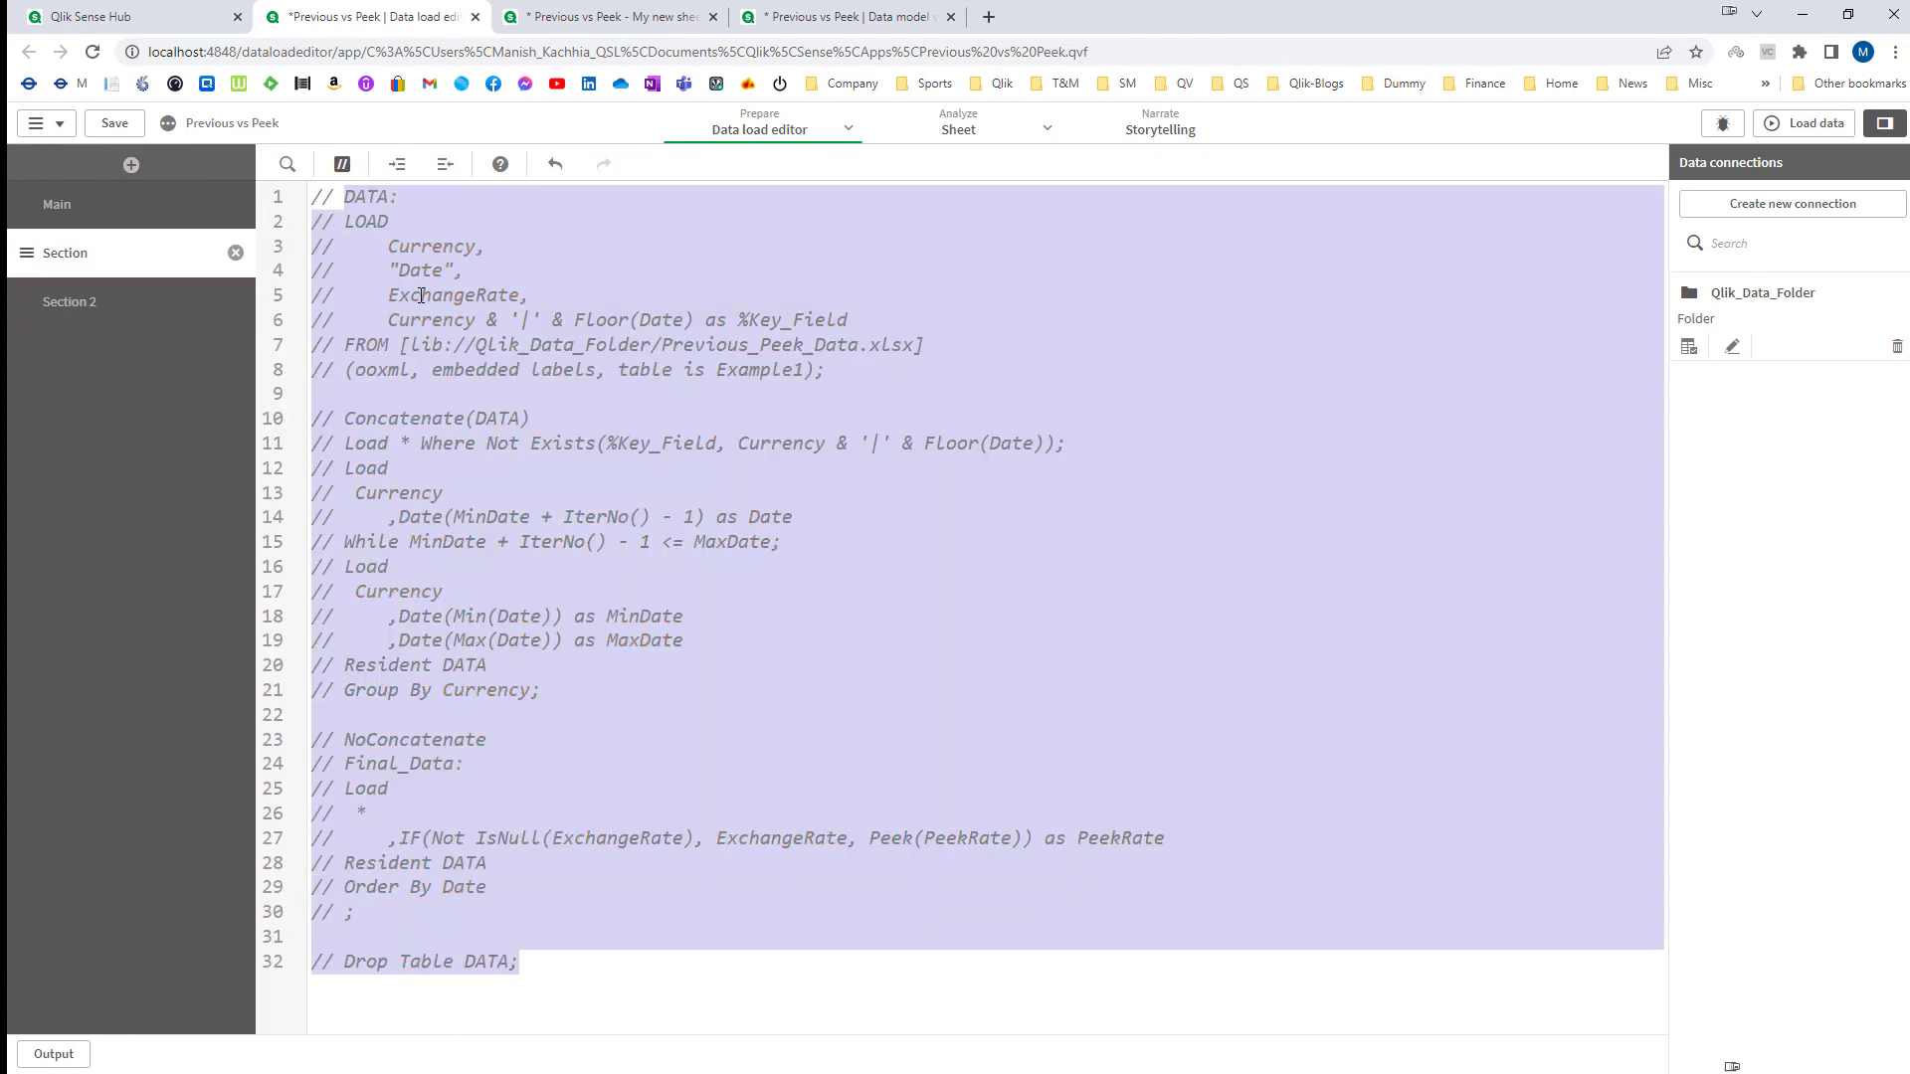
Step: In Section 2, set the source table to Example2 and comment out the Load * Where Not Exists line
click(65, 301)
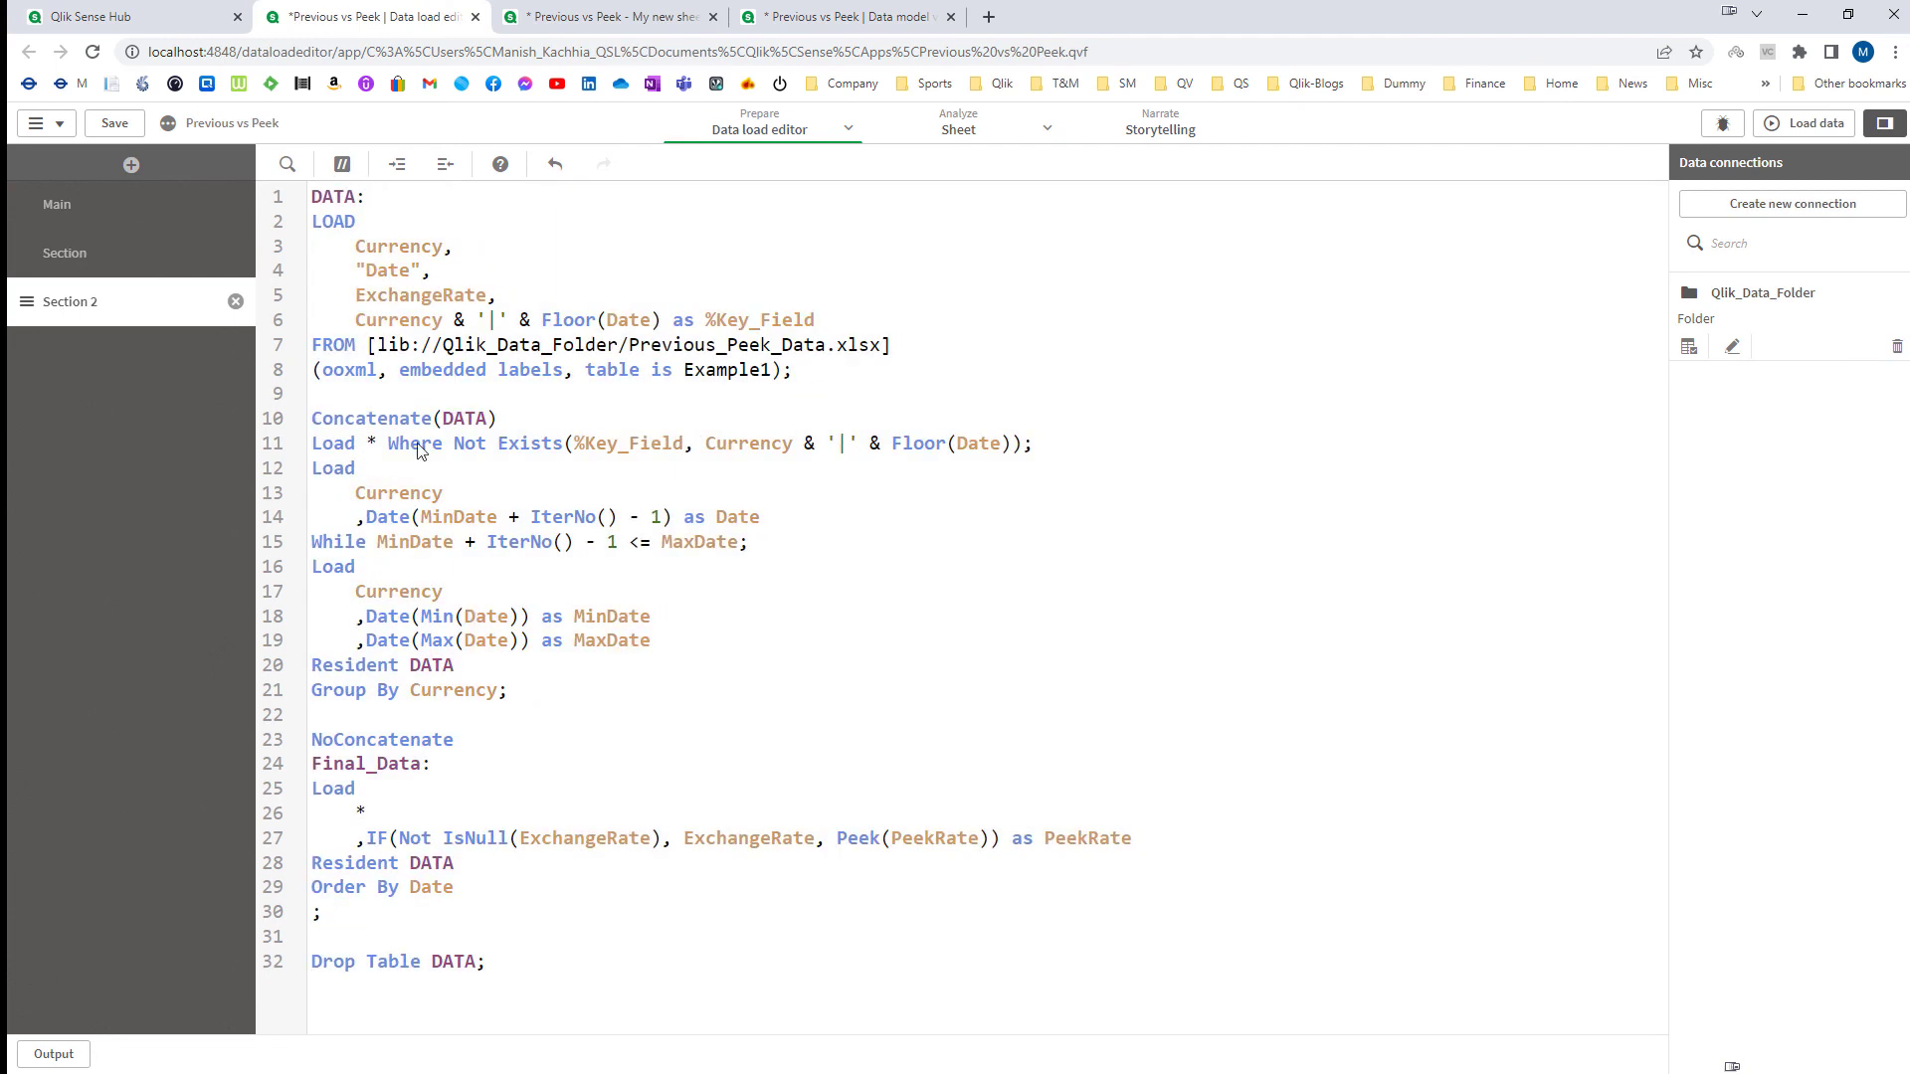
click(777, 370)
key(BackSpace)
text(2)
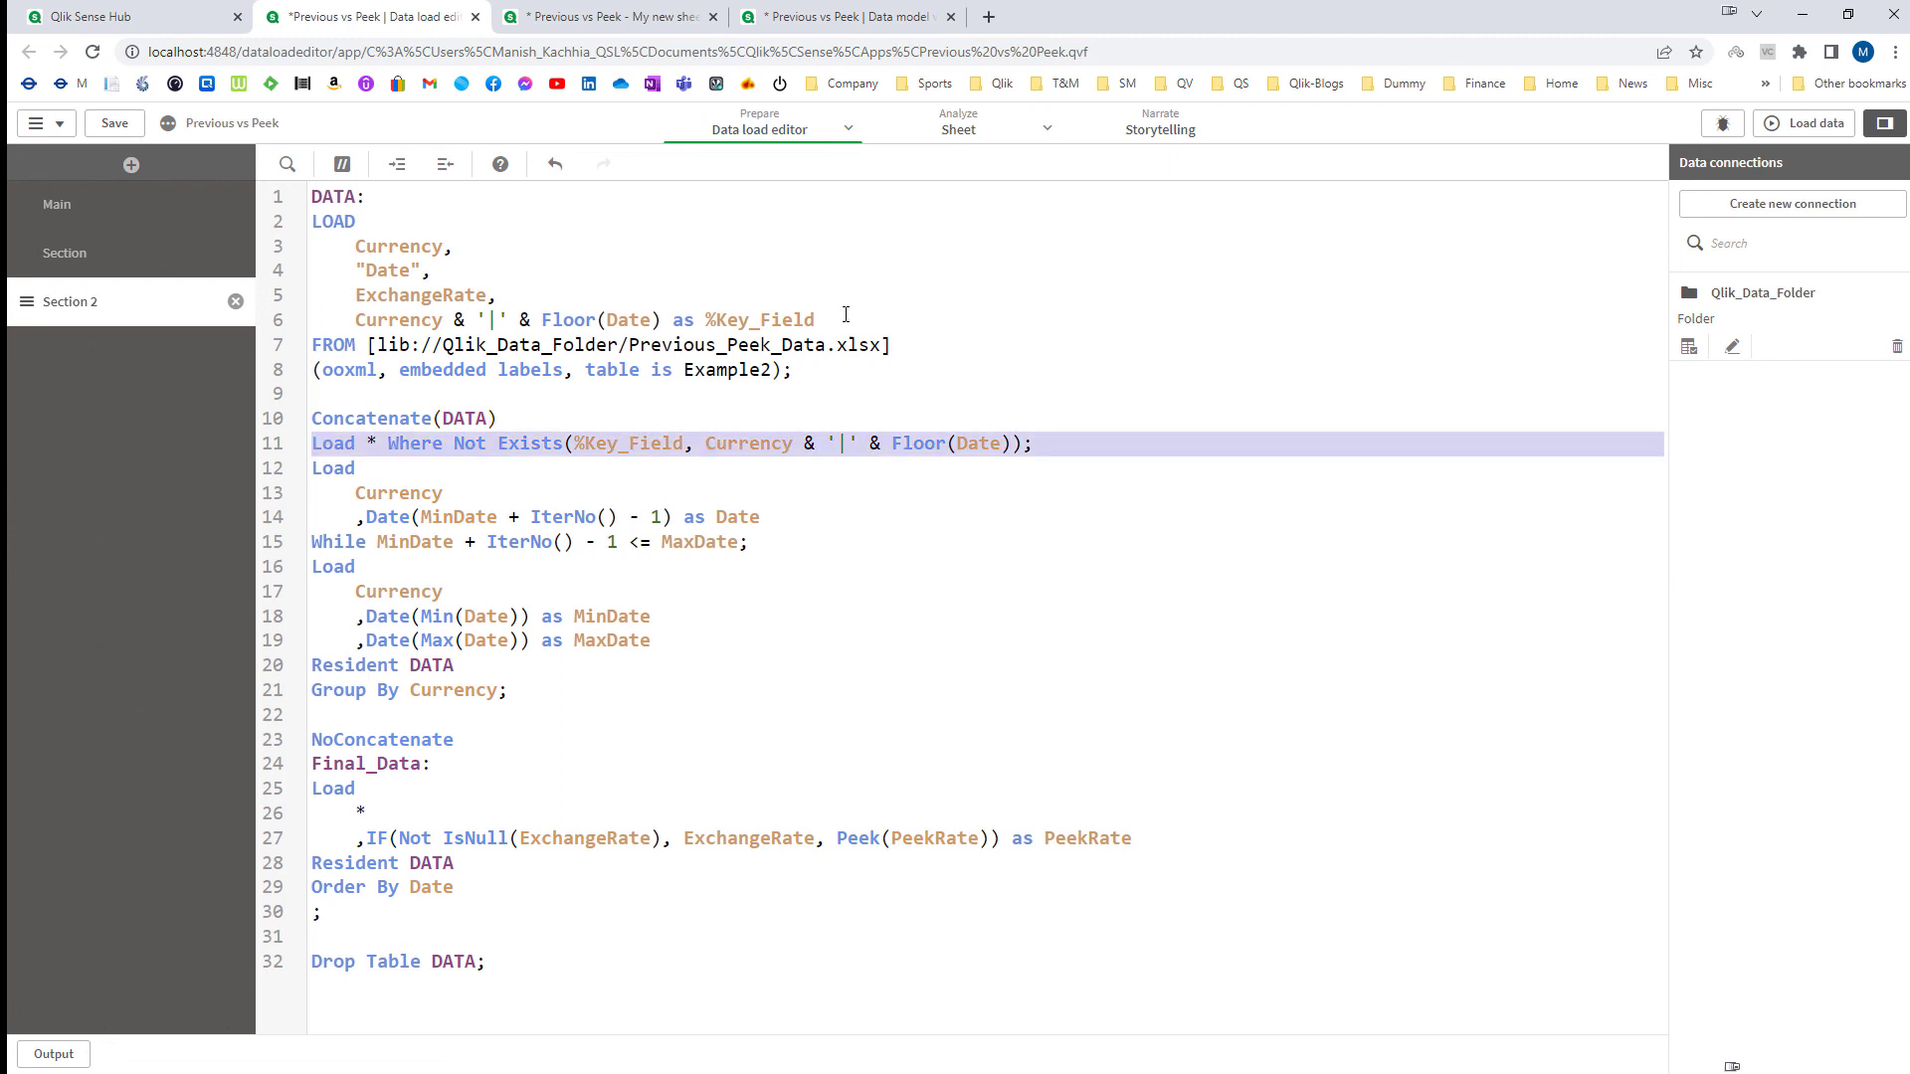
click(343, 163)
Step: Insert EXIT SCRIPT; between the Group By Currency line and the NoConcatenate block, and save the script
click(401, 714)
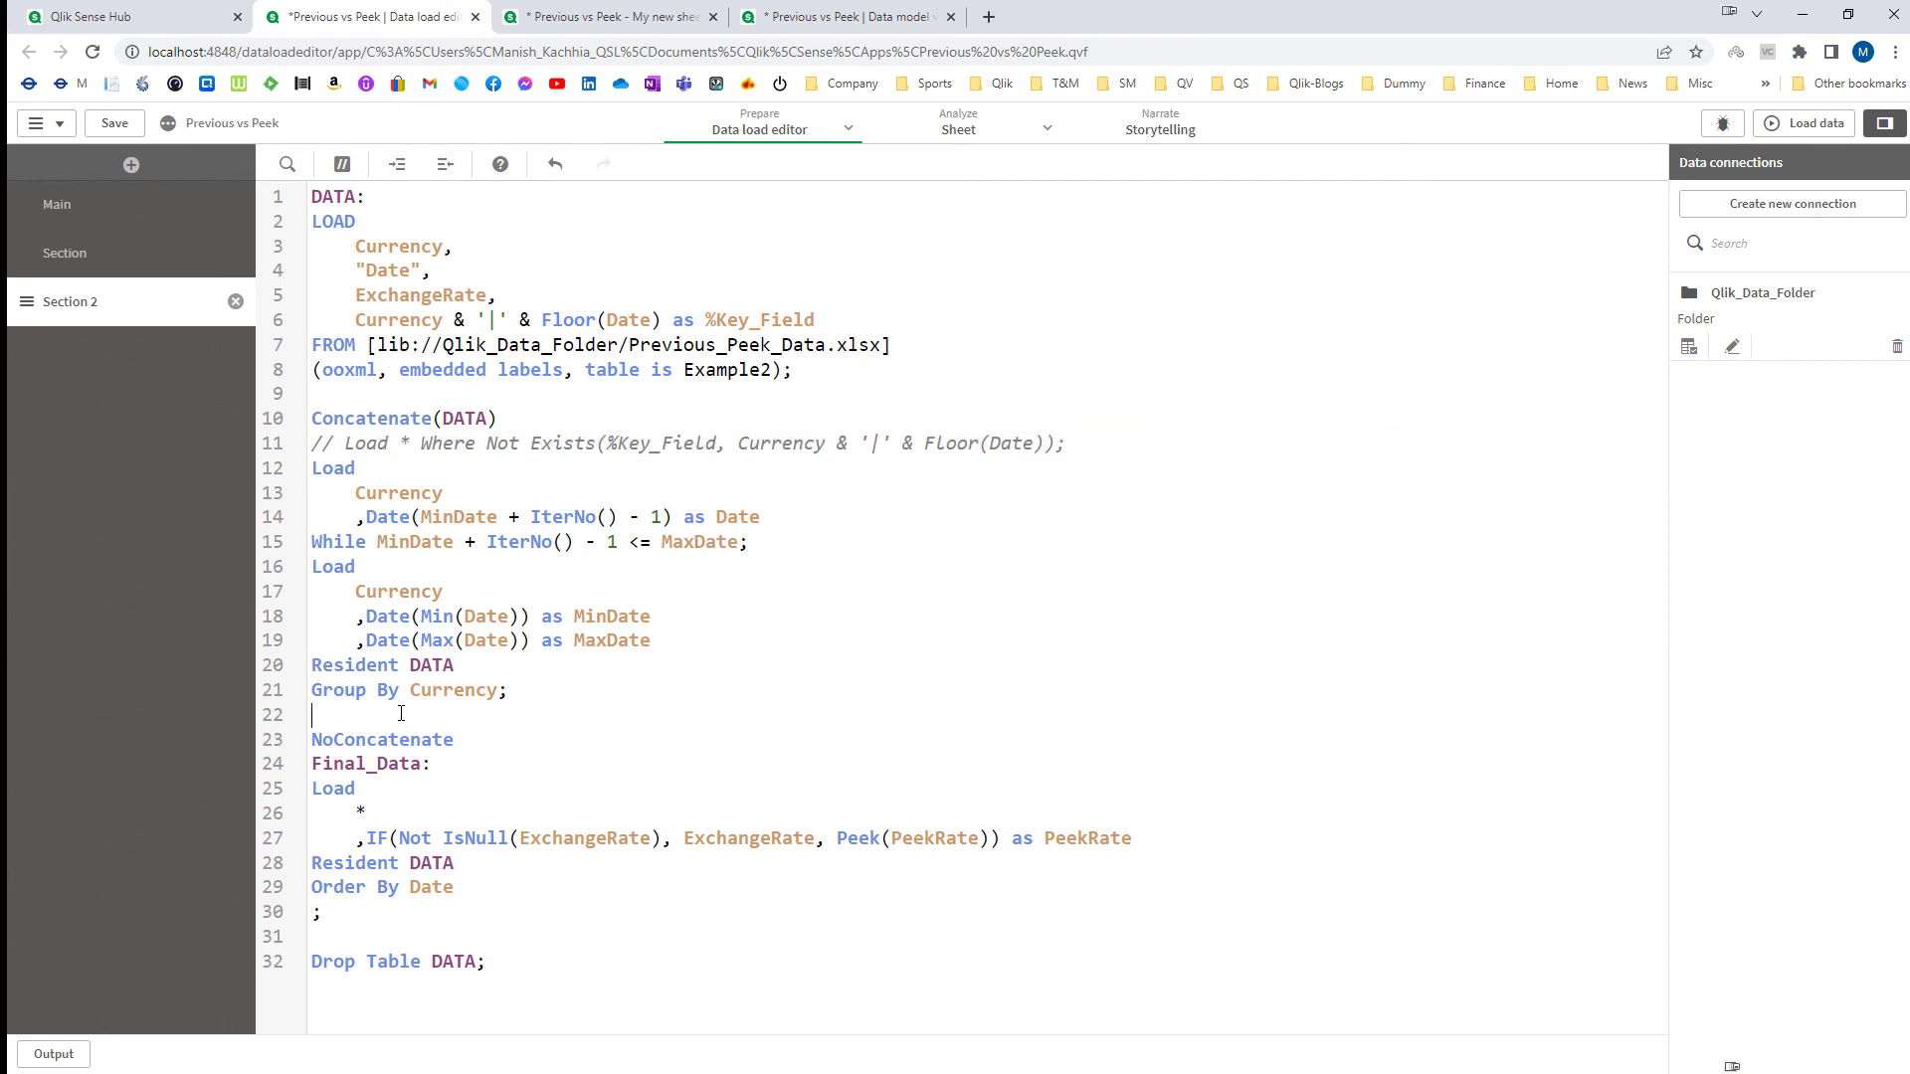
key(Return)
key(Return)
key(Up)
text(EXI)
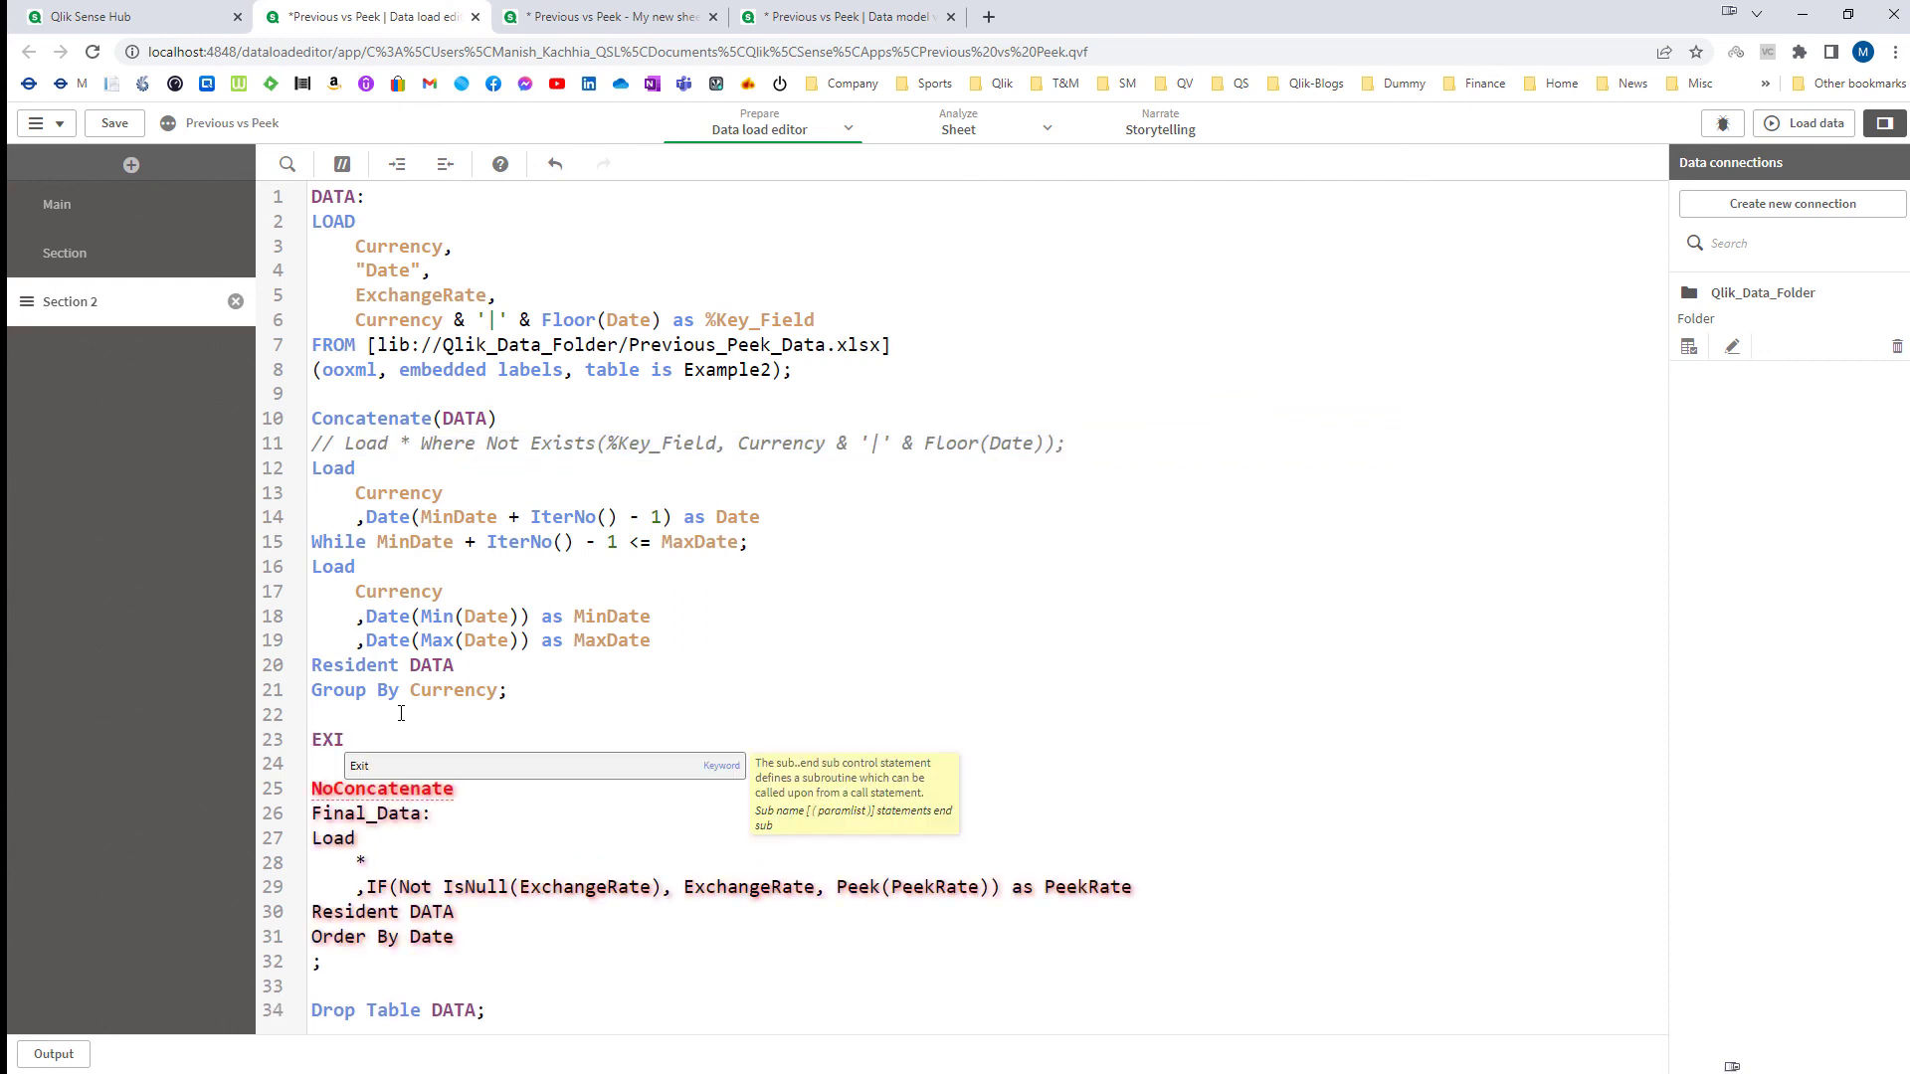
text(T SCRIPT;)
key(ctrl+s)
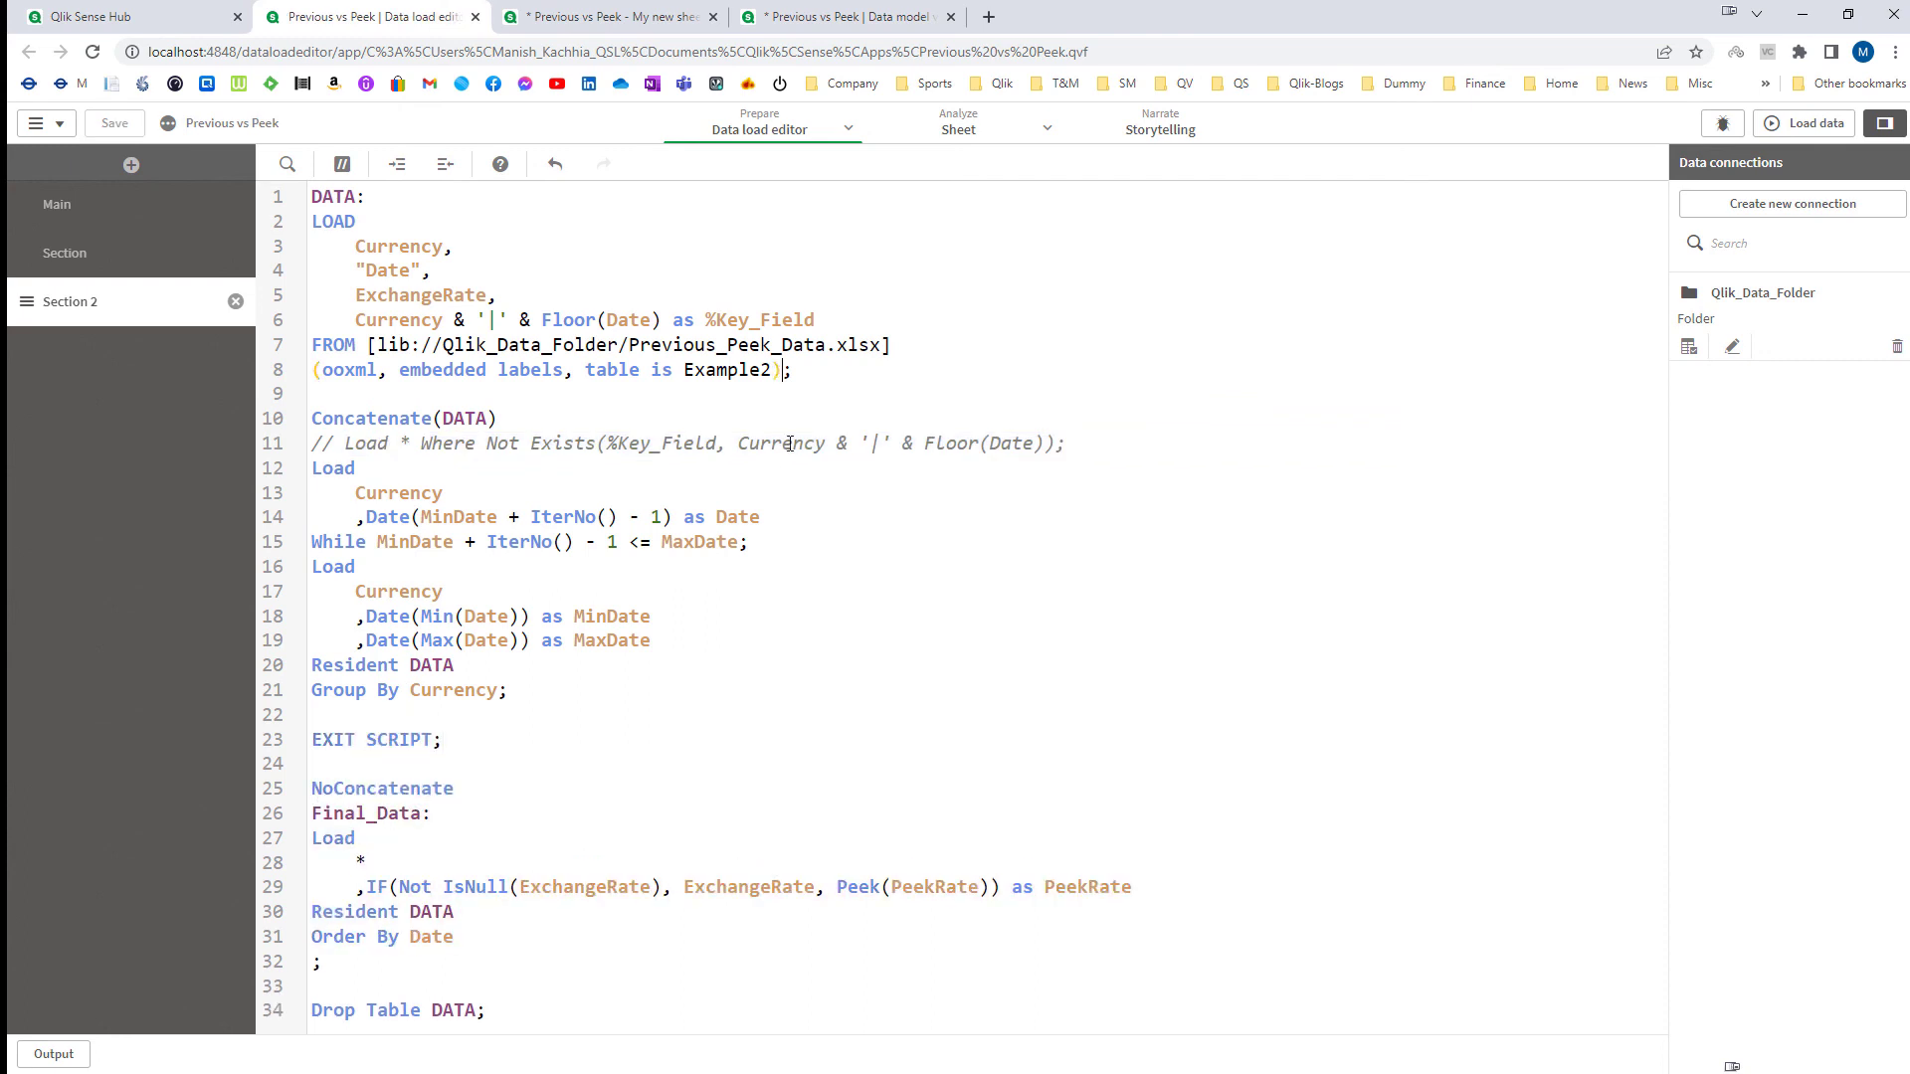
Step: Add the condition Where Len(Currency) > 0 to the DATA load from the Example2 table
key(Return)
key(Return)
text(W)
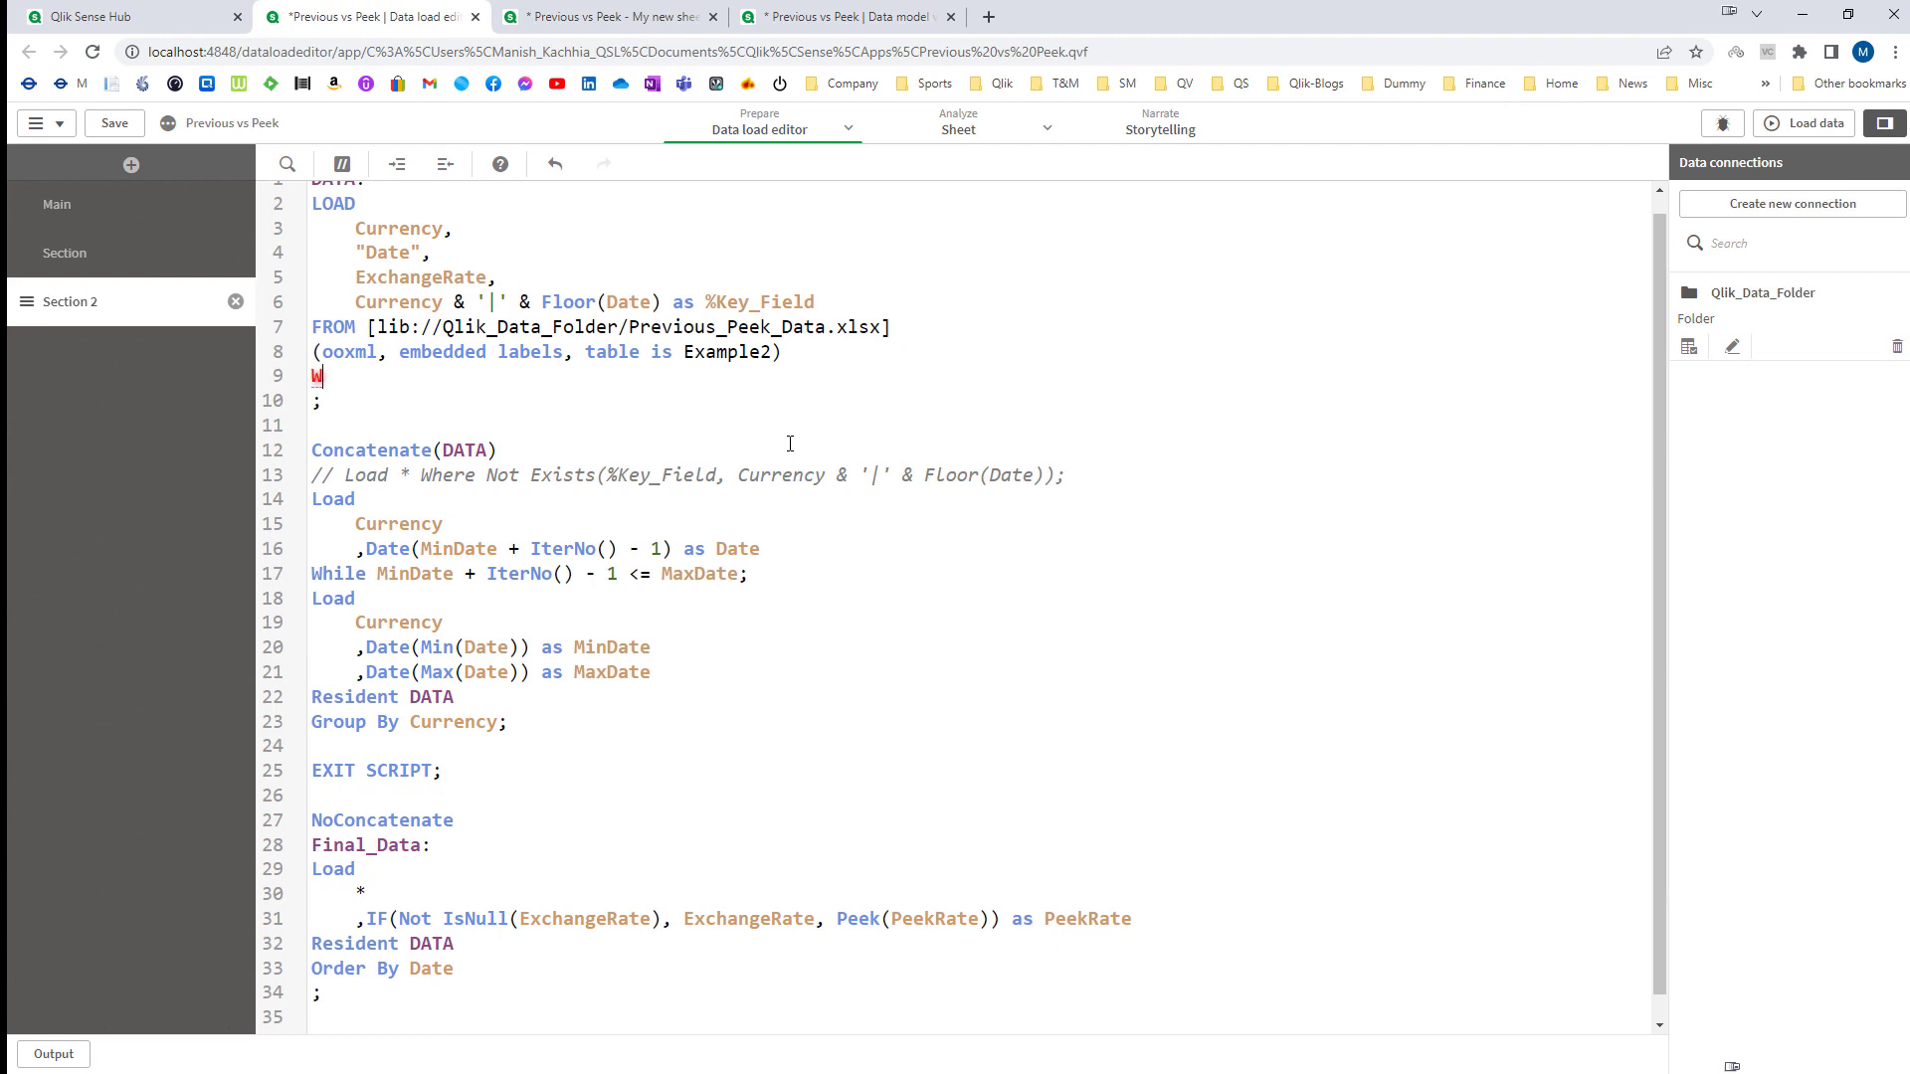
text(here Cu)
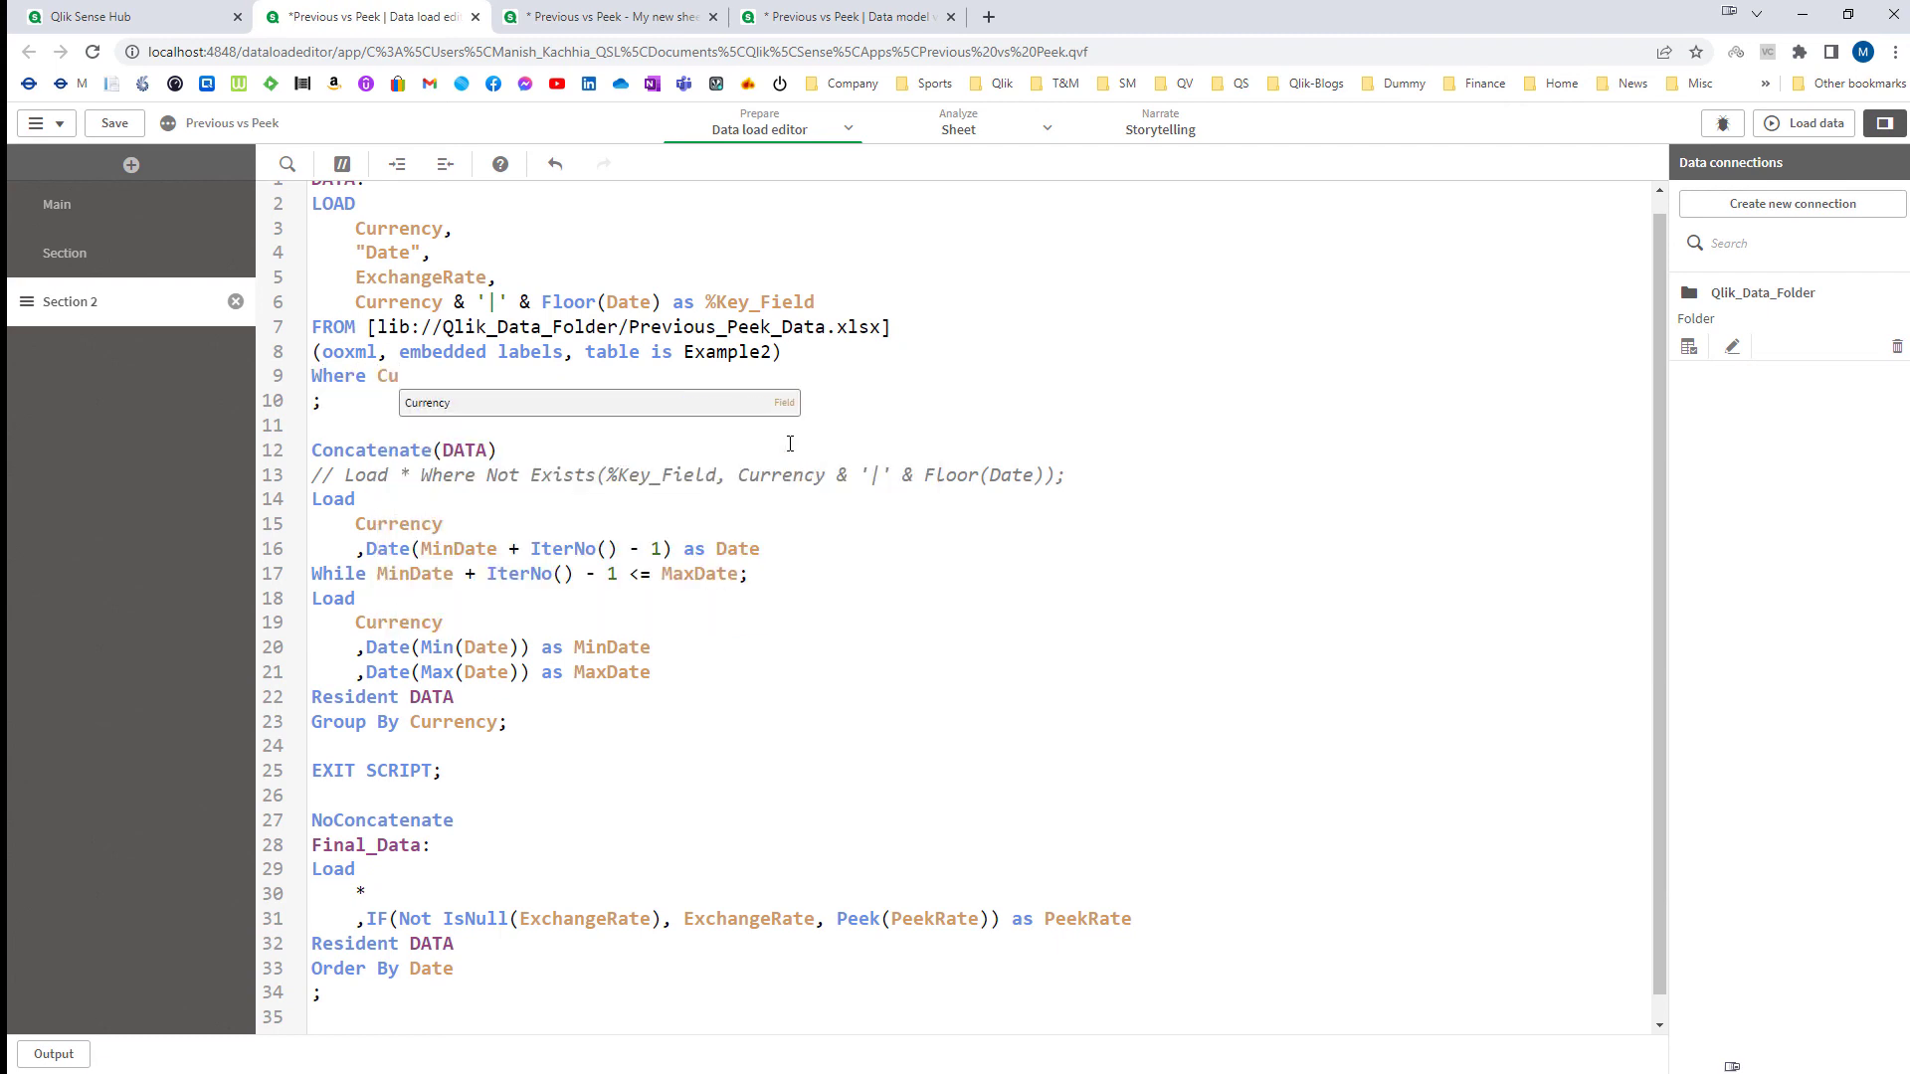
key(Return)
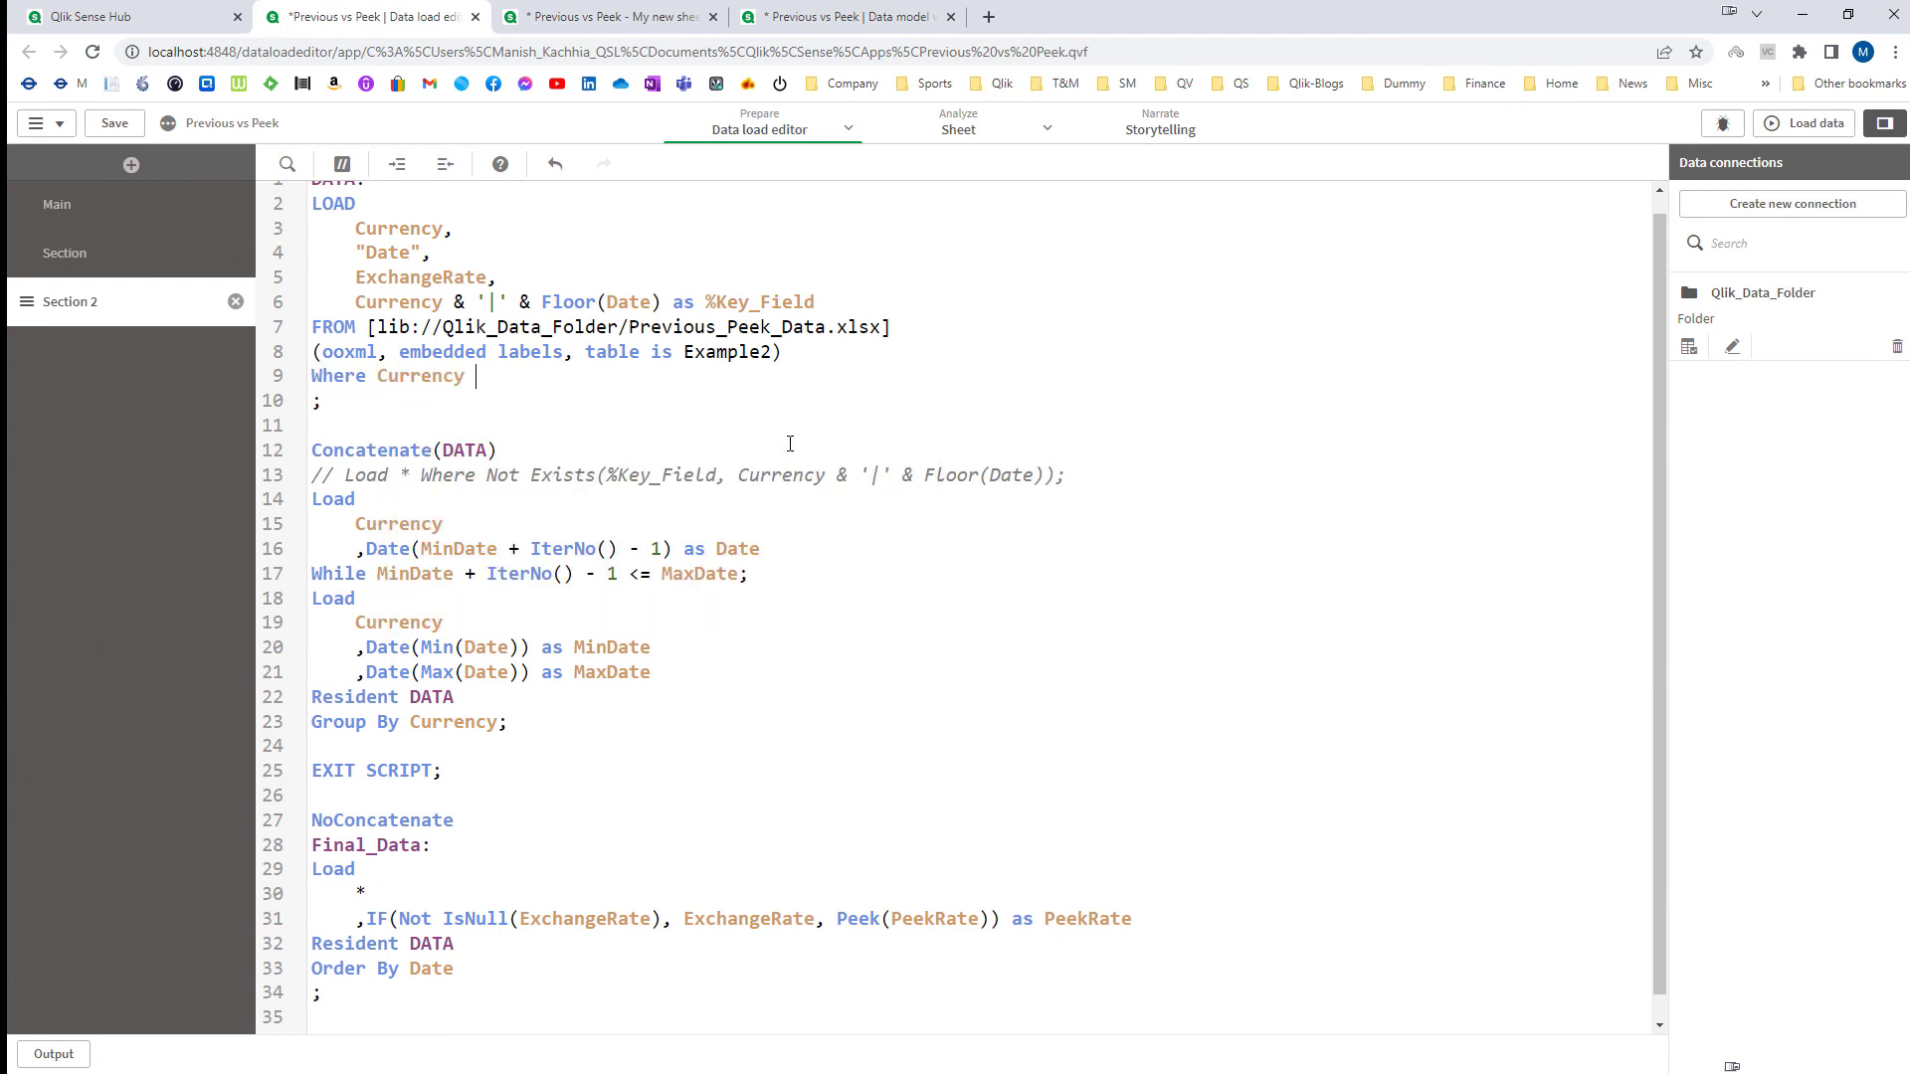
text(Len()
Step: Switch to Excel and examine the filled source rows and the blank rows below them on the Example2 sheet
key(alt+Tab)
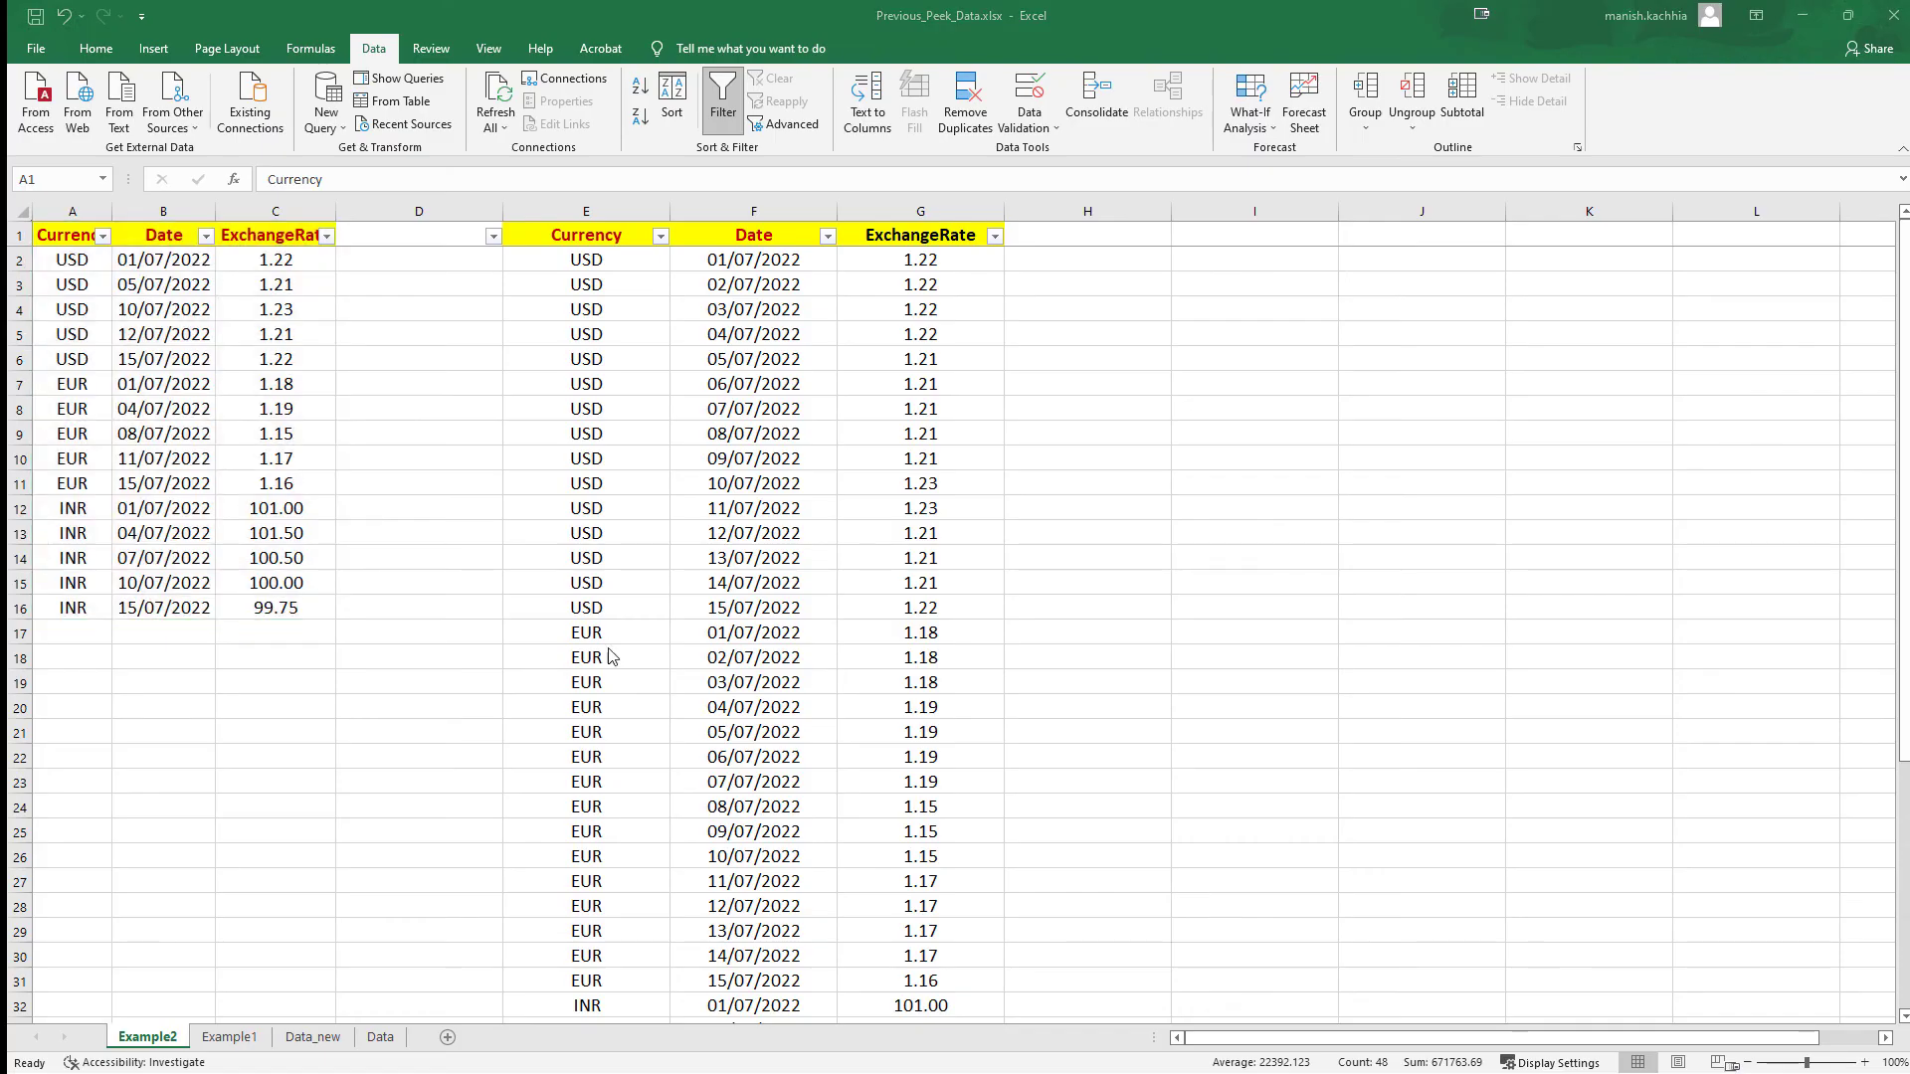
drag(72, 637, 164, 1010)
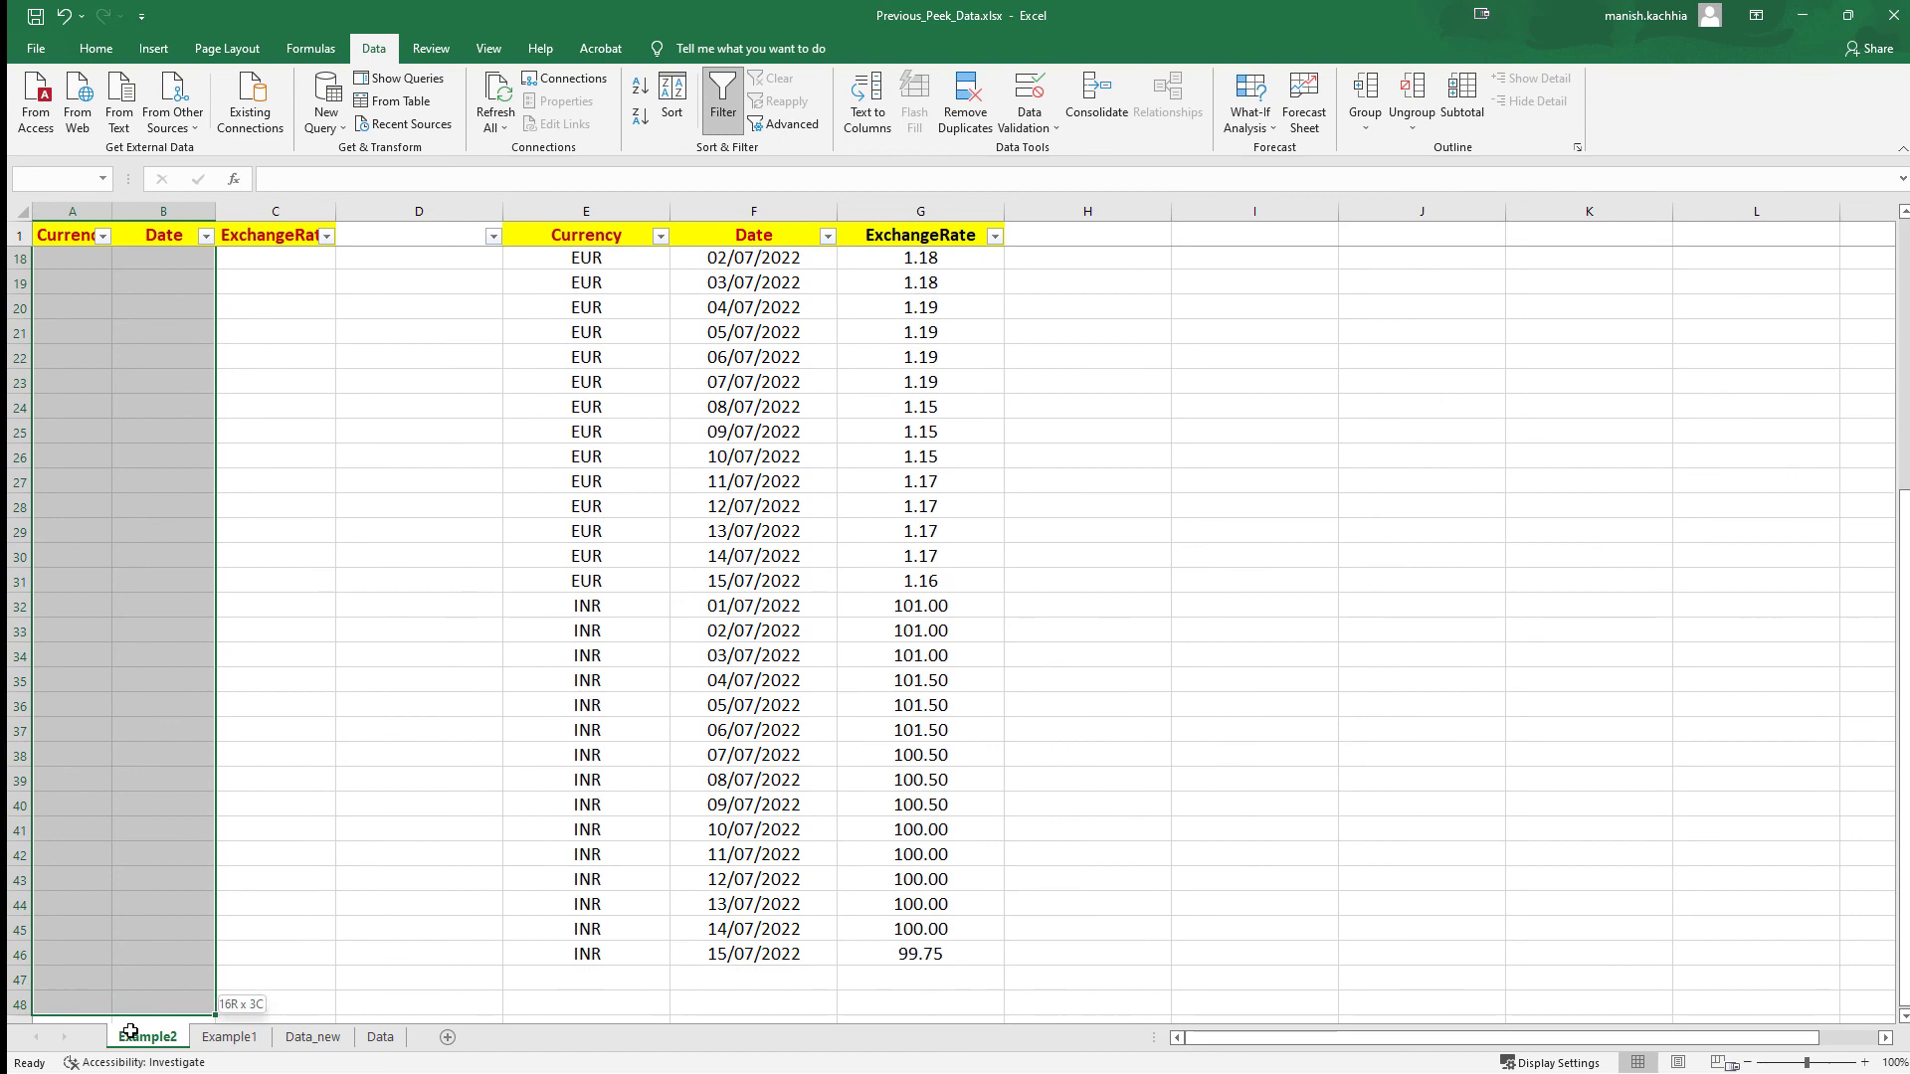
click(331, 723)
scroll(331, 723, up, 6)
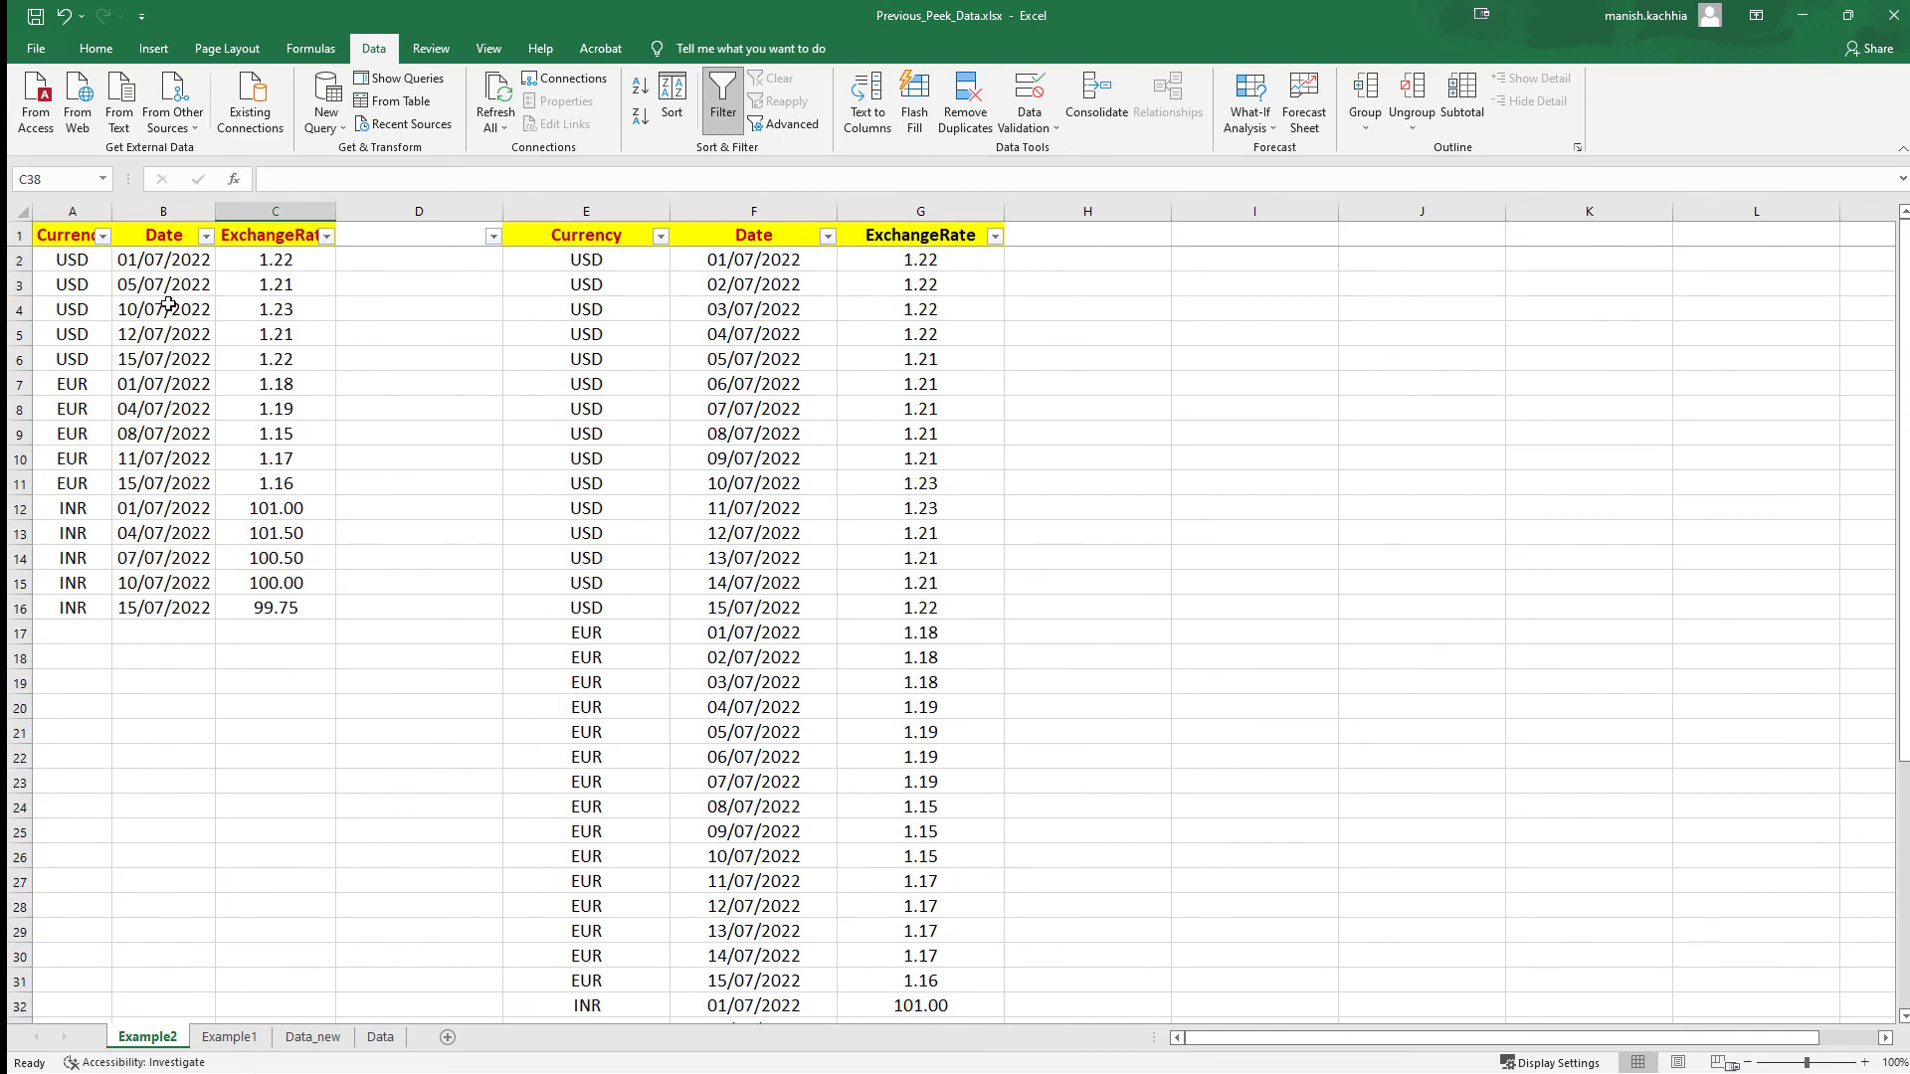
drag(54, 243, 274, 607)
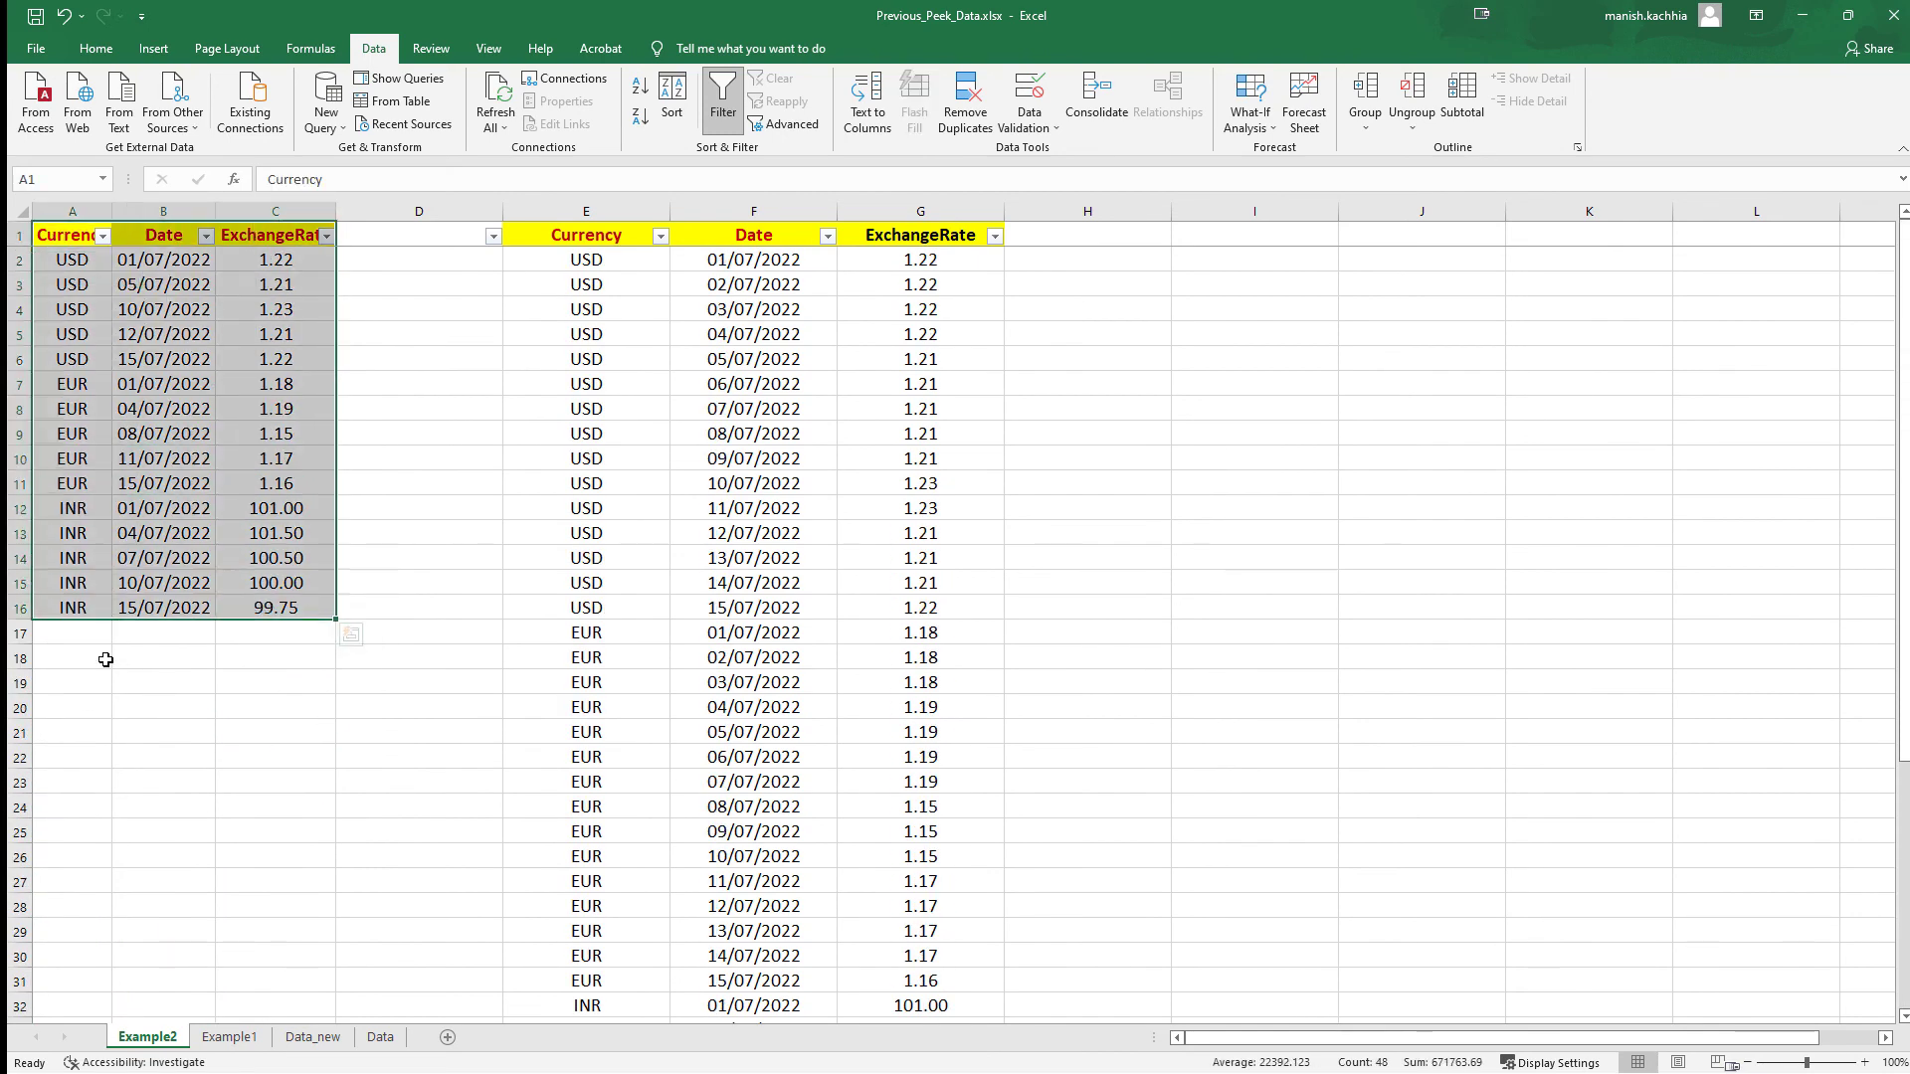
drag(100, 642, 307, 895)
click(426, 840)
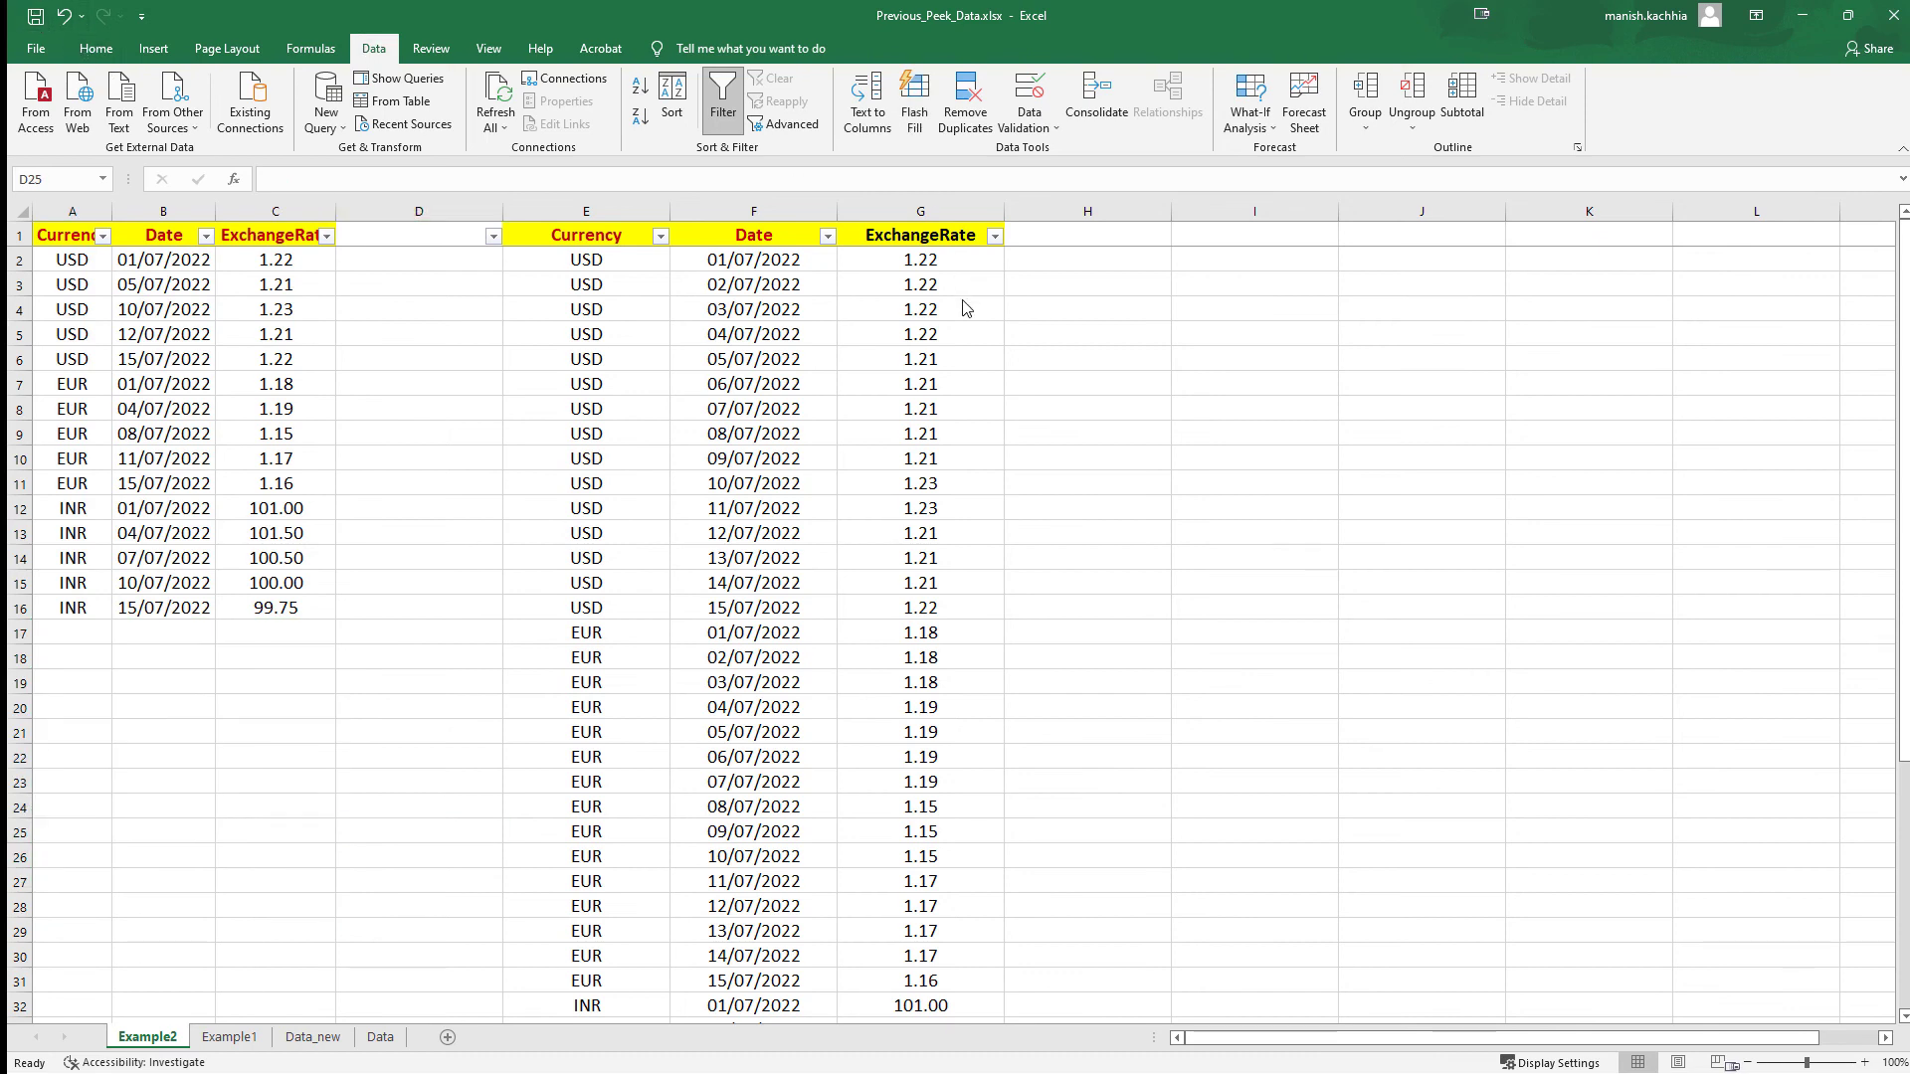
Step: Switch back to Qlik Sense, load the data, check the fetched lines in the log, and close it
key(alt+Tab)
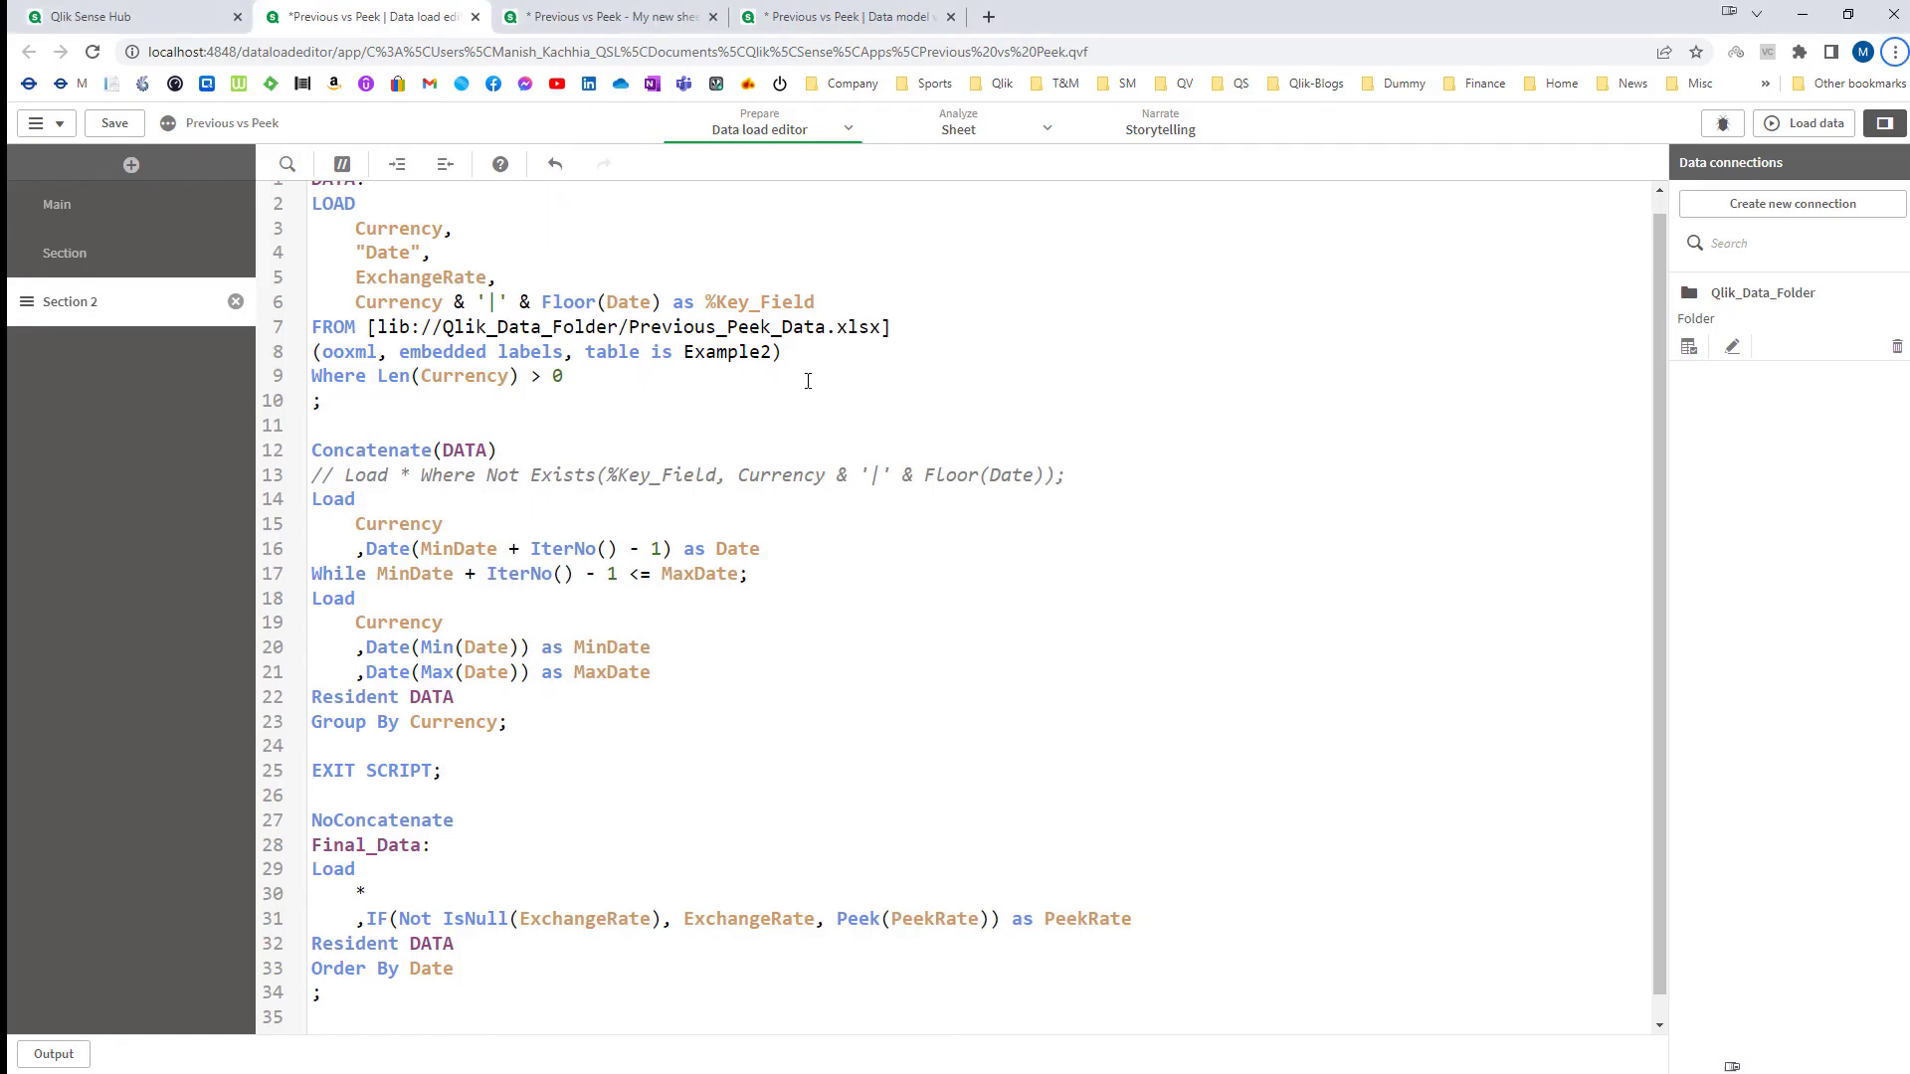
click(1806, 122)
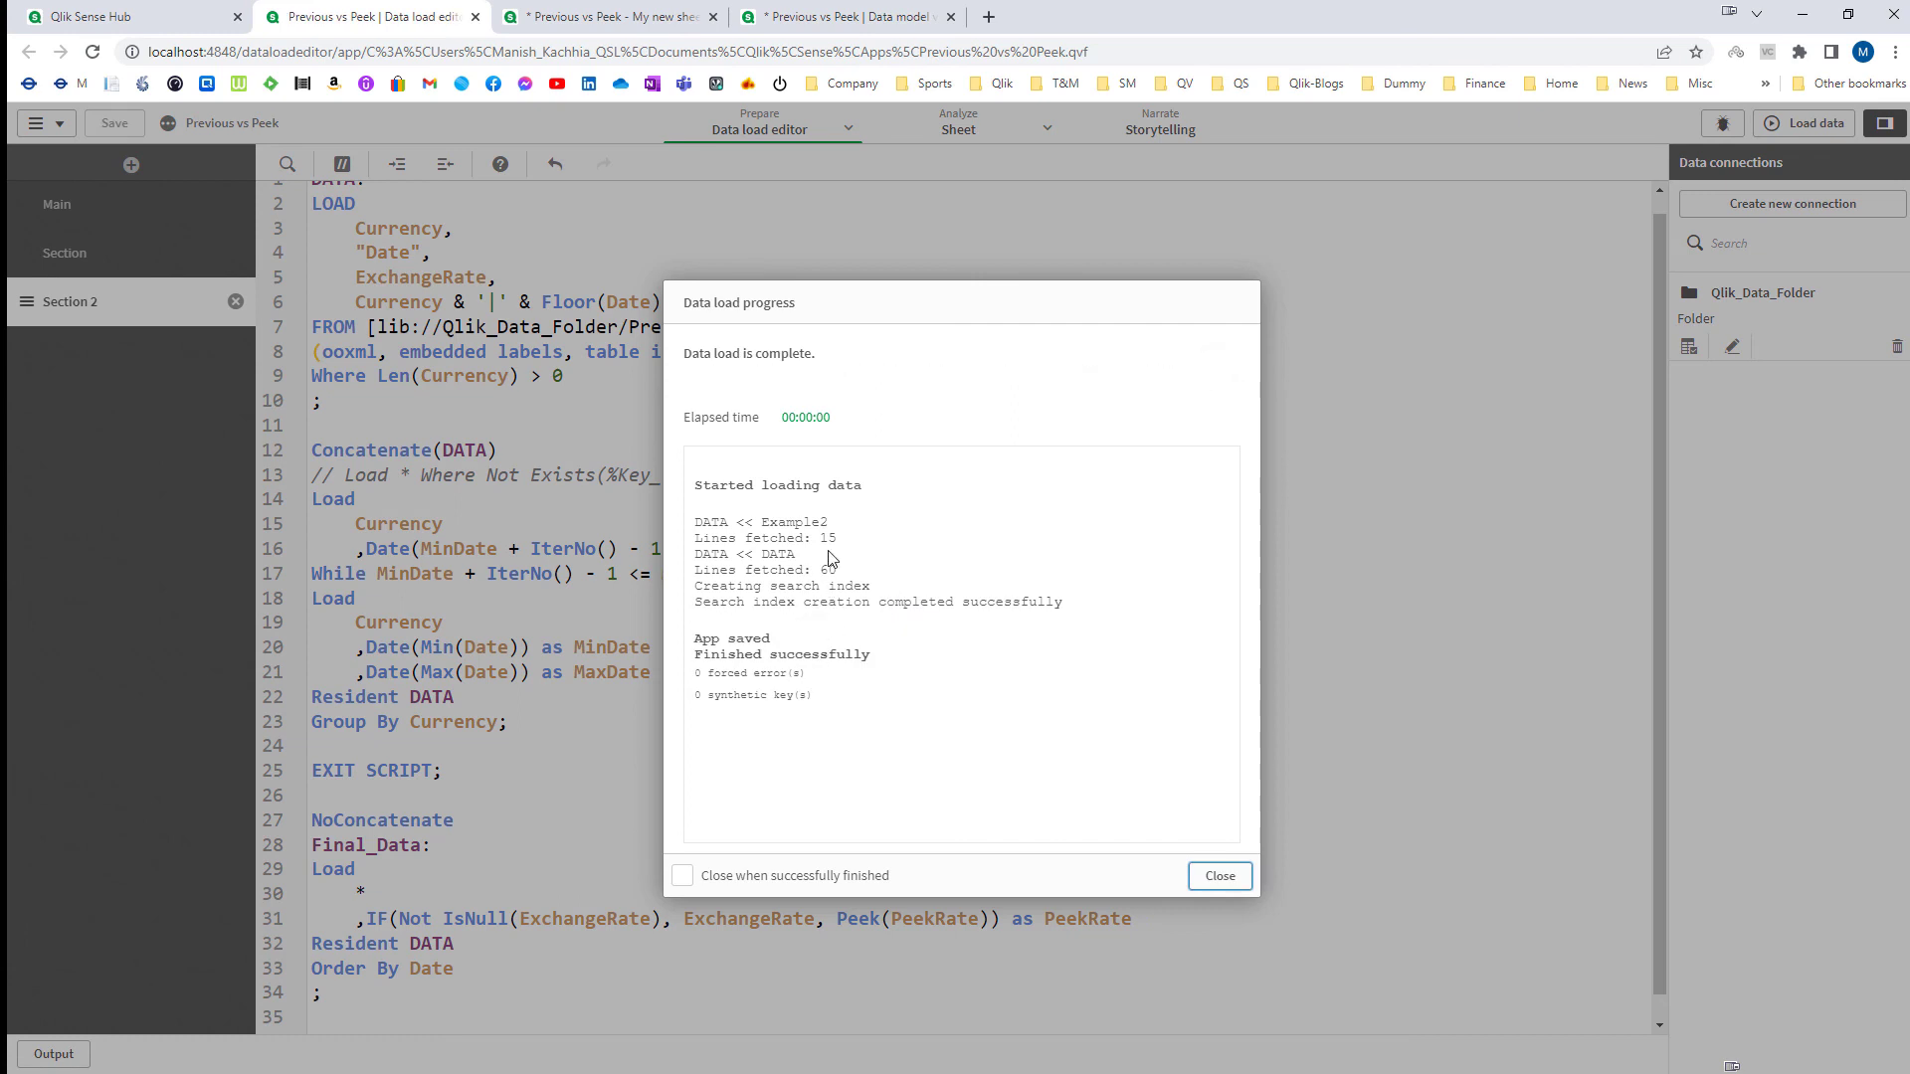
drag(827, 538, 838, 538)
click(1221, 880)
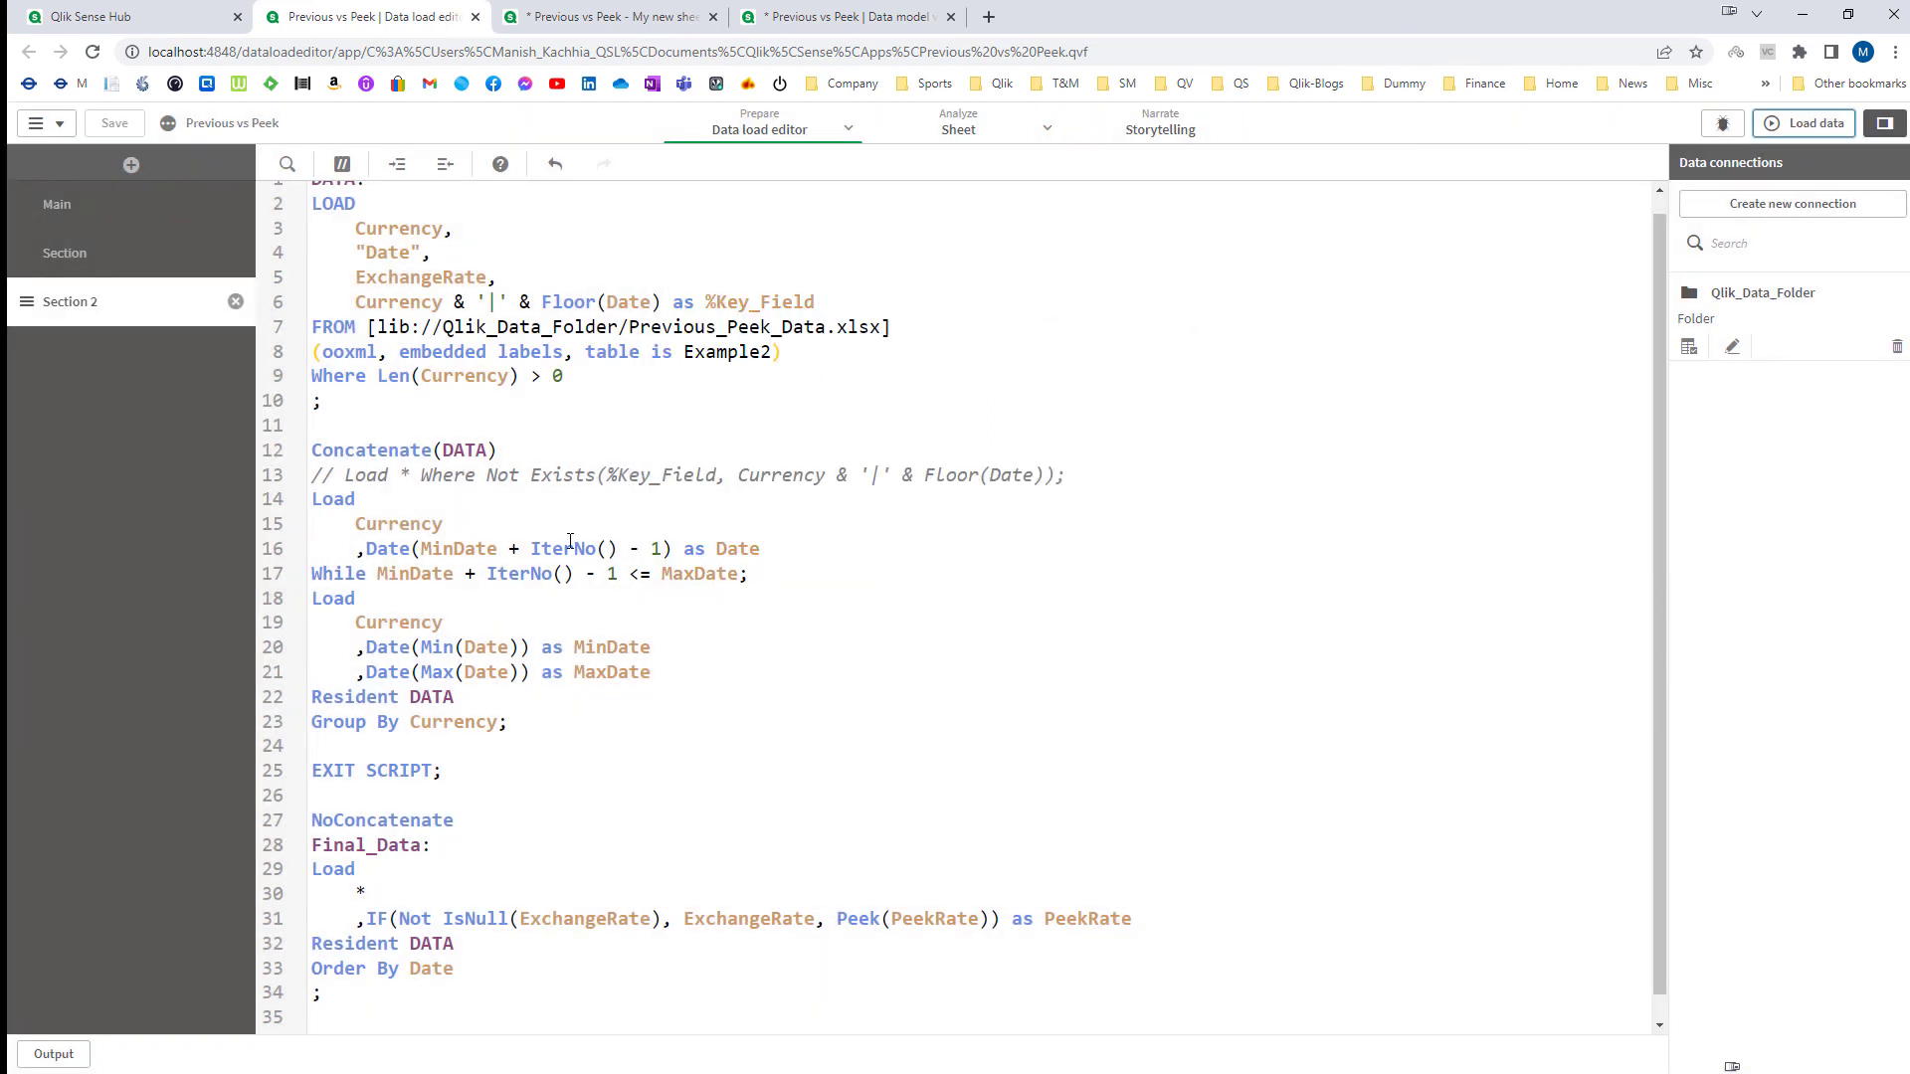
Step: Compare the source Currency rows on the Example2 sheet in Excel with the Concatenate(DATA) block in the Qlik Sense load script
key(alt+Tab)
drag(71, 257, 62, 635)
click(397, 683)
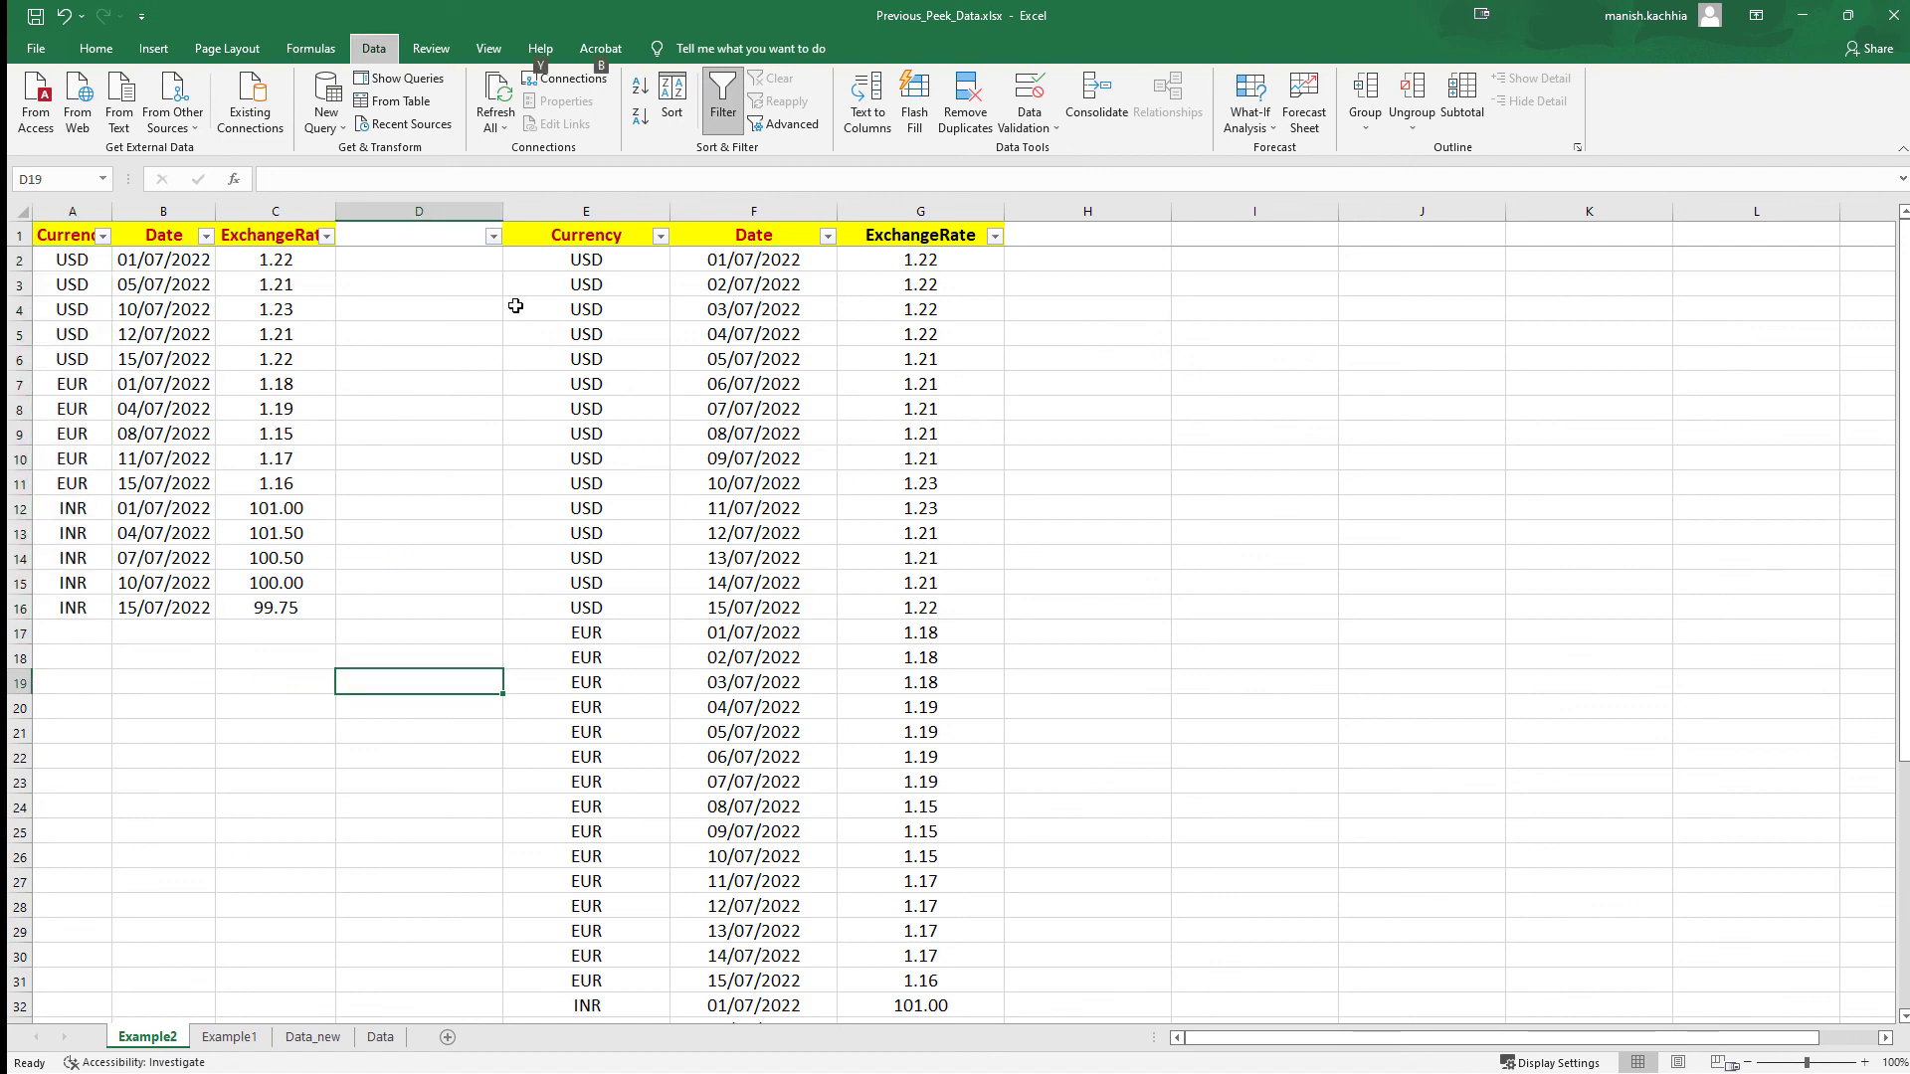
key(alt+Tab)
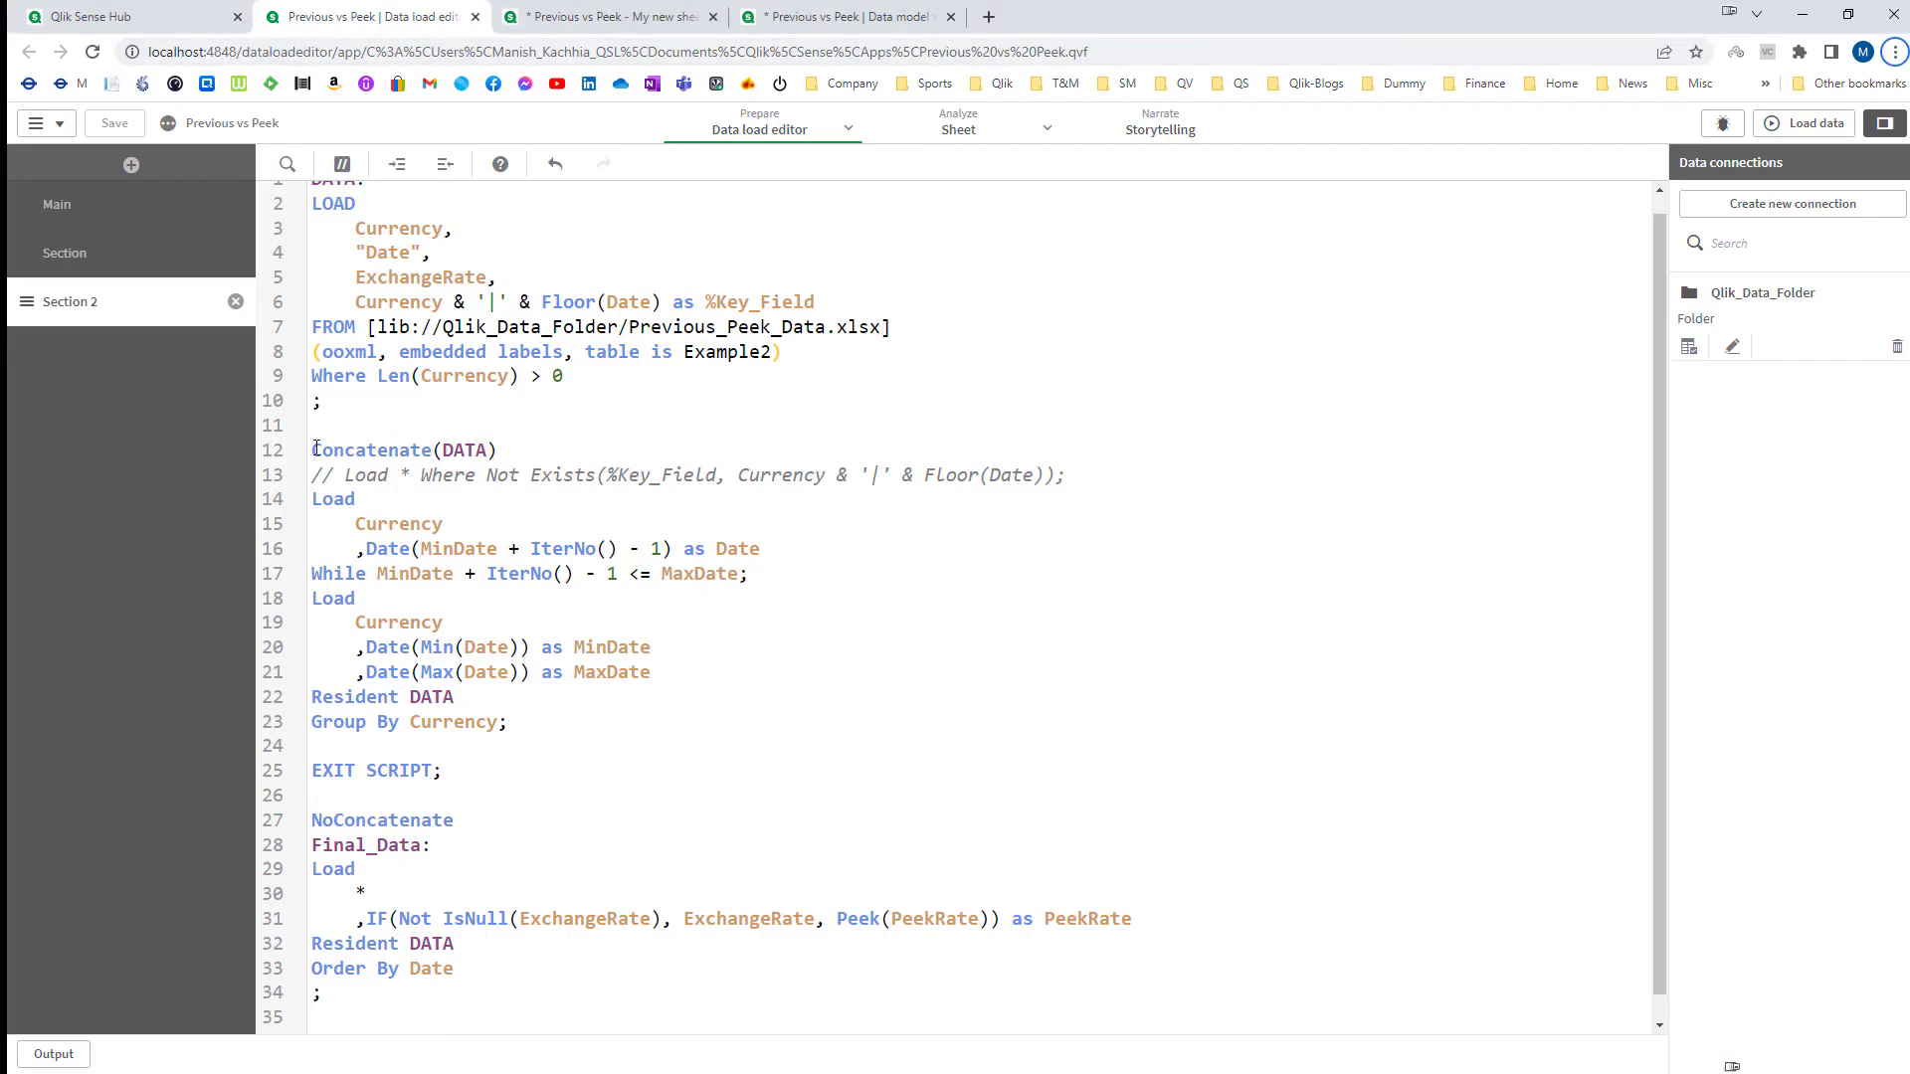
drag(315, 447, 313, 746)
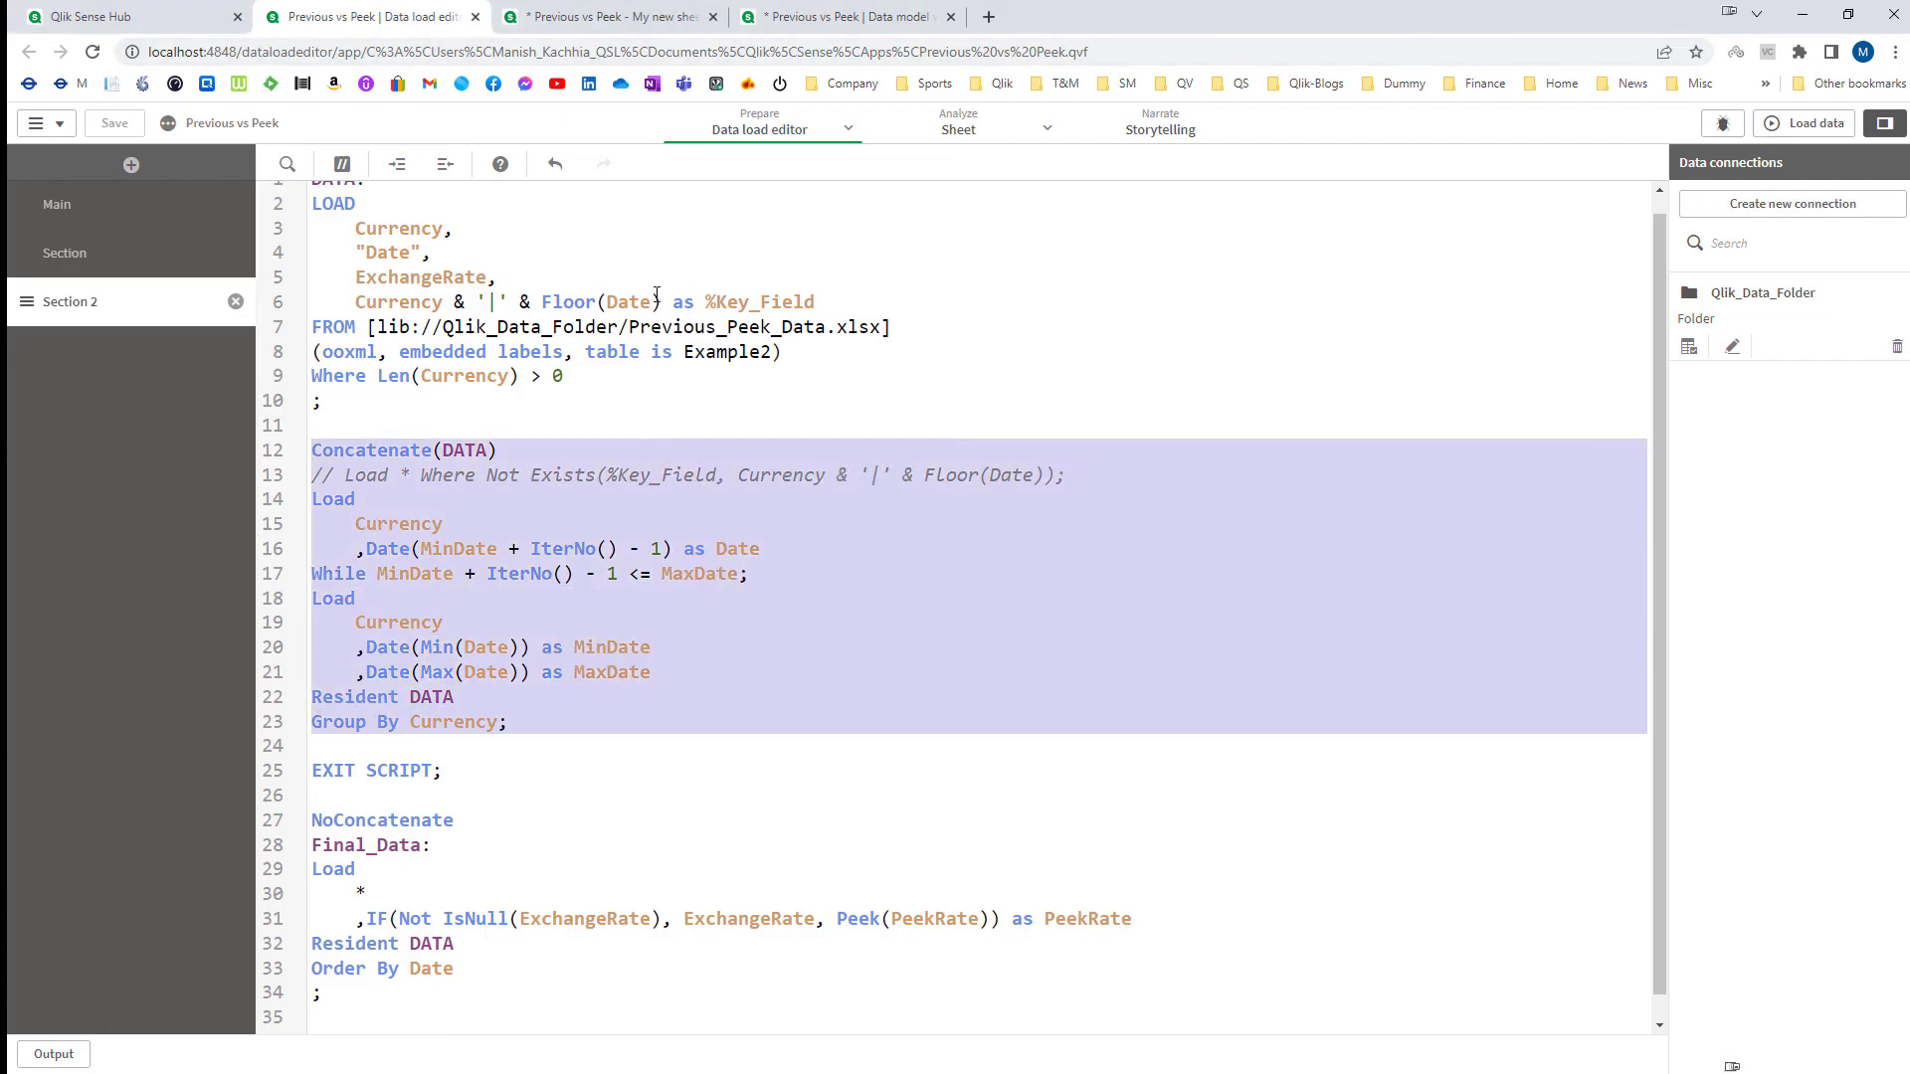
Step: Remove the invalid dimension from both tables on My new sheet in edit mode
click(603, 25)
click(1840, 122)
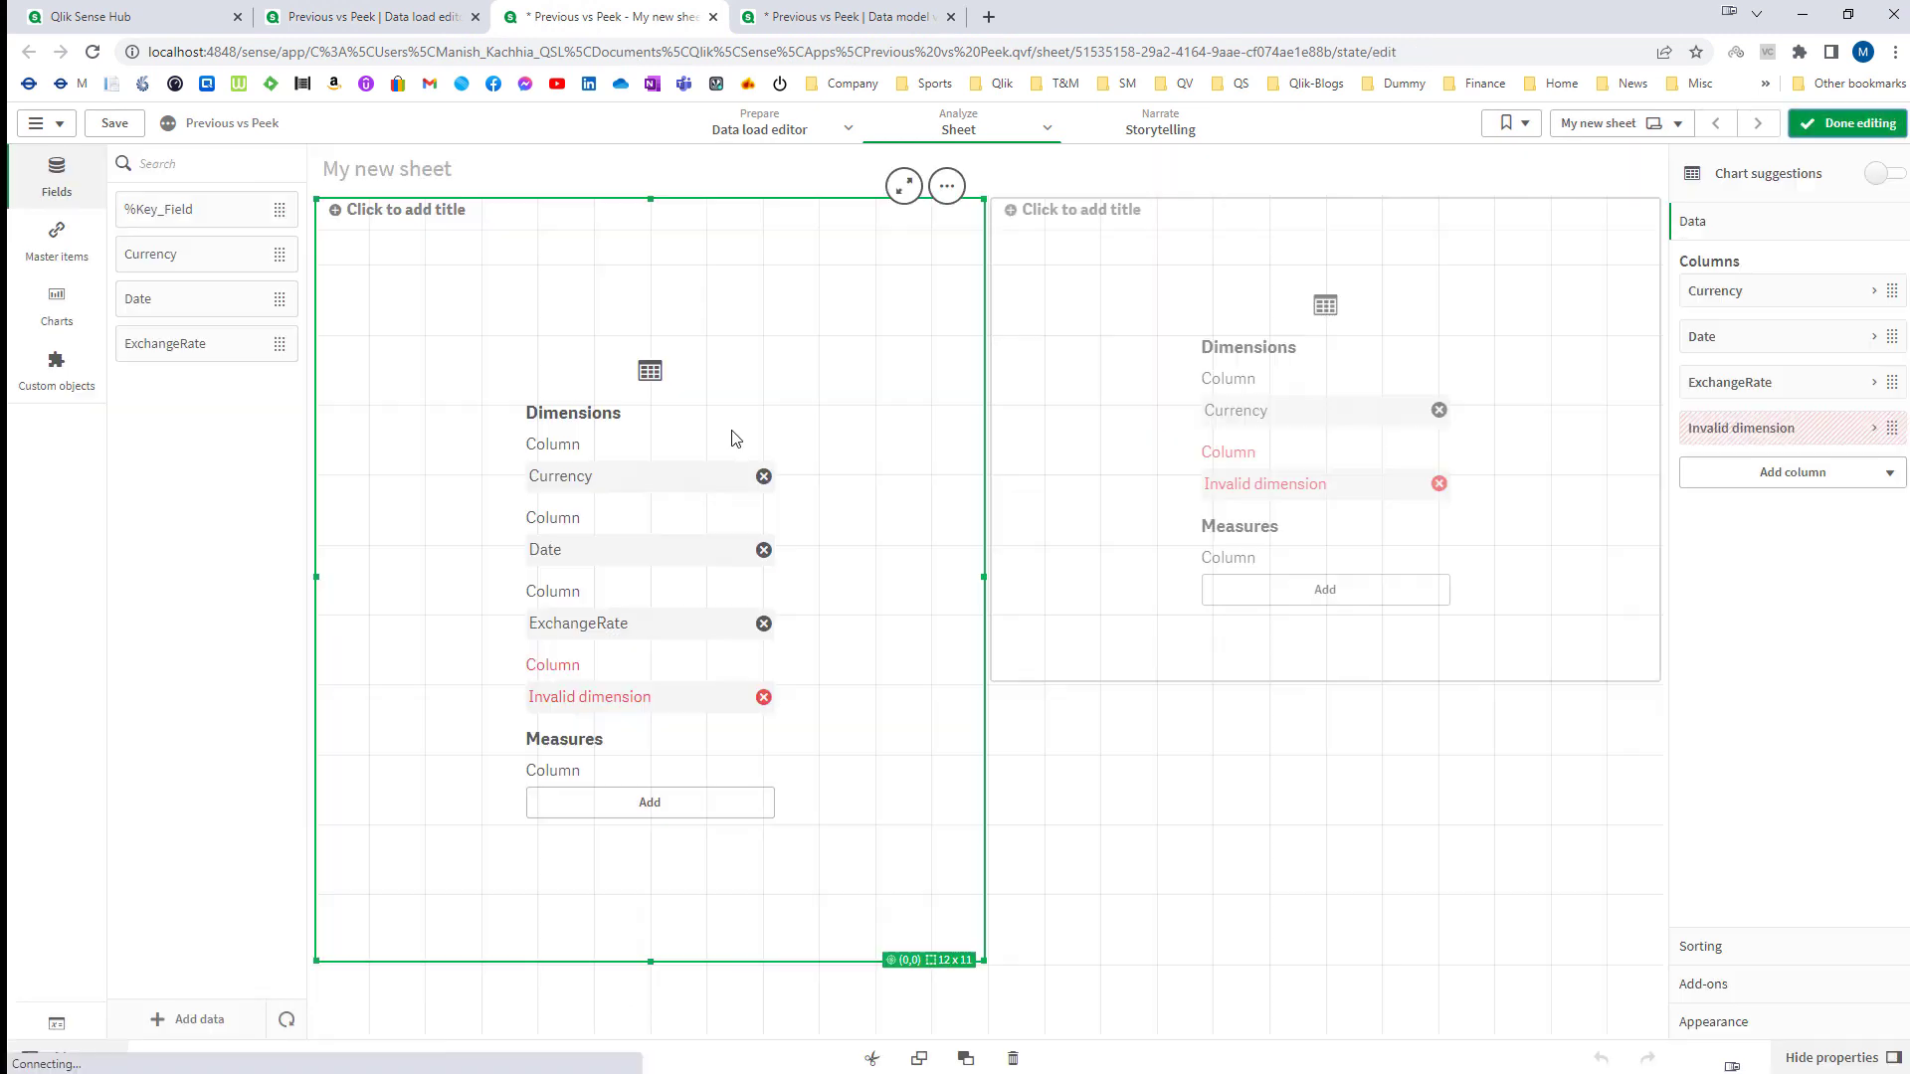
click(763, 697)
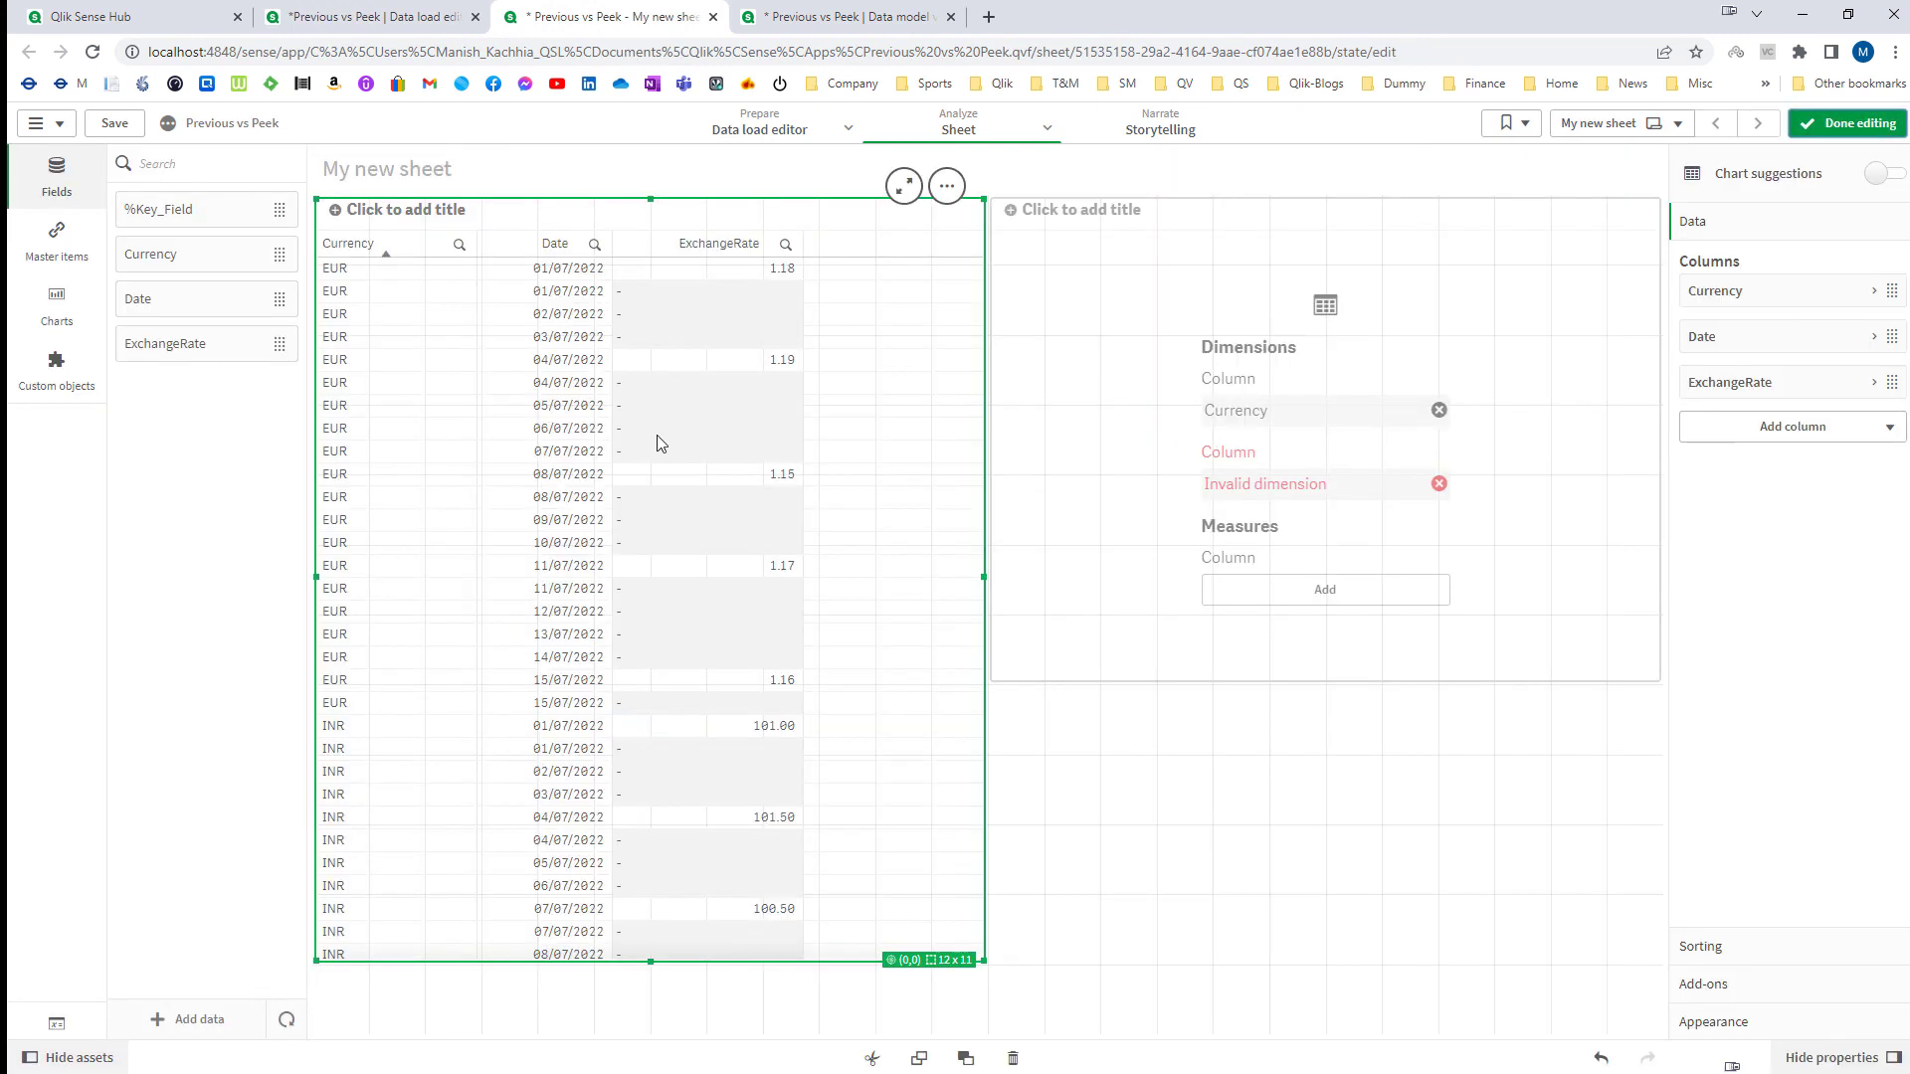
click(1077, 485)
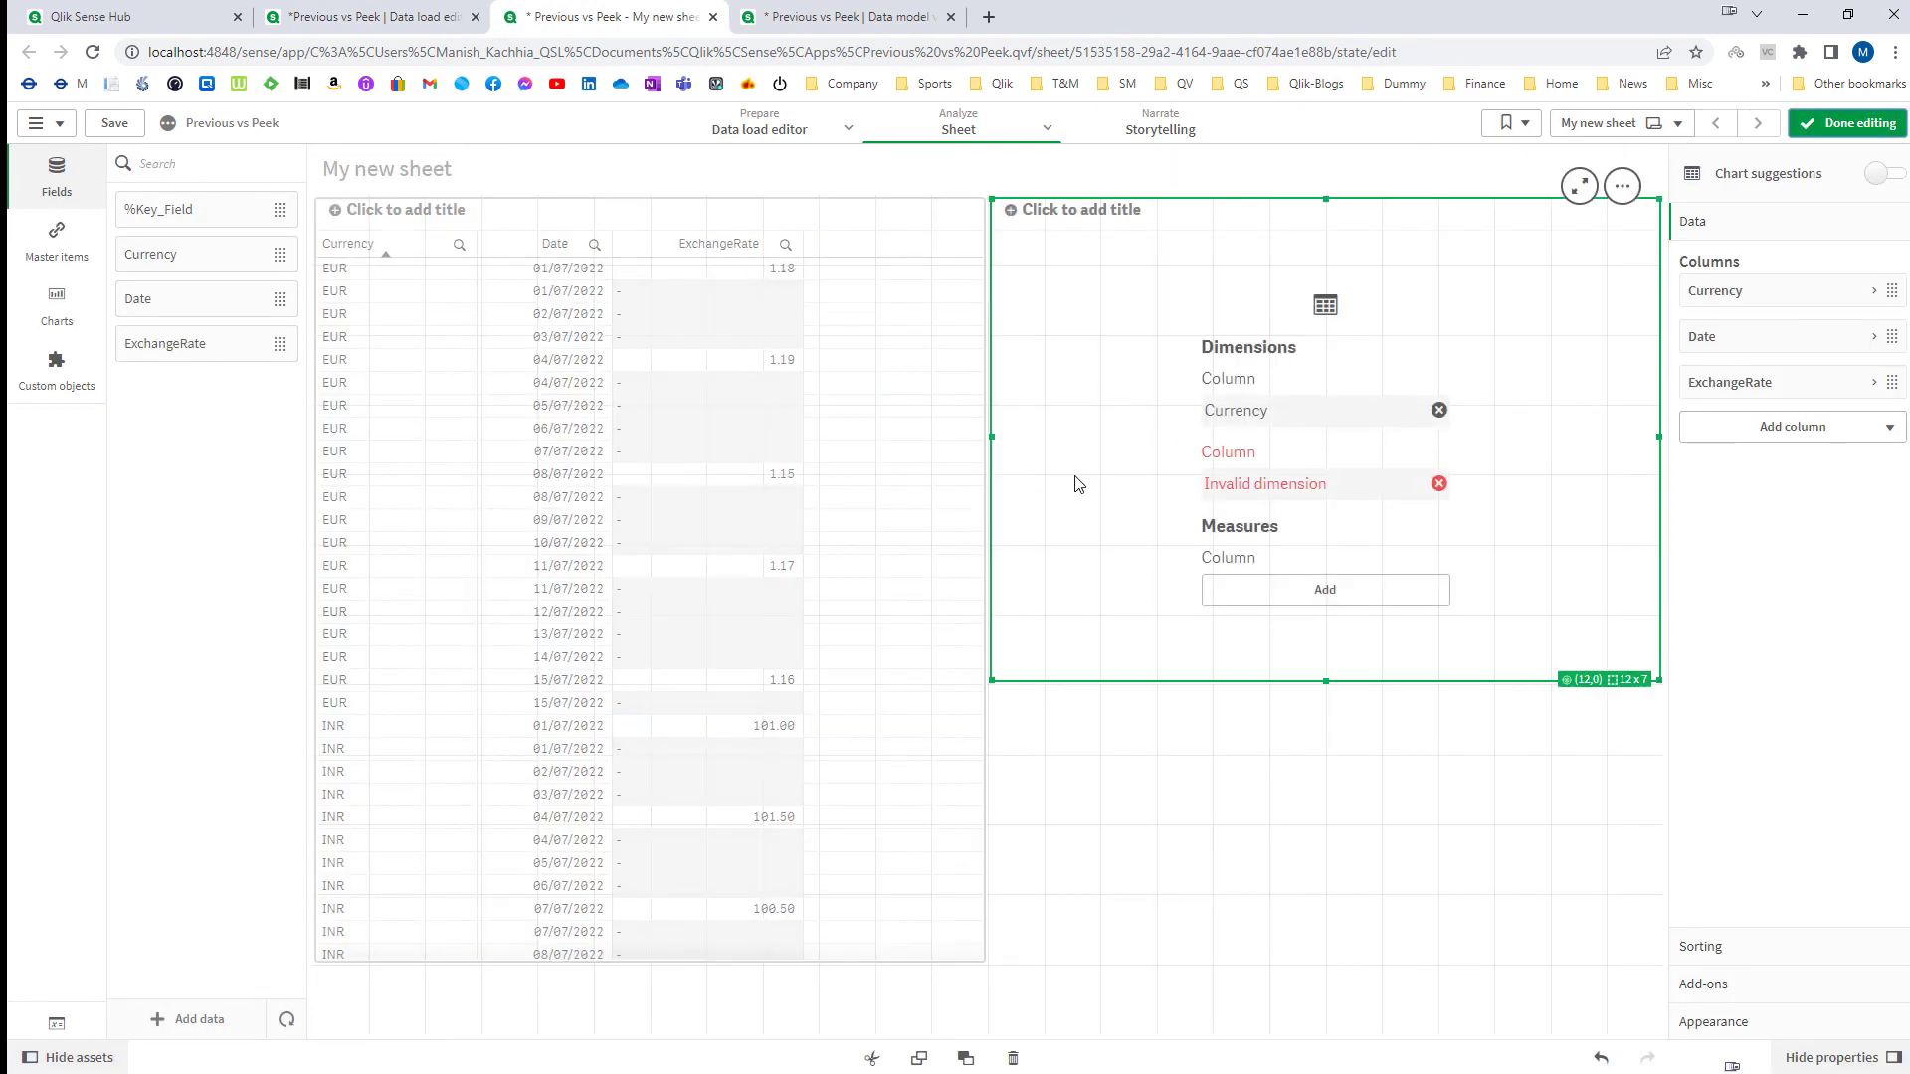
click(1439, 484)
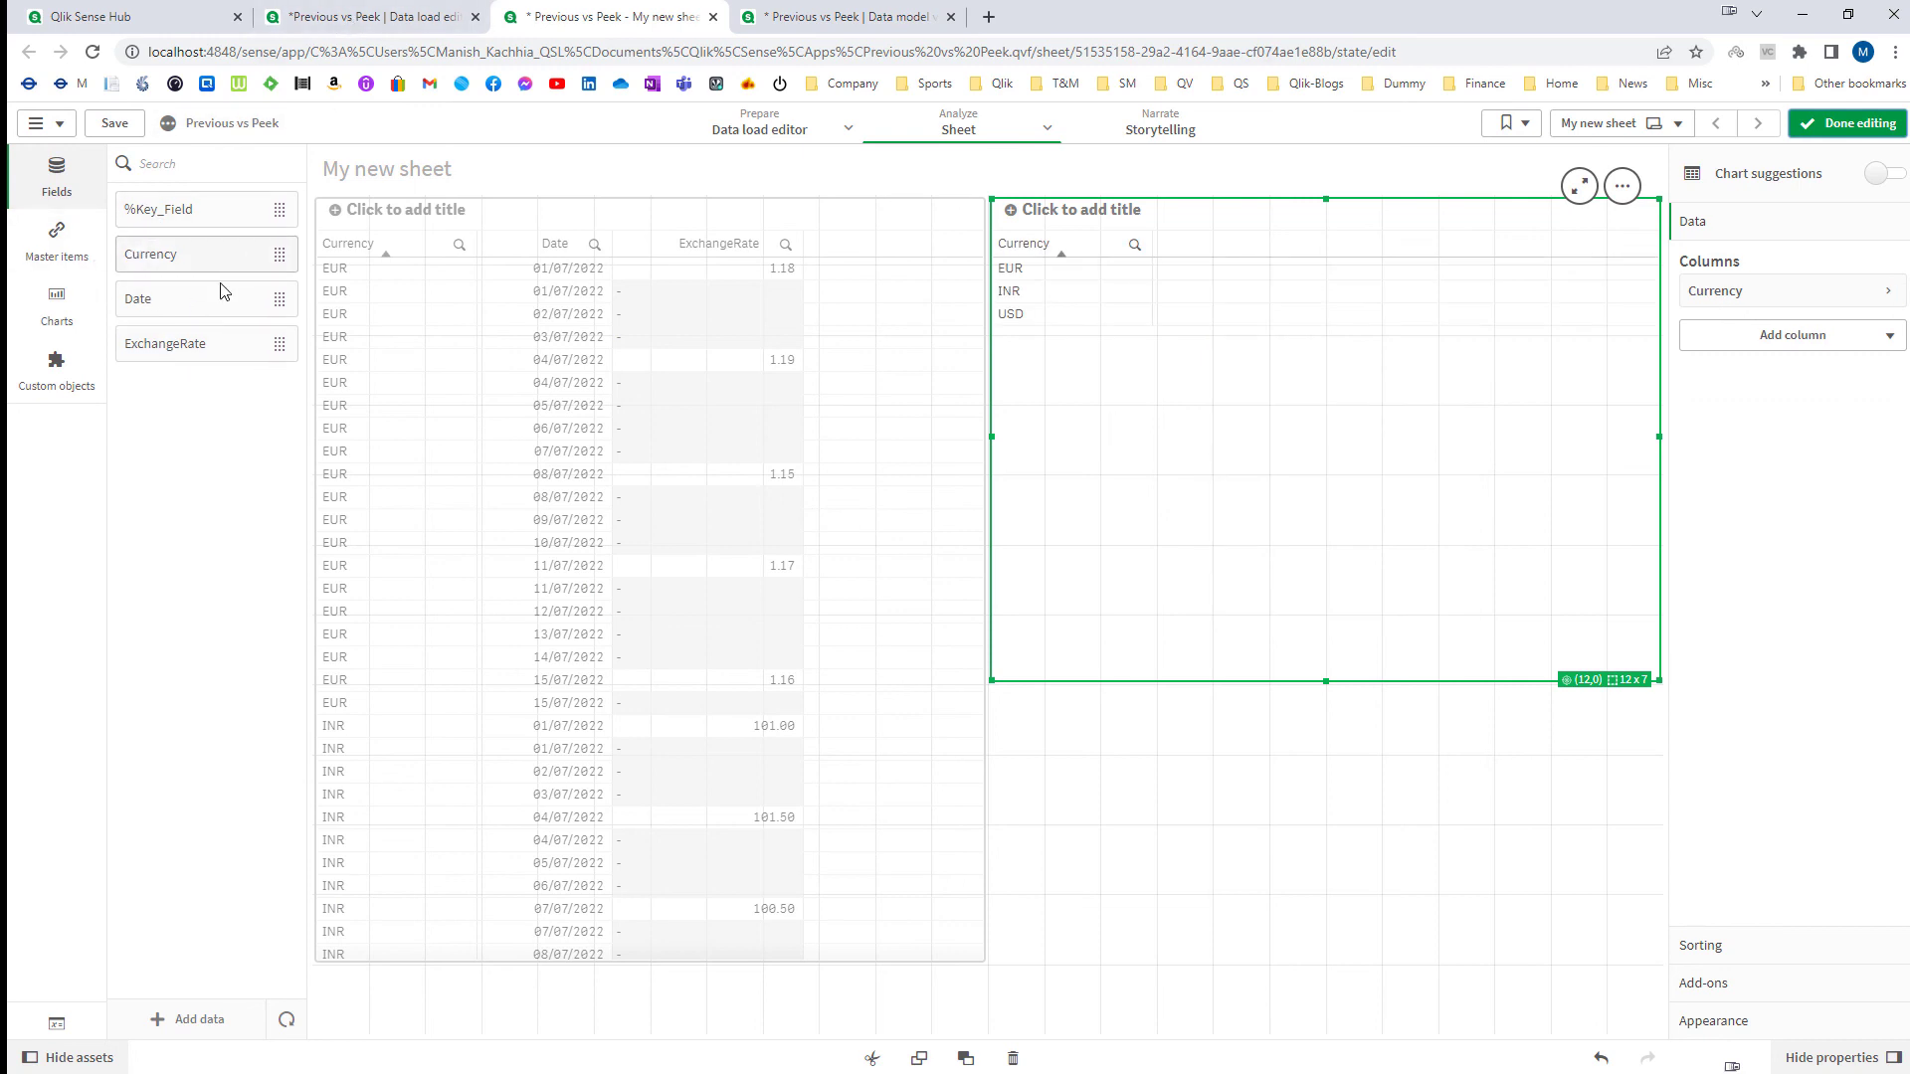
Step: Check the generated Date field in the Concatenate(DATA) script block against the sheet's Currency, Date and ExchangeRate table outside edit mode
click(328, 16)
click(809, 597)
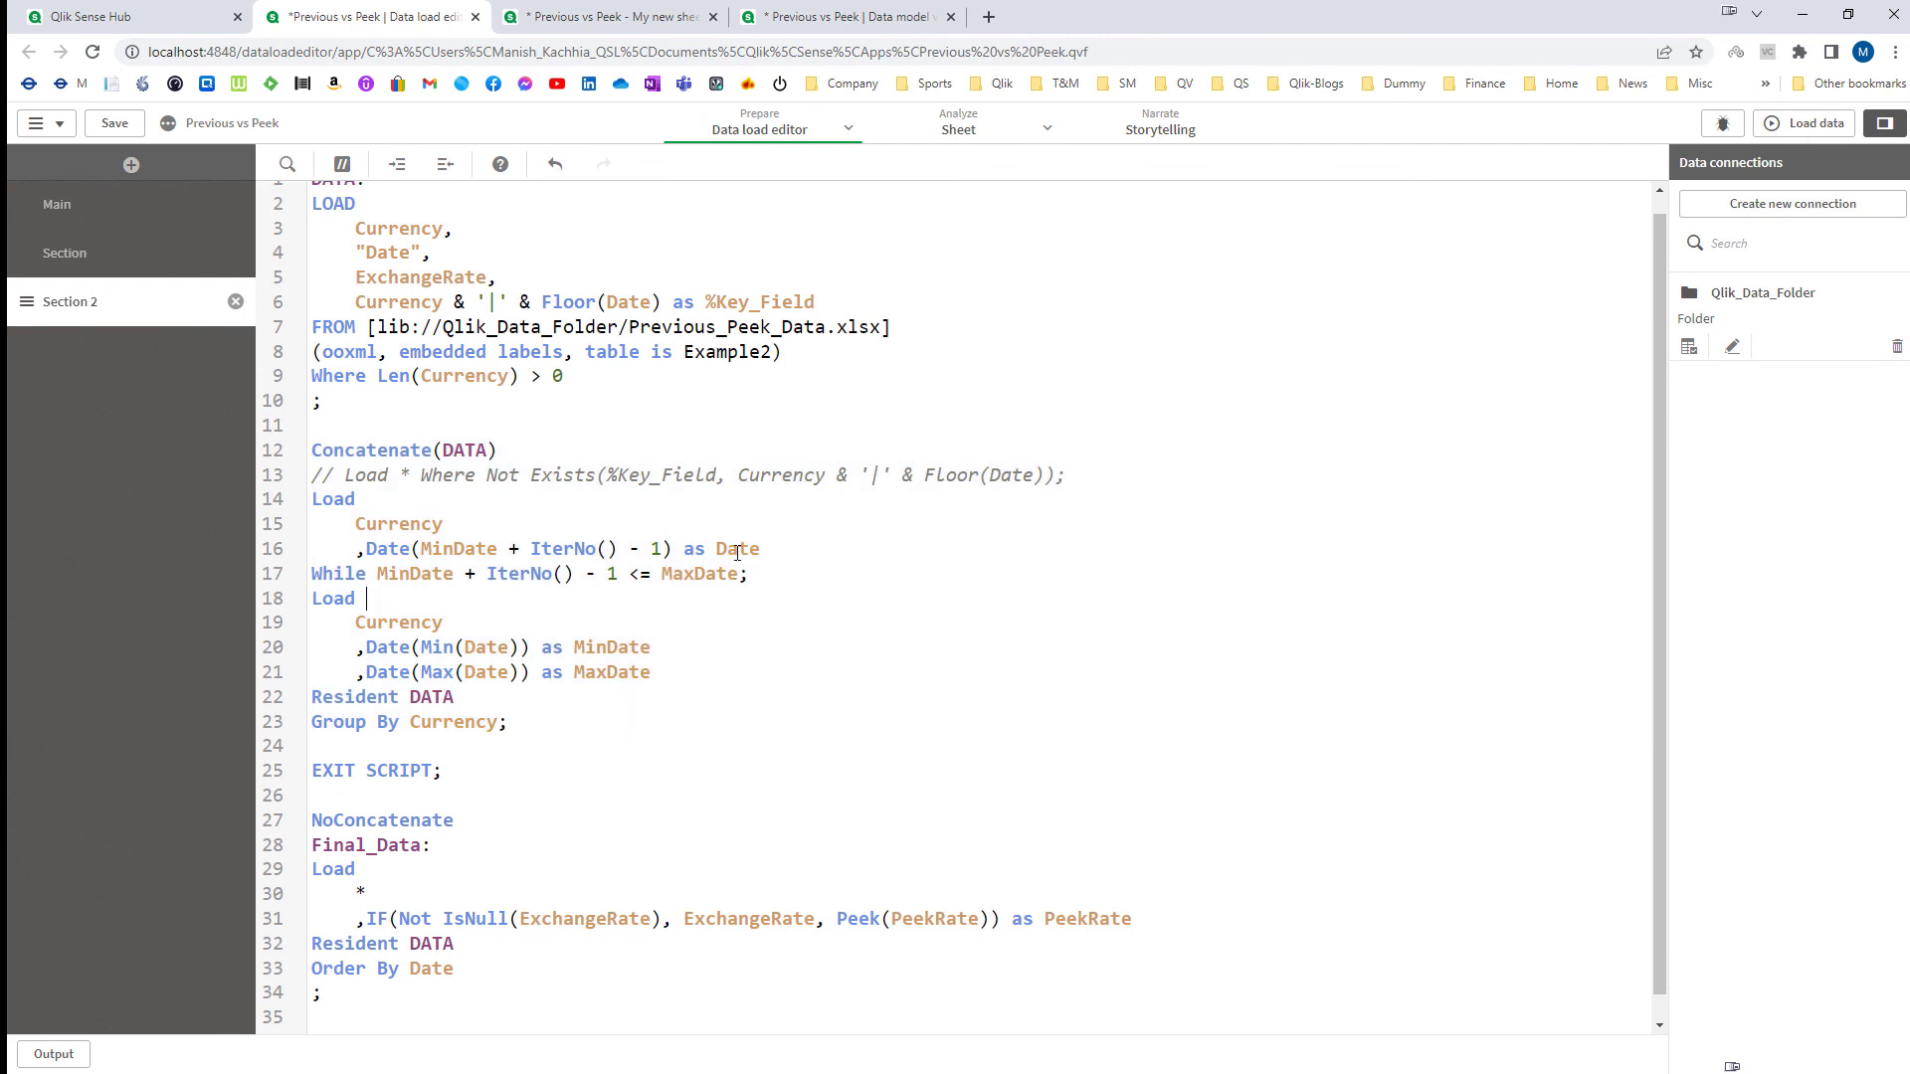
double_click(737, 552)
click(595, 17)
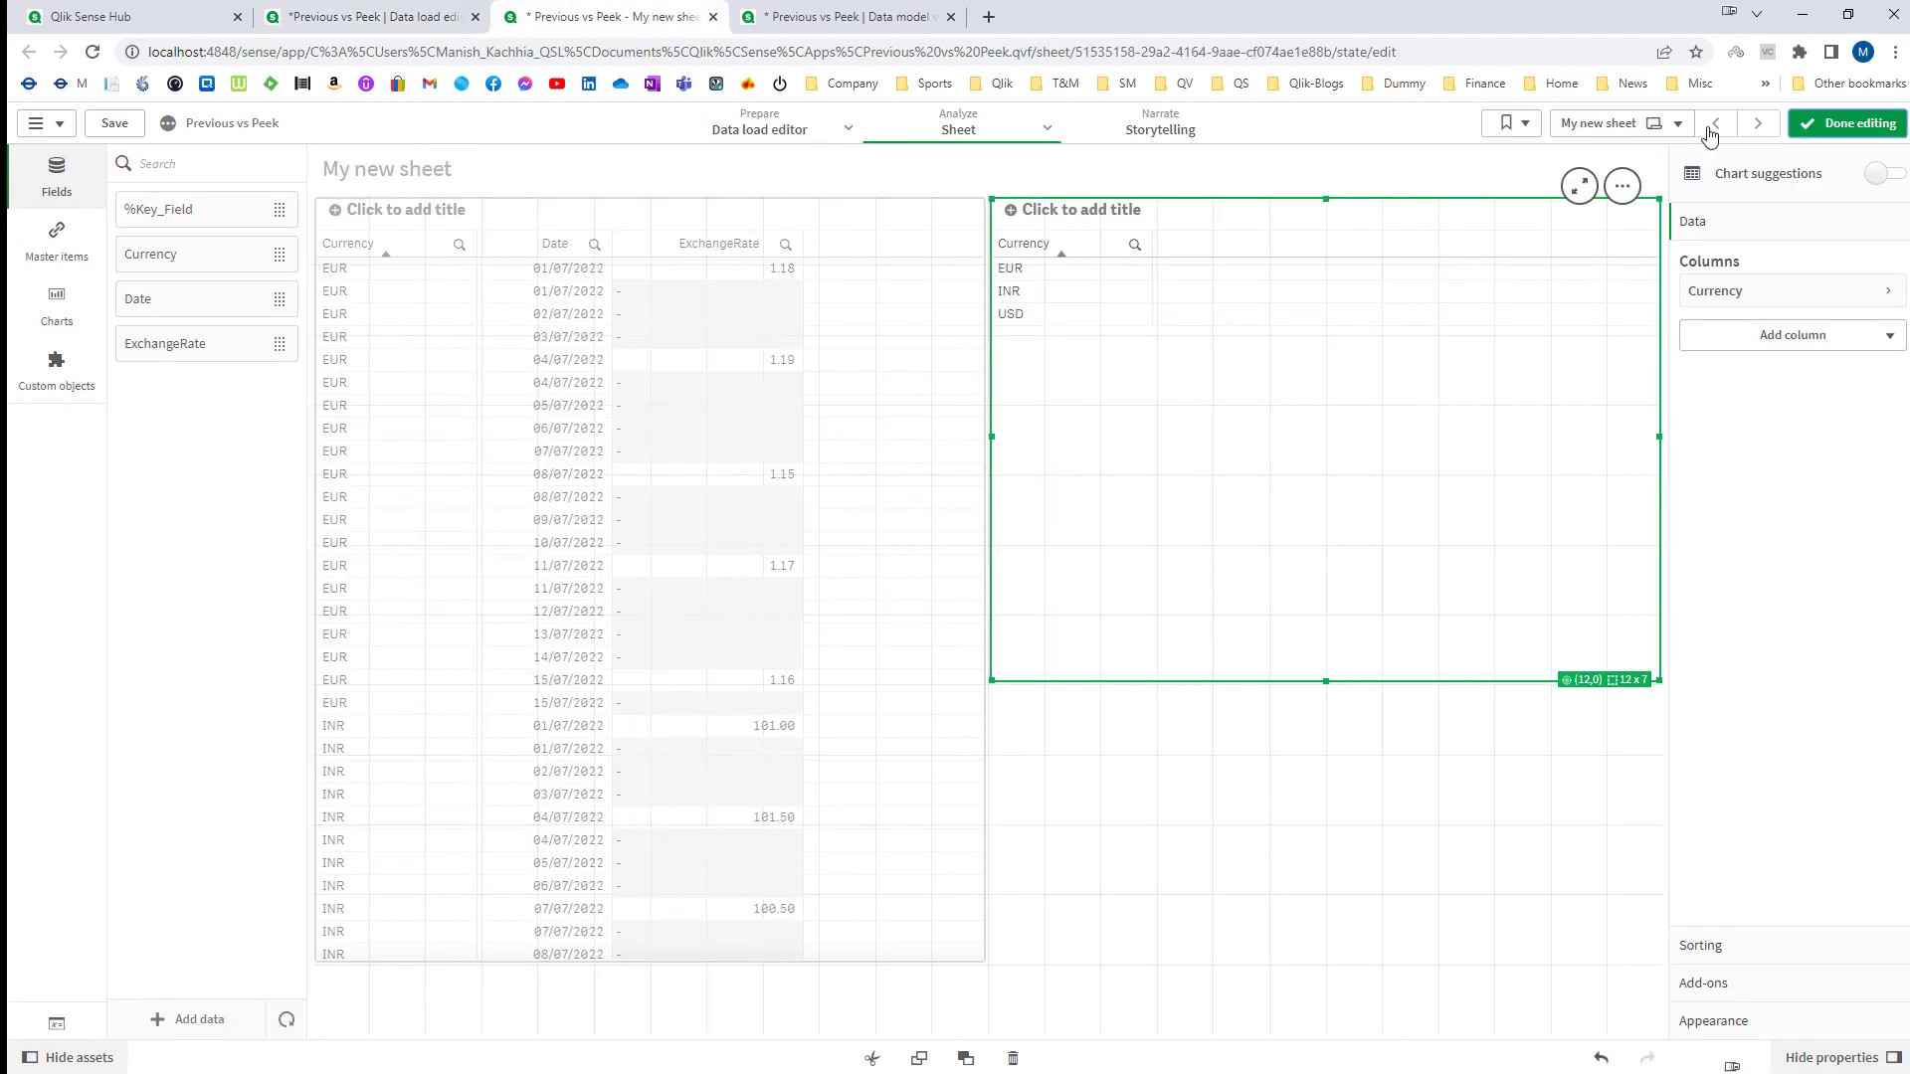
click(1820, 129)
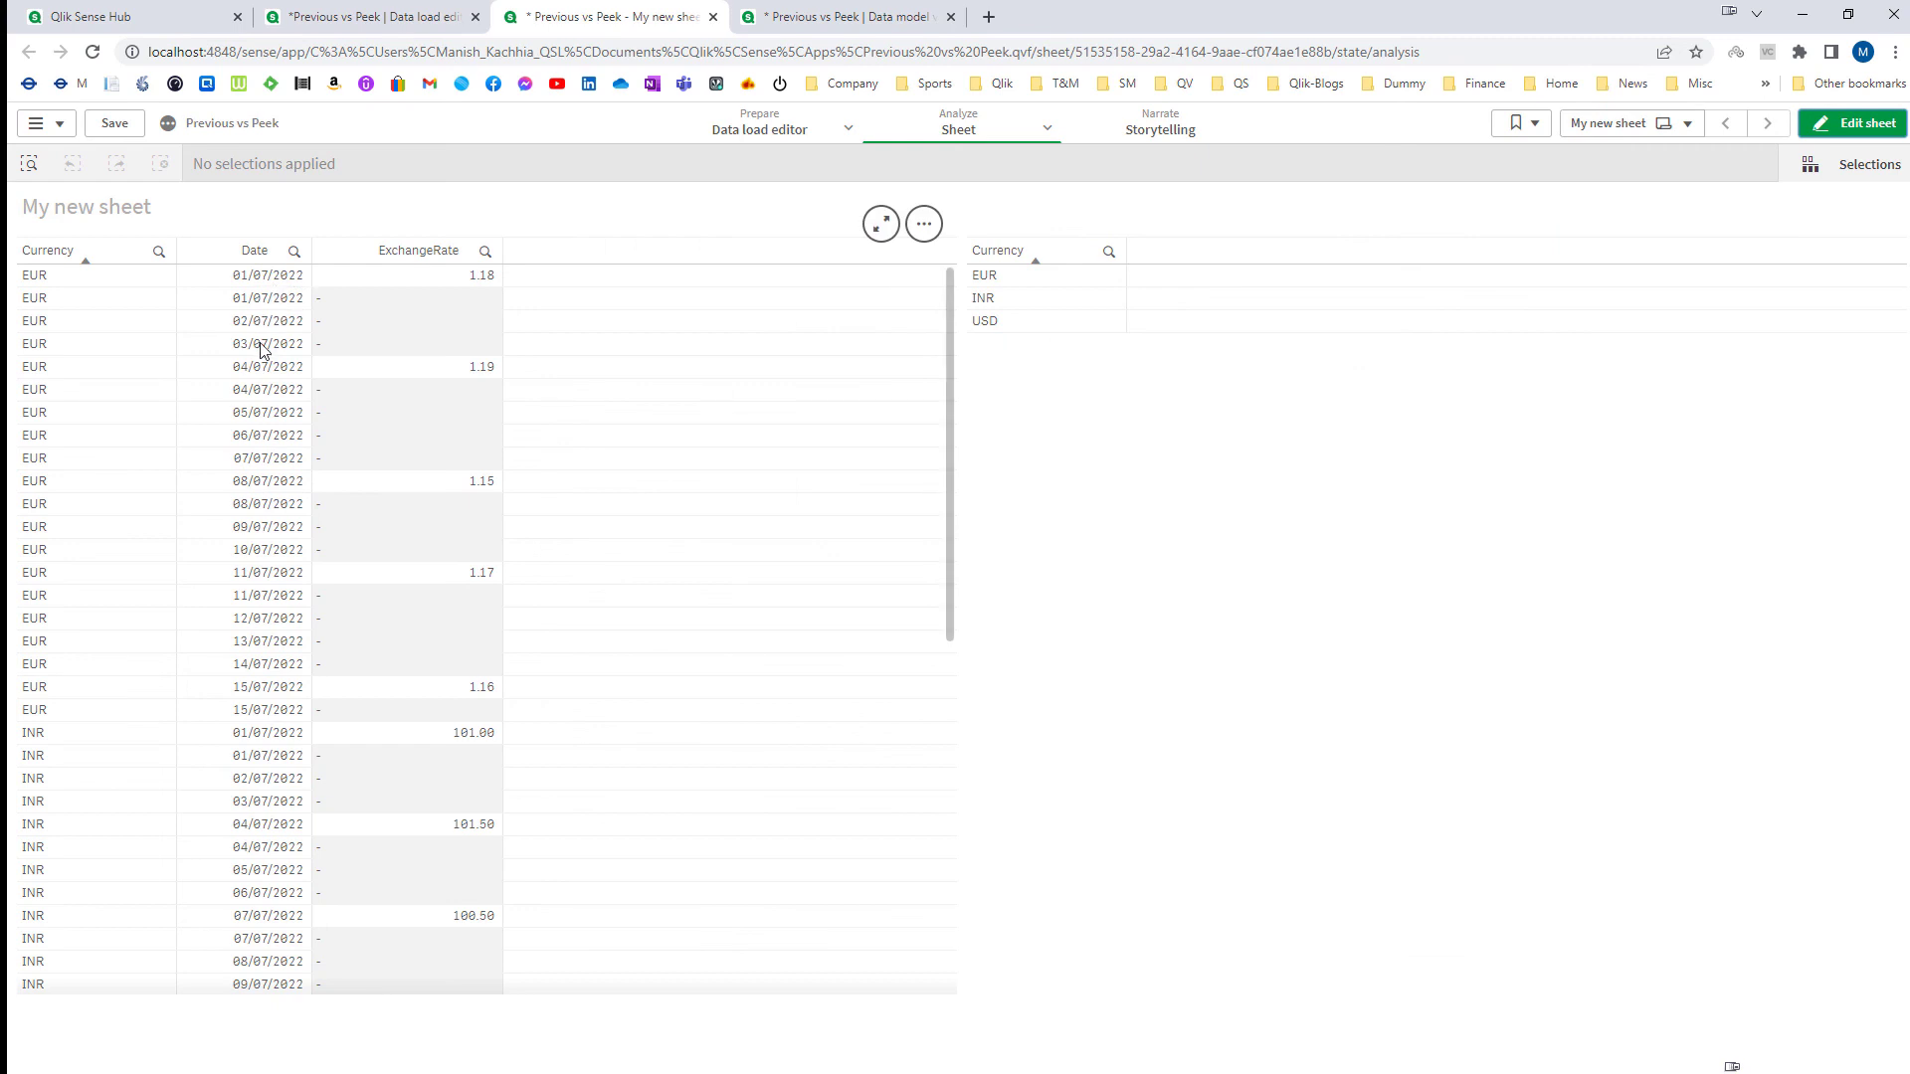
Step: Uncomment the Load * Where Not Exists(%Key_Field, Currency & '|' & Floor(Date)) line in the Concatenate(DATA) block and load the data
key(ctrl+shift+Tab)
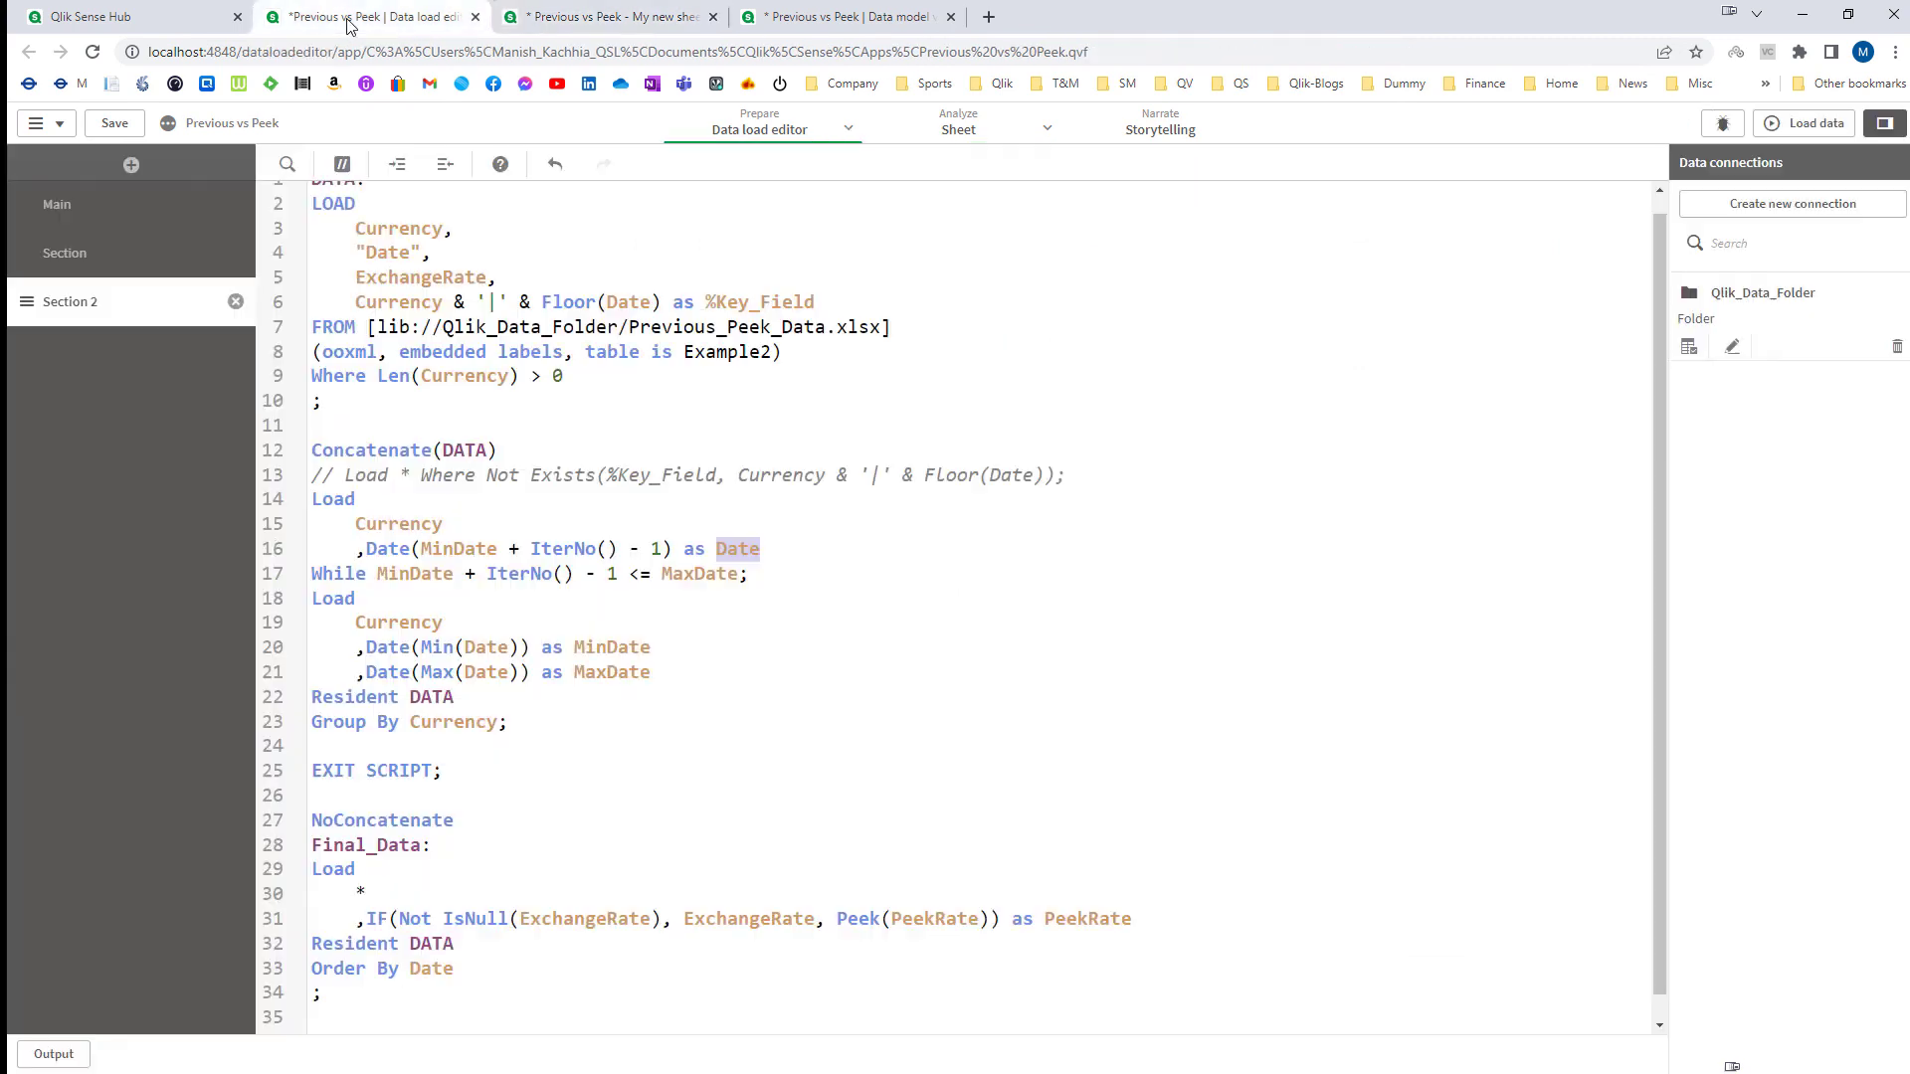
click(343, 477)
key(BackSpace)
key(BackSpace)
key(BackSpace)
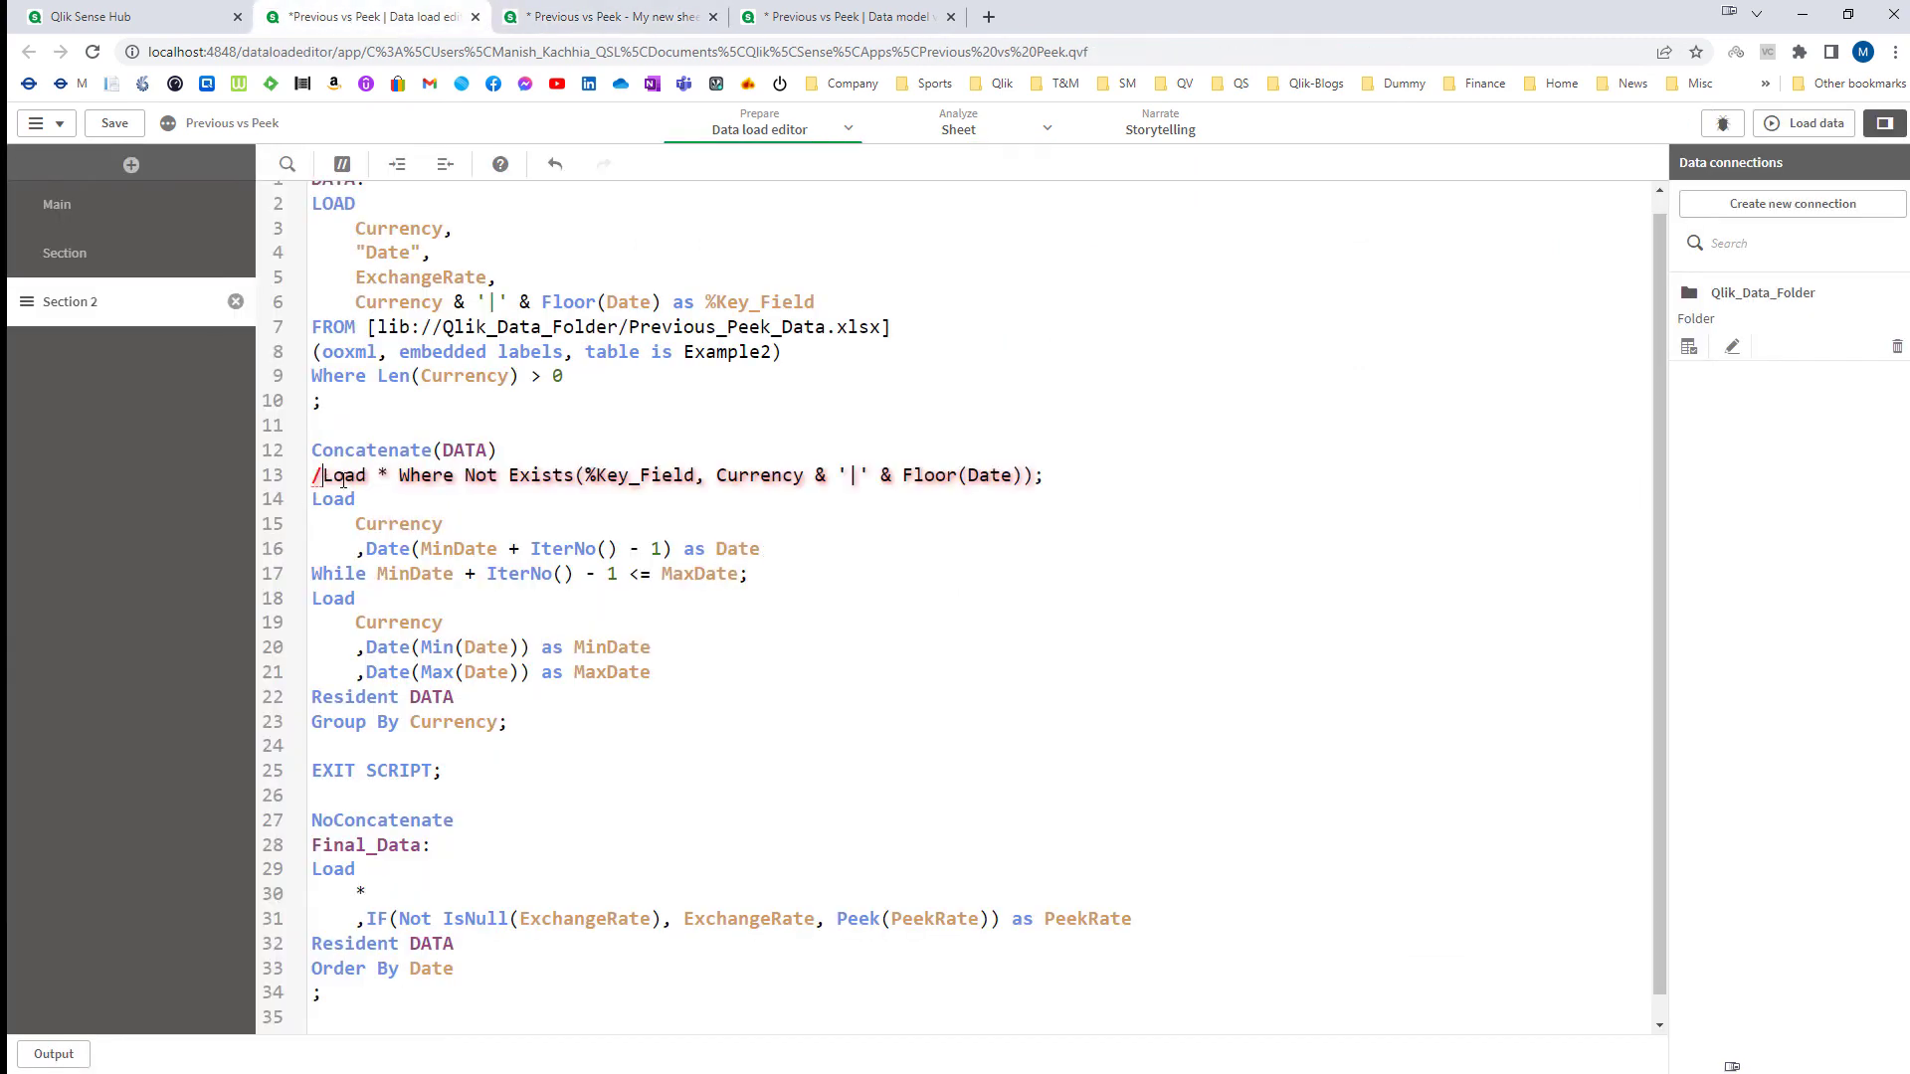
click(1805, 124)
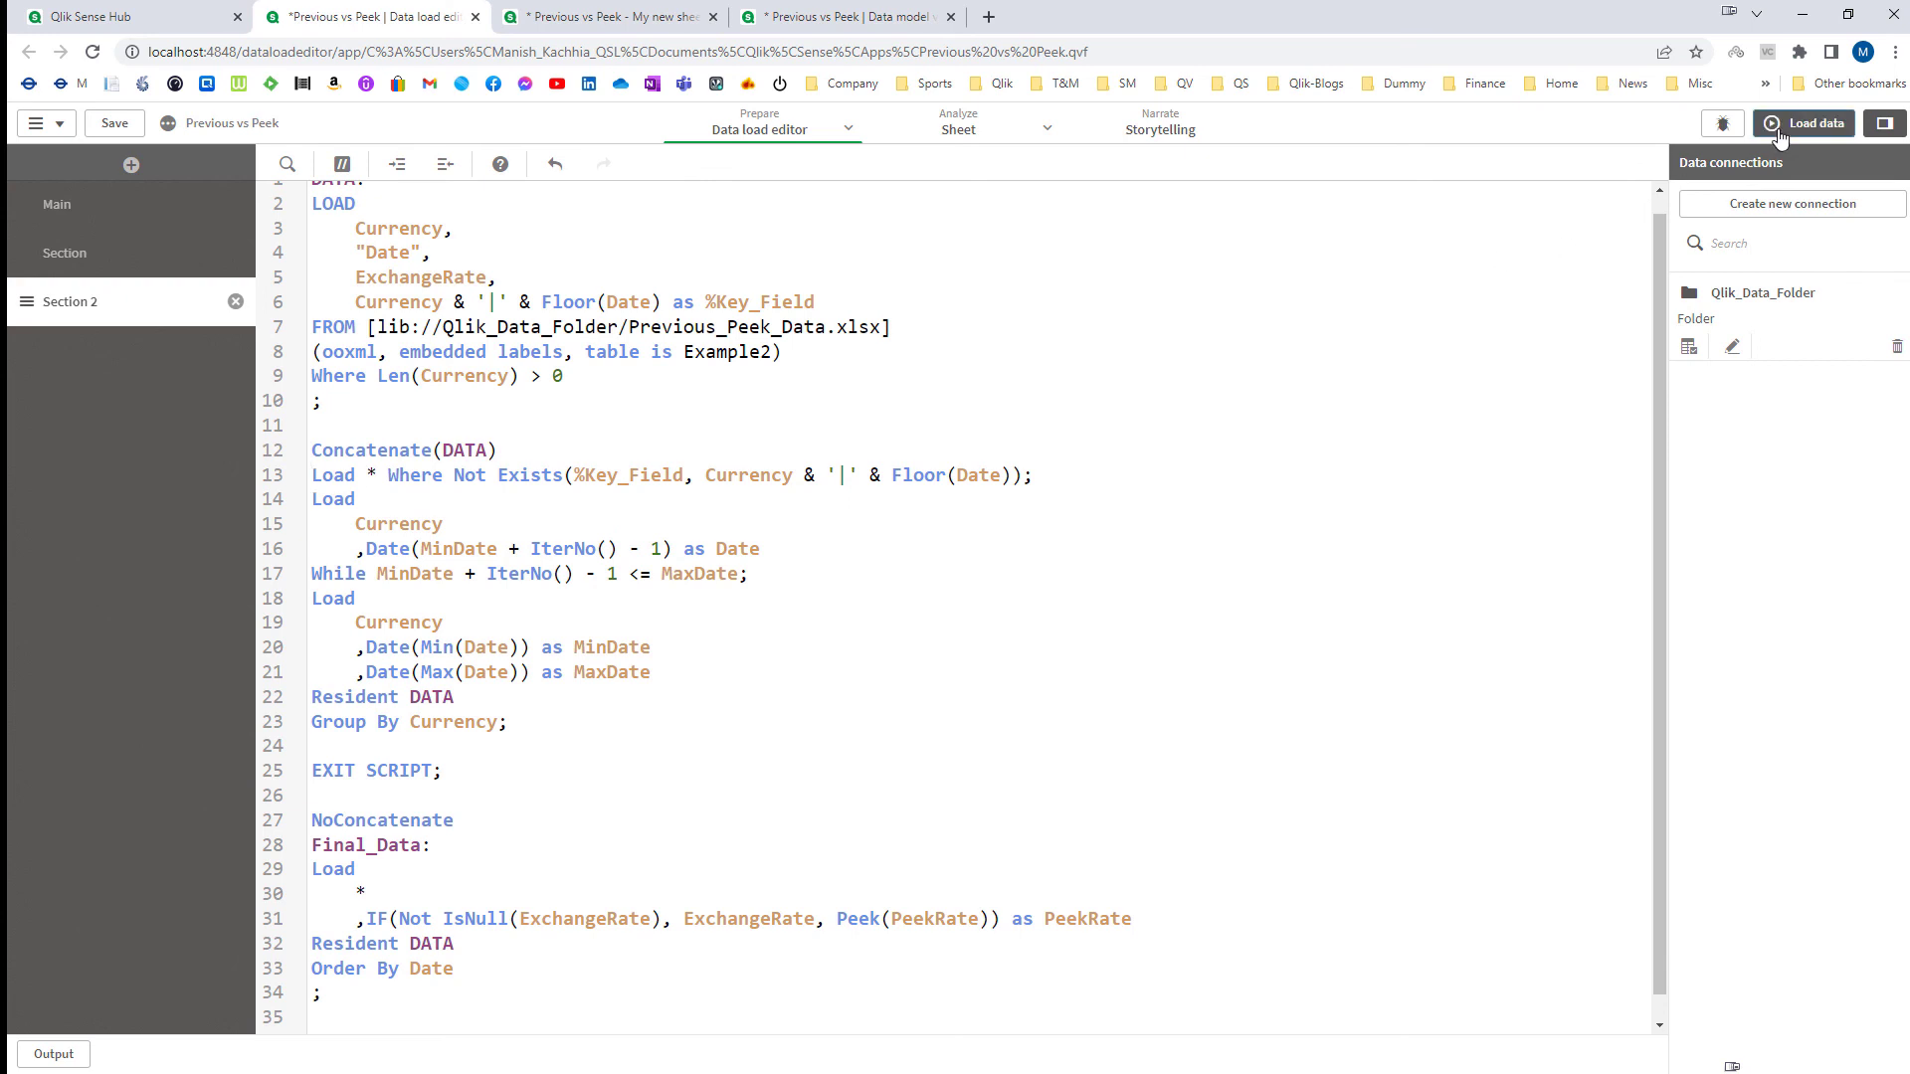
Step: Examine the dates and exchange rates for every currency in the sheet's table
click(617, 17)
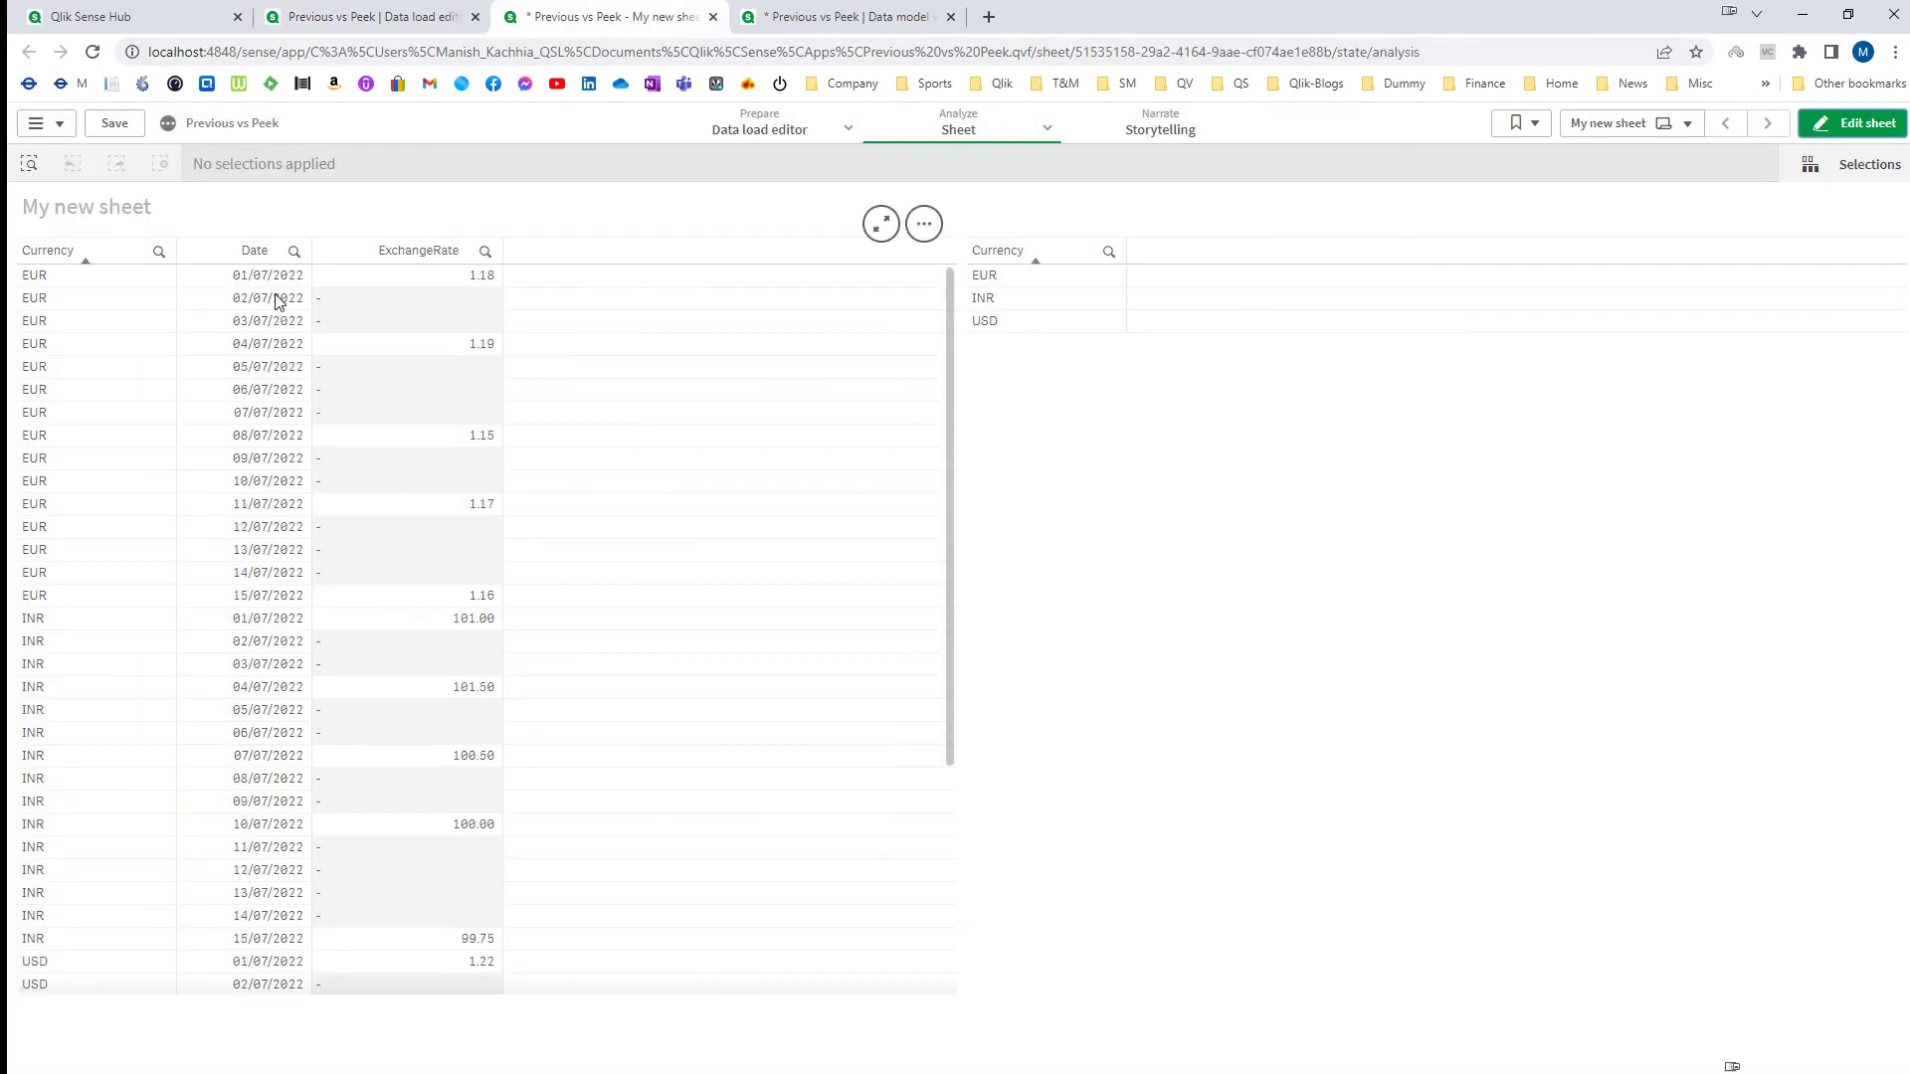
scroll(322, 744, down, 3)
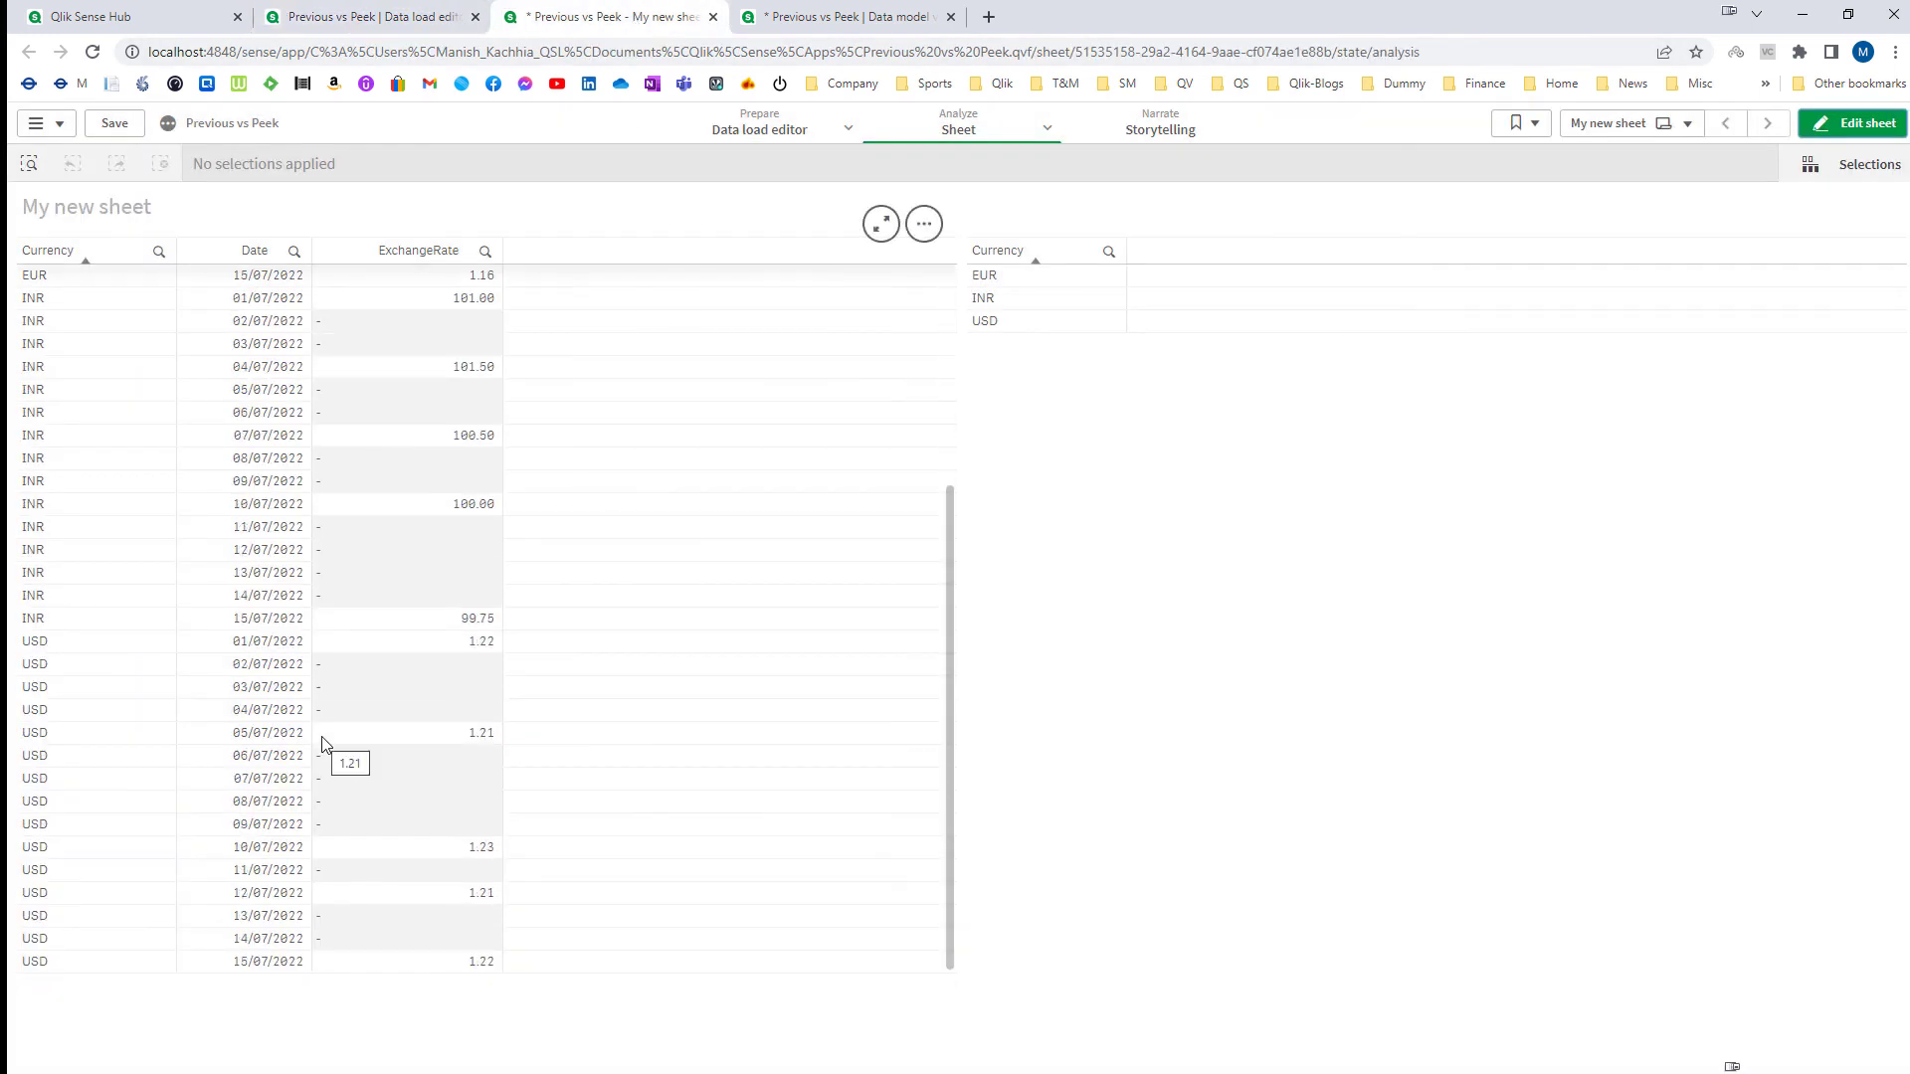
scroll(322, 744, up, 3)
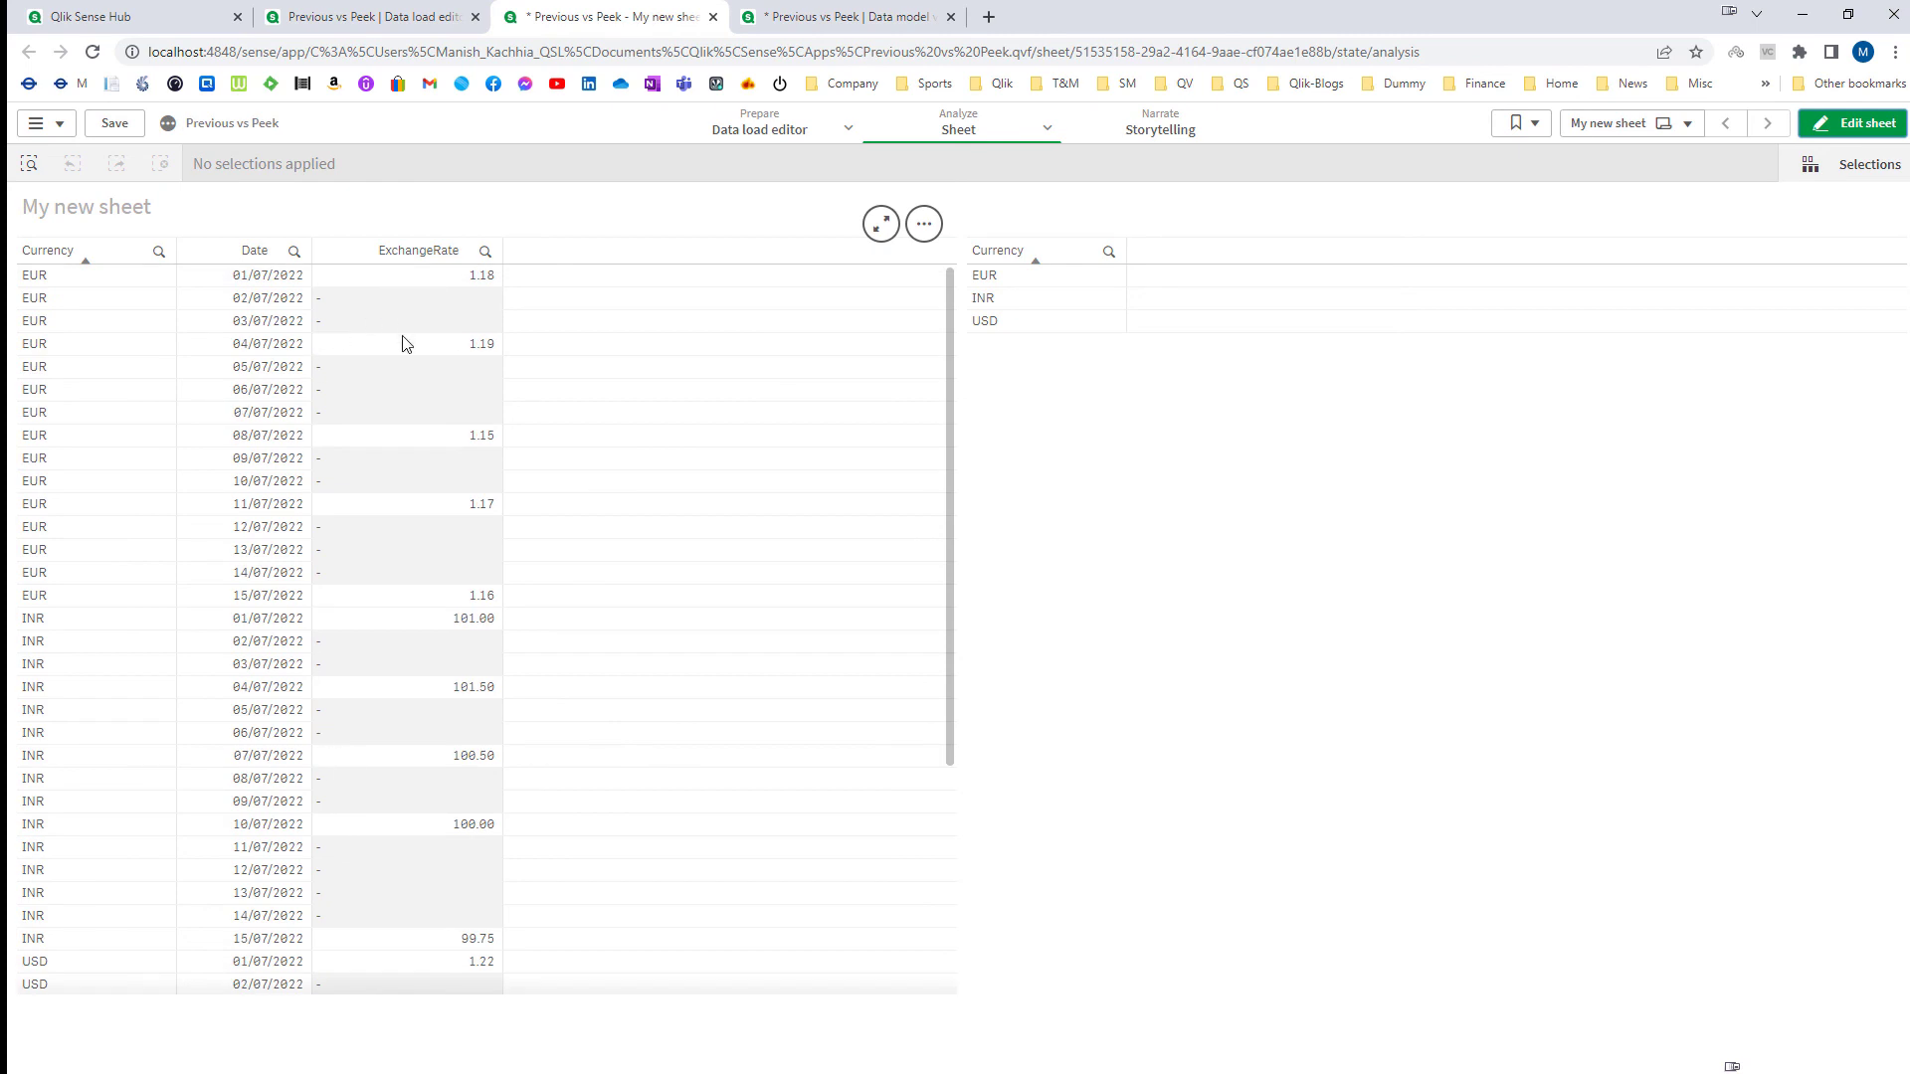
Step: Remove the EXIT SCRIPT statement before the Final_Data load and load the data
click(366, 17)
click(1220, 875)
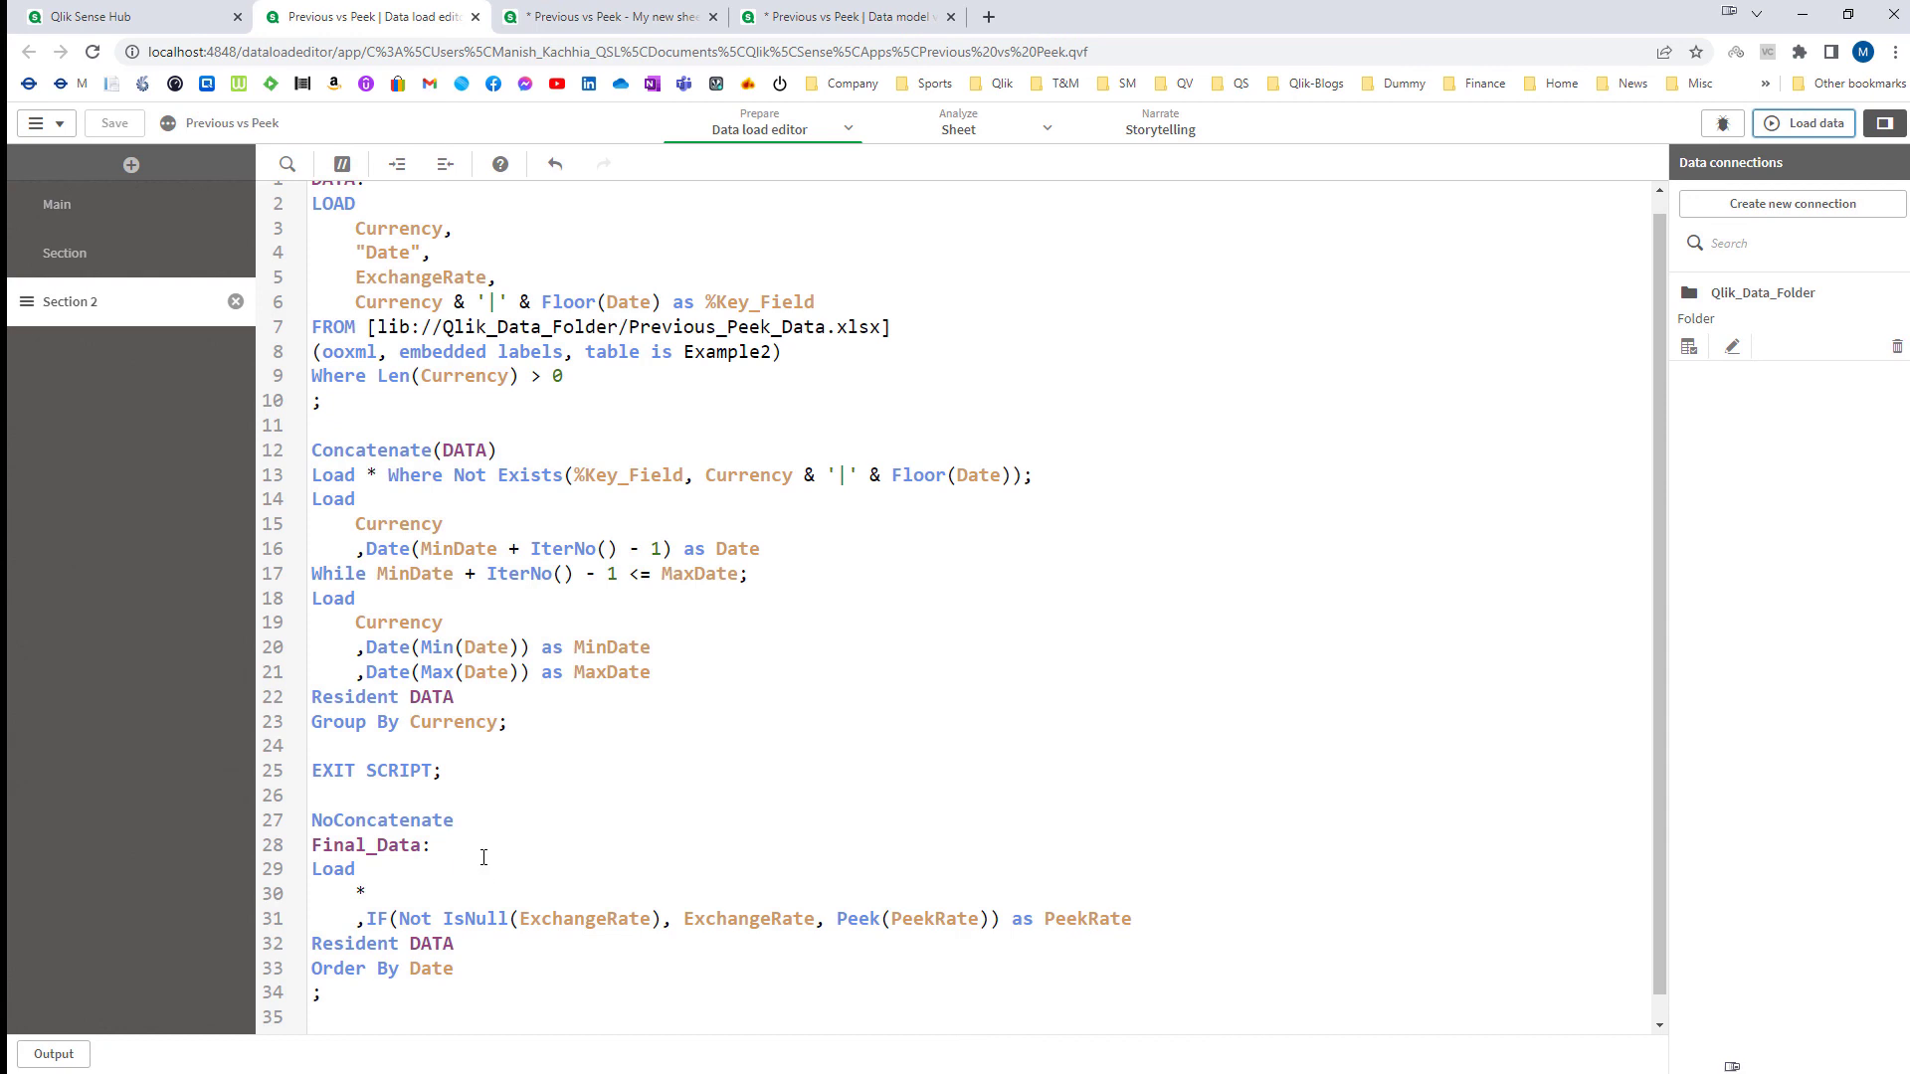
drag(444, 771, 242, 766)
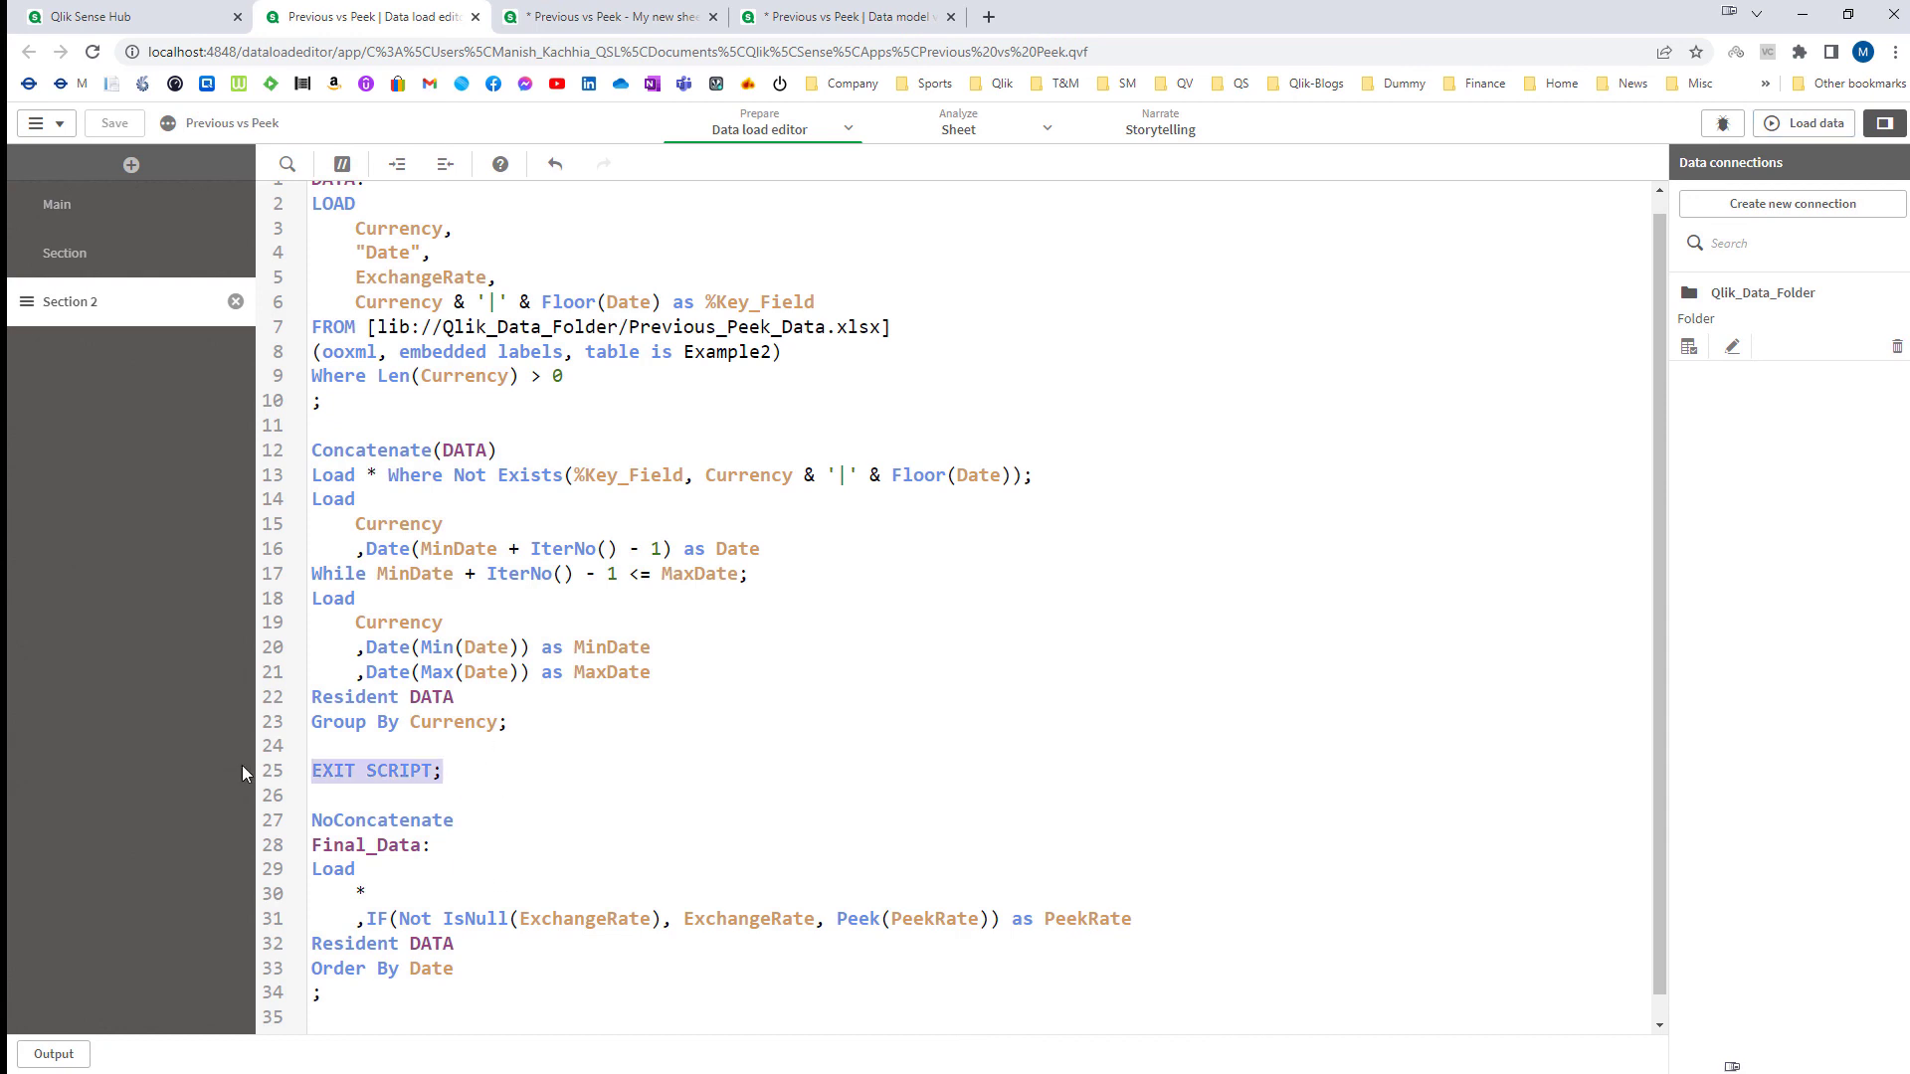
key(Delete)
key(Delete)
key(BackSpace)
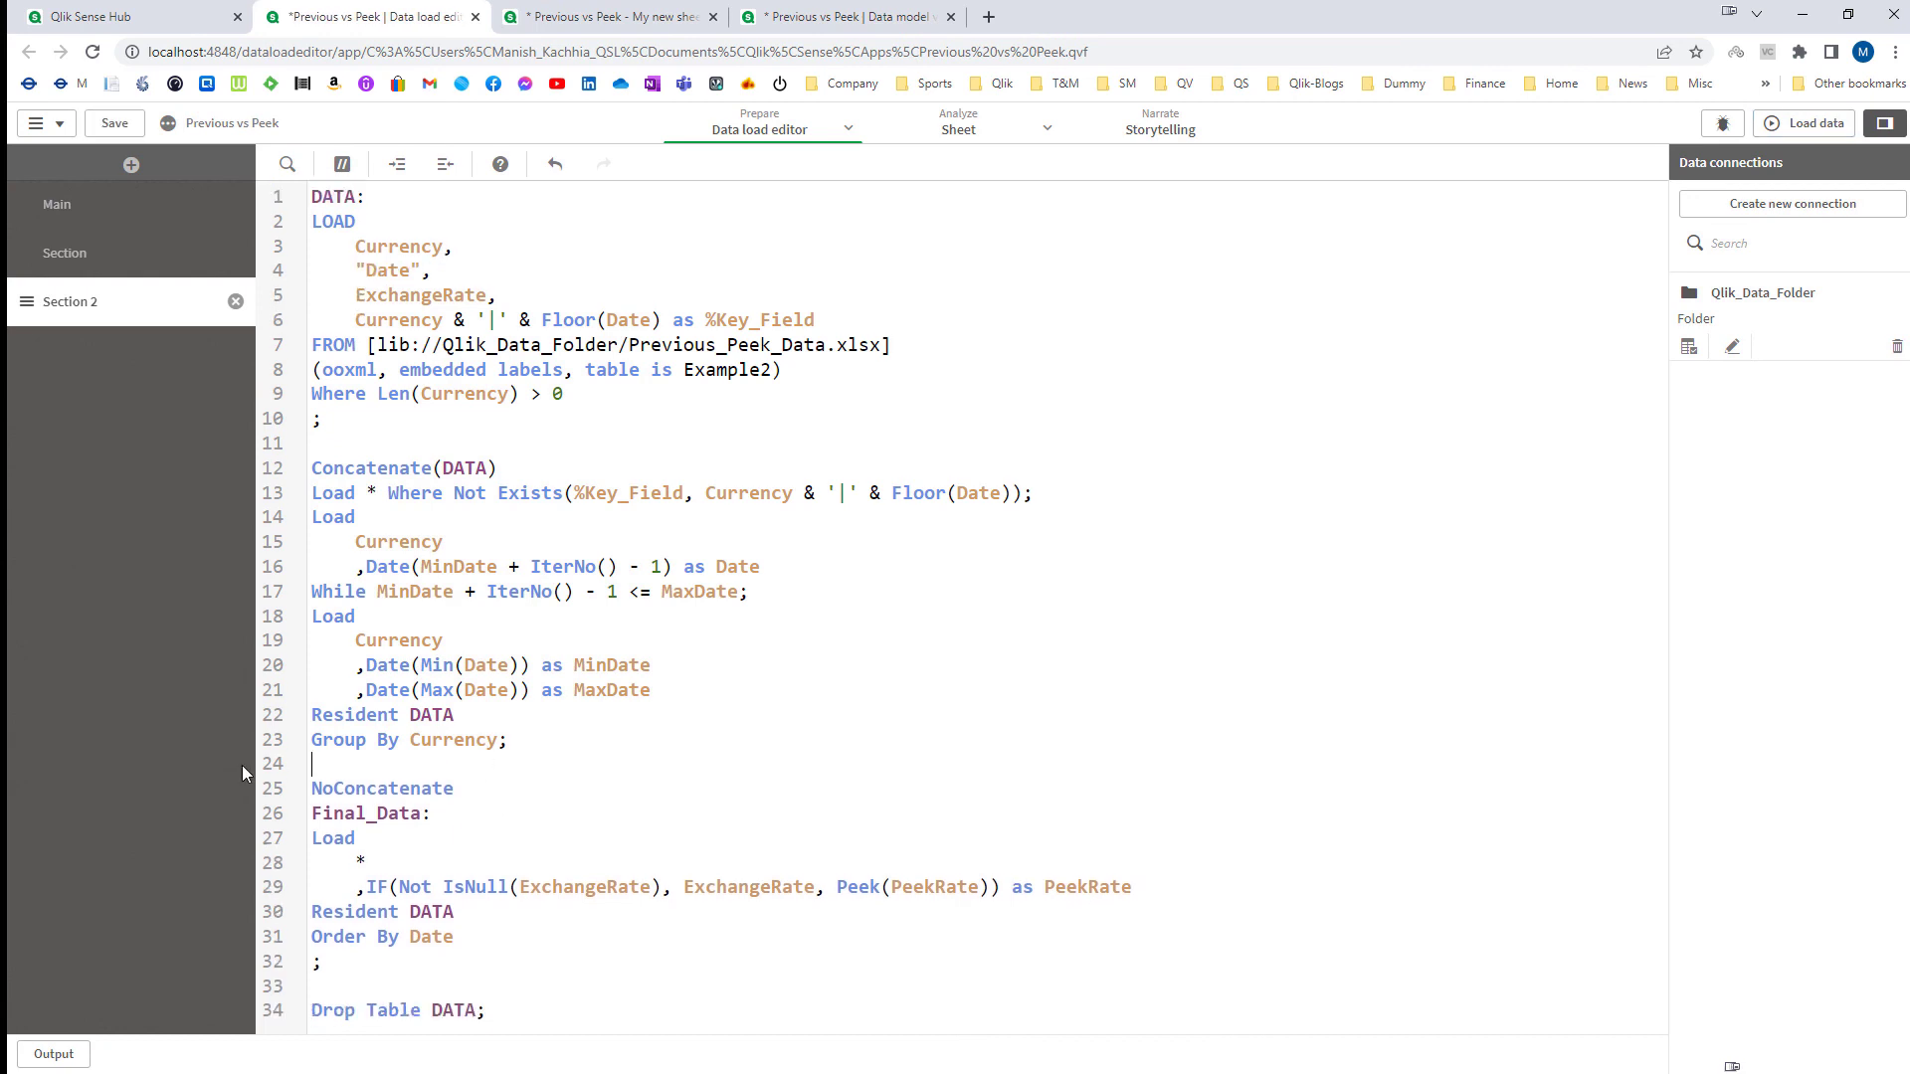
click(1806, 122)
Step: Add PeekRate as a column to the exchange rate table, finish editing the sheet, and sort the table by Date
click(637, 12)
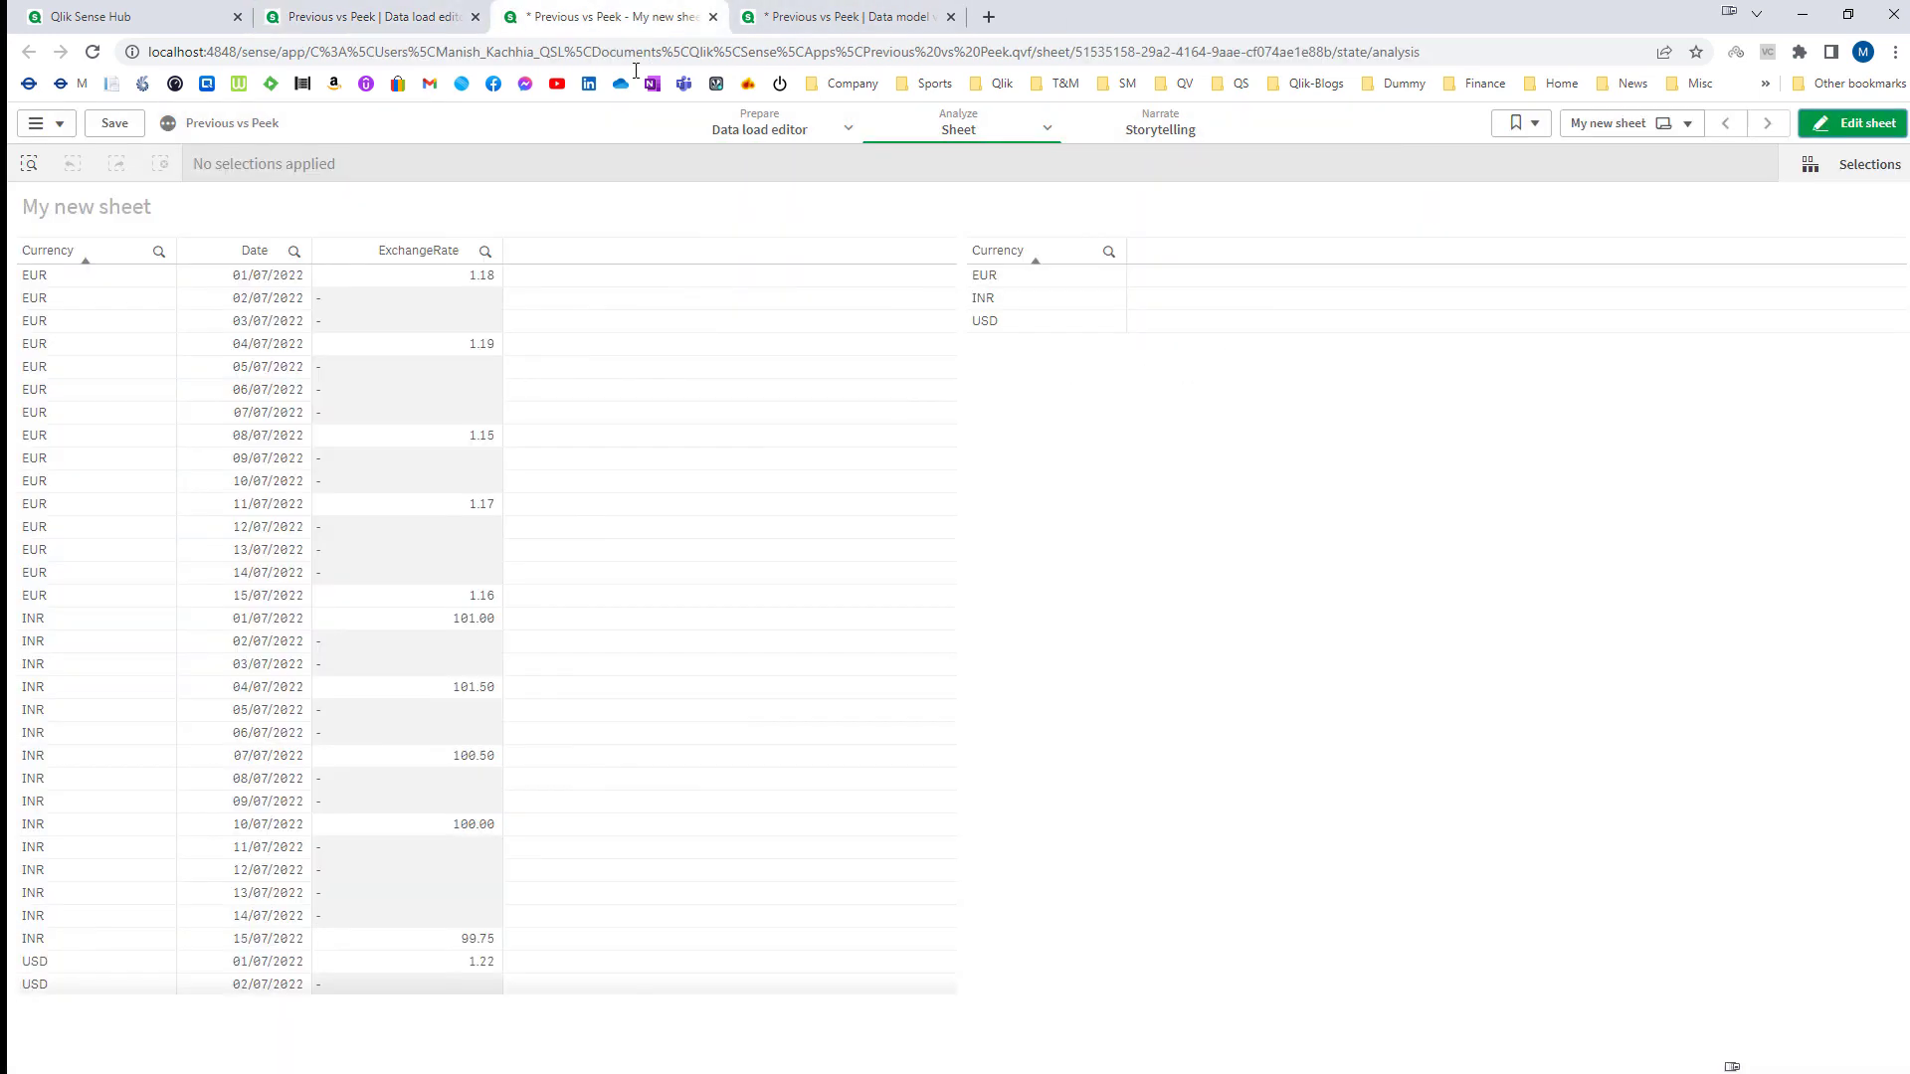
click(1853, 122)
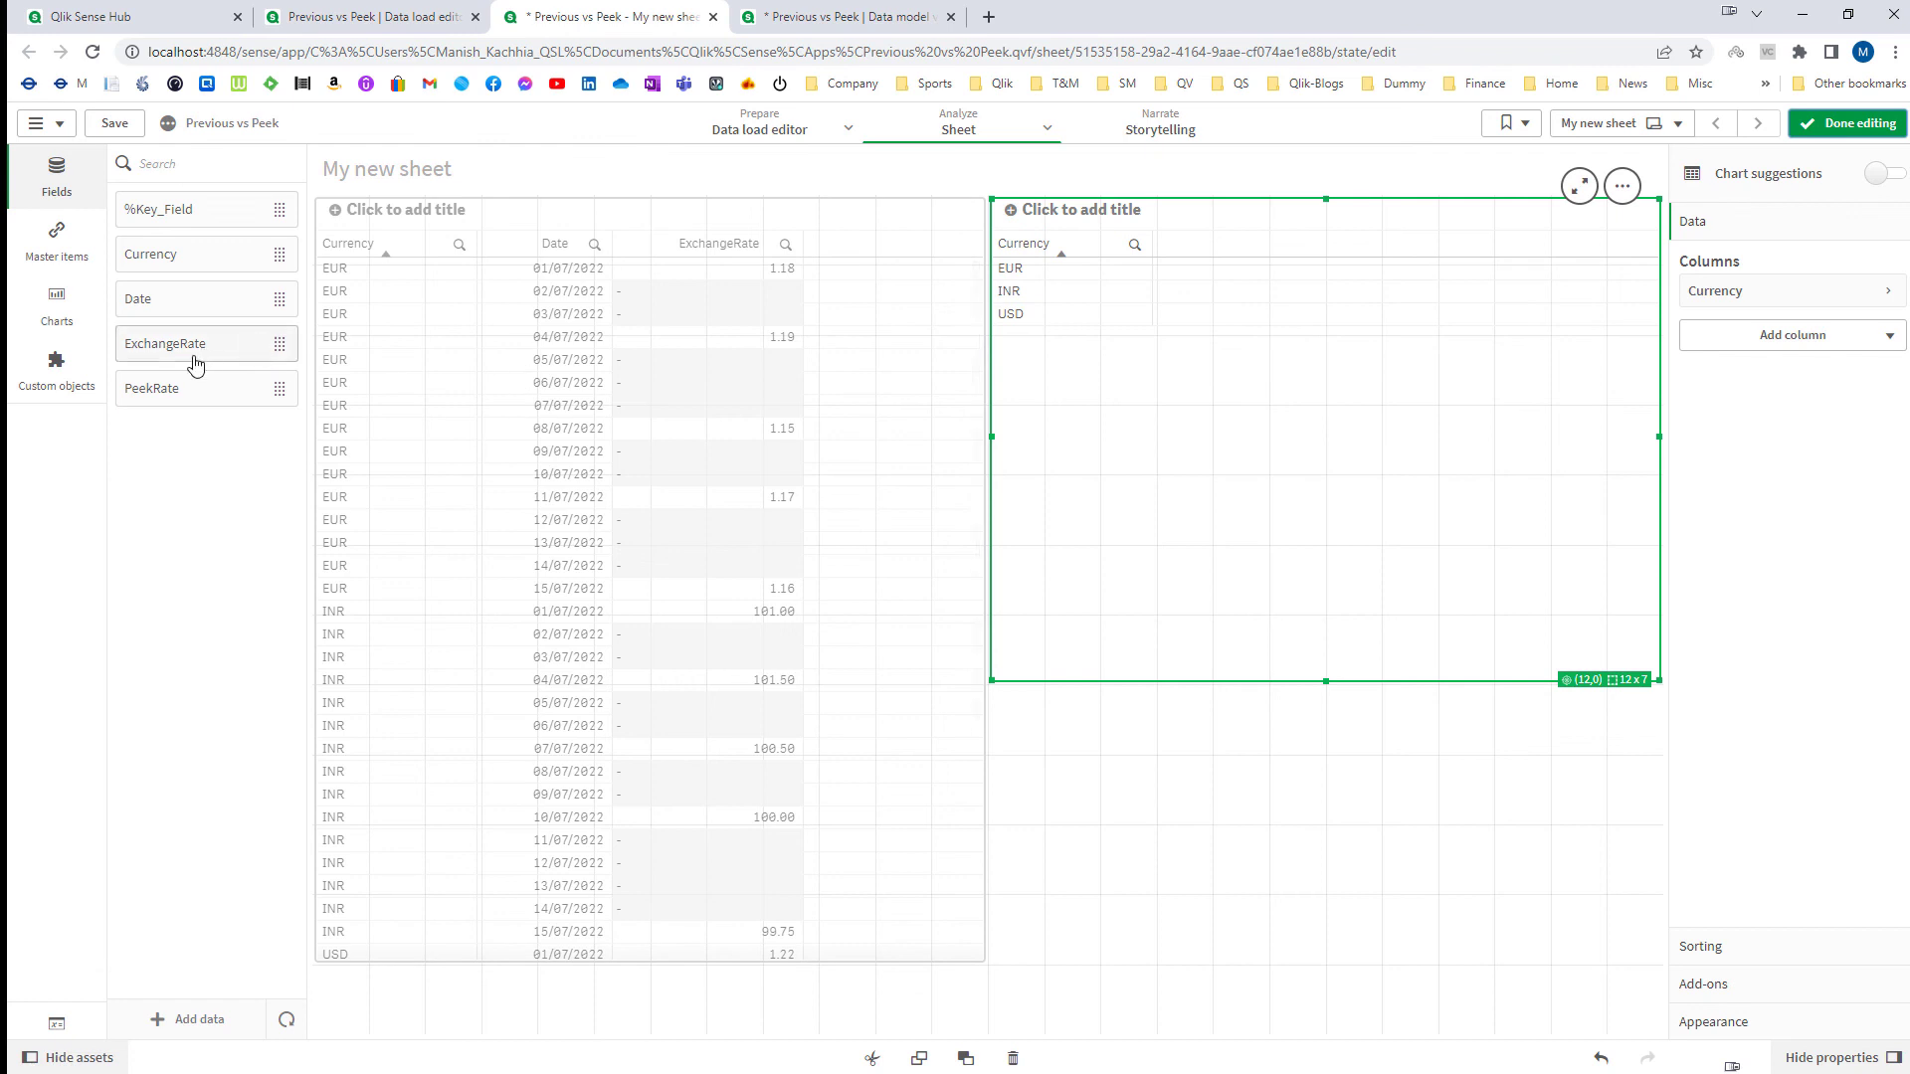
click(175, 396)
click(517, 472)
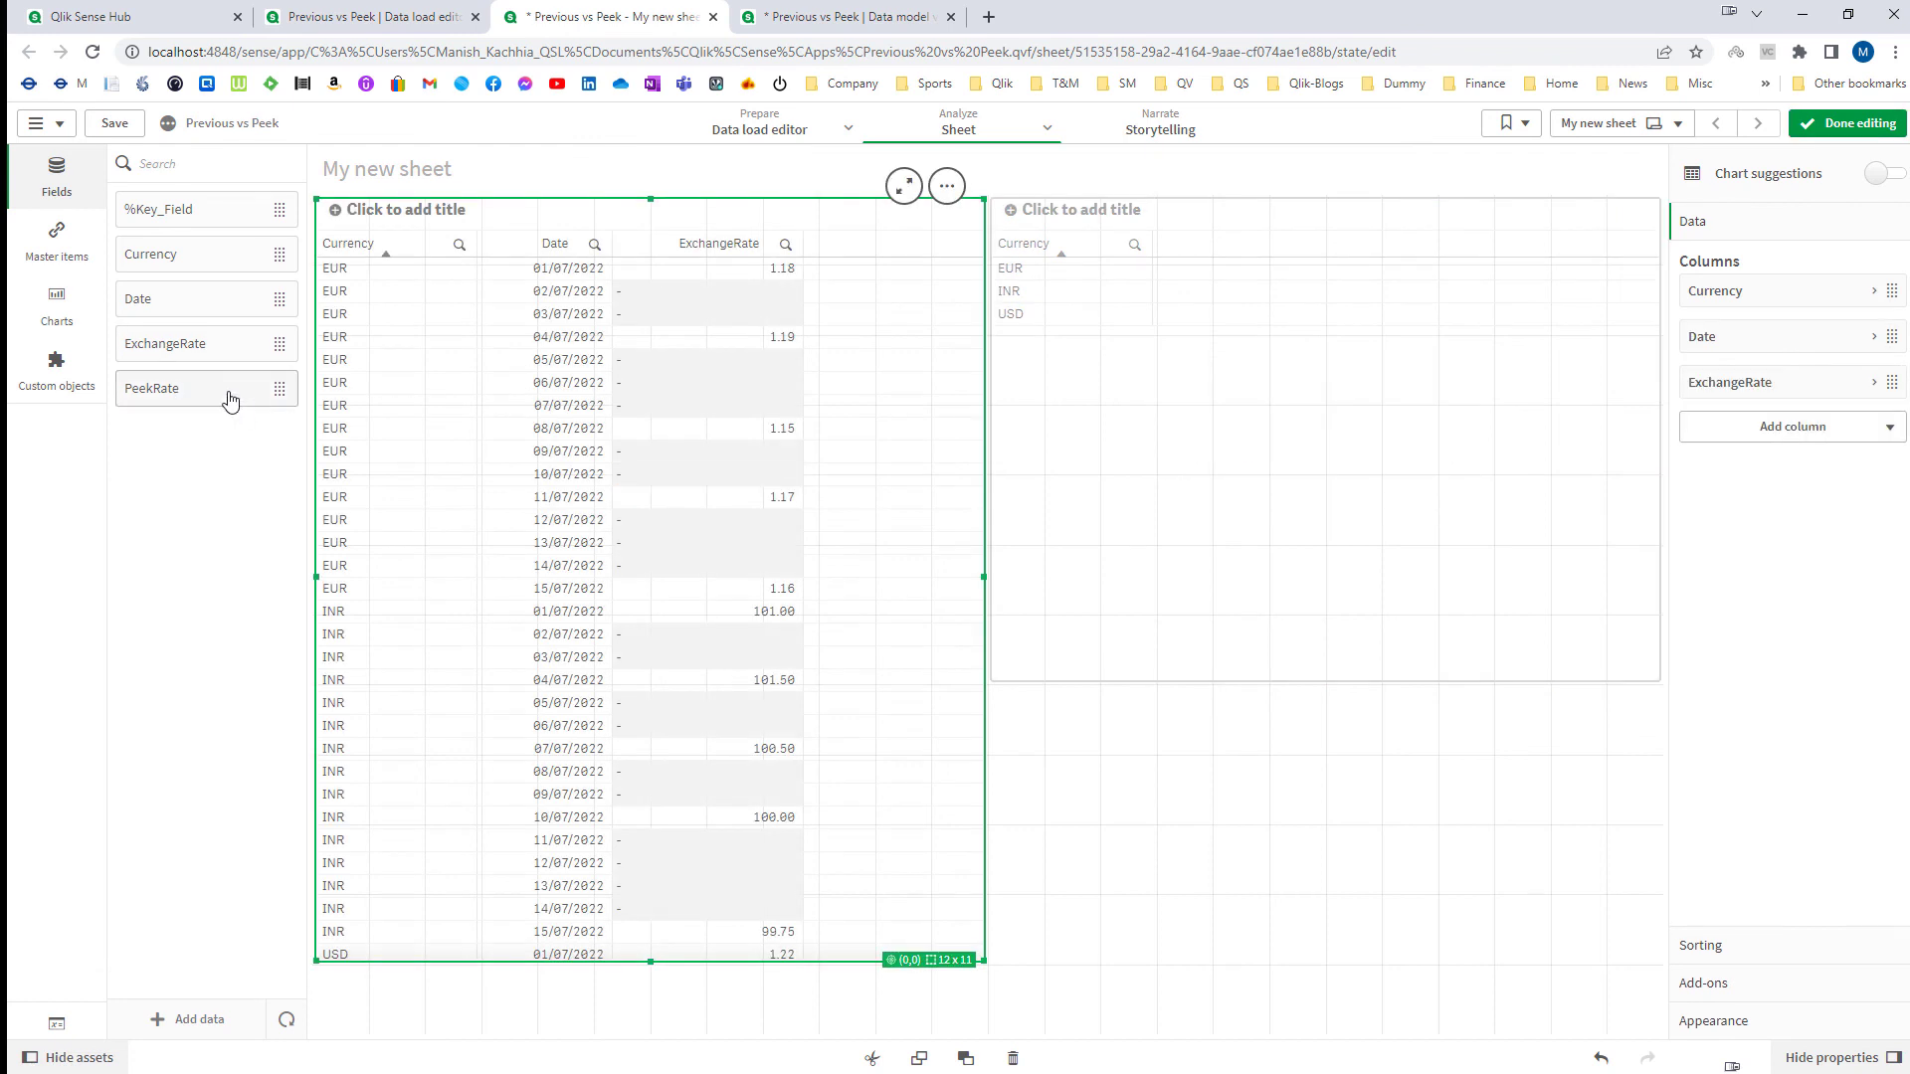
drag(225, 396, 519, 497)
click(545, 520)
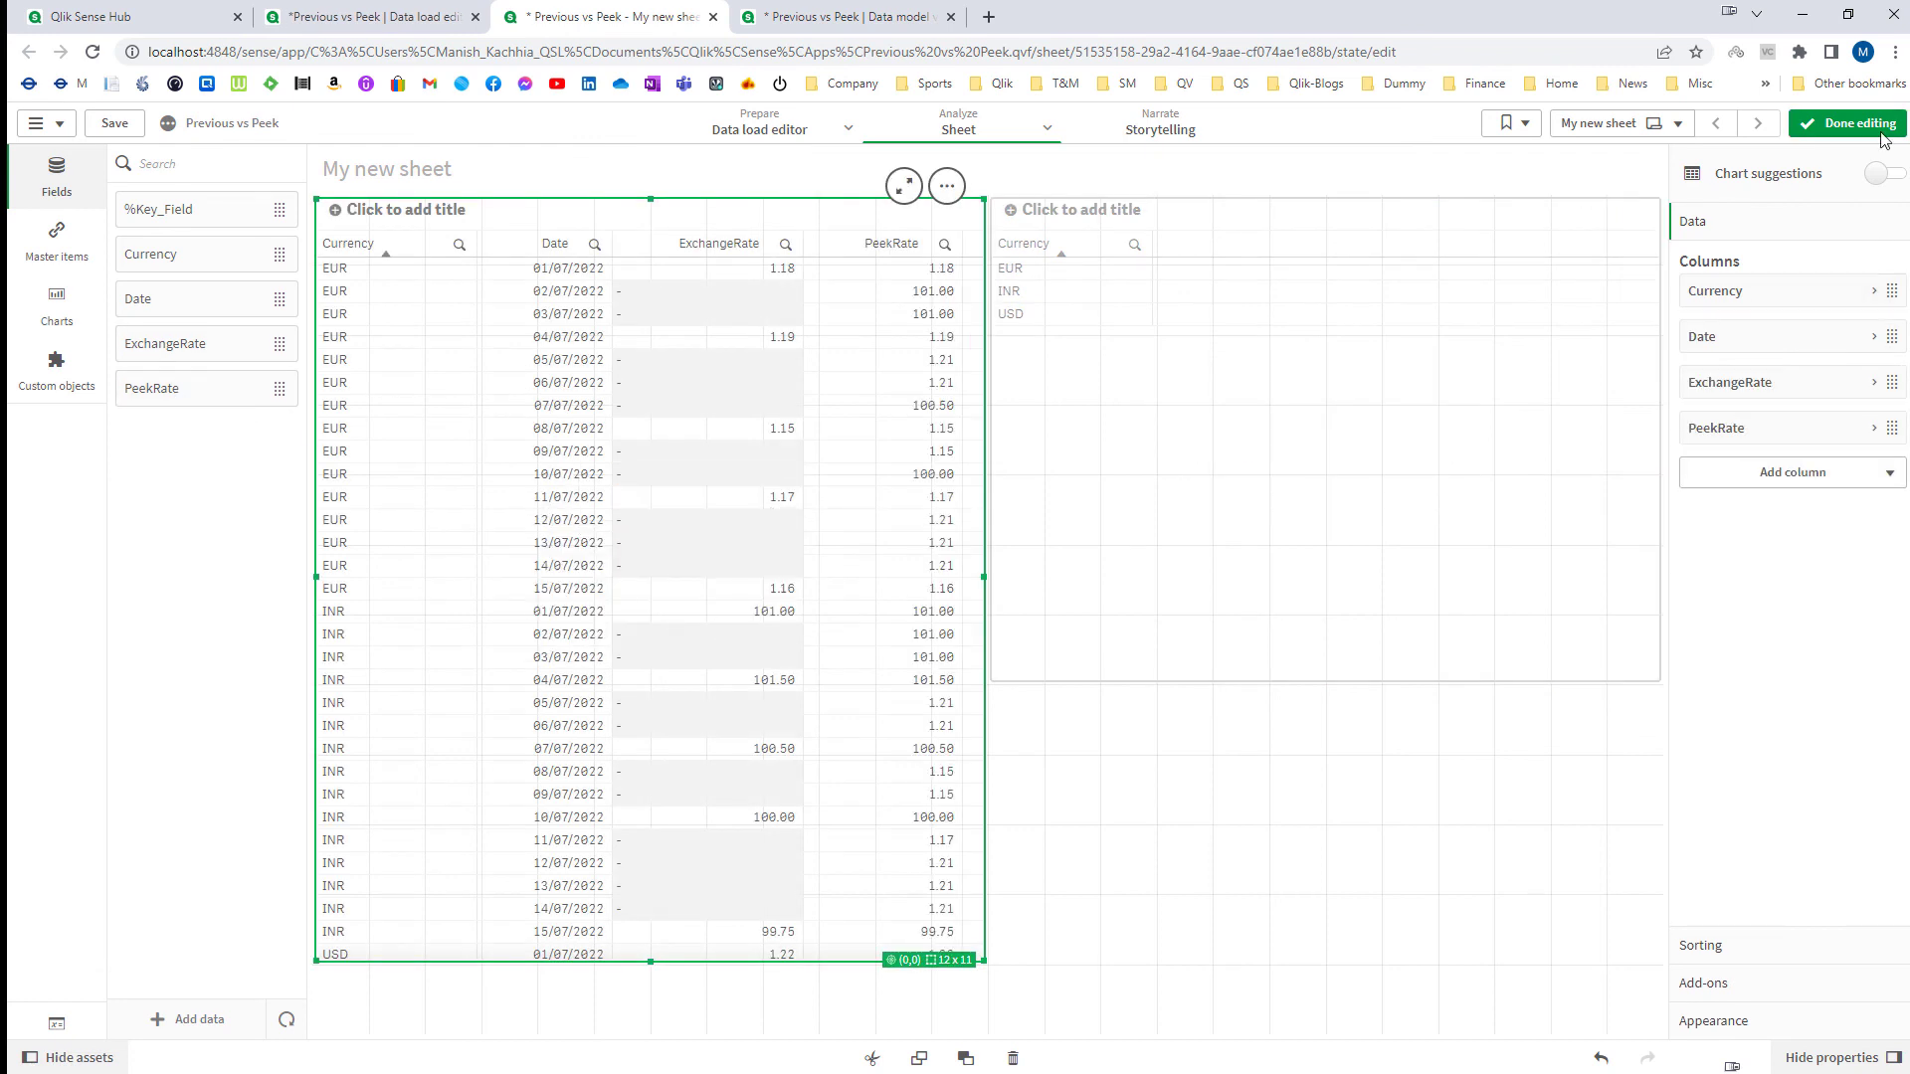
click(1847, 123)
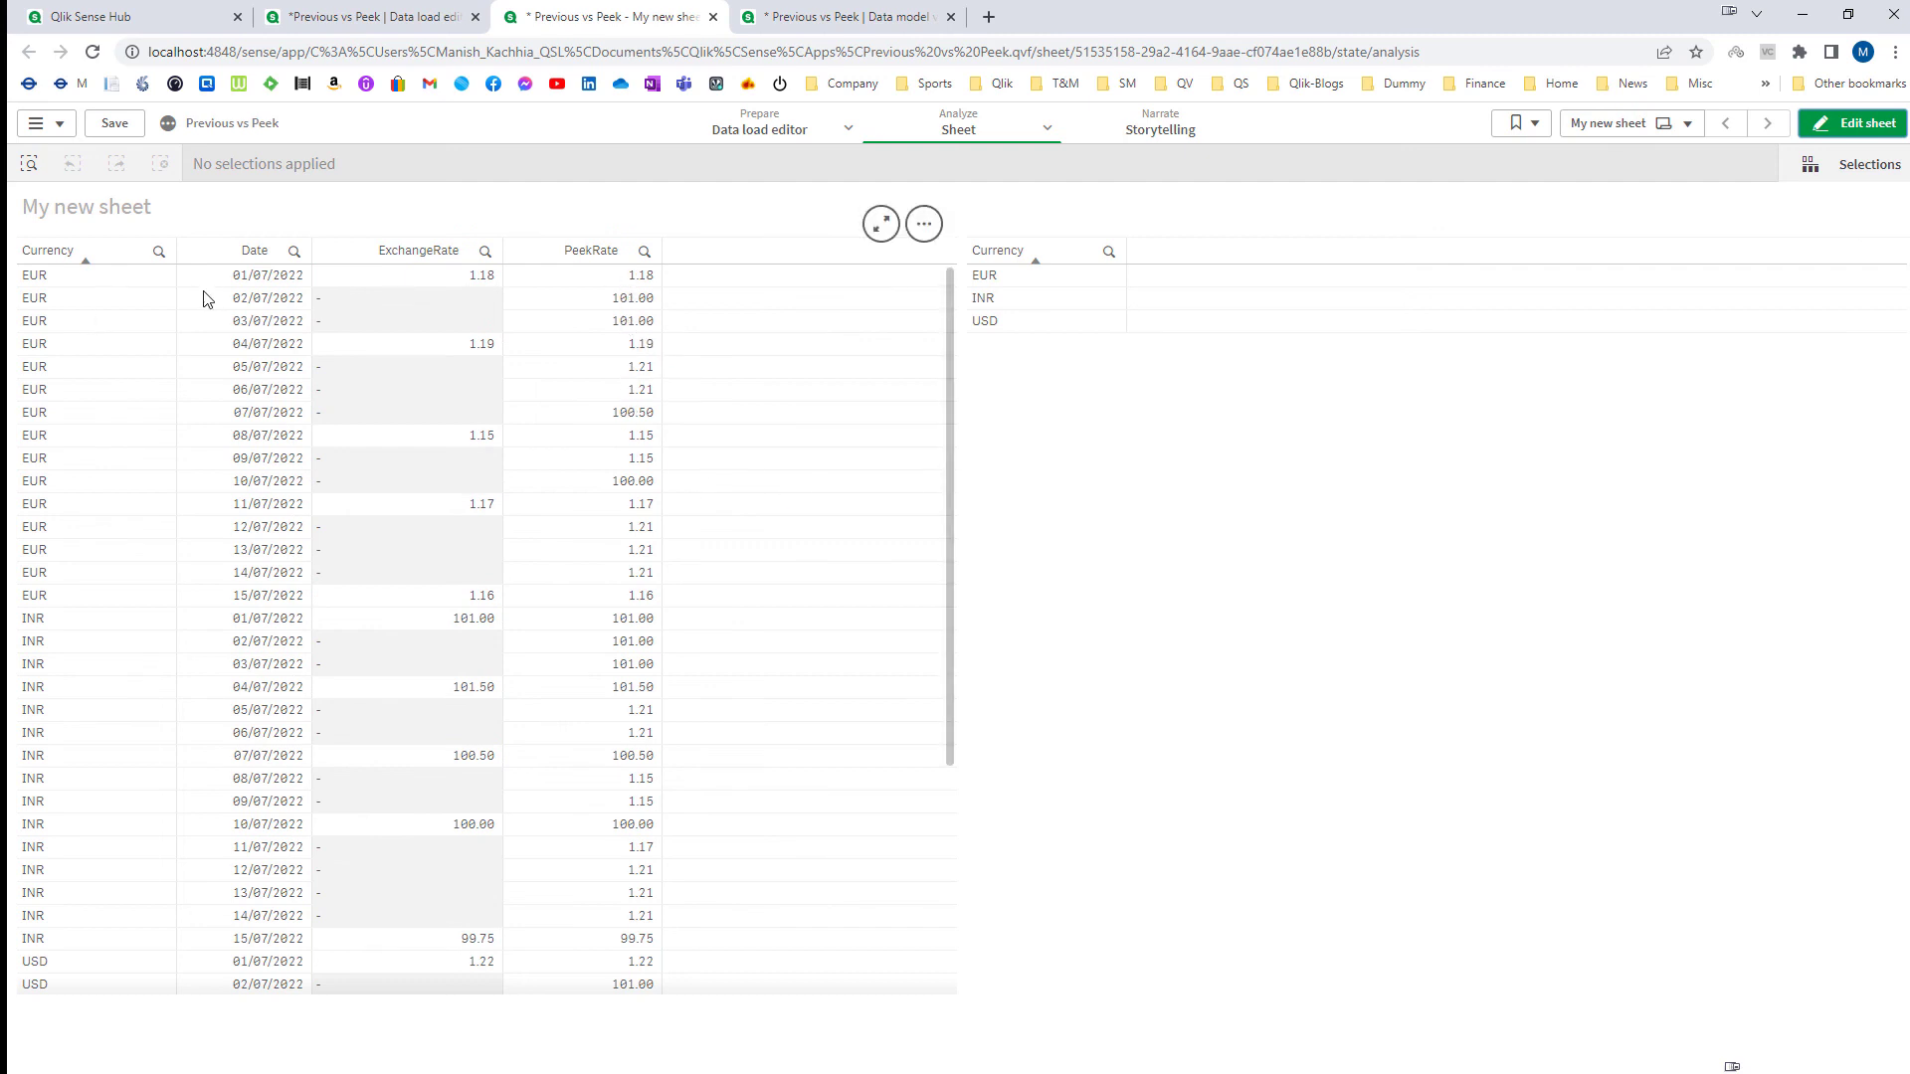
click(232, 255)
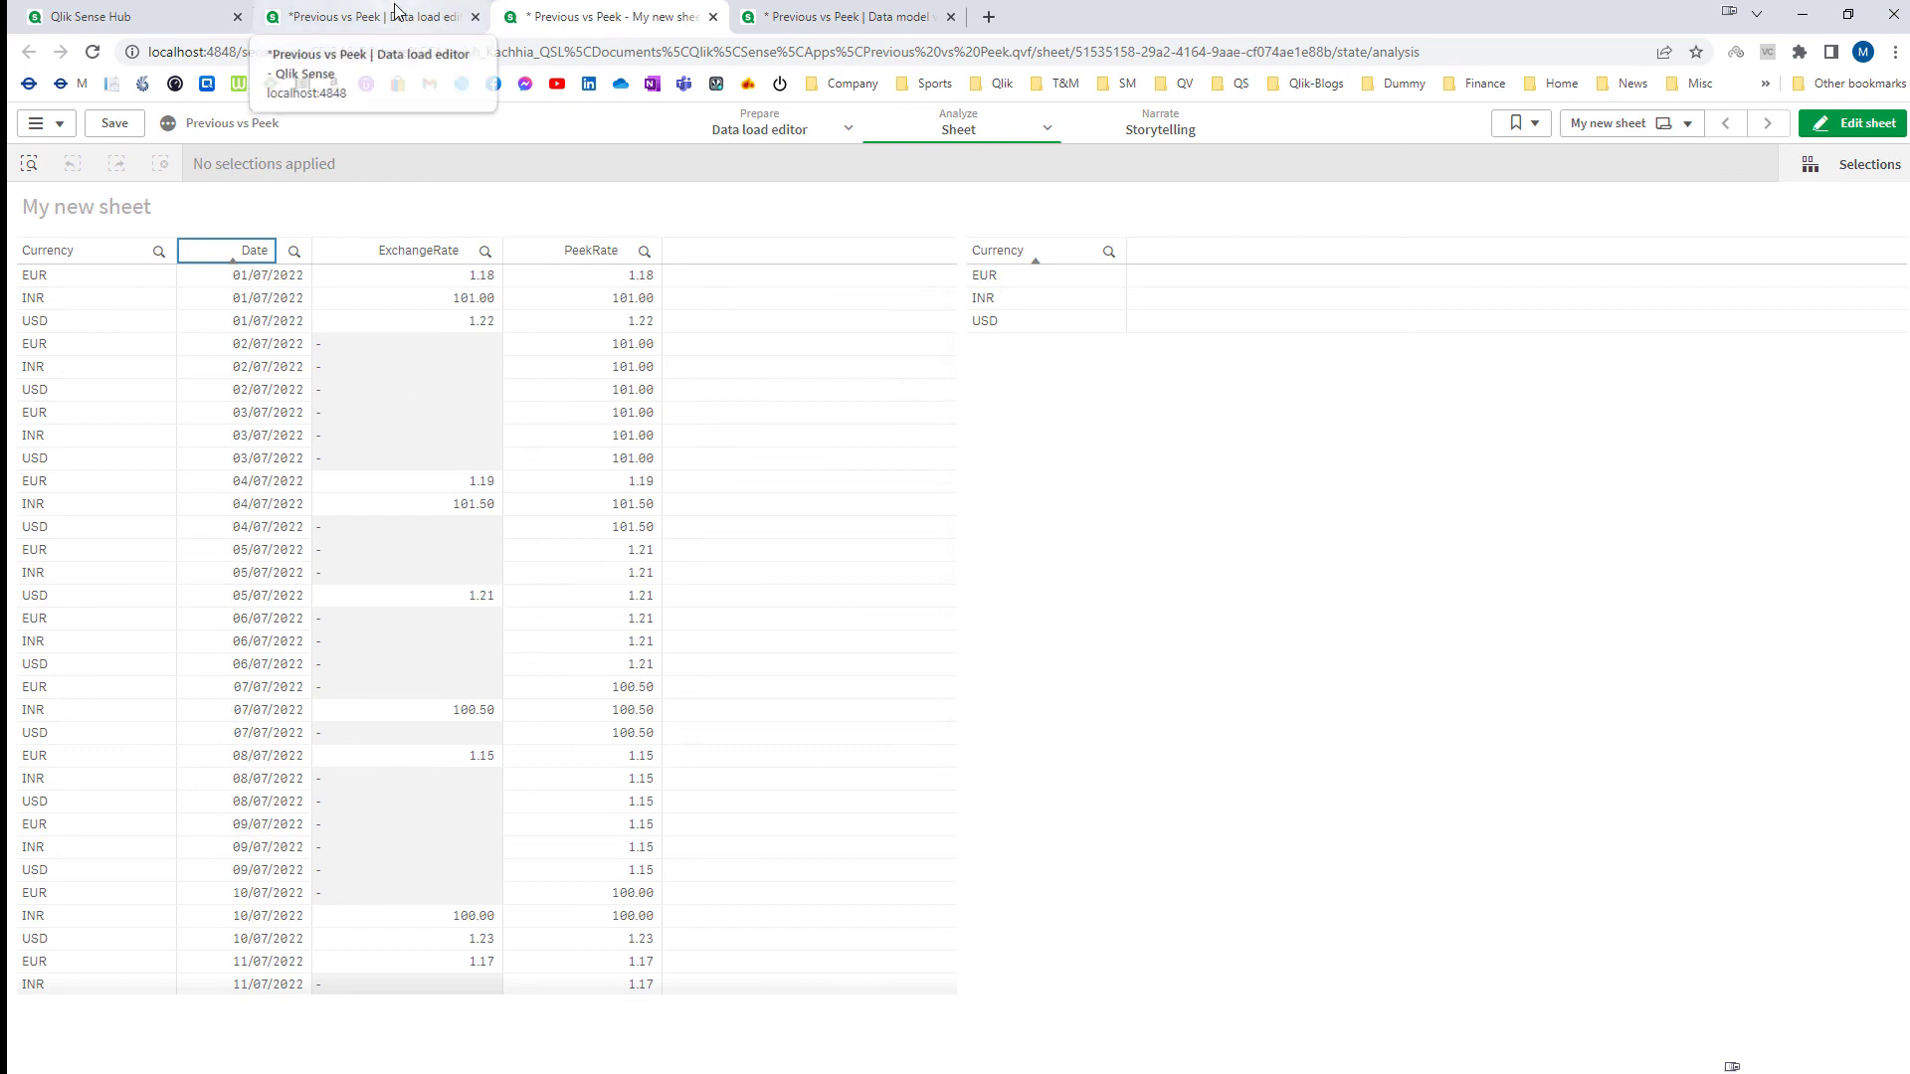
Step: Add RowNo() as ID to the Final_Data load above the PeekRate expression and load the data
click(393, 16)
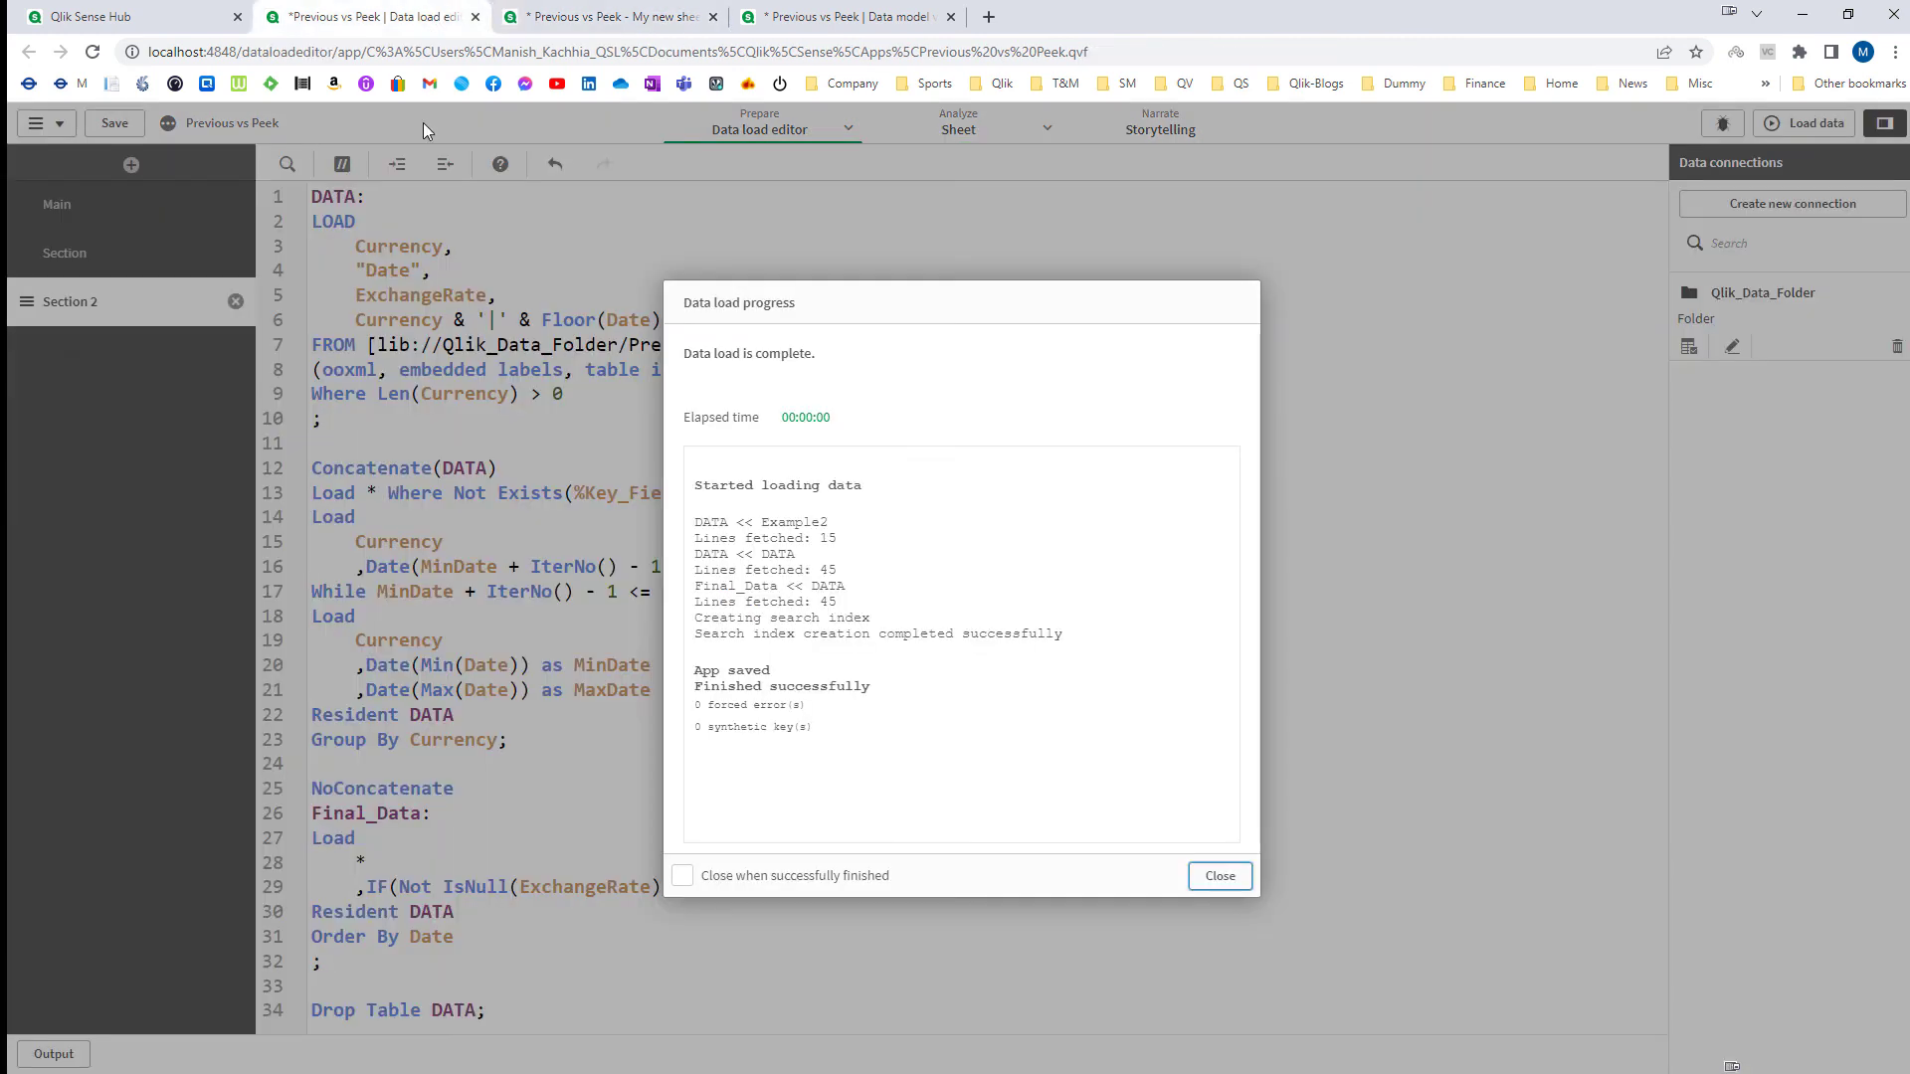
click(1229, 876)
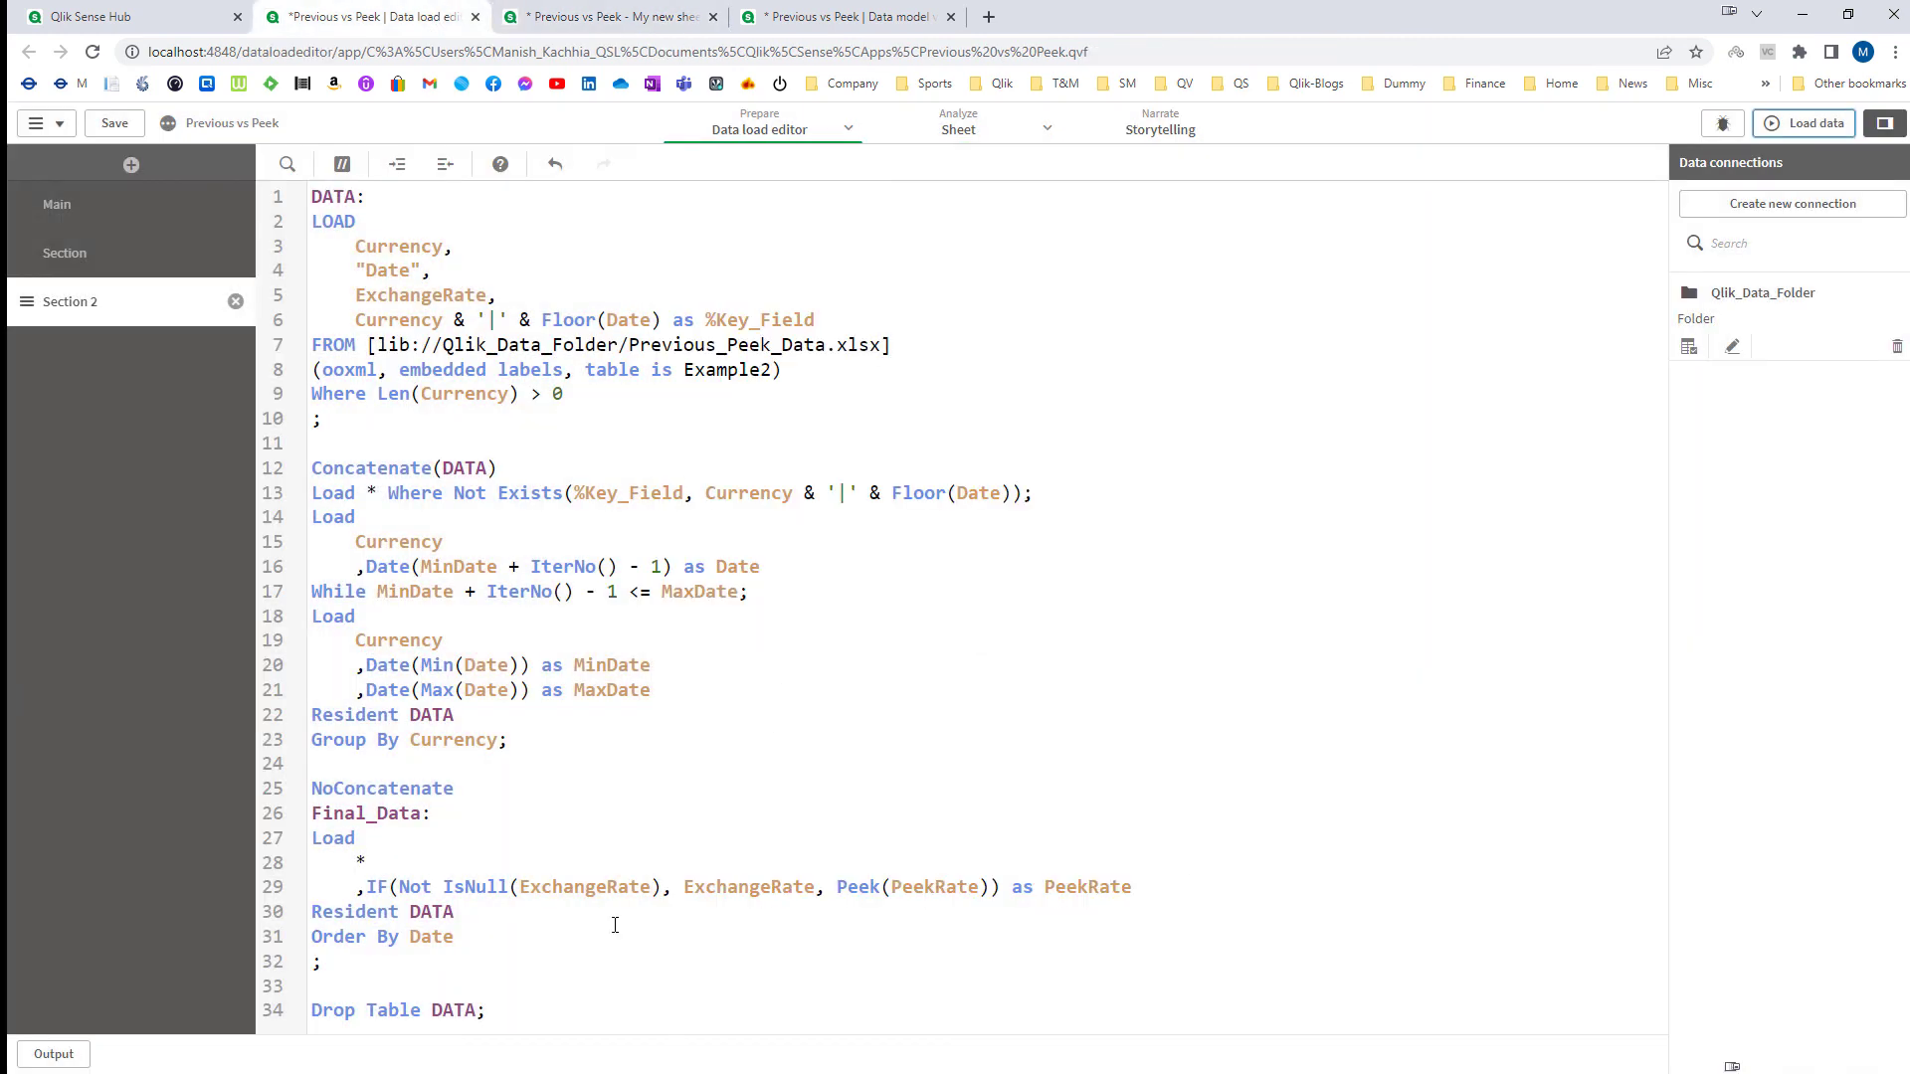
click(435, 853)
key(Return)
text(,Row)
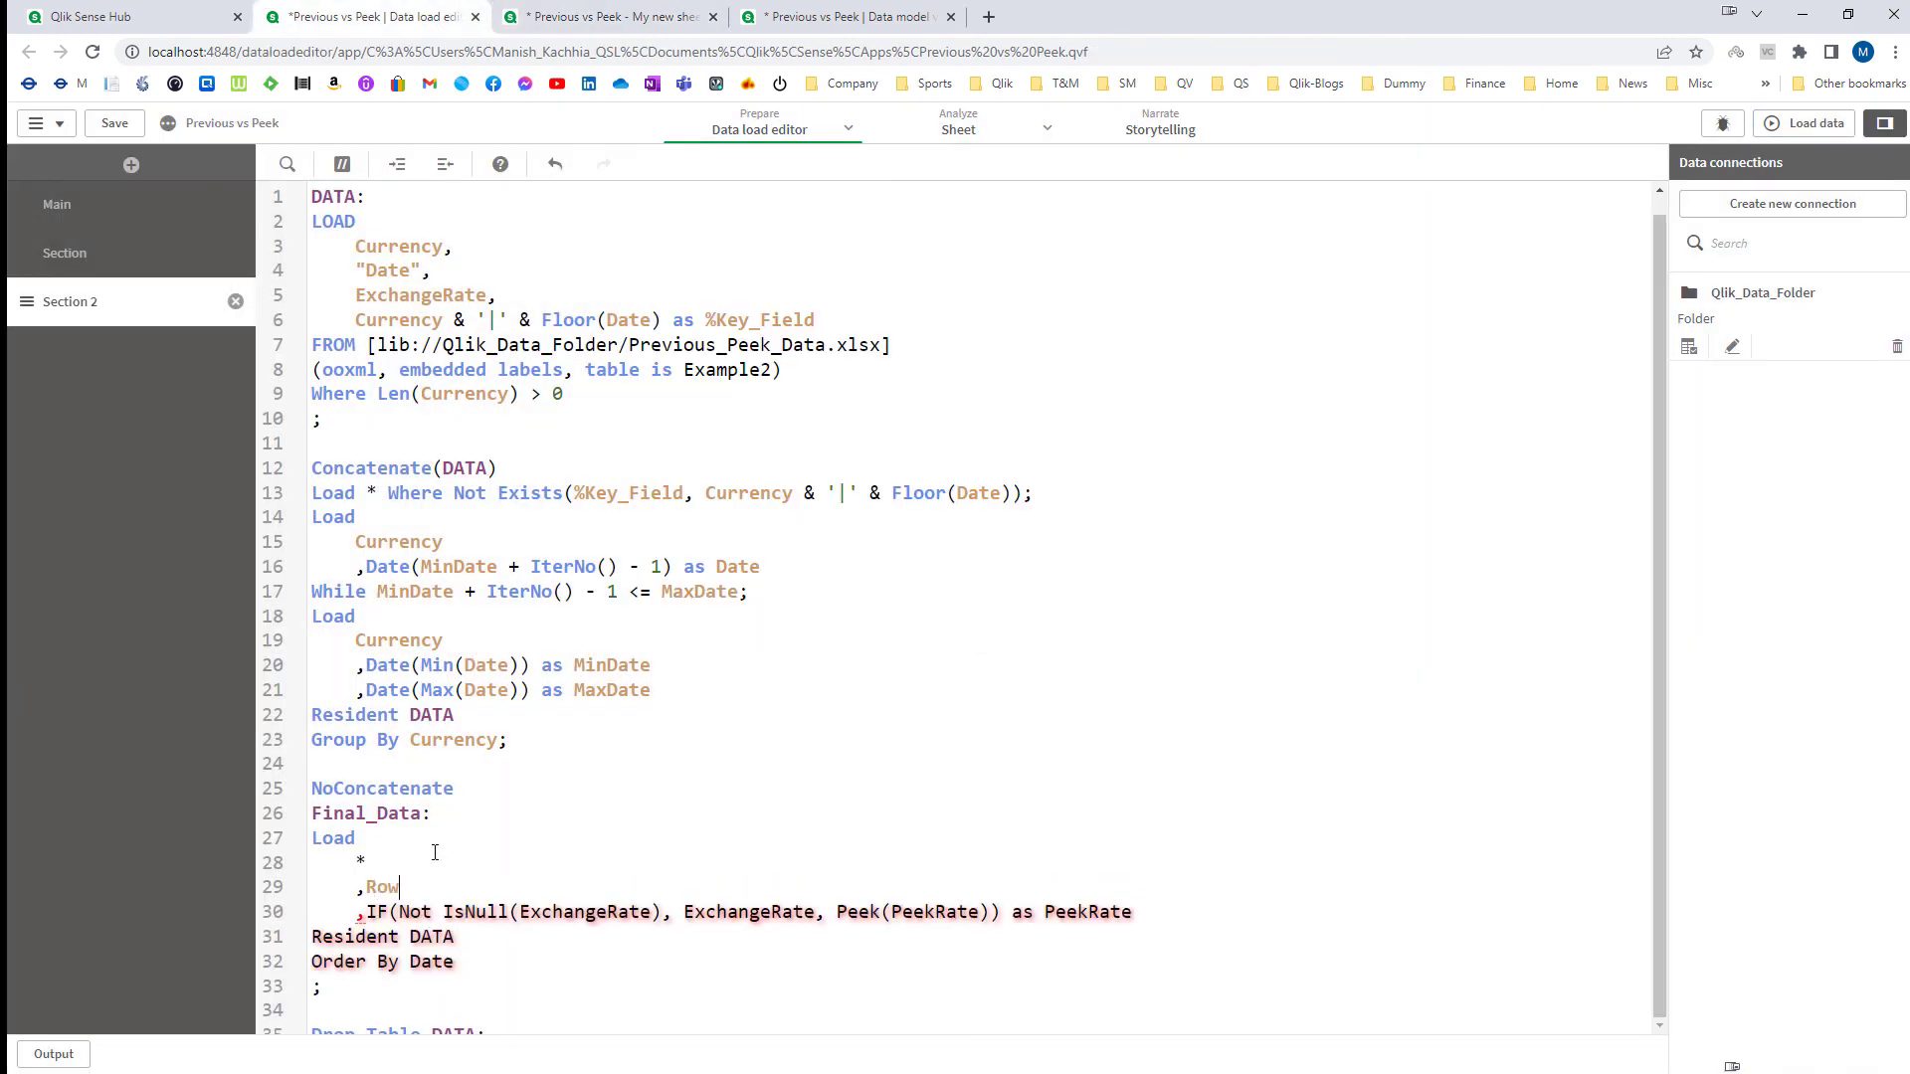
text(No() as ID)
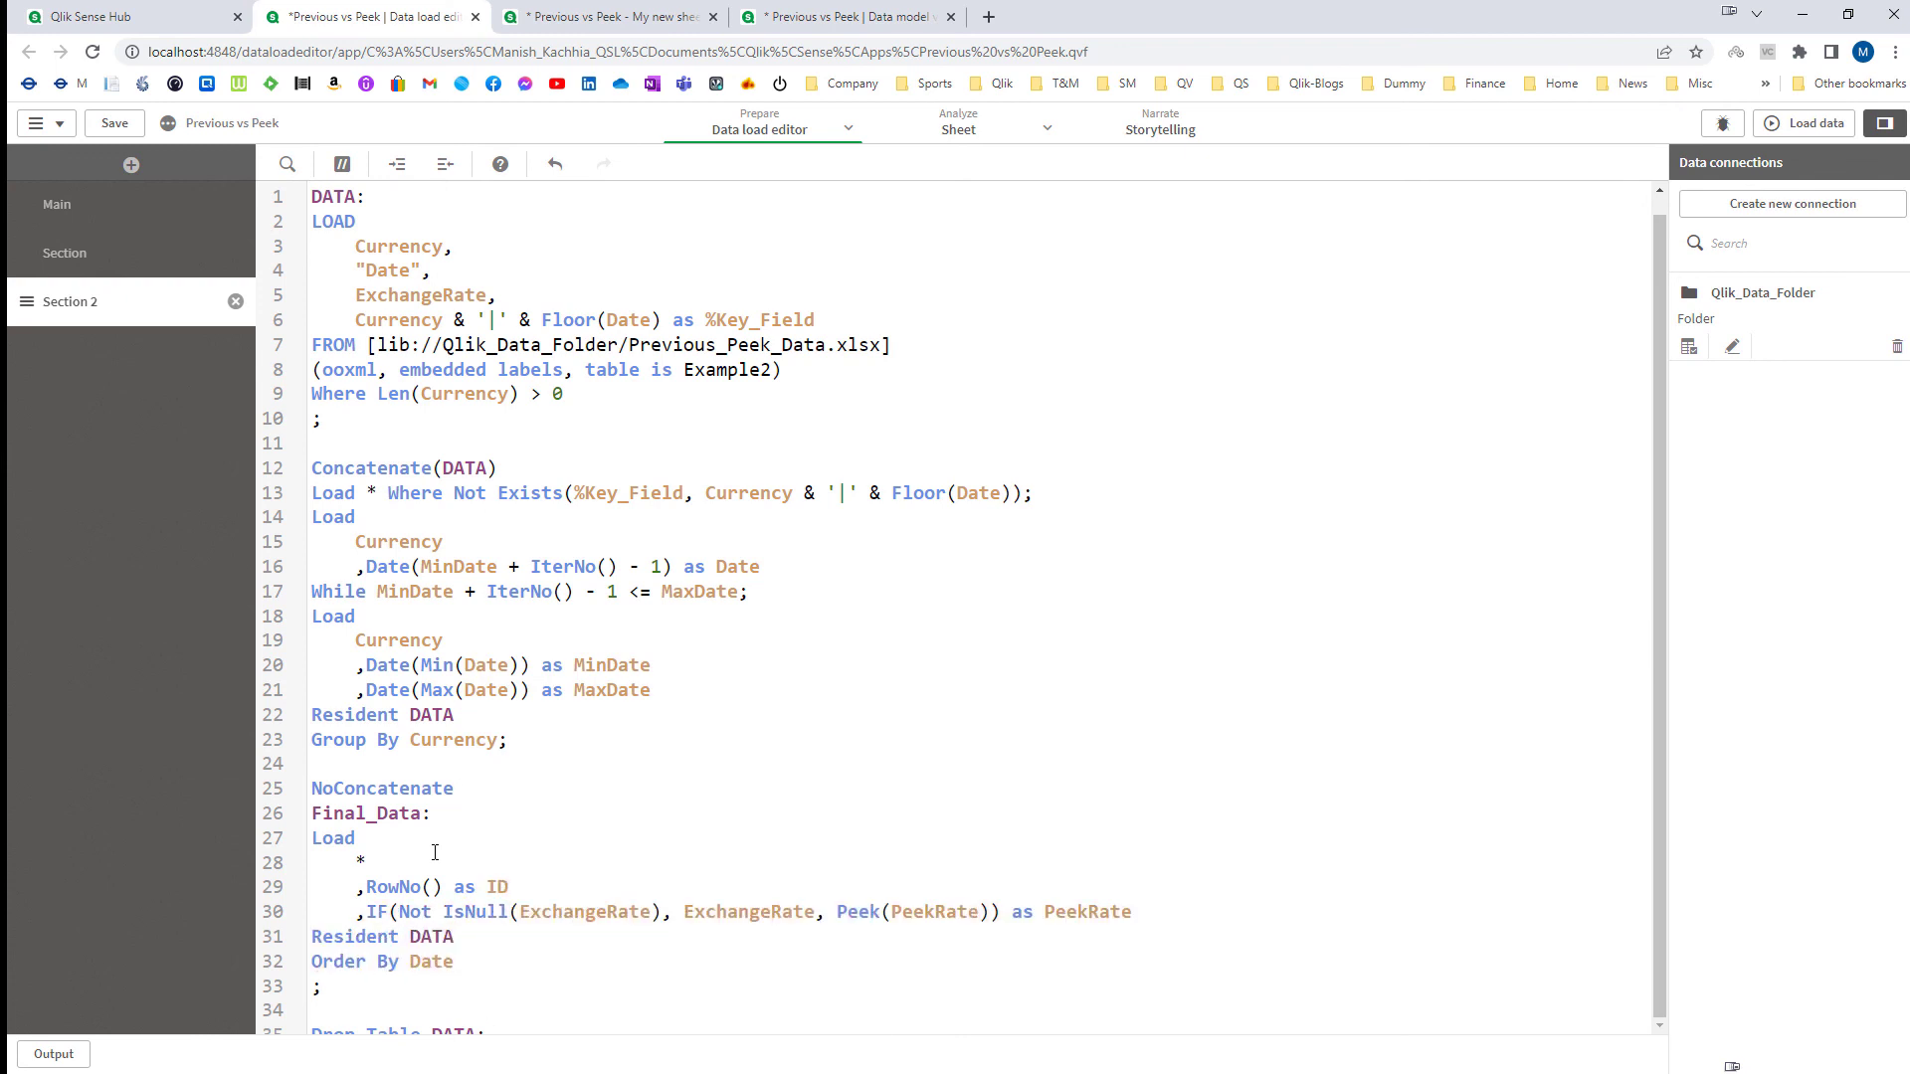
click(1806, 122)
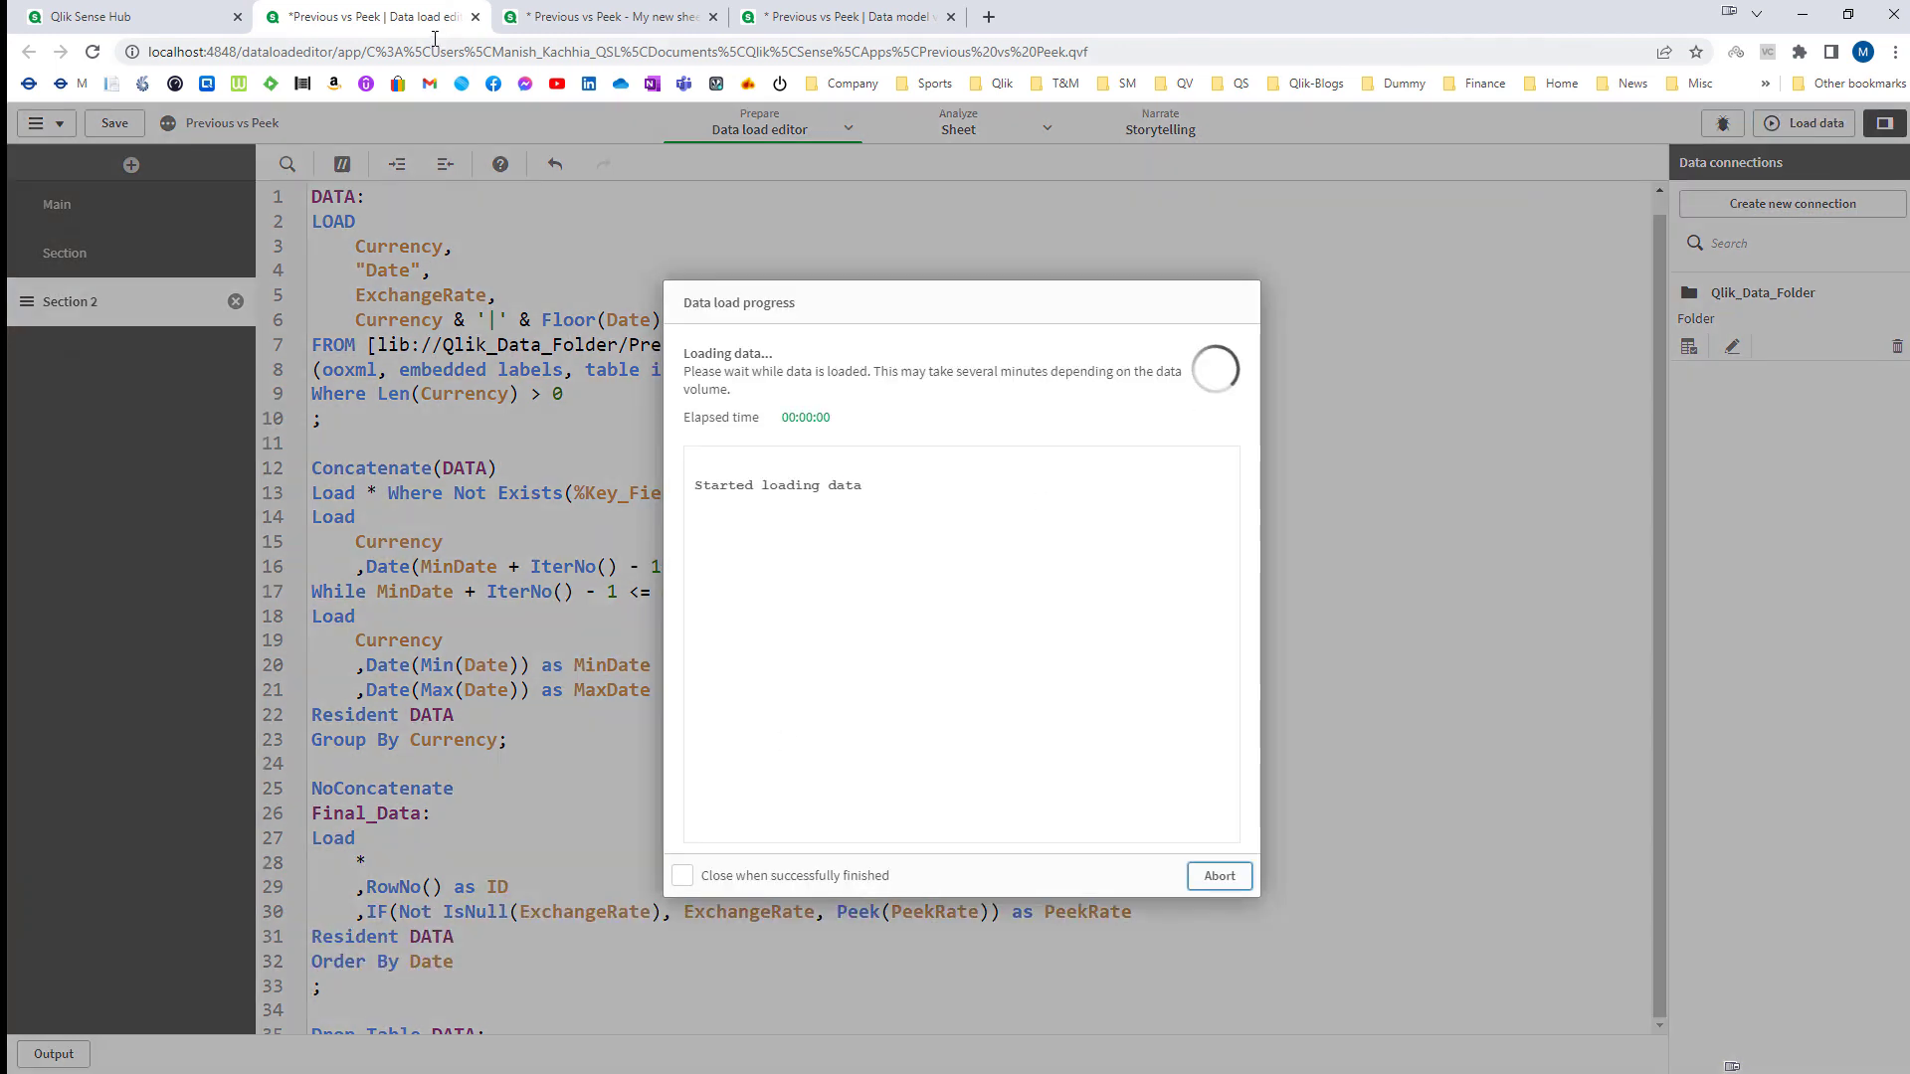
Step: Add ID as the first column of the exchange rate table, finish editing, and sort the table by ID
click(558, 15)
click(1849, 123)
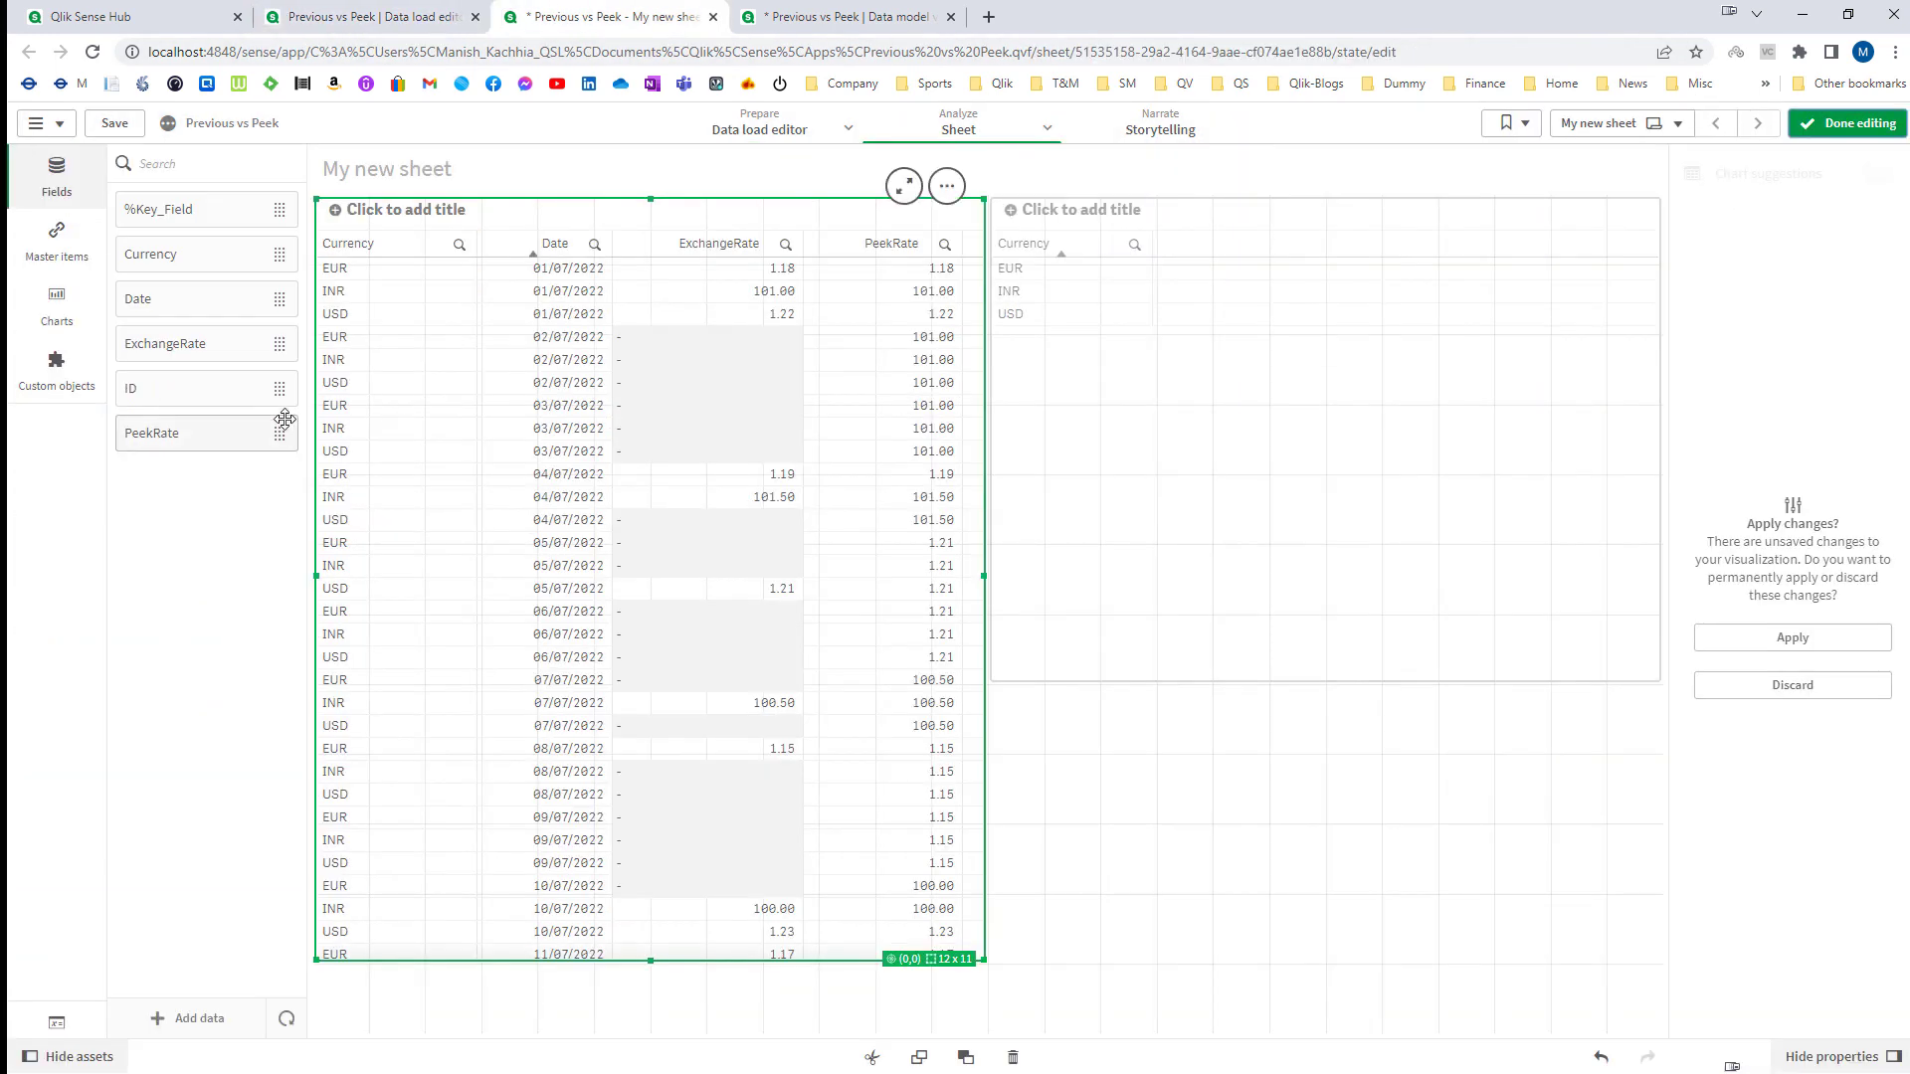
drag(199, 388, 482, 480)
click(547, 521)
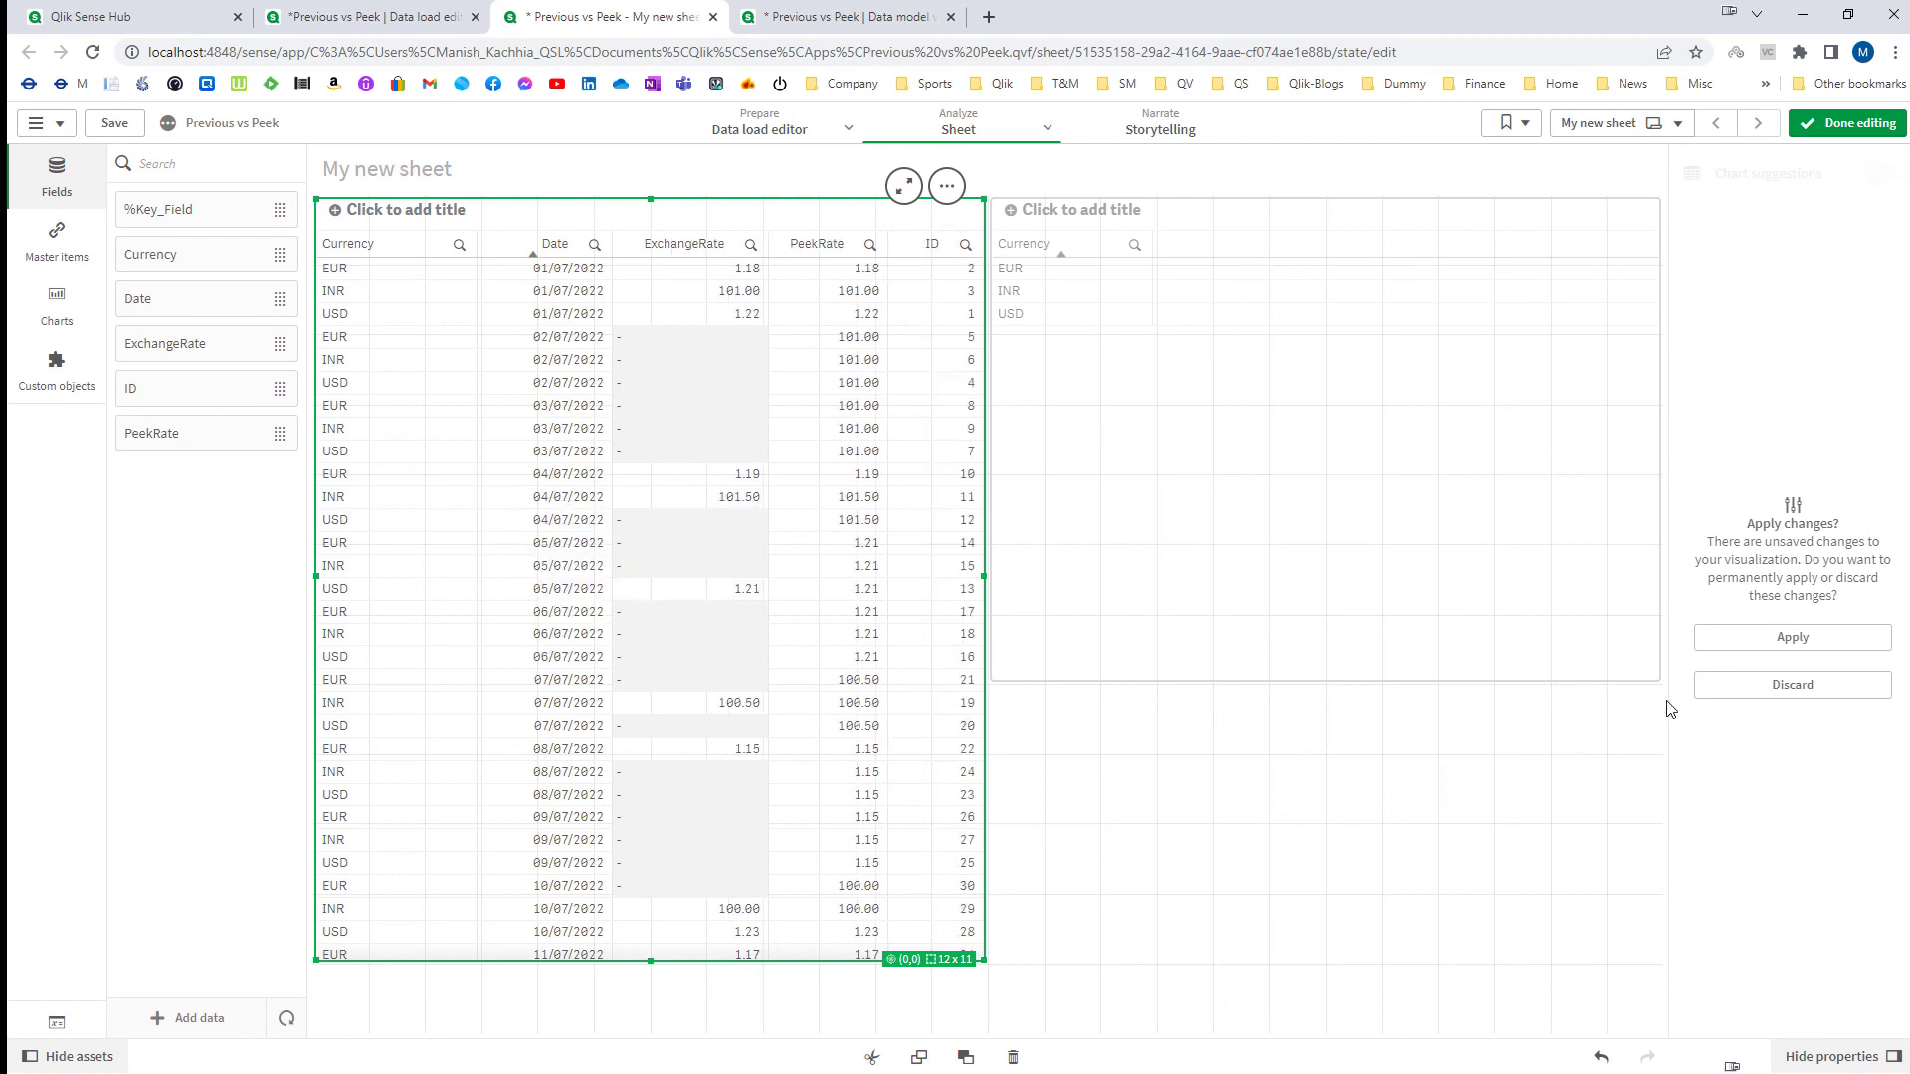
click(1748, 641)
drag(1734, 485, 1756, 262)
click(1865, 120)
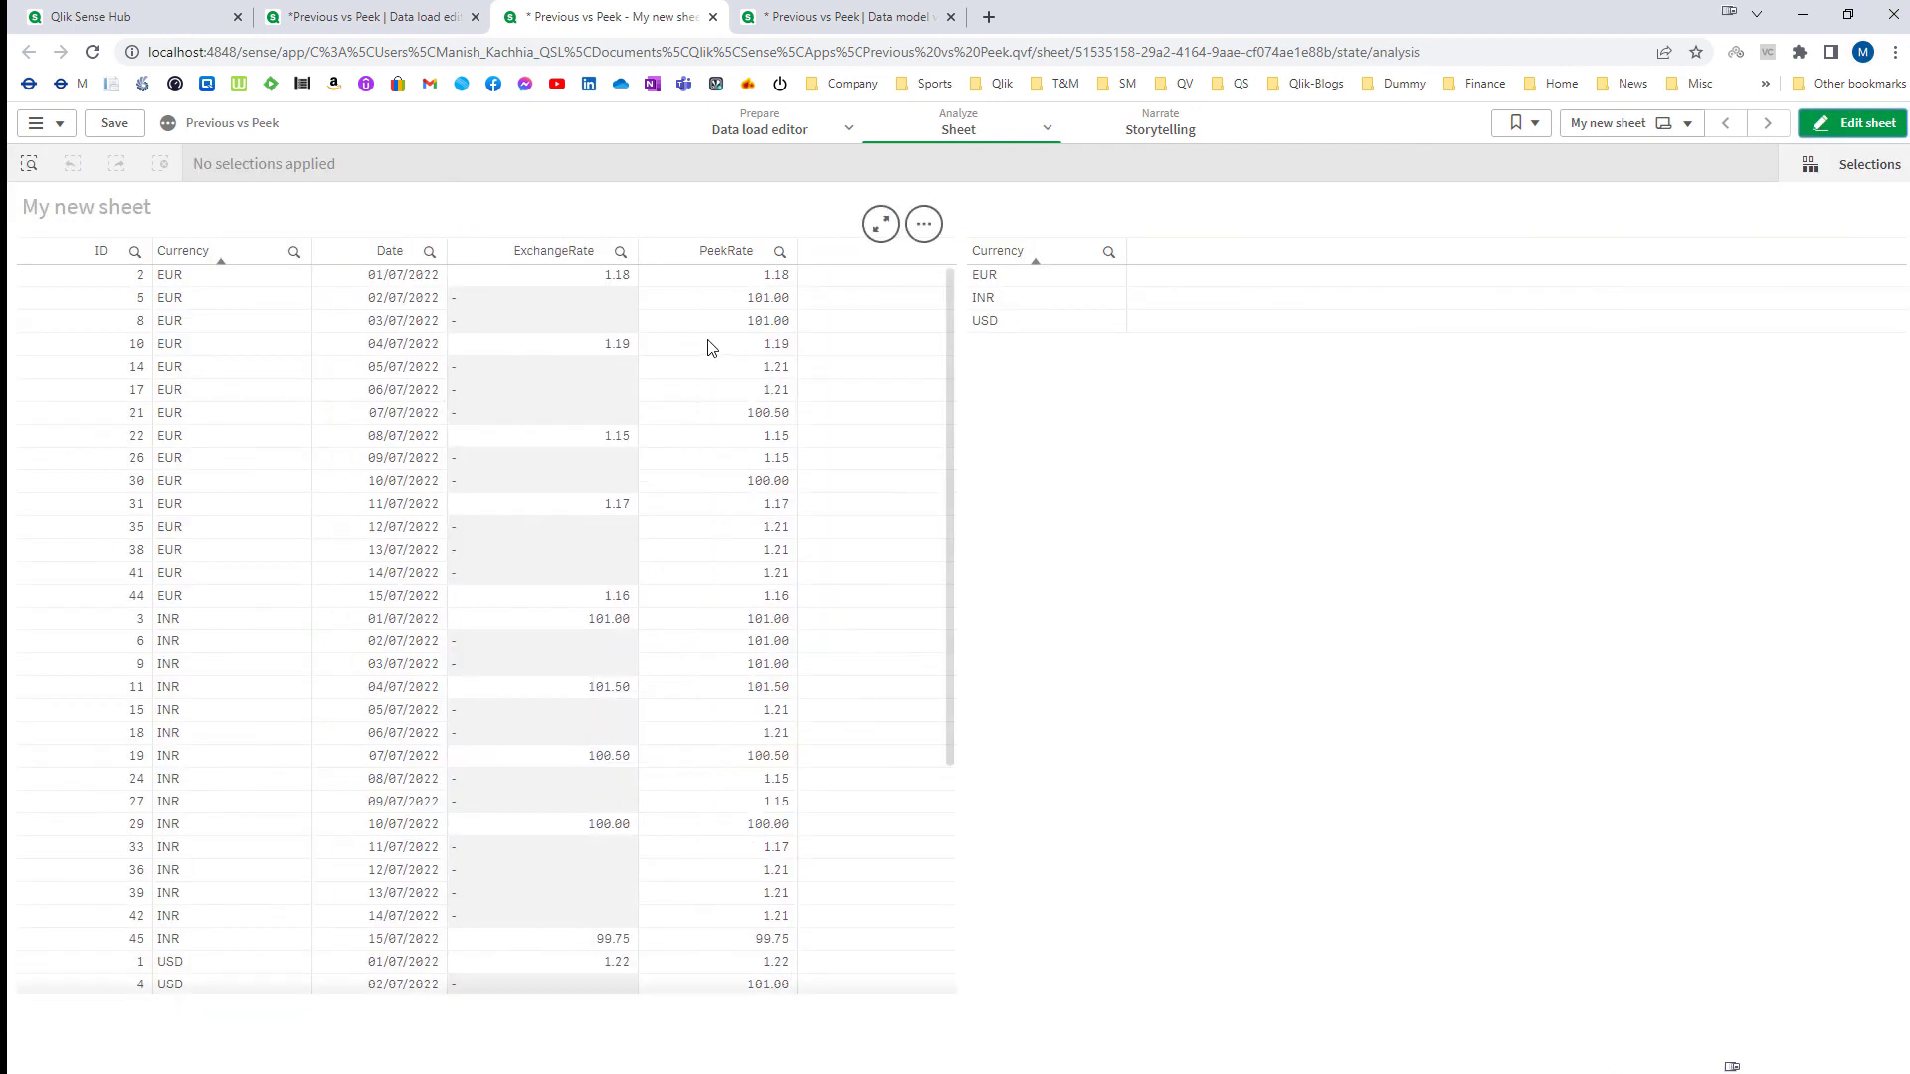
click(100, 251)
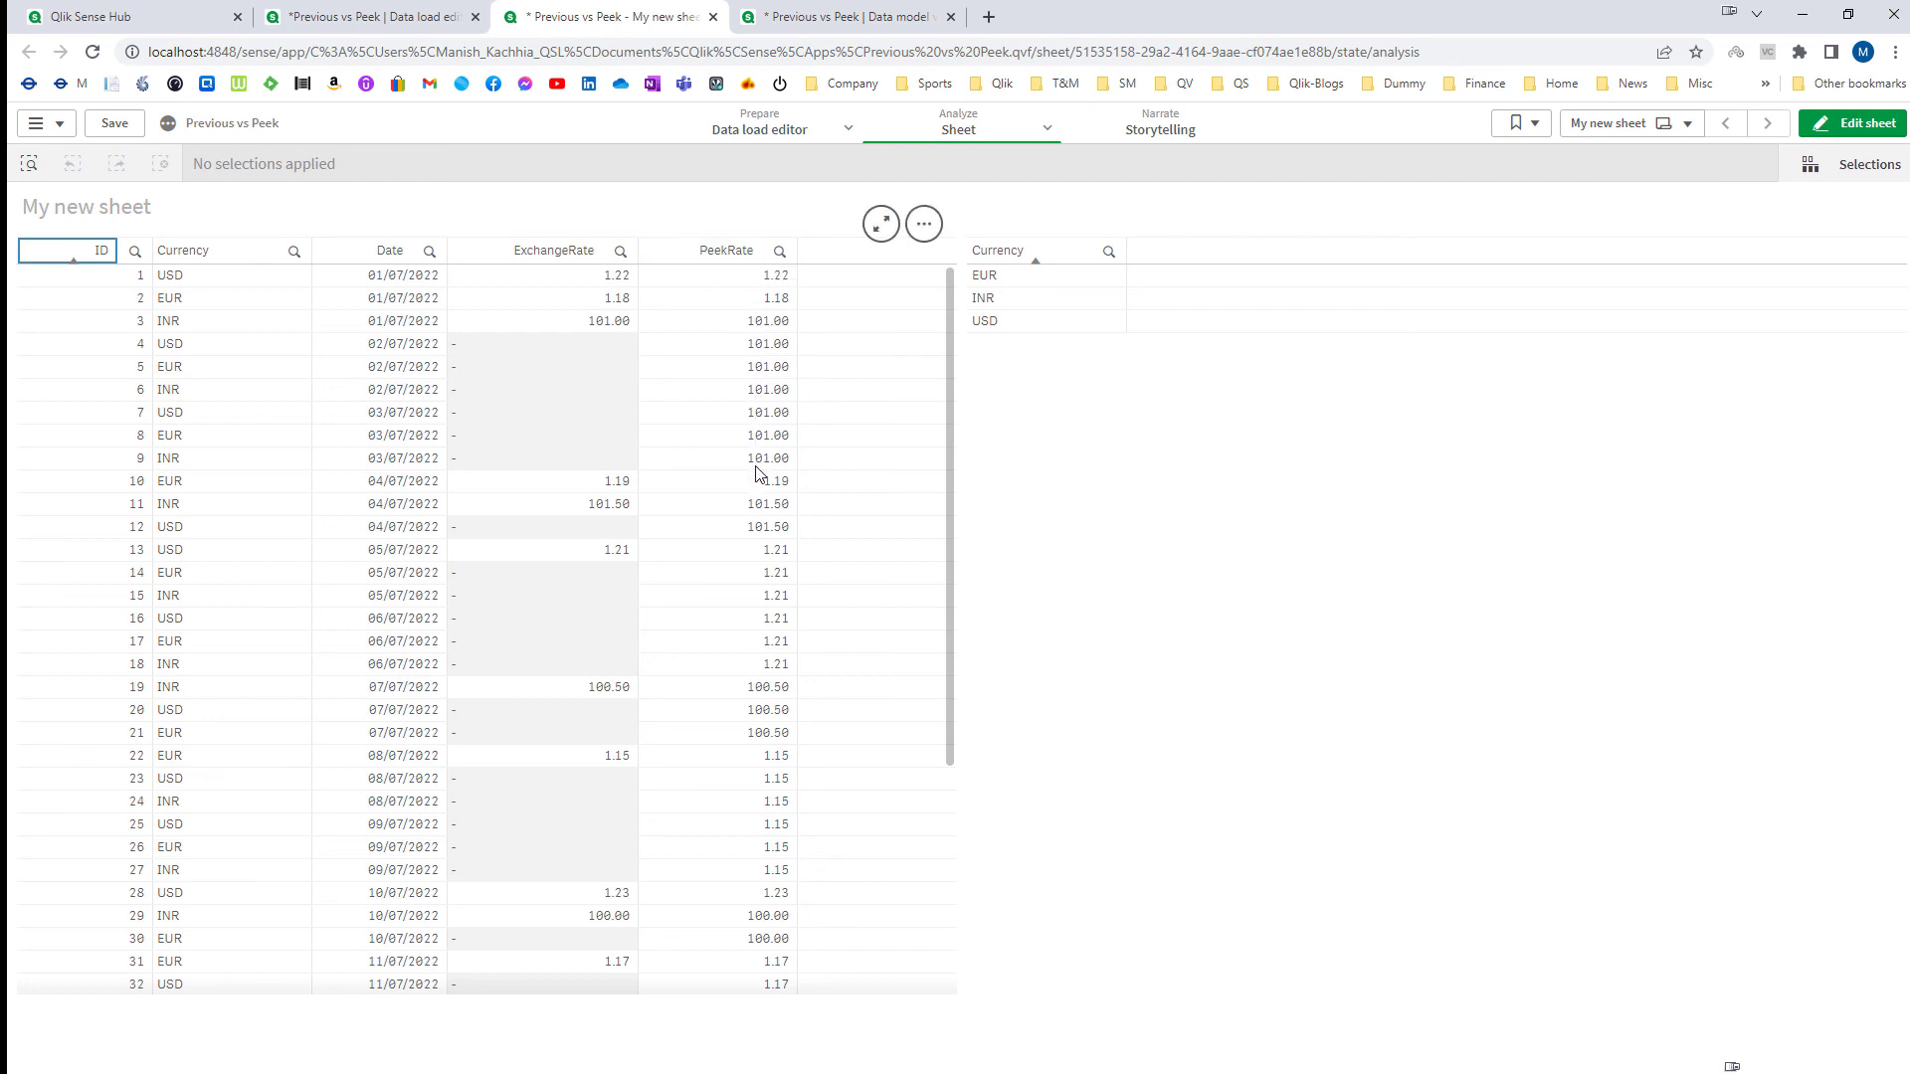
Step: Change the Final_Data load's sort clause to Order By Currency, Date, load the data, and view the table on the sheet
click(386, 18)
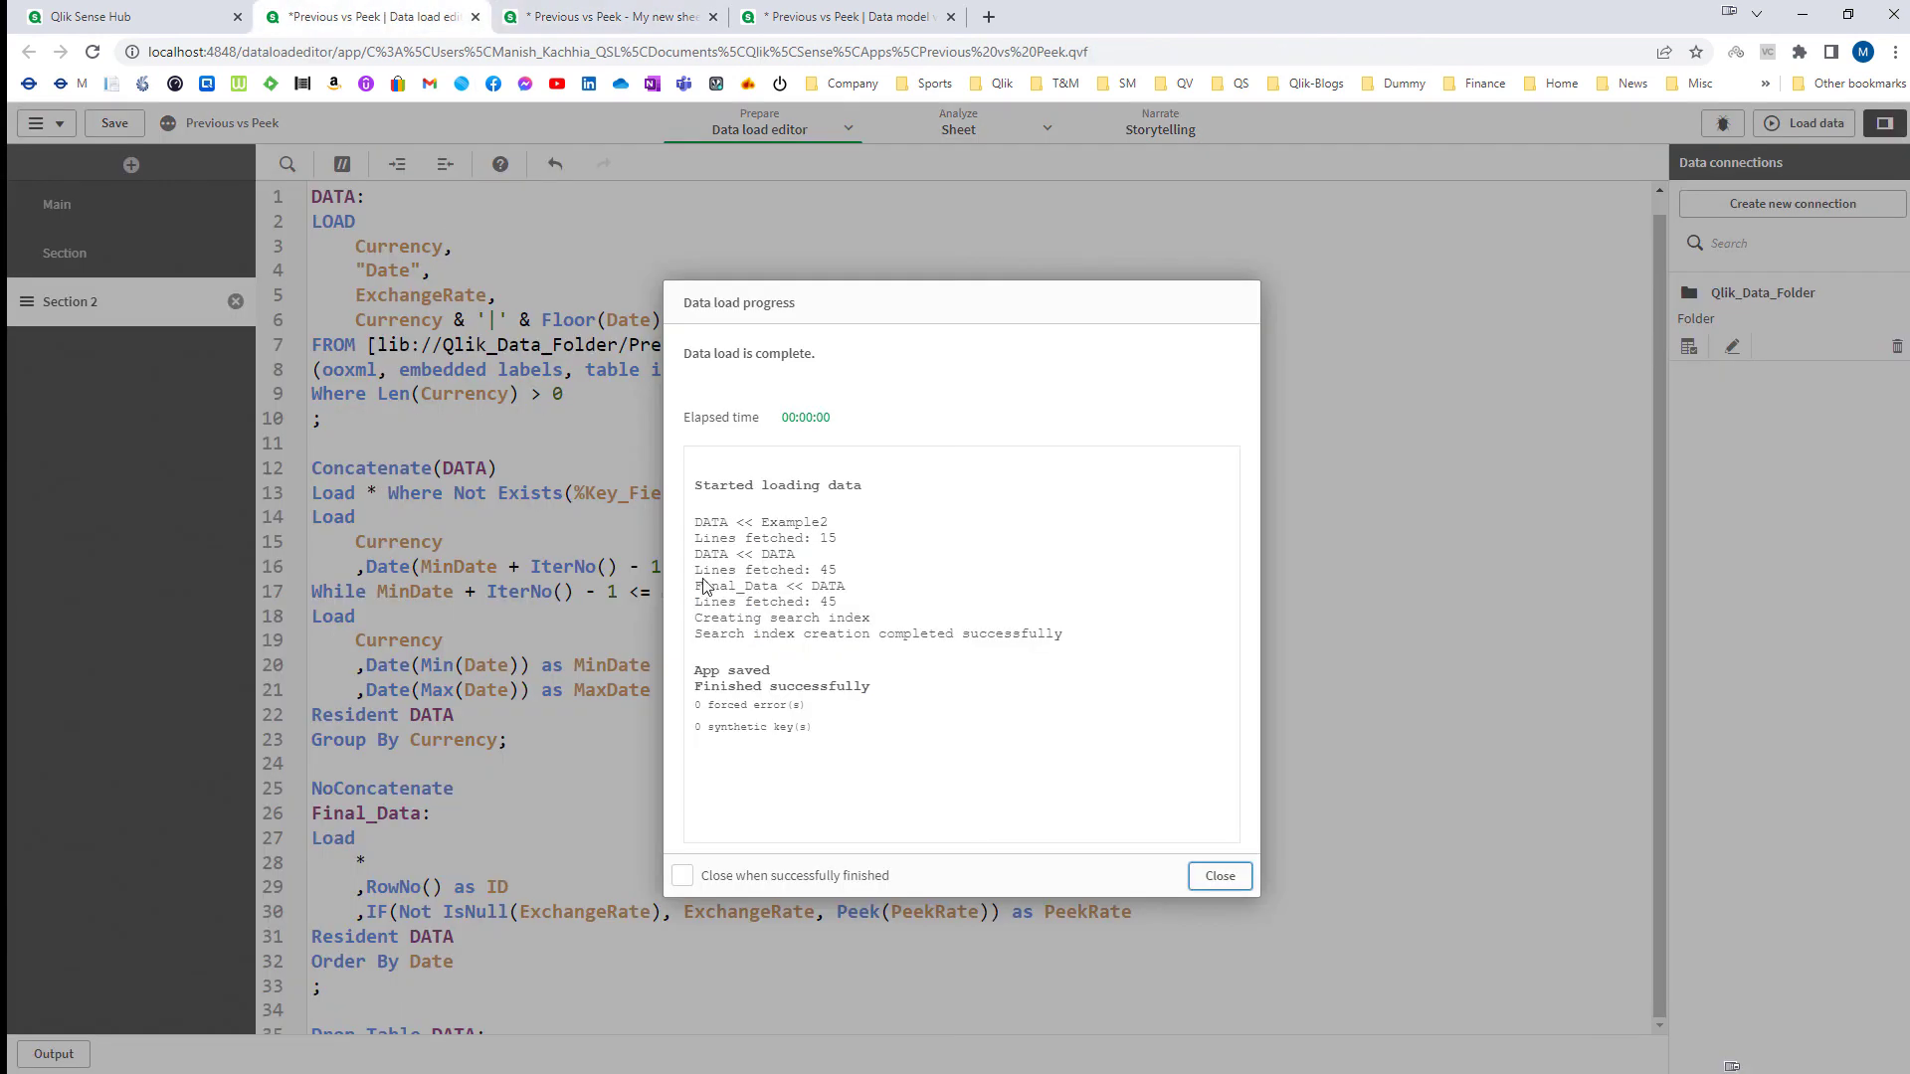
click(1232, 881)
click(406, 961)
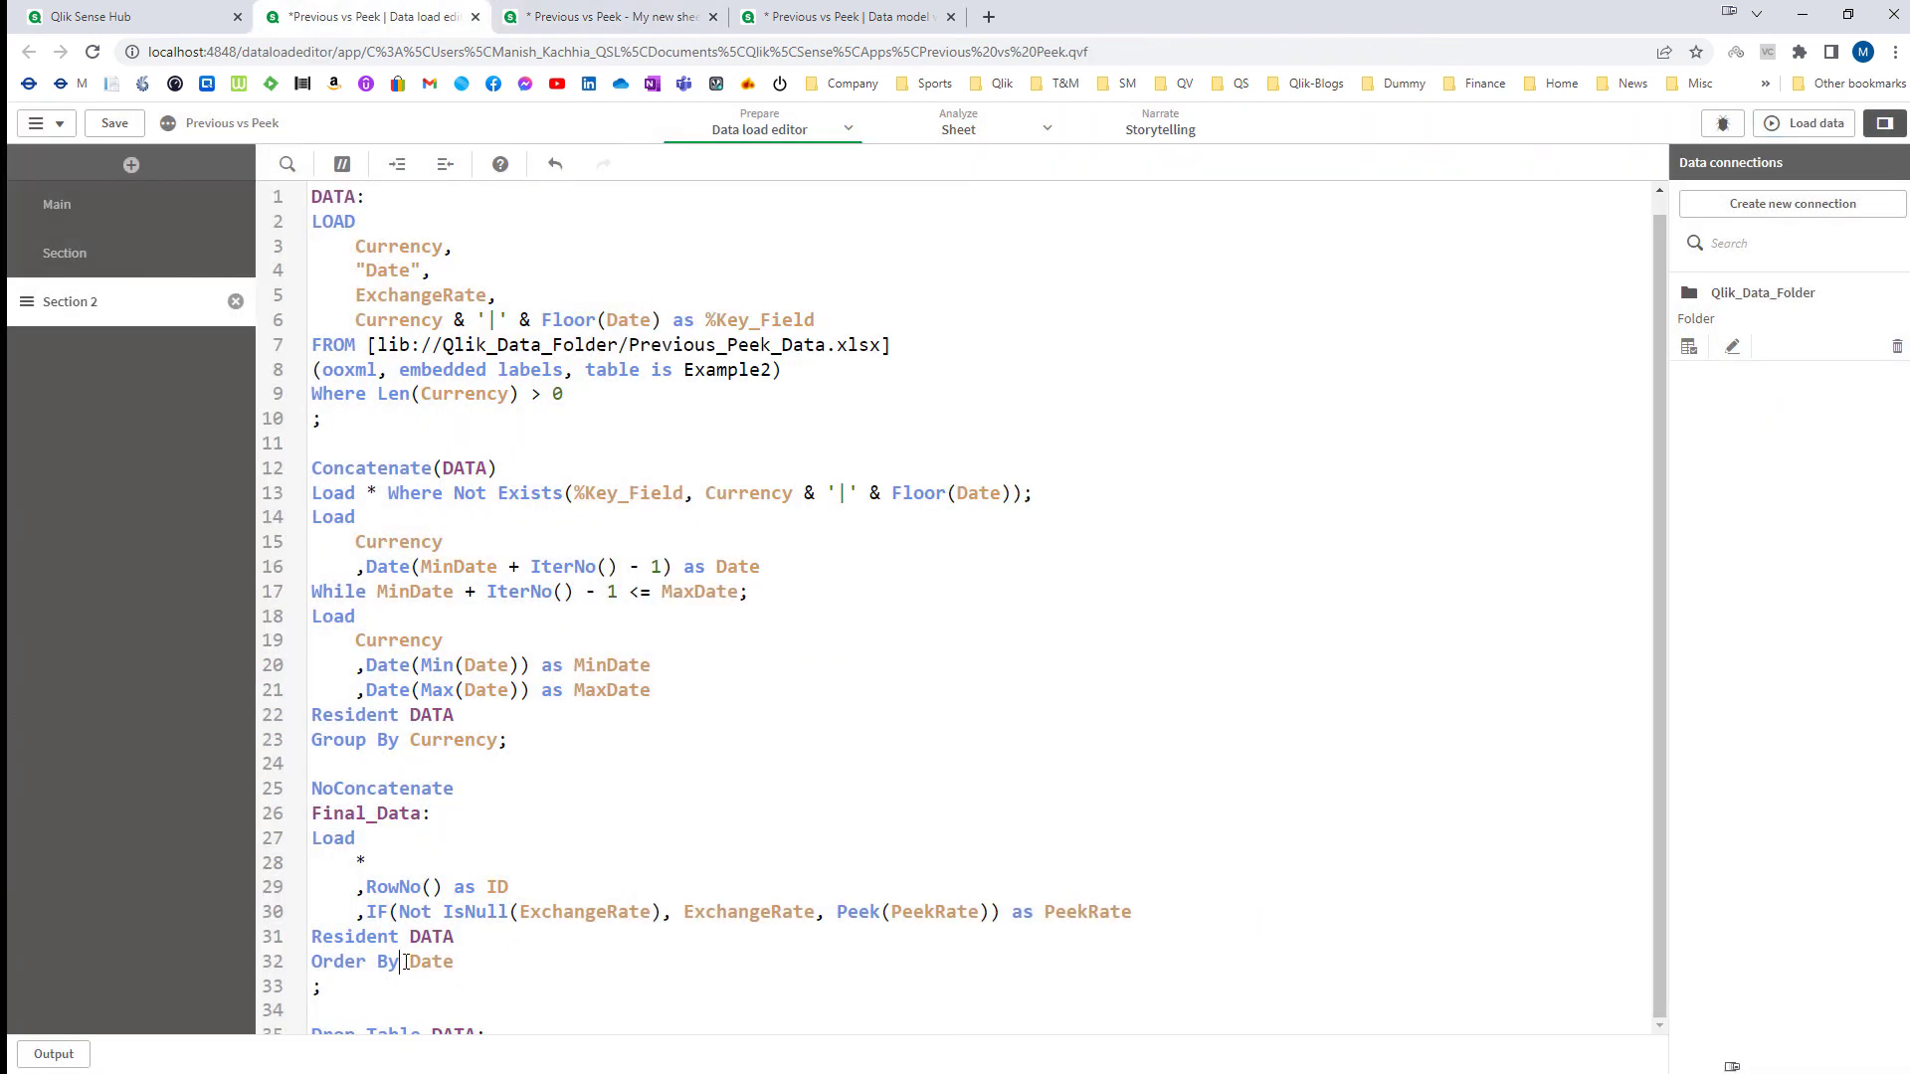
text(Currency,)
click(1809, 123)
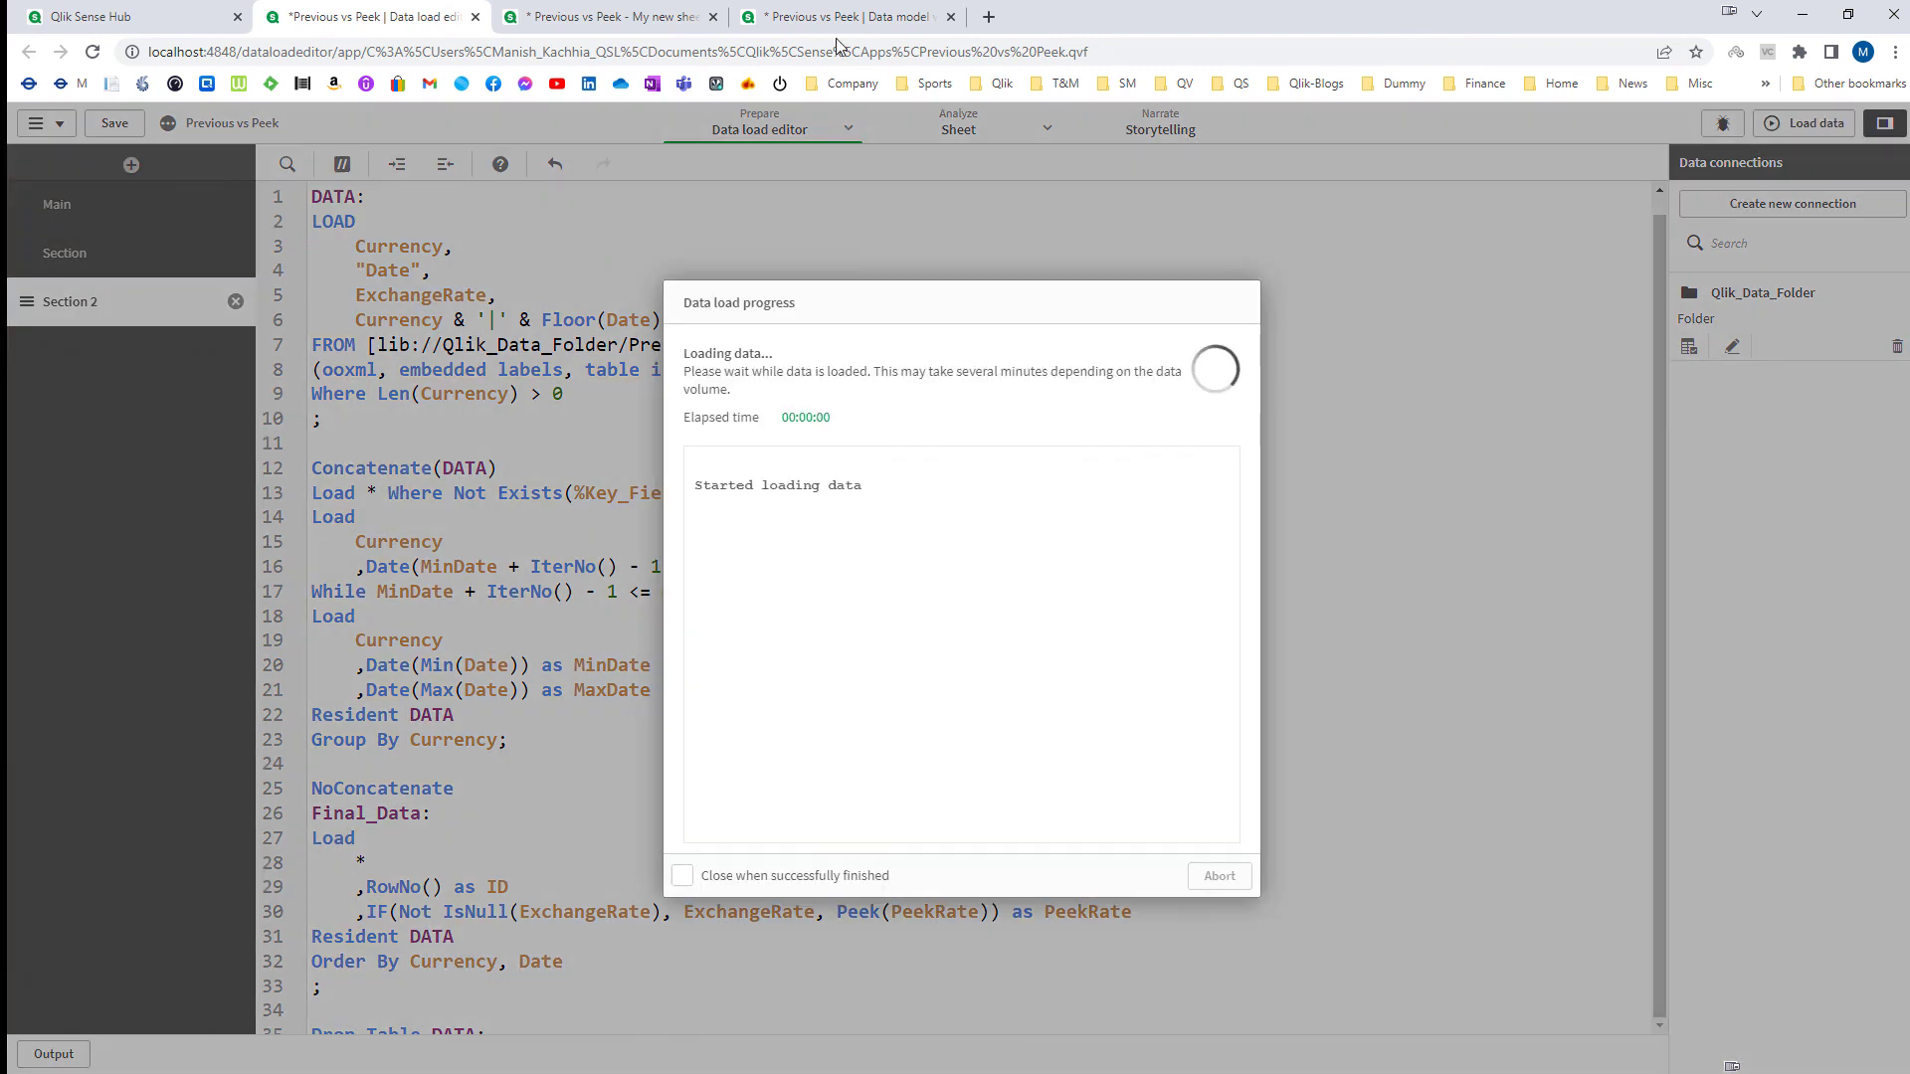
click(562, 14)
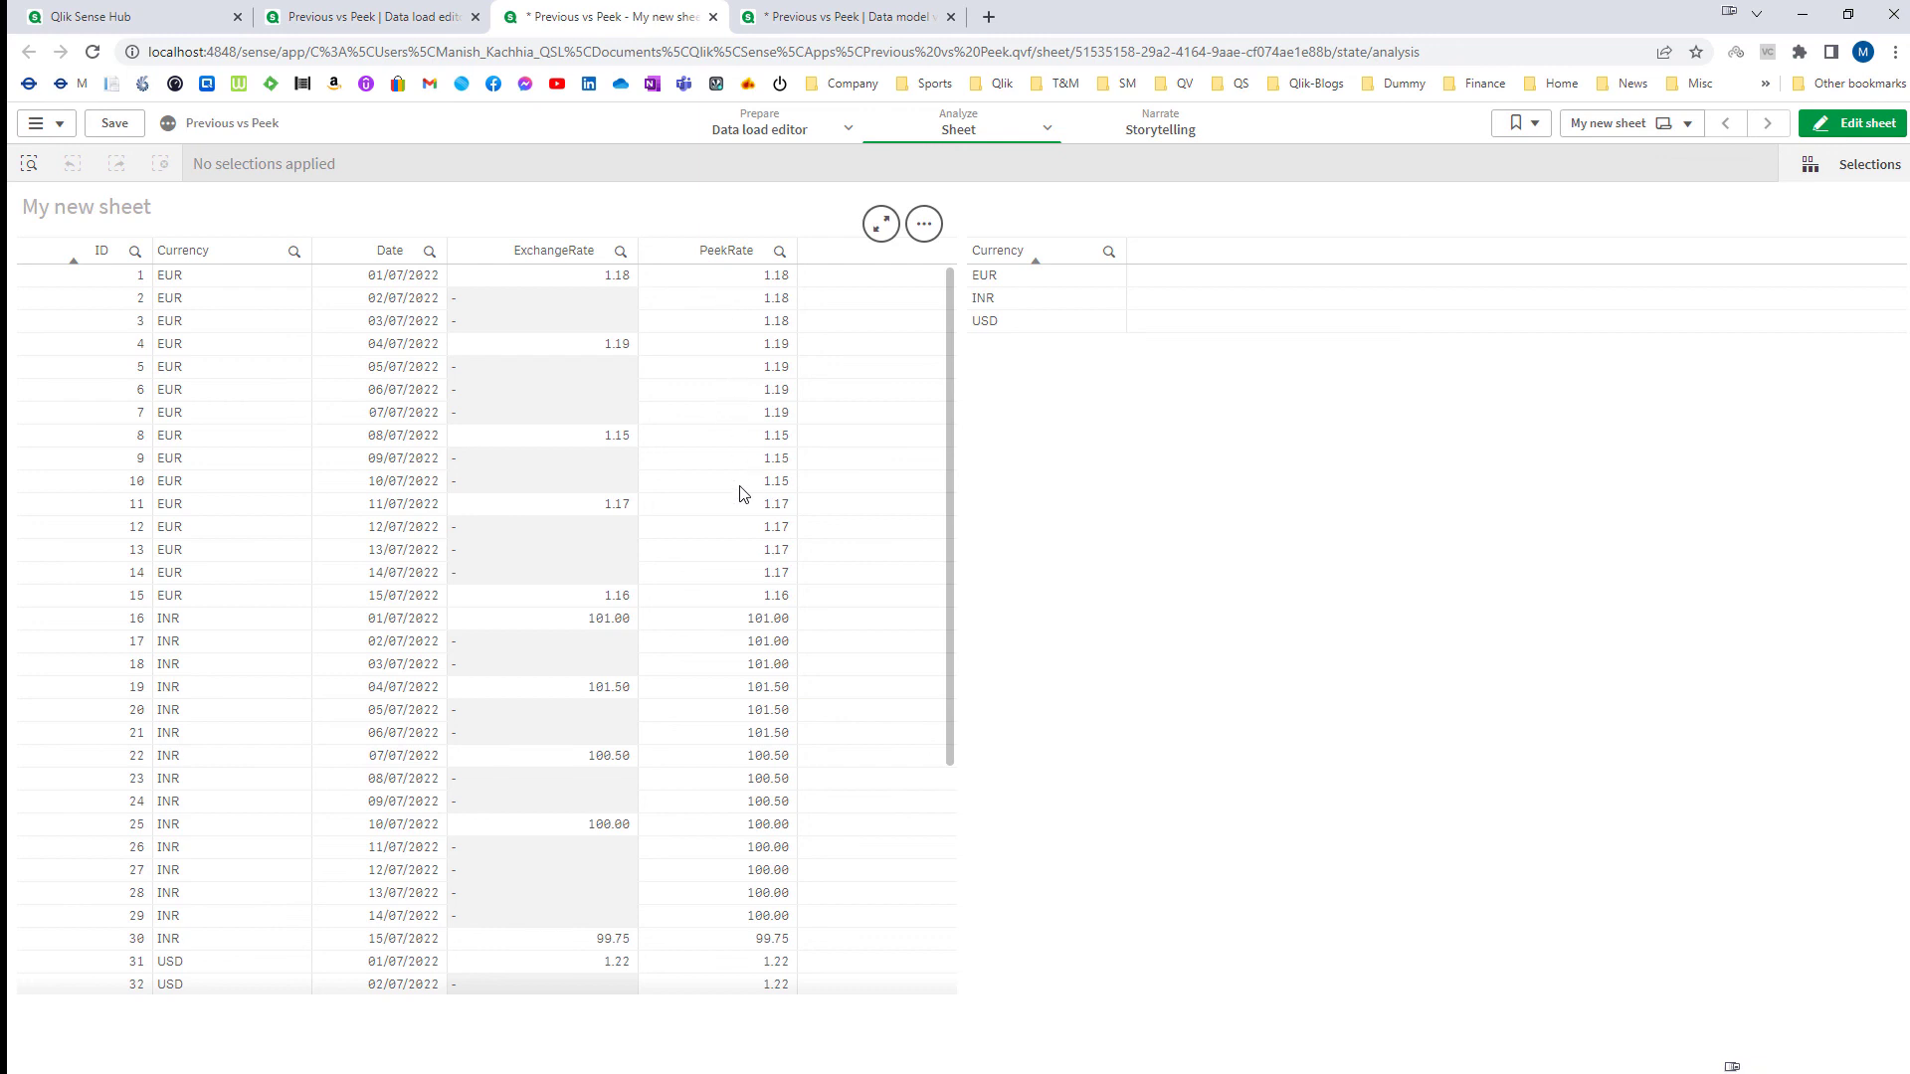
Step: Add the statement Drop Field ExchangeRate; below Drop Table DATA; at the end of the load script
scroll(807, 735, down, 5)
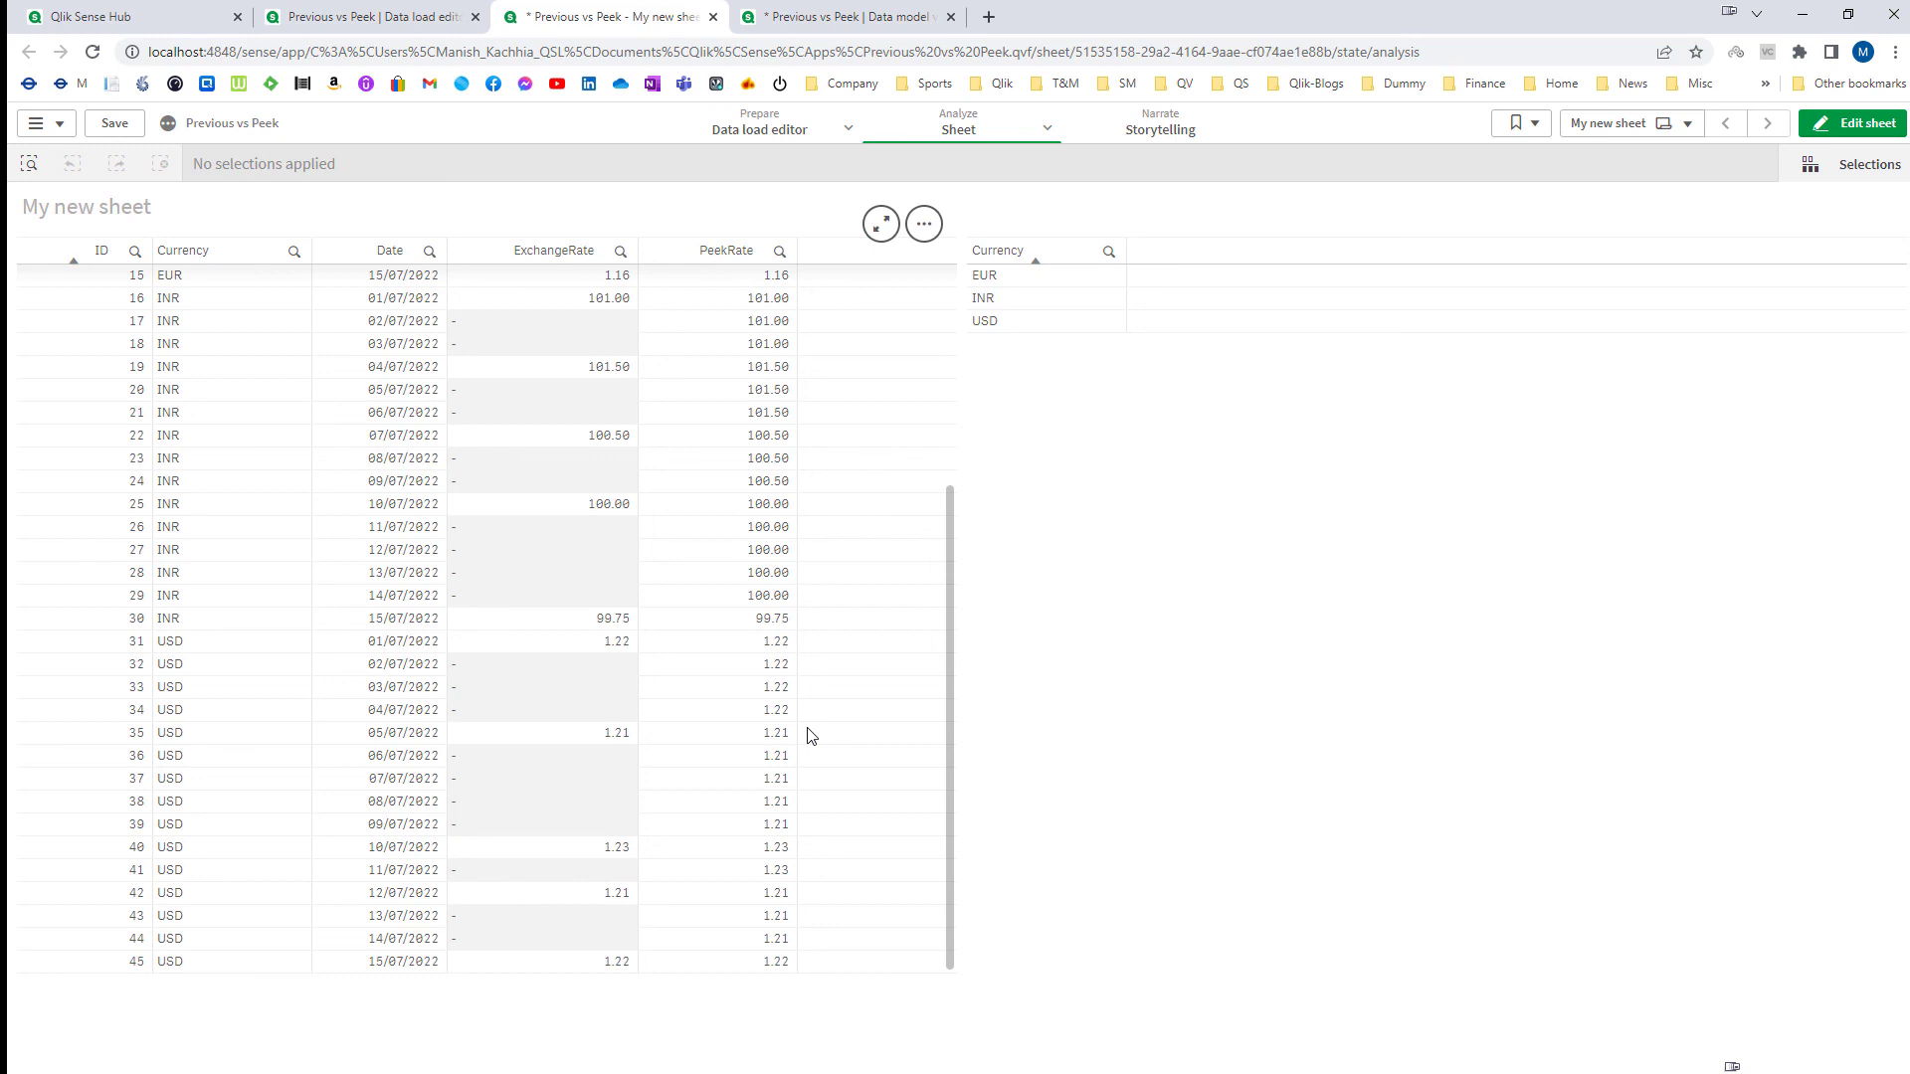
click(368, 17)
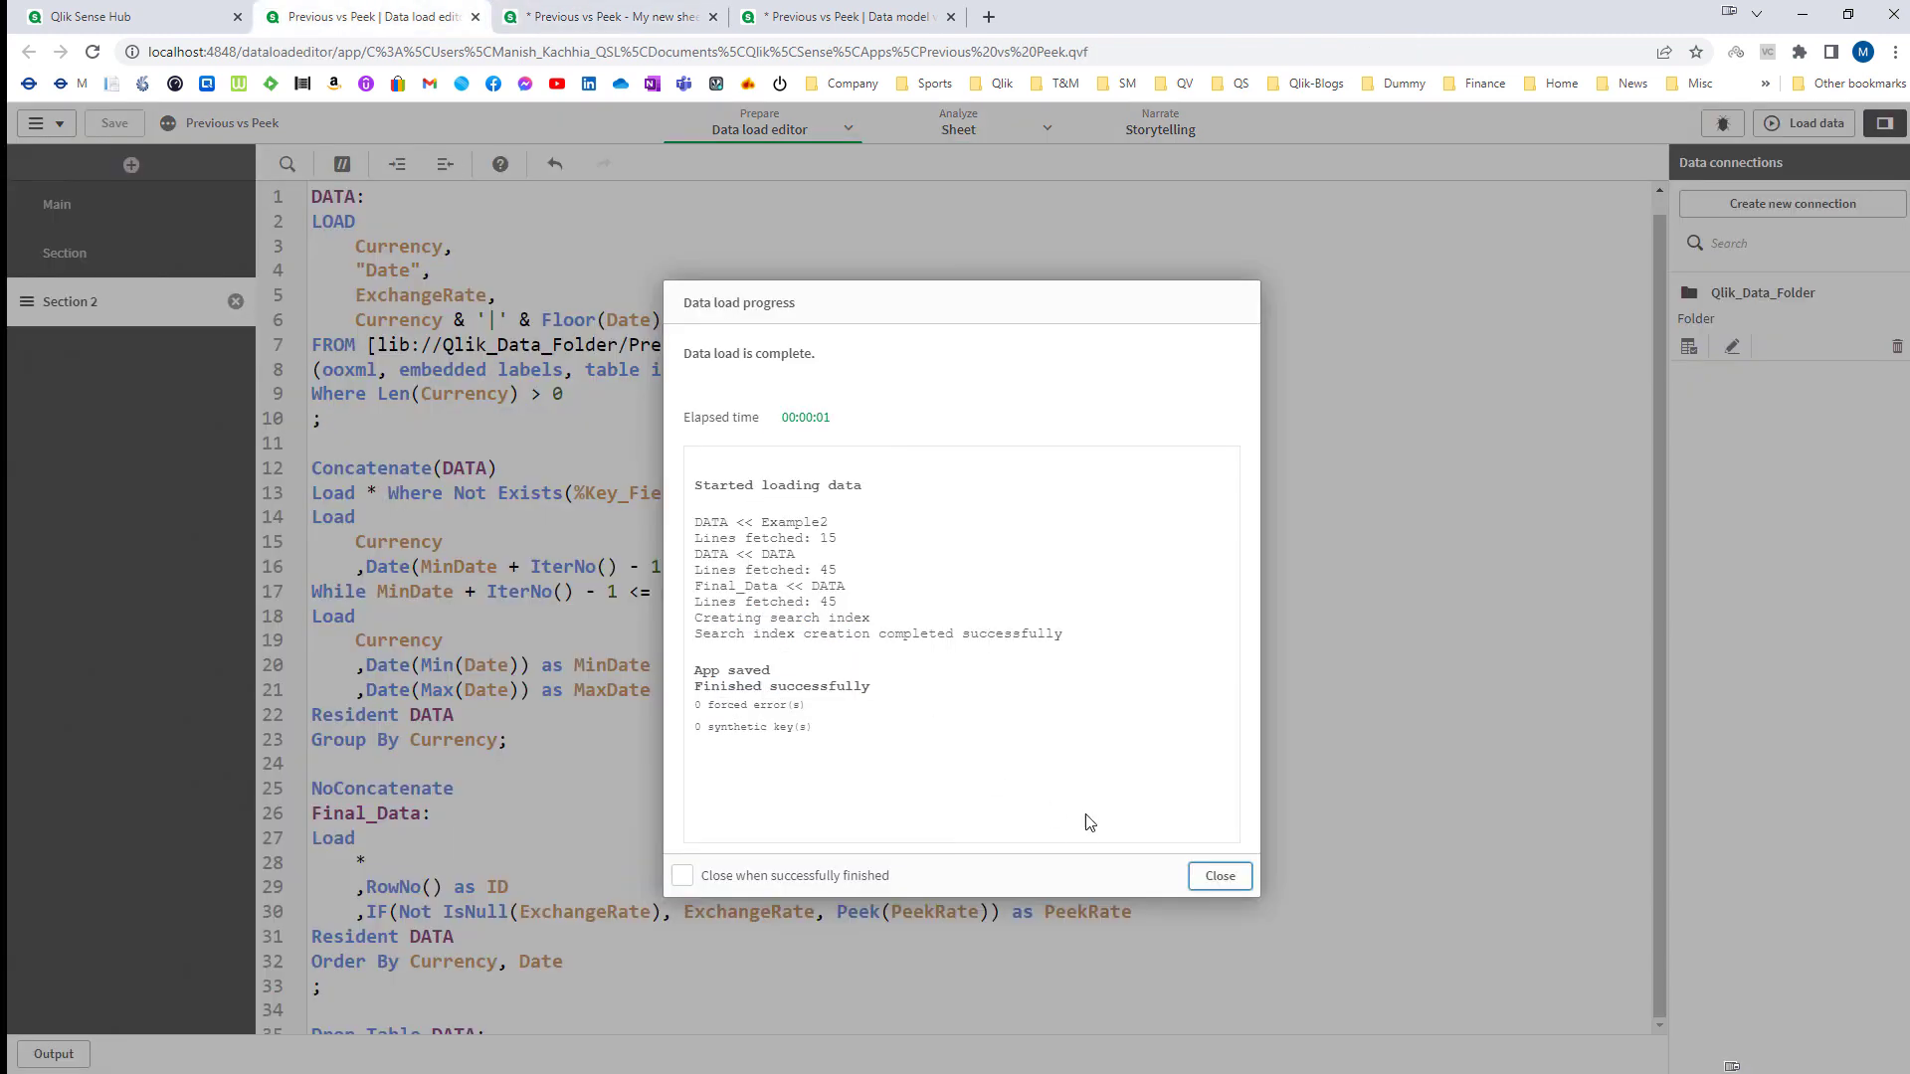
click(1220, 875)
scroll(799, 983, down, 1)
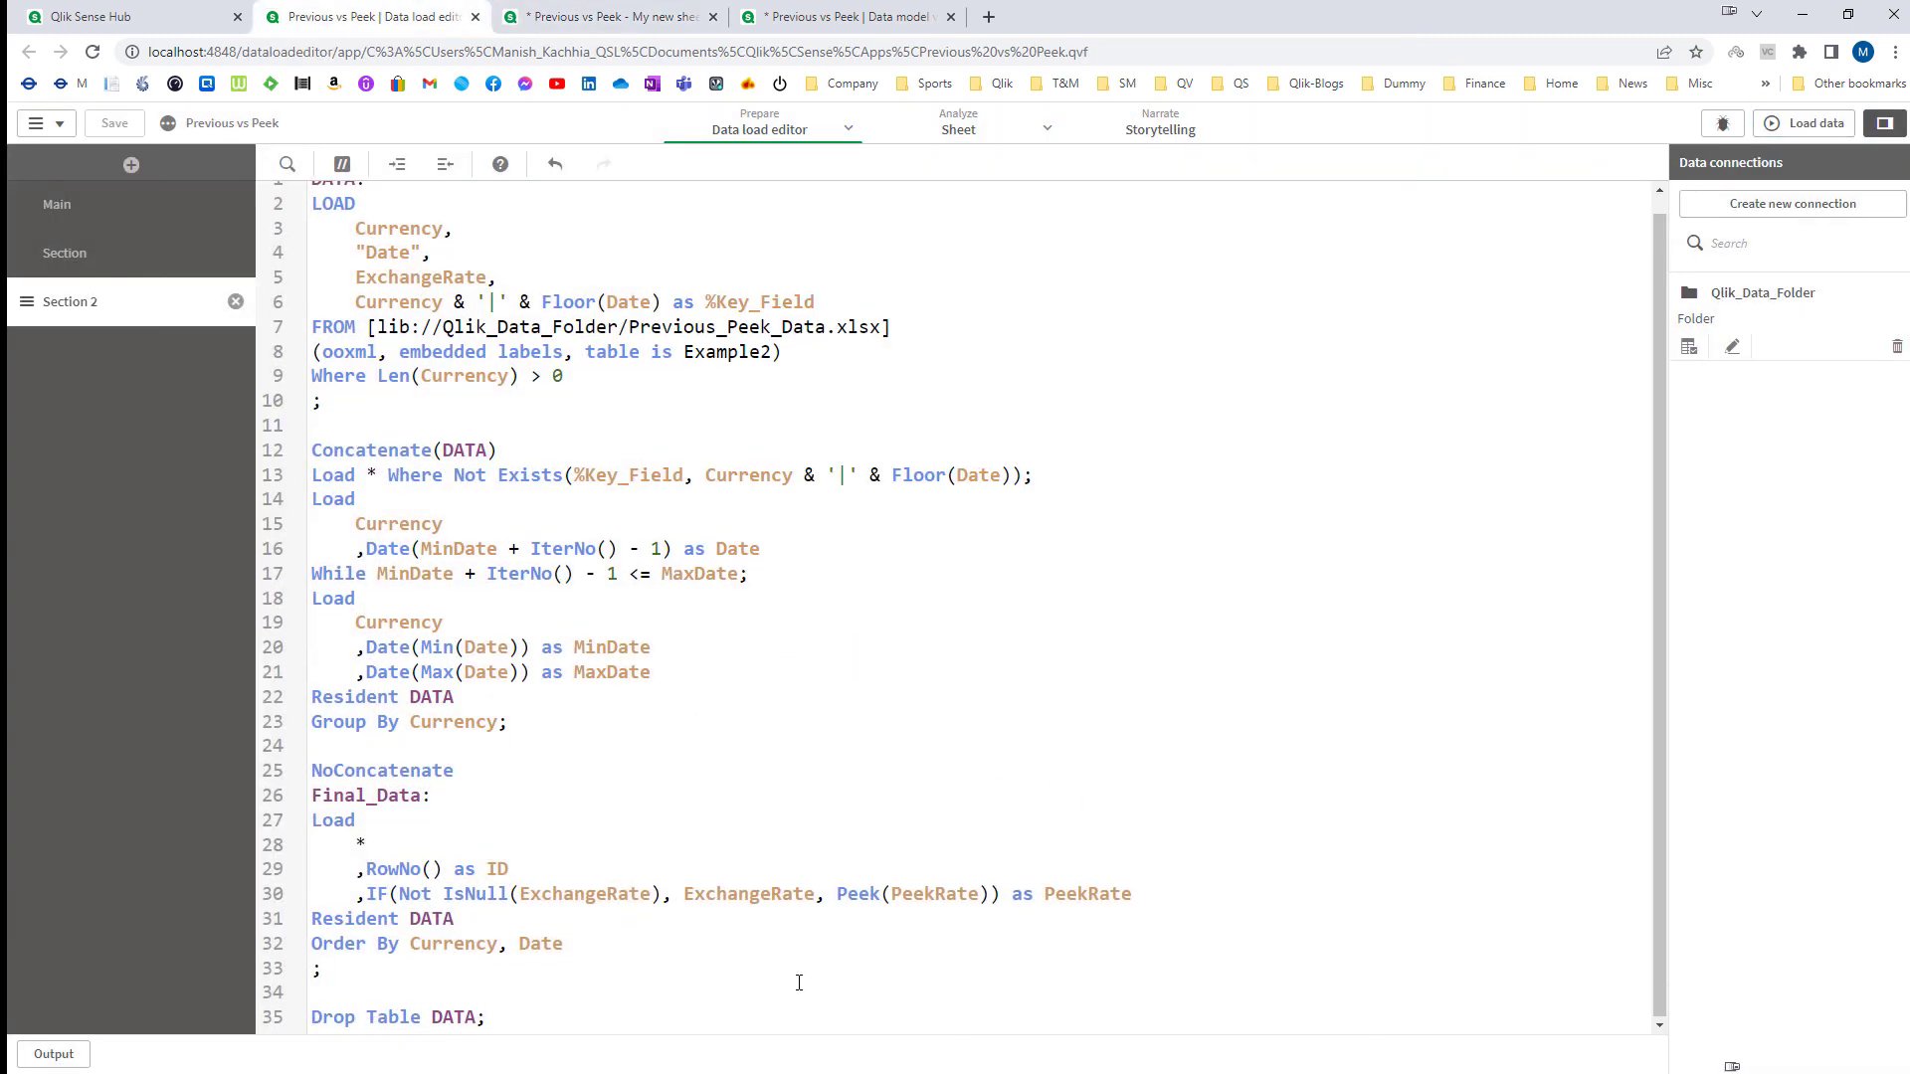
key(Return)
key(Return)
text(Drop Ex)
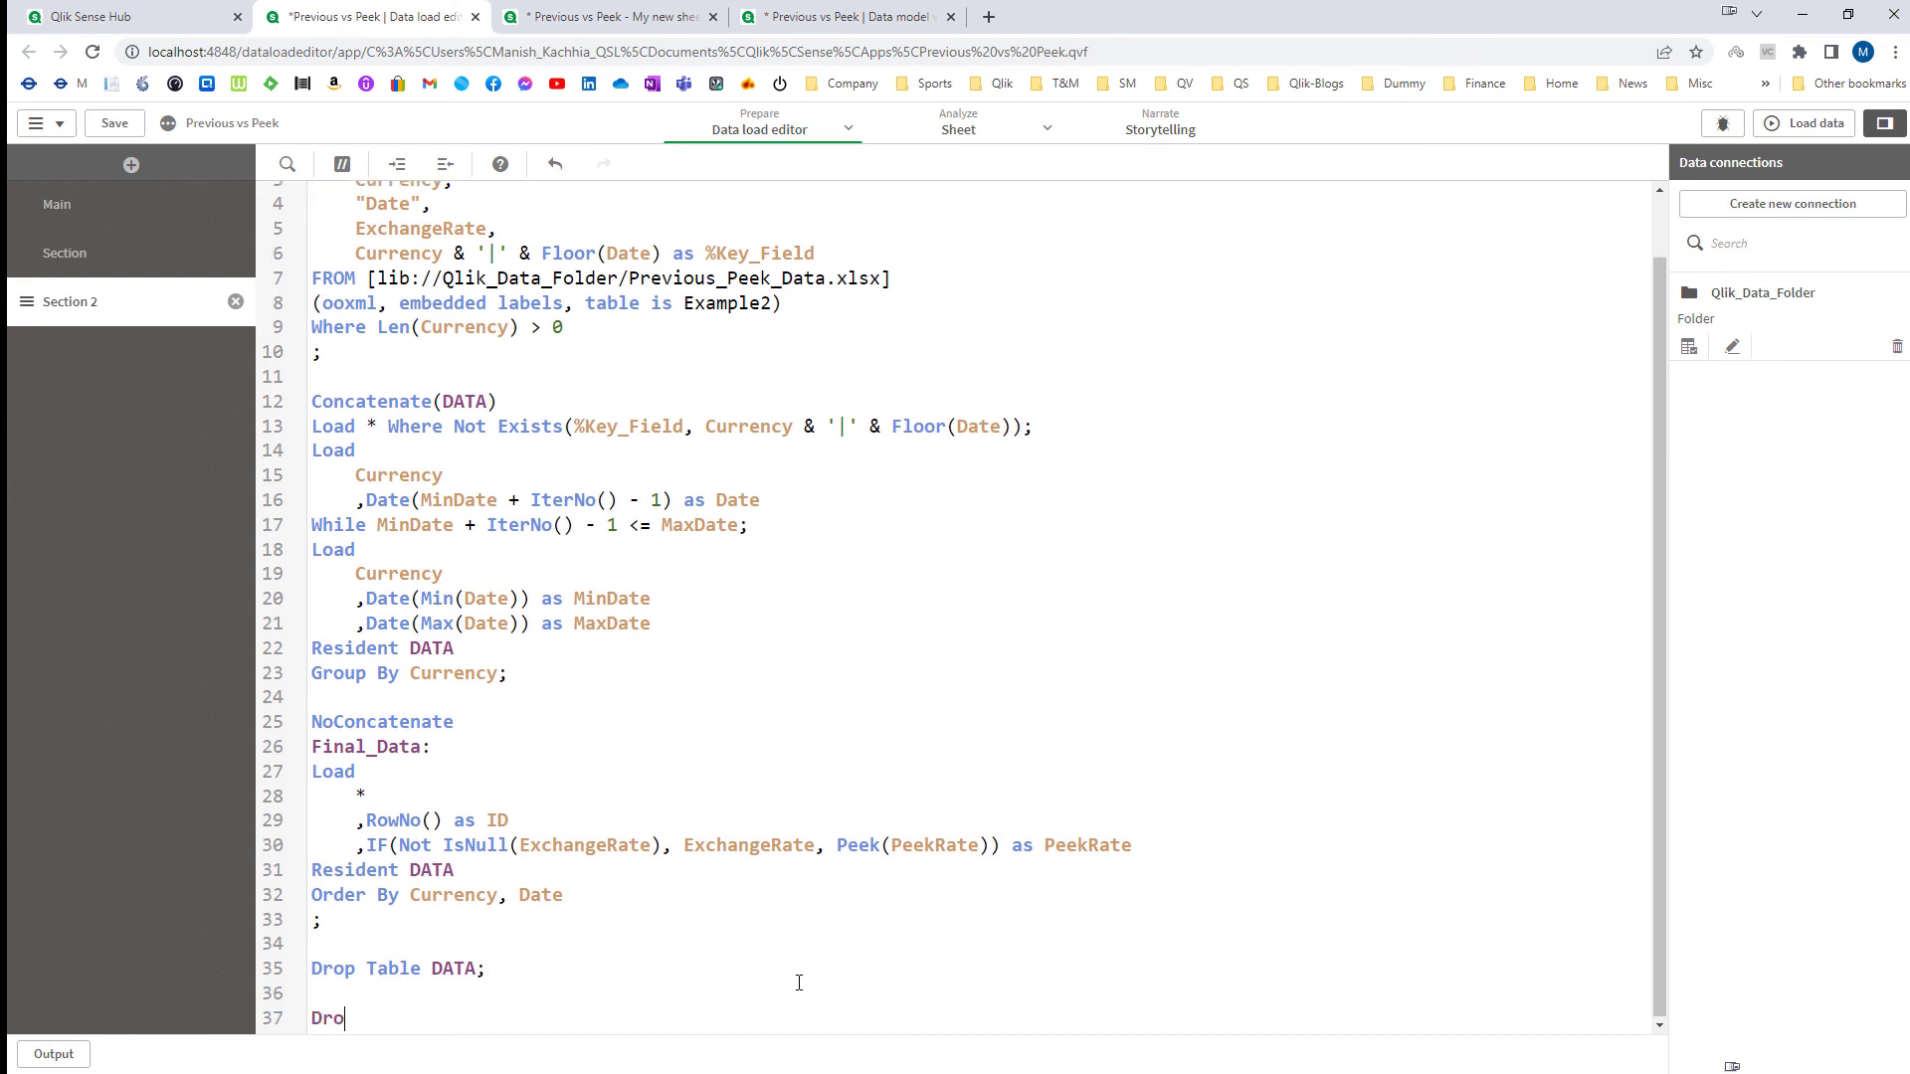
key(BackSpace)
key(BackSpace)
text(Field Ex)
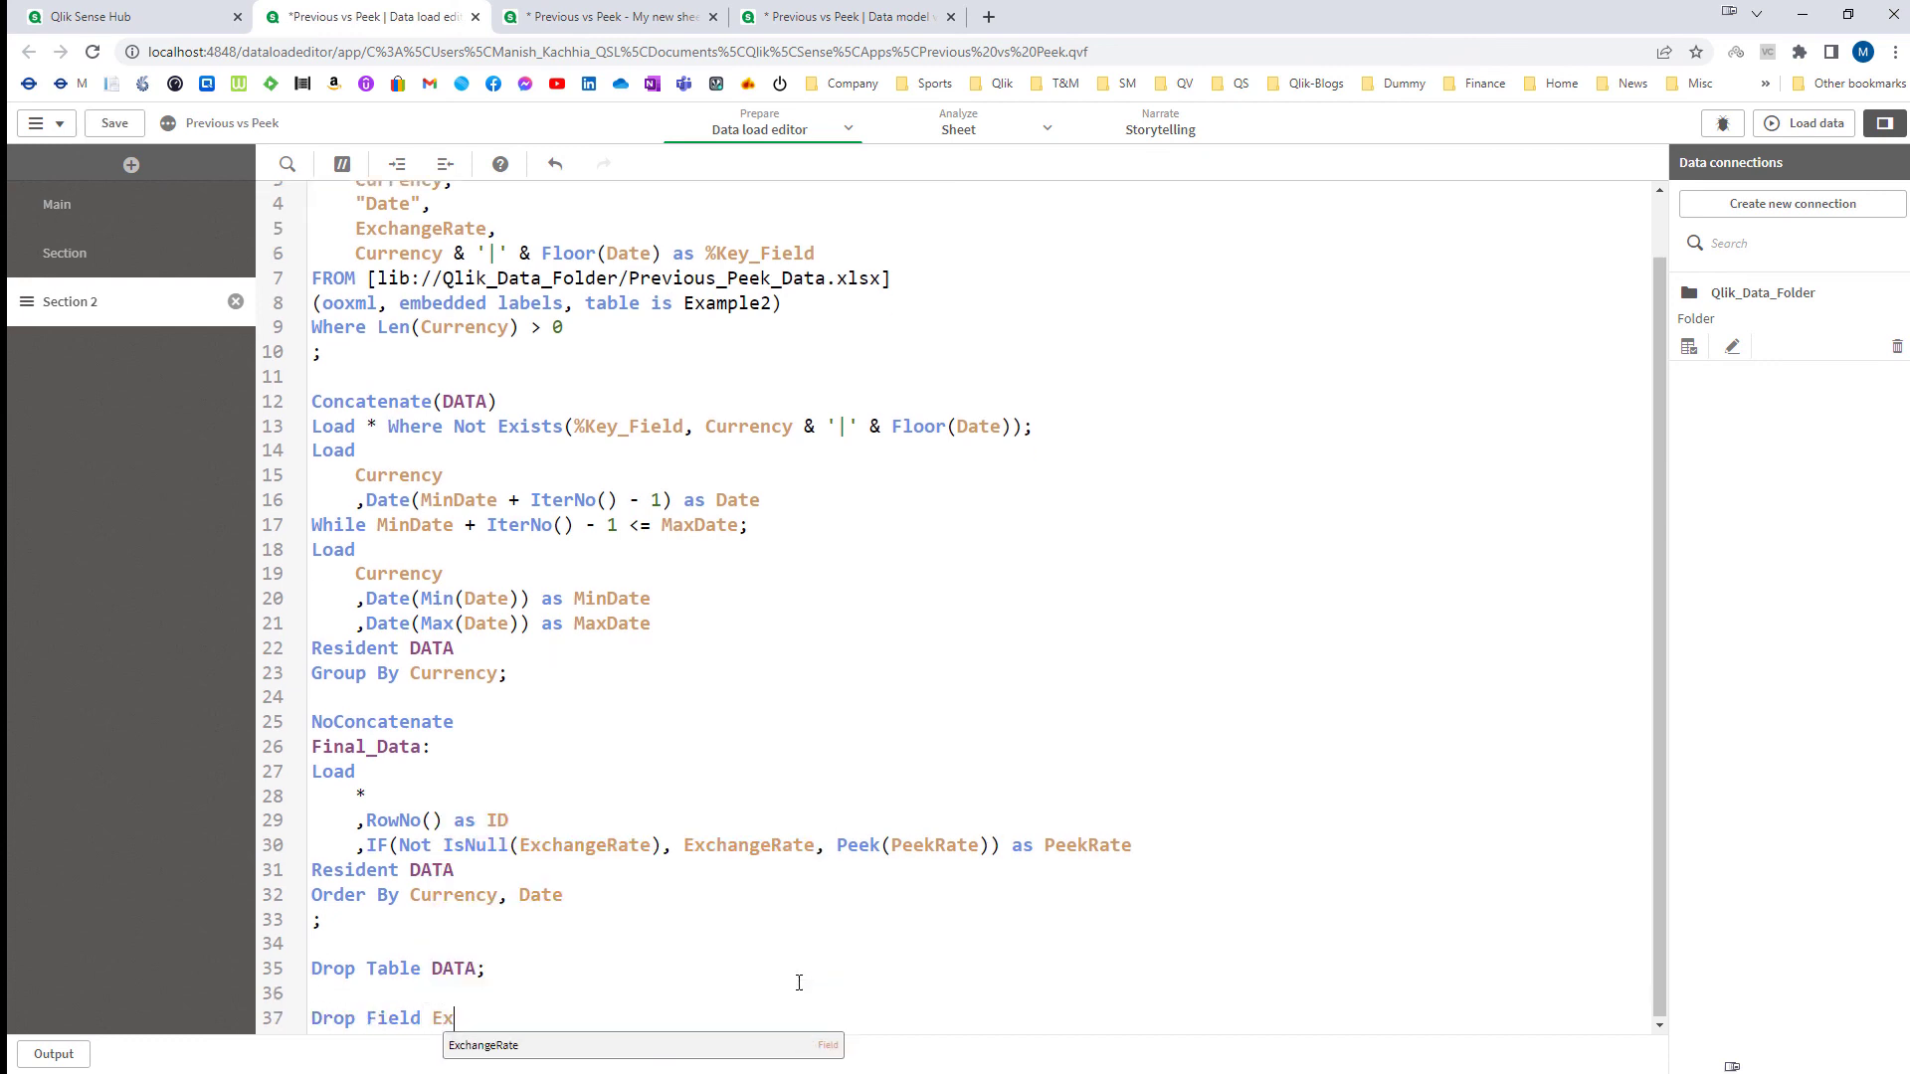
key(Return)
text(;)
Step: Add Rename Field PeekRate to ExchangeRate; below the Drop Field statement and load the data
key(Return)
text(ren)
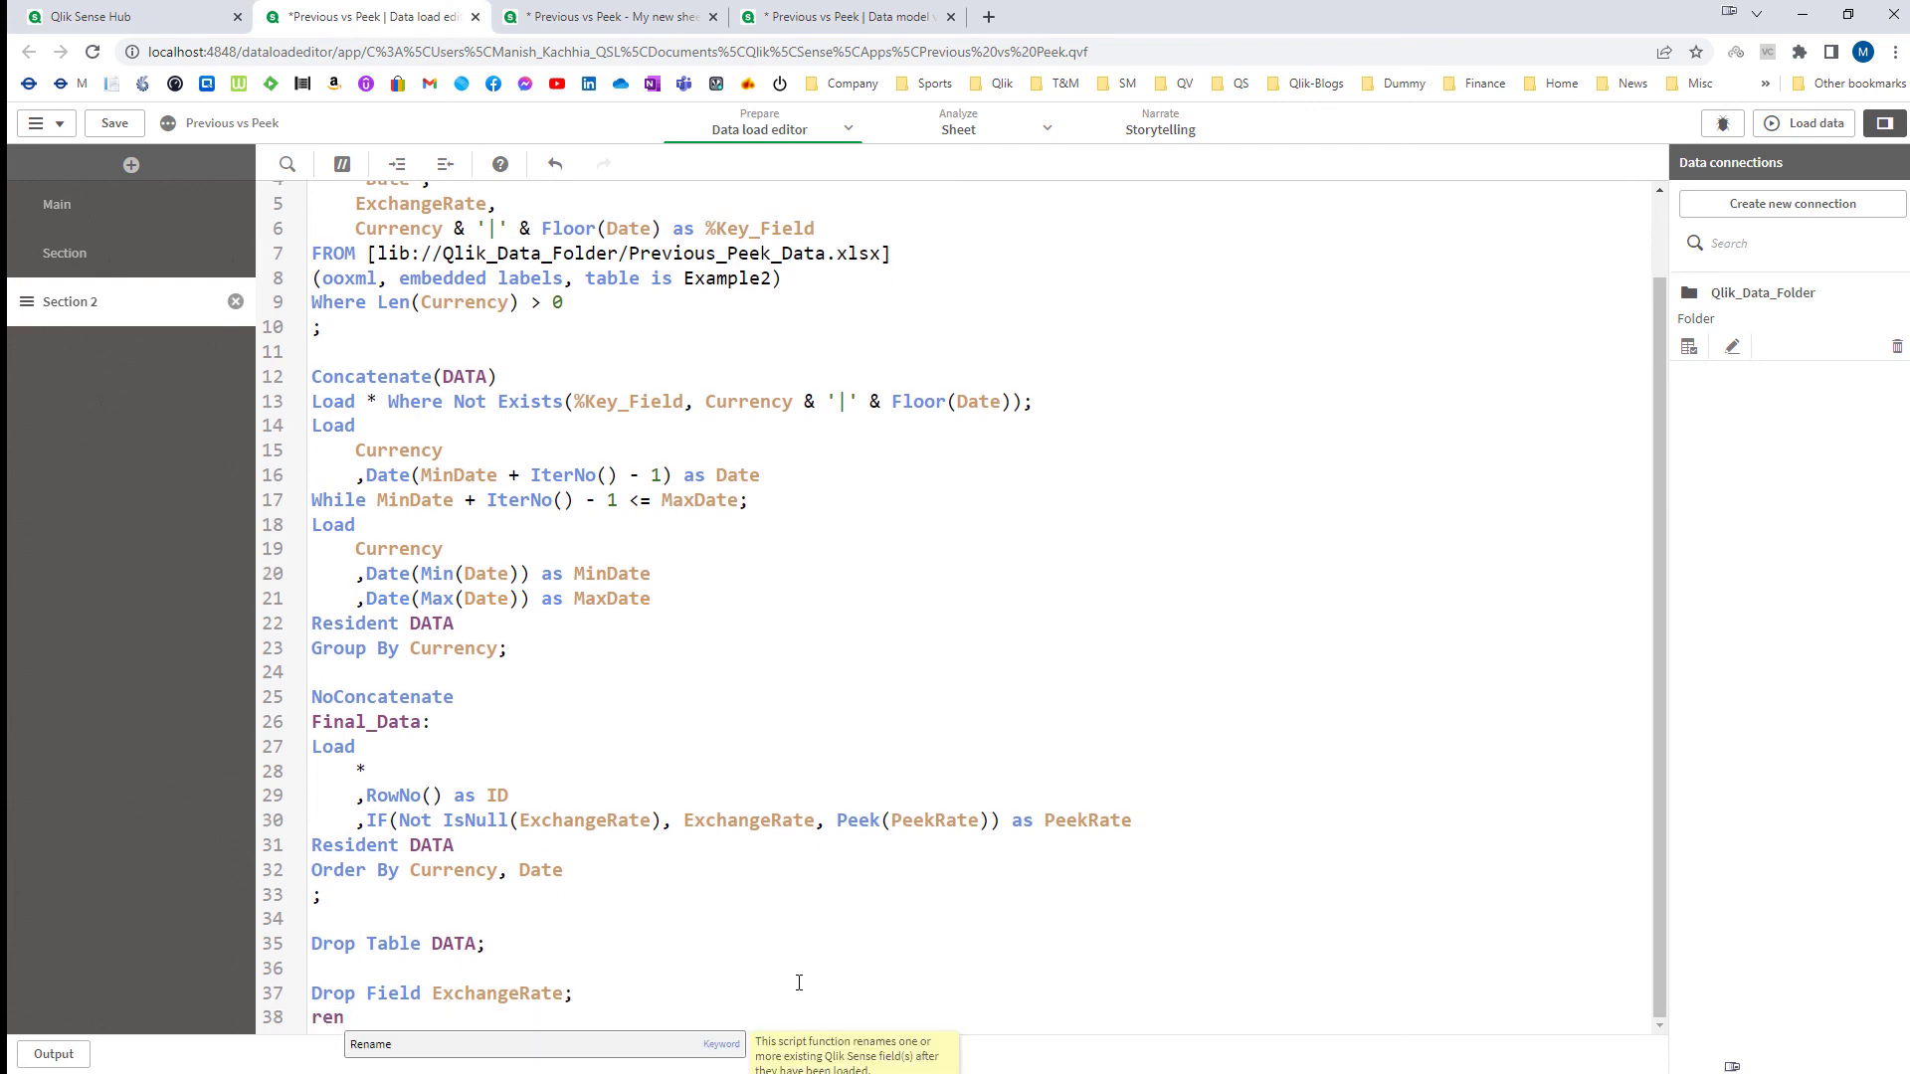
key(Return)
text(Field PeekRate as Ex)
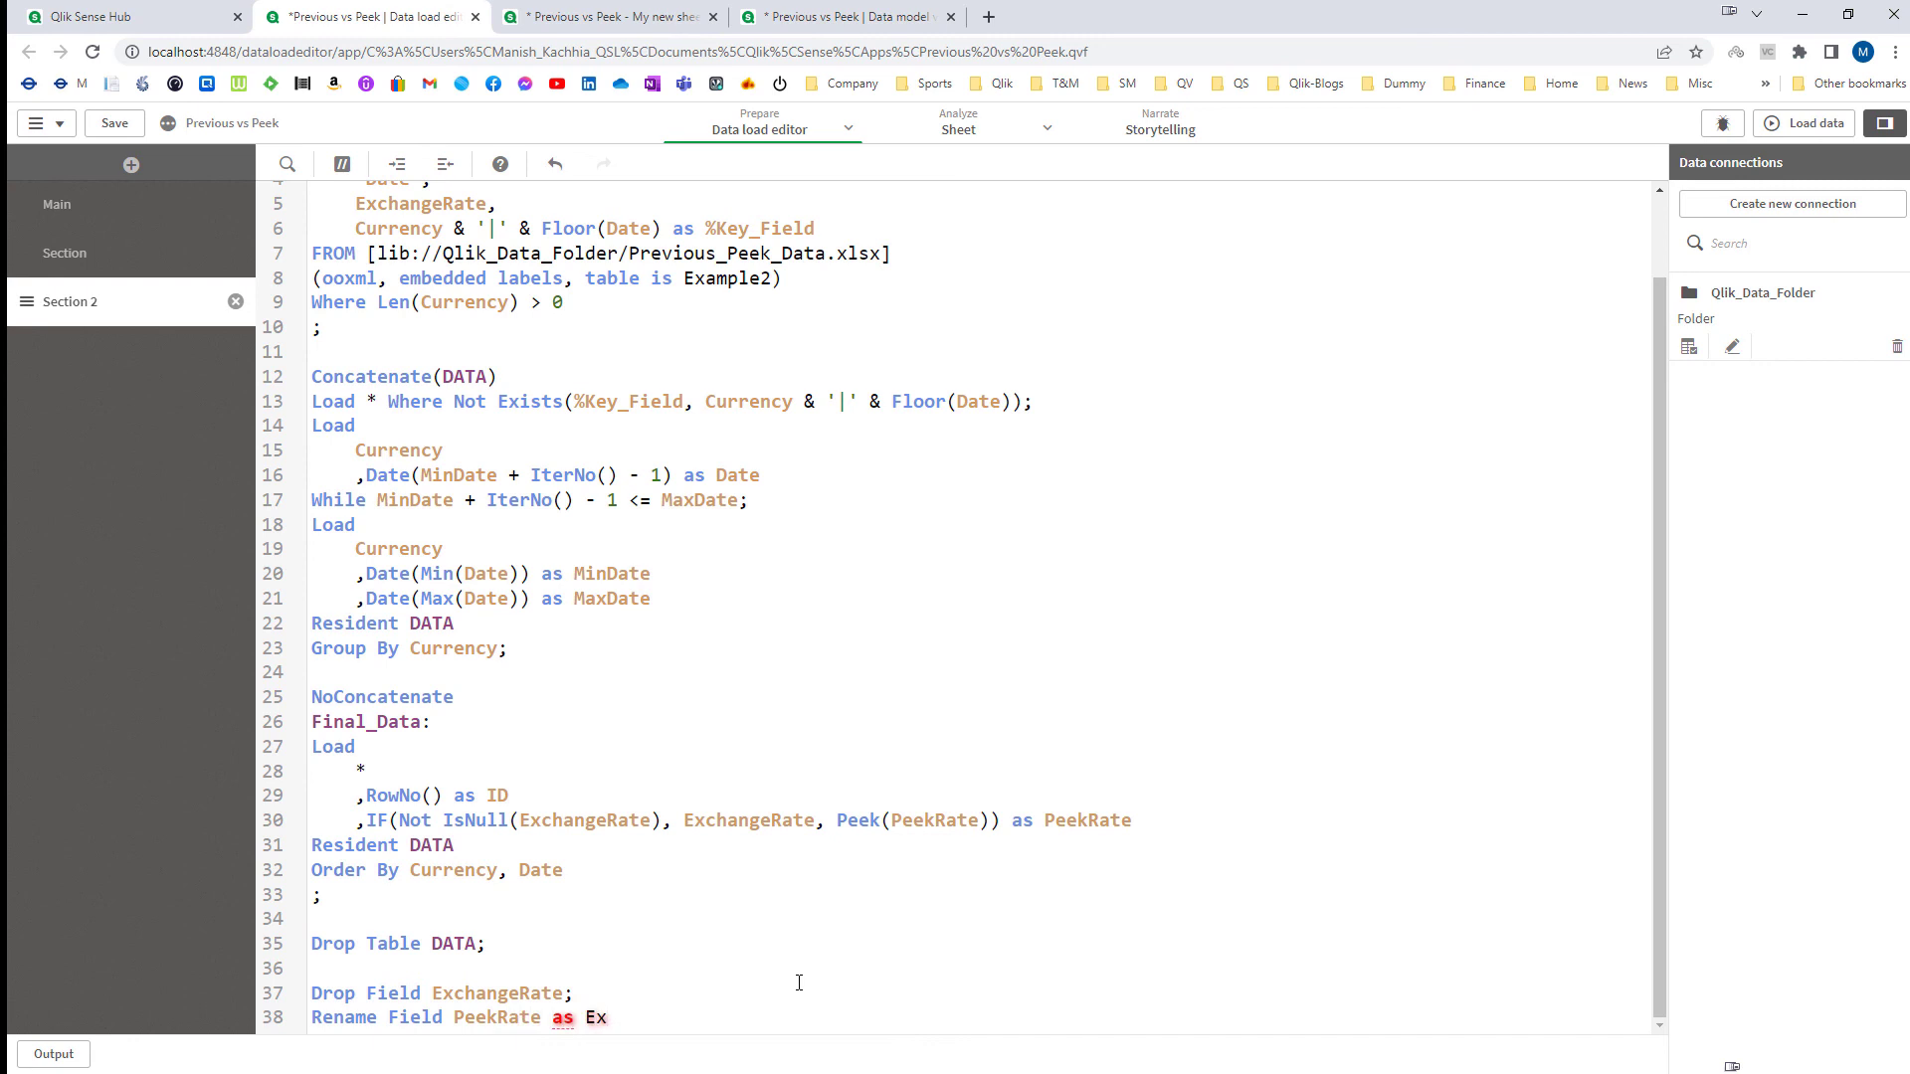
key(BackSpace)
key(BackSpace)
key(BackSpace)
key(BackSpace)
key(BackSpace)
text(to Ex)
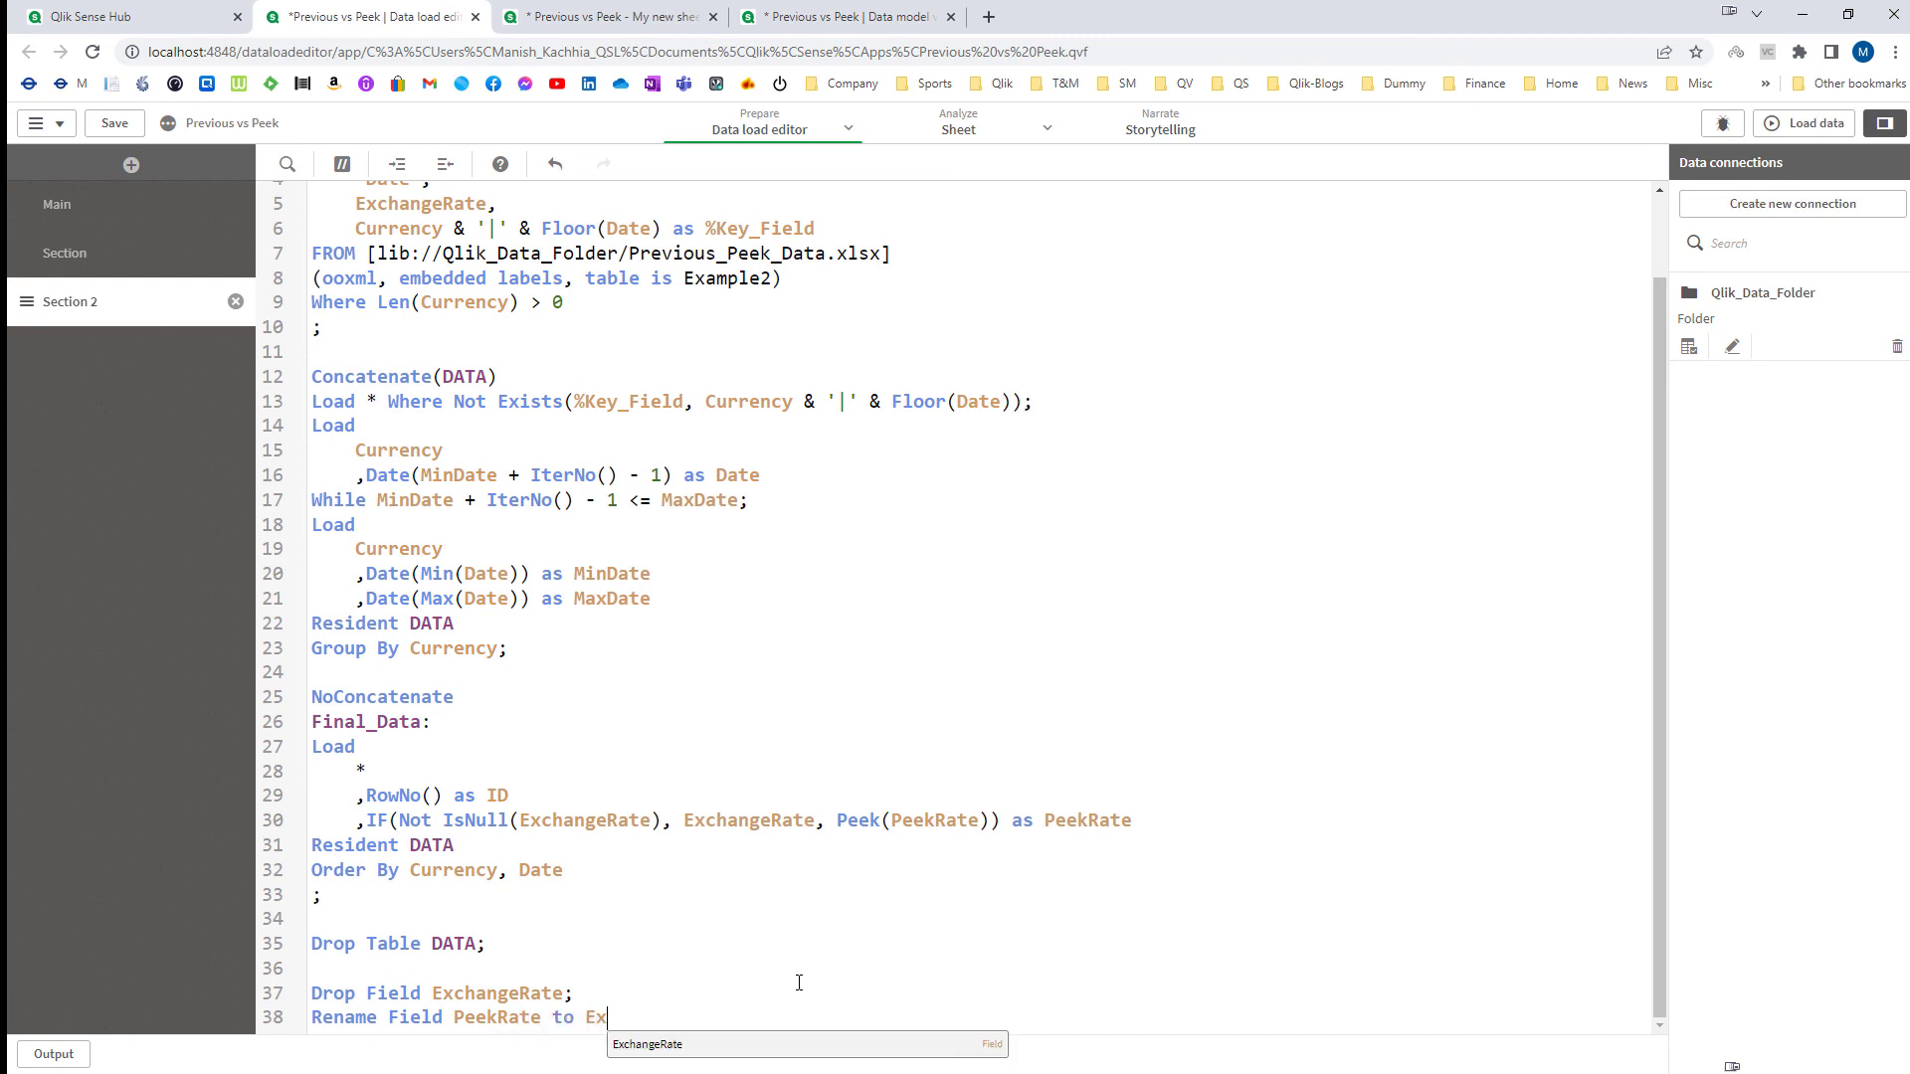
key(Return)
text(;)
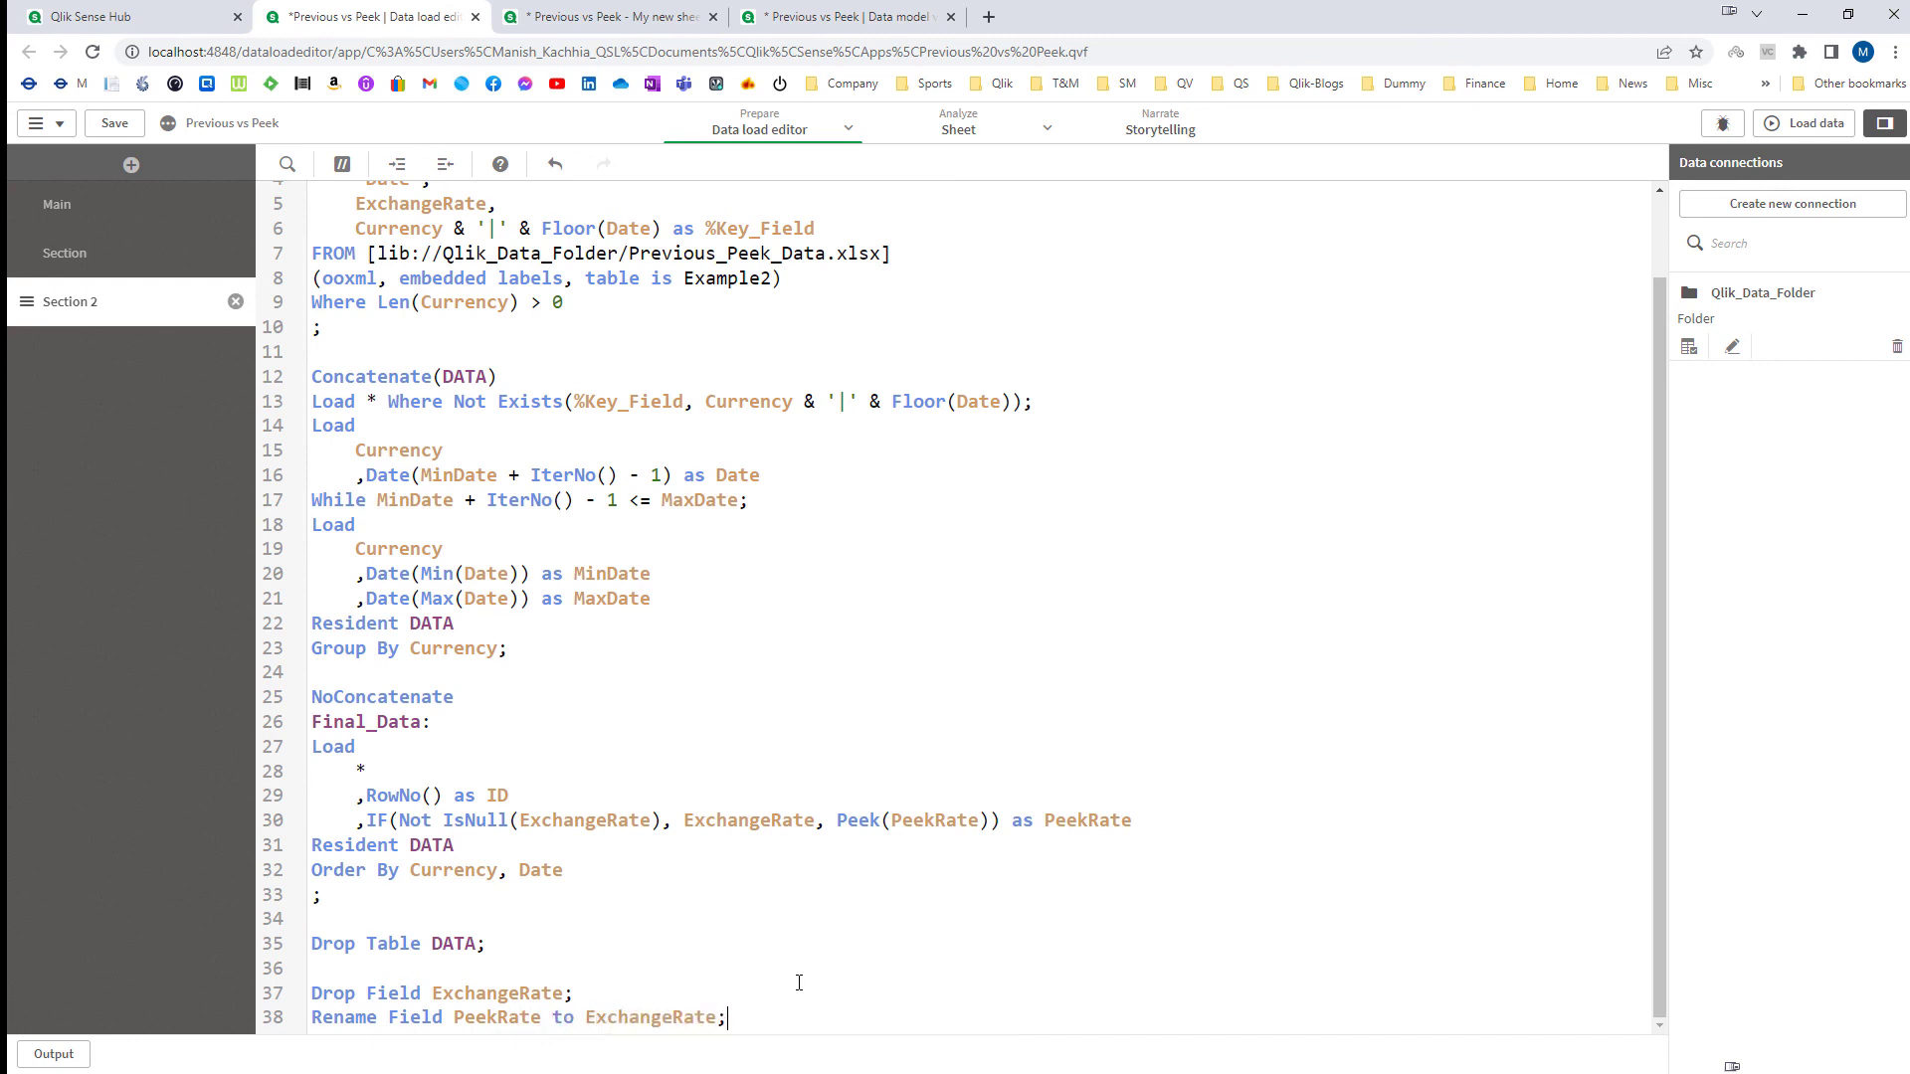
click(1808, 122)
Step: Open the sheet for editing, apply the pending changes to the exchange rate table, and finish editing
click(609, 16)
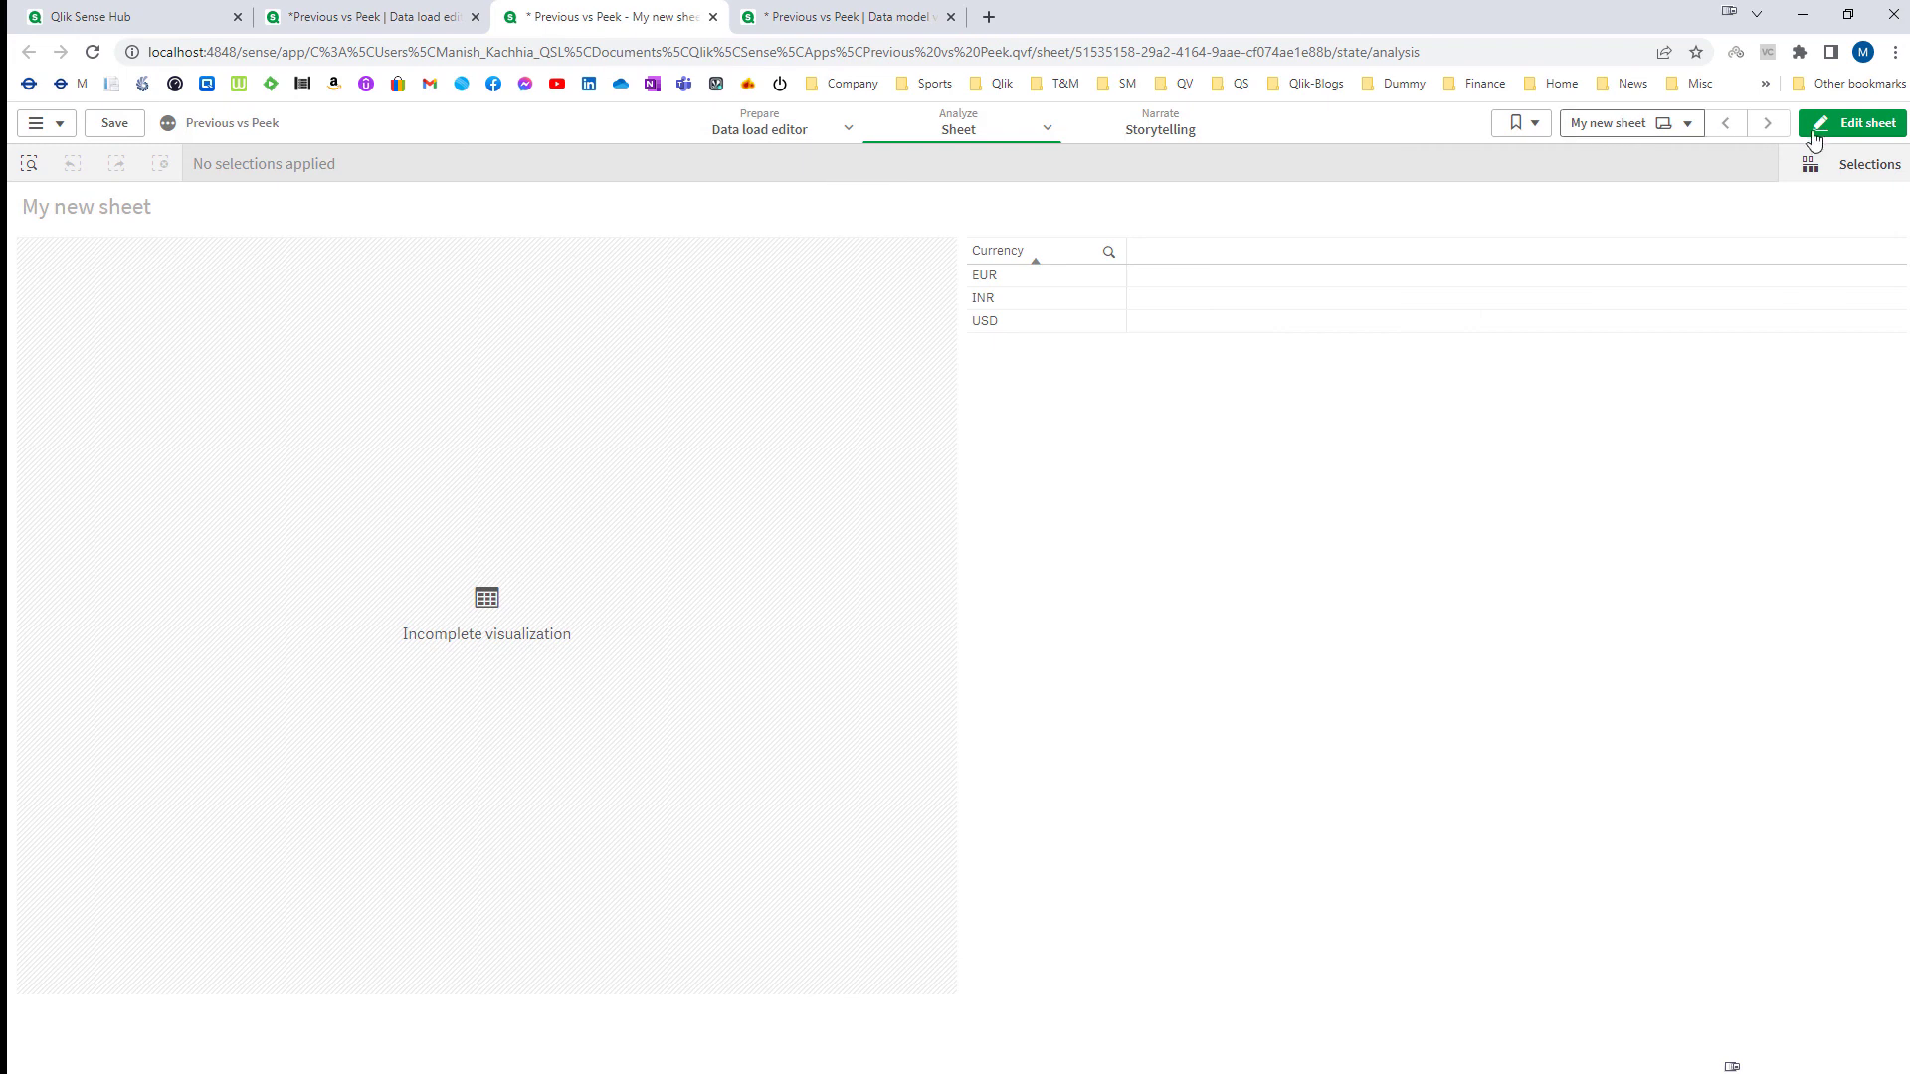
click(1853, 122)
click(764, 733)
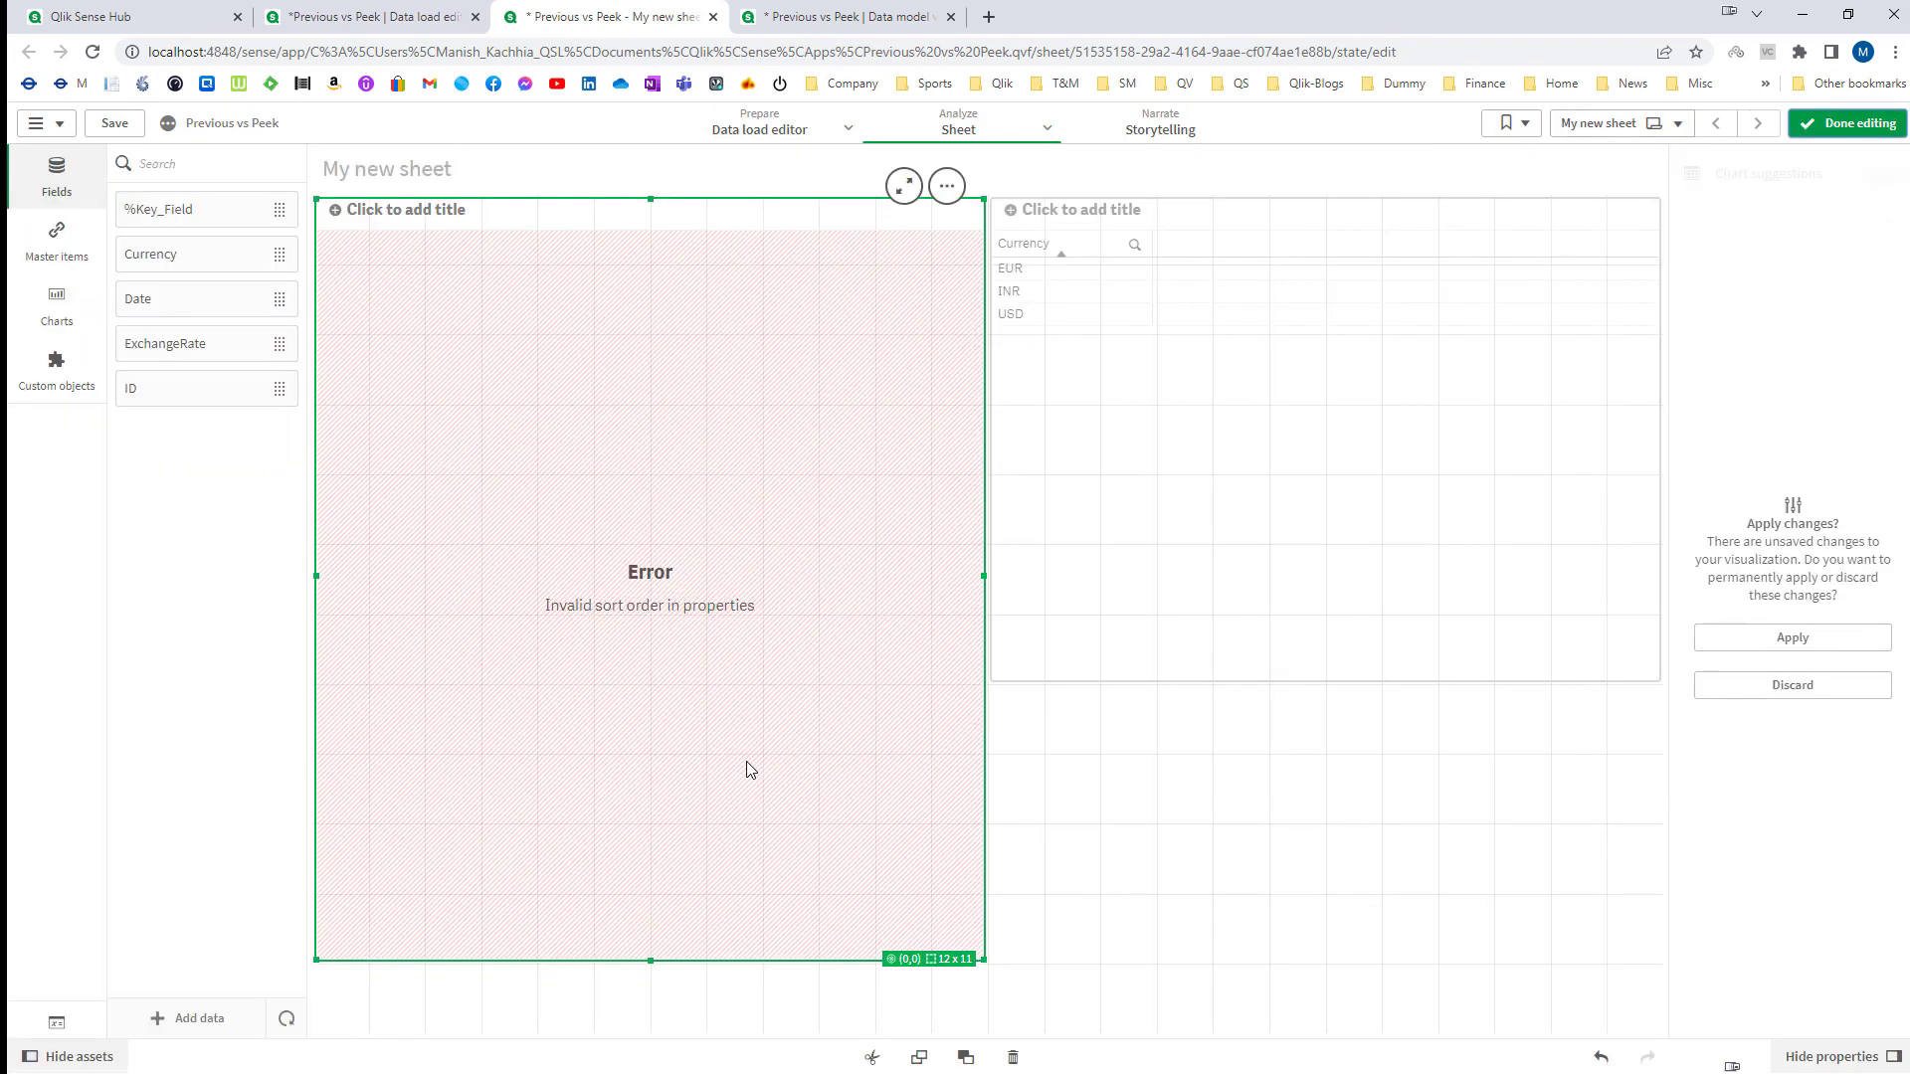
click(1795, 635)
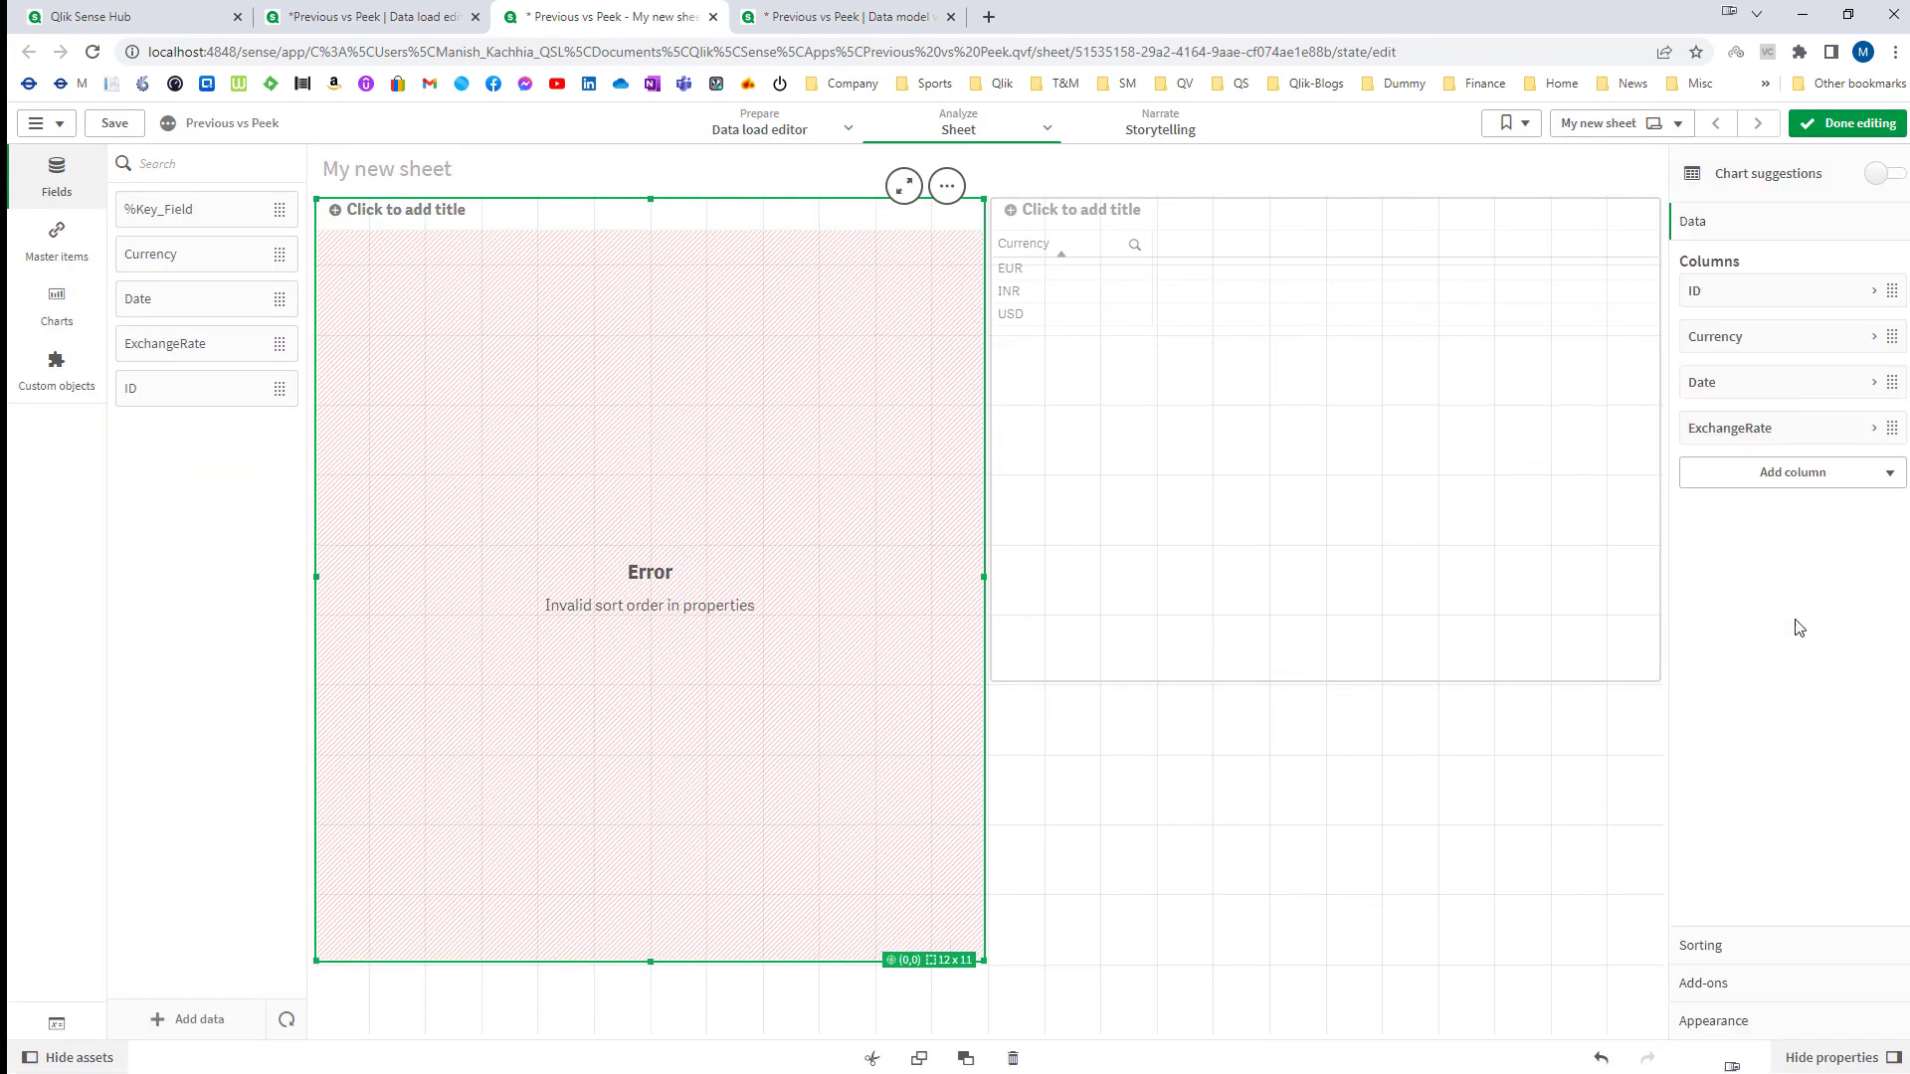
click(1842, 121)
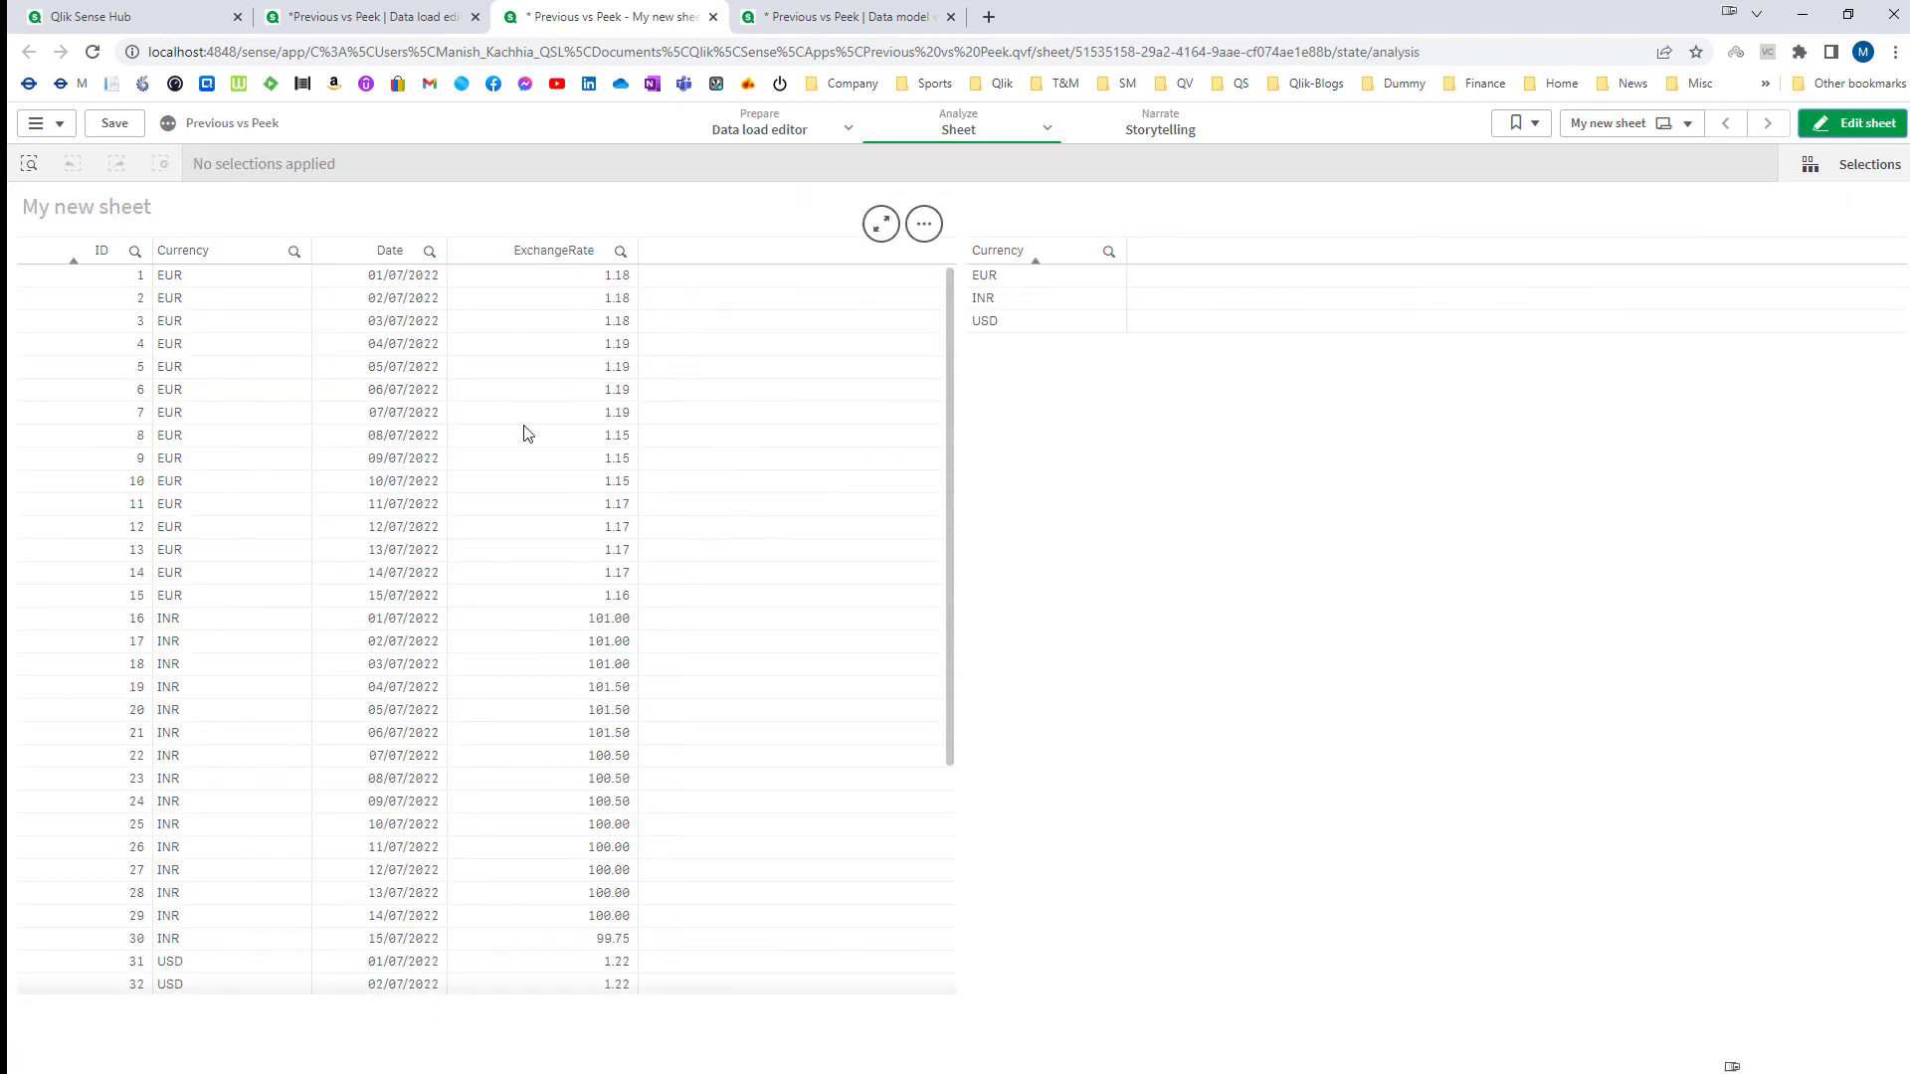
Step: Return to the load script, dismiss the data load progress report, and review the script from its beginning
click(397, 17)
click(1217, 875)
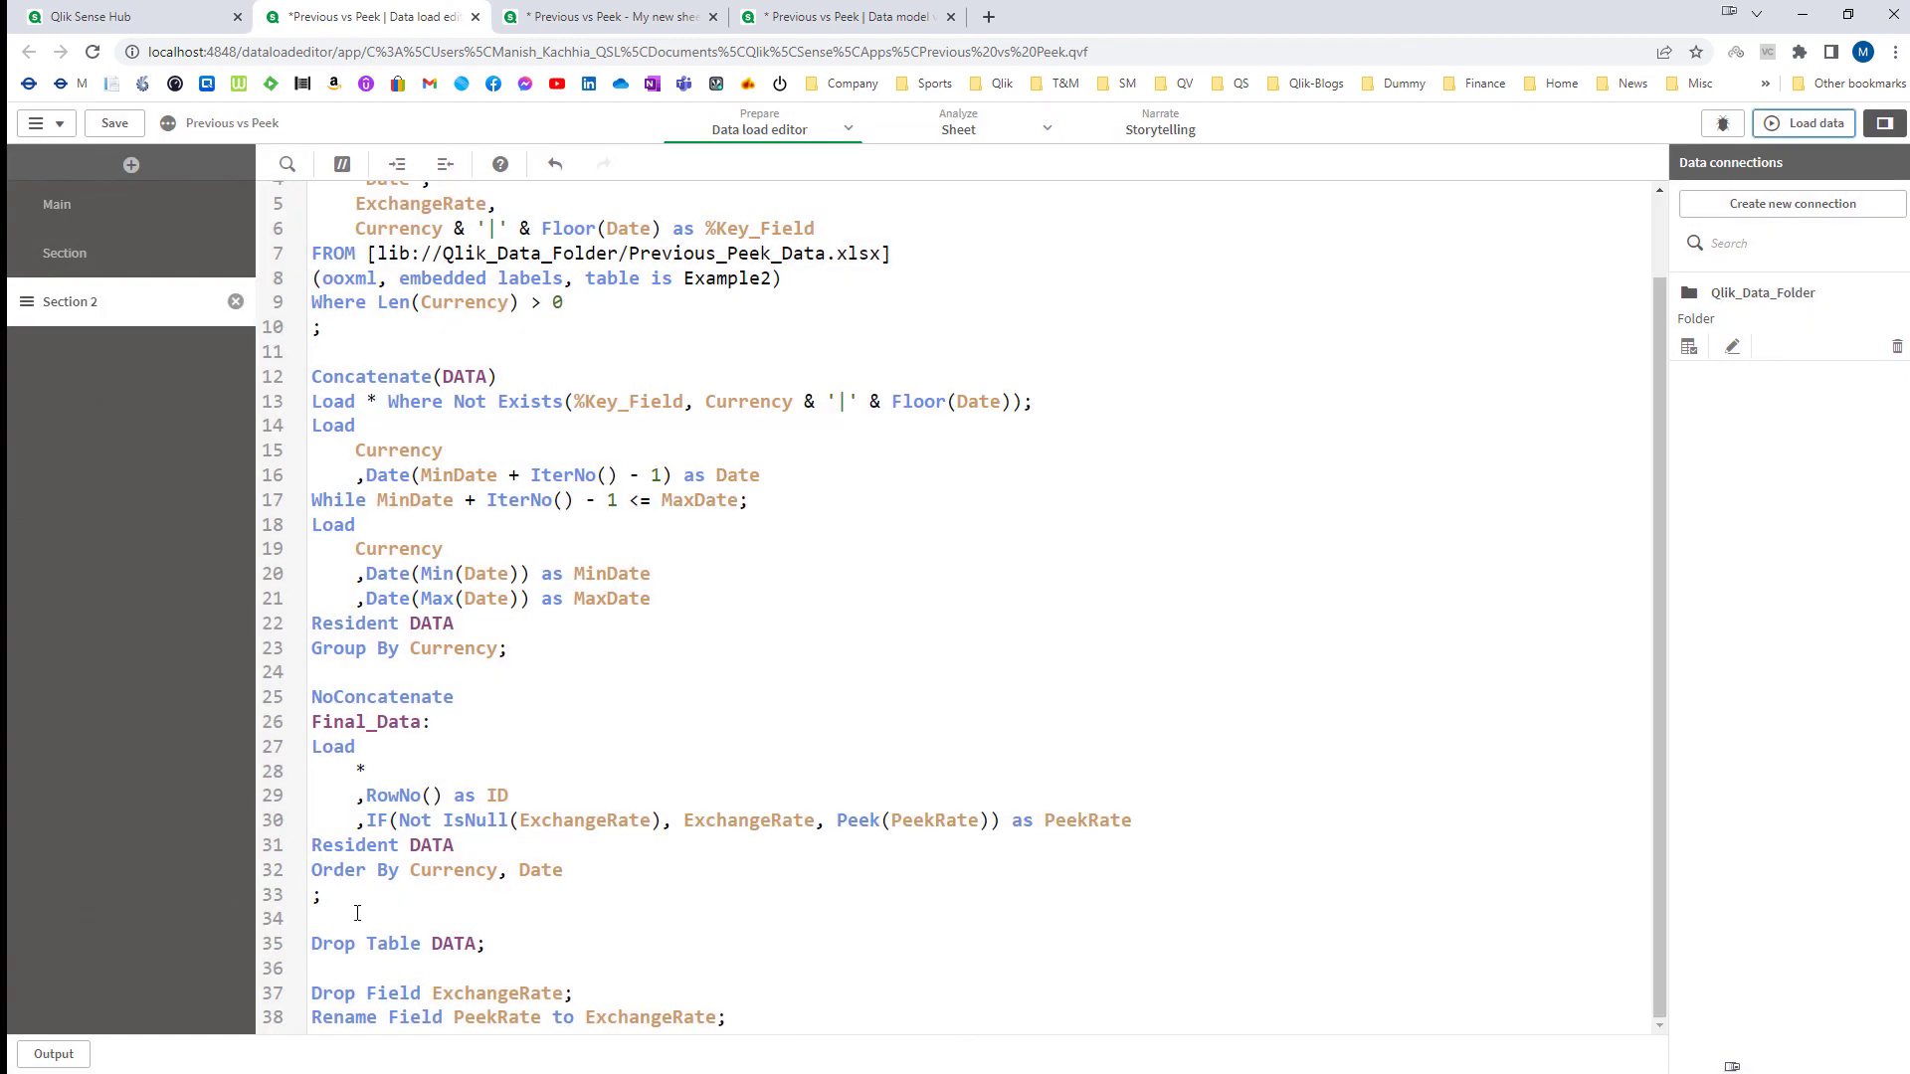
scroll(357, 913, up, 2)
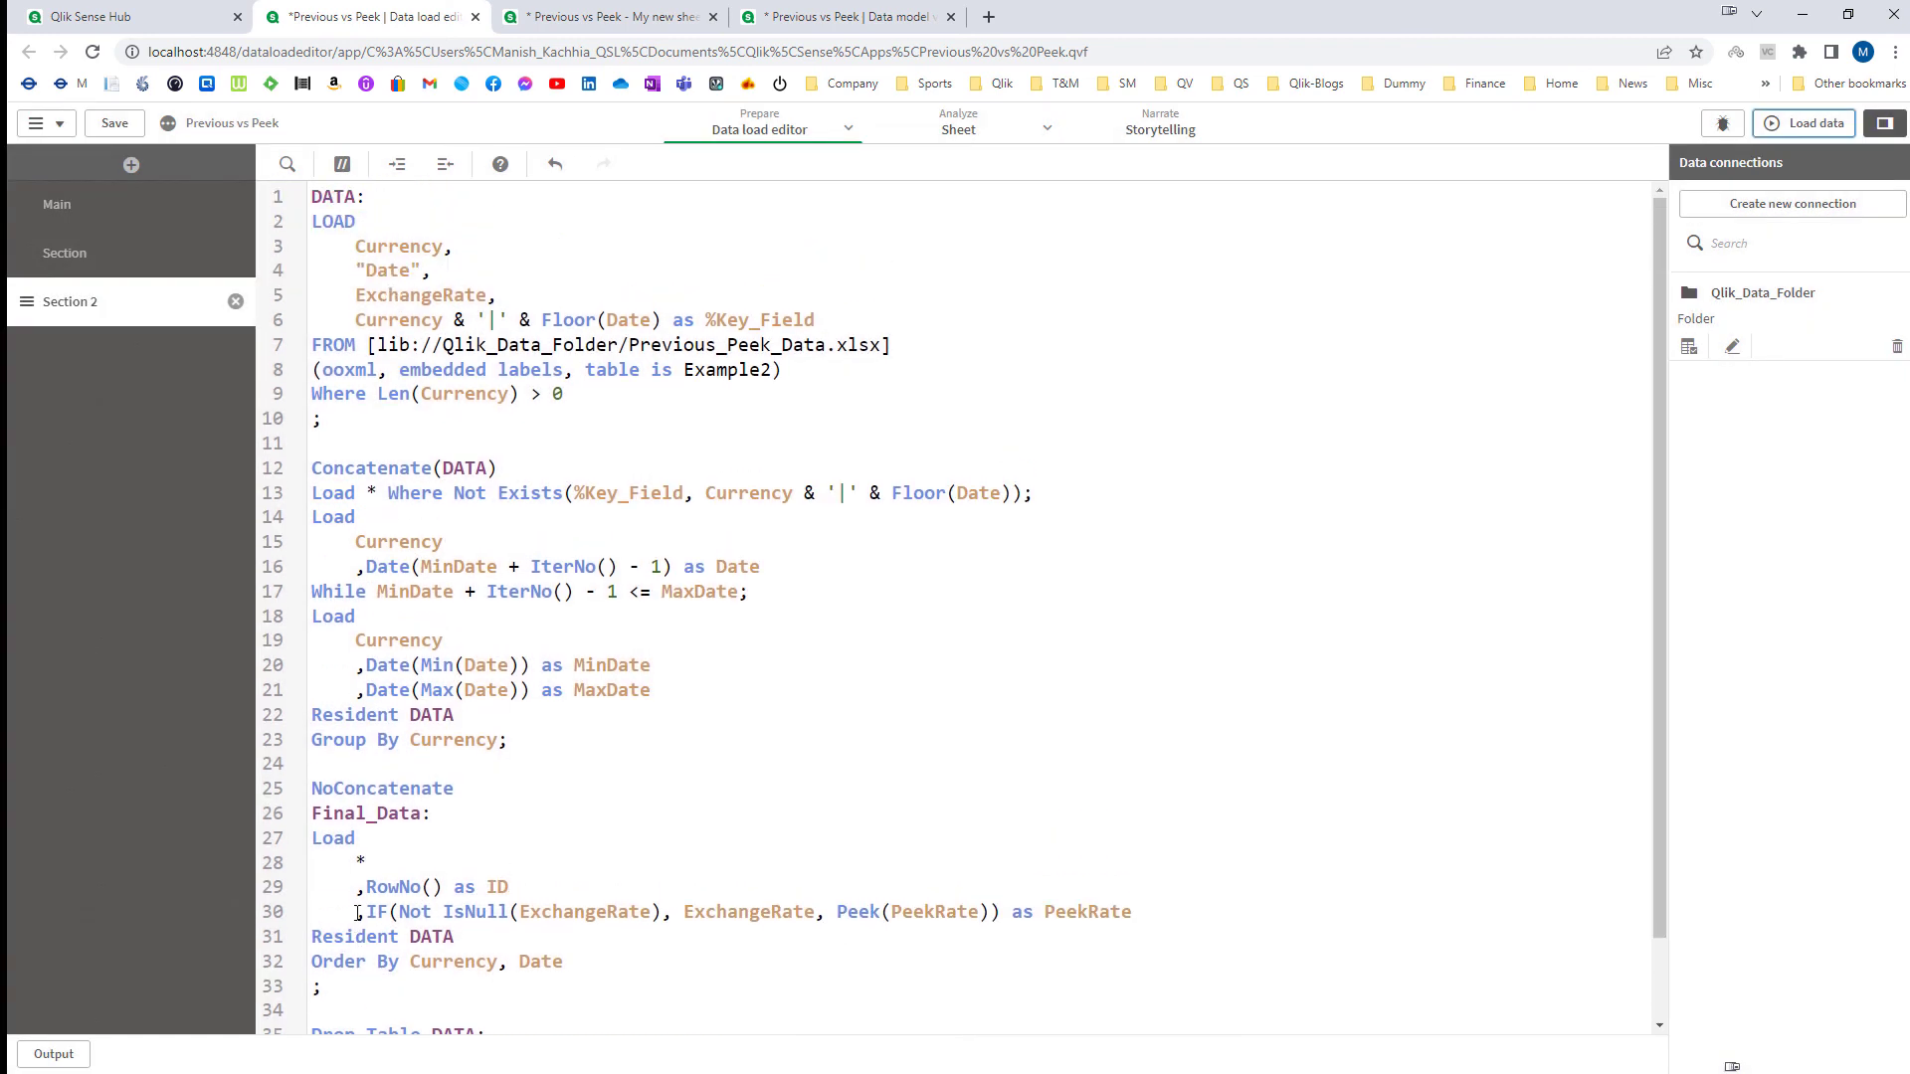